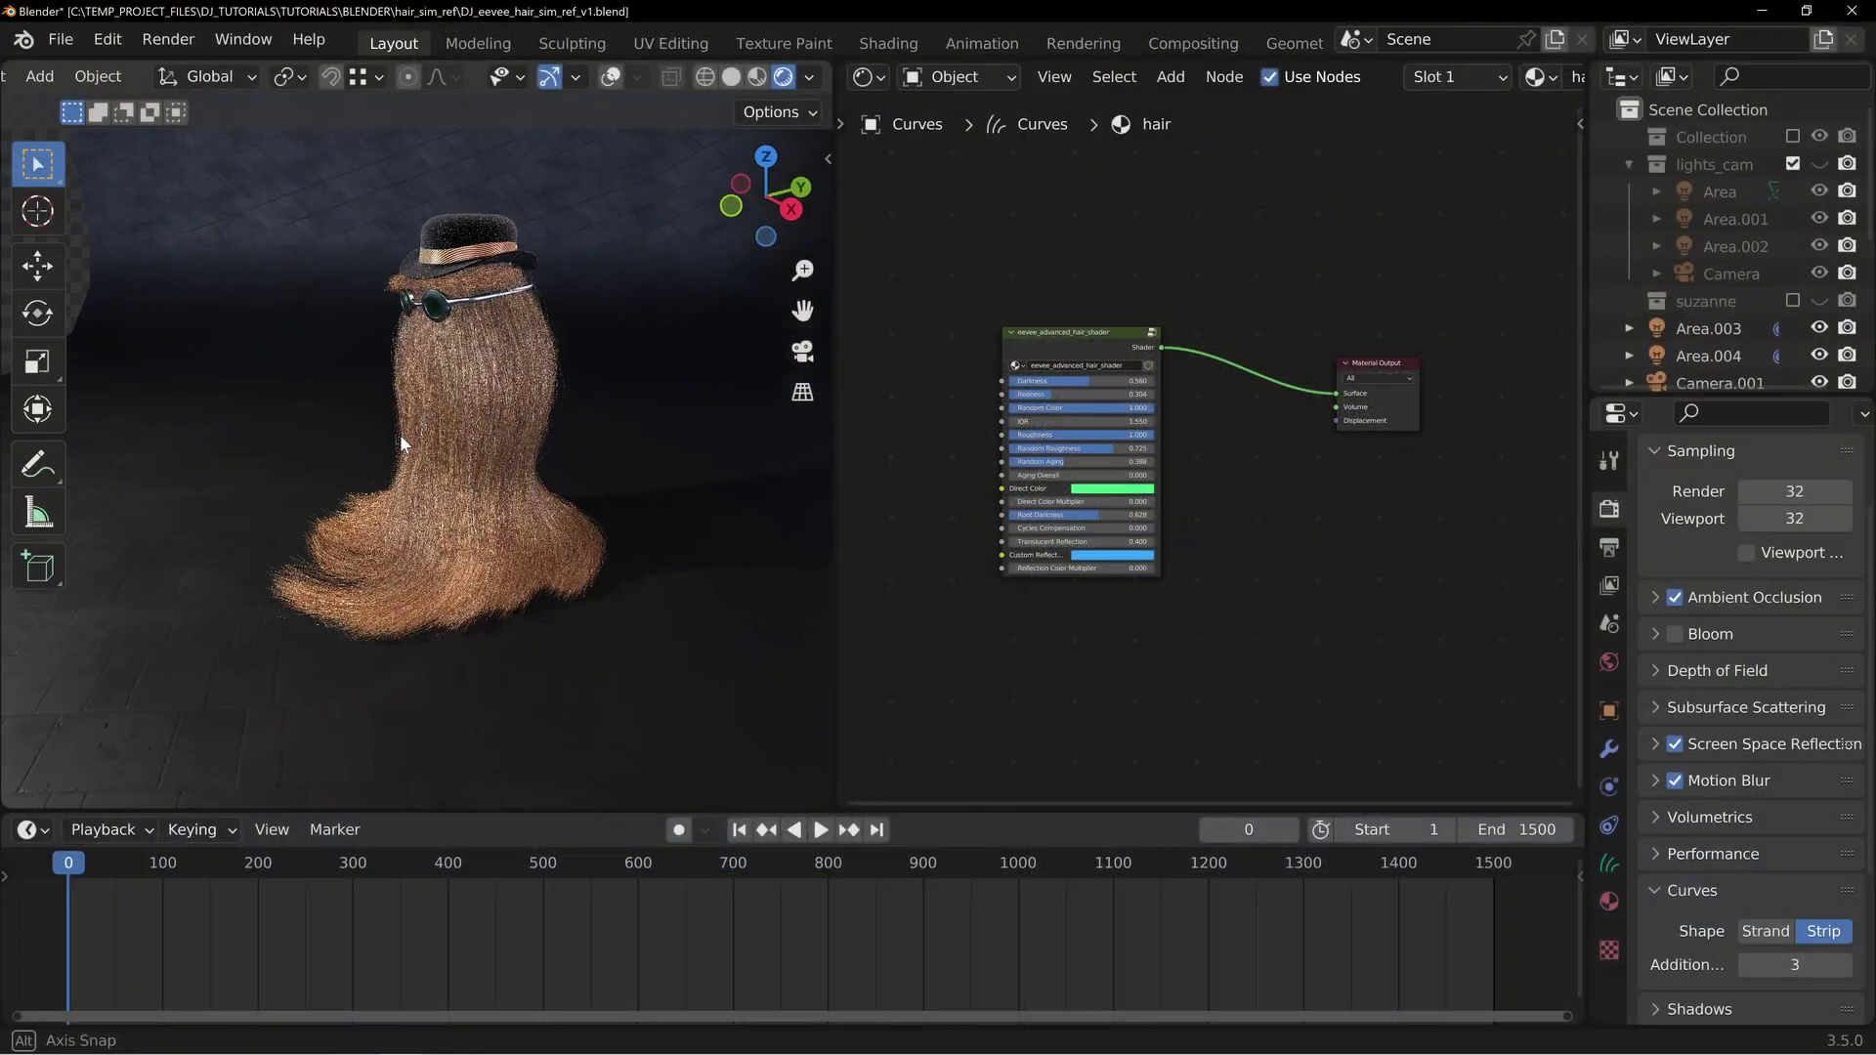
Examine the hair and the eevee_advanced_hair_shader node group, raising the group slightly relative to the Material Output
middle_click_drag(381, 389, 631, 411)
scroll(524, 452, "up", 1)
middle_click_drag(441, 490, 381, 488)
middle_click_drag(1175, 404, 1308, 437)
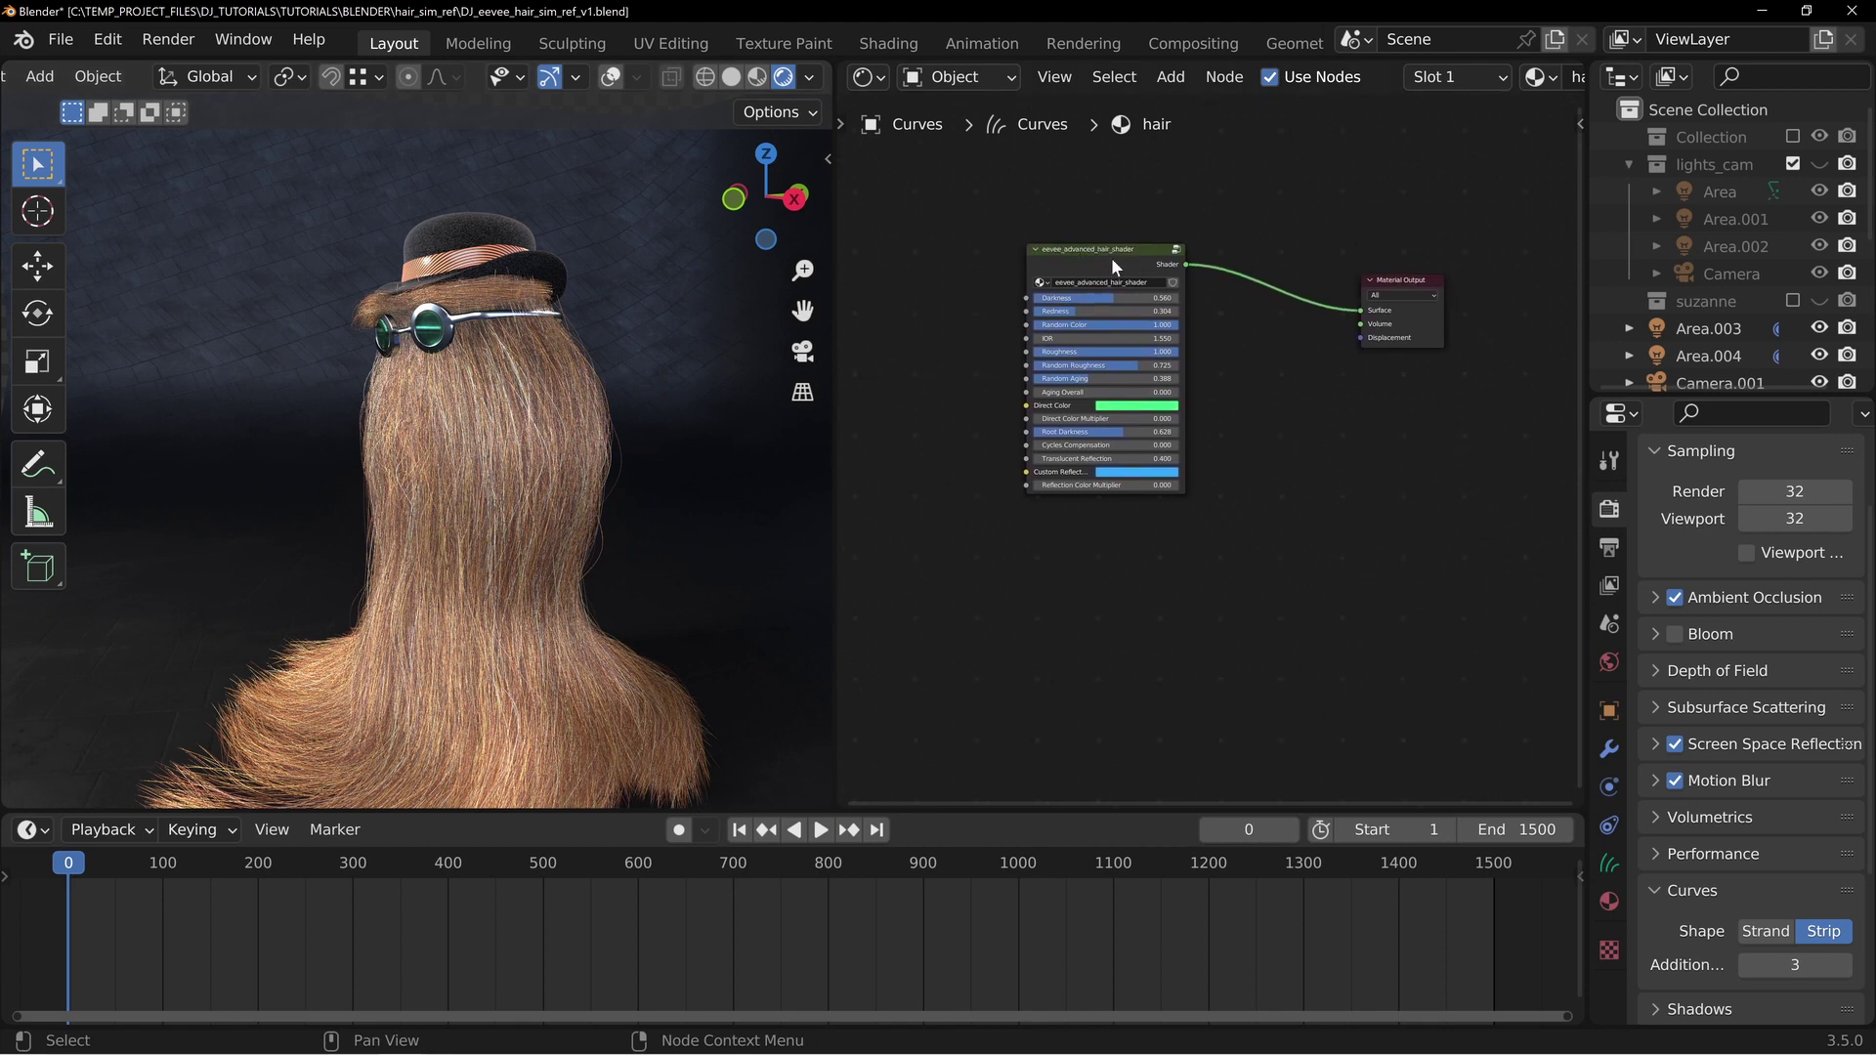
middle_click_drag(1017, 533, 1108, 482)
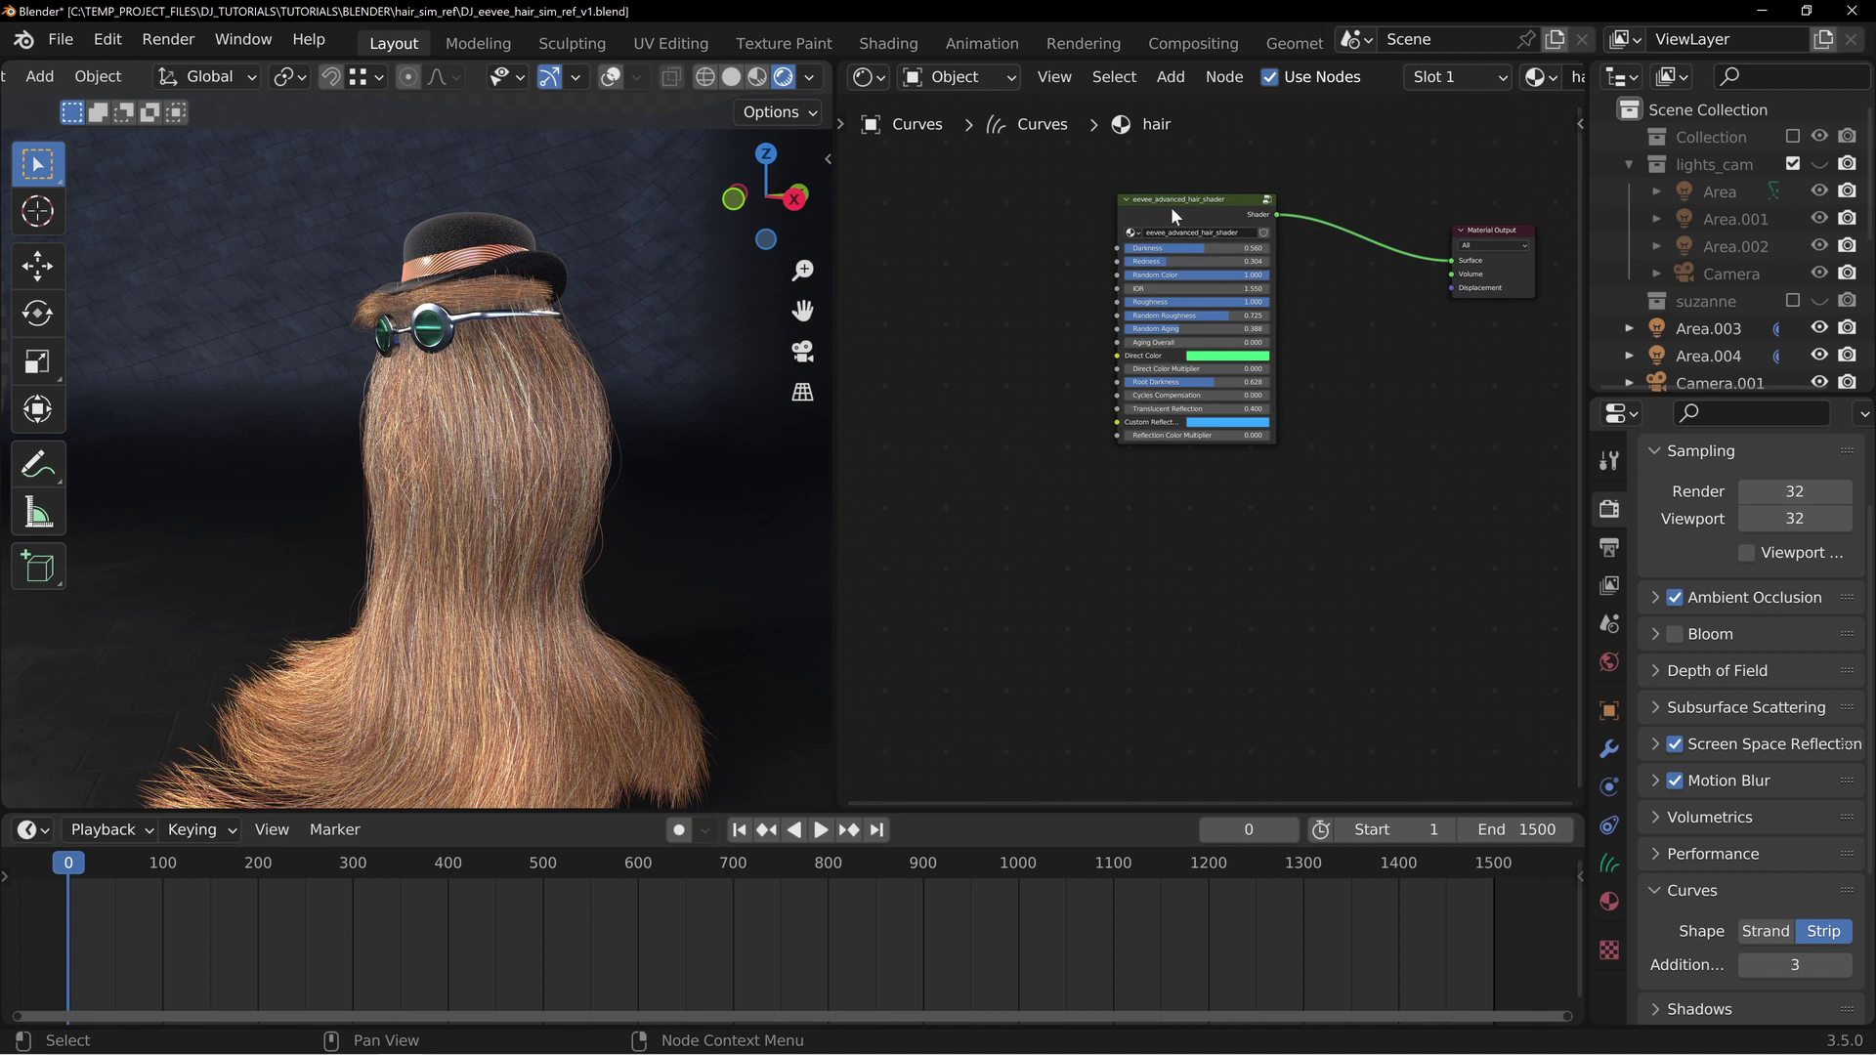
middle_click_drag(1394, 339, 1359, 380)
left_click_drag(1165, 238, 1191, 166)
middle_click_drag(1198, 166, 1113, 258)
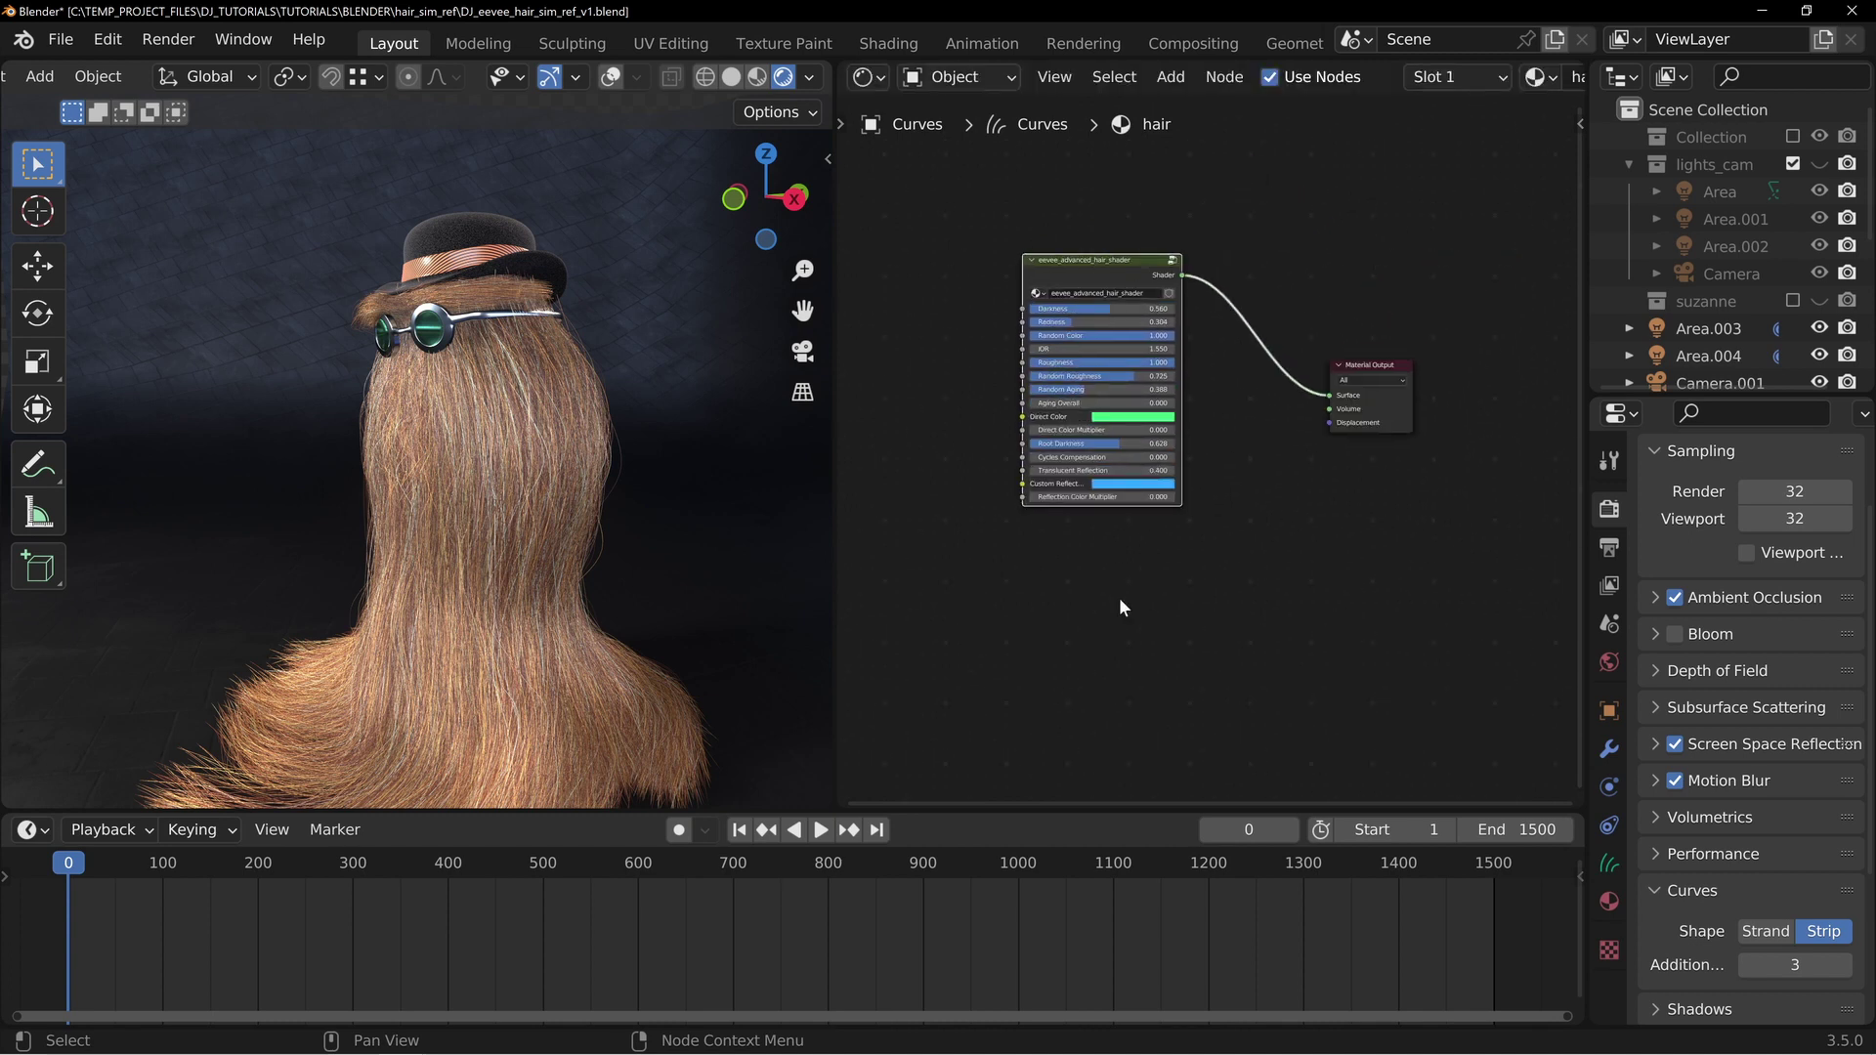
middle_click_drag(1030, 639, 1143, 430)
Examine the rendered hair character from the front and side, close up and at a distance
middle_click_drag(489, 309, 506, 347)
middle_click_drag(379, 610, 420, 361)
scroll(420, 361, "down", 3)
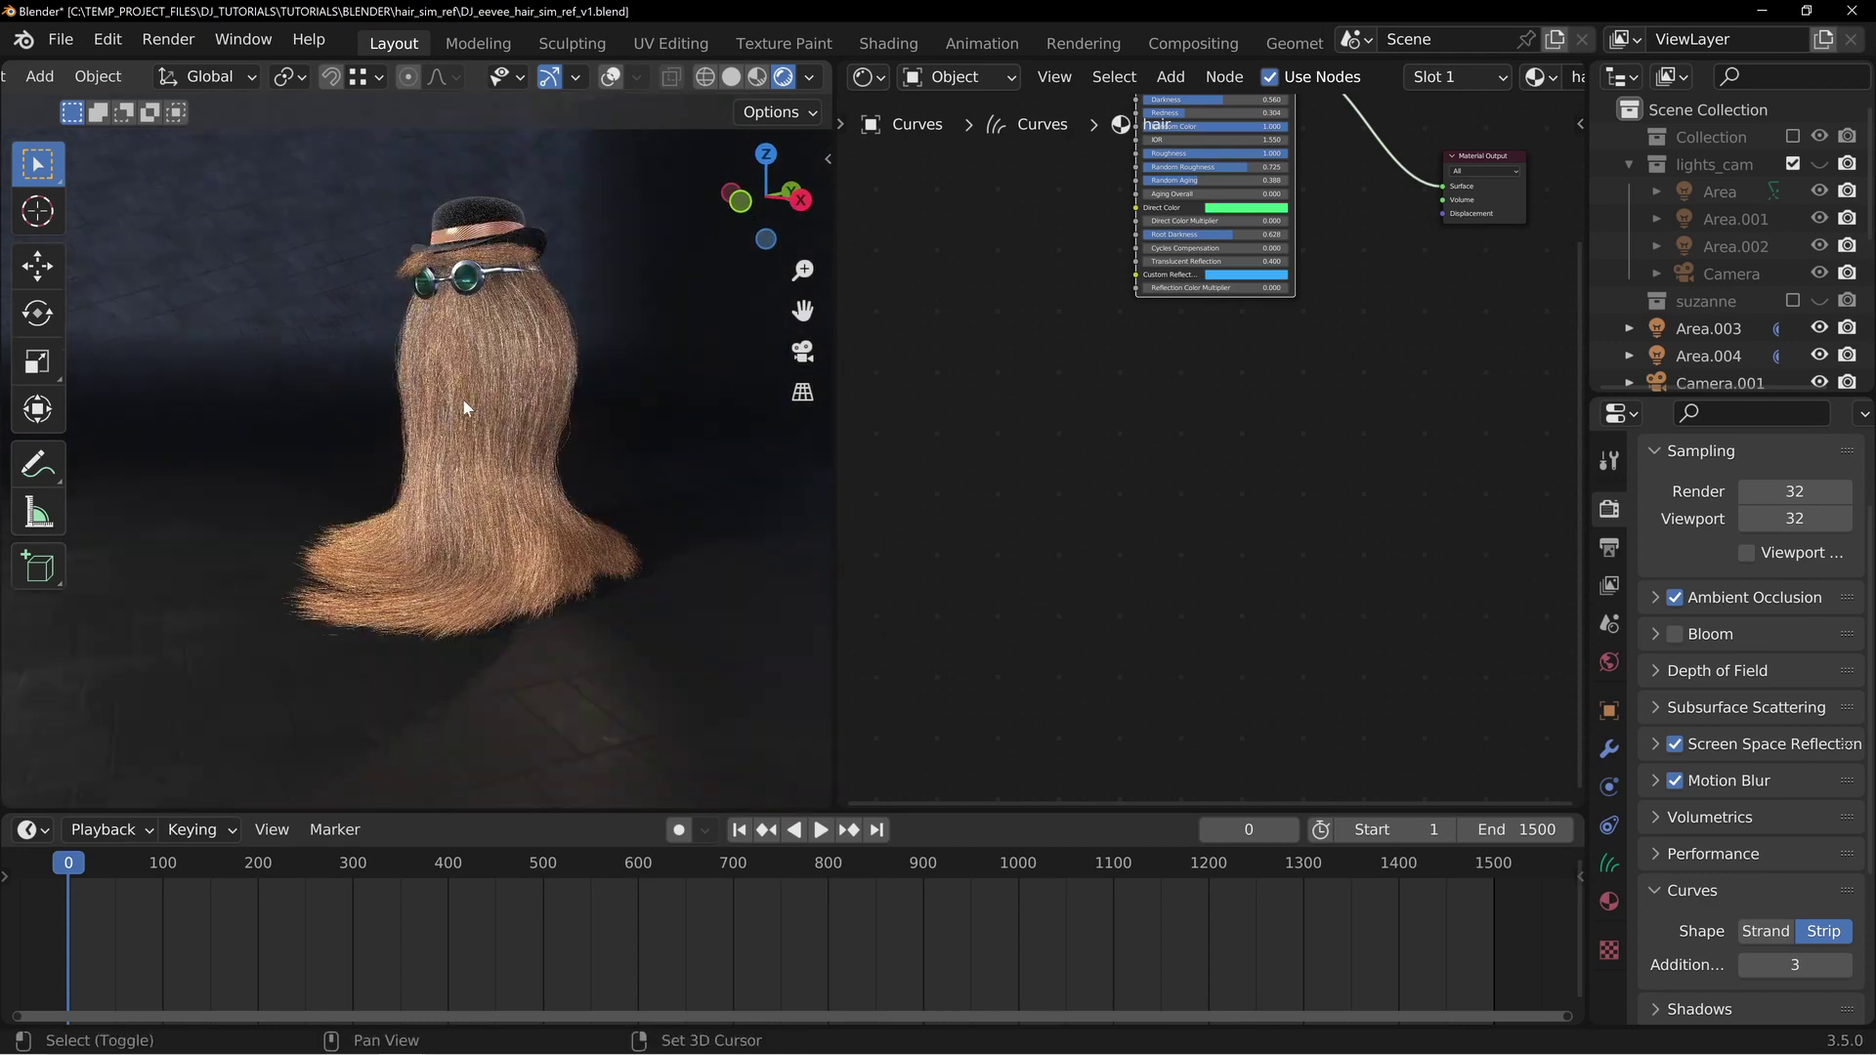
middle_click_drag(289, 455, 543, 284)
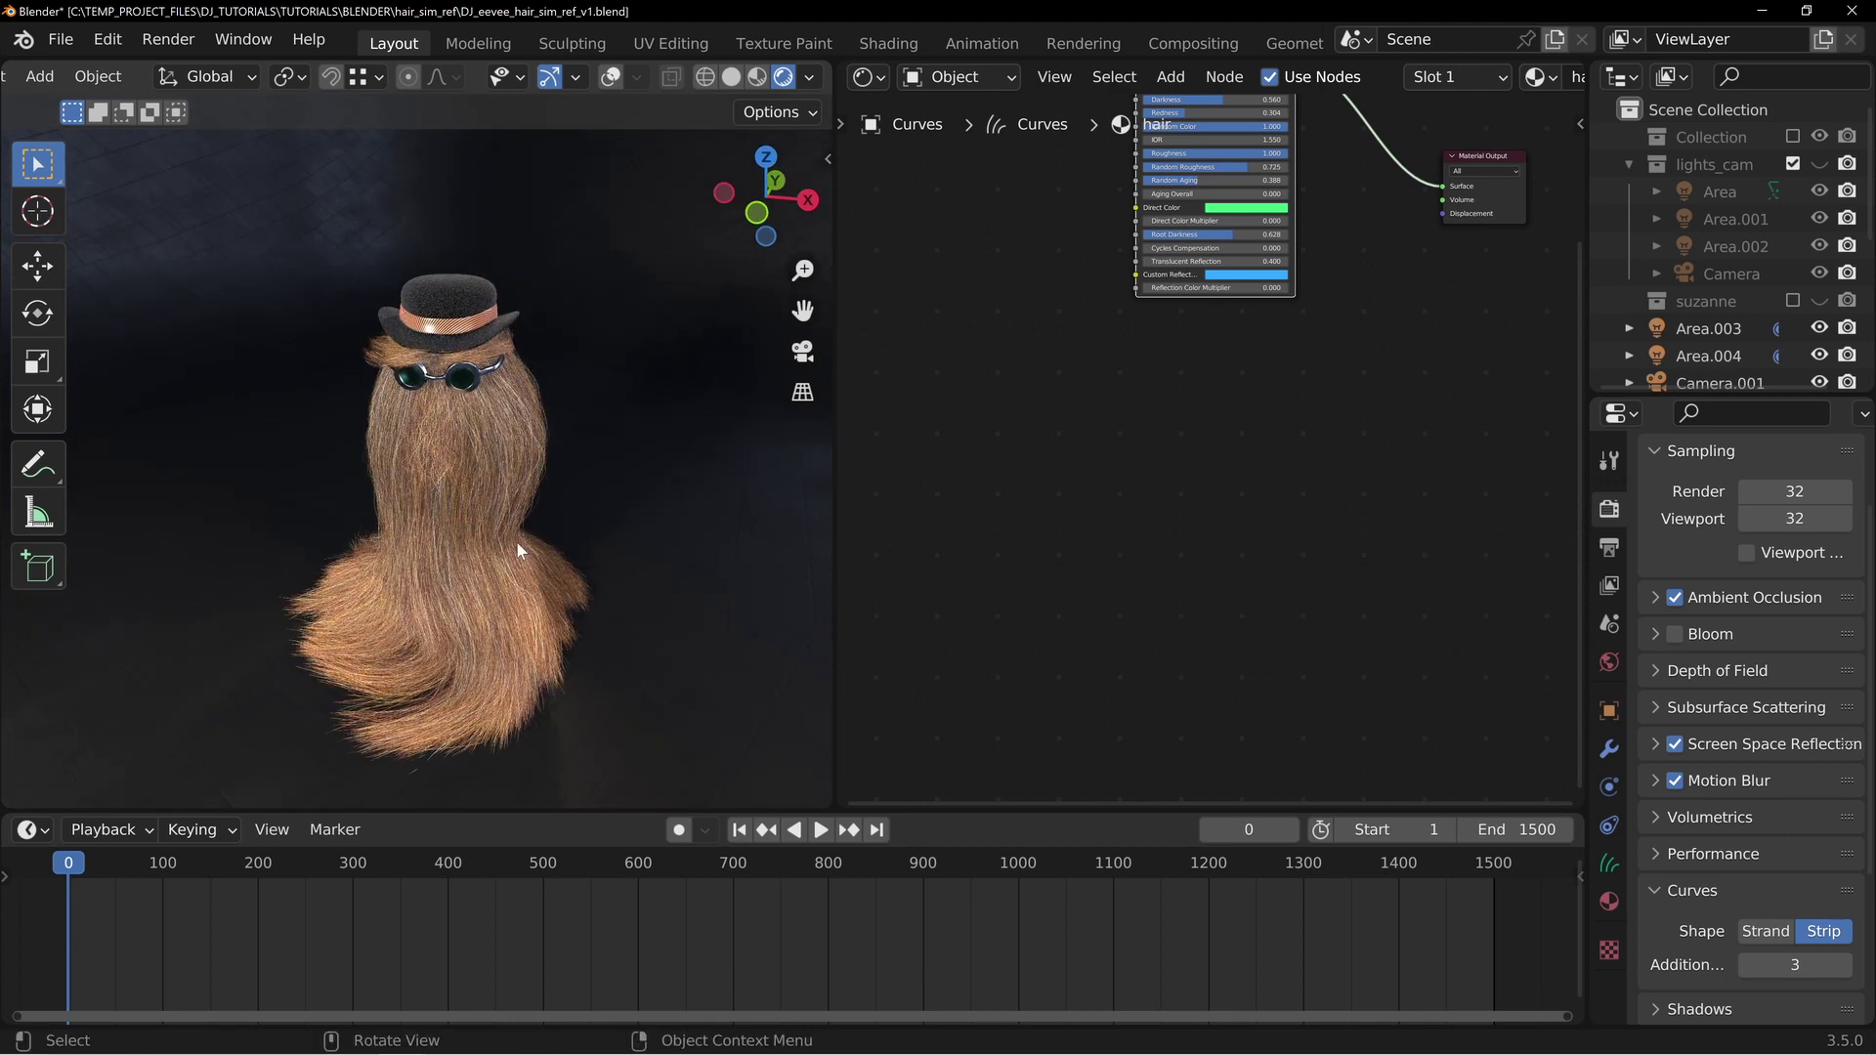
middle_click_drag(524, 555, 490, 513)
middle_click_drag(1346, 132, 1344, 343)
middle_click_drag(1112, 587, 1075, 447)
middle_click_drag(575, 258, 486, 541)
scroll(485, 542, "up", 1)
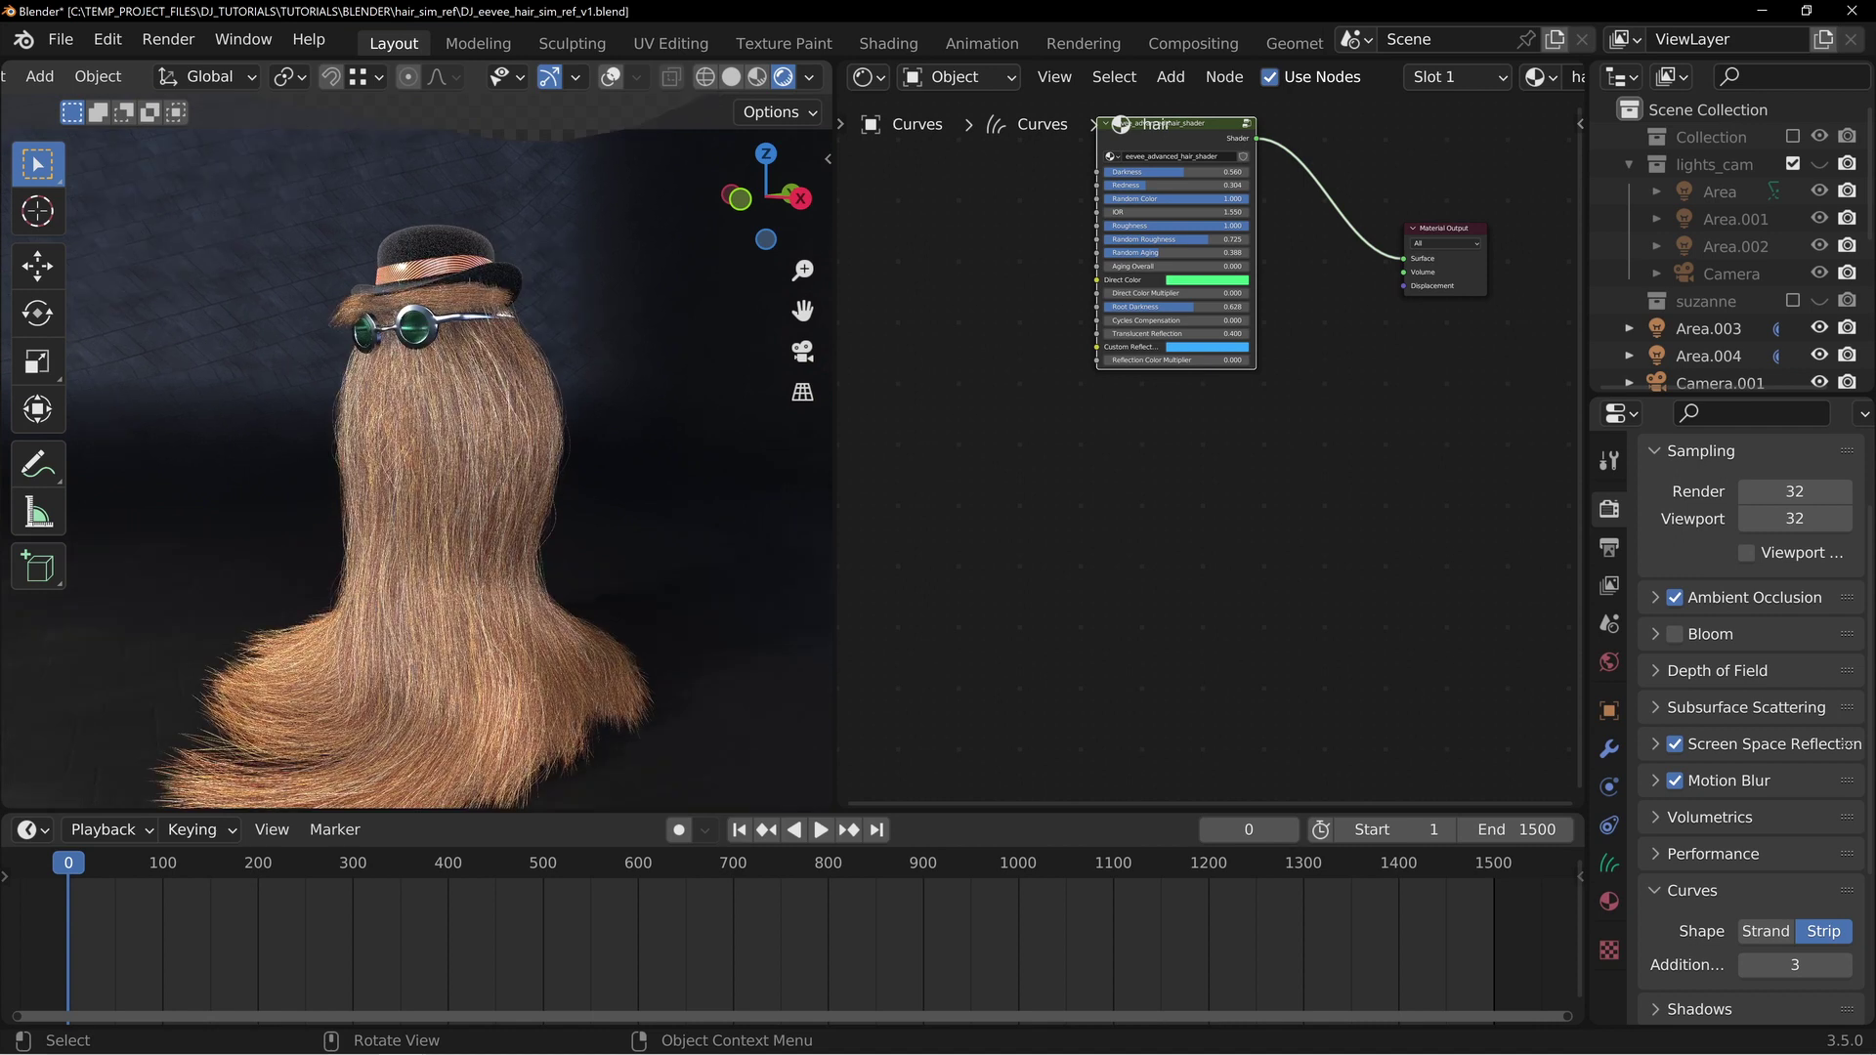
left_click(1135, 557)
middle_click_drag(1202, 509, 1155, 414)
middle_click_drag(537, 512, 530, 455)
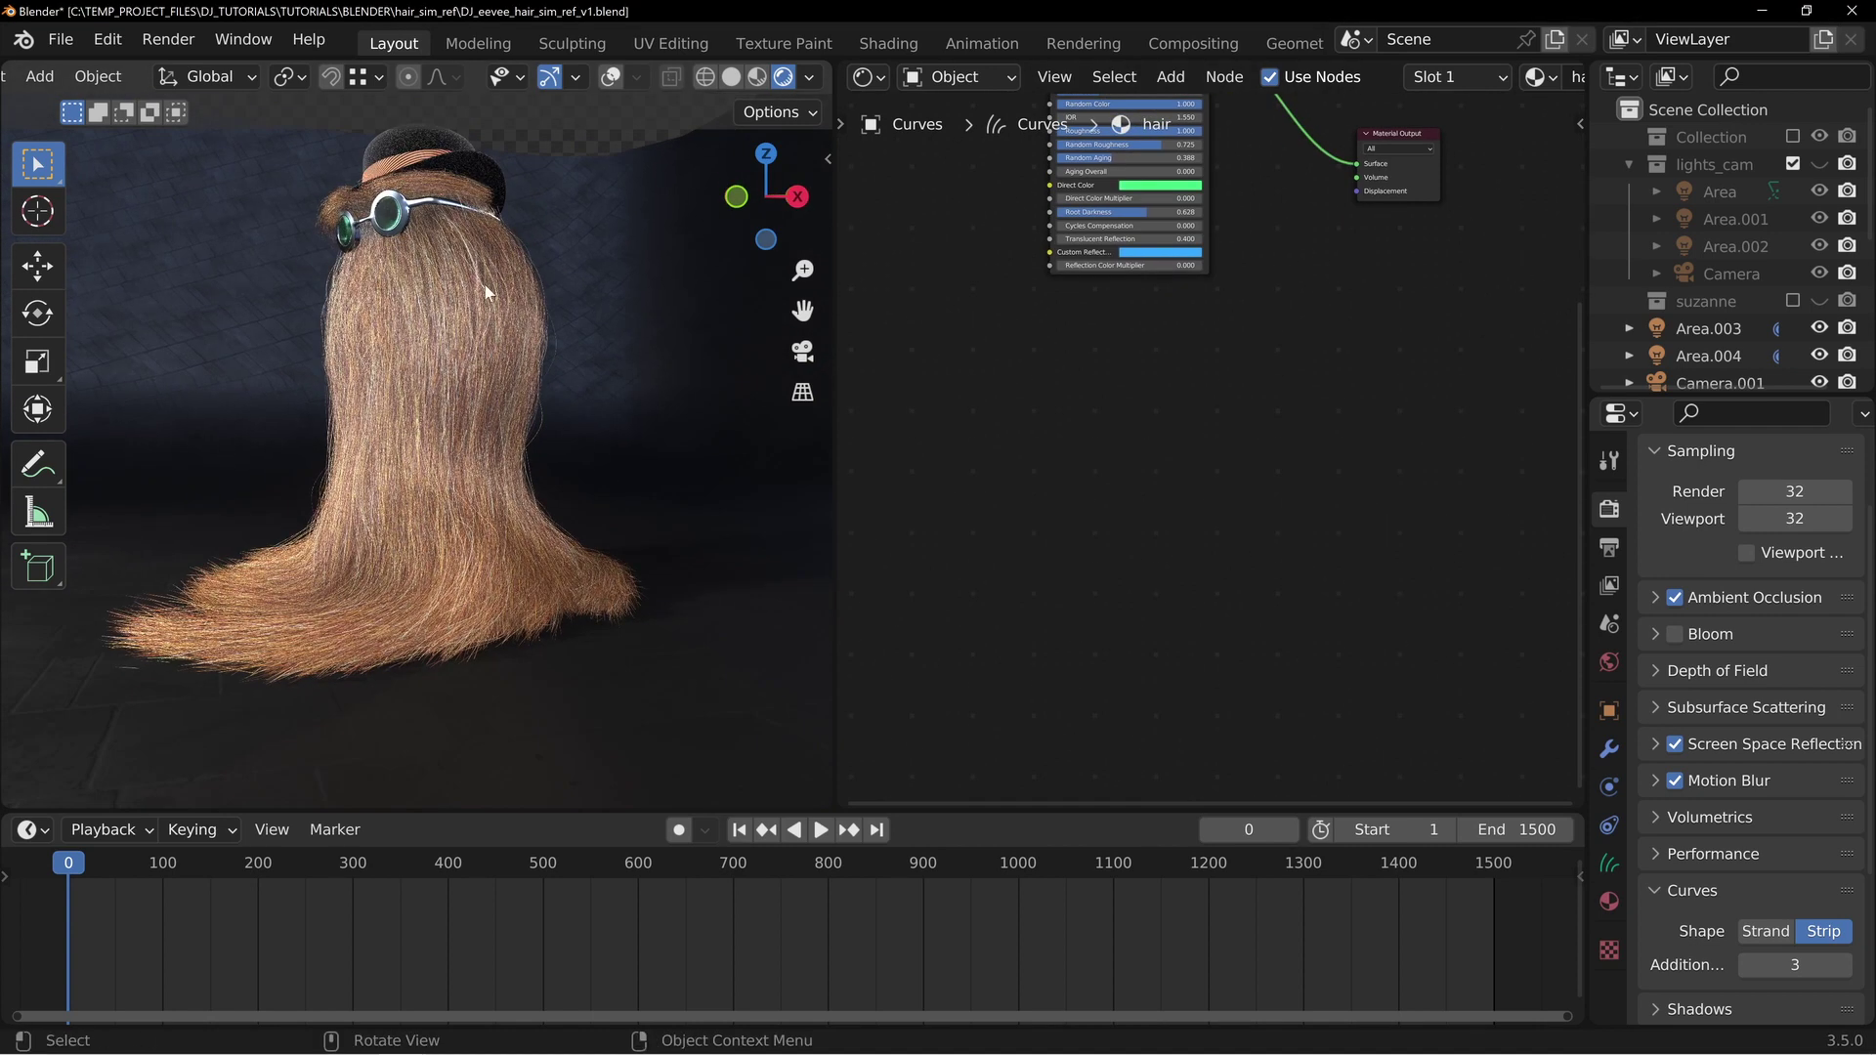
middle_click_drag(395, 310, 416, 397, "shift")
middle_click_drag(1104, 446, 1124, 420)
Switch the 3D viewport to solid shading
key("shift+a")
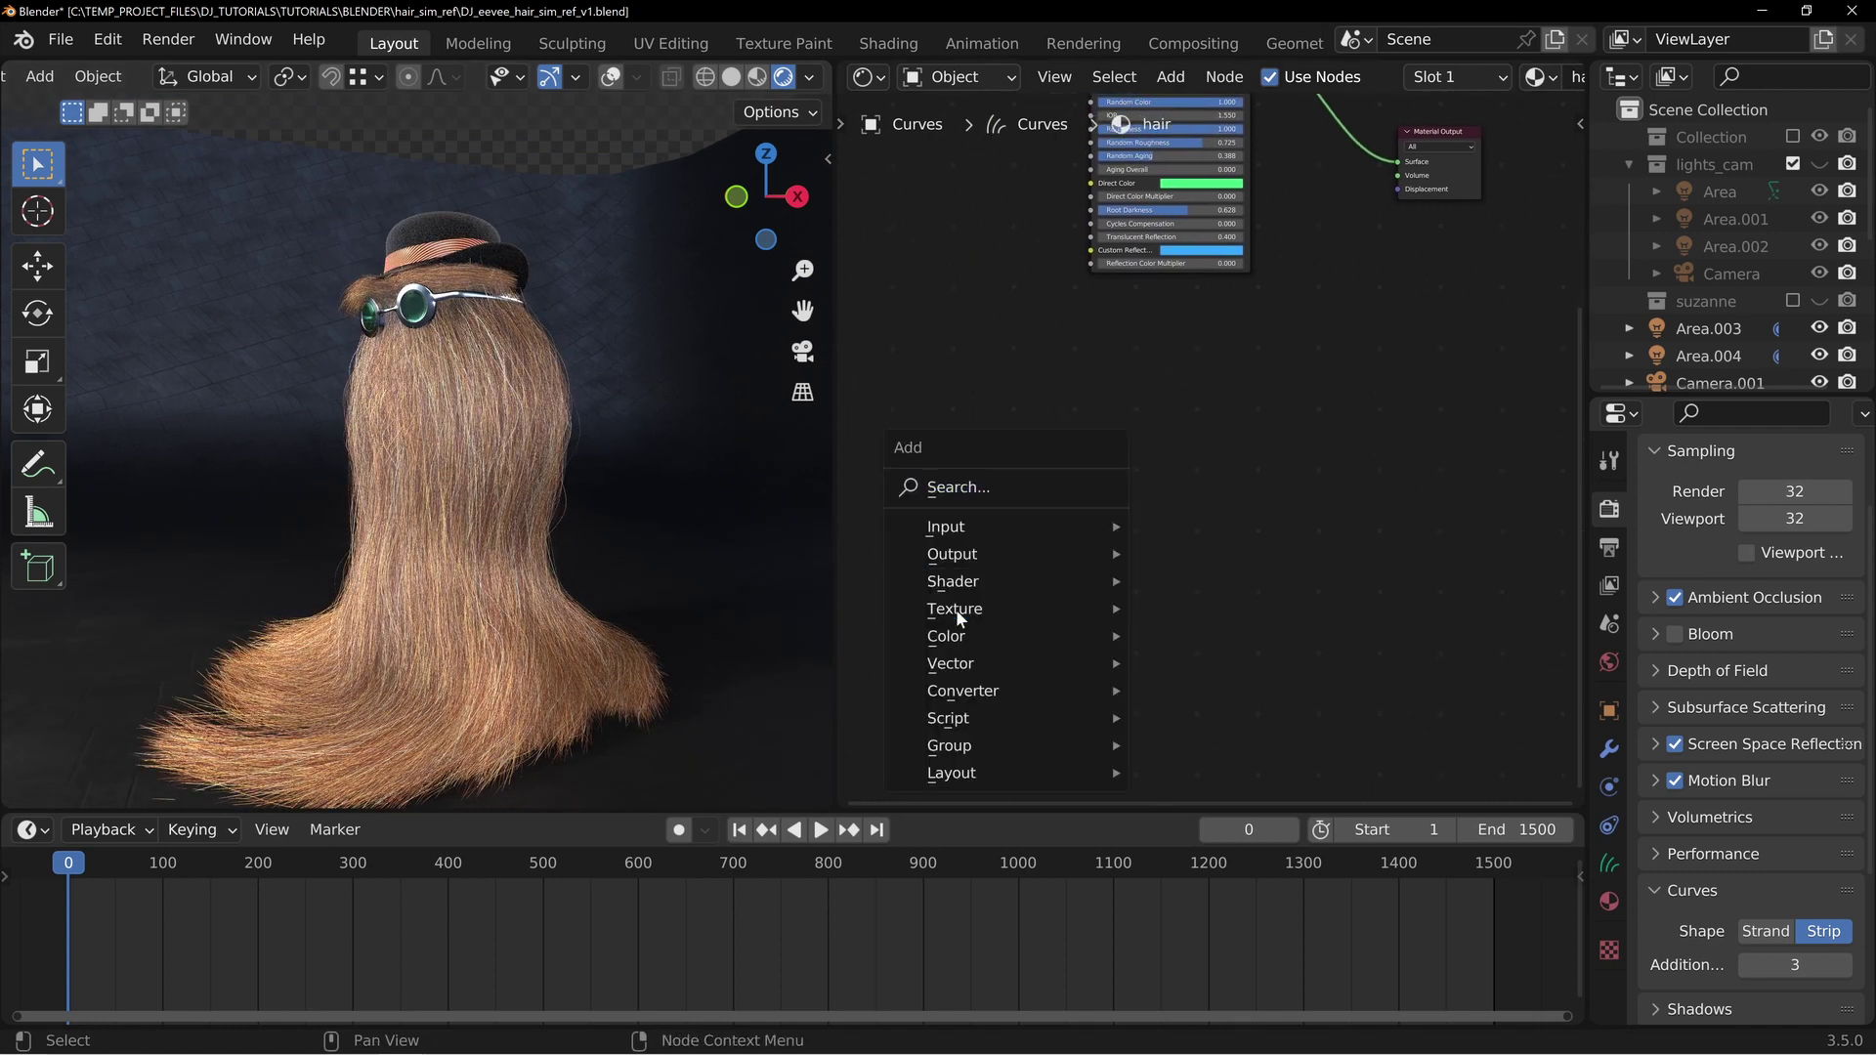
key("z")
left_click(665, 461)
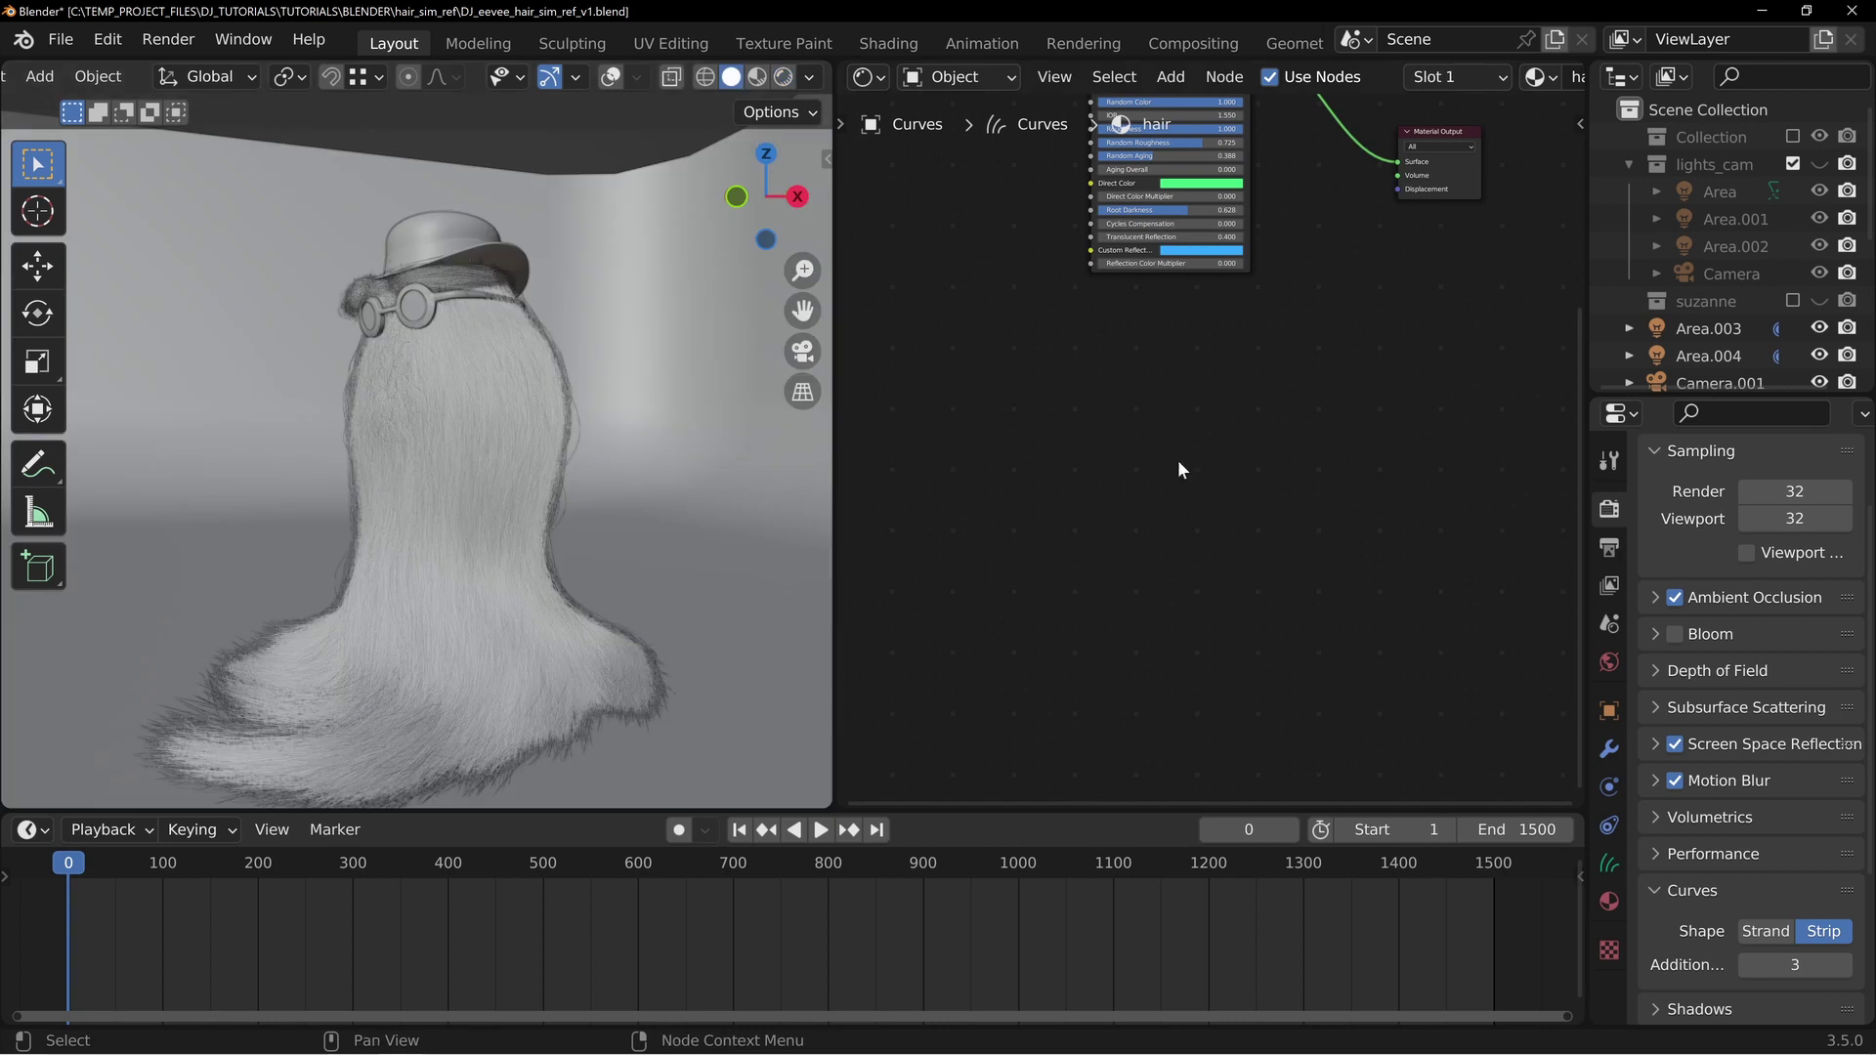
Add a Diffuse BSDF node below the hair shader group and connect it to the Material Output
key("shift+a")
mouse_move(982, 511)
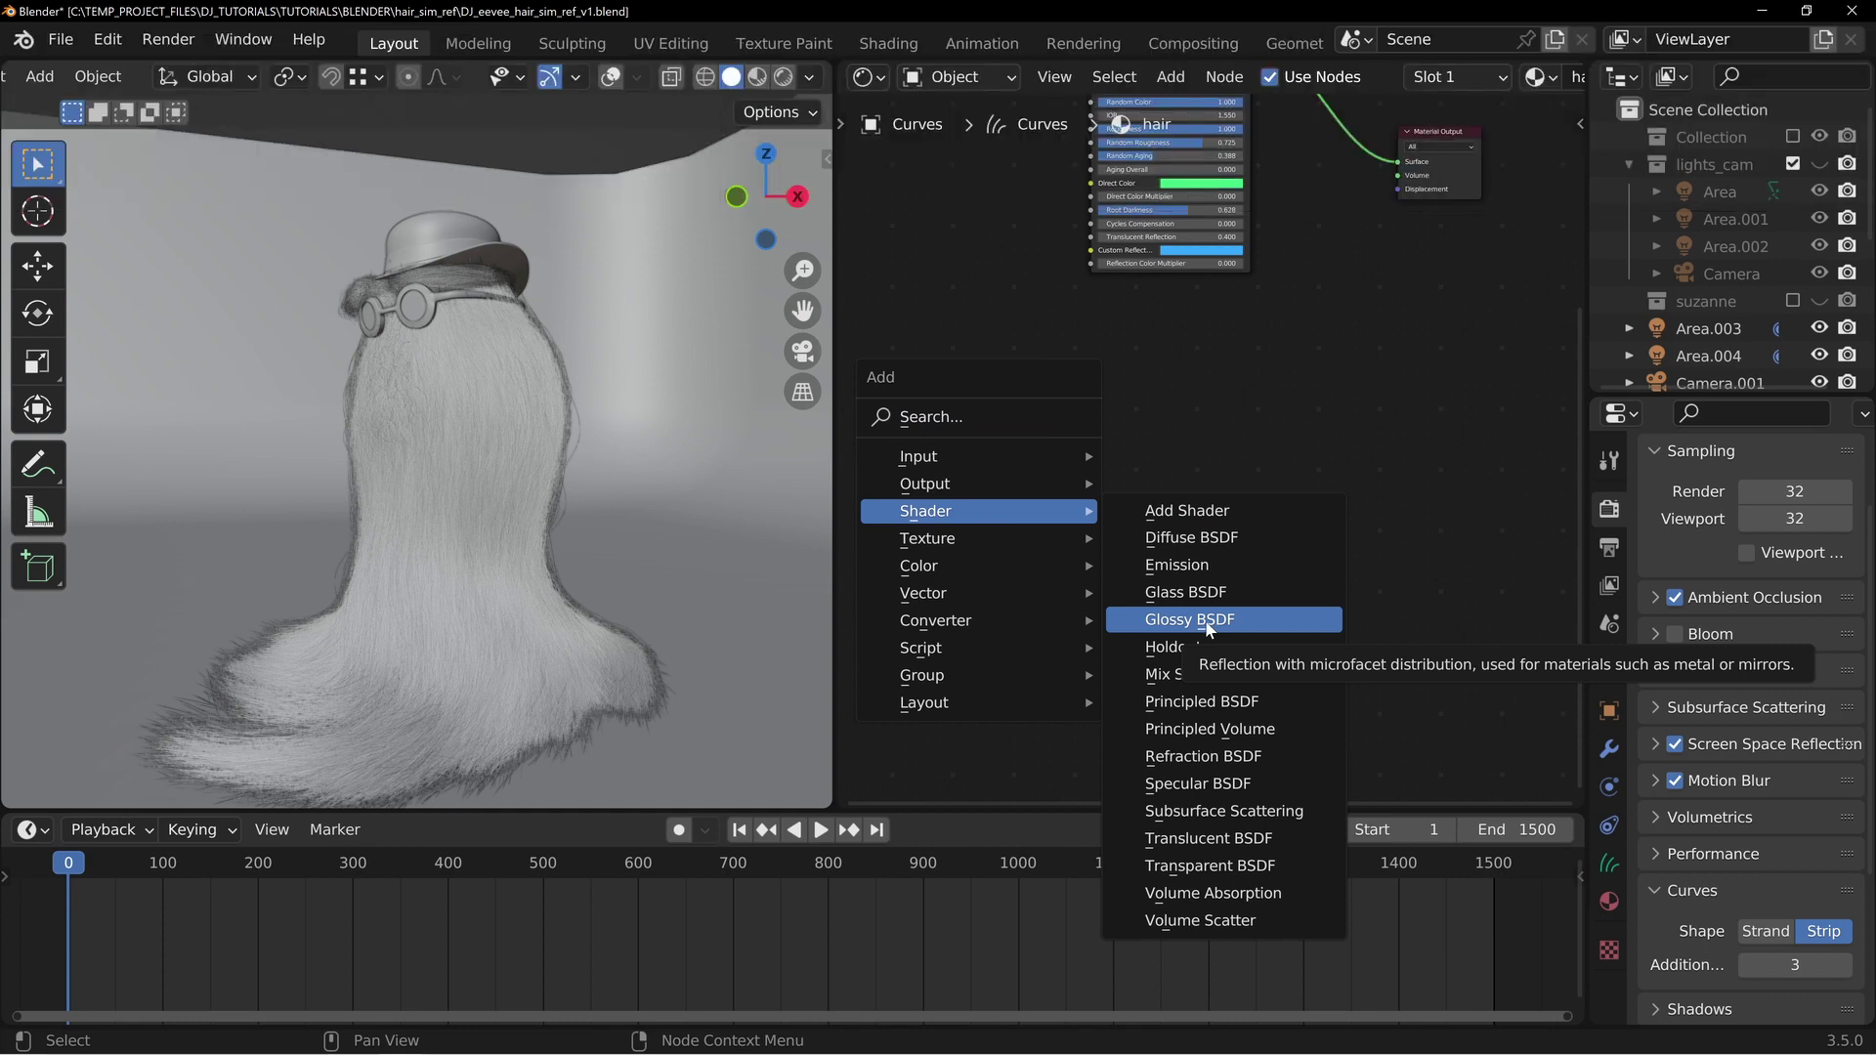
left_click(1215, 542)
left_click(1026, 386)
left_click(1080, 400, "ctrl+shift")
middle_click_drag(1239, 496, 1196, 447)
middle_click_drag(1024, 352, 1051, 498)
left_click_drag(1022, 472, 1045, 484)
mouse_move(1100, 585)
middle_mouse_down()
mouse_move(1172, 501)
mouse_move(1147, 457)
middle_mouse_up()
scroll(1151, 451, "up", 3)
Switch the 3D viewport to rendered shading and isolate the hair curves in local view
key("z")
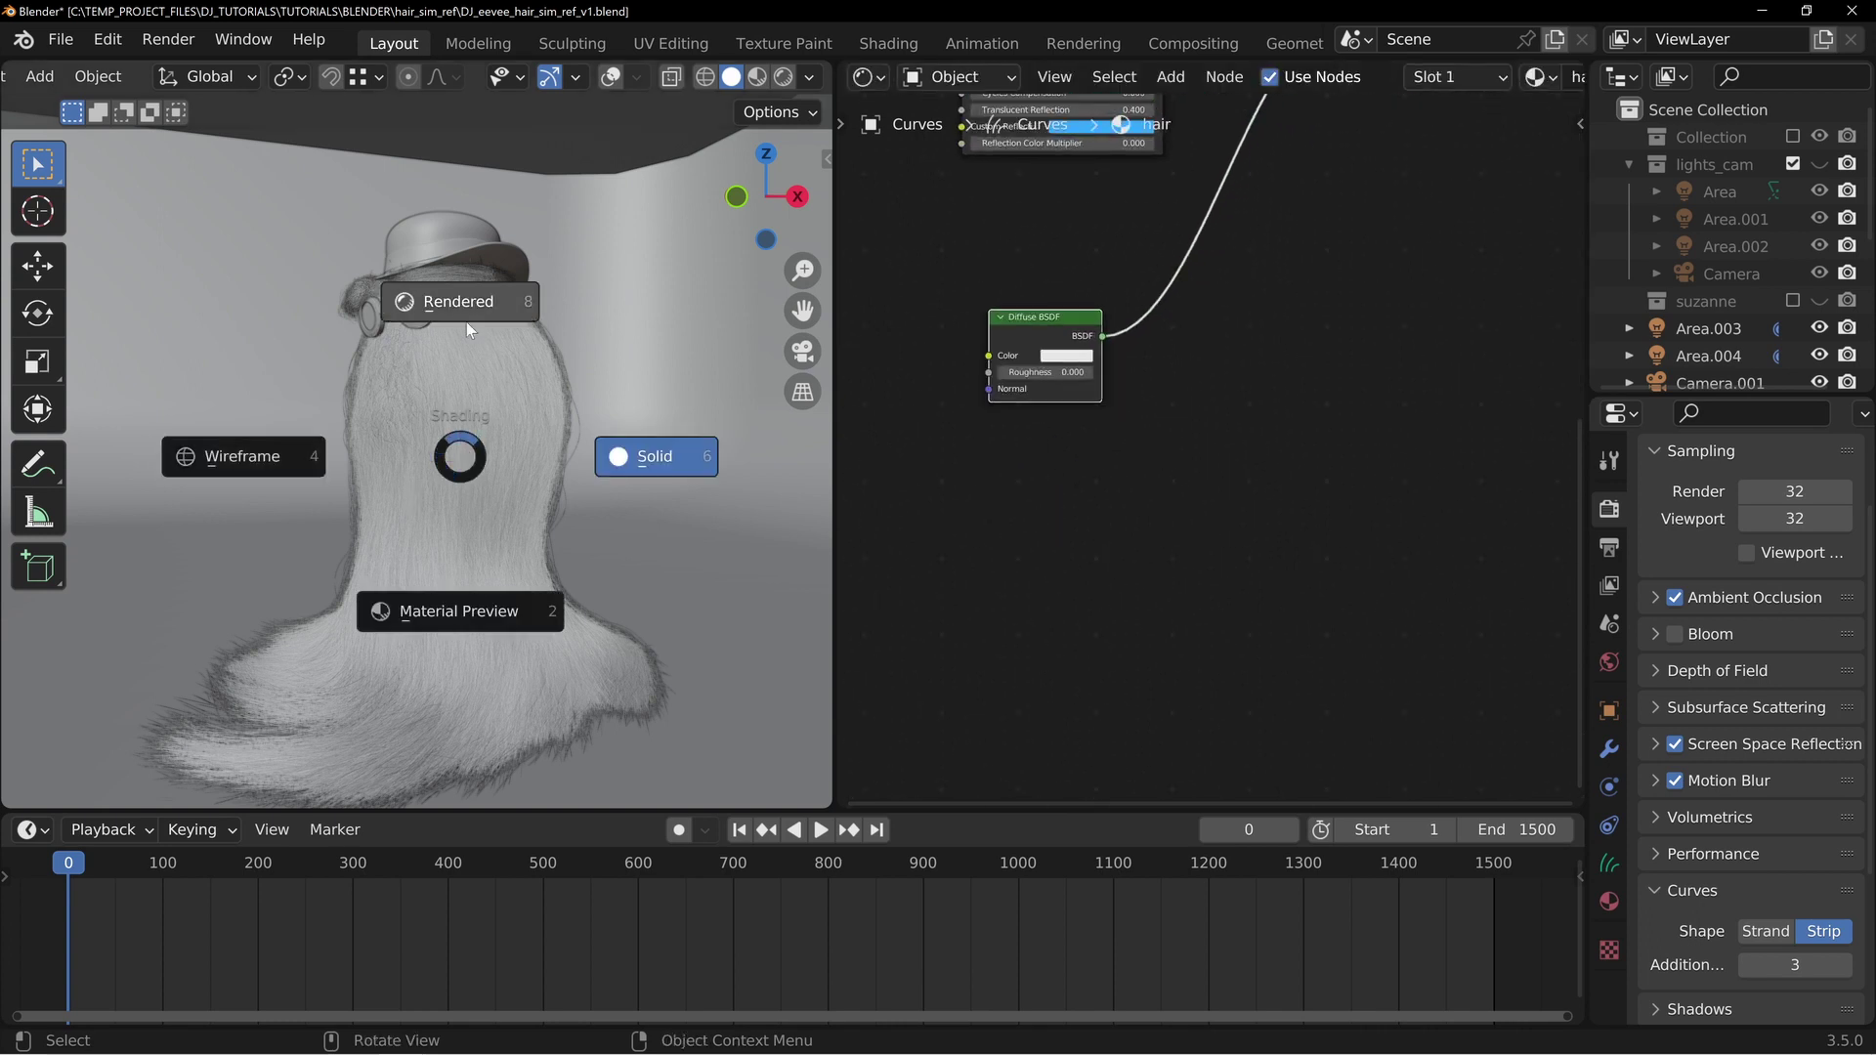
left_click(471, 332)
mouse_move(430, 438)
middle_mouse_down()
mouse_move(444, 465)
mouse_move(547, 448)
mouse_move(464, 422)
middle_mouse_up()
key("KP_Divide")
Tint the Diffuse BSDF colour pale pink
middle_click_drag(1042, 426, 1056, 439)
scroll(1176, 448, "up", 3)
middle_click_drag(1043, 328, 1145, 387)
left_click(1134, 410)
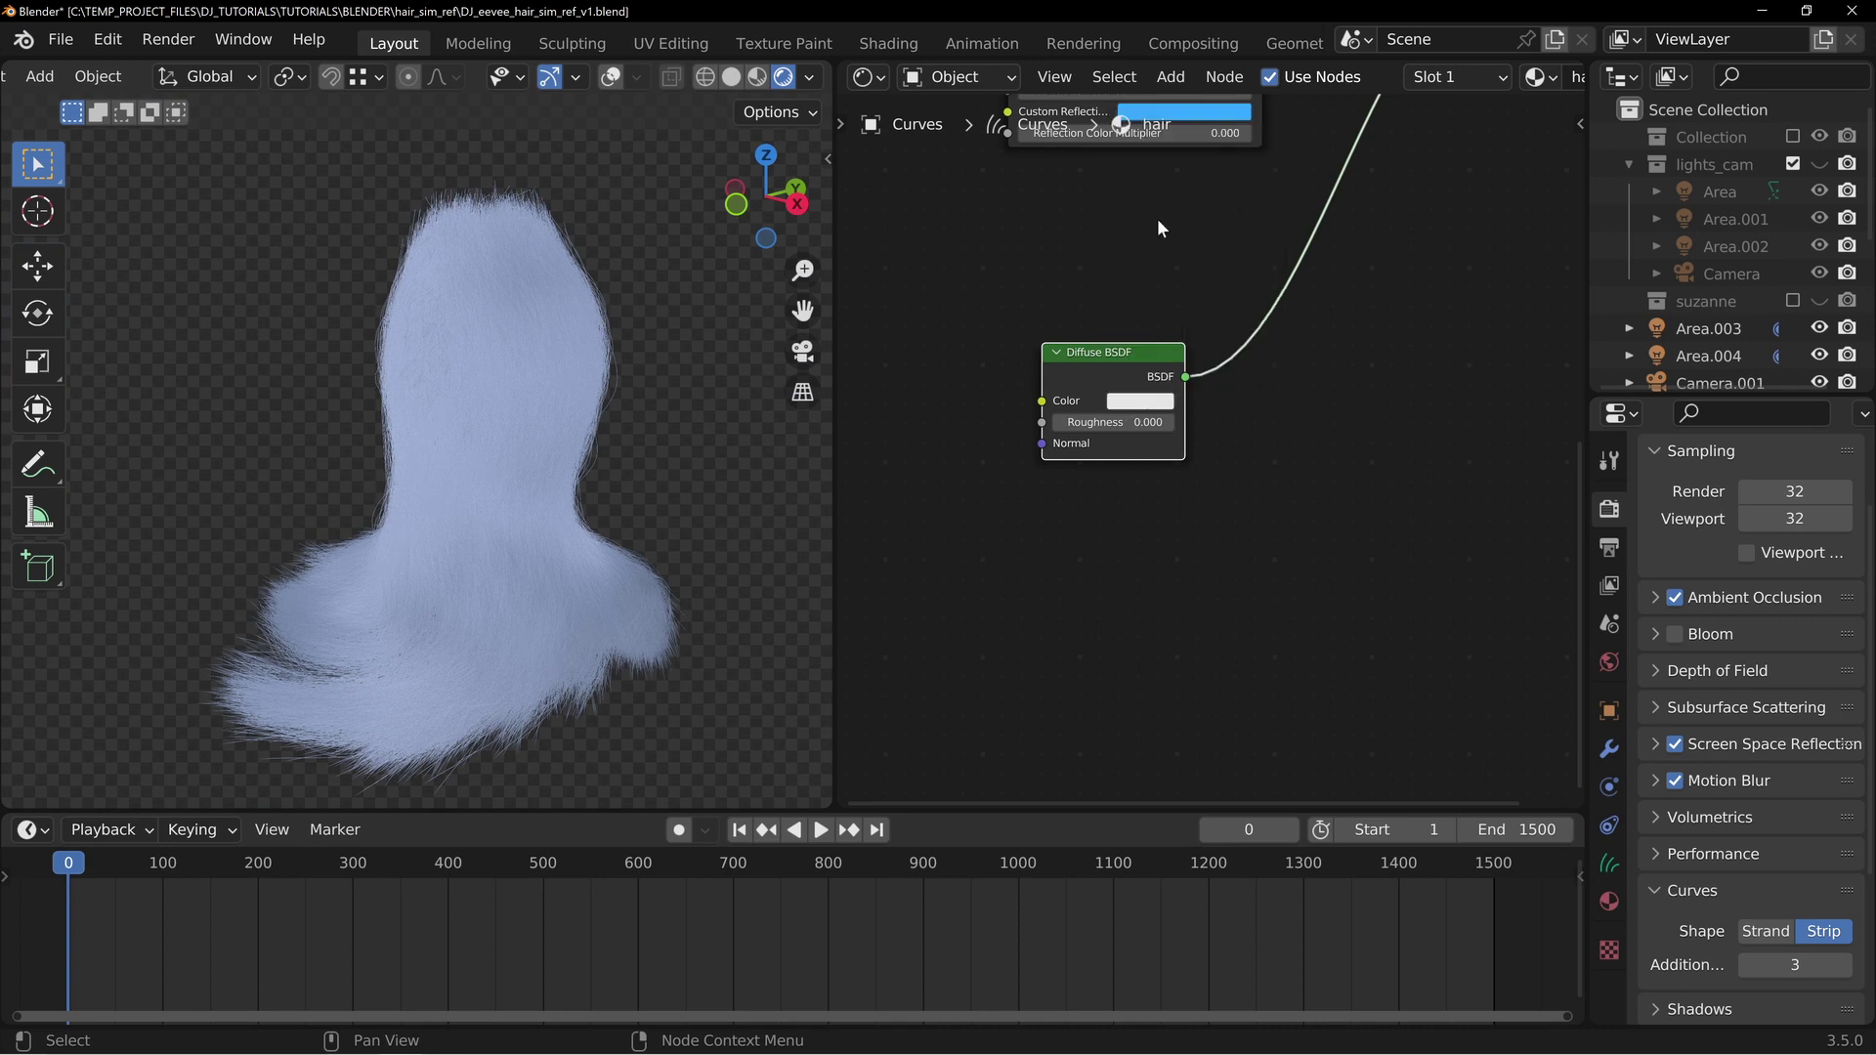
left_click(1139, 402)
left_click(1173, 246)
mouse_move(1172, 208)
left_mouse_down()
mouse_move(1177, 152)
mouse_move(1151, 187)
mouse_move(1195, 196)
left_mouse_up()
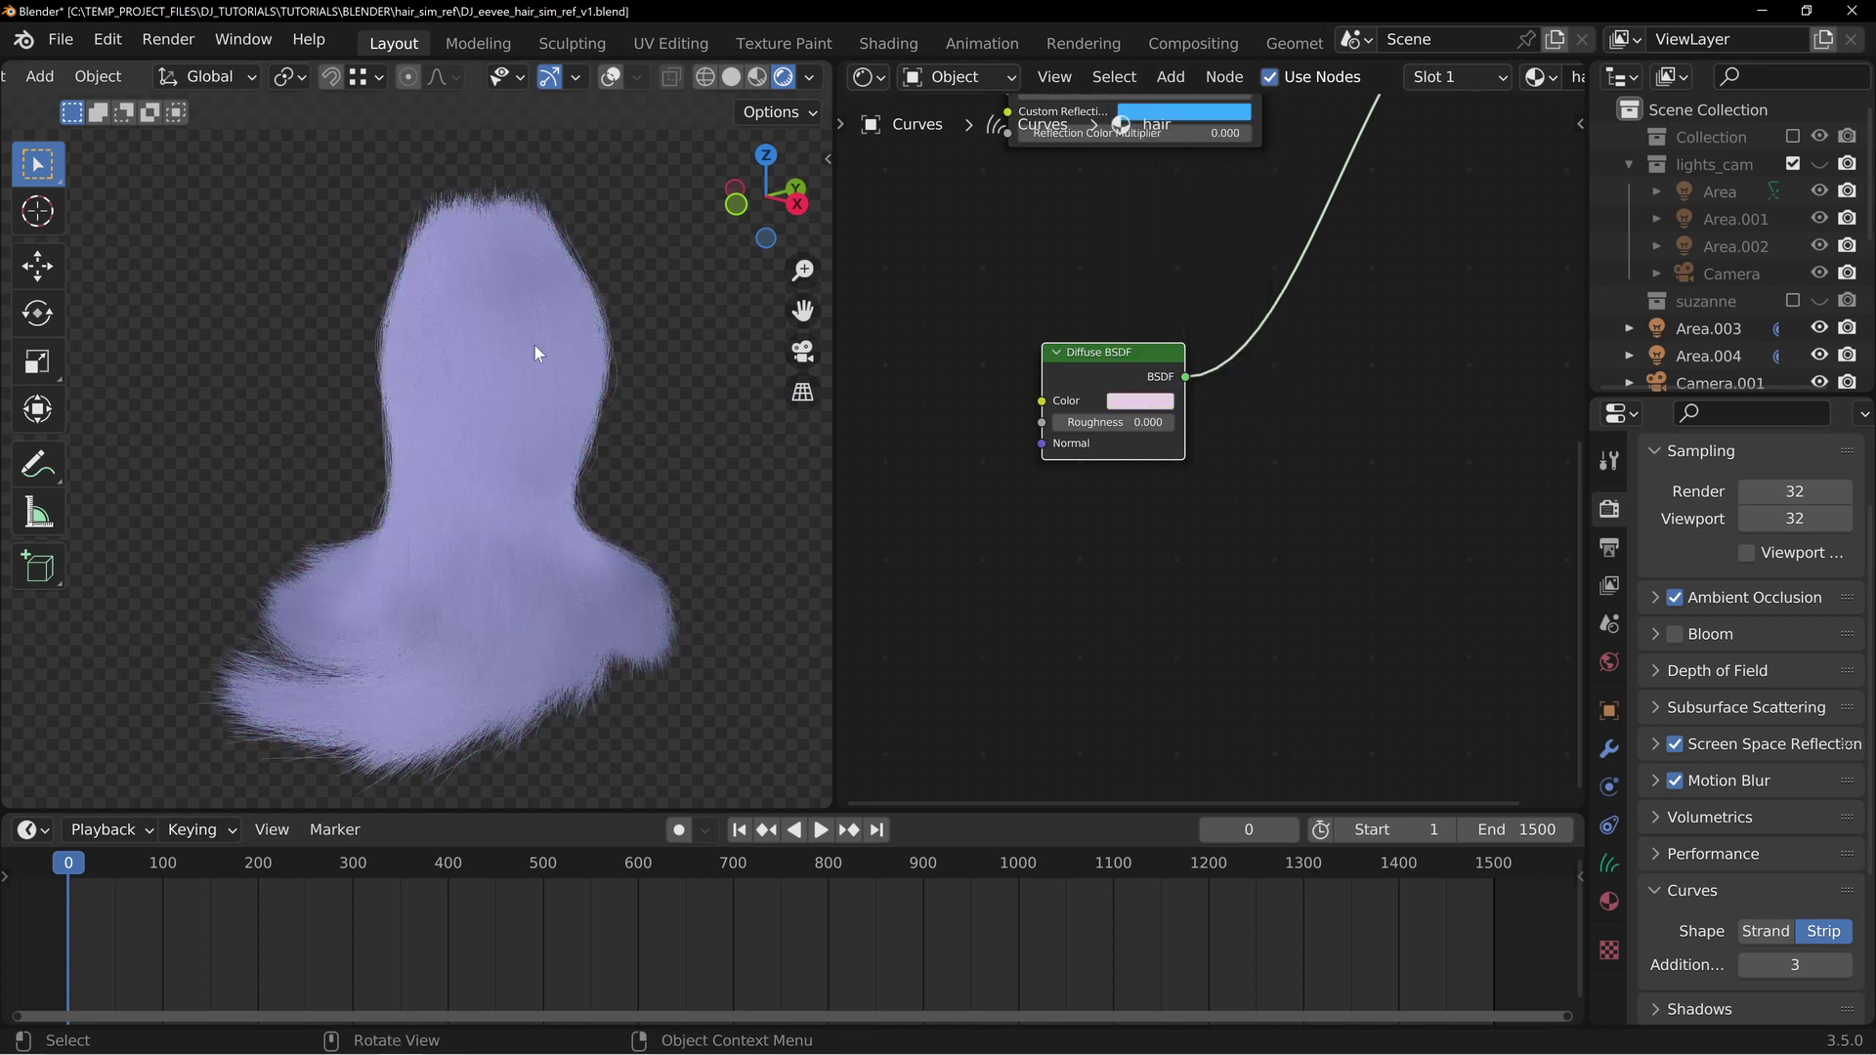
Restore the Diffuse BSDF colour to near-white
middle_click_drag(1139, 401, 1075, 439)
left_click(1075, 439)
left_click(1121, 232)
left_click(1225, 531)
middle_click_drag(363, 220, 409, 266)
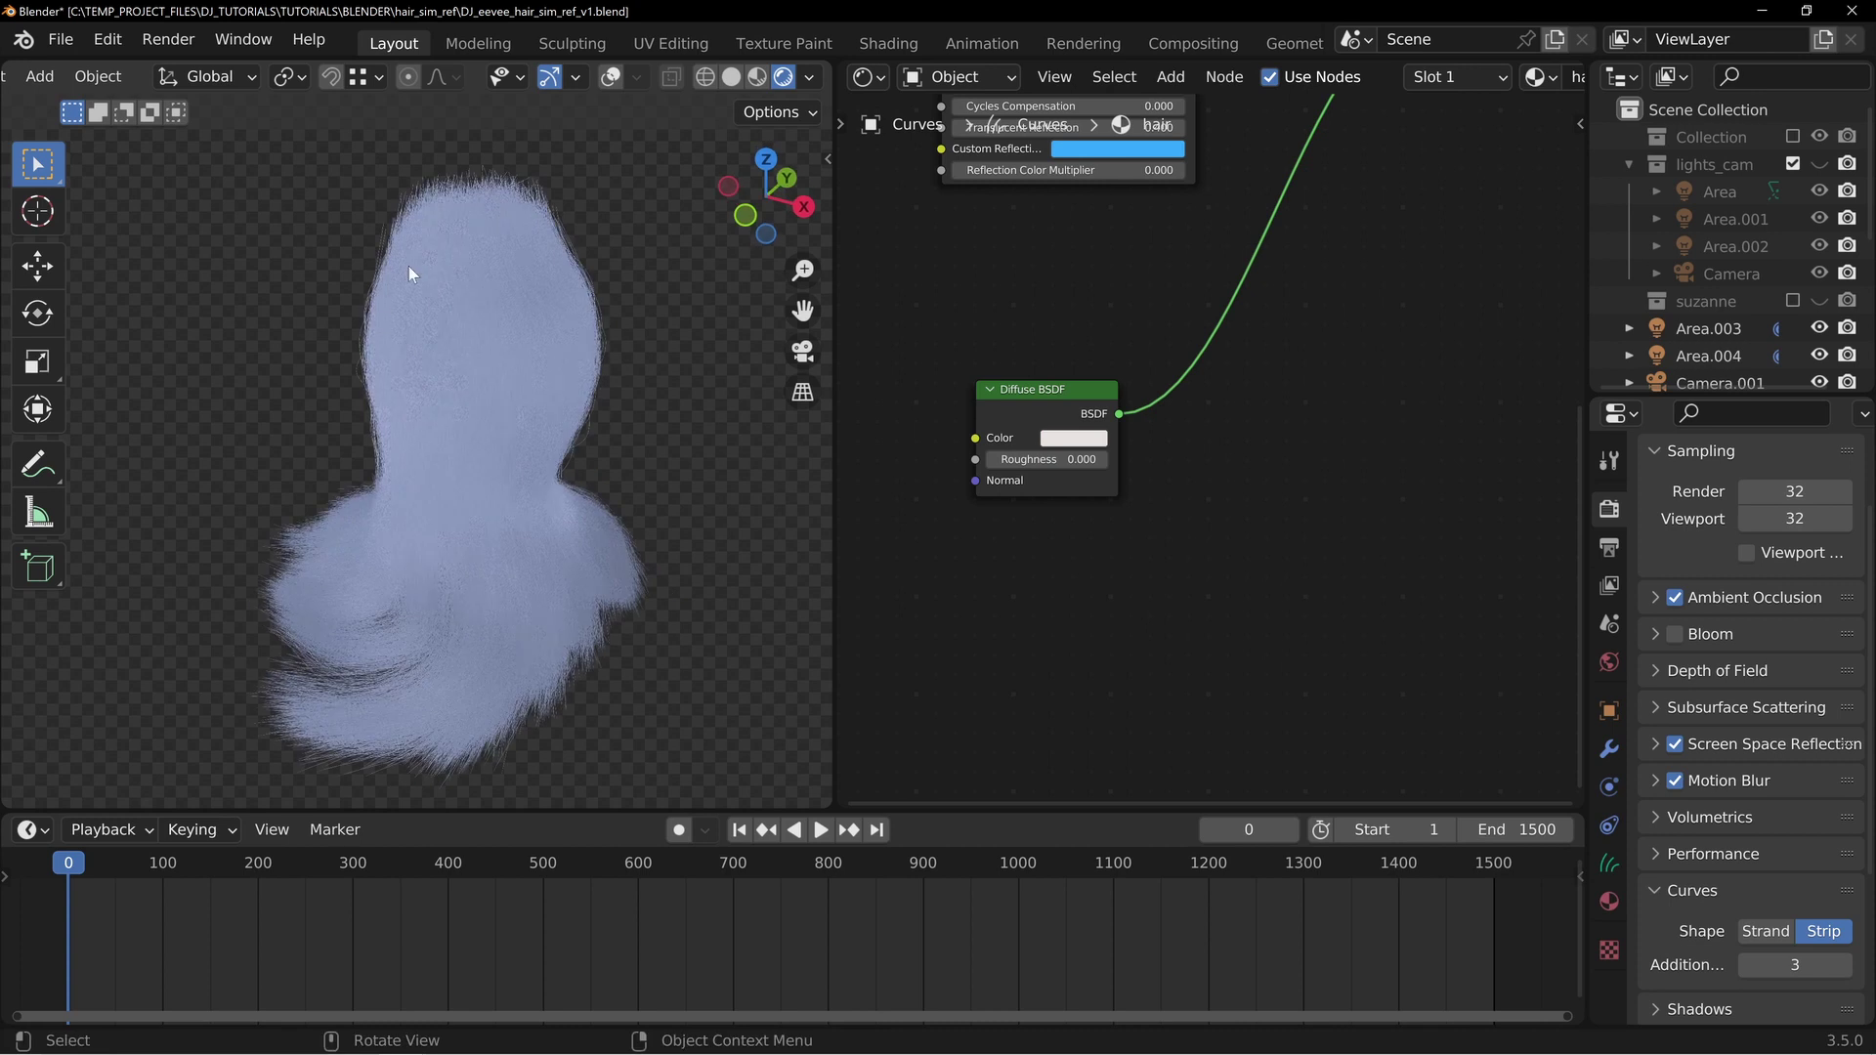
Add a Glossy BSDF node below the Diffuse BSDF node
middle_click_drag(1046, 563, 1004, 467)
key("shift+a")
mouse_move(1001, 469)
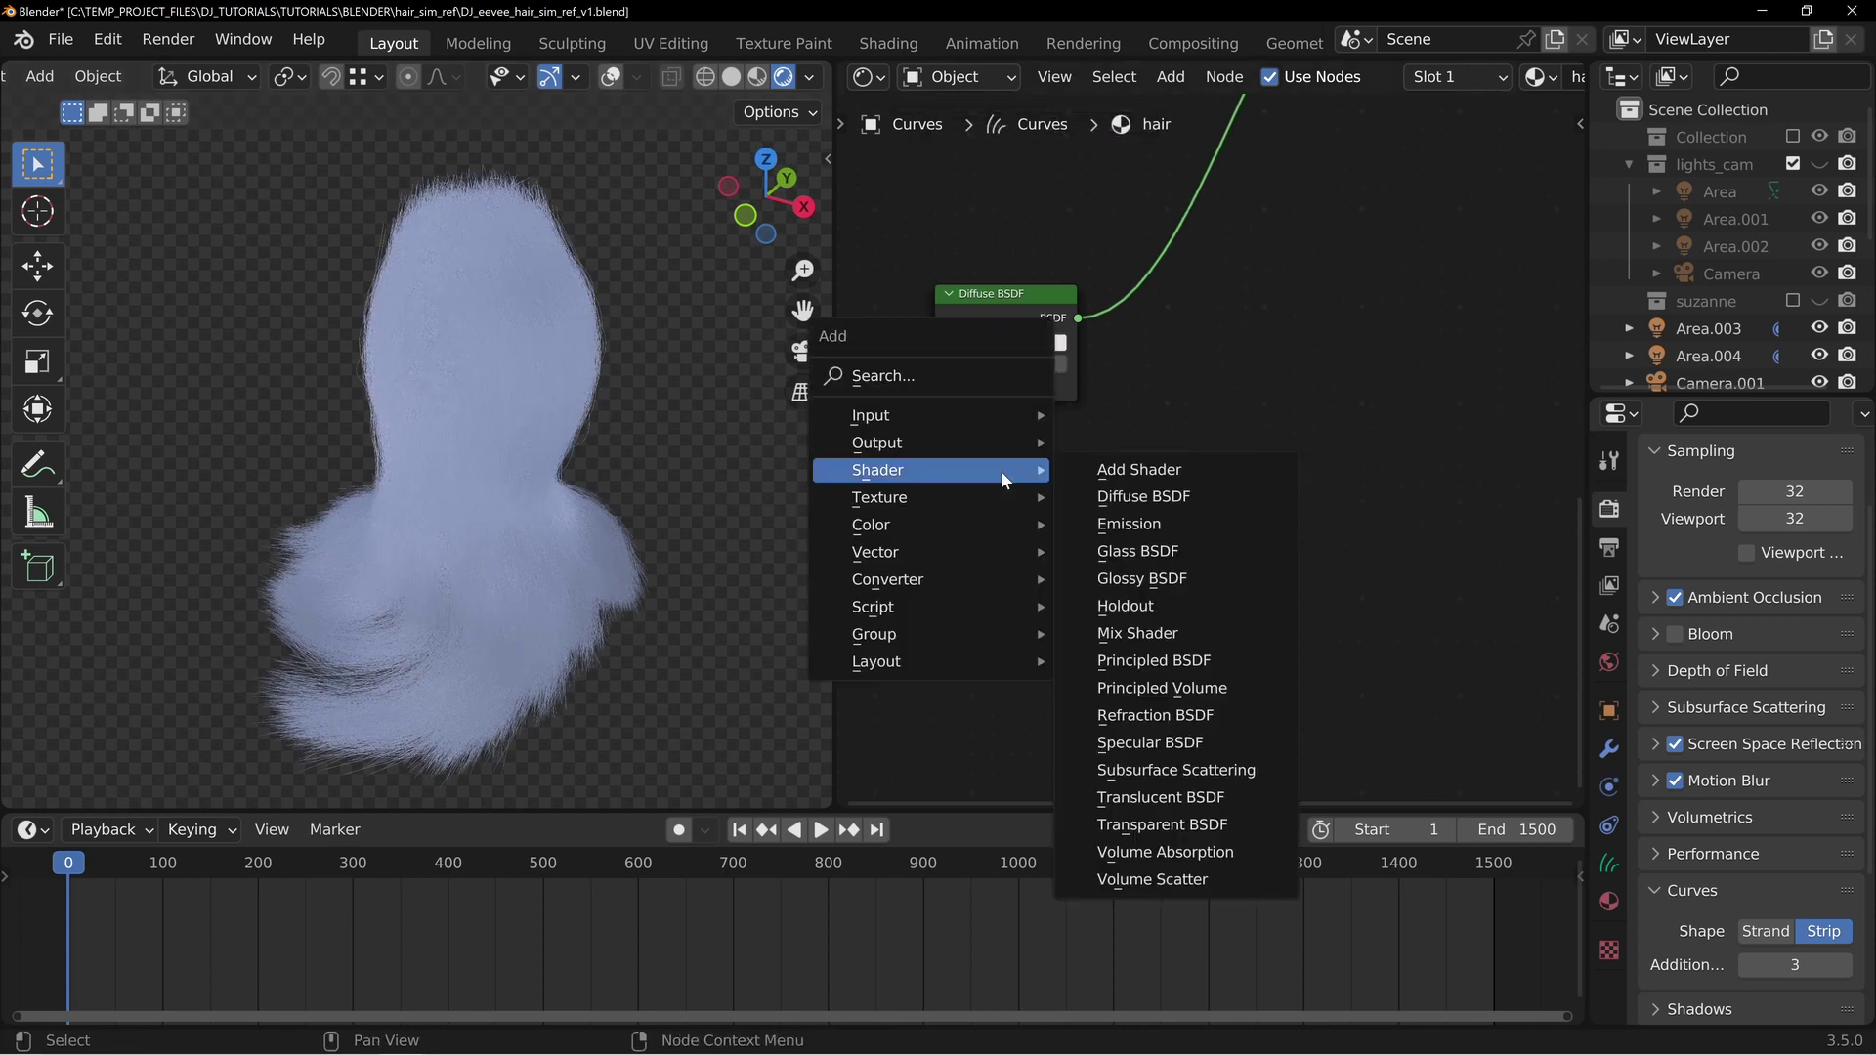
left_click(1141, 579)
left_click(916, 424)
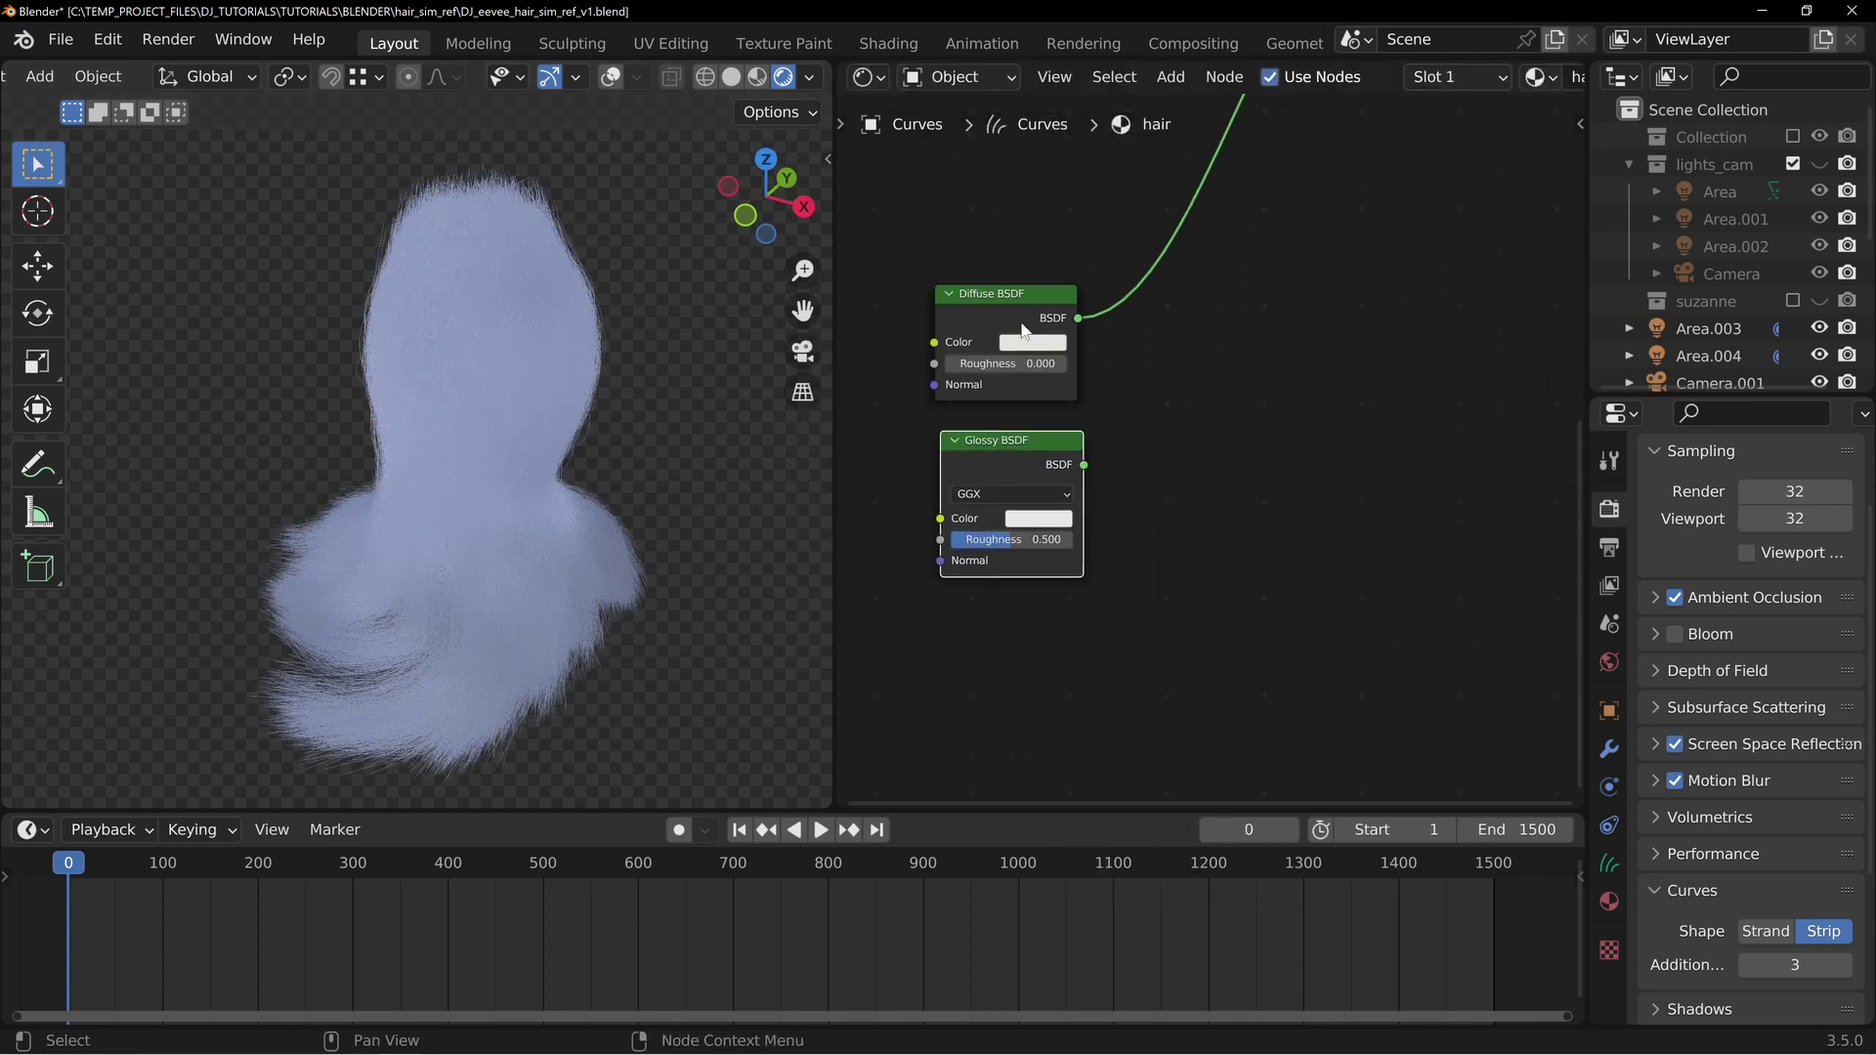
Add a Mix Shader node beside the outputs of the Diffuse and Glossy BSDF nodes
middle_click_drag(1209, 388, 1166, 372)
key("shift+a")
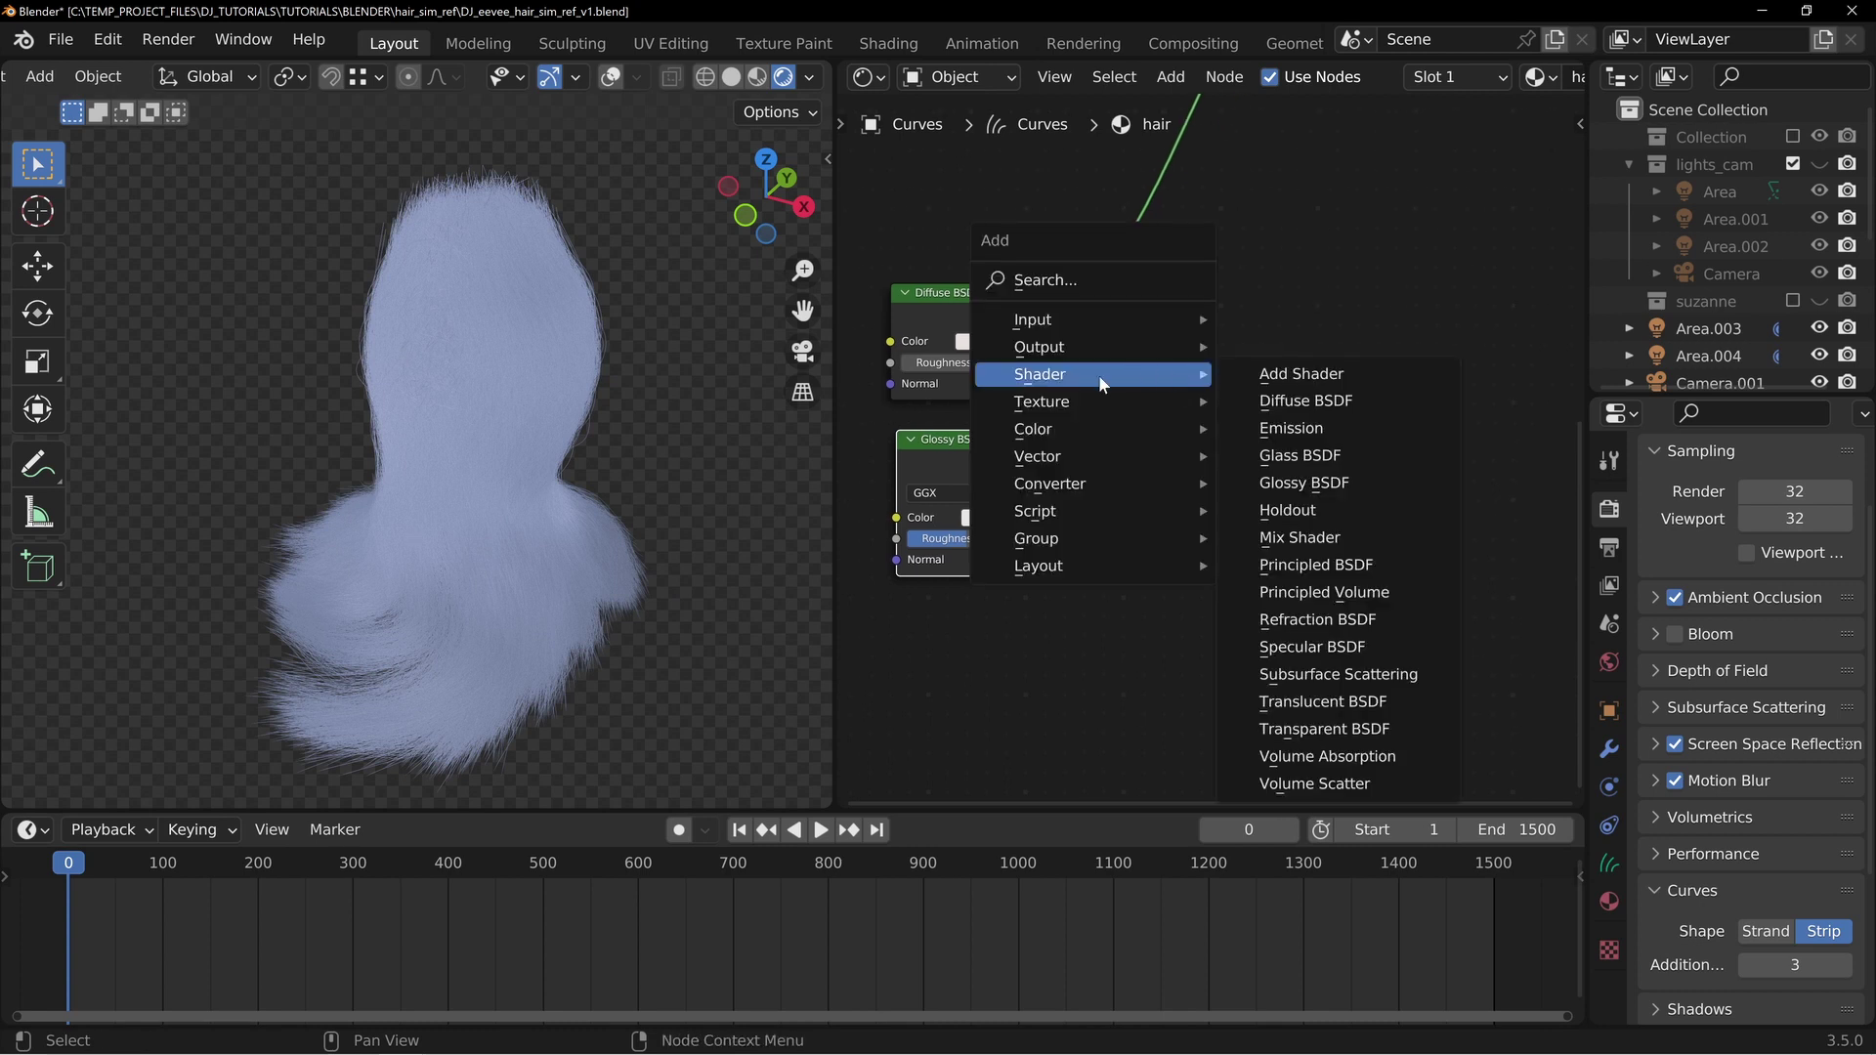
mouse_move(1098, 379)
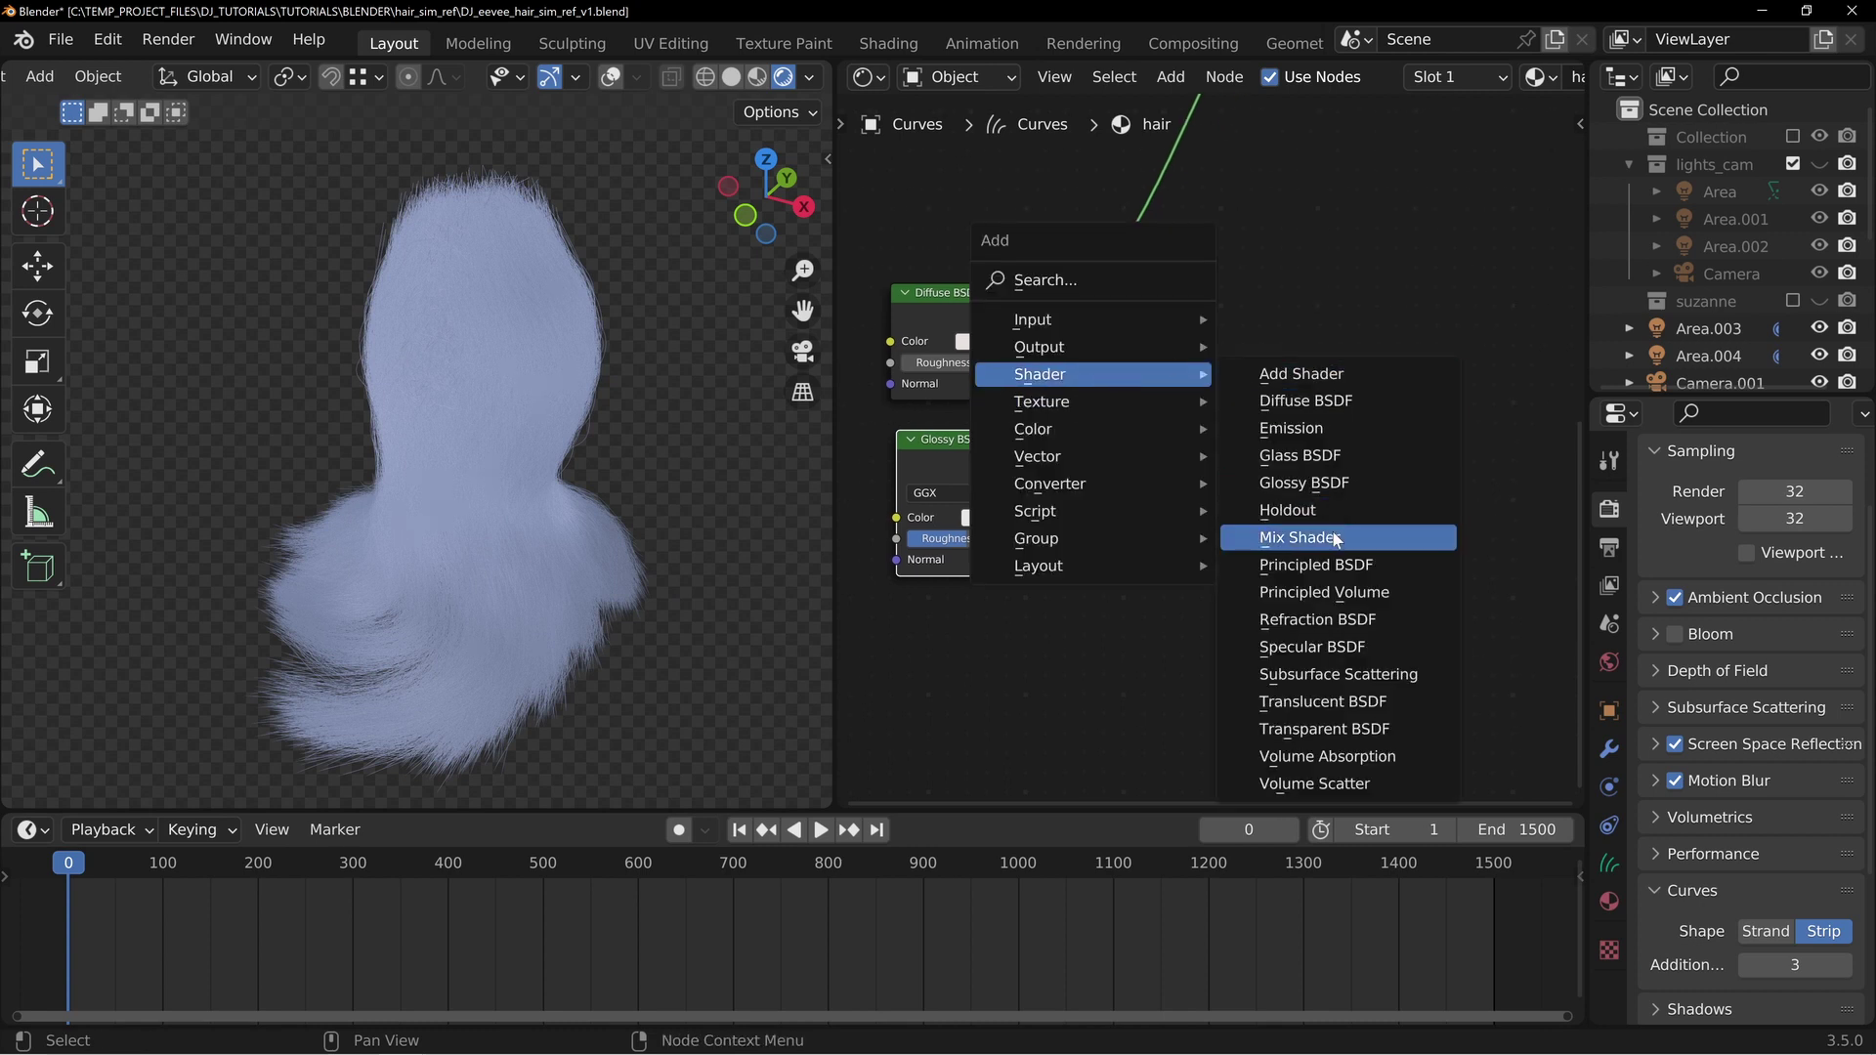
left_click(1305, 534)
left_click(1192, 337)
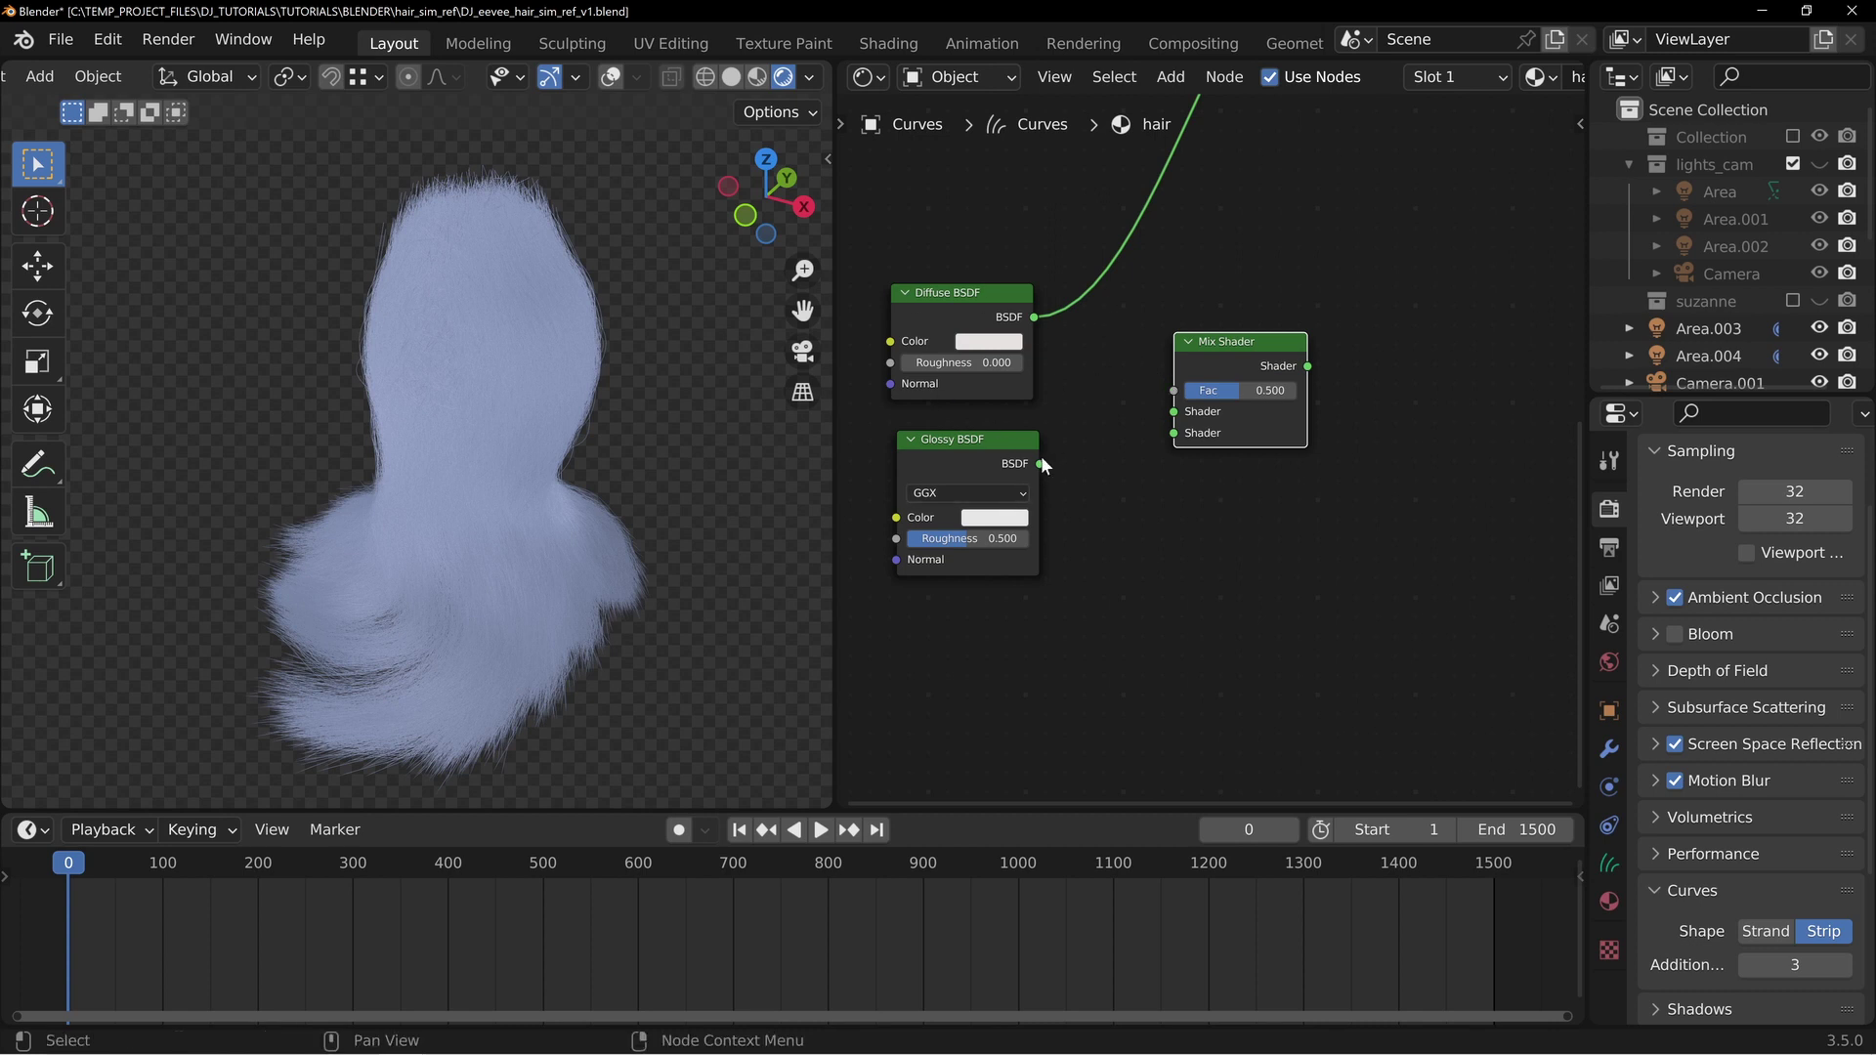
left_click_drag(1035, 465, 1034, 463)
Switch the type of the Mix Shader node to Add Shader
left_click(1228, 340)
key("shift+s")
mouse_move(1228, 369)
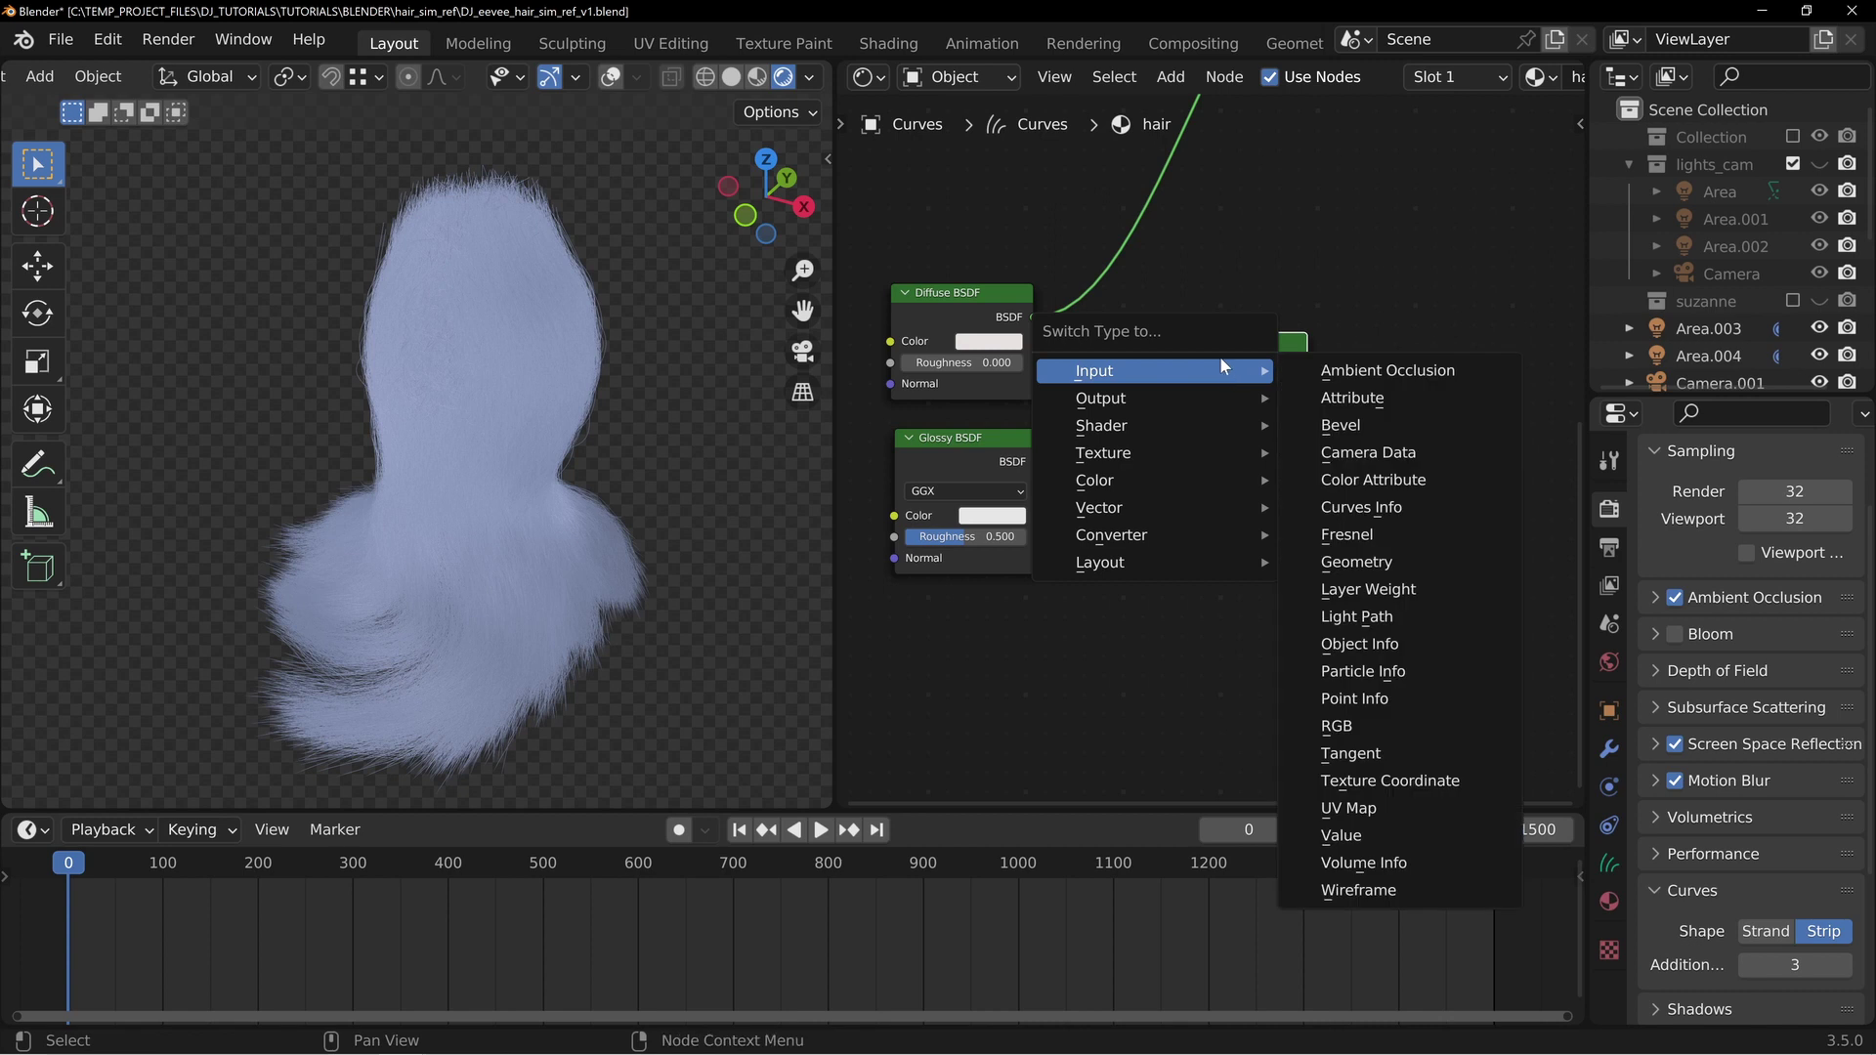
mouse_move(1150, 443)
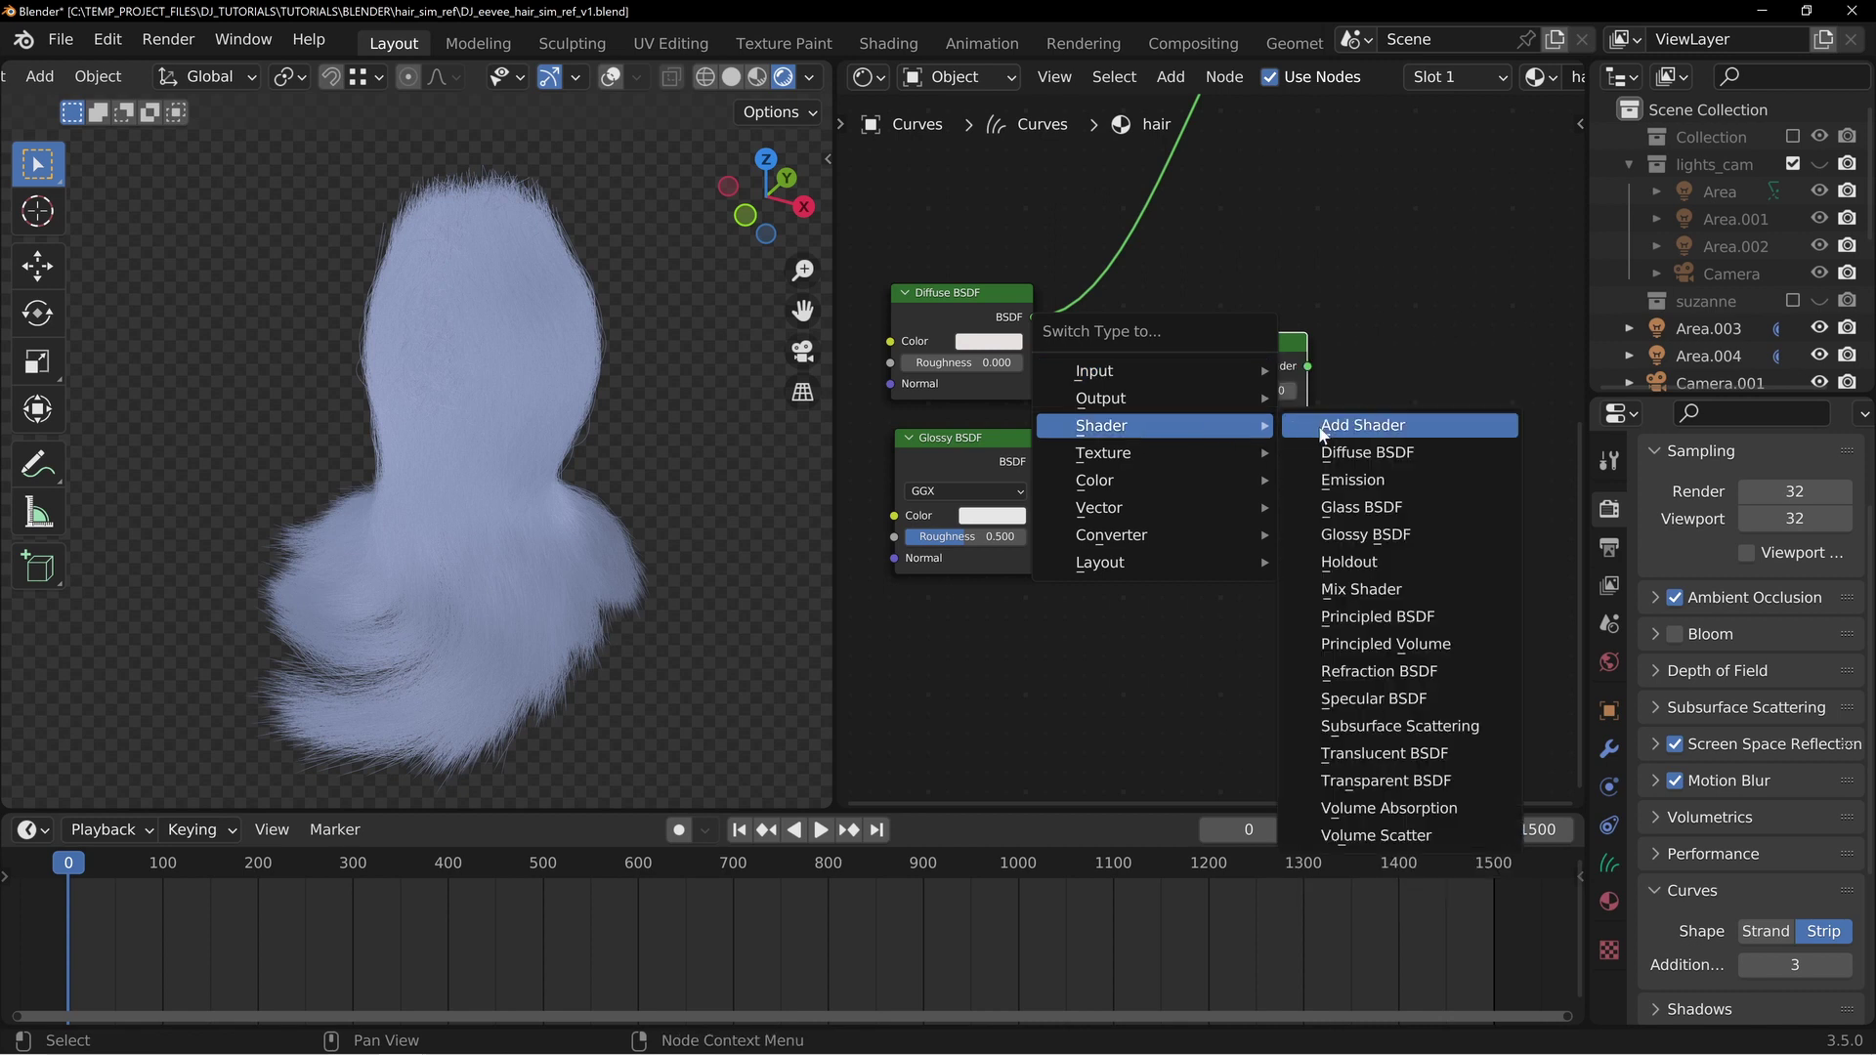
left_click(1353, 425)
Connect the Diffuse and Glossy BSDF outputs to the Add Shader, and send its output to the Material Output
left_click_drag(1035, 317, 1101, 381)
left_click_drag(1037, 462, 1102, 402)
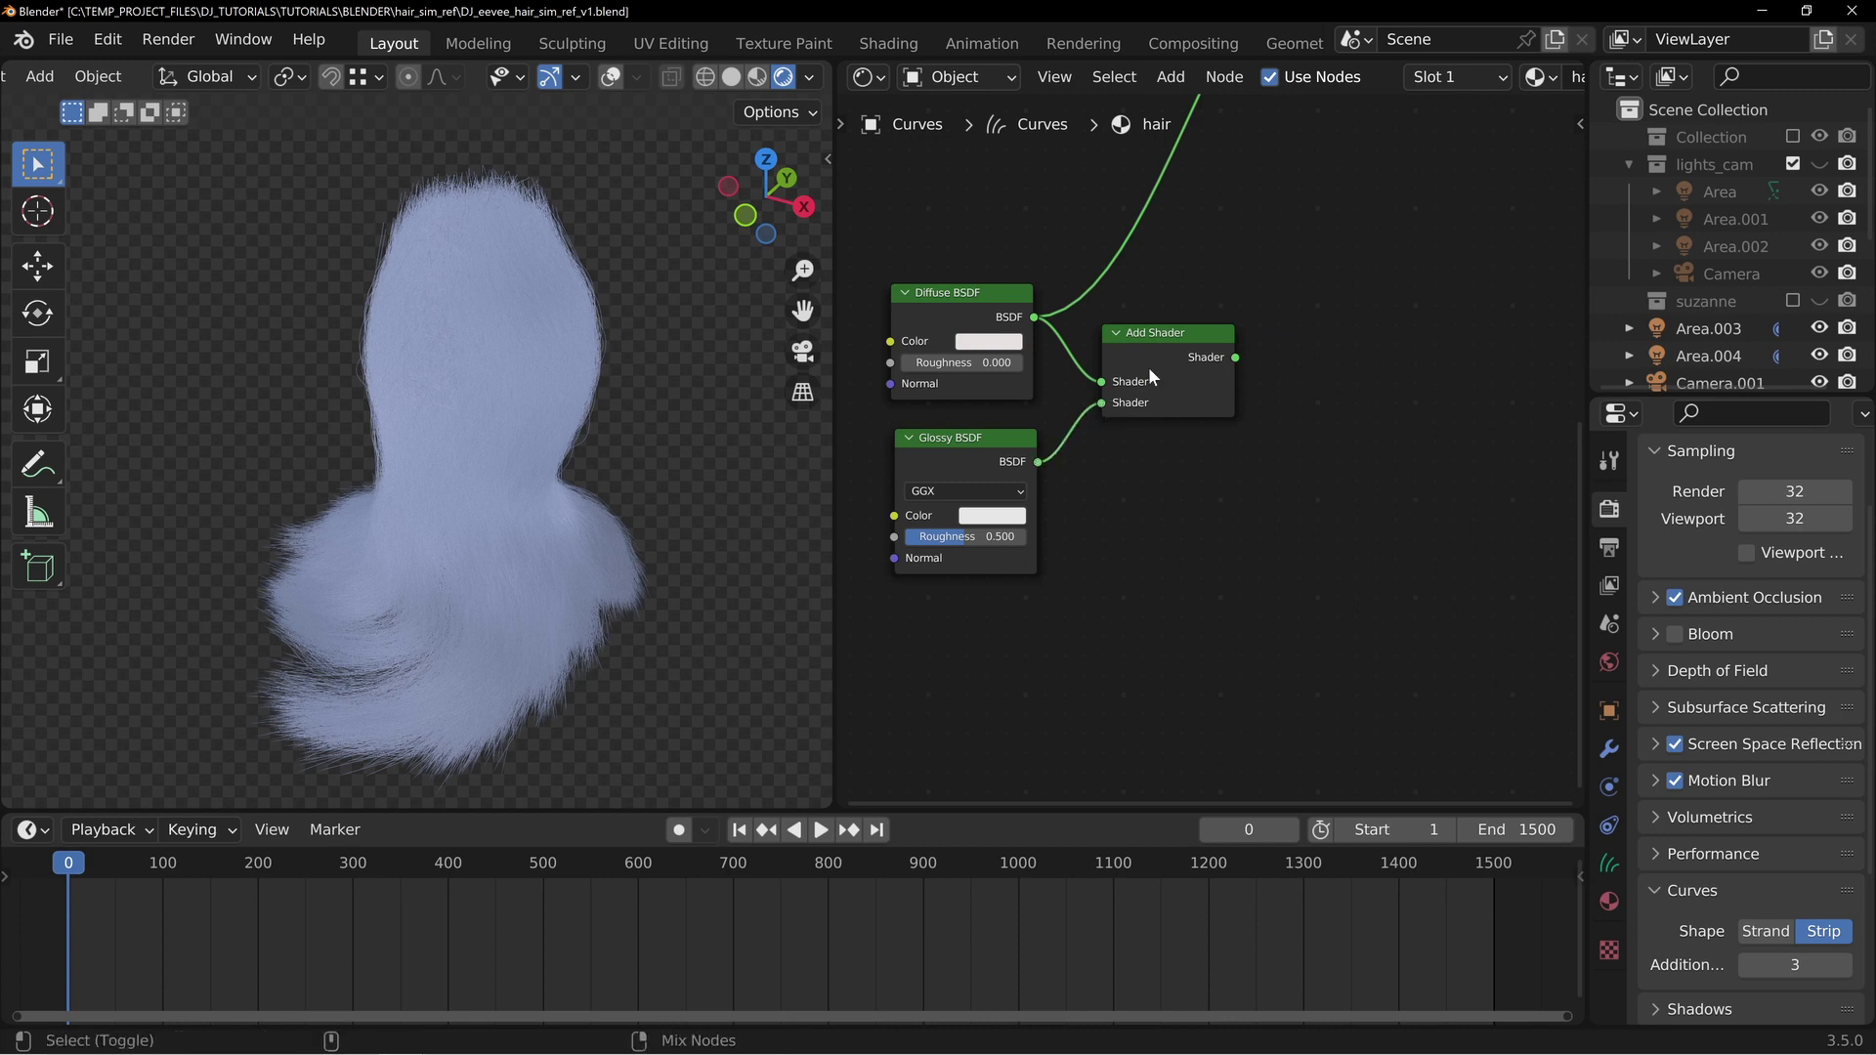
left_click_drag(1179, 340, 1167, 335)
Set the Glossy BSDF's Roughness to 0.494
middle_click_drag(1081, 528, 1095, 529)
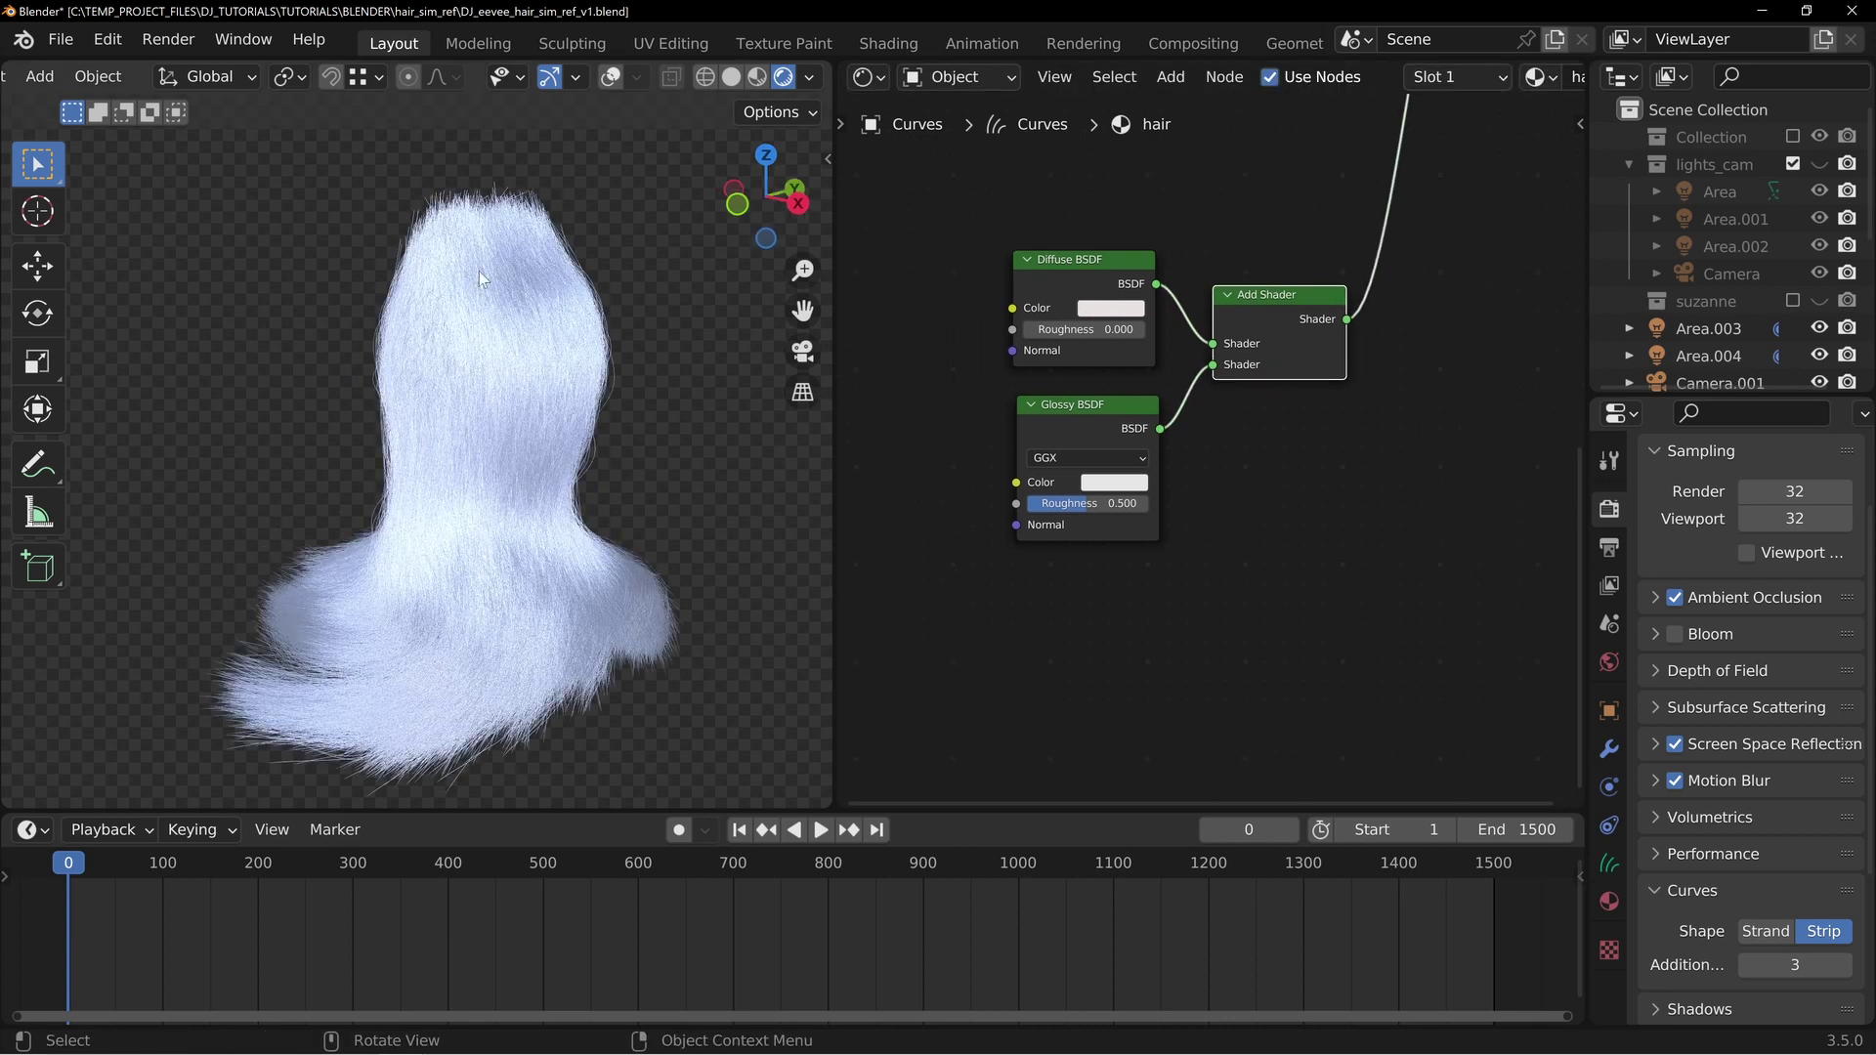
mouse_move(1074, 509)
left_mouse_down()
mouse_move(1034, 509)
mouse_move(1086, 503)
left_mouse_up()
middle_click_drag(500, 393, 425, 279)
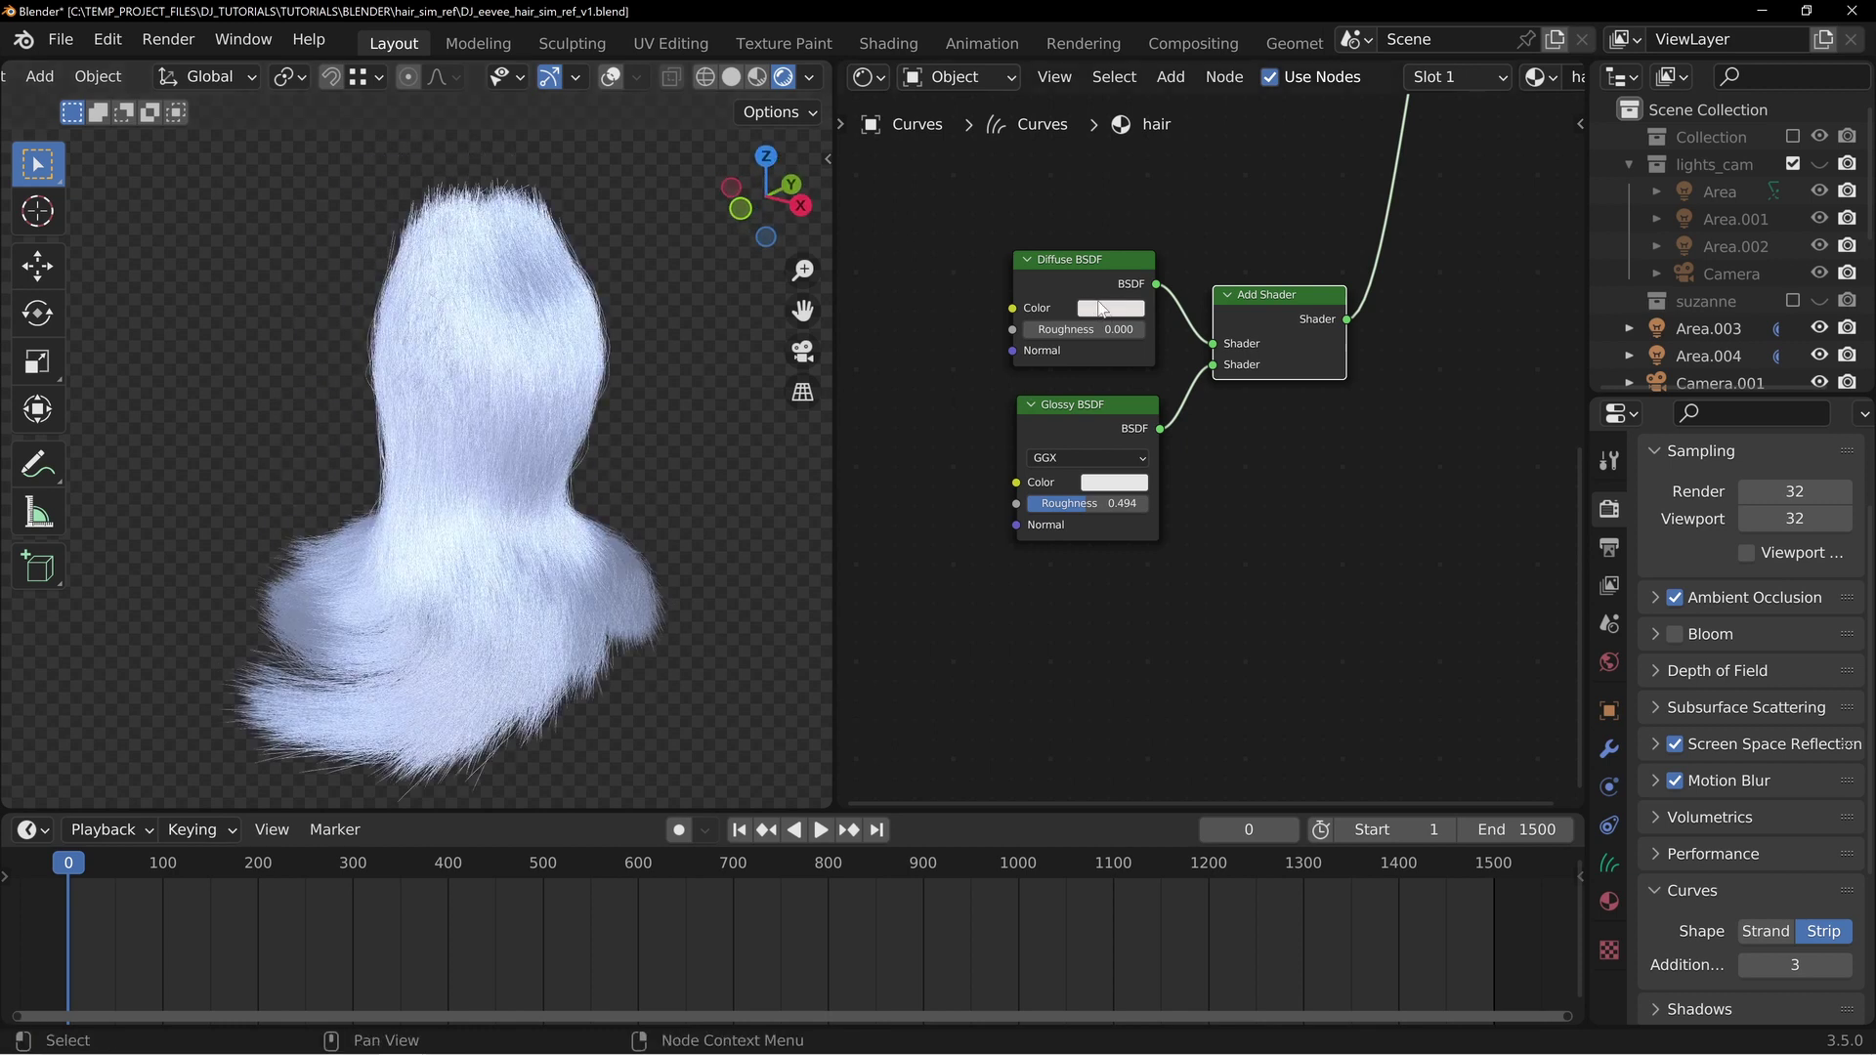
Add an RGB input node in the space before the Diffuse and Glossy BSDF nodes
middle_click_drag(920, 362, 1199, 374)
middle_click_drag(948, 403, 1028, 354)
key("shift+a")
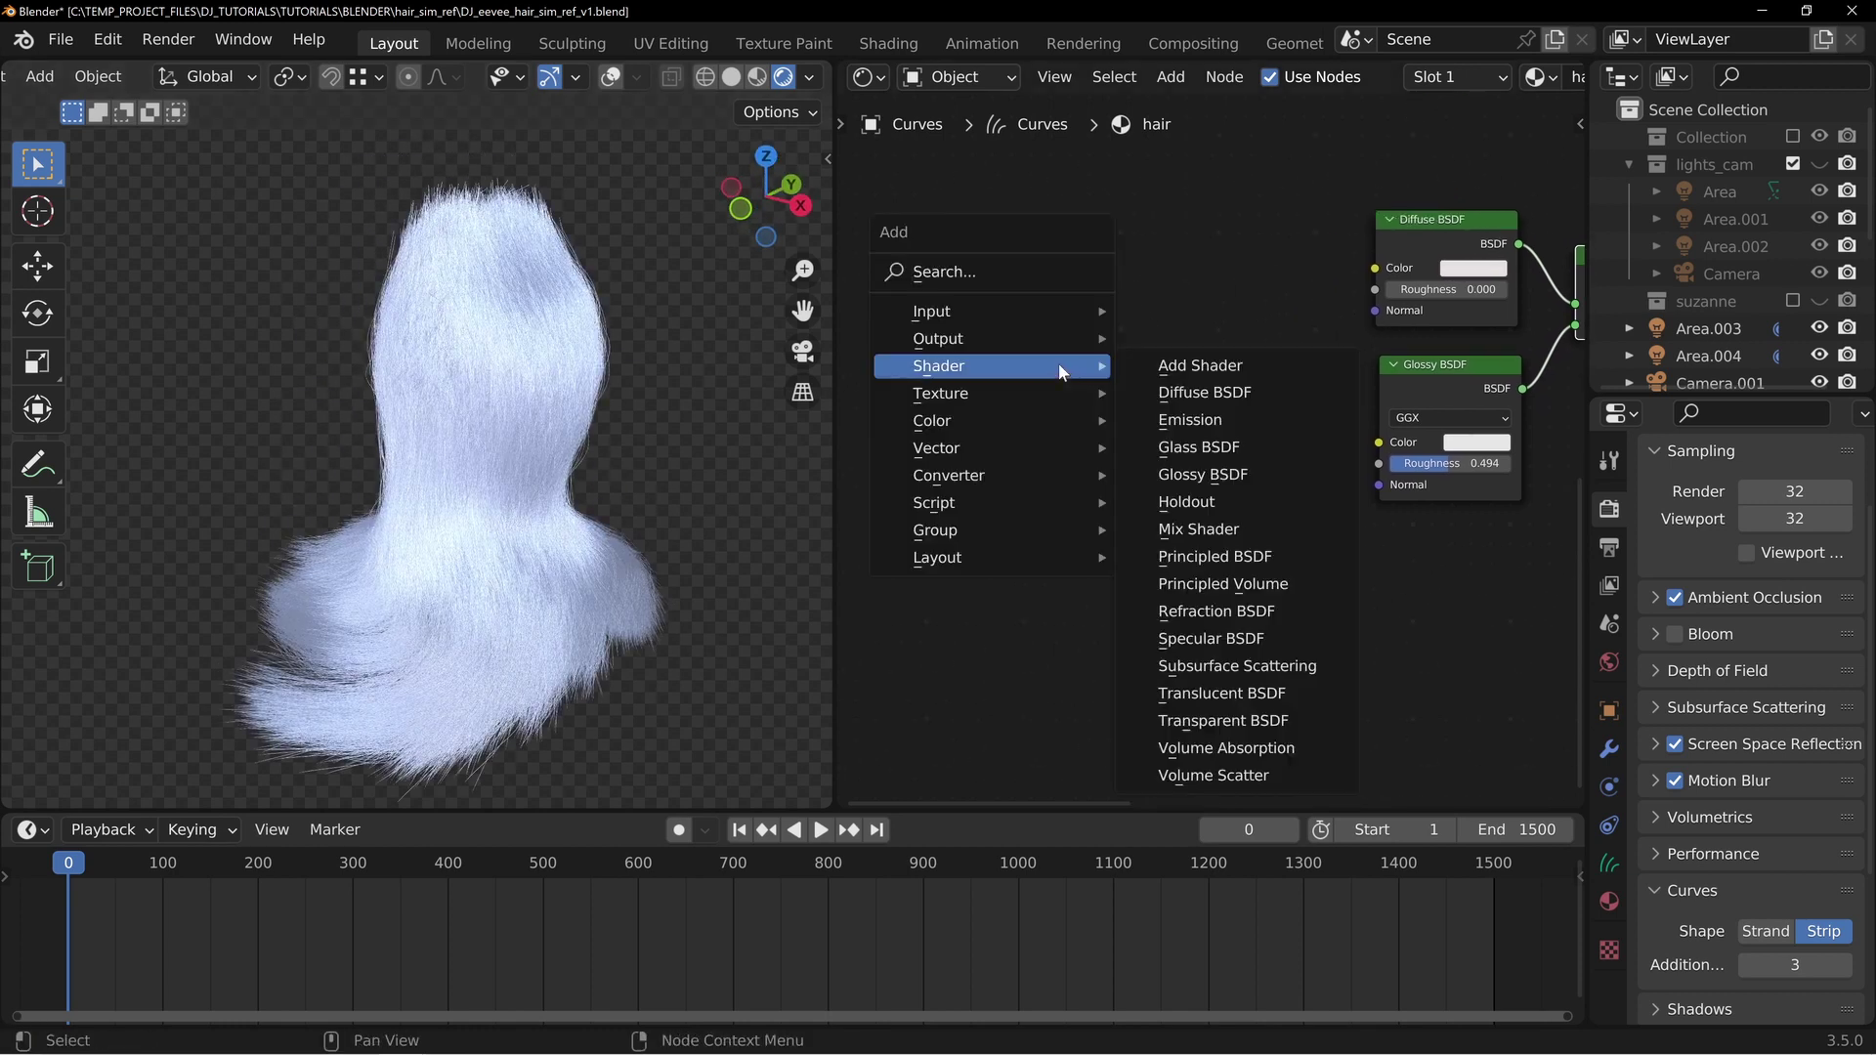
mouse_move(1001, 305)
key("Escape")
key("shift+a")
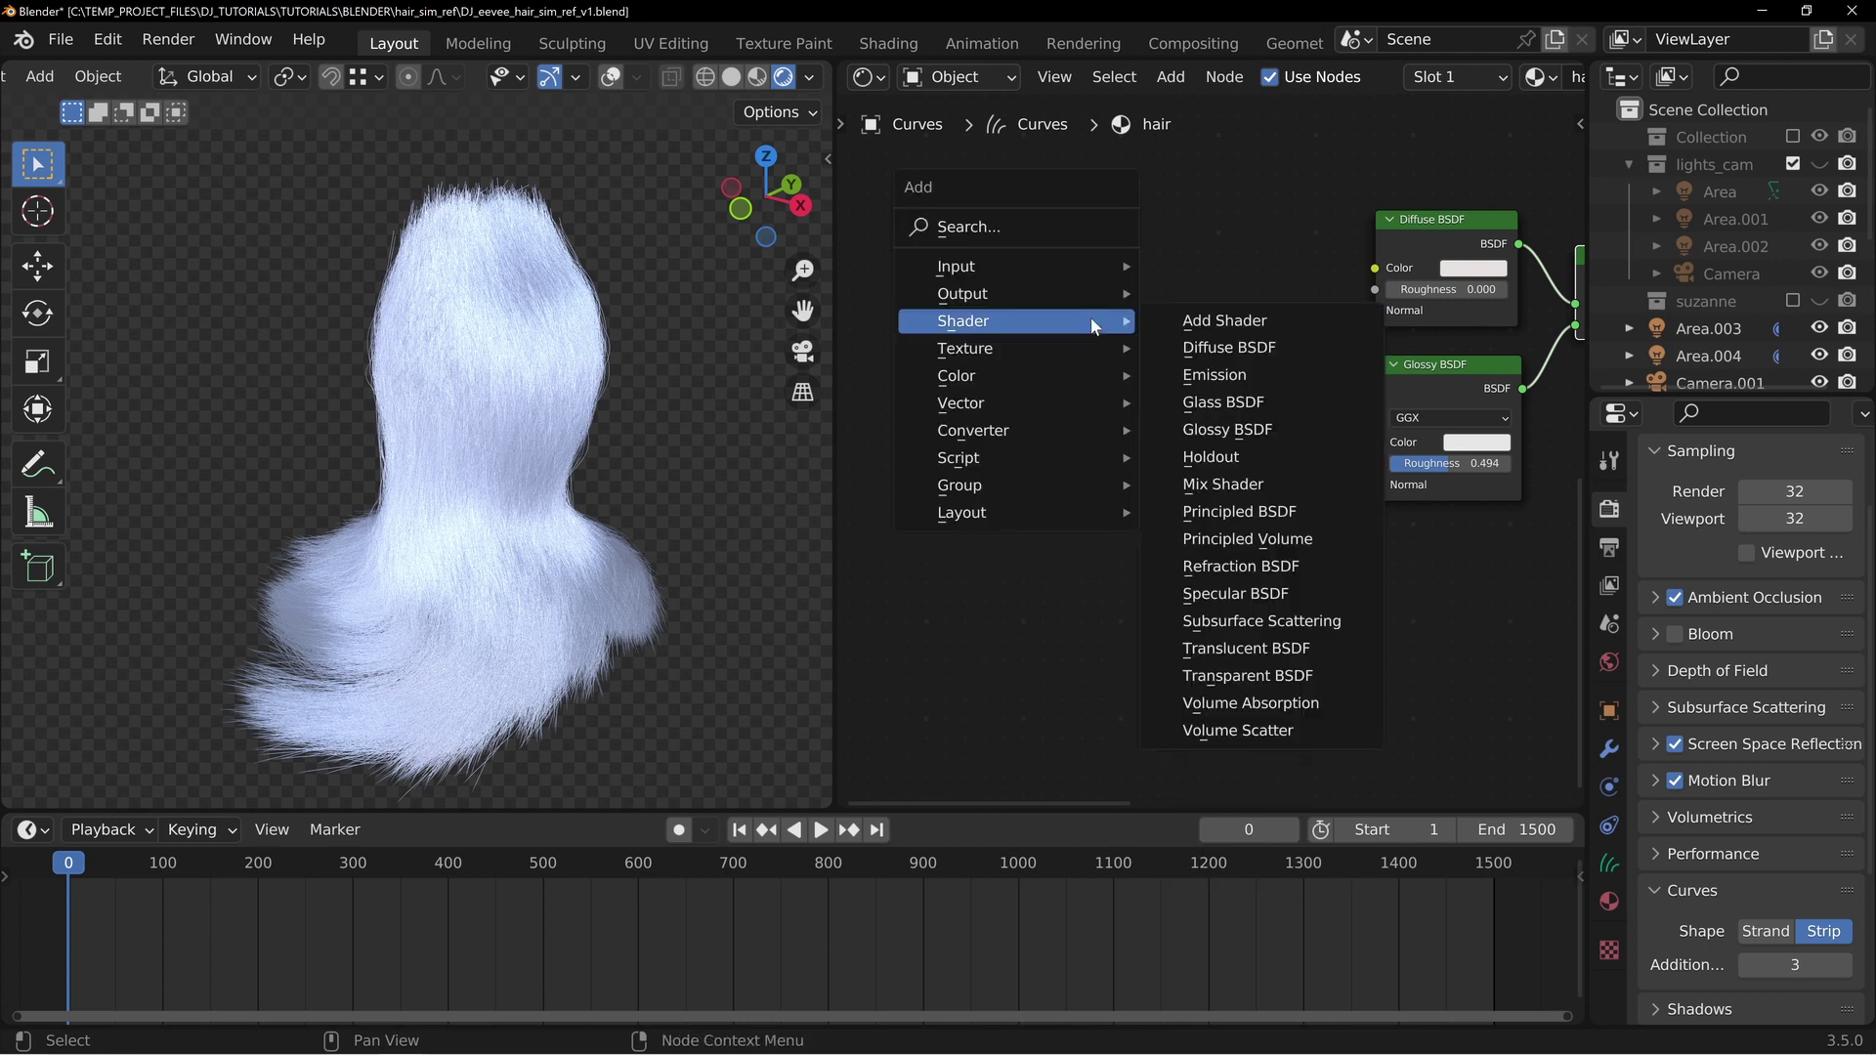
mouse_move(1107, 267)
left_click(1198, 661)
left_click(1099, 328)
Connect the RGB node to the Color inputs of both BSDF nodes and set it to an orange-brown
left_click_drag(1203, 346, 1376, 267)
left_click_drag(1201, 345, 1374, 447)
middle_click_drag(1375, 447, 1275, 491)
left_click(1014, 480)
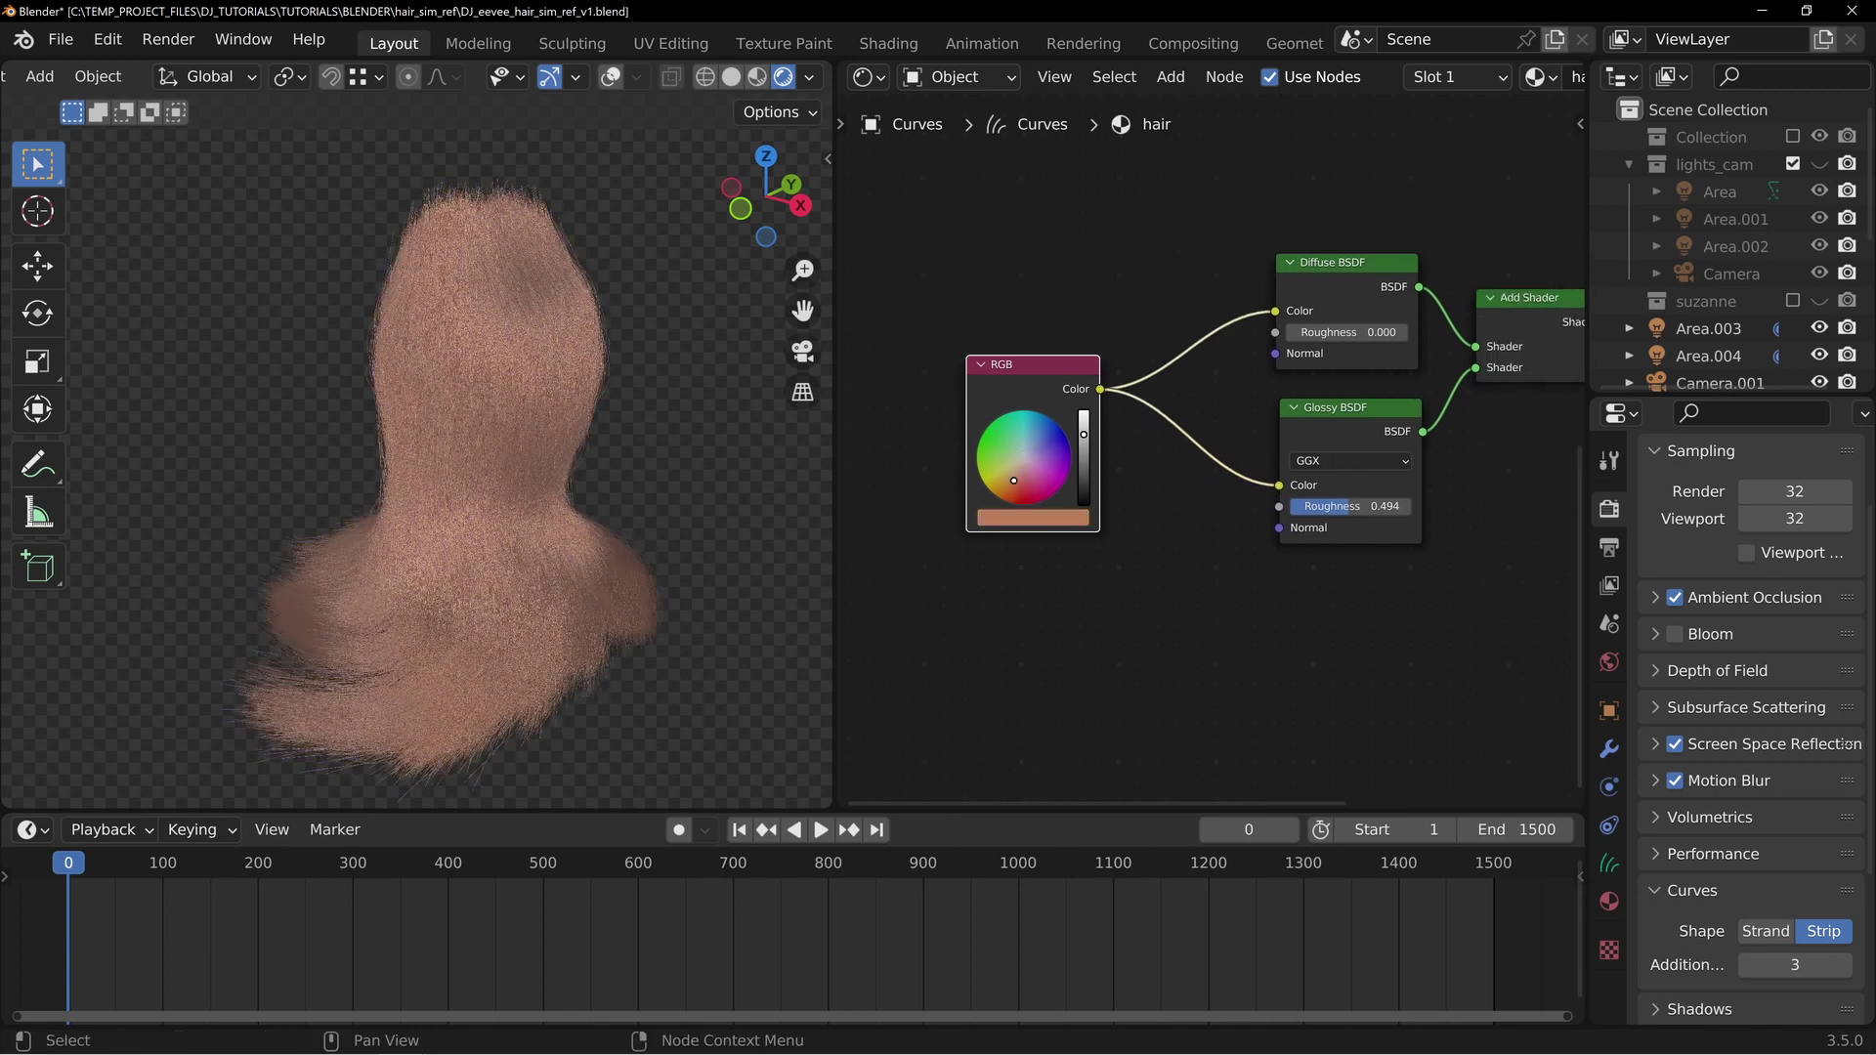
Examine the tinted diffuse and glossy hair shading from the front, from above and up close
middle_click_drag(480, 428, 426, 447)
middle_click_drag(487, 377, 423, 474)
middle_click_drag(412, 395, 477, 390)
middle_click_drag(1343, 446, 1058, 376)
middle_click_drag(547, 411, 502, 377)
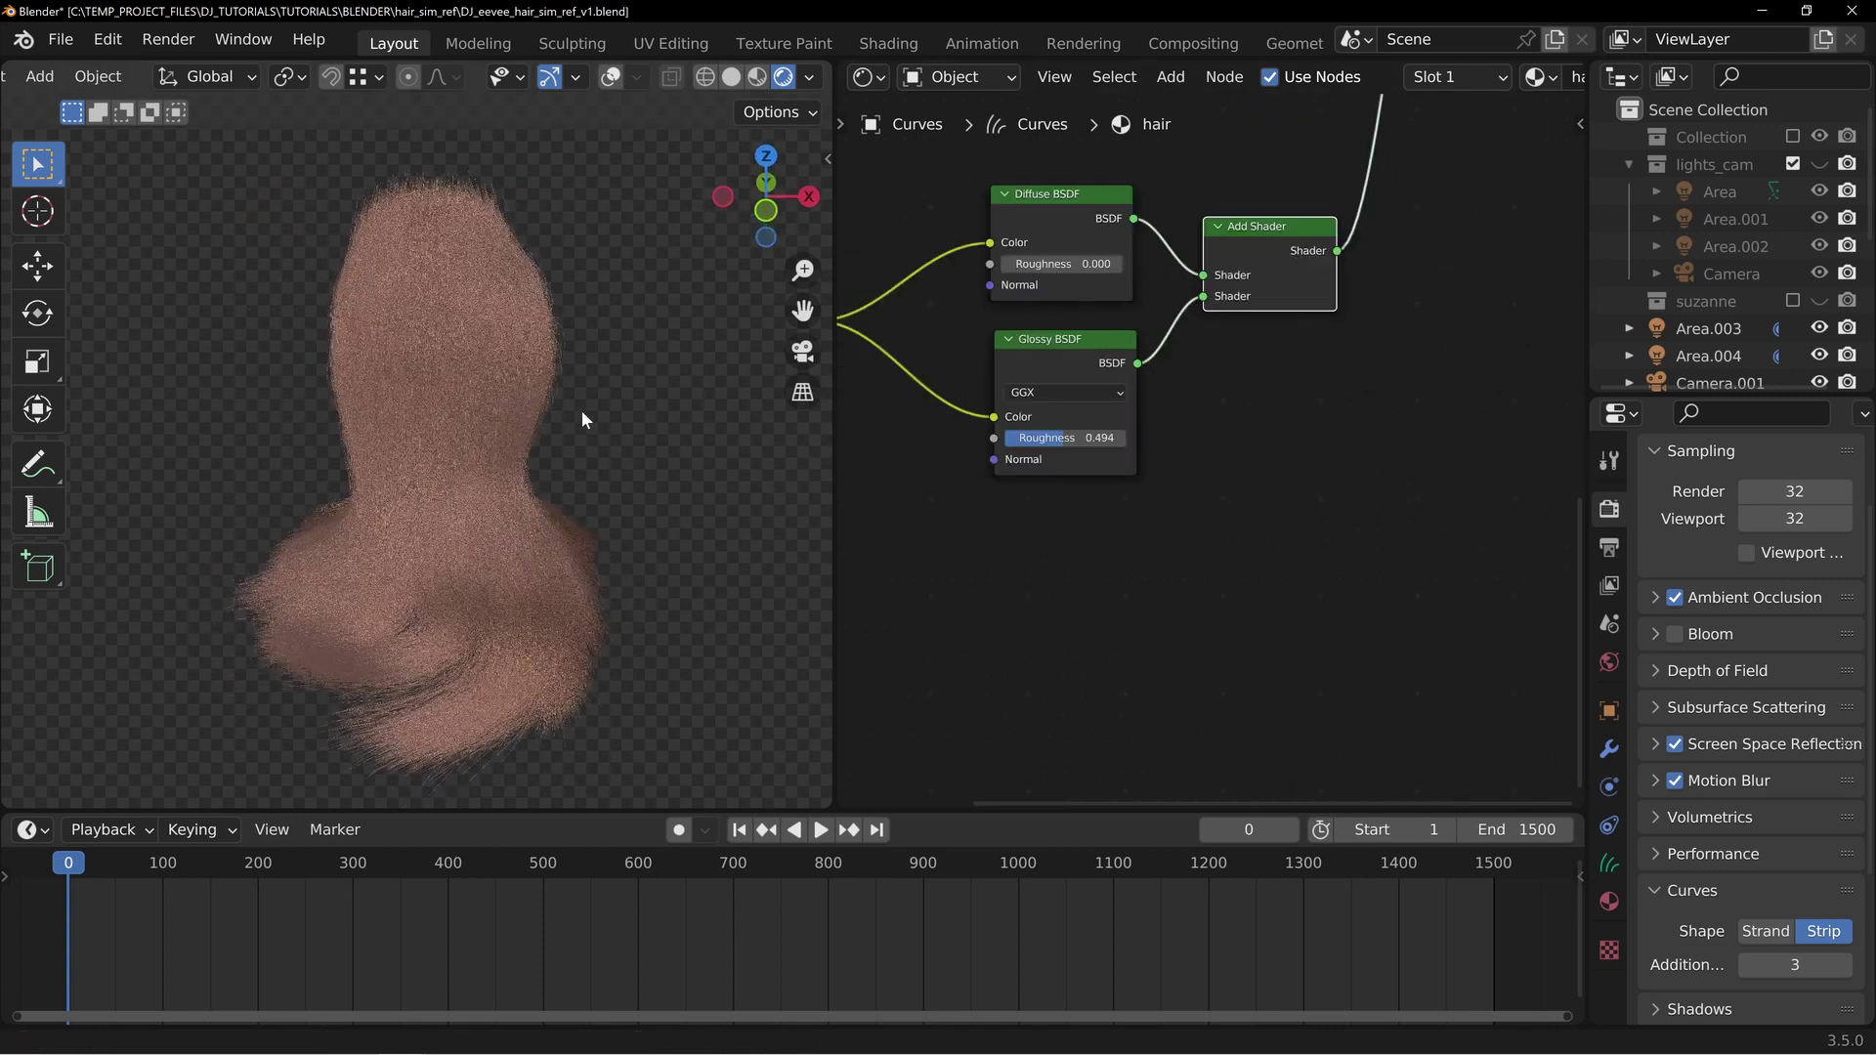
middle_click_drag(934, 423, 1105, 427)
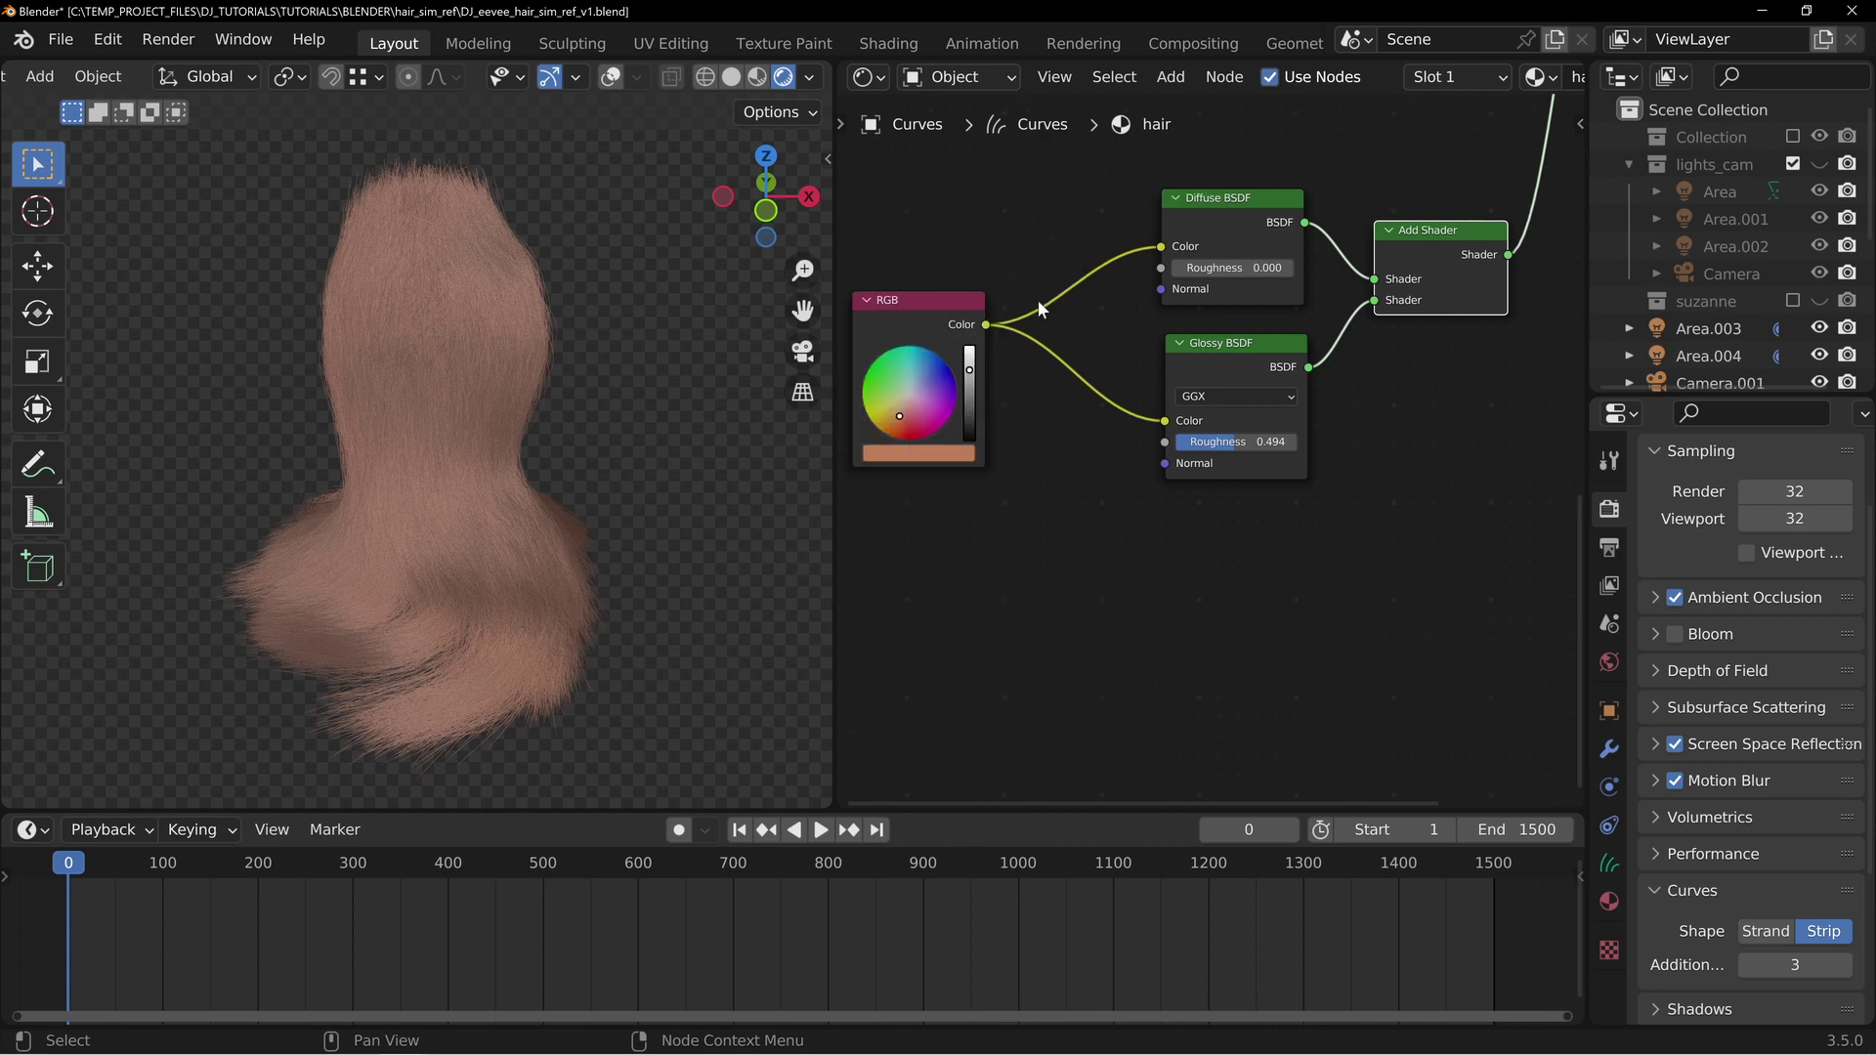
left_click_drag(962, 309, 963, 309)
middle_click_drag(431, 295, 548, 376)
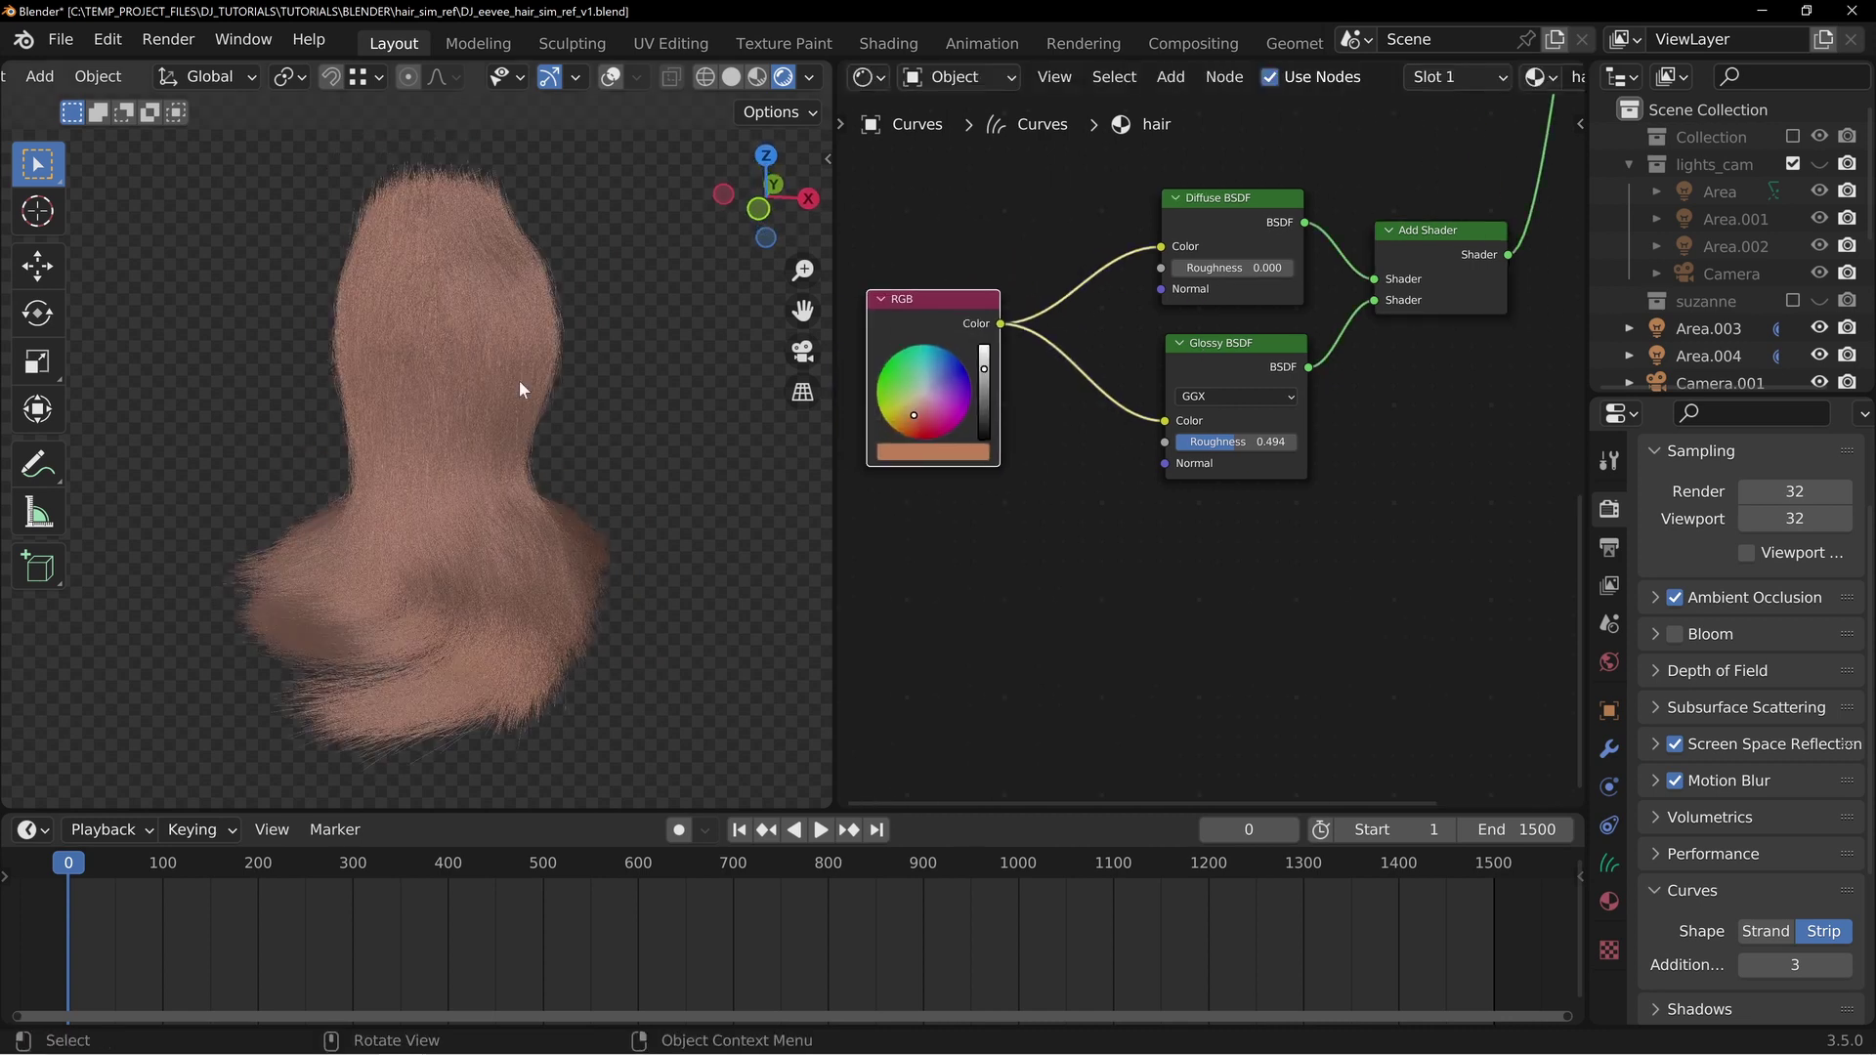
middle_click_drag(440, 273, 401, 354)
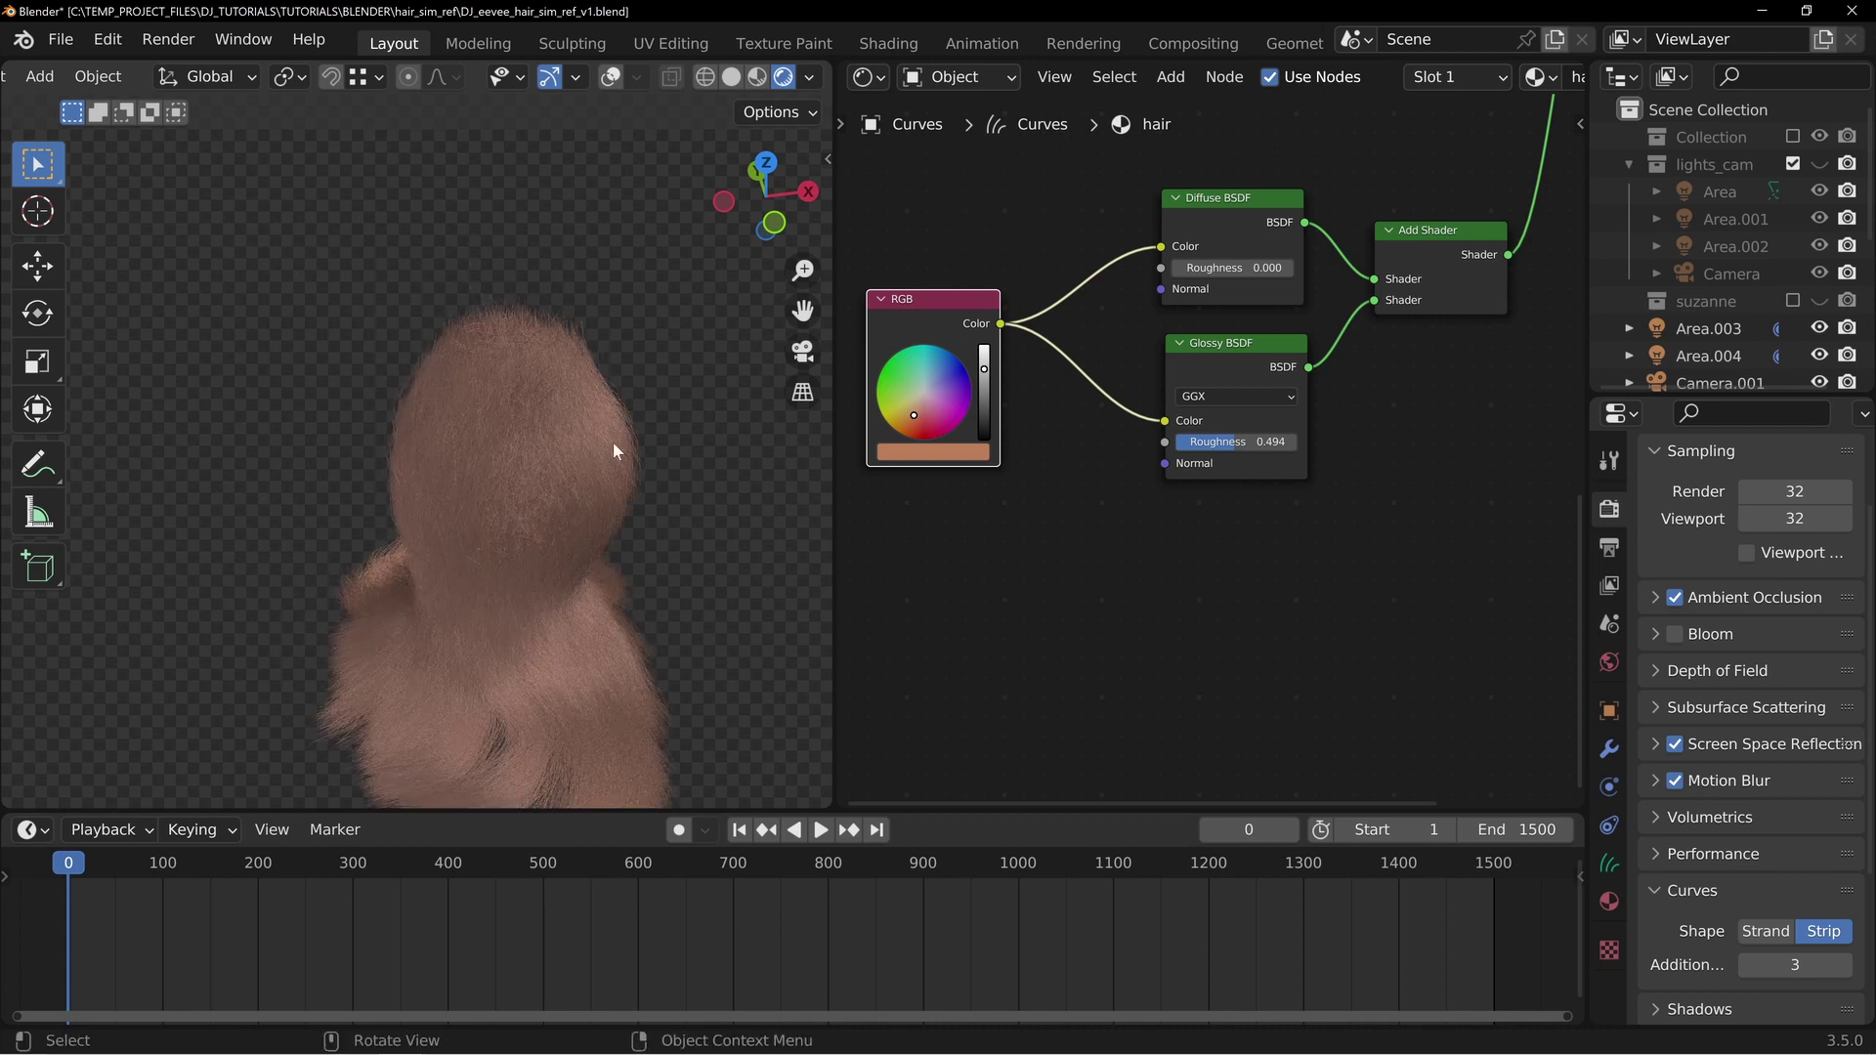
middle_click_drag(575, 412, 577, 378)
middle_click_drag(551, 559, 459, 402, "shift")
Add a Glass BSDF node below the Add Shader node
middle_click_drag(946, 351, 684, 376)
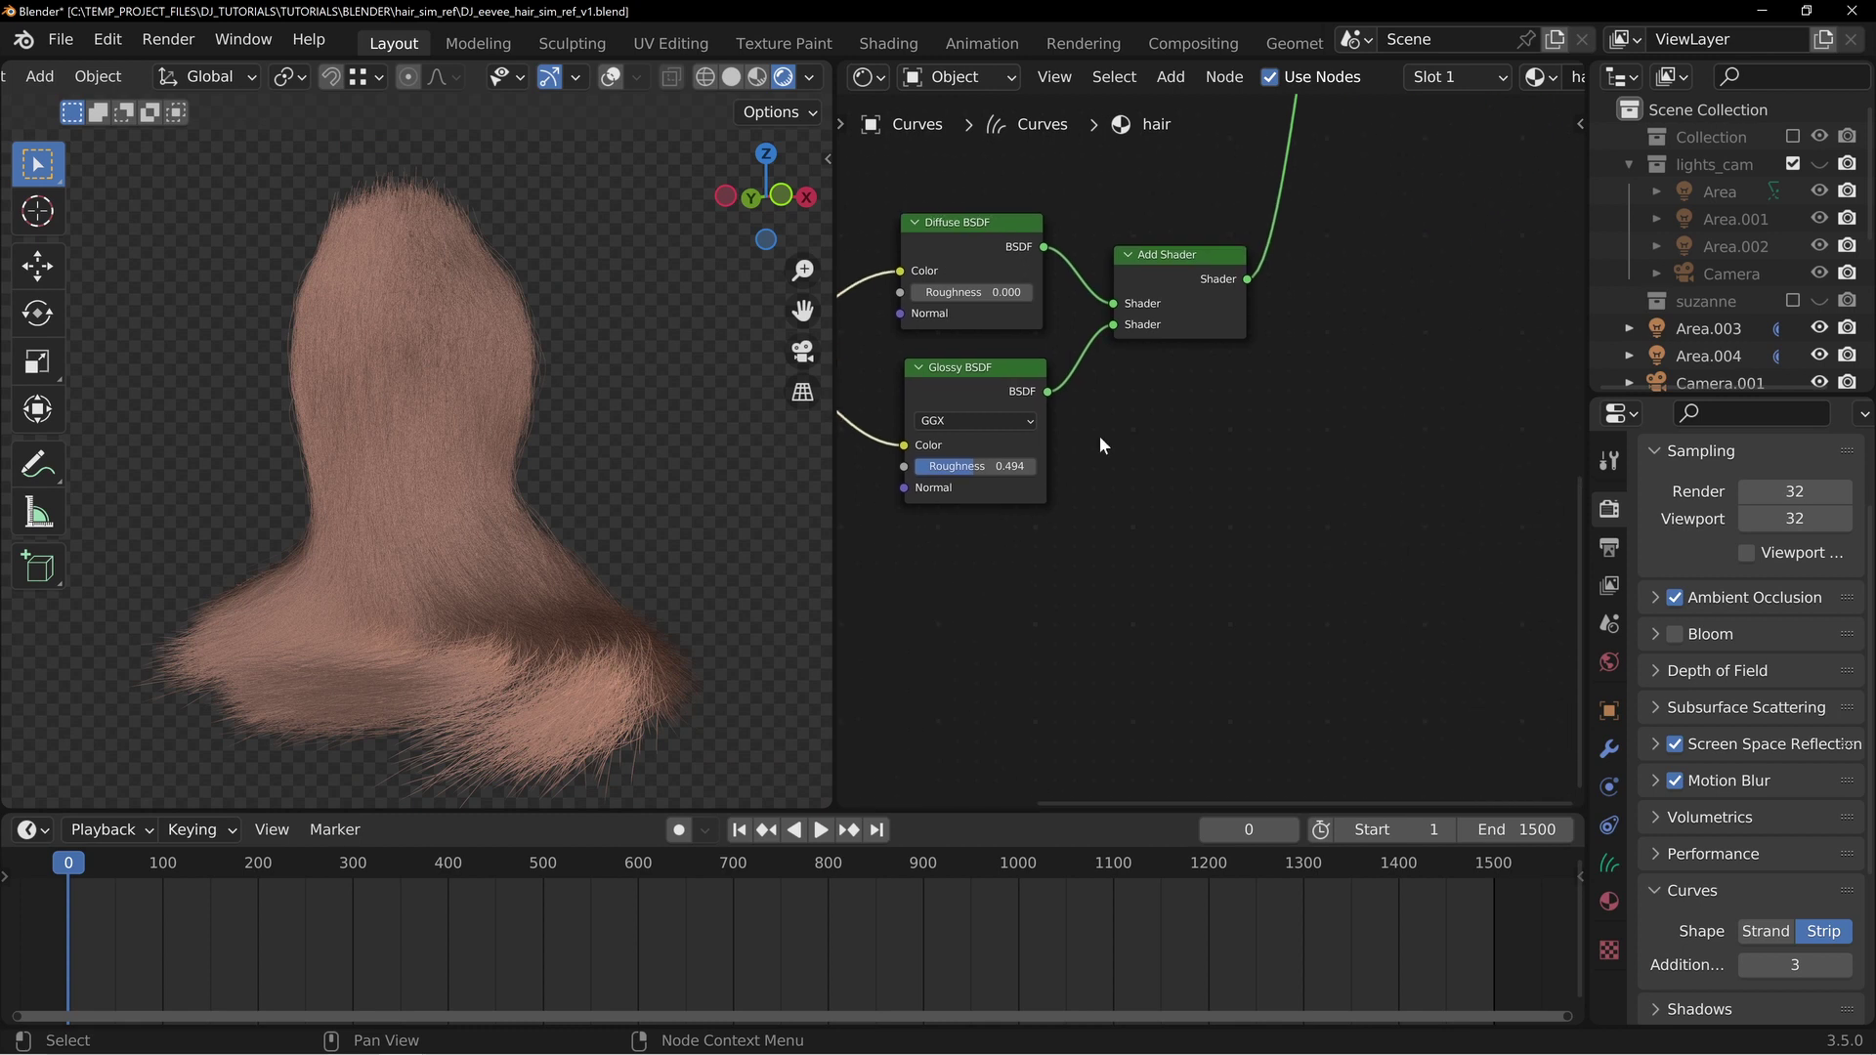
key("shift+a")
mouse_move(1216, 510)
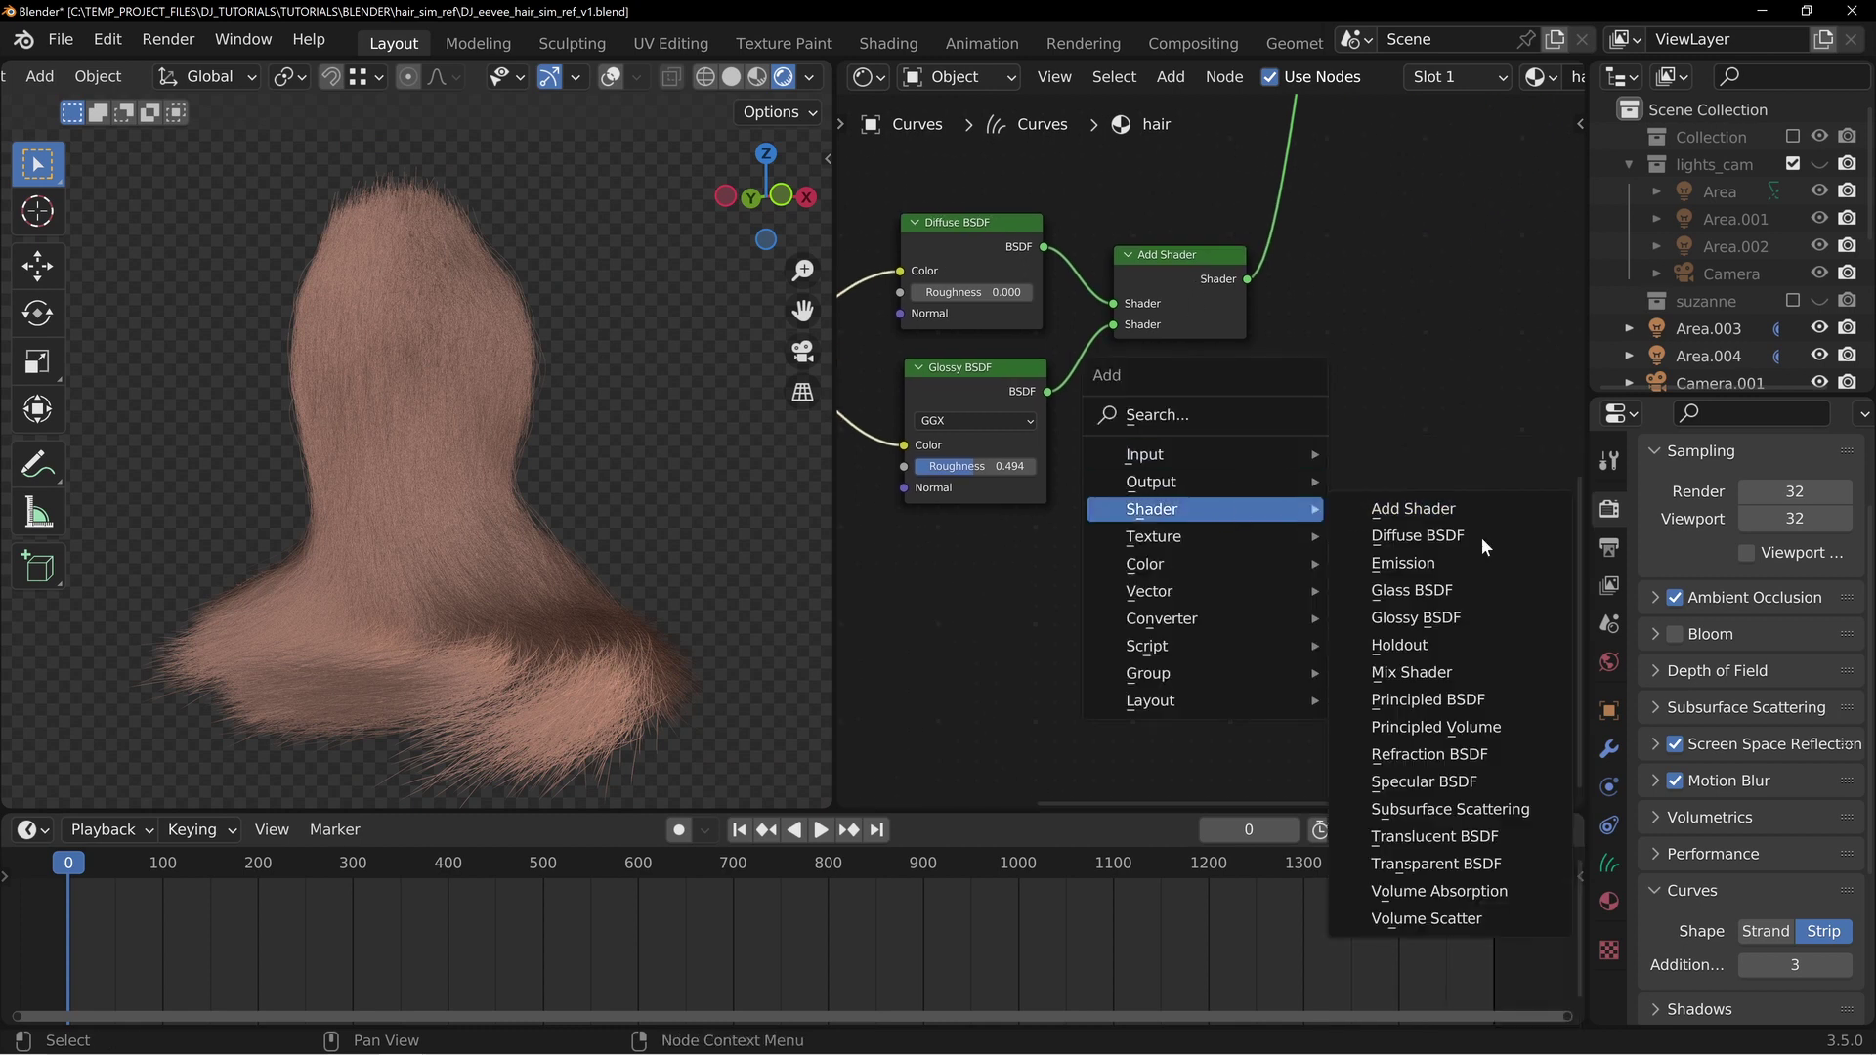
left_click(1469, 609)
left_click(1193, 477)
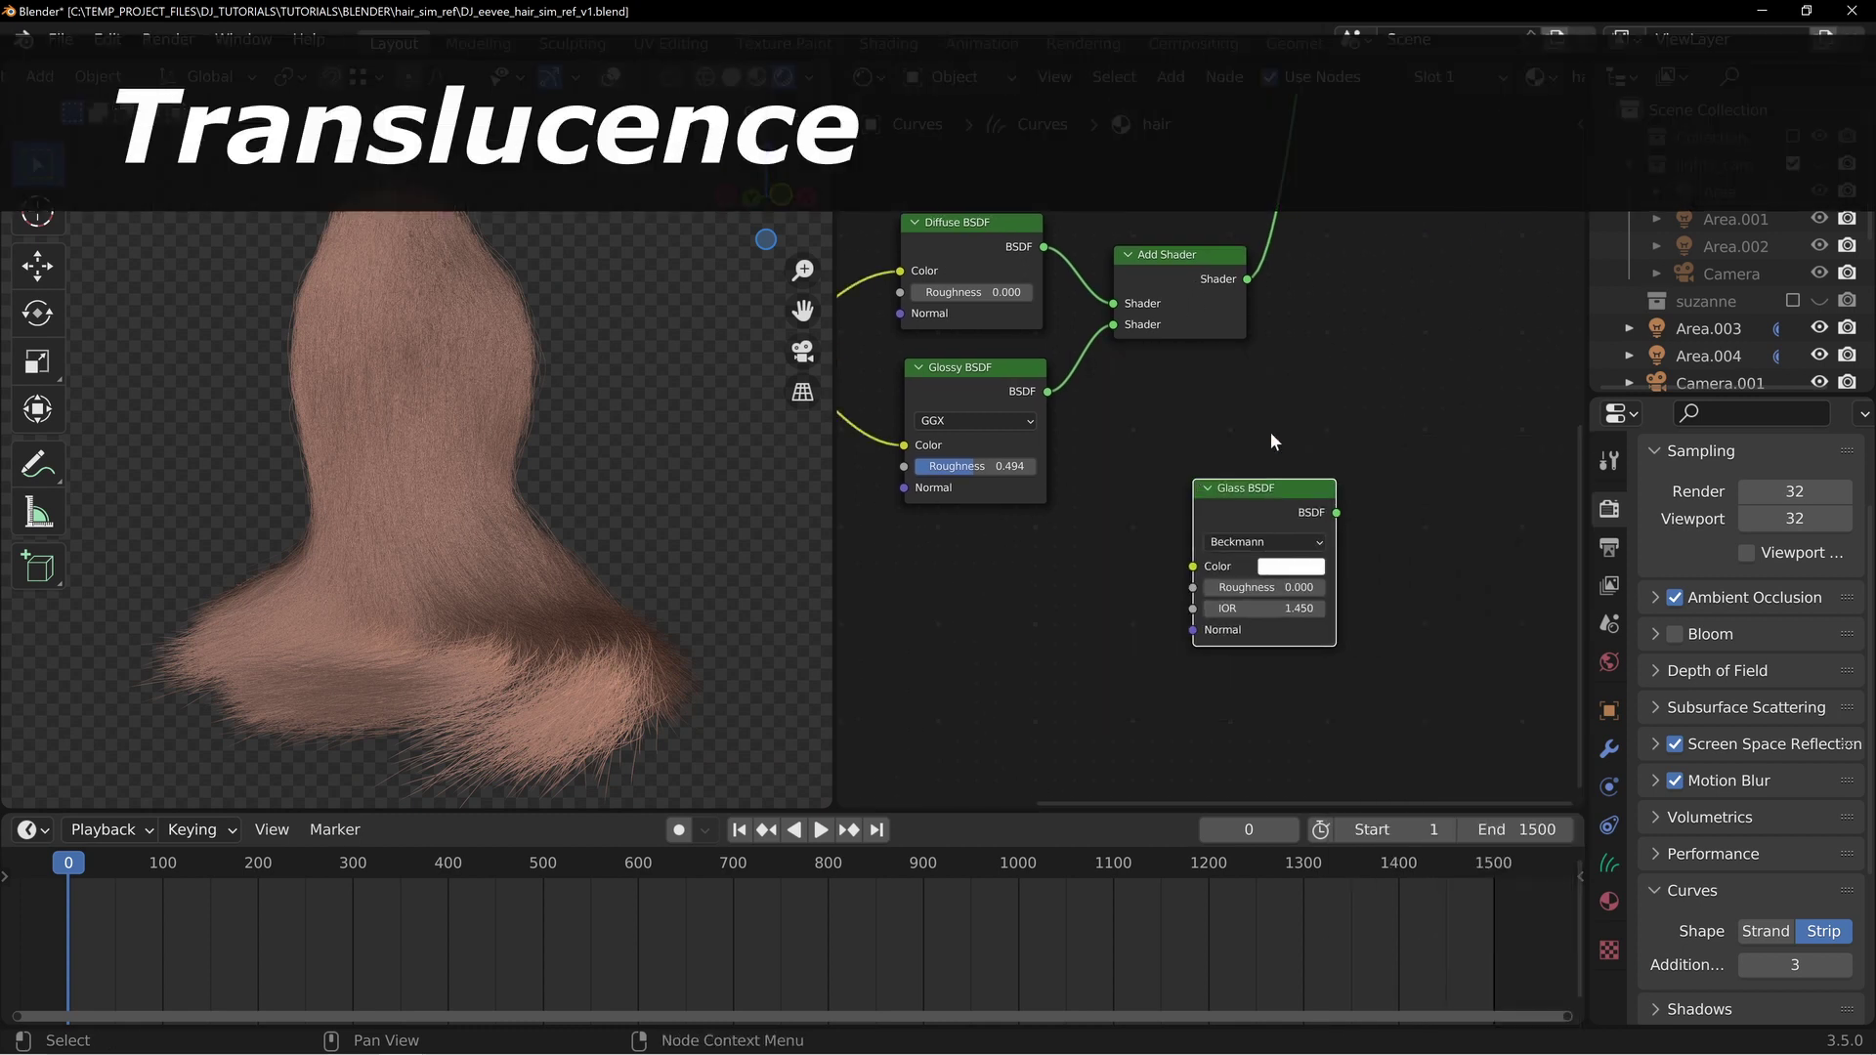
Combine the first Add Shader and the Glass BSDF in a second Add Shader and send its result to the material output
middle_click_drag(1348, 348, 1173, 376)
key("shift+a")
mouse_move(1198, 340)
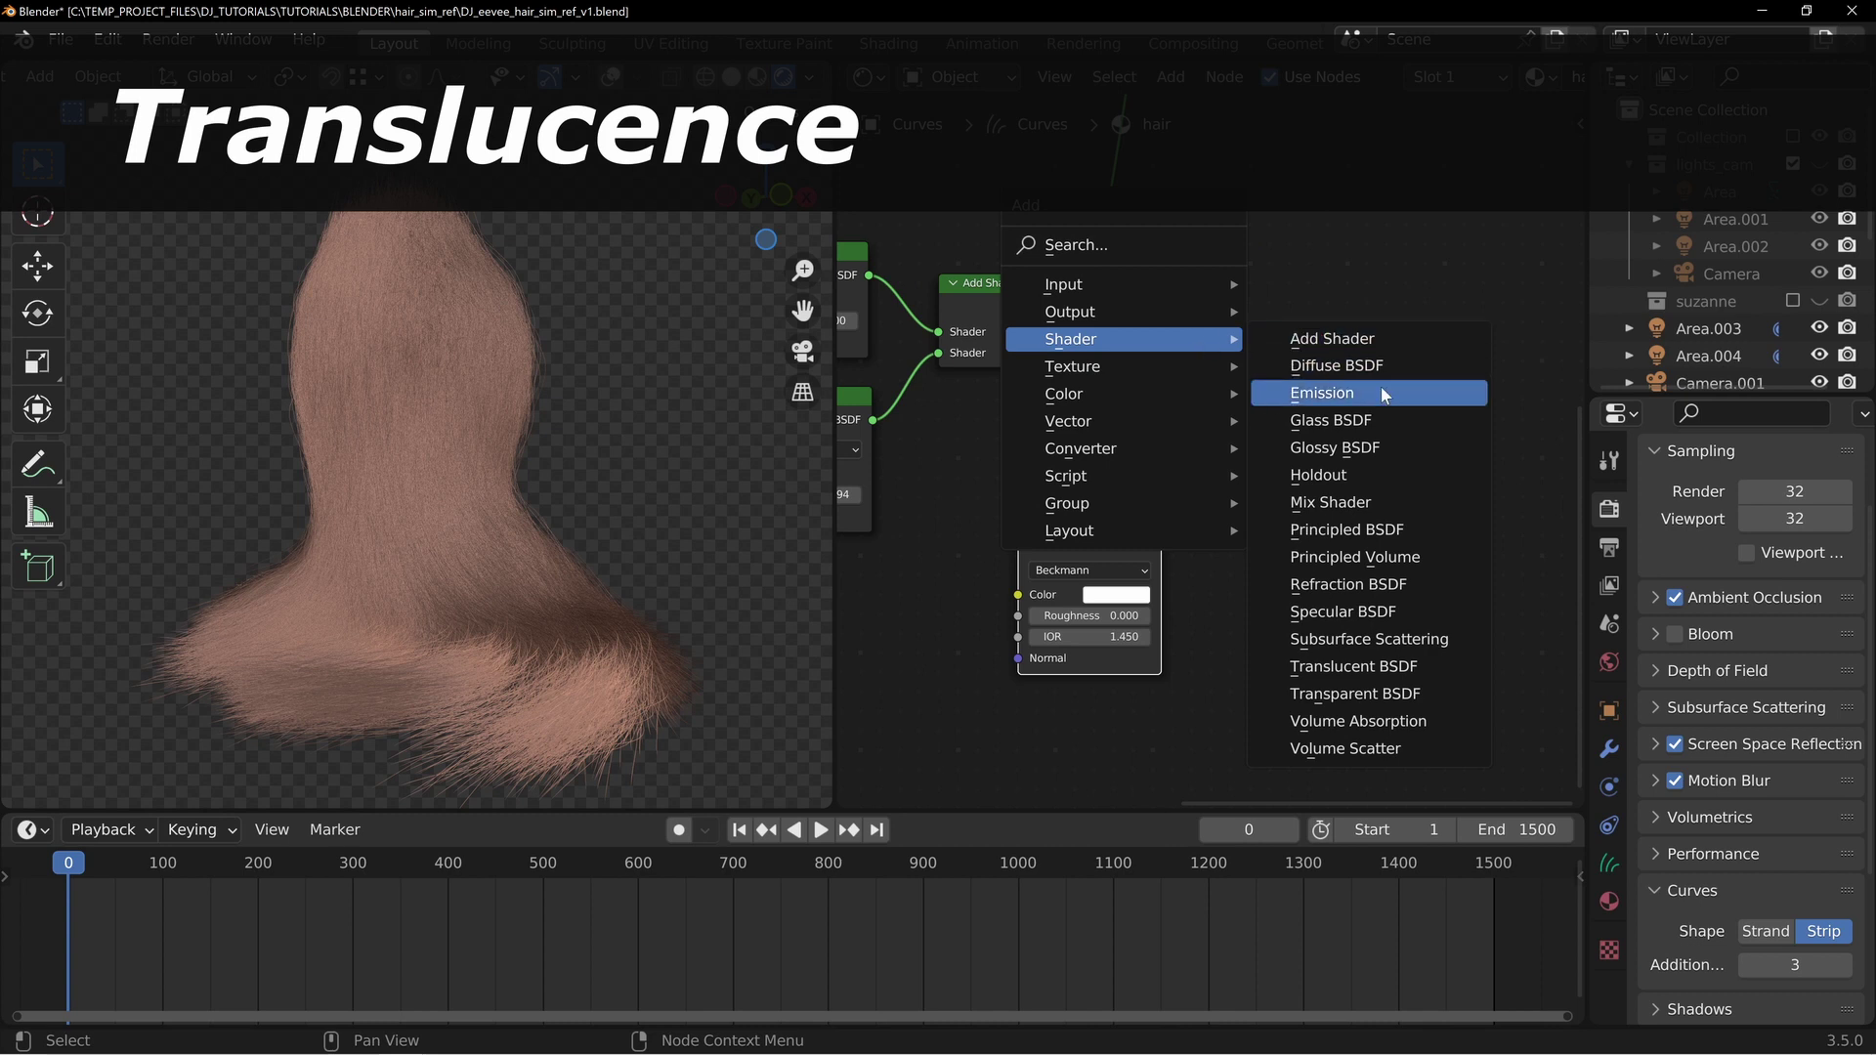
left_click(1300, 338)
left_click(1300, 332)
left_click_drag(1073, 307, 1232, 342)
left_click_drag(1160, 540, 1232, 363)
left_click(1319, 313, "ctrl+shift")
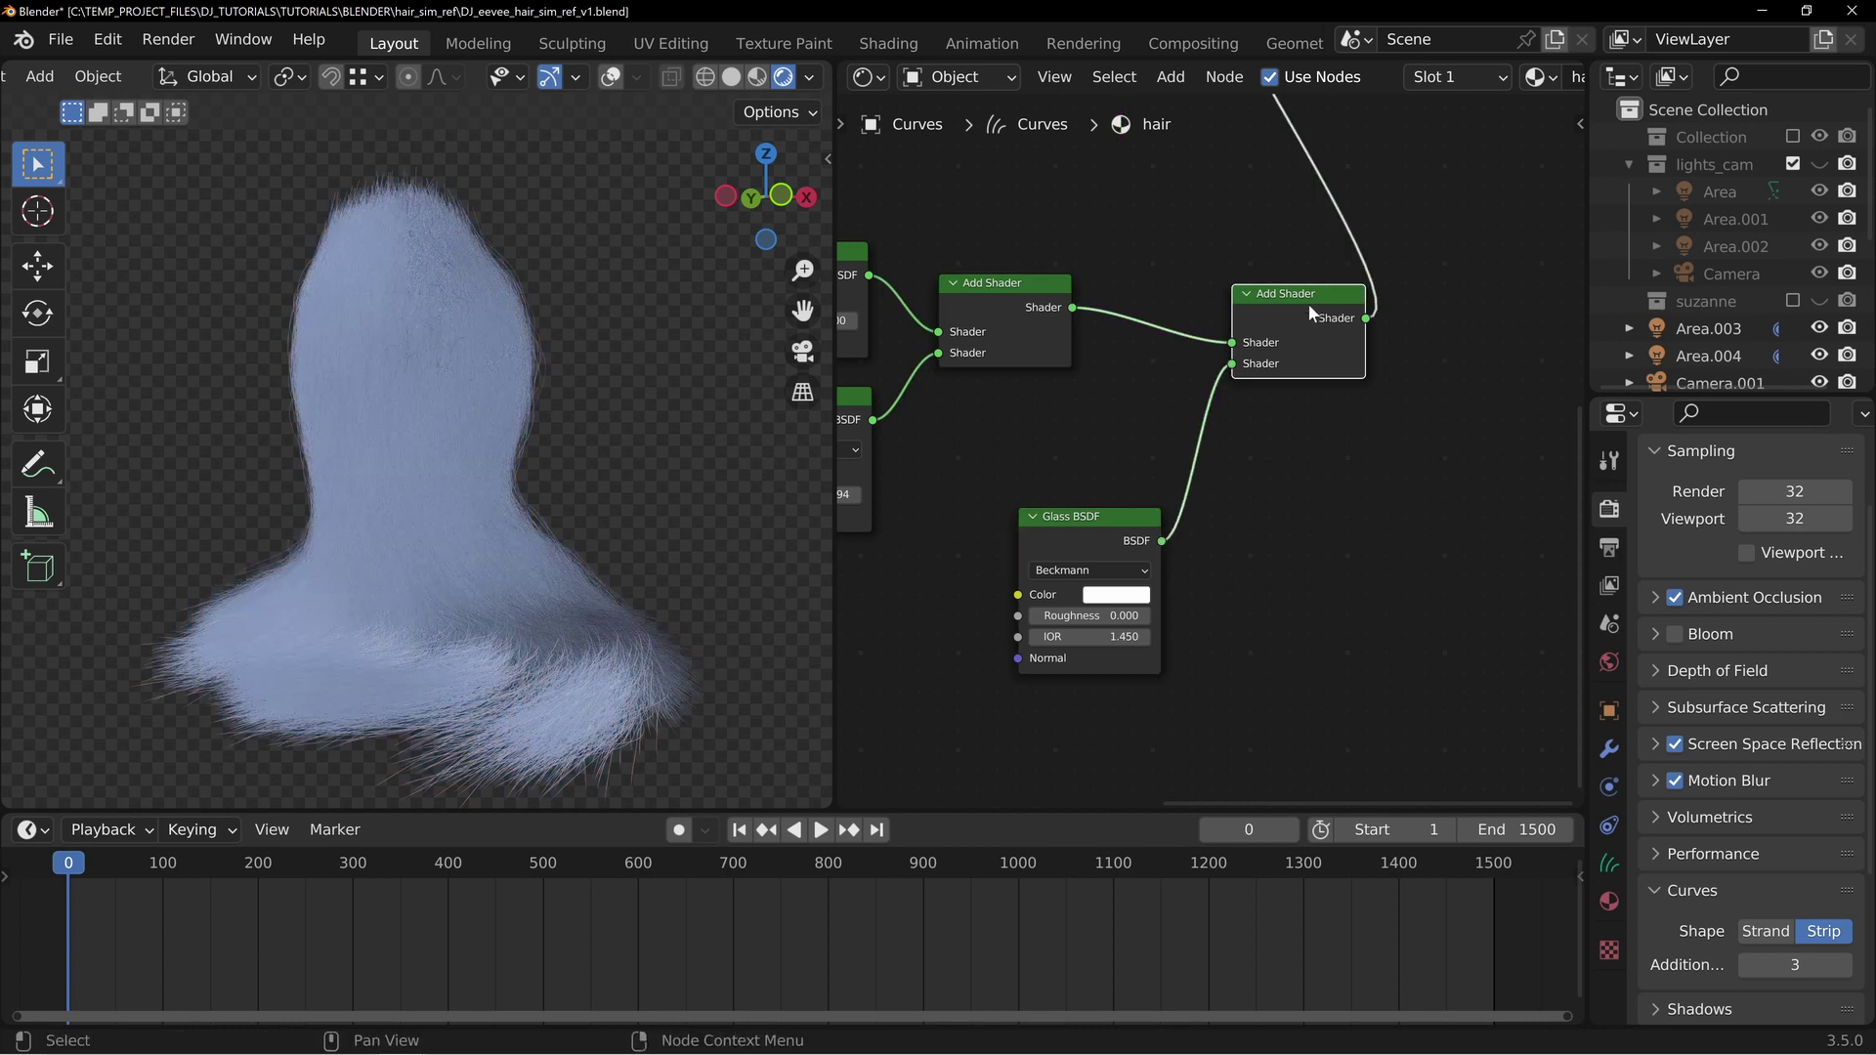
Move the second Add Shader closer to the first one and shift the Glass BSDF node further down in the graph
left_click_drag(1303, 308, 1241, 297)
middle_click_drag(1229, 537, 1424, 426)
left_click_drag(1304, 420, 1207, 475)
middle_click_drag(450, 279, 427, 336)
Enlarge the properties editor and check the Screen Space Refraction option in the hair material's settings
left_click_drag(1656, 398, 1651, 154)
left_click_drag(1585, 256, 1296, 256)
left_click(1315, 661)
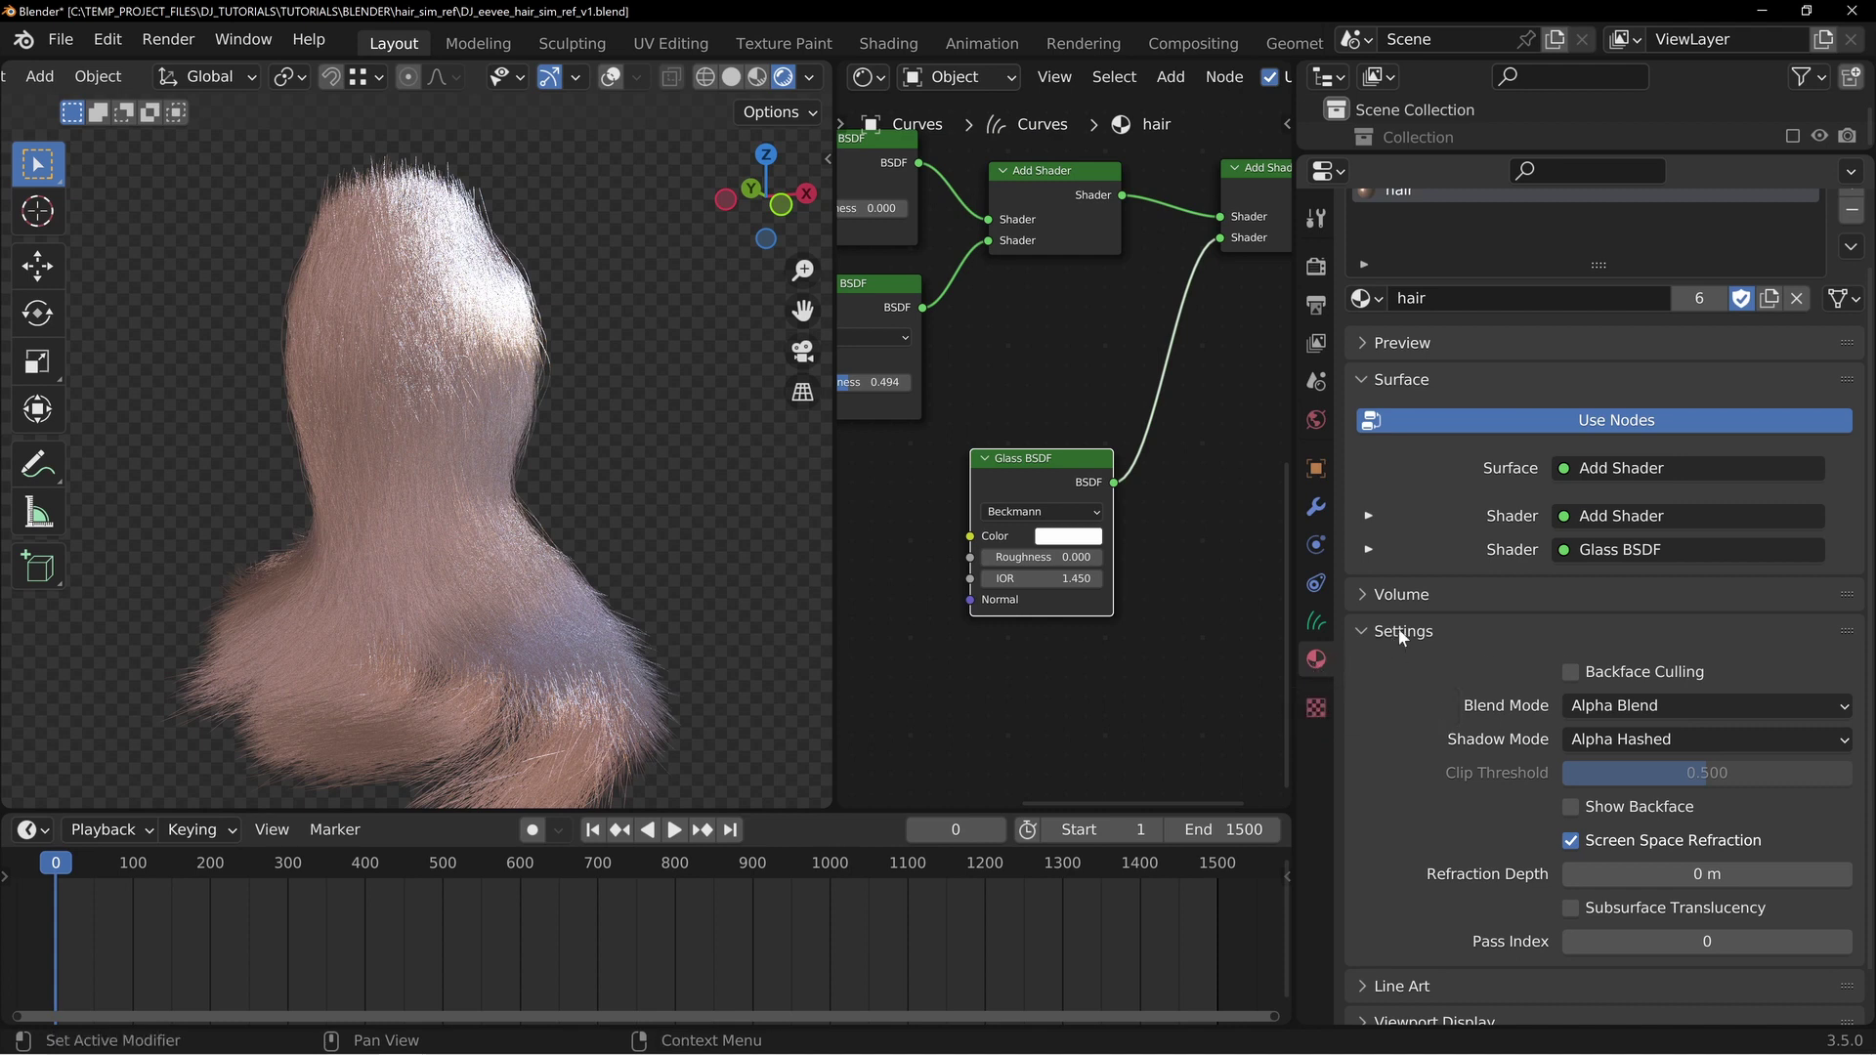
scroll(1655, 782, "down", 1)
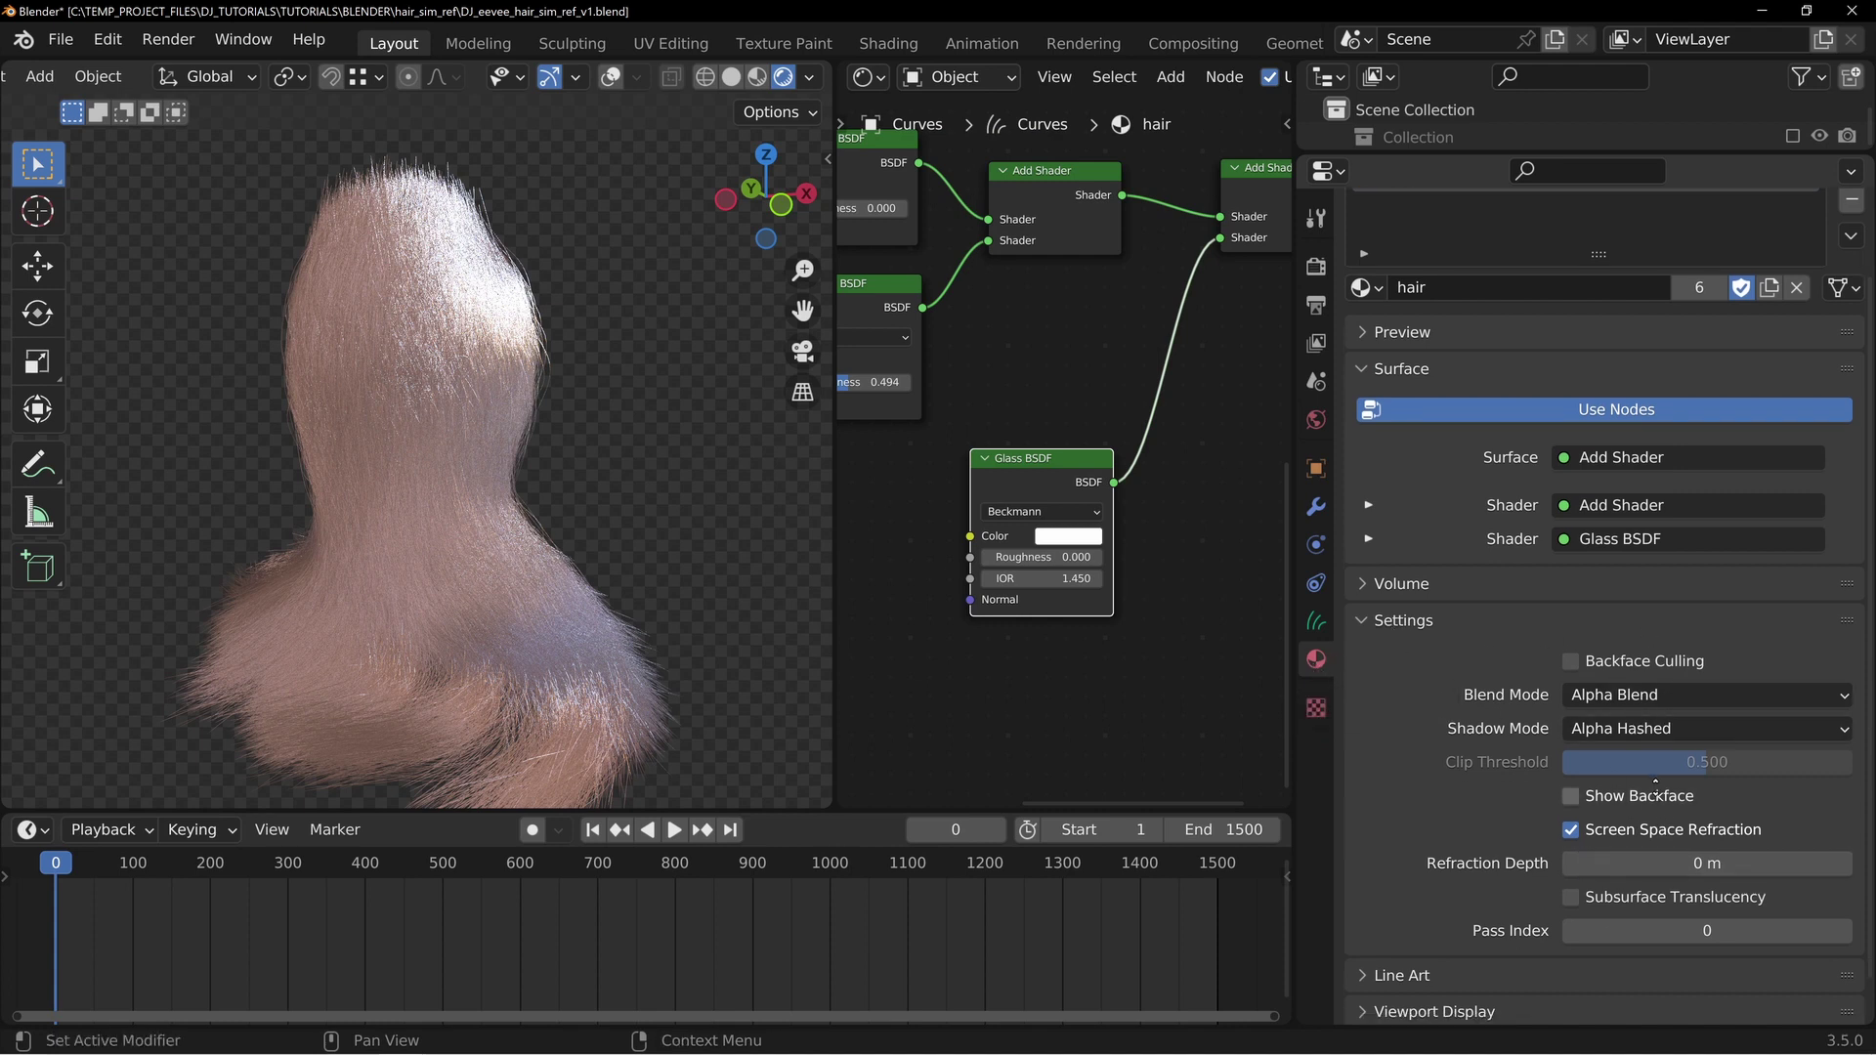
scroll(1655, 782, "down", 1)
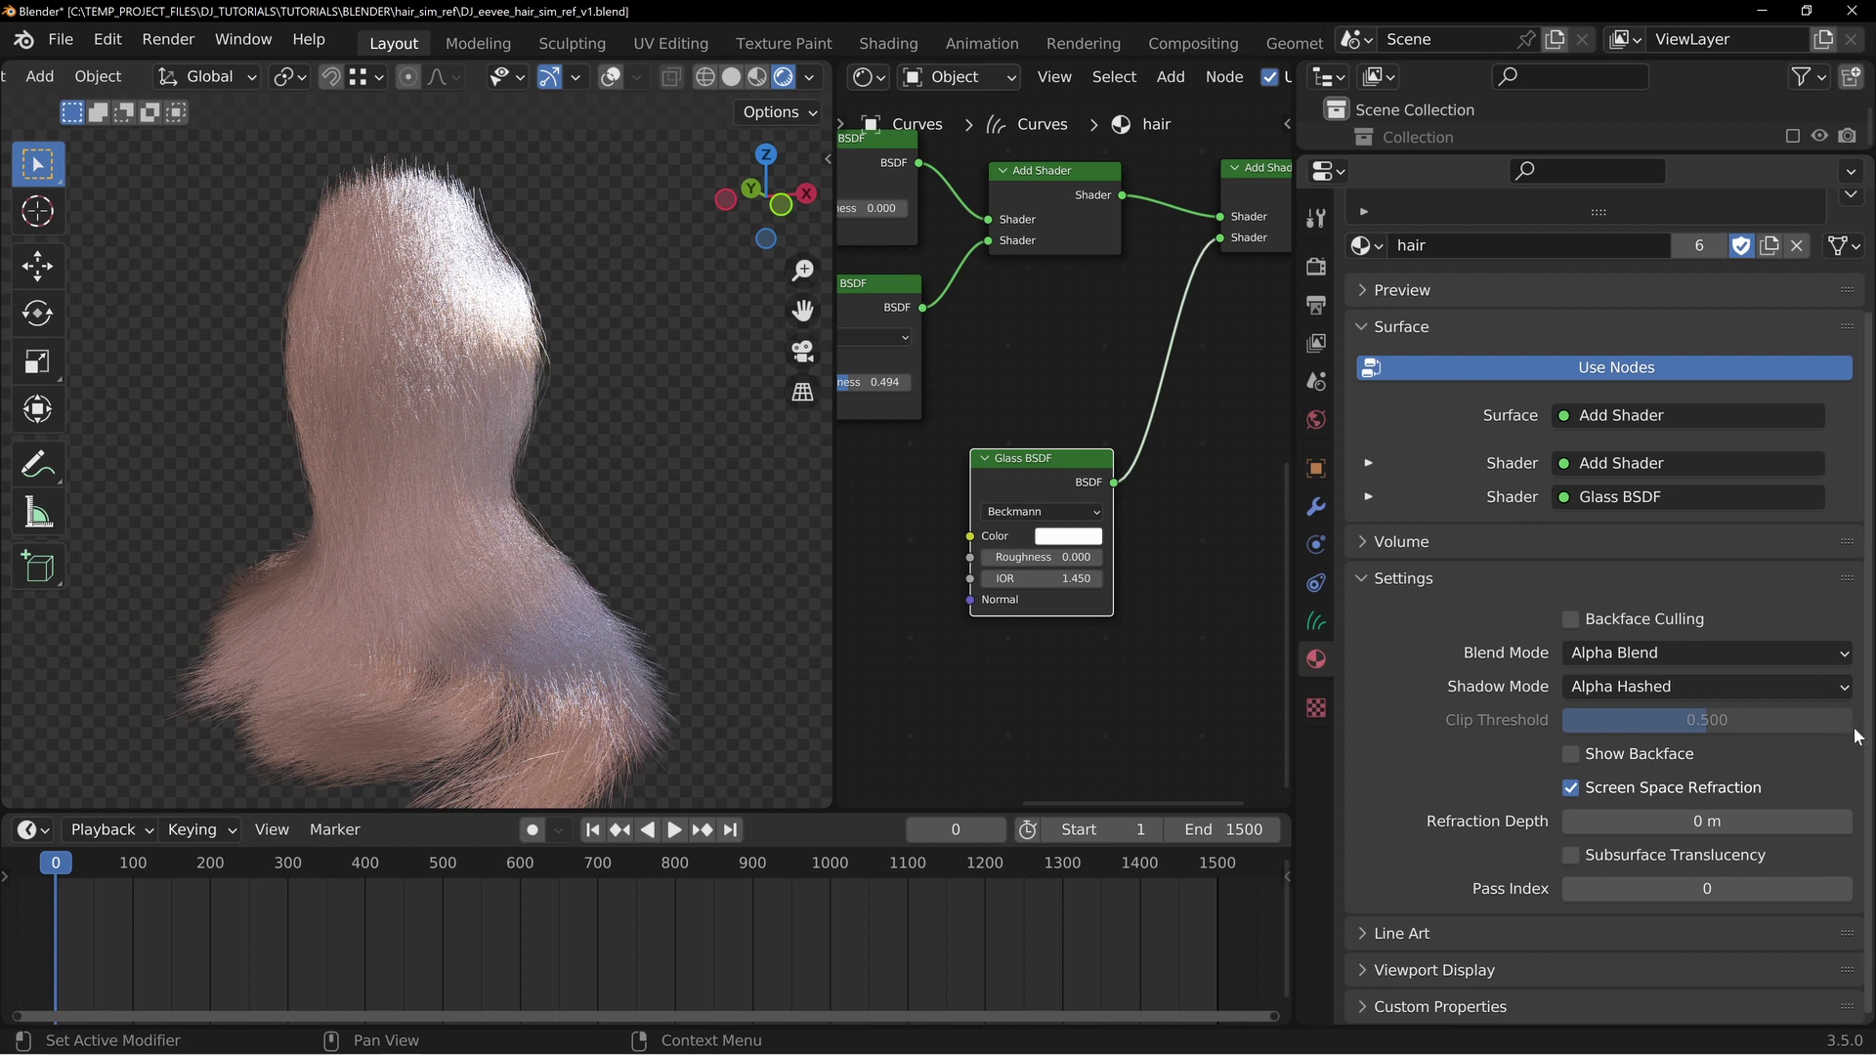
Expand Screen Space Reflections in the render settings and check its Refraction option
left_click(1315, 267)
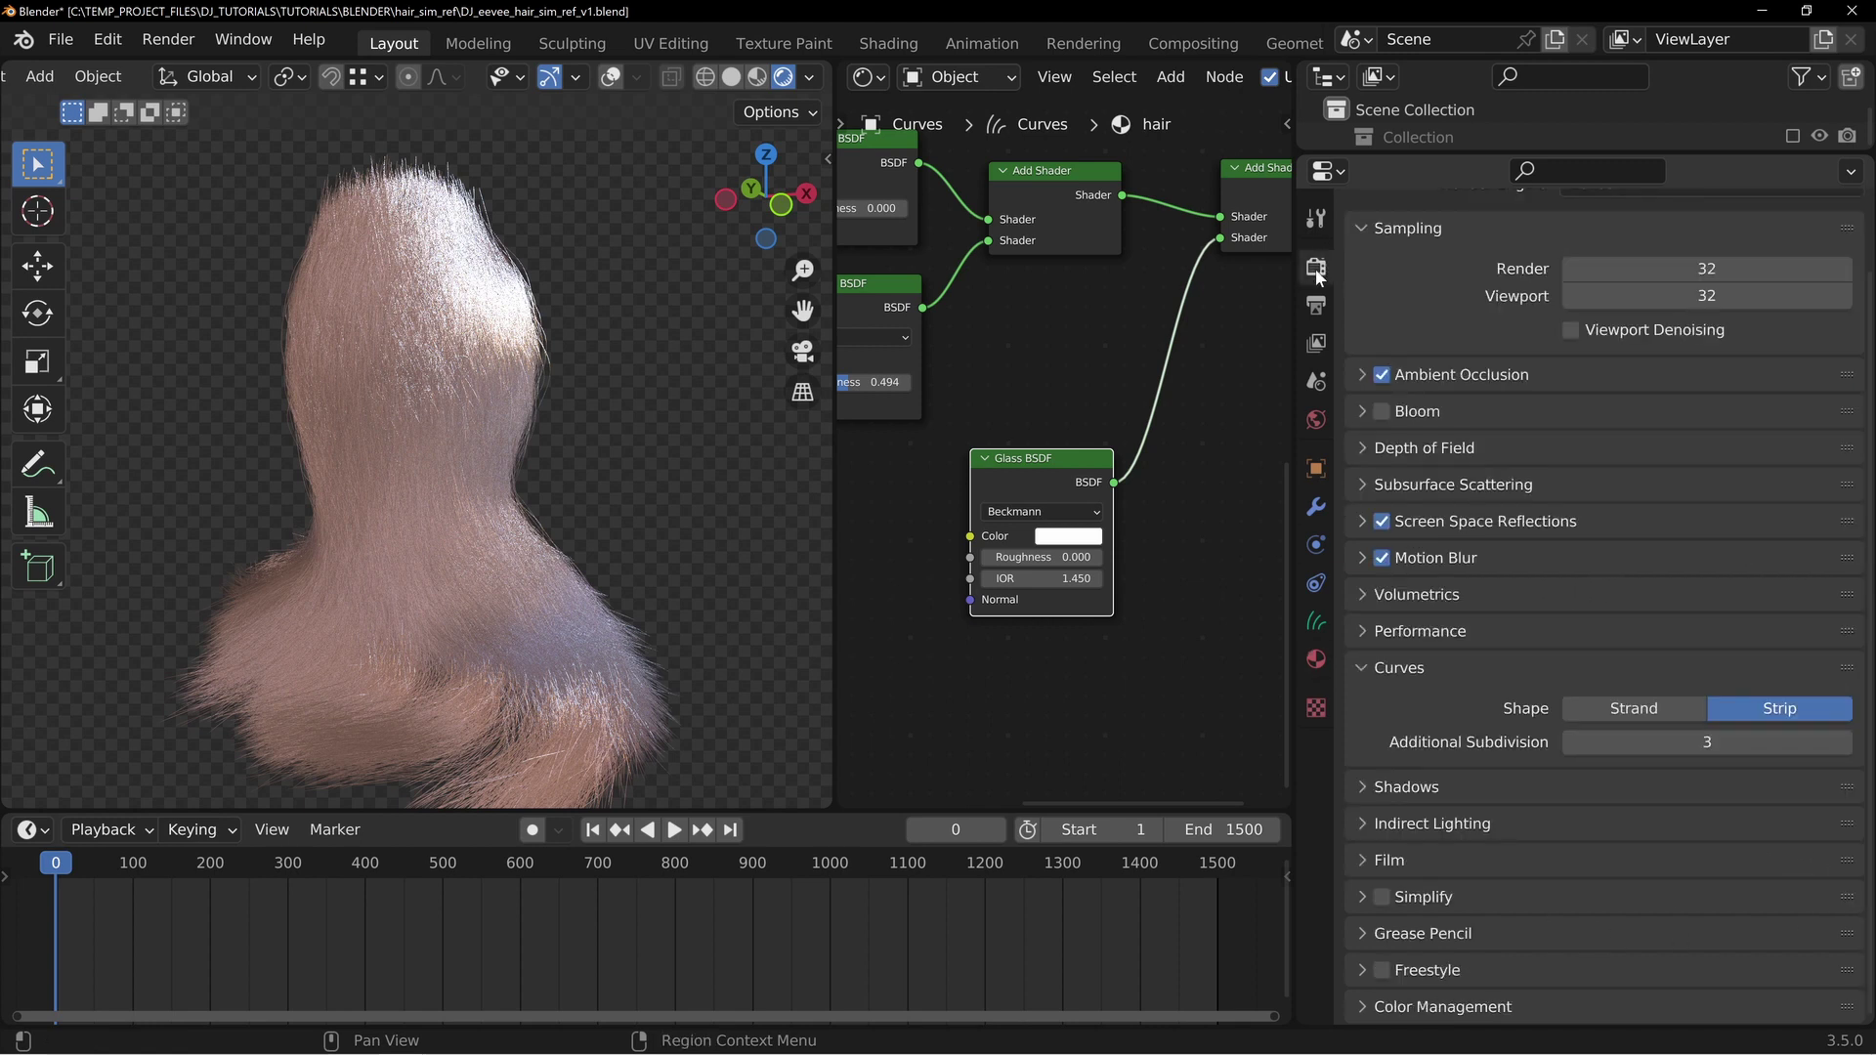
left_click(1357, 520)
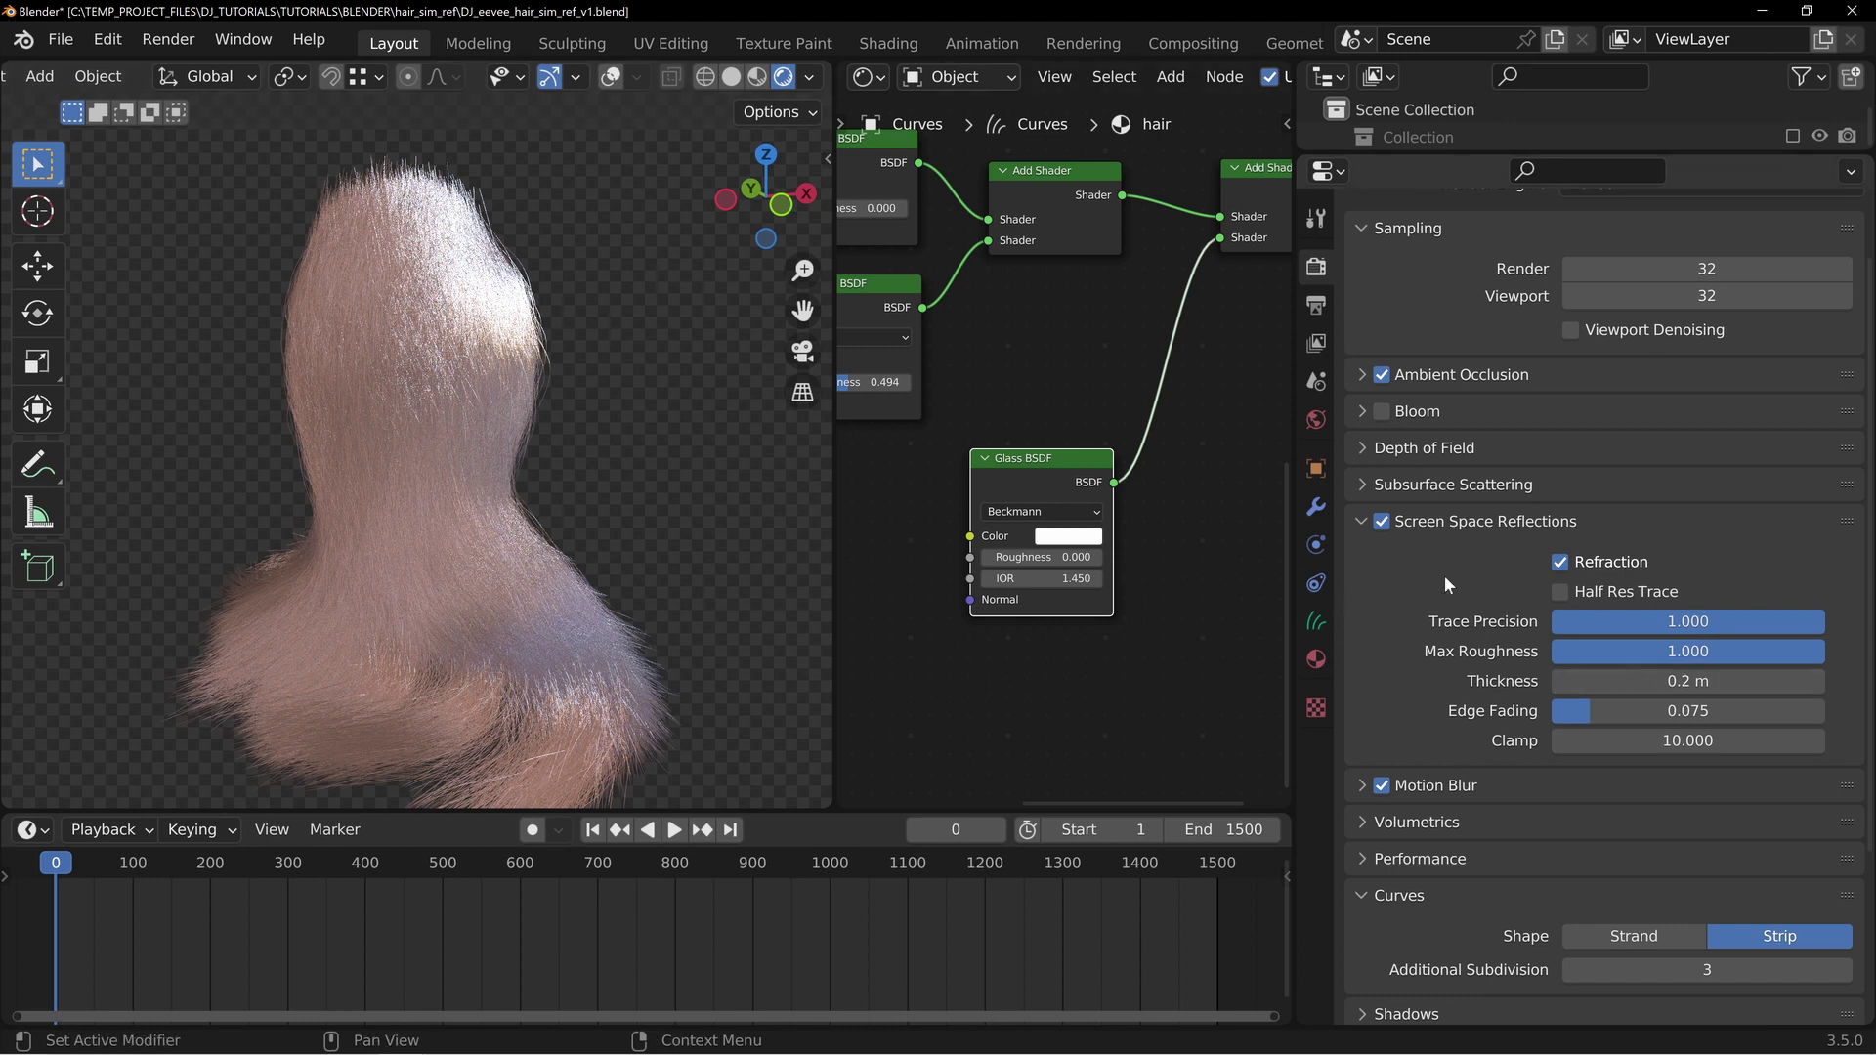
scroll(1450, 566, "down", 4)
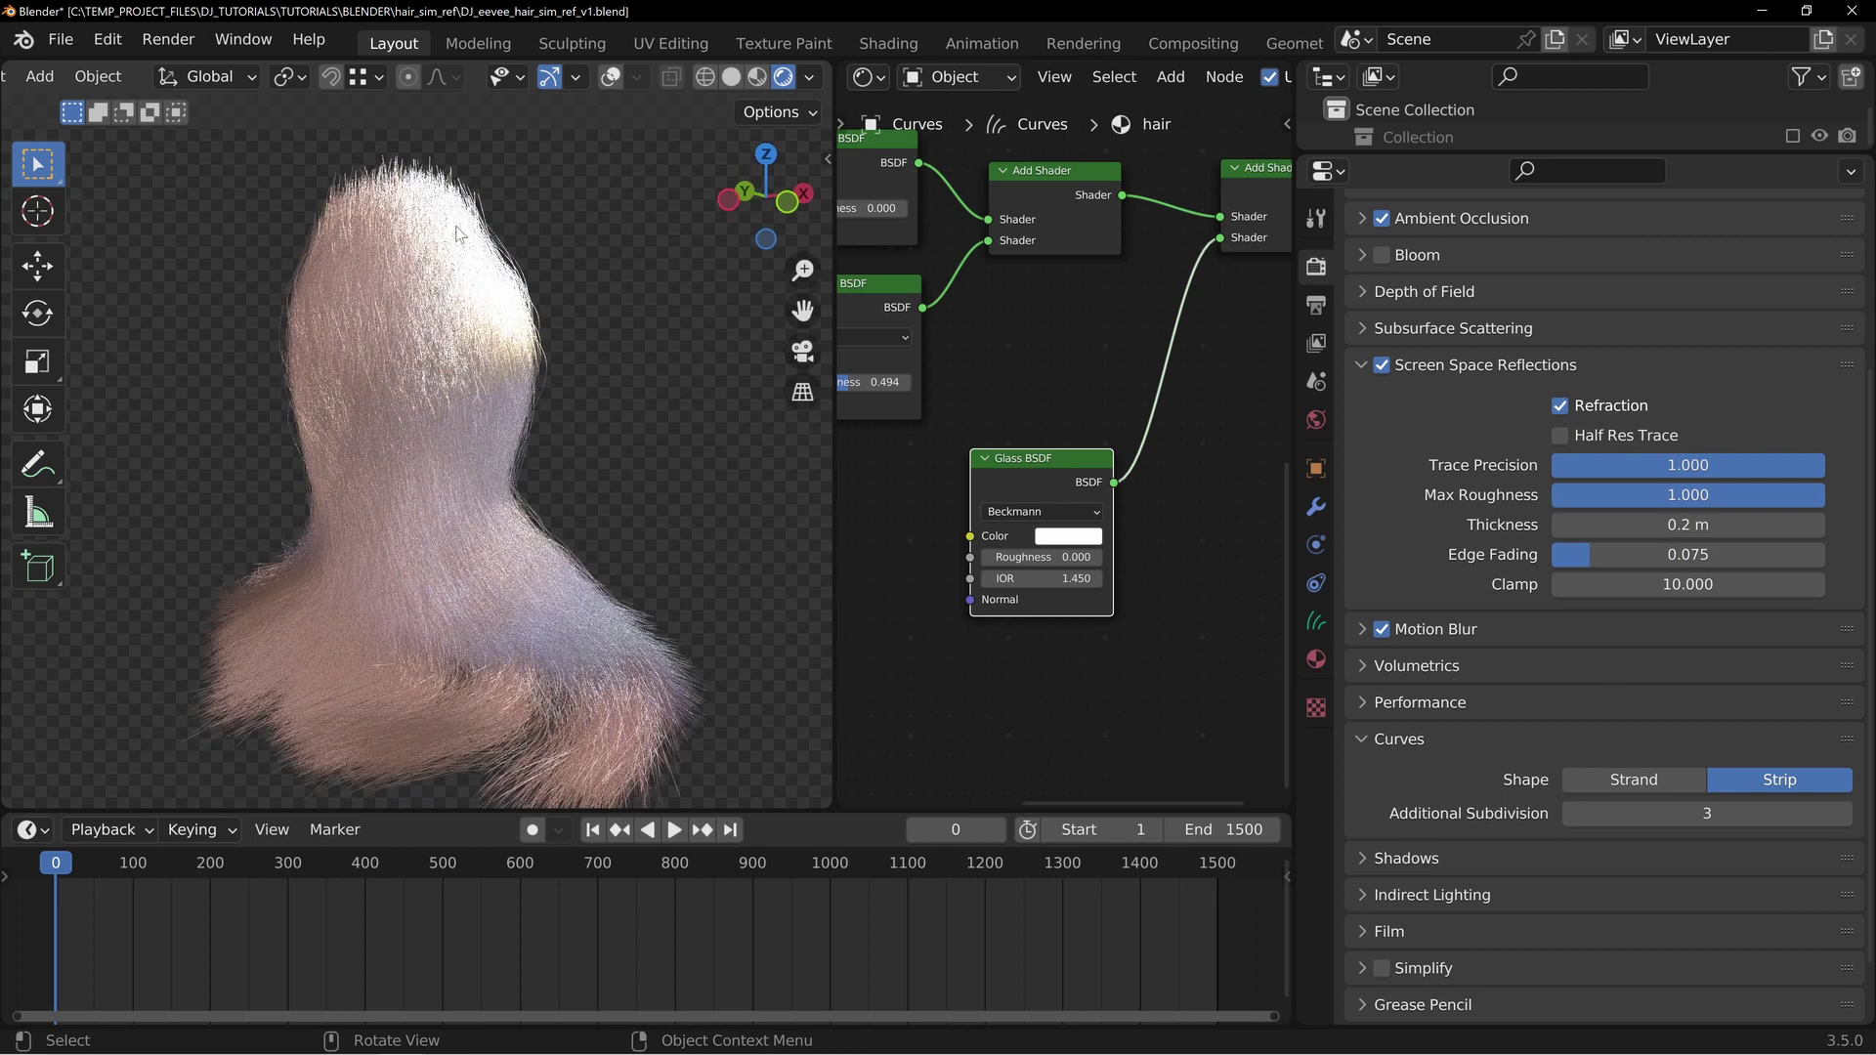
Examine the glass highlights and backlit translucence on the hair from several angles
middle_click_drag(457, 233, 486, 224)
middle_click_drag(559, 352, 524, 346)
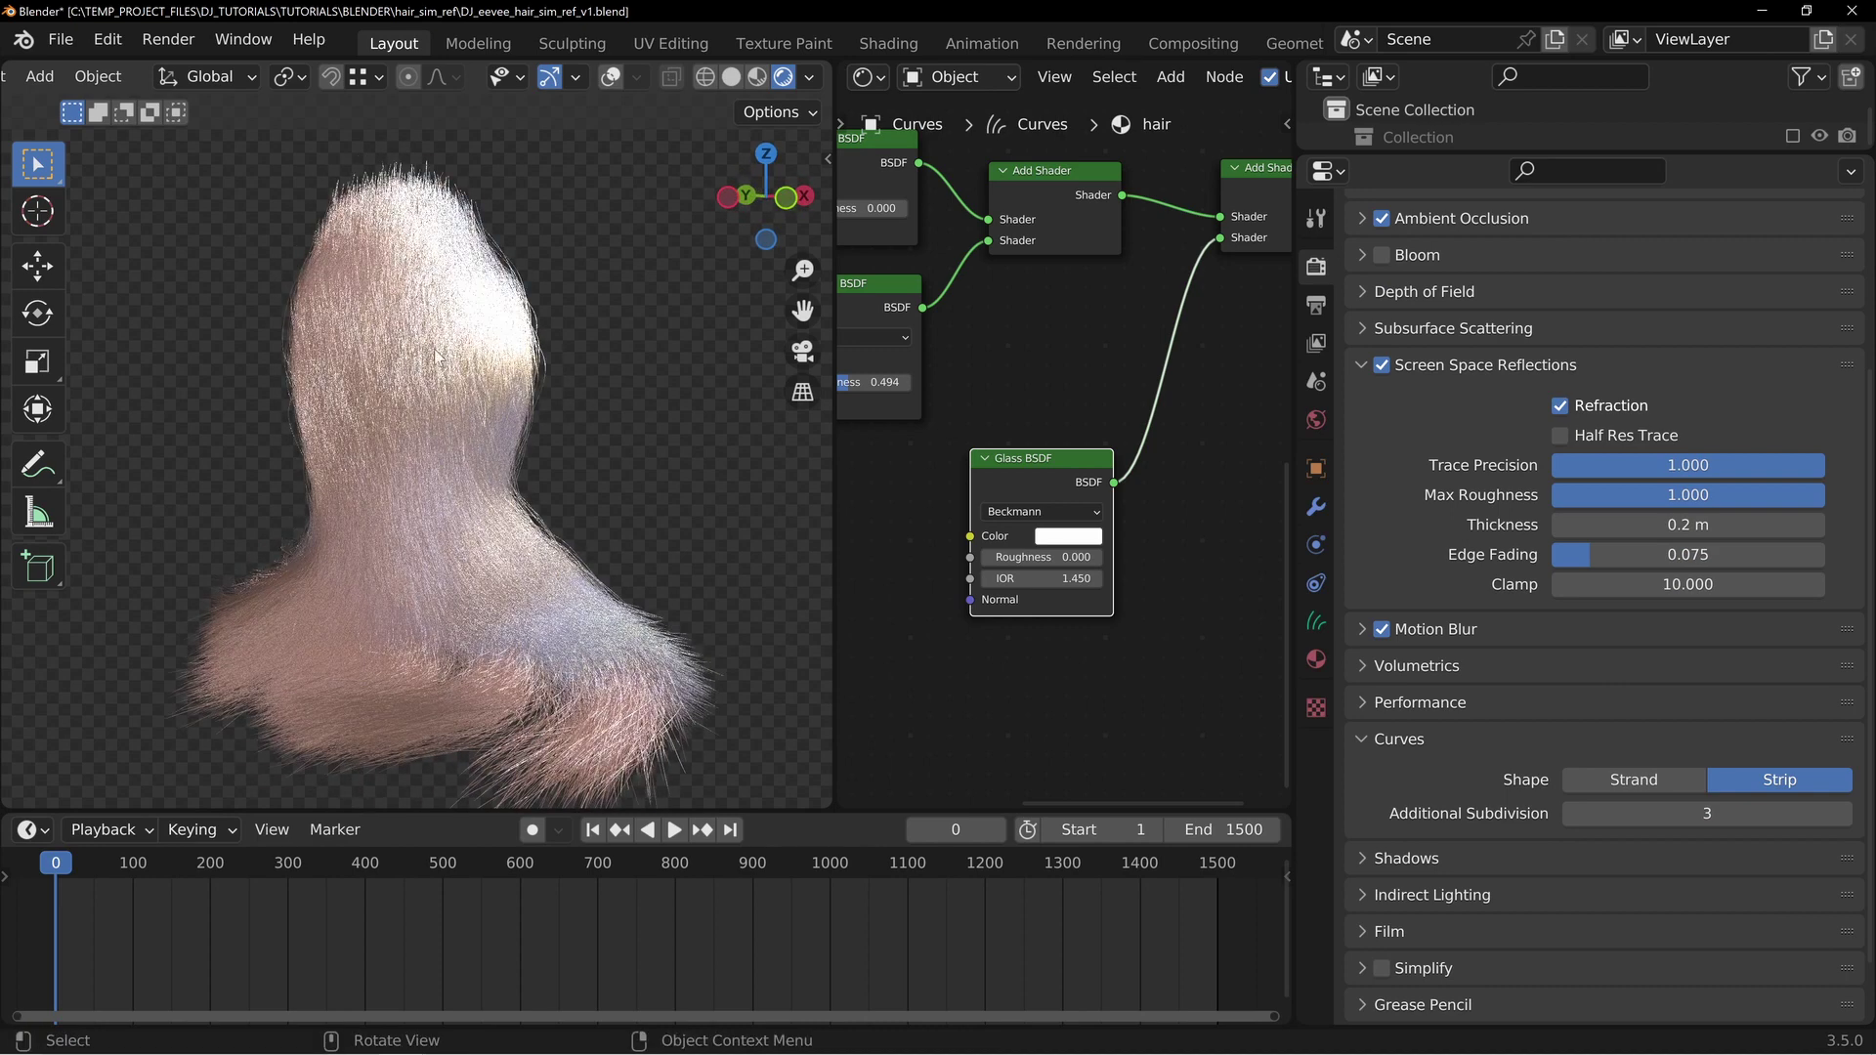
middle_click_drag(425, 402, 388, 223)
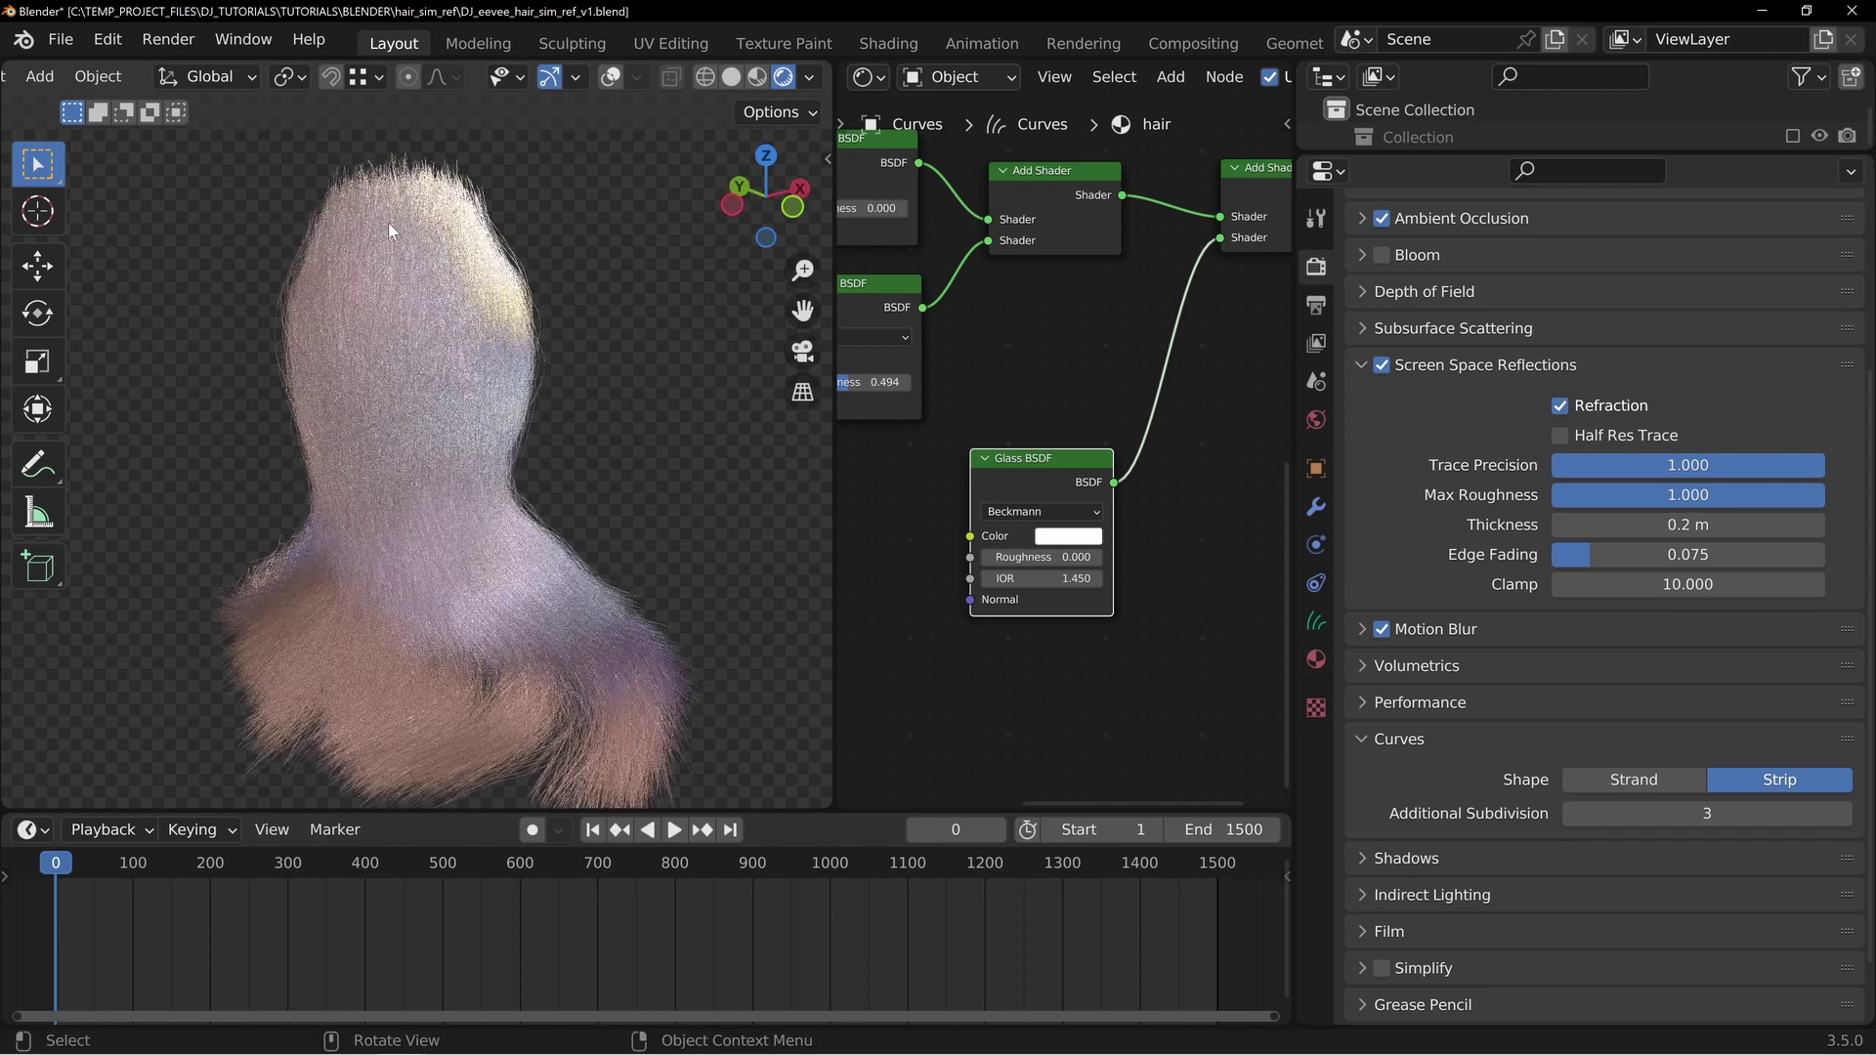
middle_click_drag(578, 301, 467, 279)
middle_click_drag(439, 390, 521, 378)
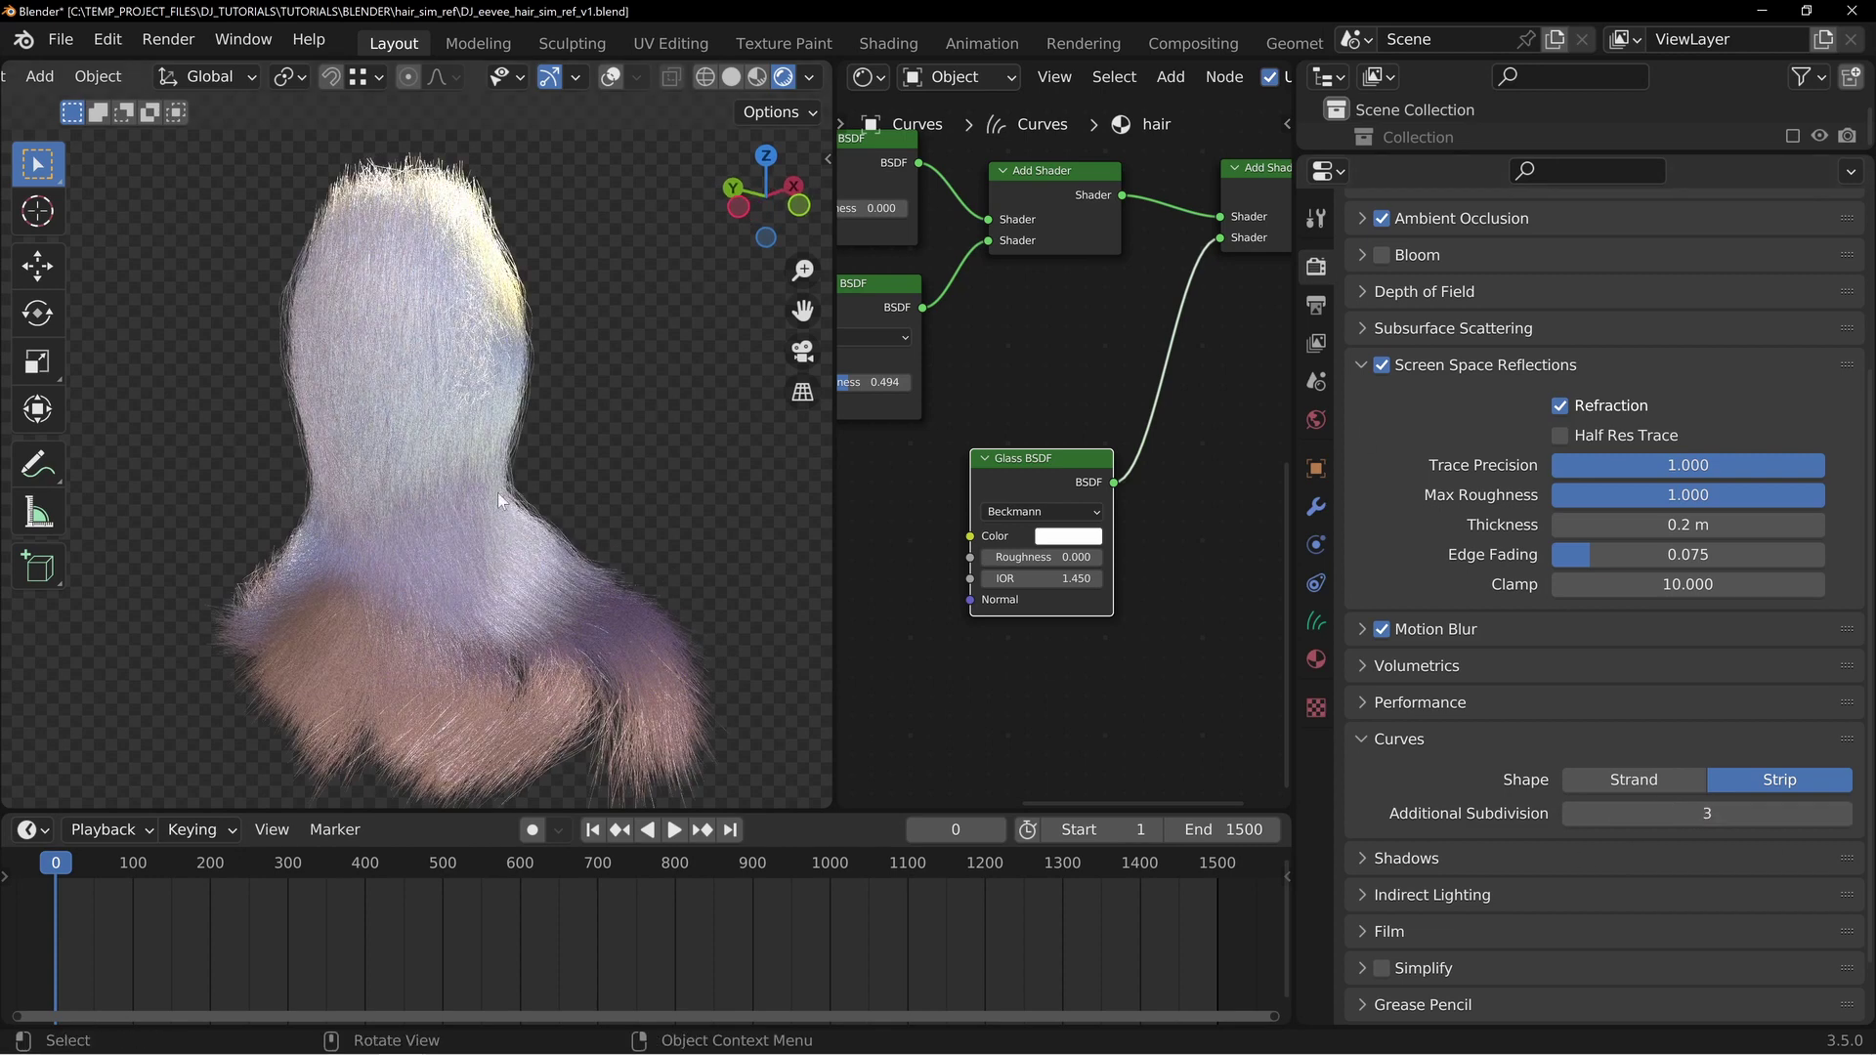
middle_click_drag(503, 493, 408, 465)
Narrow the properties editor to widen the node editor and return to the material properties
middle_click_drag(1114, 495, 1281, 381)
left_click_drag(1293, 384, 1593, 384)
left_click(1623, 658)
Darken the Glass BSDF color from white to nearly black
middle_click_drag(1367, 583, 1246, 423)
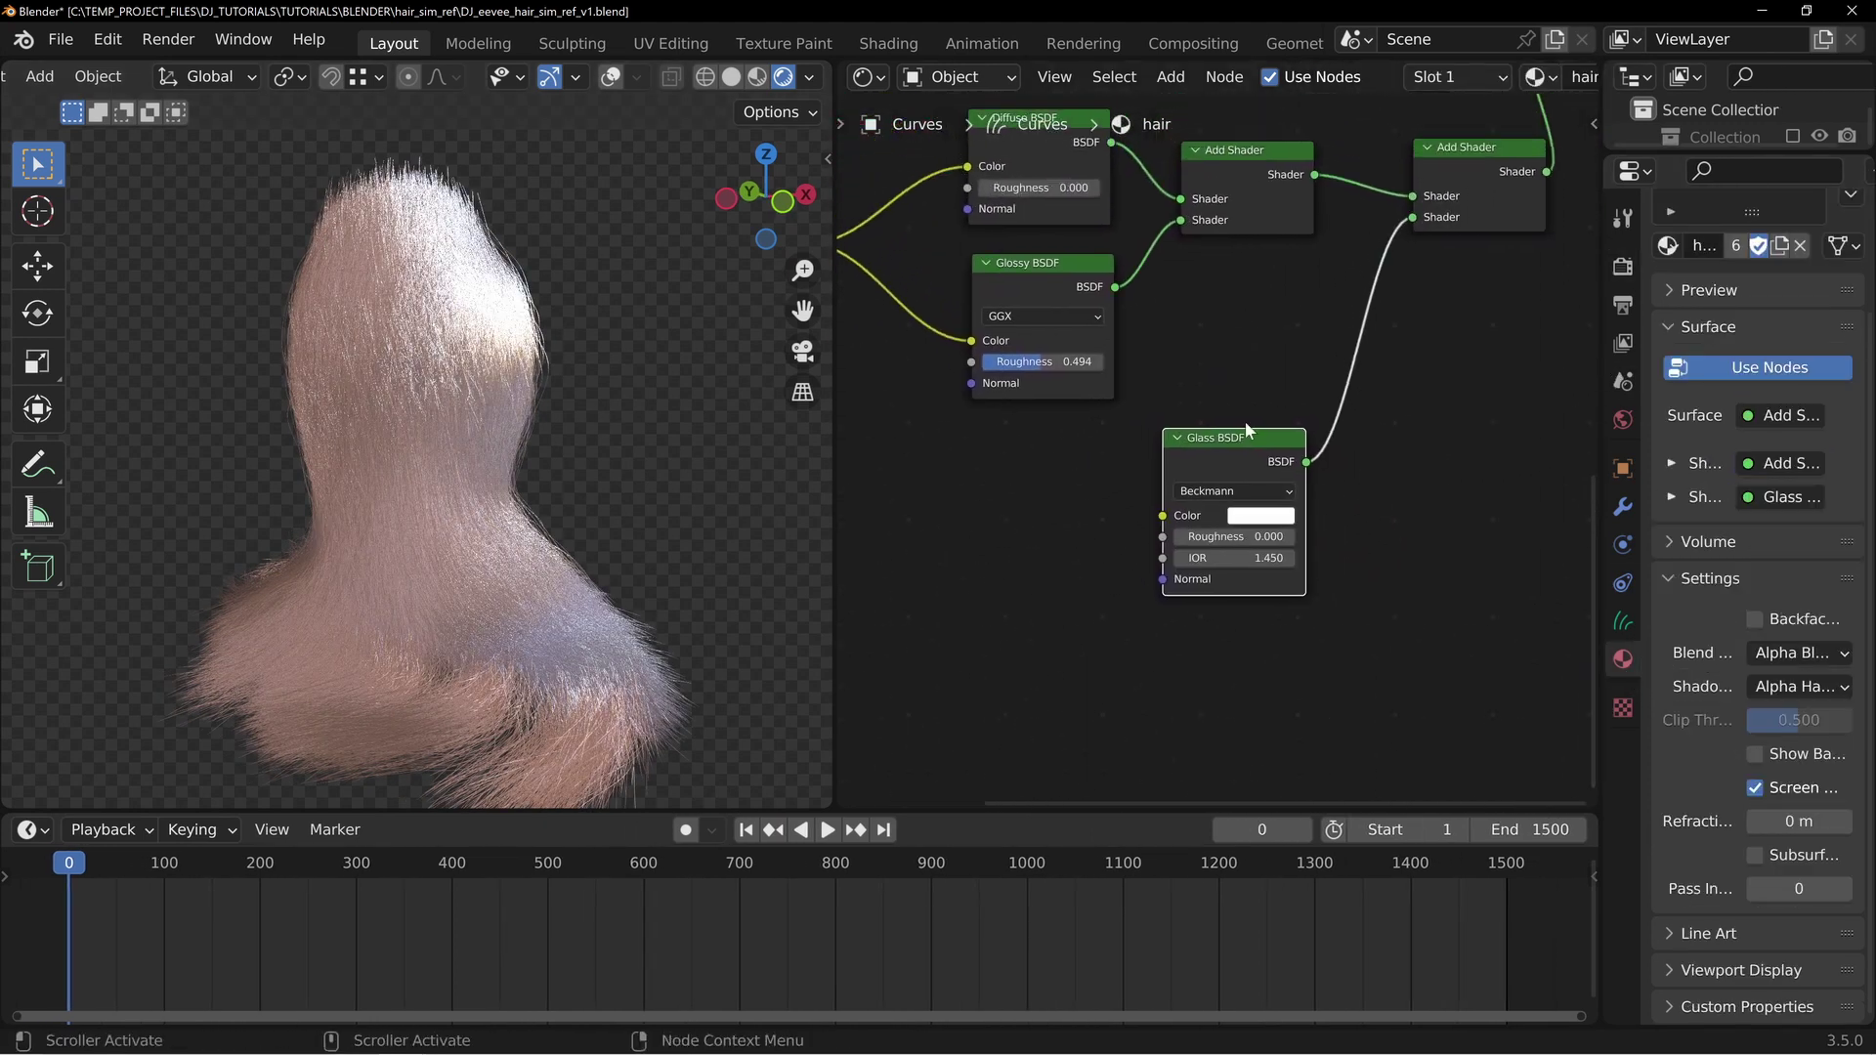
middle_click_drag(1366, 536, 1370, 497)
left_click(1264, 476)
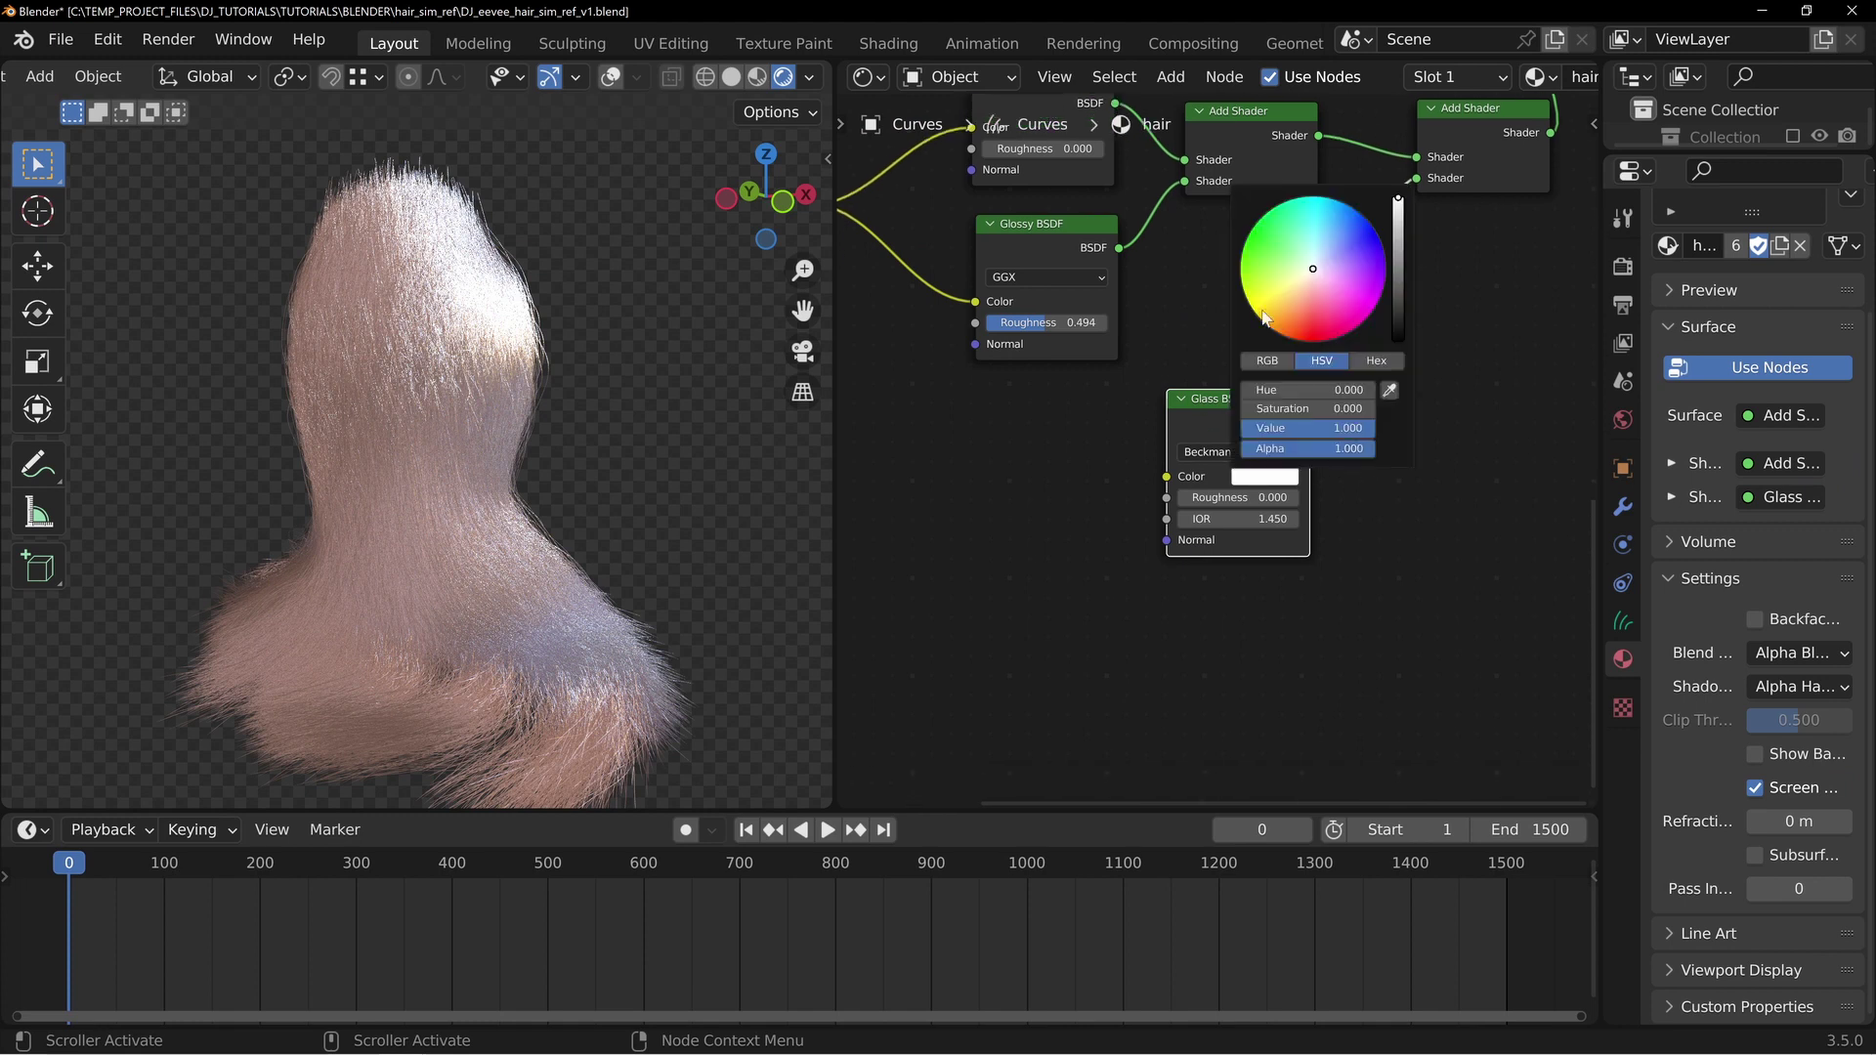
left_click(1251, 477)
left_click_drag(1398, 203, 1362, 407)
Preview the first Add Shader alone and switch back to the second one to compare the hair without and with glass
middle_click_drag(1197, 314, 1086, 445)
left_click(1146, 256, "ctrl+shift")
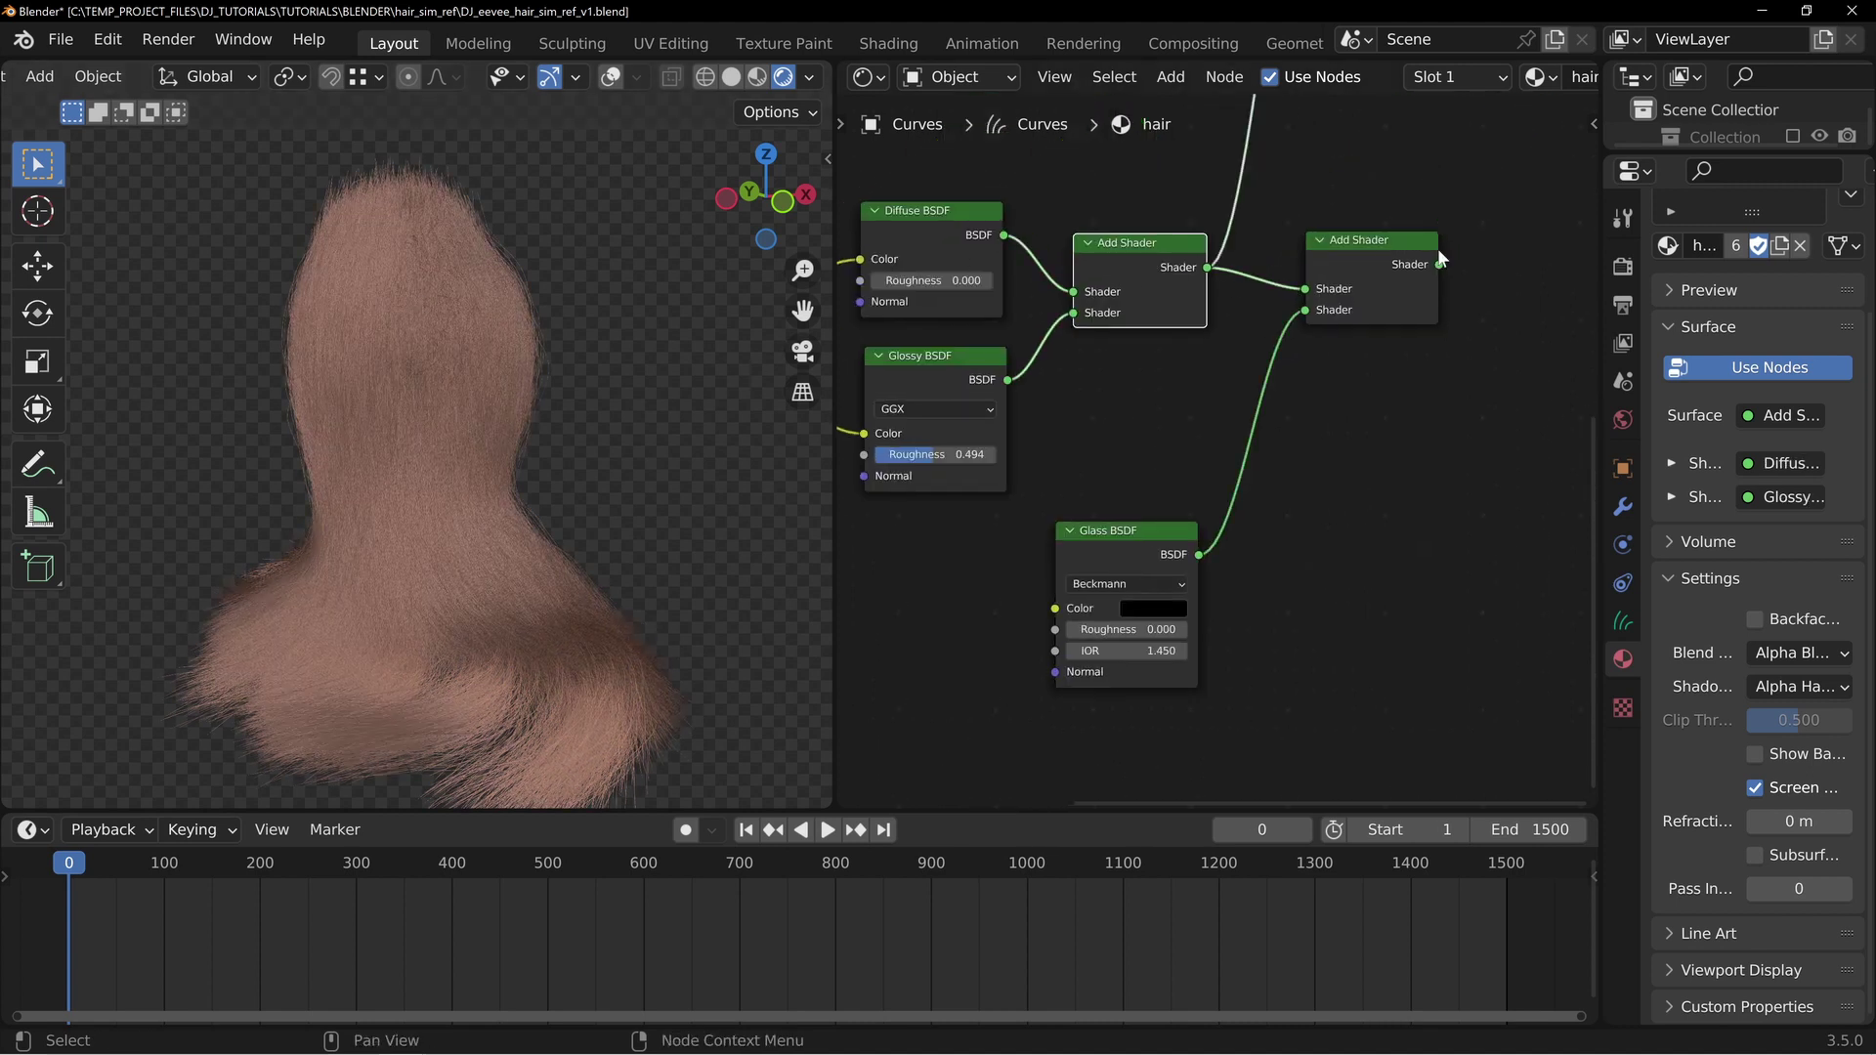
left_click(1407, 254, "ctrl+shift")
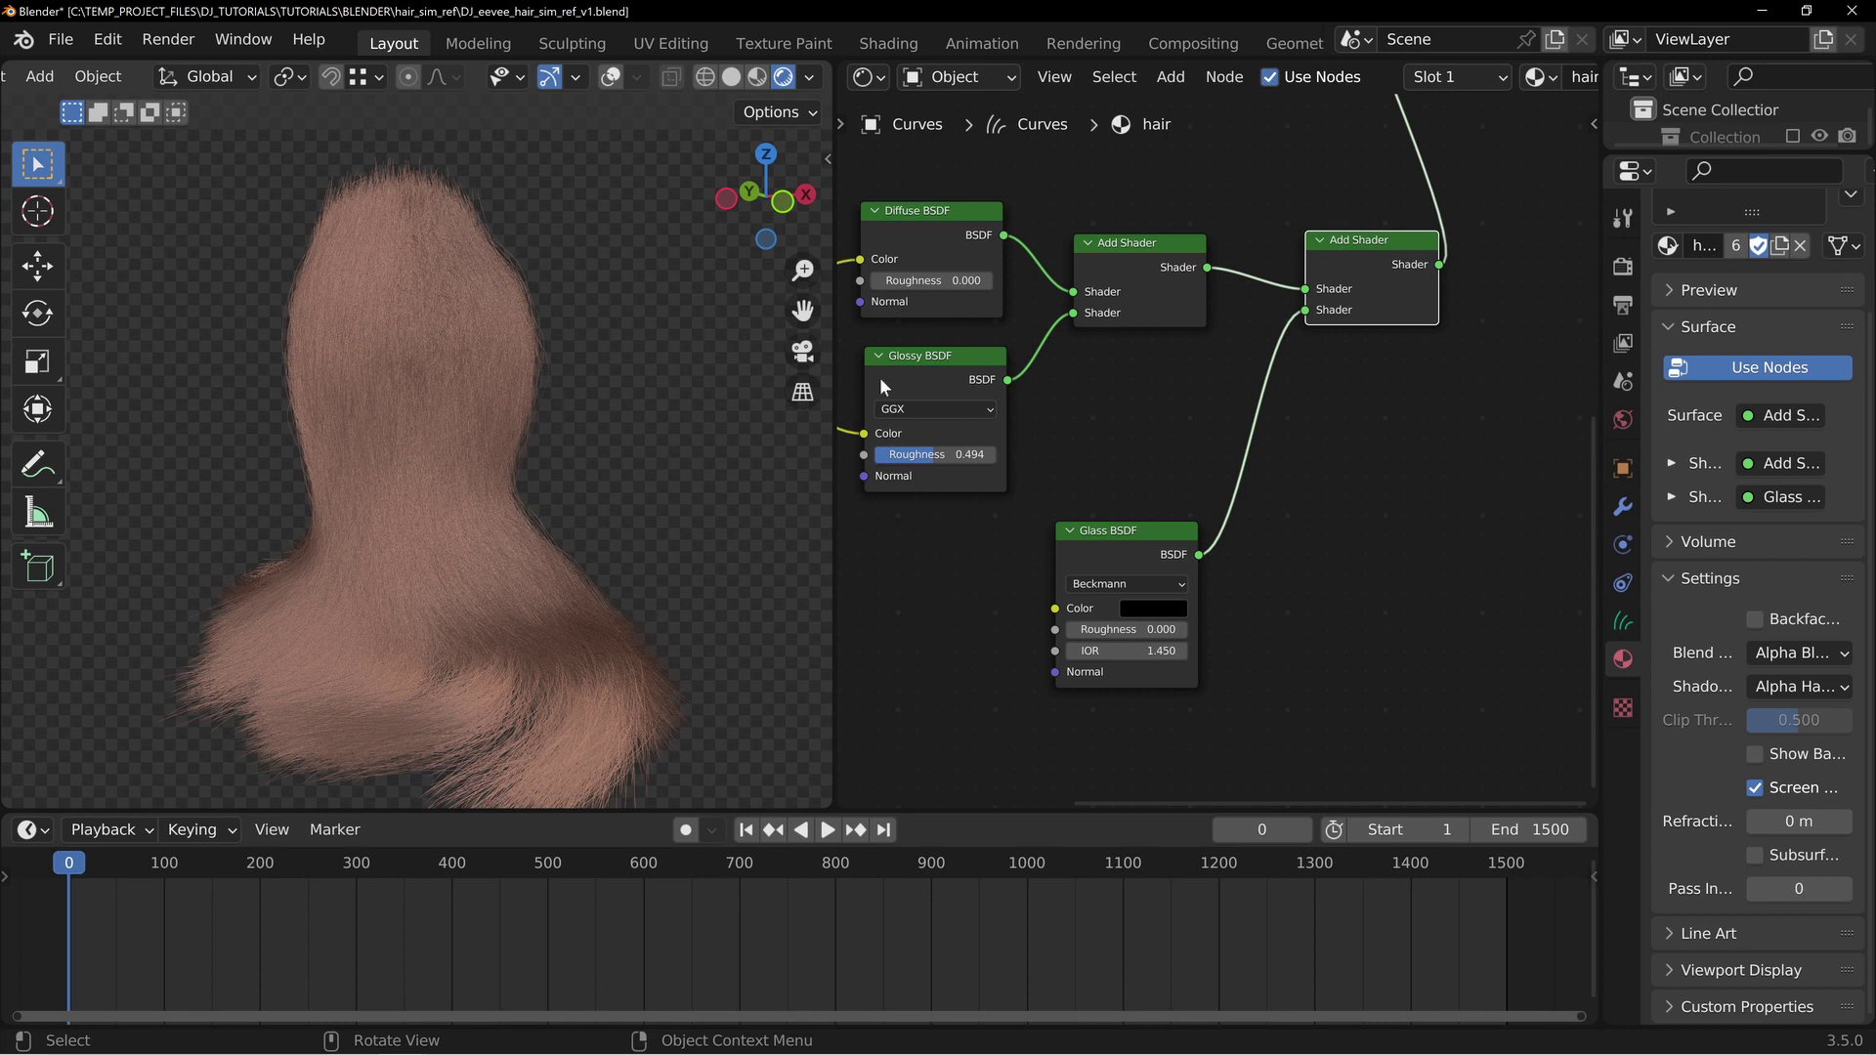
Tint the Glass BSDF dark teal with hue 0.515, saturation 0.624 and value 0.055, and view the effect from other angles
left_click(1169, 607)
left_click(1286, 465)
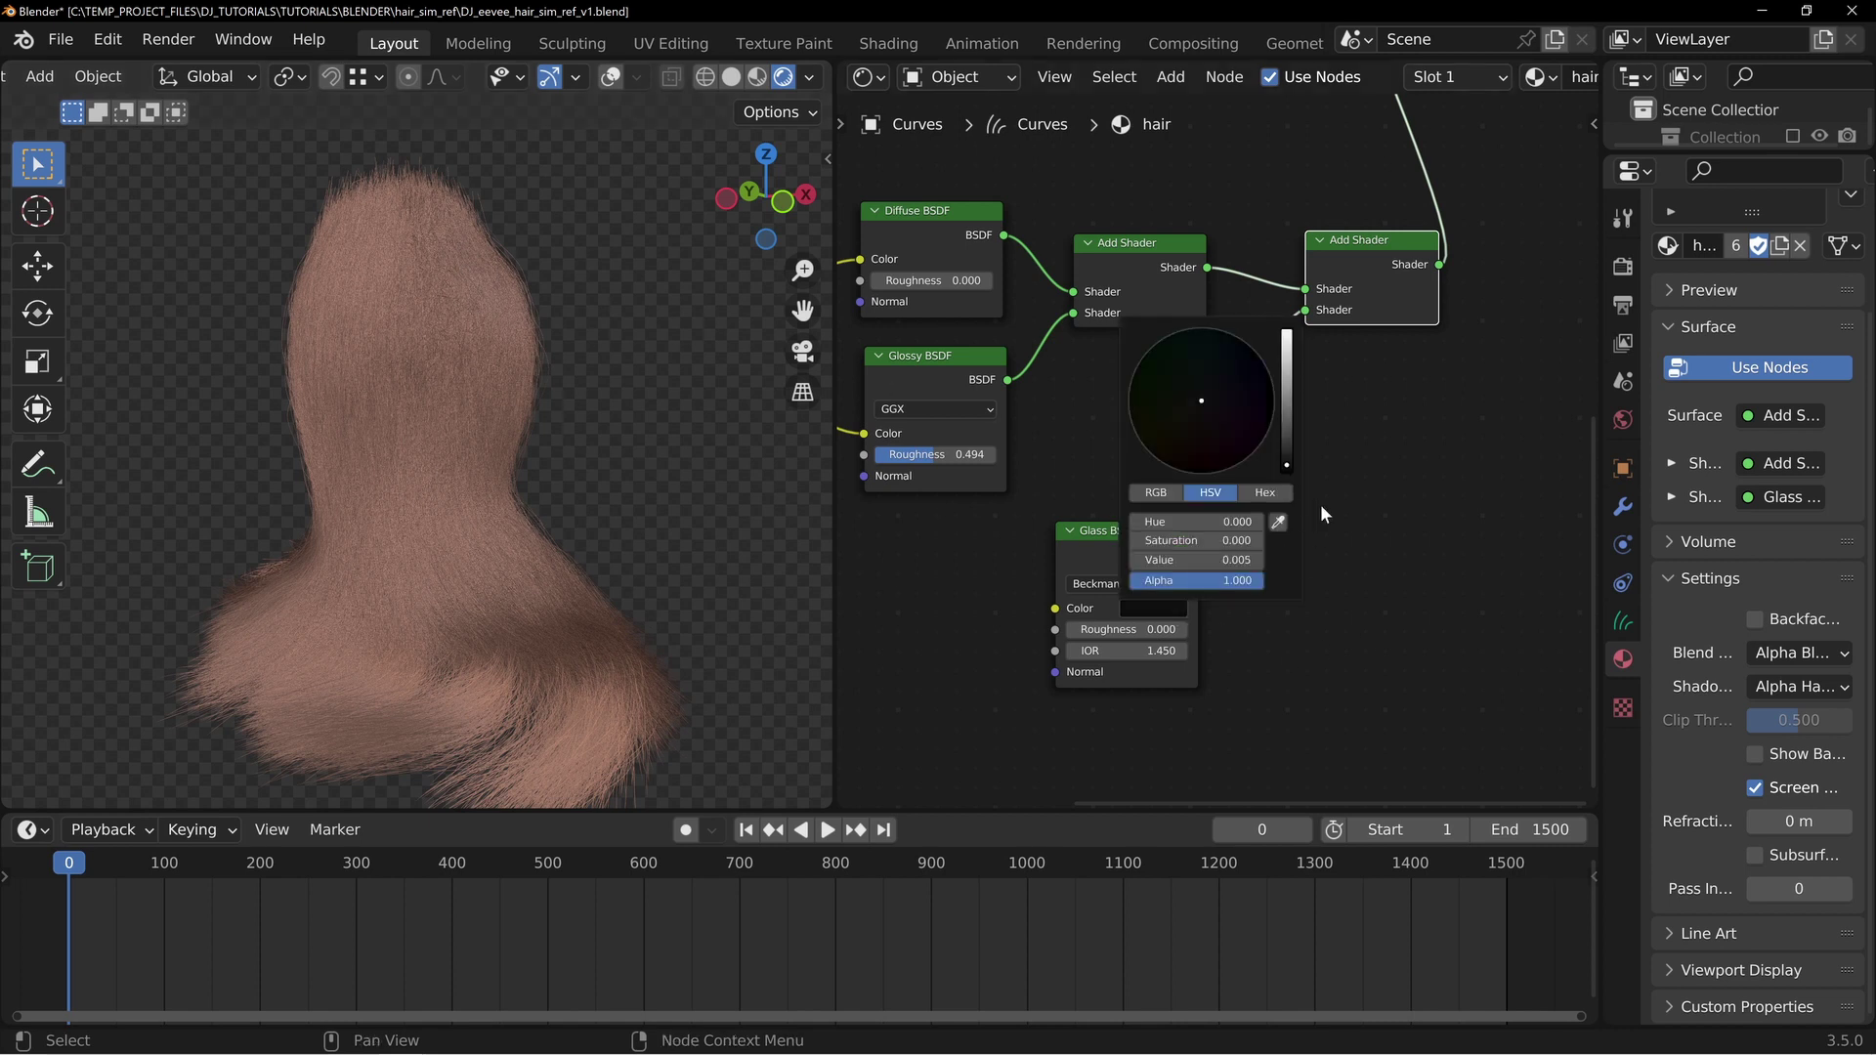
left_click(1203, 371)
left_click_drag(1282, 410, 1287, 433)
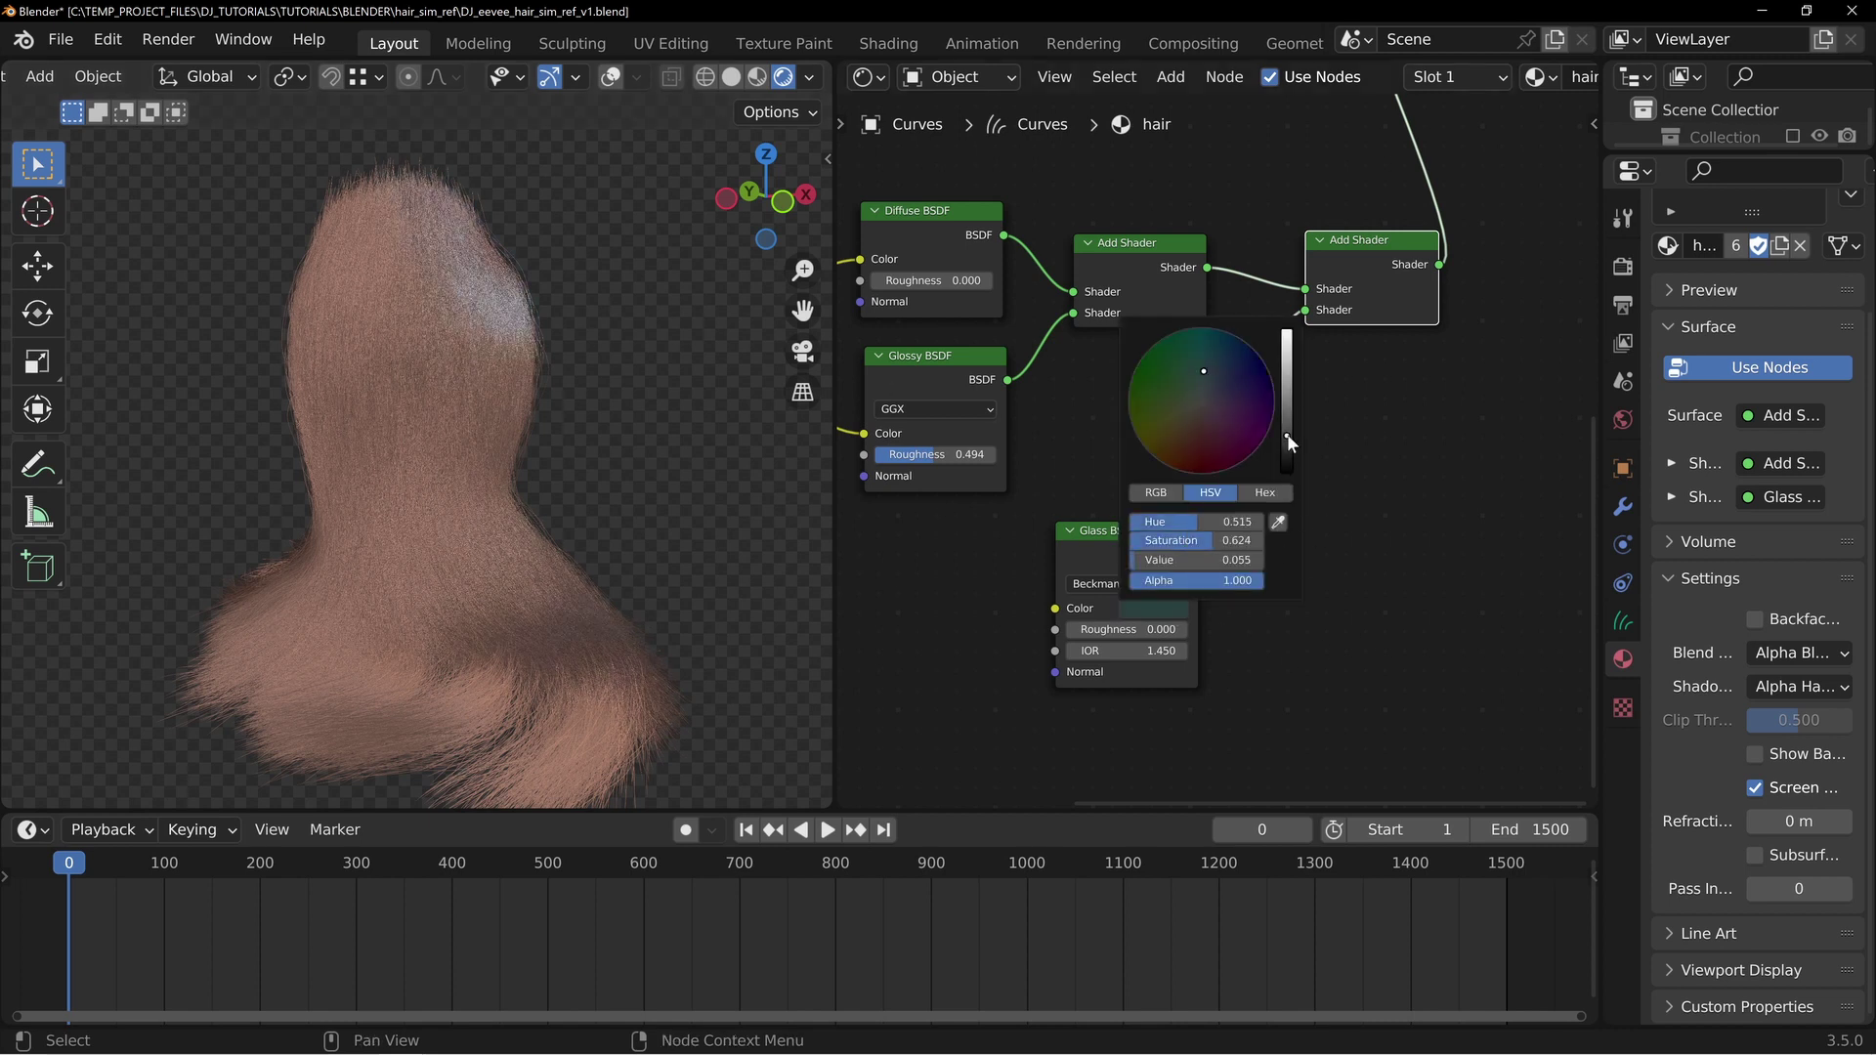
middle_click_drag(373, 338, 560, 232)
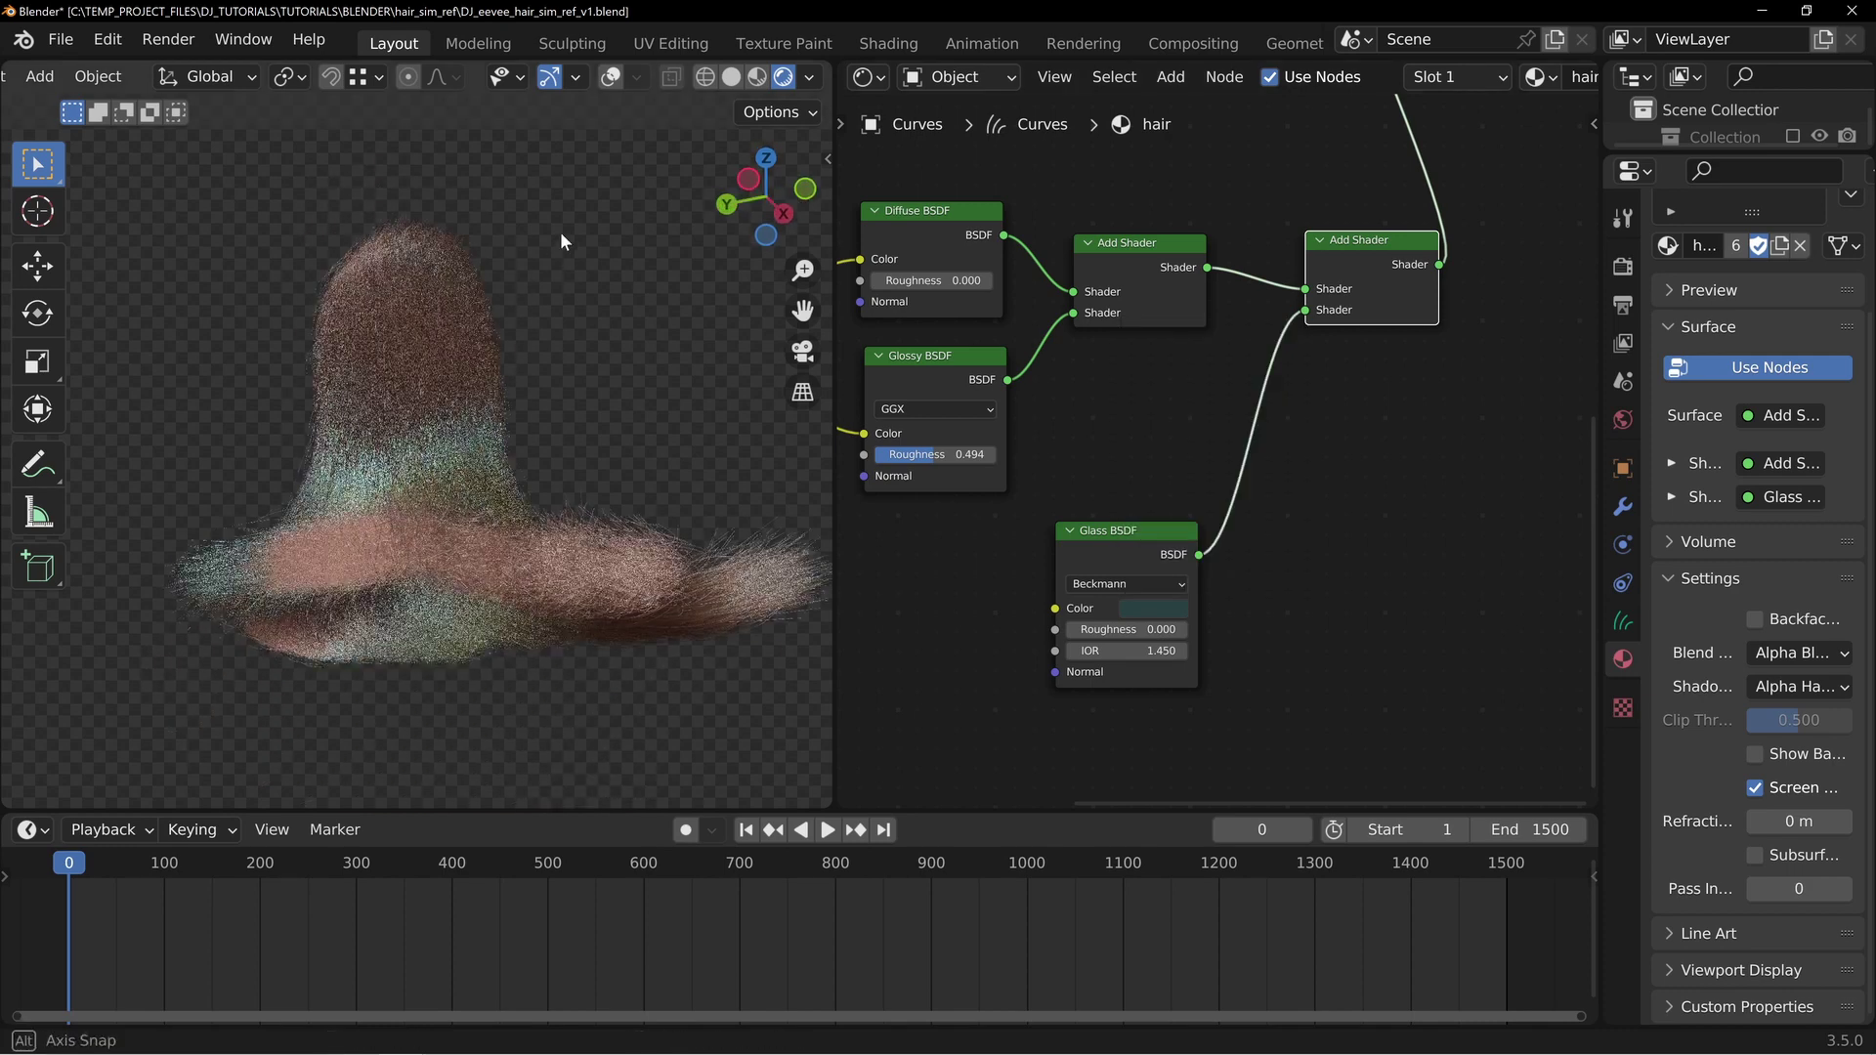
middle_click_drag(411, 420, 561, 285)
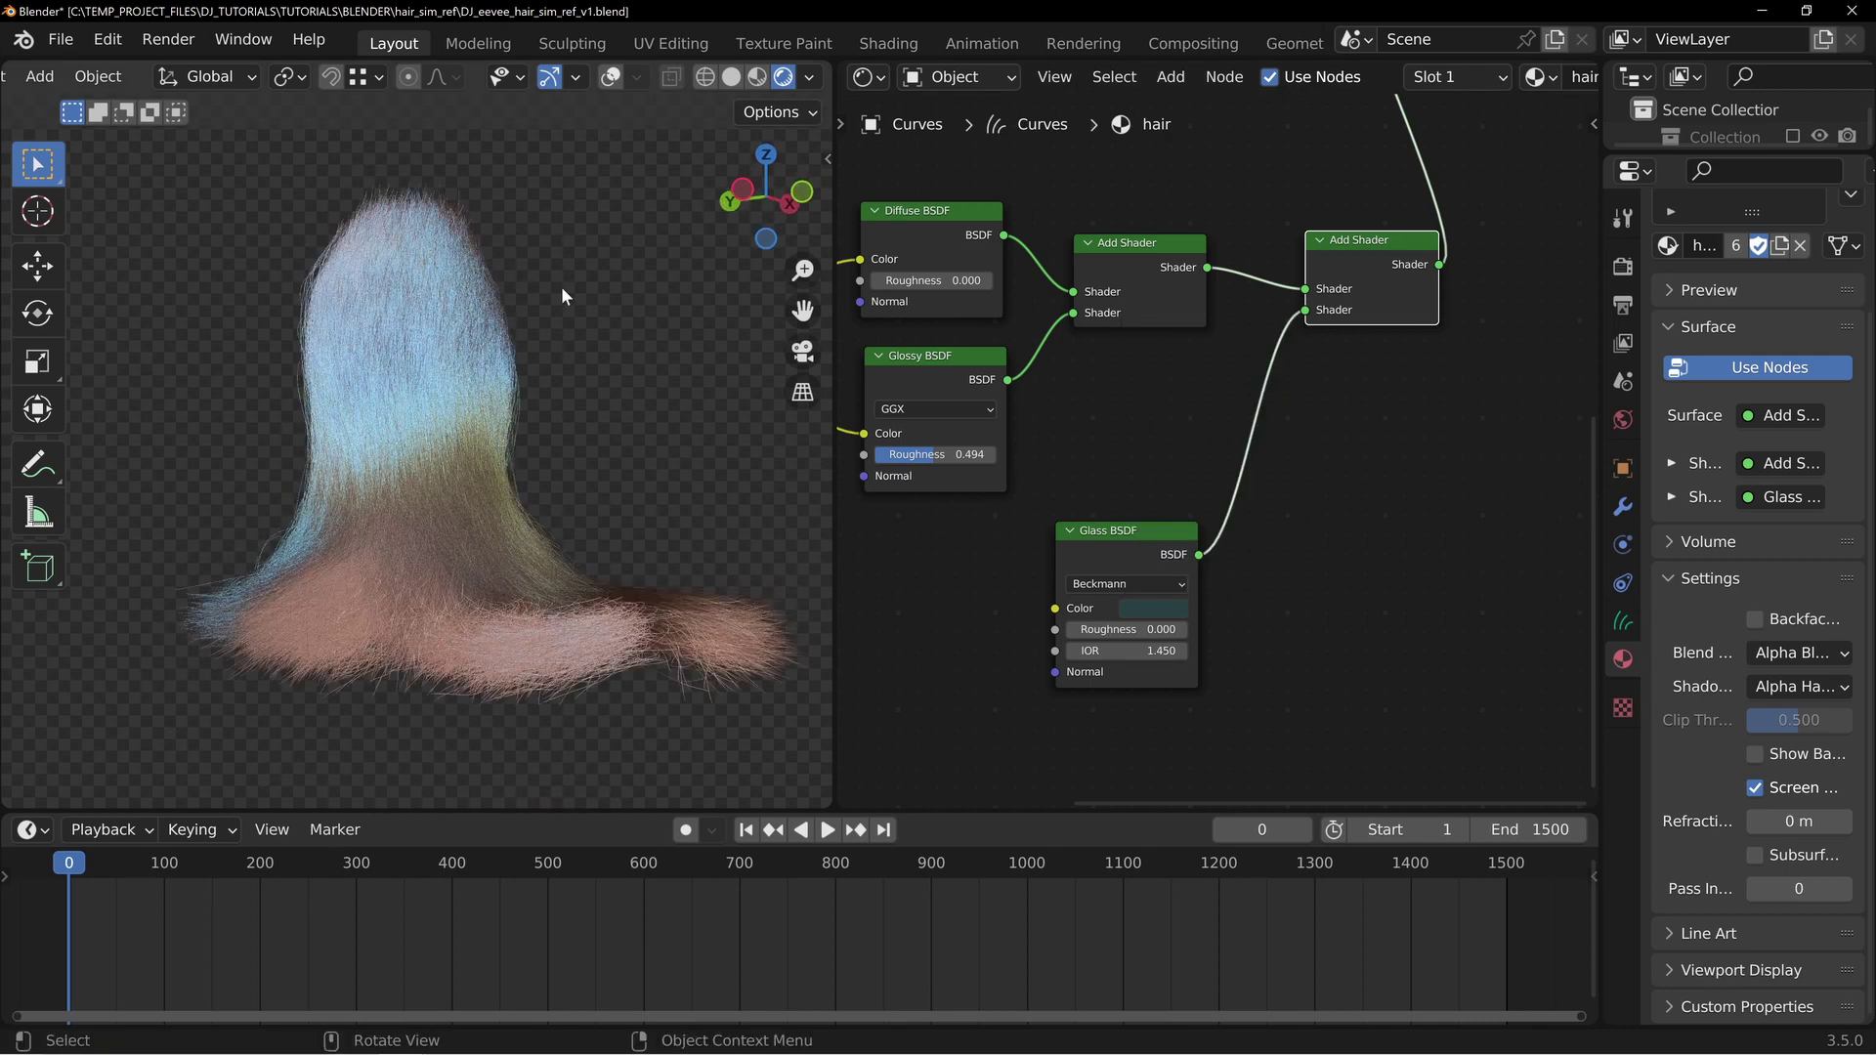
Brighten the Glass BSDF color to a less saturated gray-teal and view the hair from other angles
left_click(1153, 608)
left_click(1286, 418)
left_click(1193, 415)
left_click_drag(1188, 433, 1200, 401)
middle_click_drag(473, 322, 583, 220)
middle_click_drag(318, 456, 625, 362)
Set the Glass BSDF color to a very dark neutral gray for a subtle translucence
left_click(1180, 609)
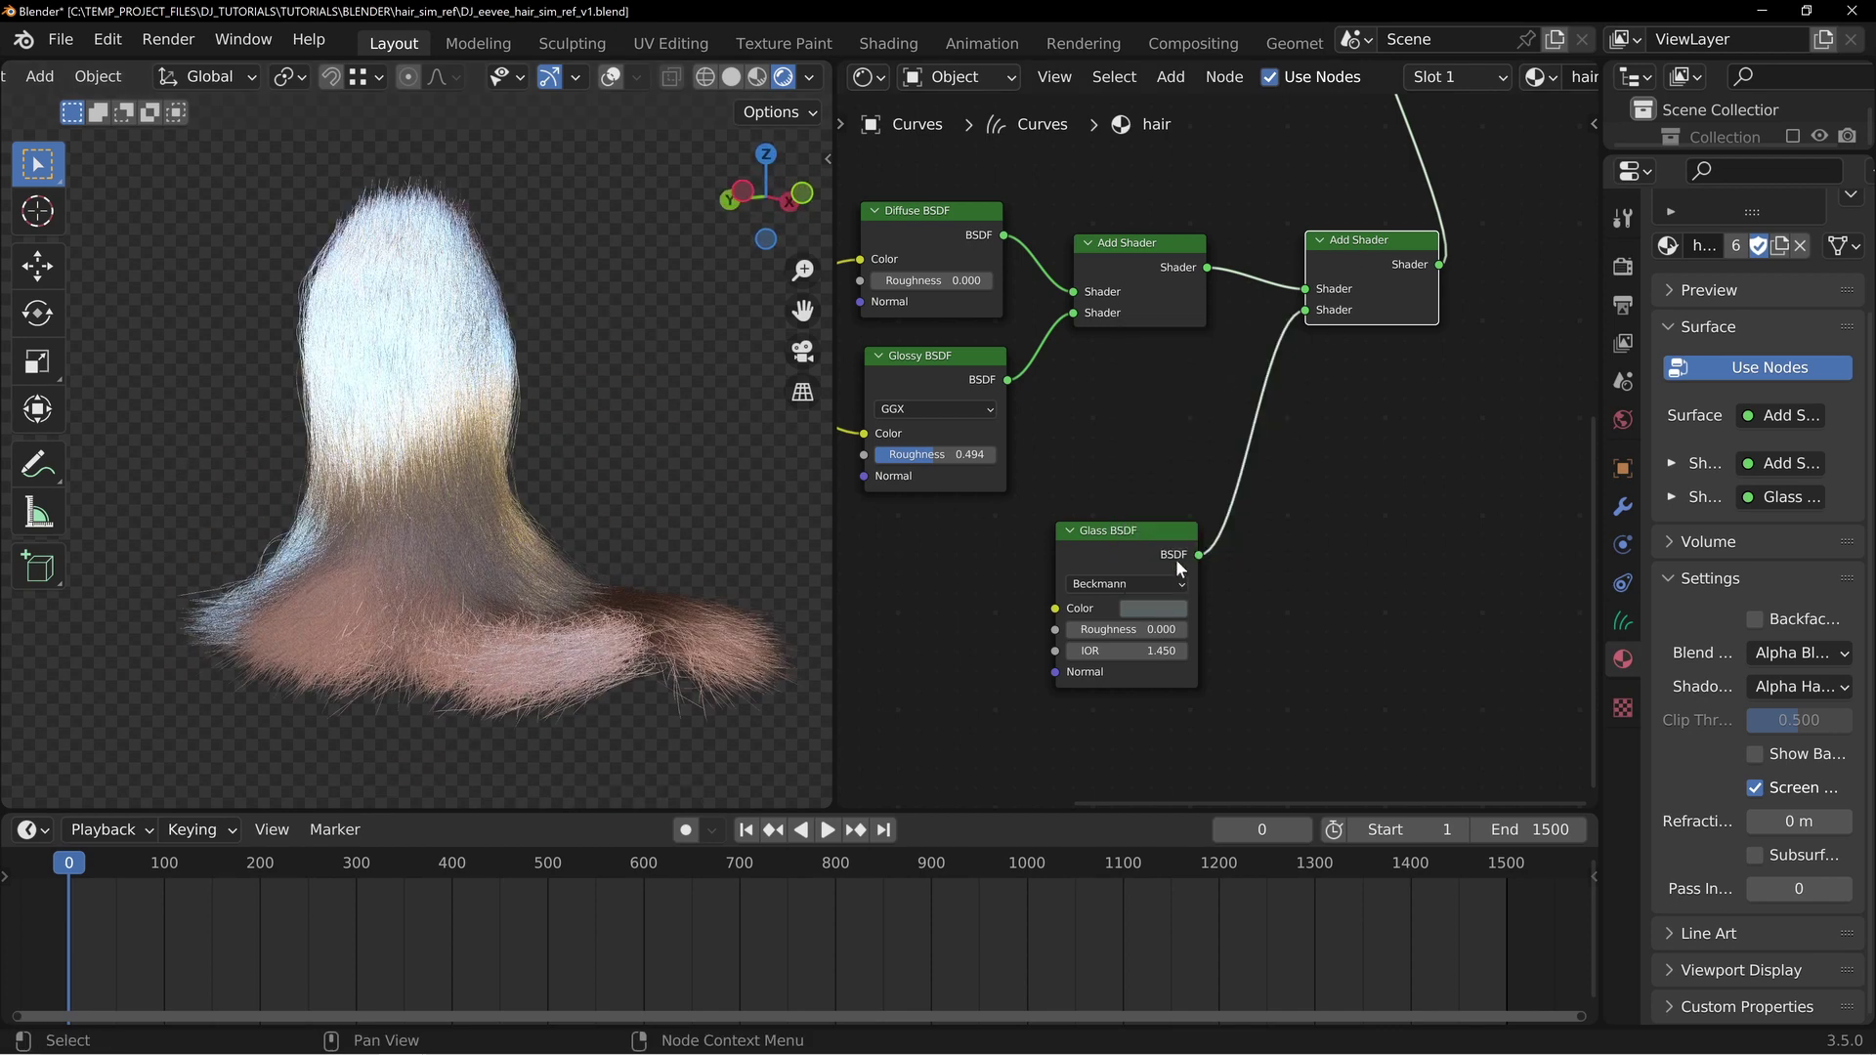
left_click(1150, 609)
left_click_drag(1231, 559, 1129, 543)
left_click(1174, 607)
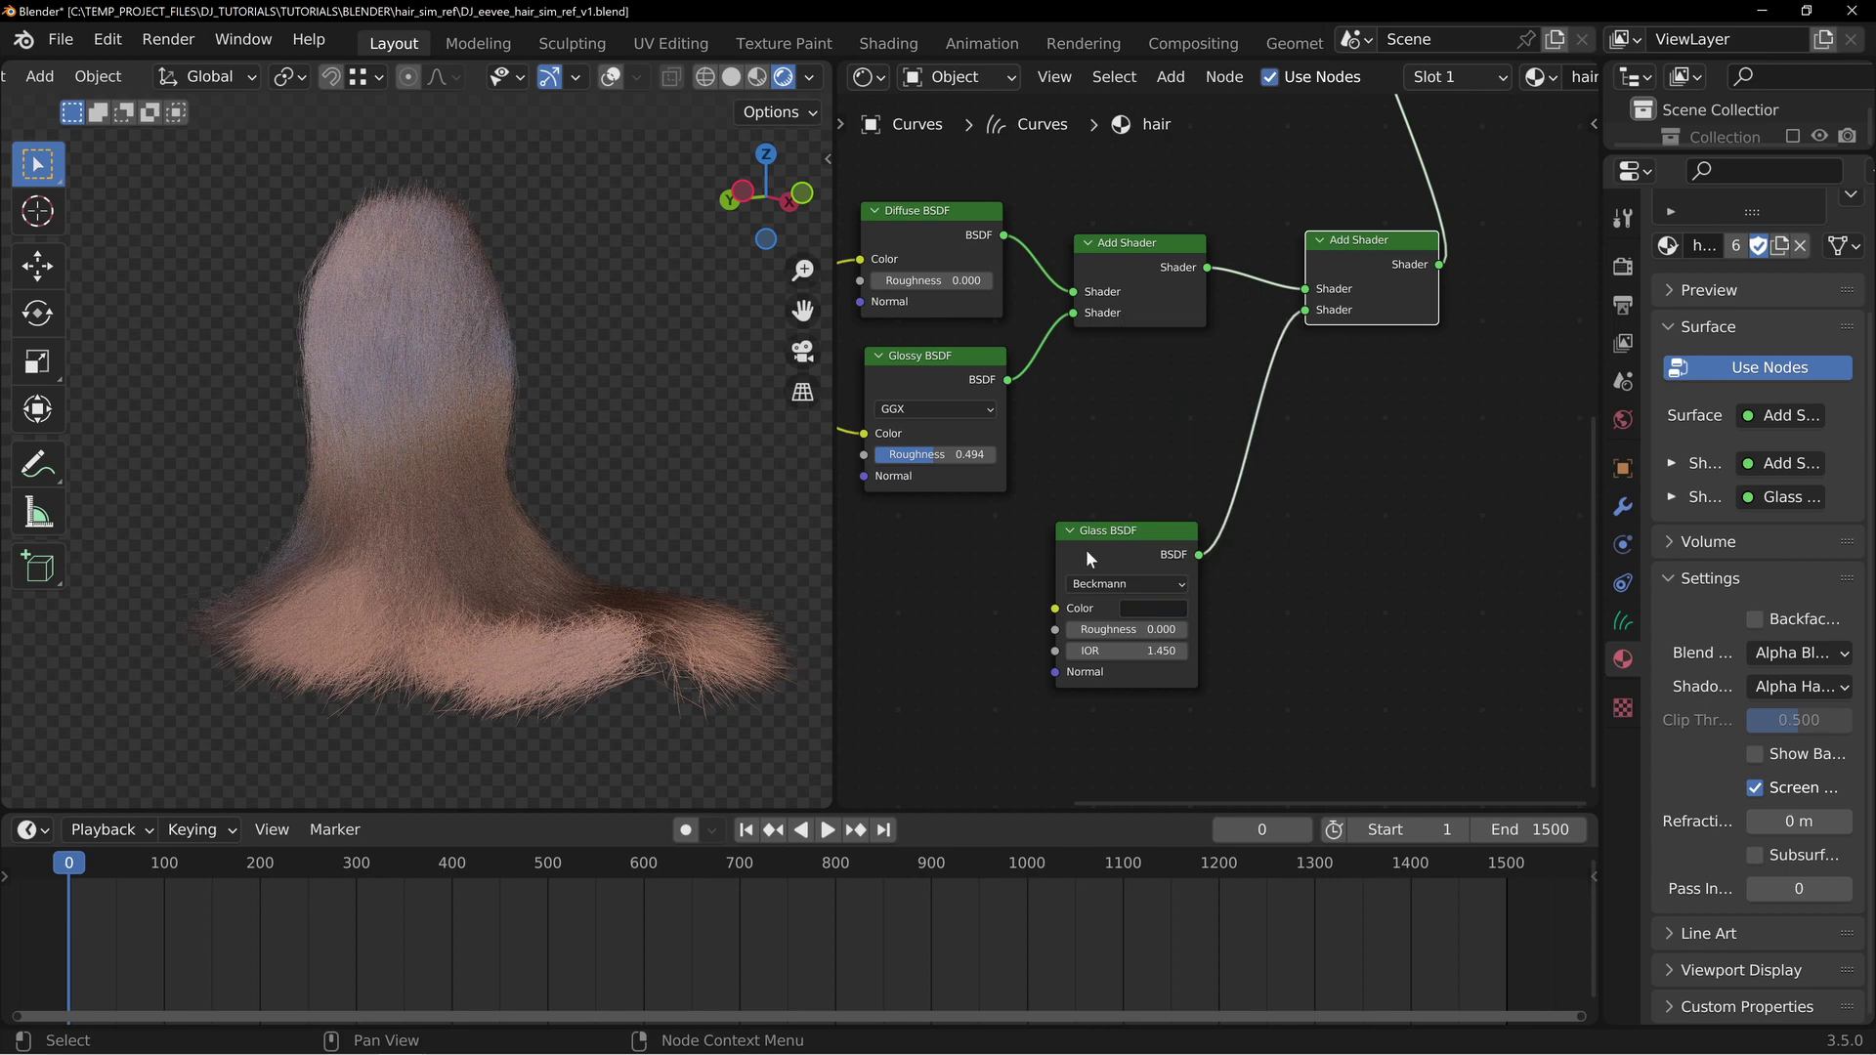
Examine the subtle glass translucence on the hair from the front, the sides and above, alongside the RGB node setup
middle_click_drag(411, 340, 462, 488)
middle_click_drag(473, 394, 453, 477)
middle_click_drag(618, 320, 567, 412)
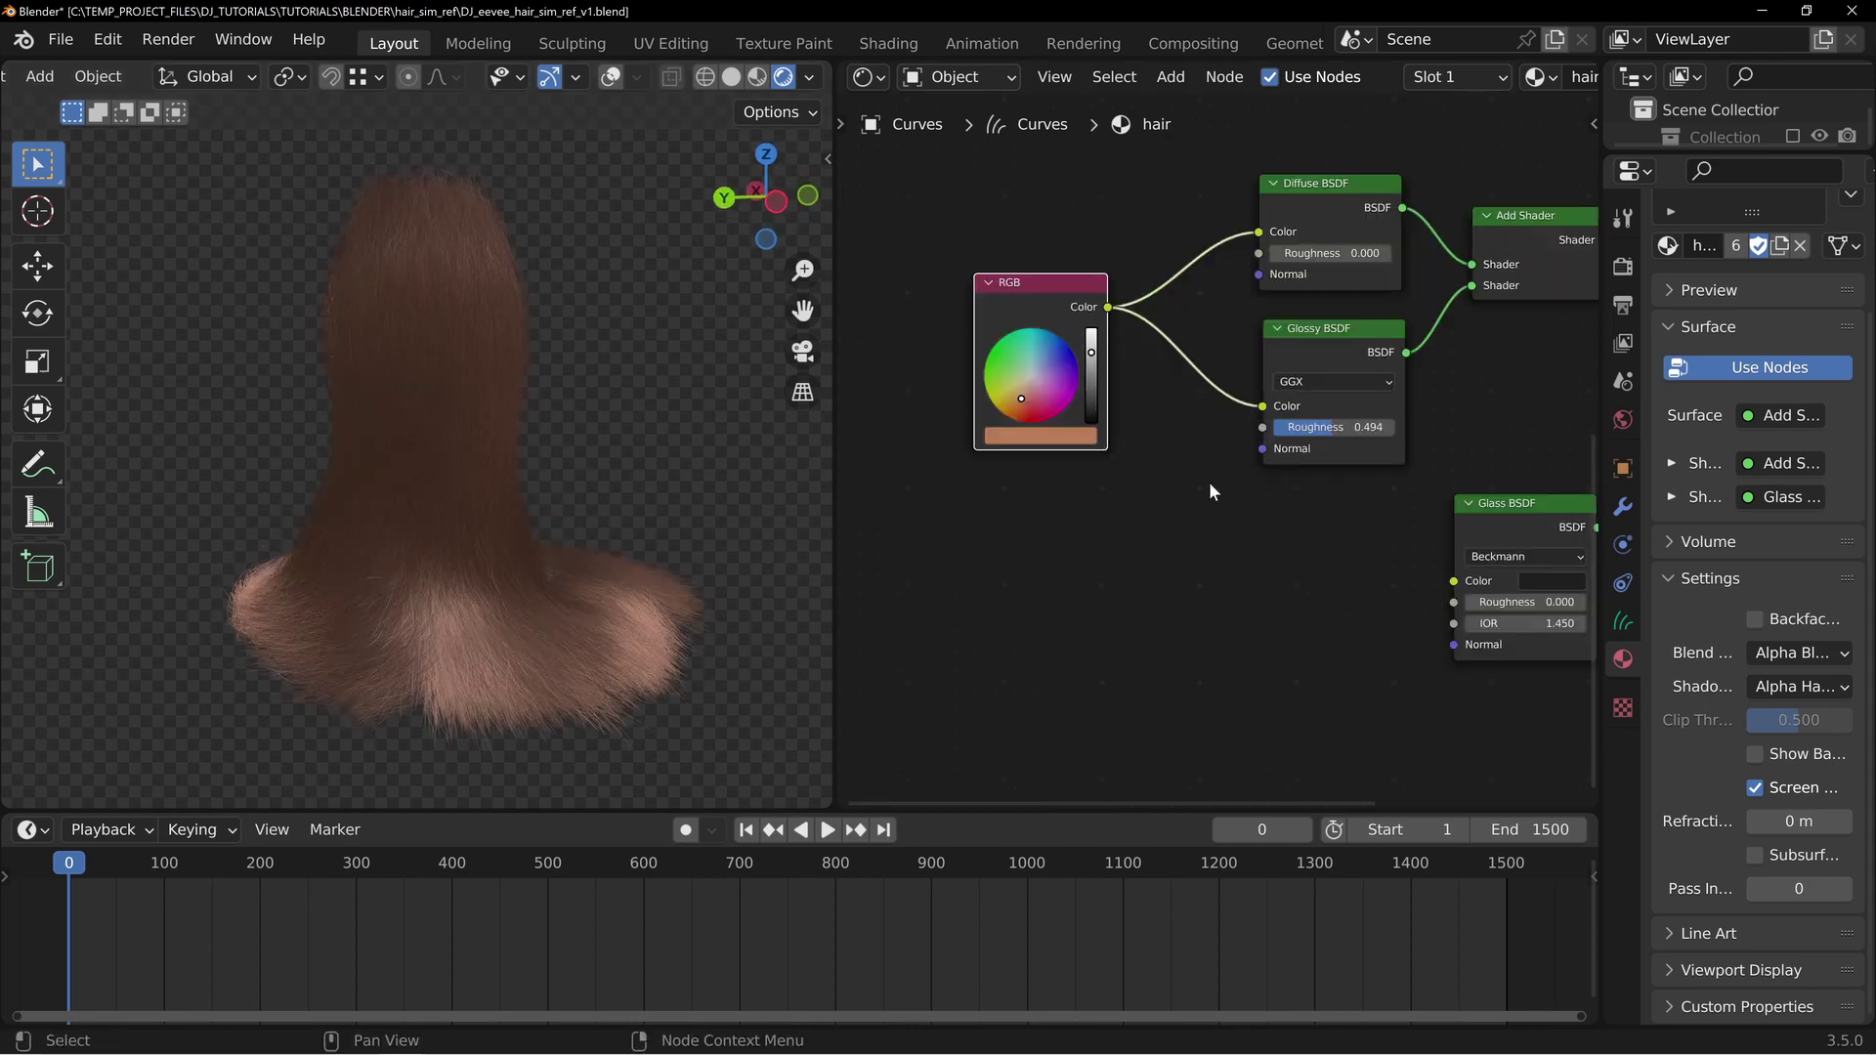
middle_click_drag(1157, 178, 1212, 268)
mouse_move(519, 494)
middle_mouse_down()
mouse_move(385, 460)
mouse_move(528, 502)
mouse_move(368, 334)
mouse_move(525, 315)
mouse_move(391, 332)
mouse_move(520, 329)
mouse_move(404, 358)
mouse_move(388, 408)
mouse_move(409, 268)
mouse_move(453, 318)
mouse_move(422, 348)
middle_mouse_up()
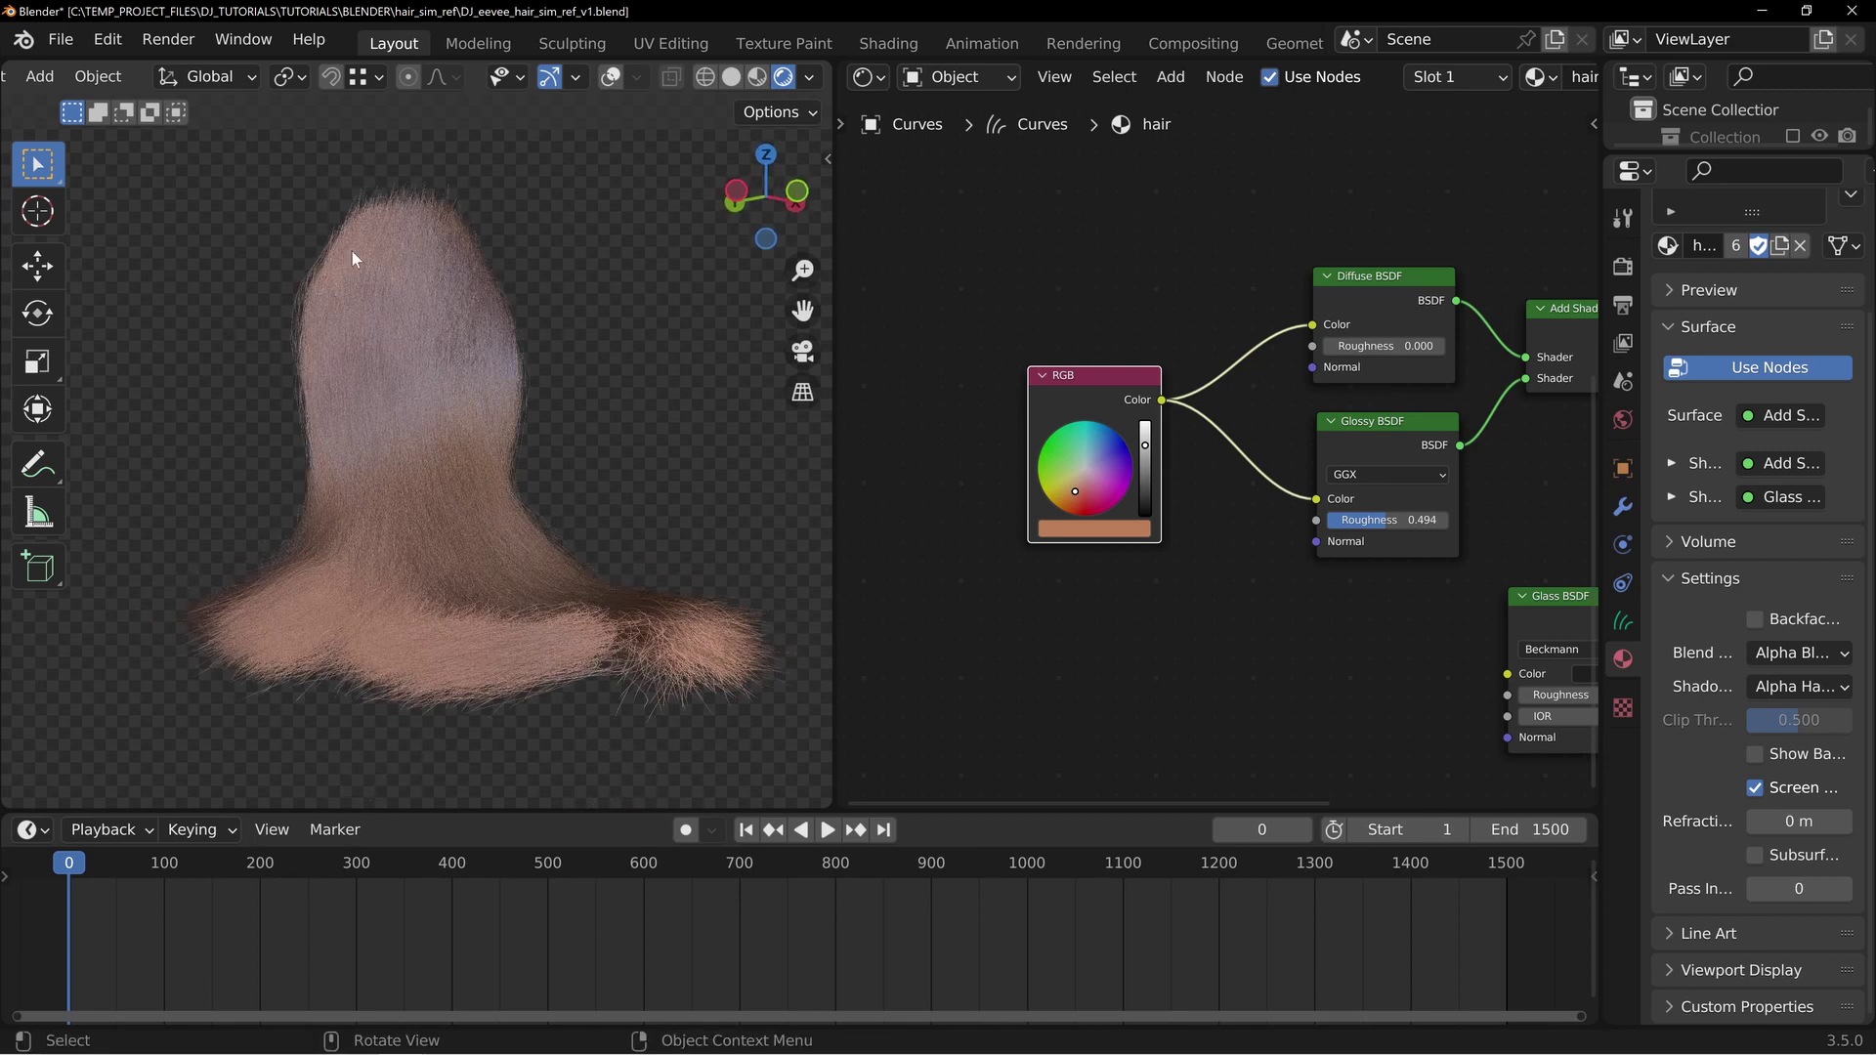
middle_click_drag(1108, 557, 1235, 471)
middle_click_drag(444, 385, 565, 333)
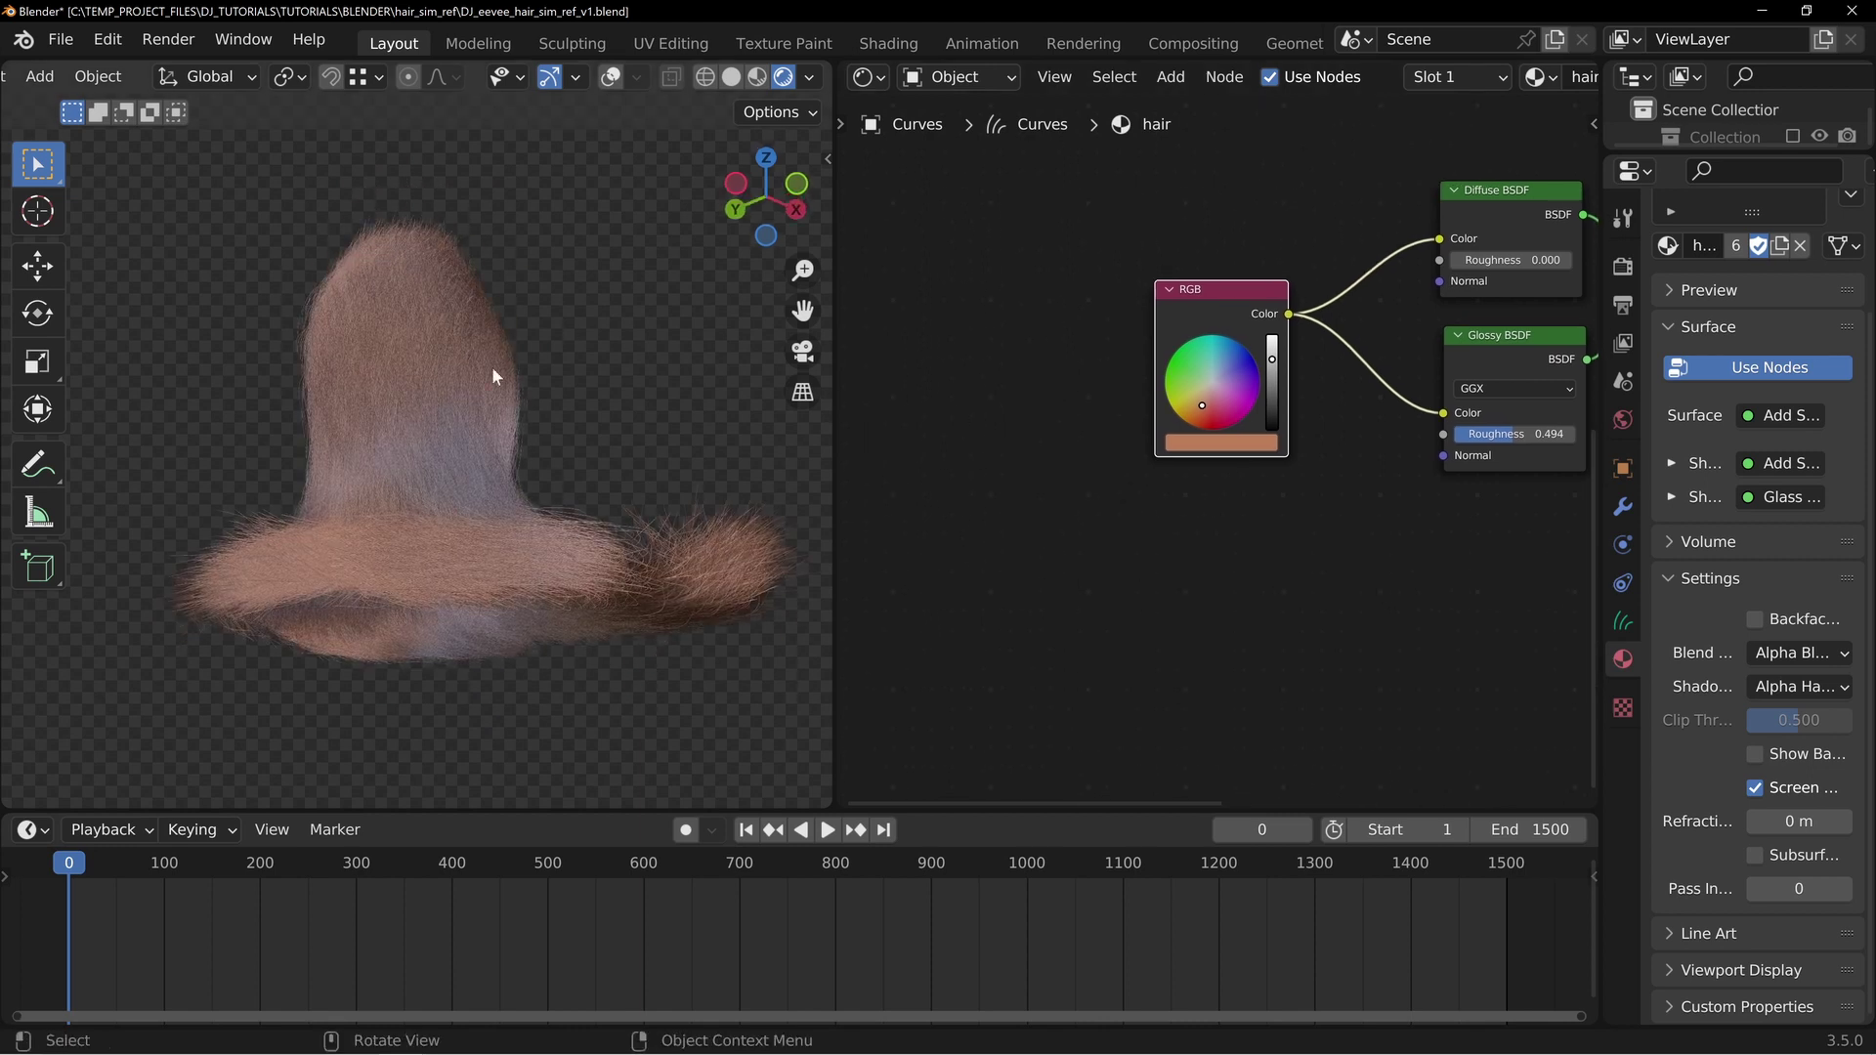
mouse_move(491, 344)
middle_mouse_down()
mouse_move(406, 314)
mouse_move(321, 330)
middle_mouse_up()
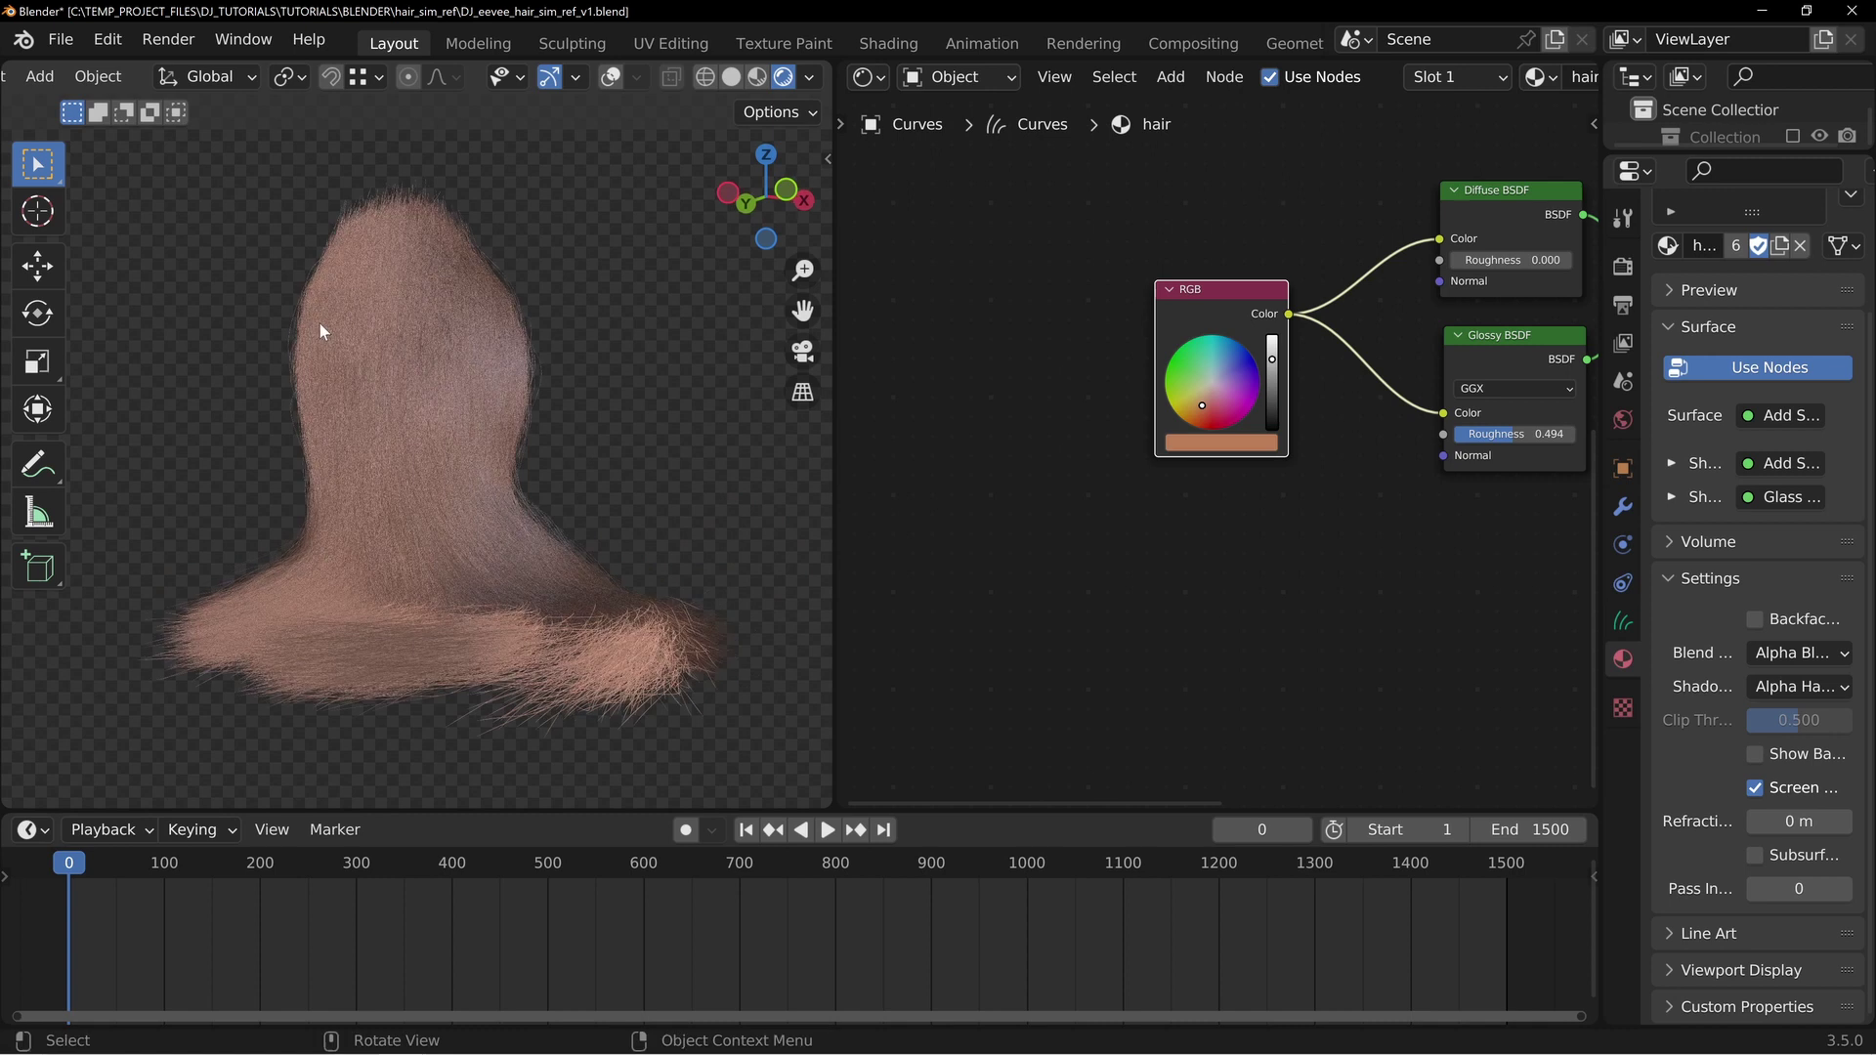
mouse_move(280, 501)
middle_mouse_down()
mouse_move(280, 377)
mouse_move(407, 566)
mouse_move(416, 431)
middle_mouse_up()
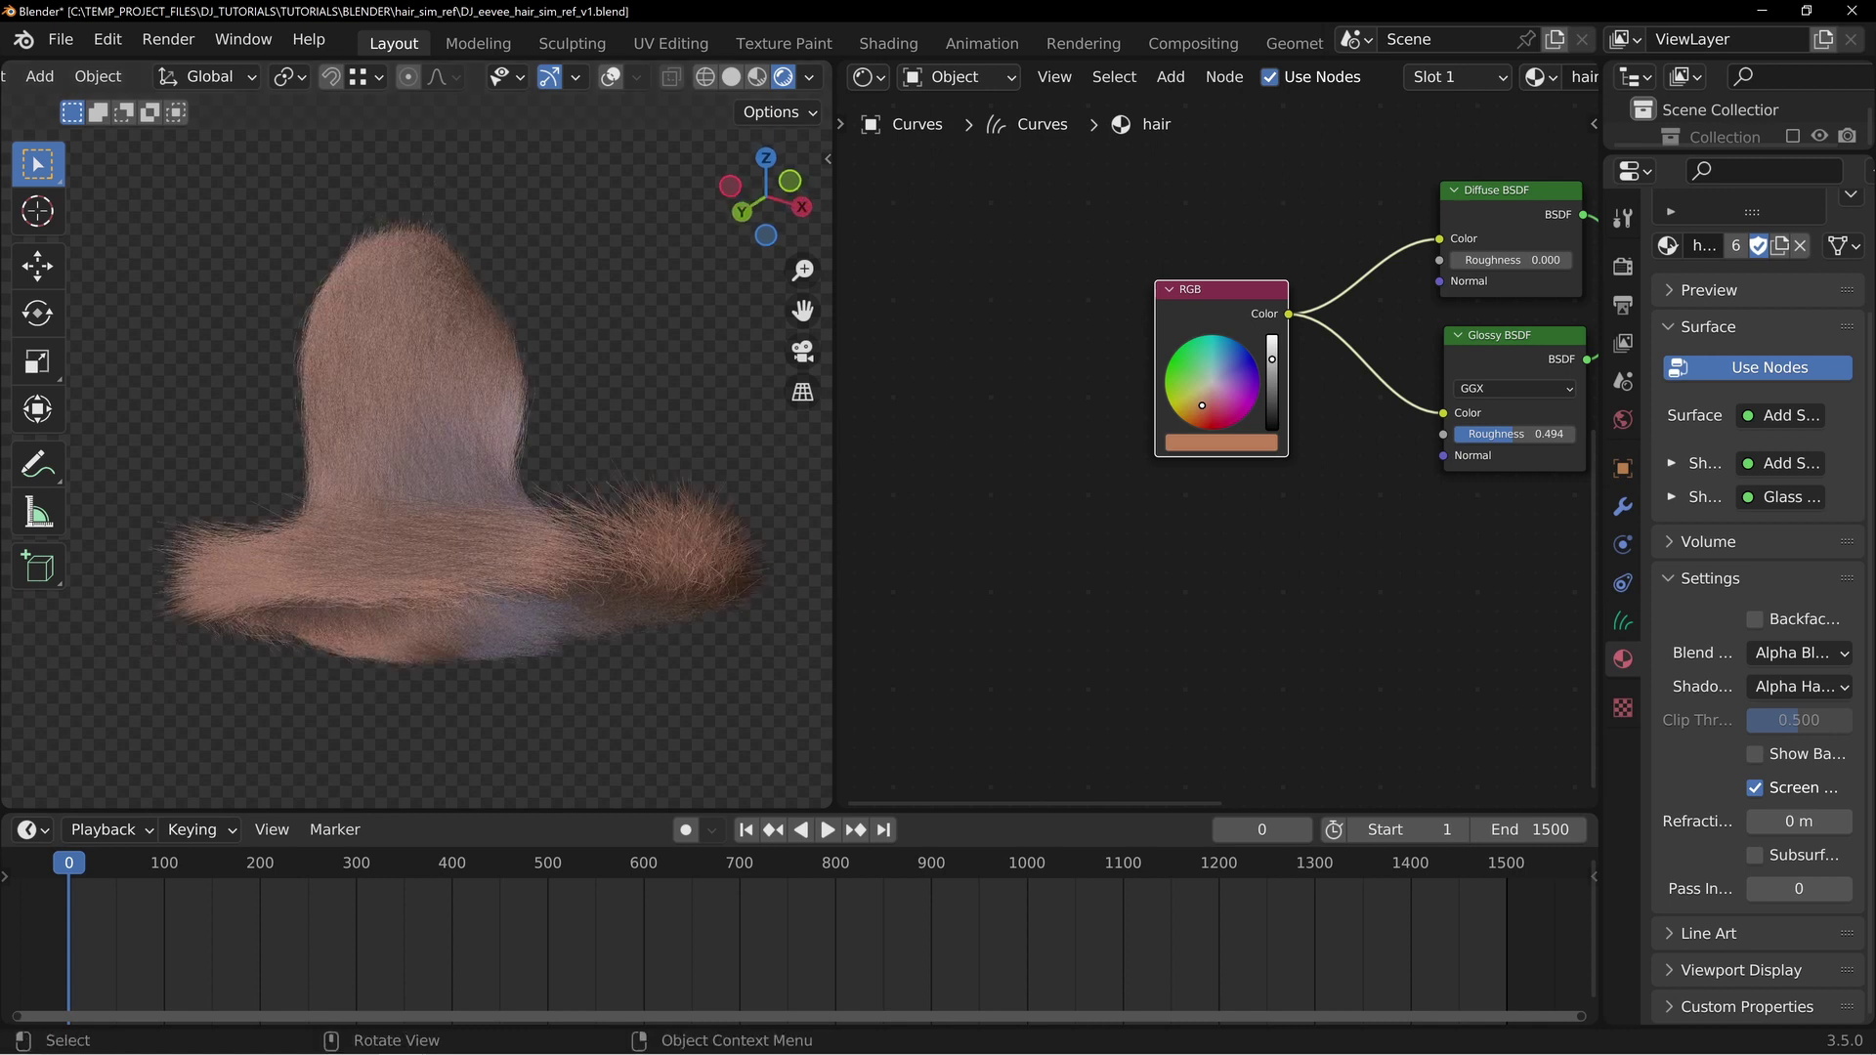
Add a Curves Info node in the empty space before the RGB node
middle_click_drag(1169, 468, 1274, 501)
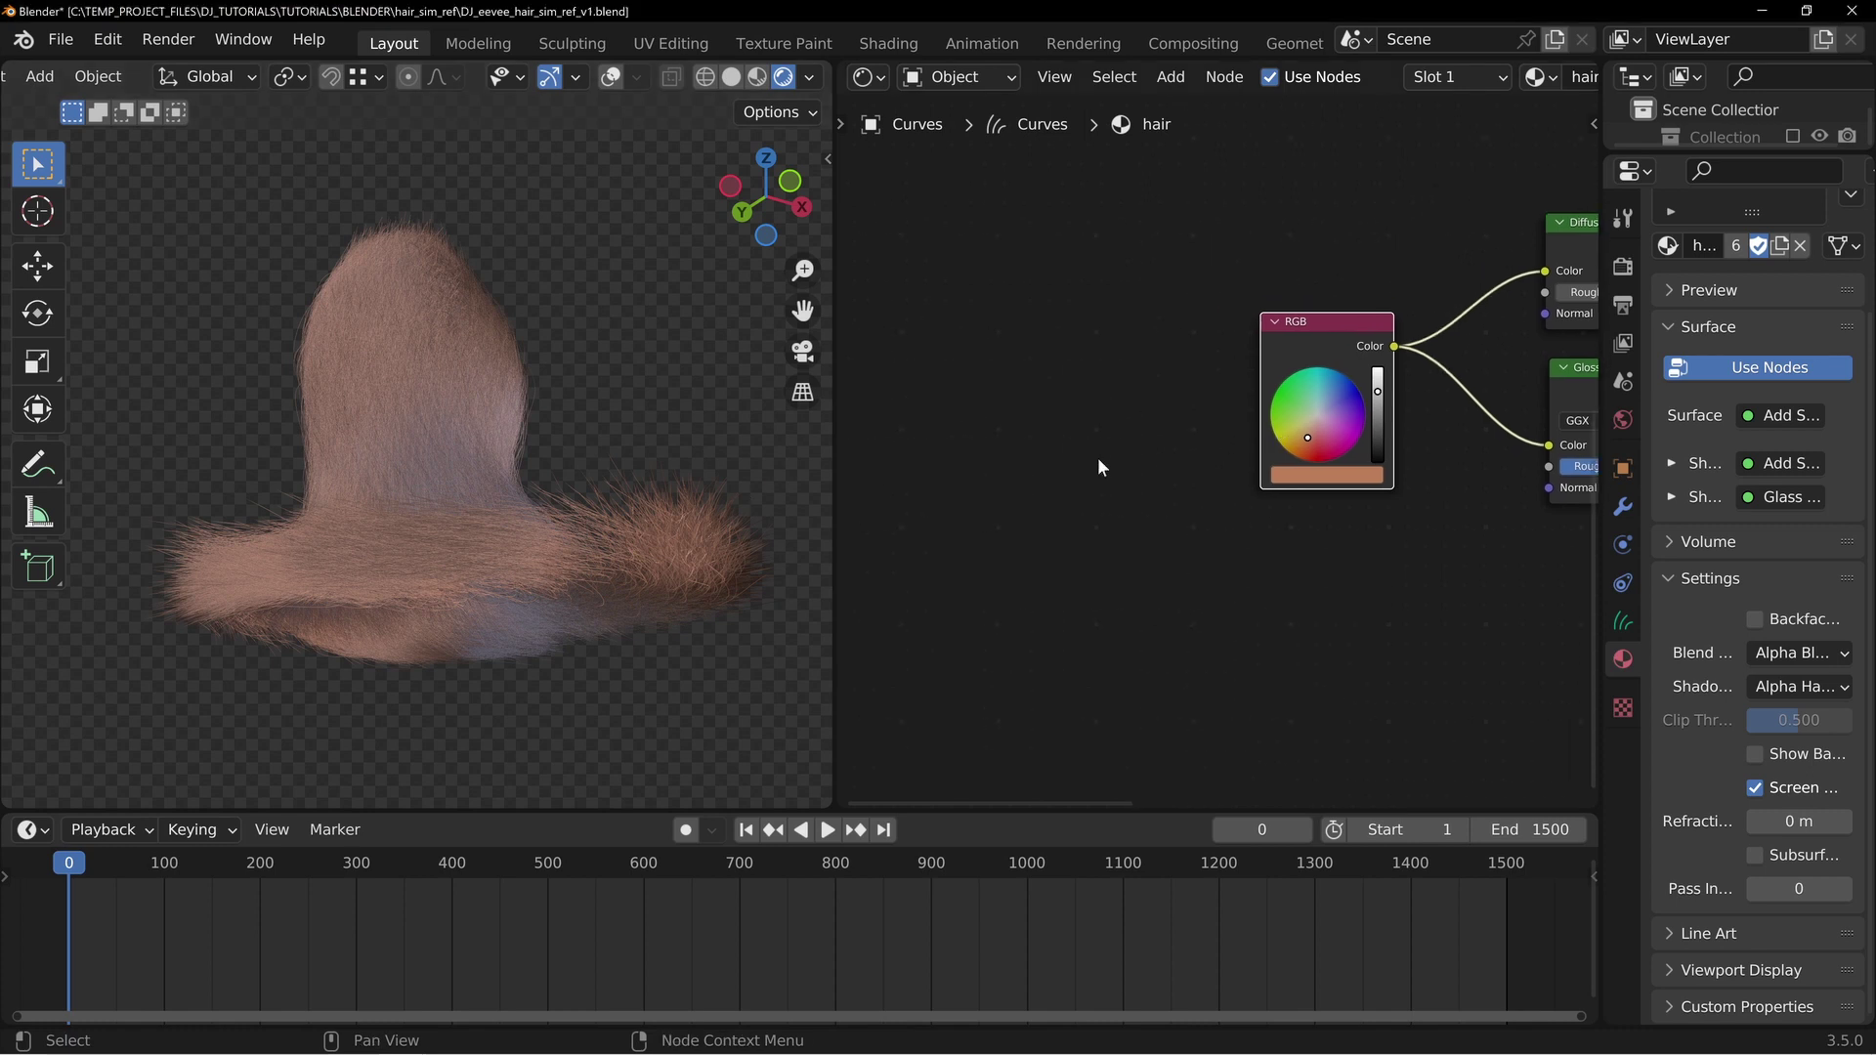
middle_click_drag(1177, 437, 944, 485)
scroll(1106, 467, "down", 3)
key("shift+a")
left_click(883, 393)
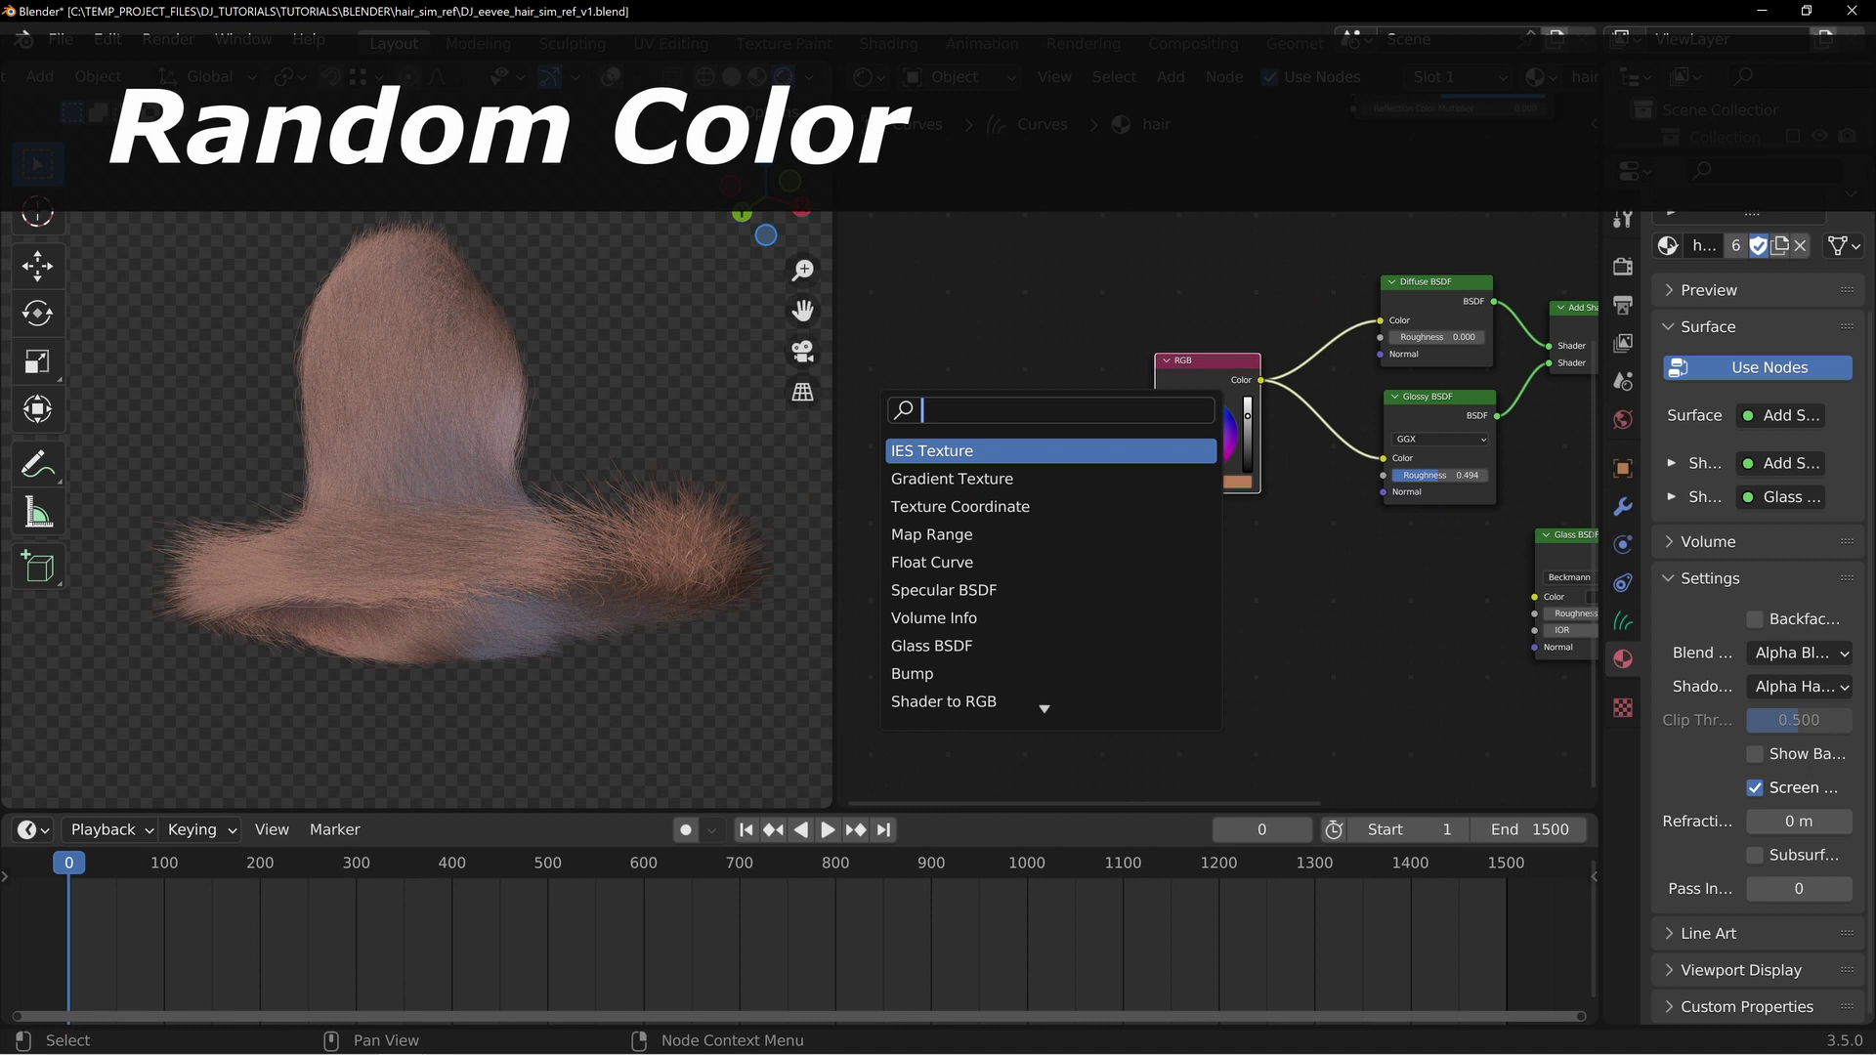
type("curve")
key("Down")
key("Down")
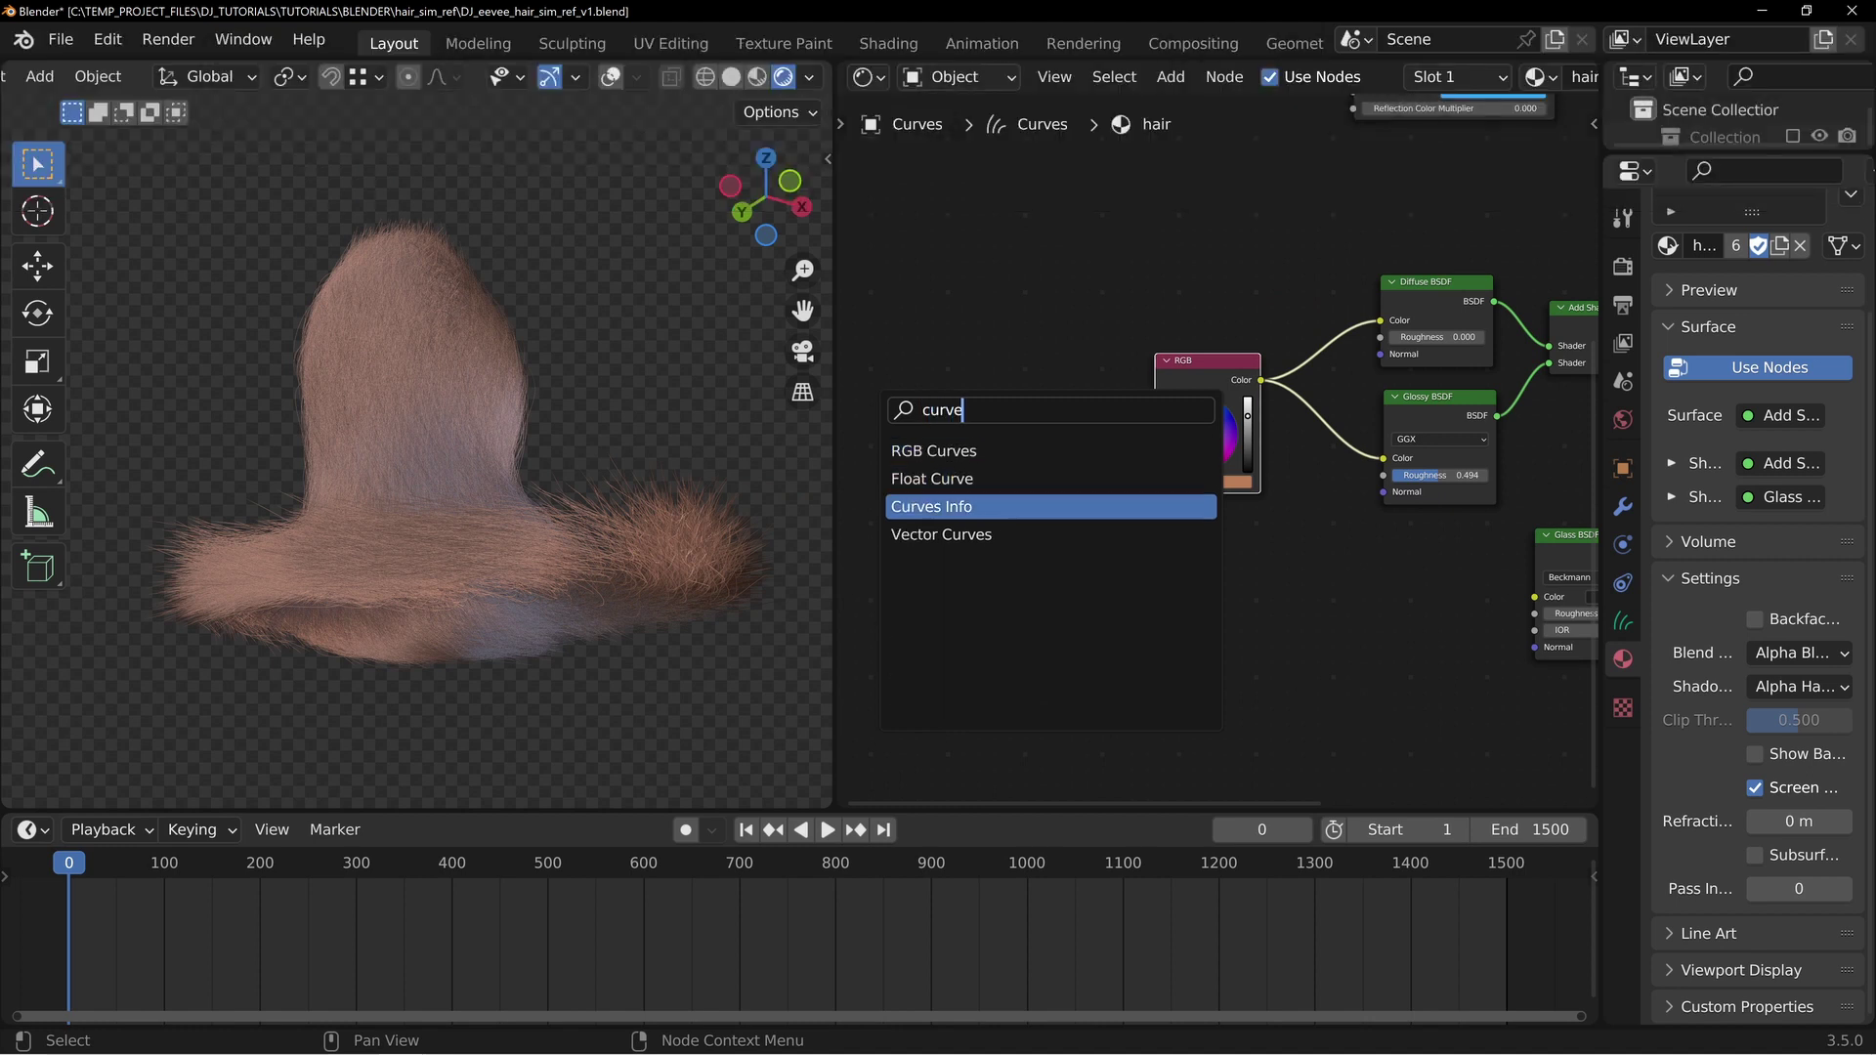
key("Return")
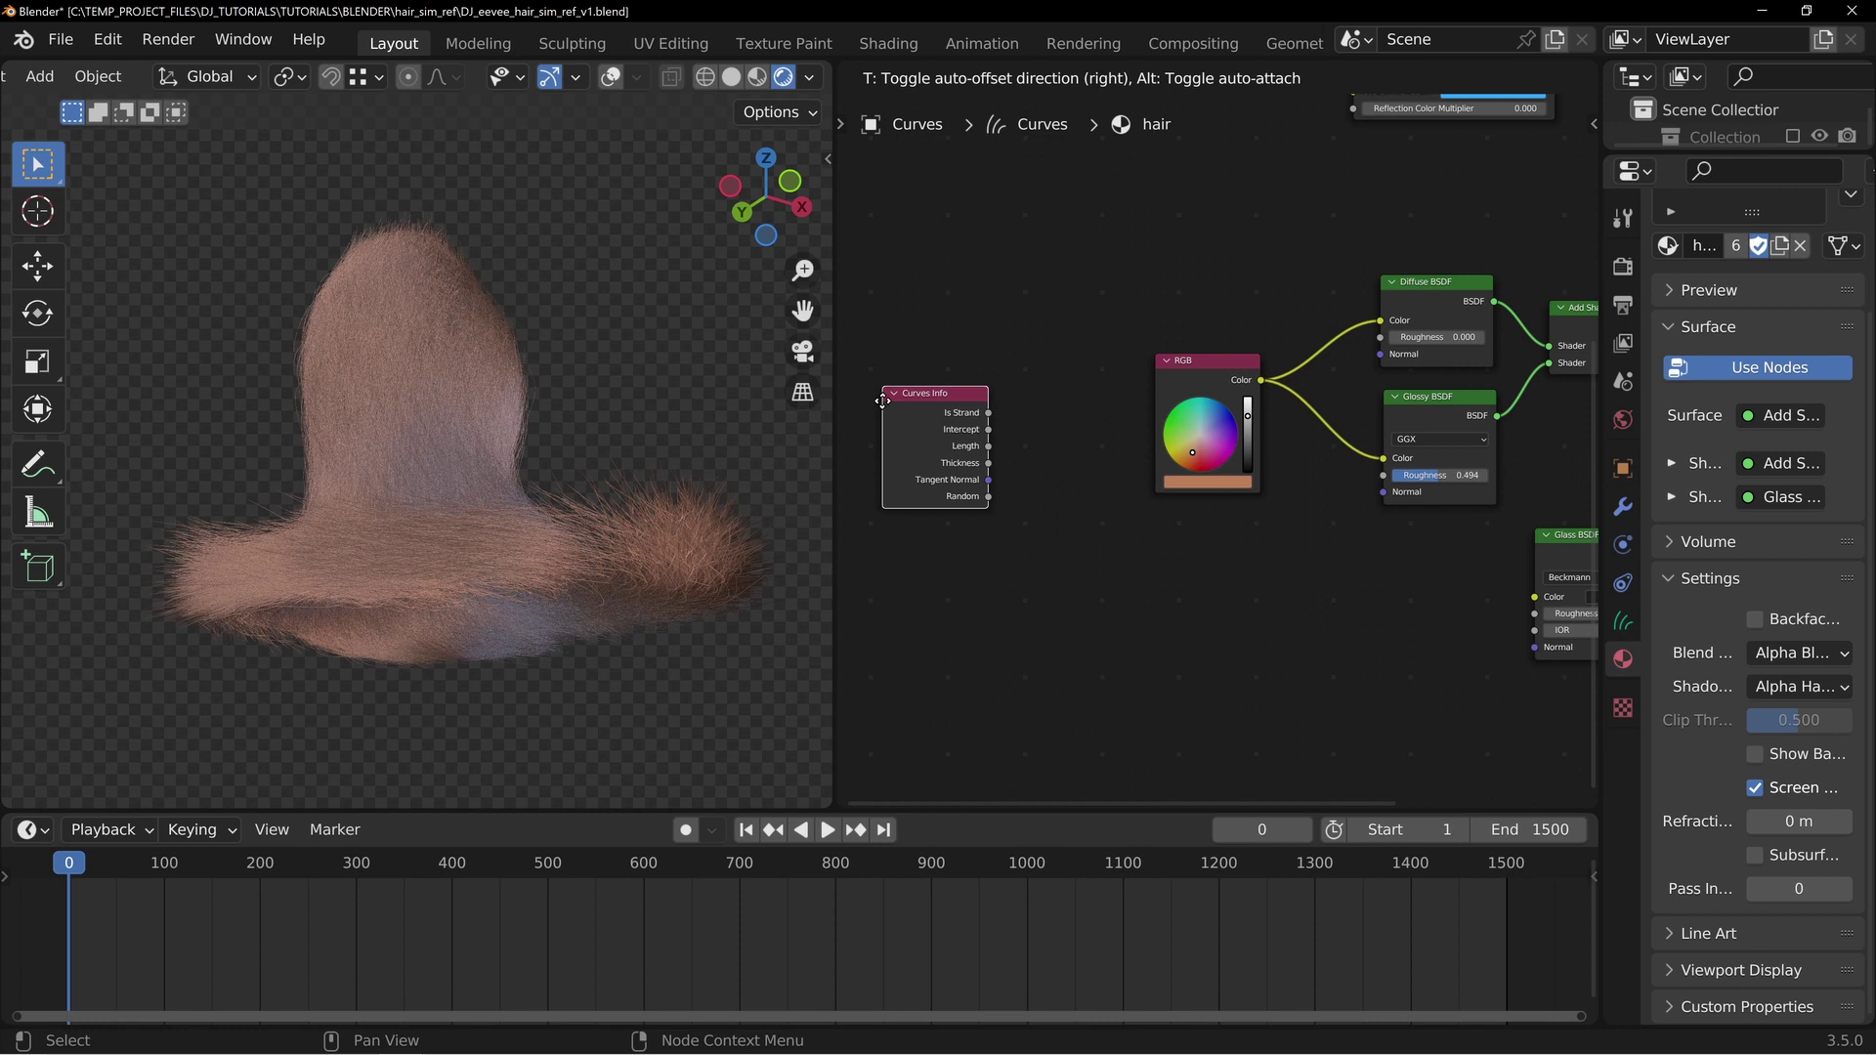
left_click(934, 366)
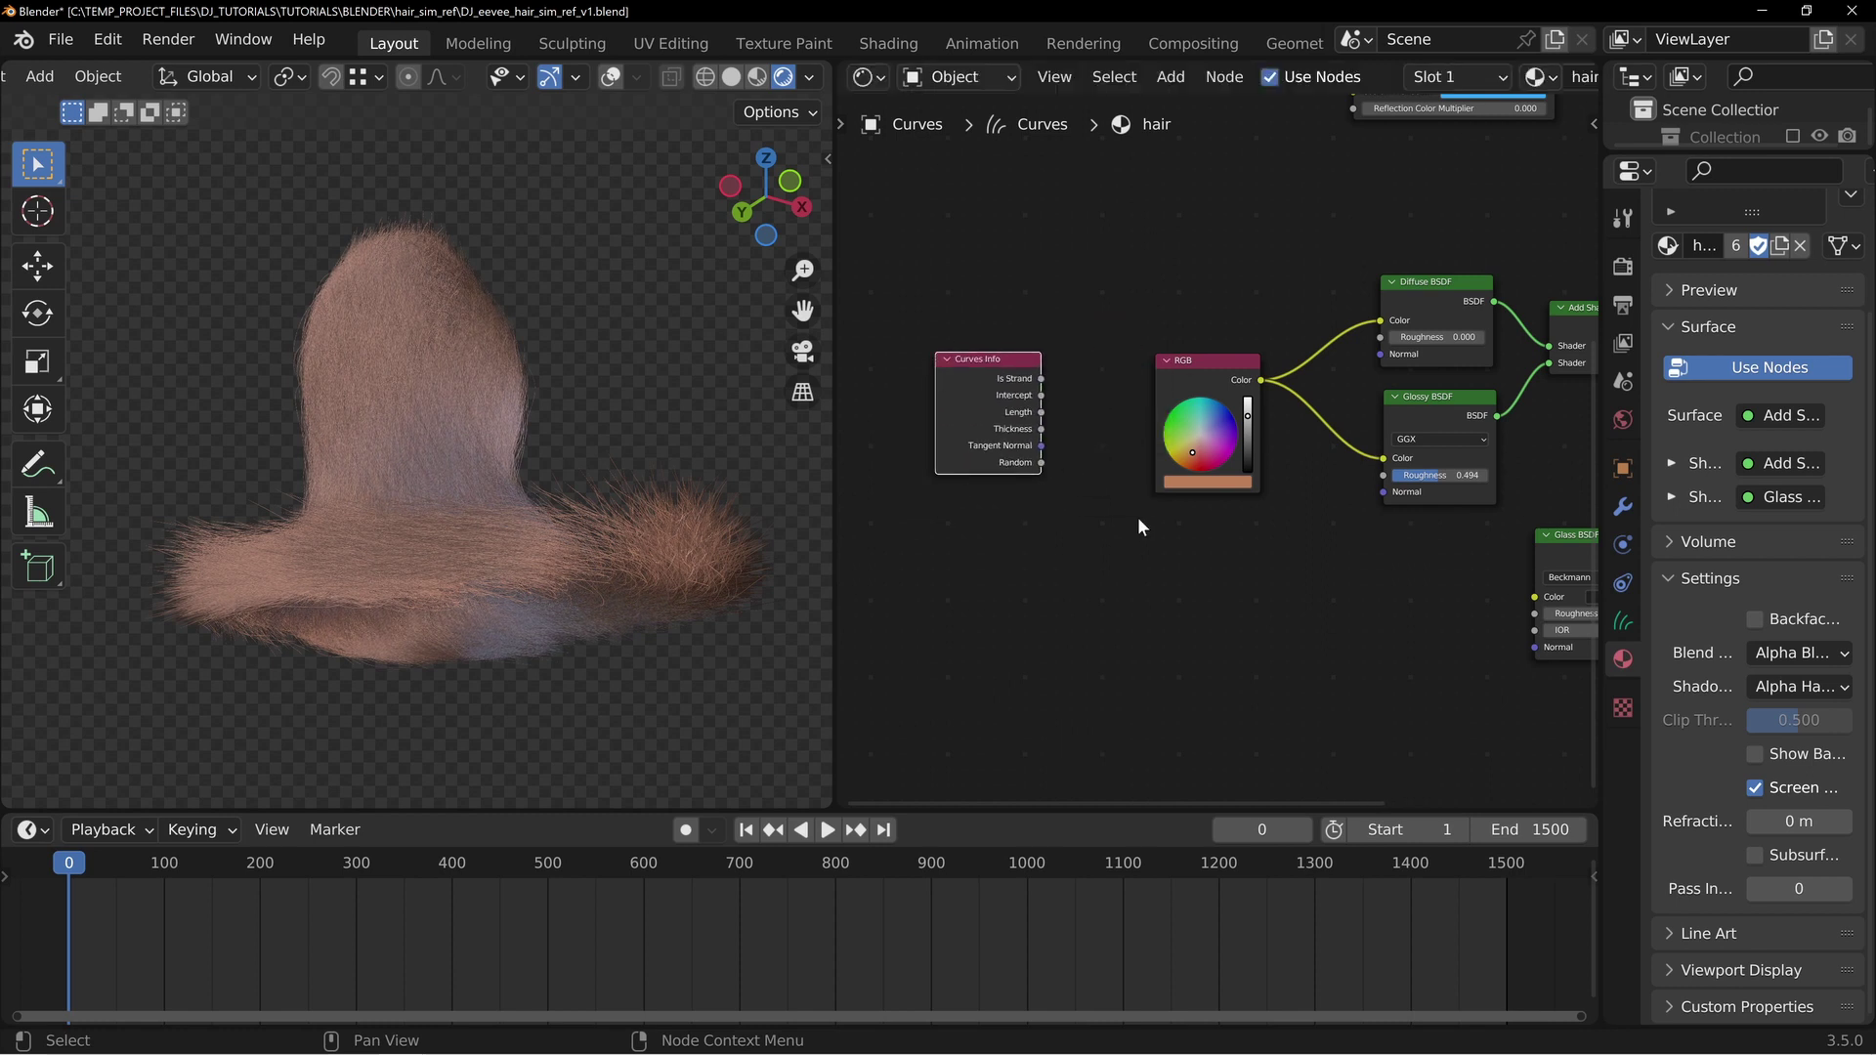
Move the Curves Info node further away from the RGB node to leave space between them
key("shift+a")
mouse_move(987, 357)
left_mouse_down()
mouse_move(1004, 327)
mouse_move(978, 322)
left_mouse_up()
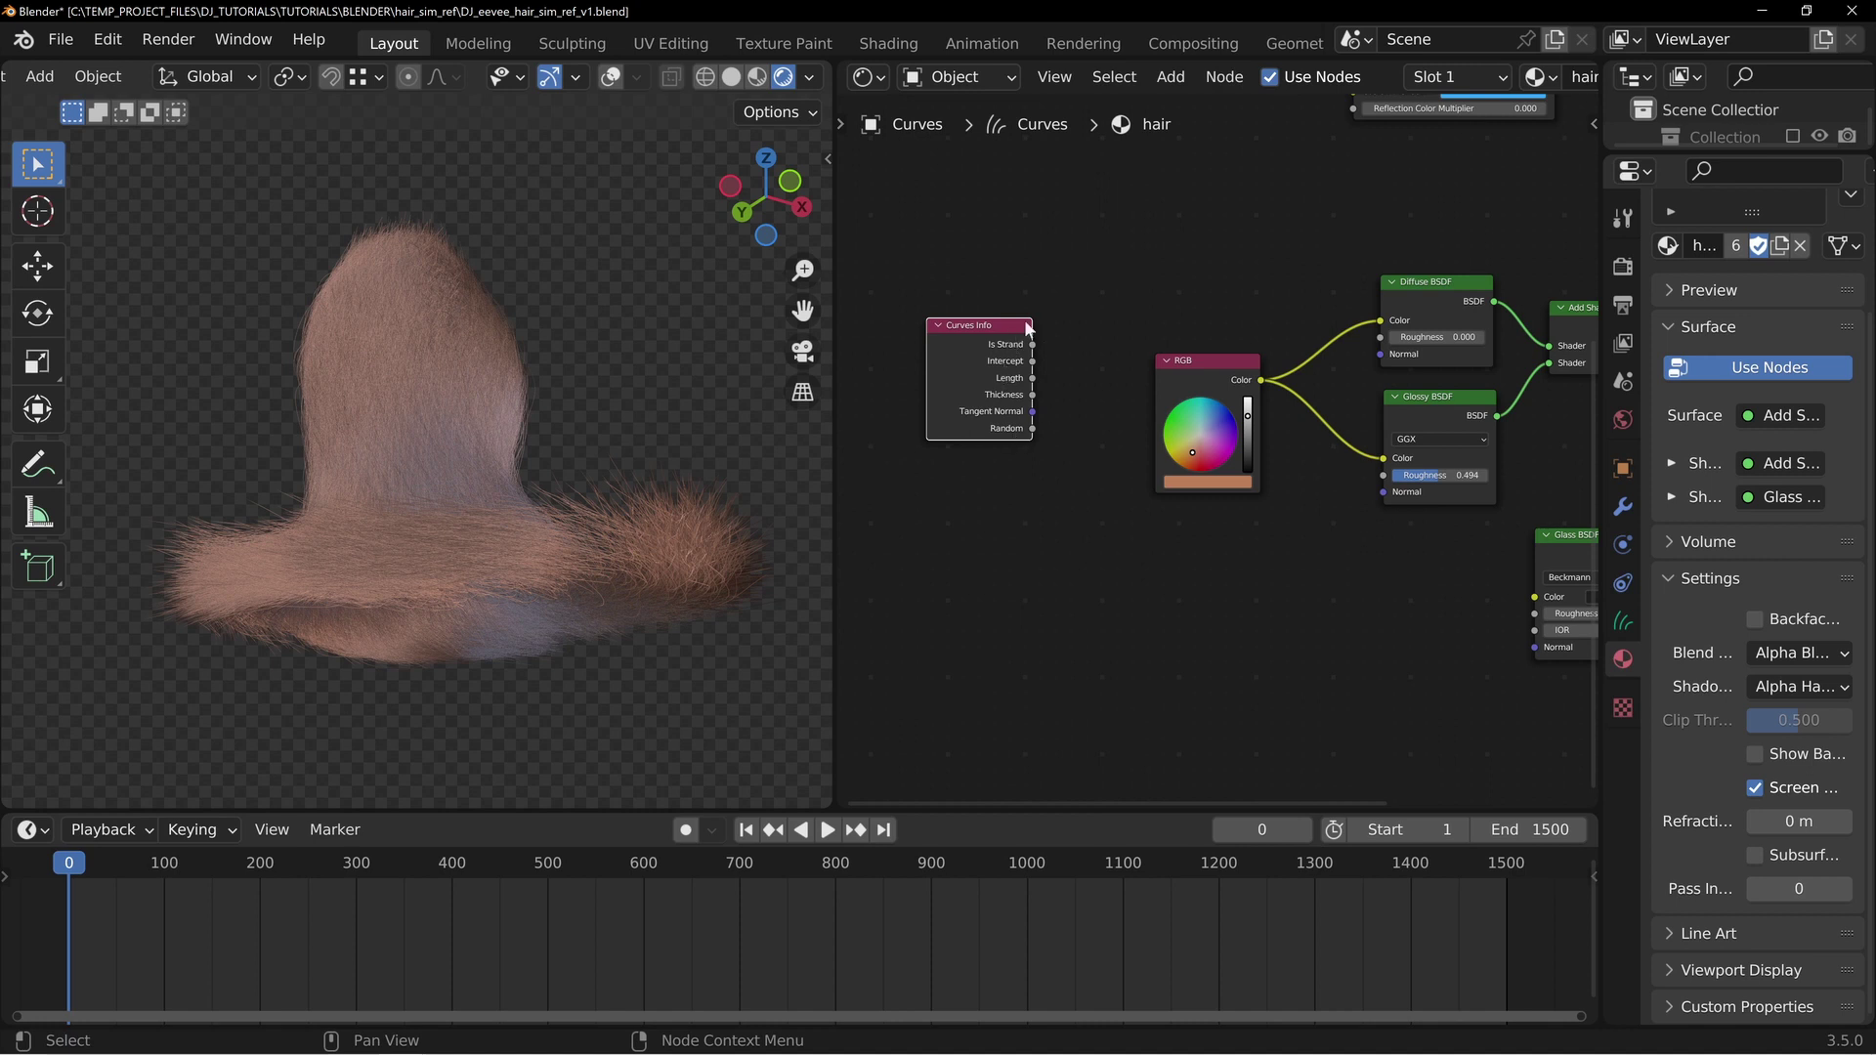
middle_click_drag(1114, 432, 1102, 367)
left_click_drag(956, 296, 928, 390)
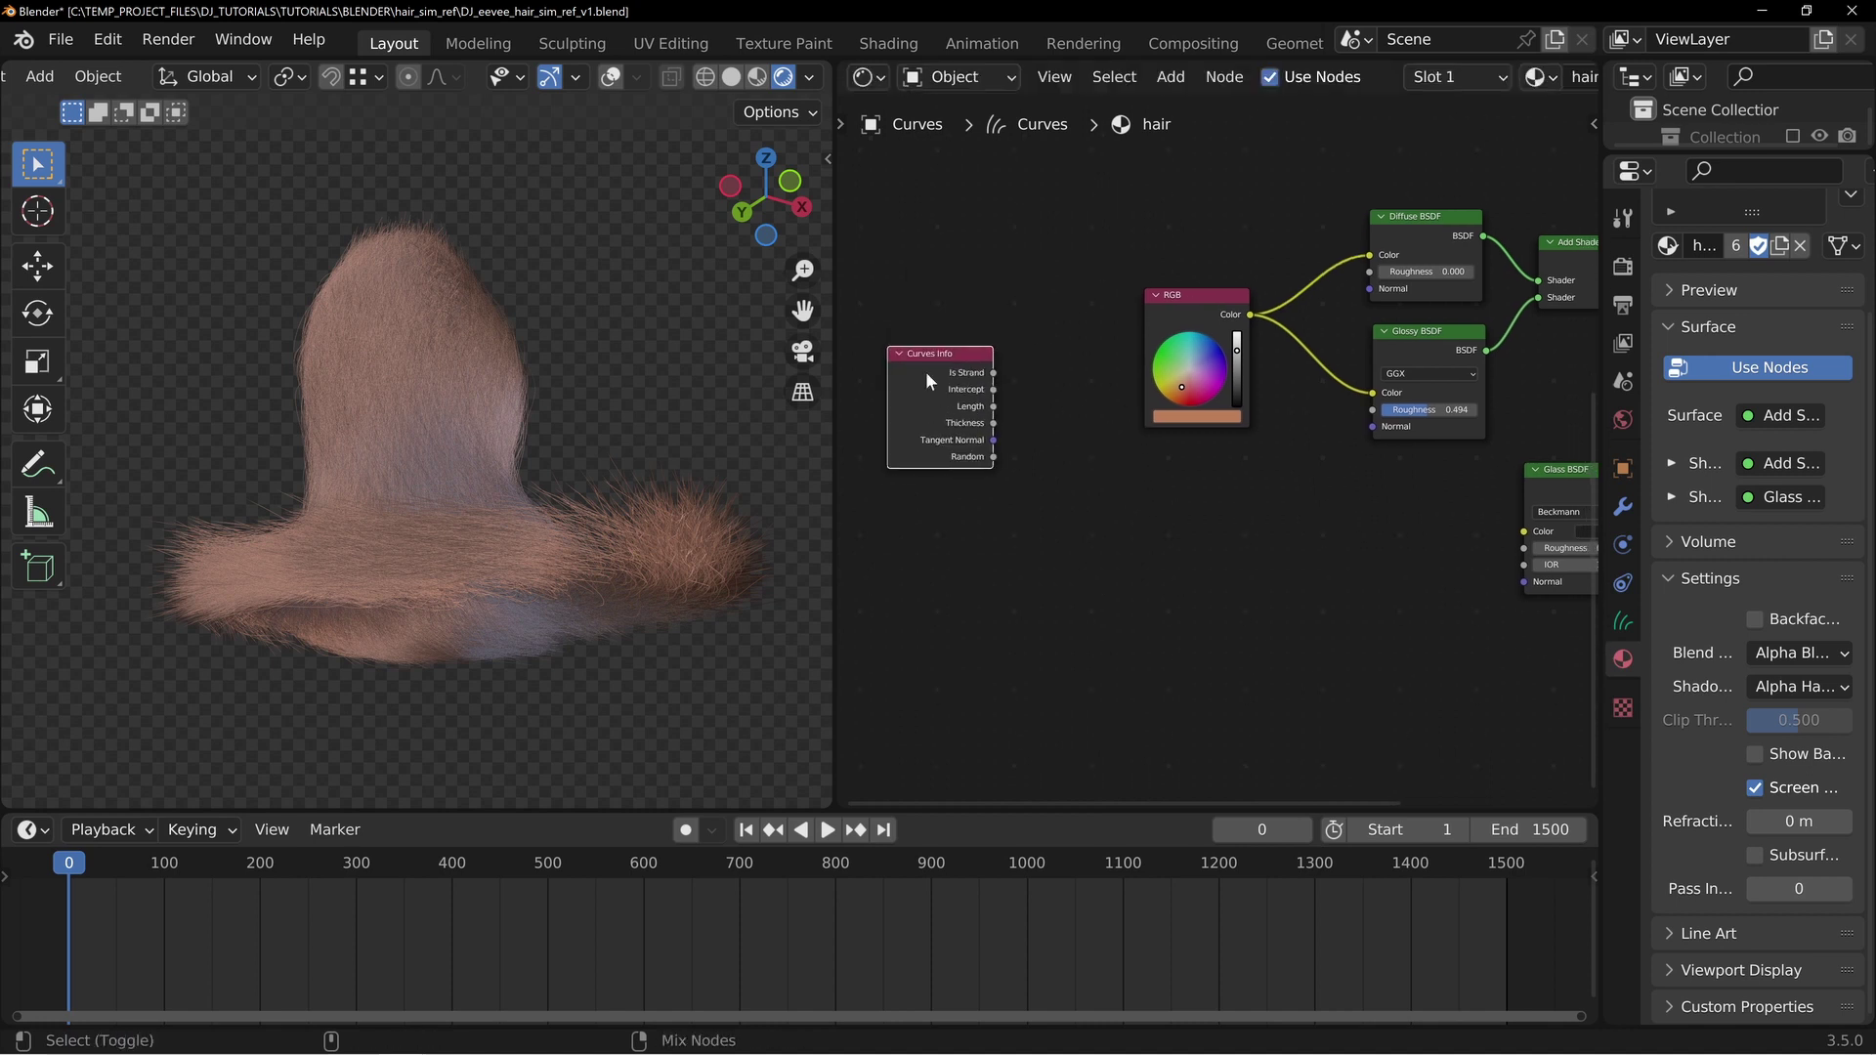
Preview the Random output of the Curves Info node on the hair and inspect the strands up close
left_click(924, 368, "ctrl+shift")
left_click(926, 373, "ctrl+shift")
left_click(993, 457, "ctrl+shift")
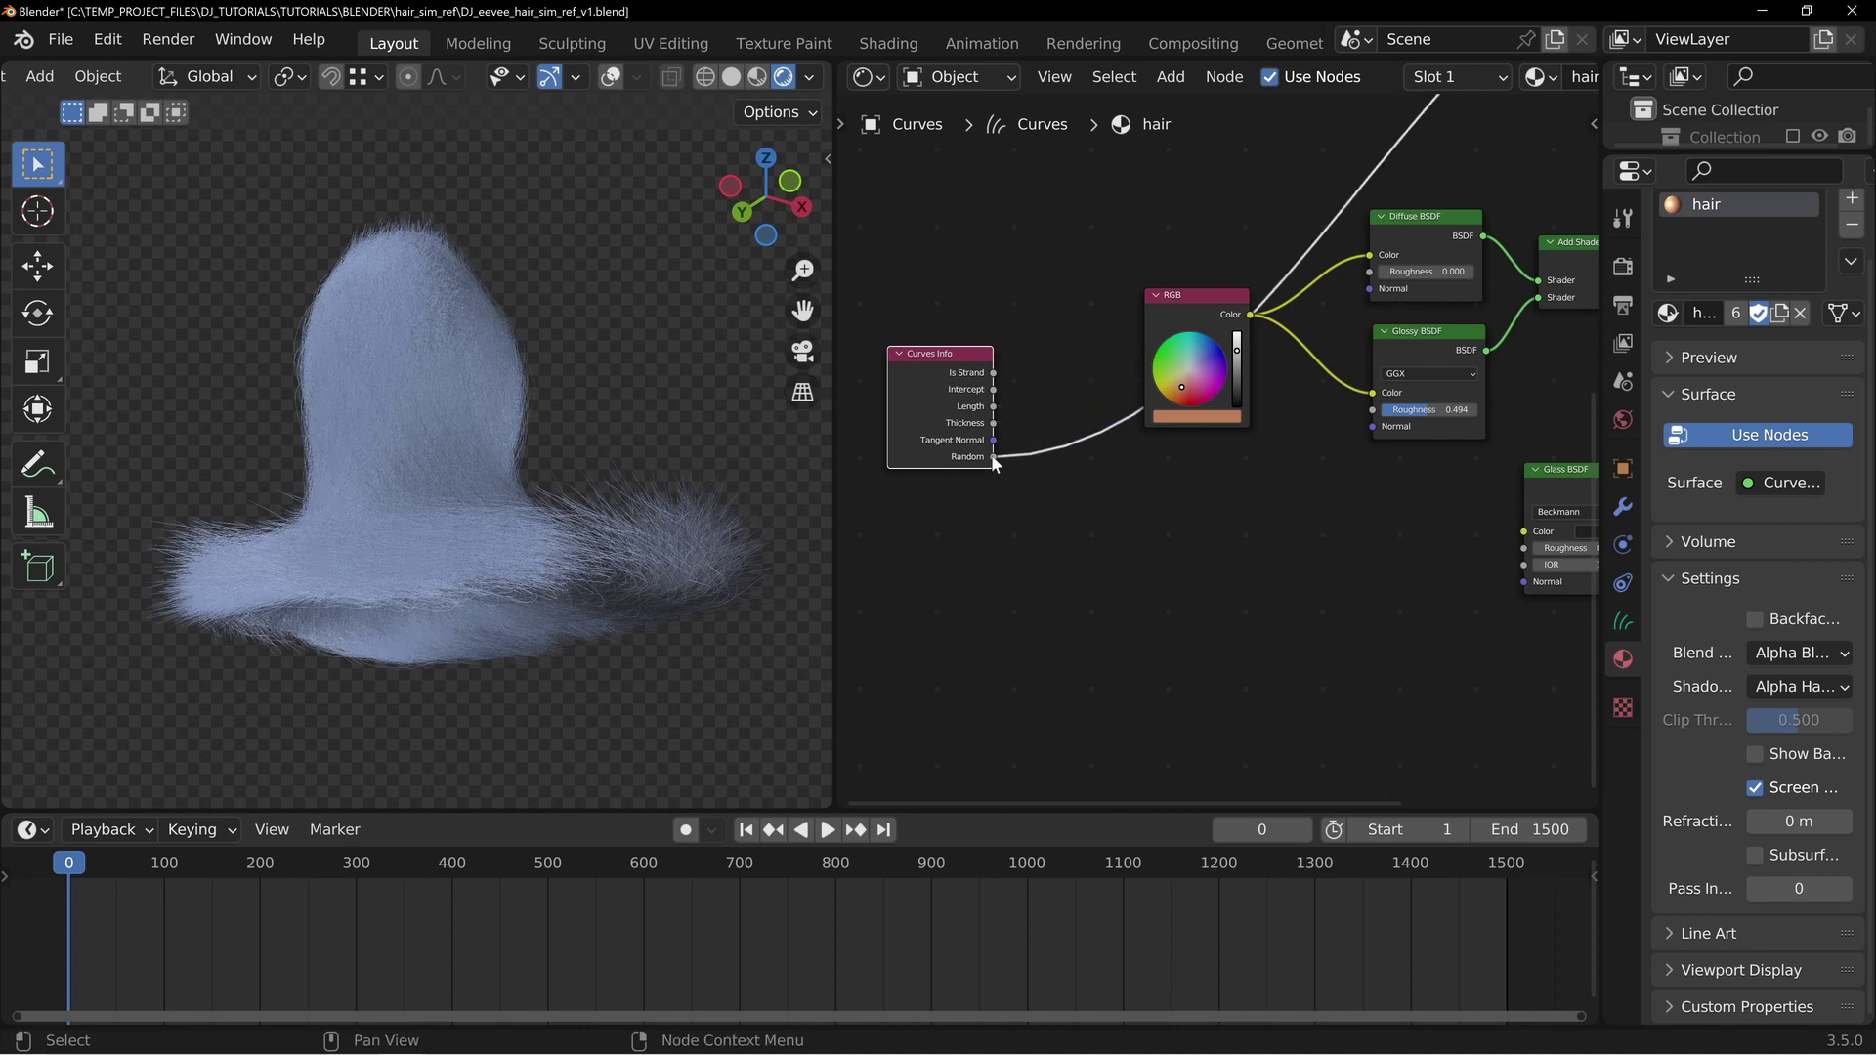
scroll(517, 566, "up", 3)
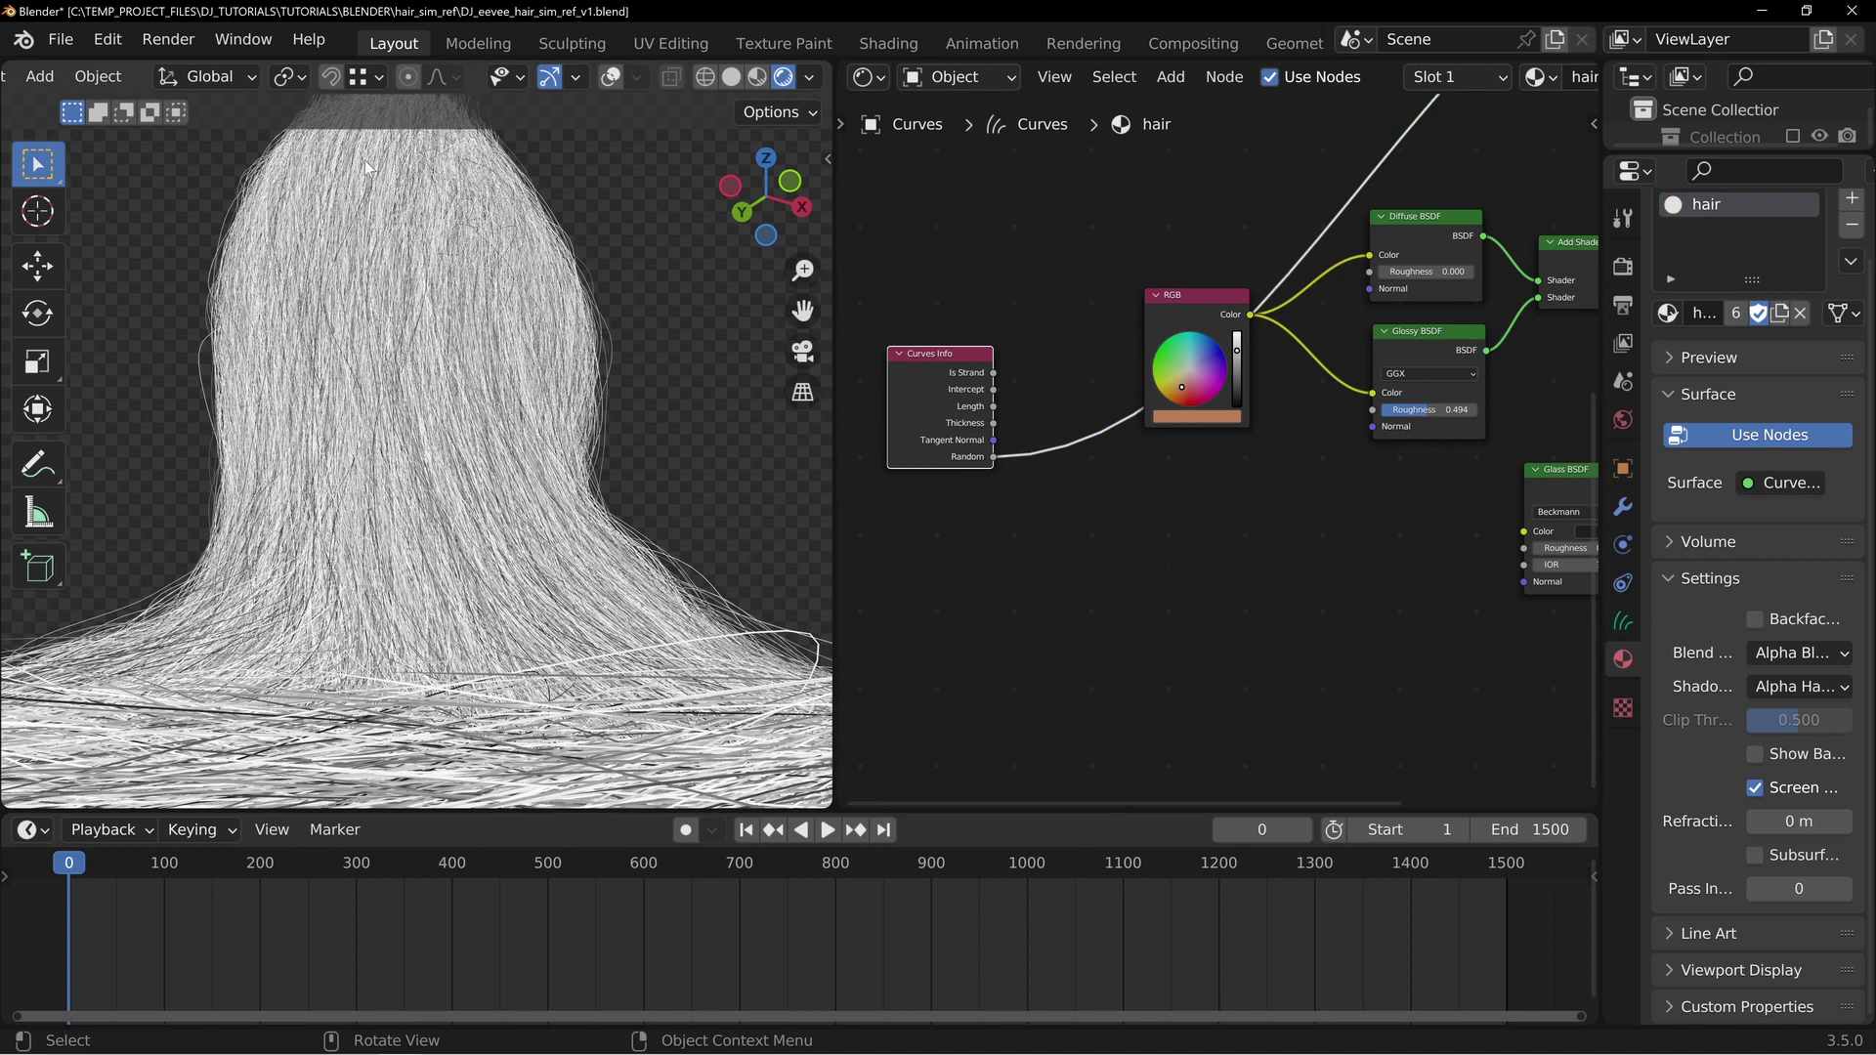
Add a Mix Color node between the RGB node and the shader nodes
scroll(441, 703, "up", 3)
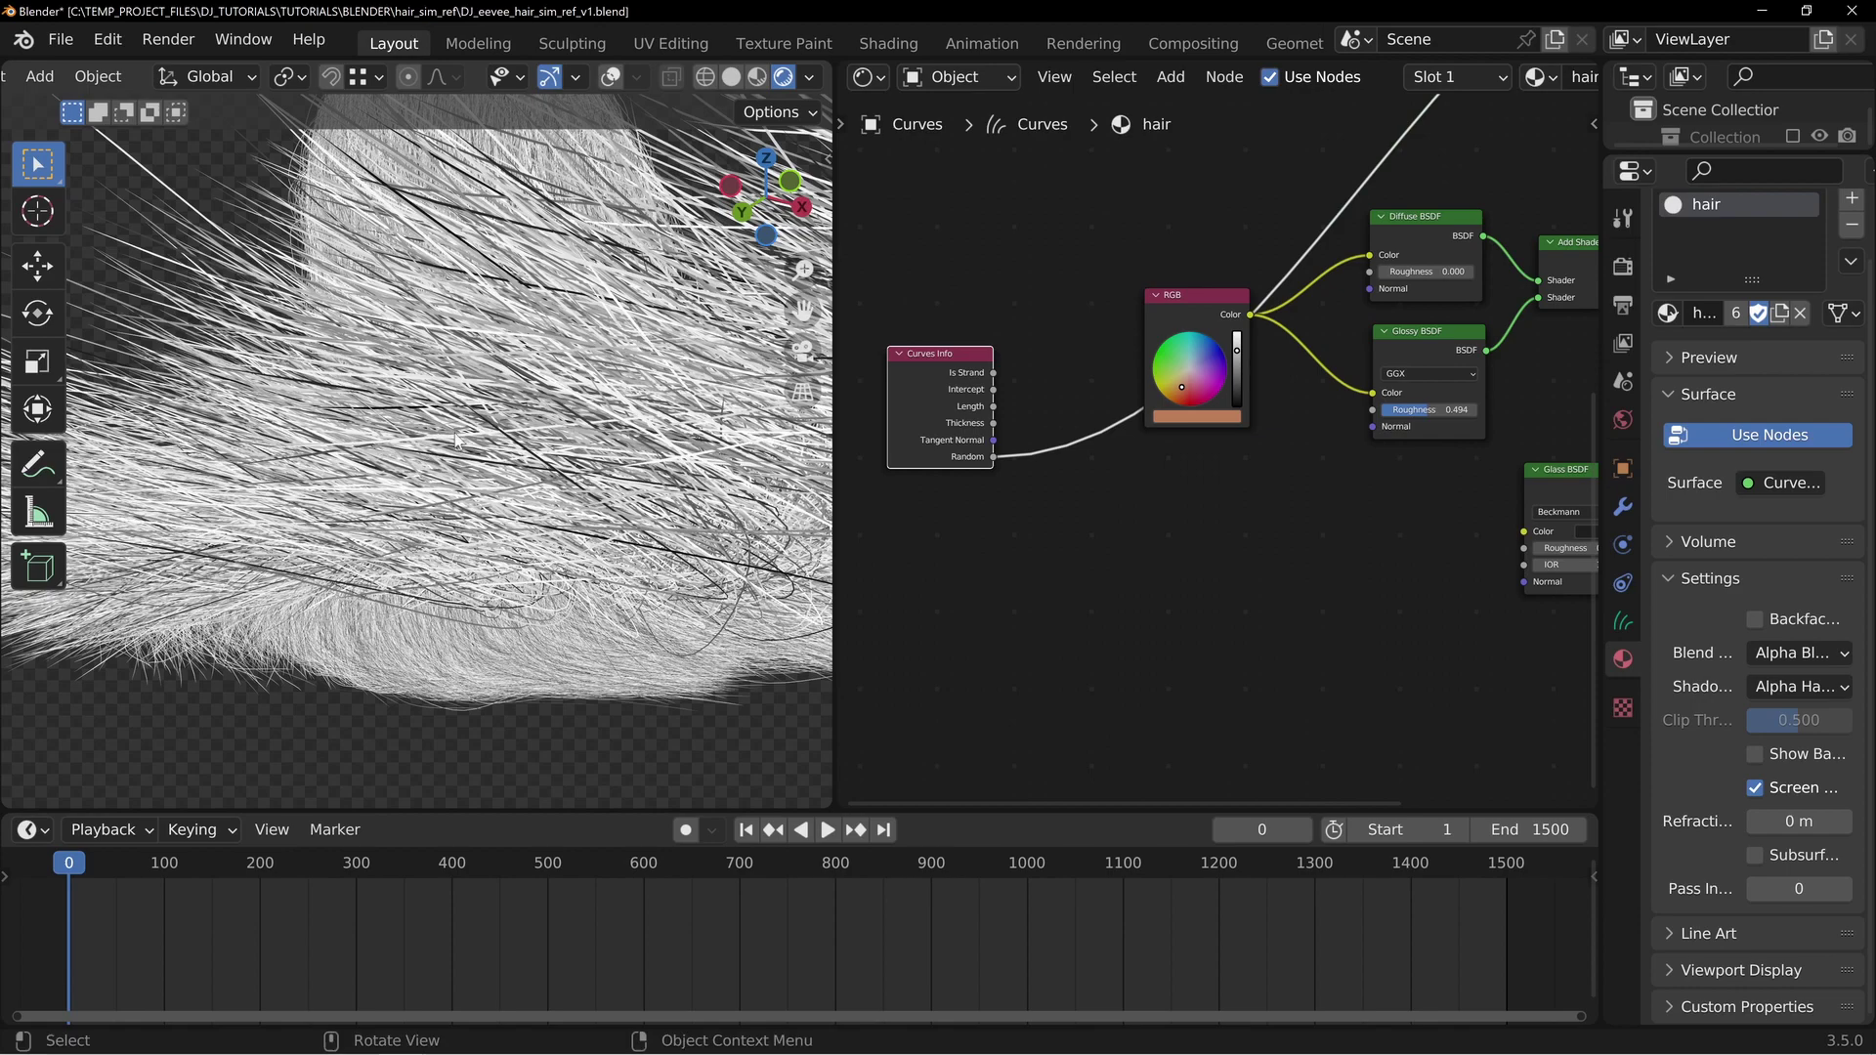
middle_click_drag(542, 283, 445, 301)
middle_click_drag(510, 650, 518, 330, "shift")
scroll(516, 400, "down", 3)
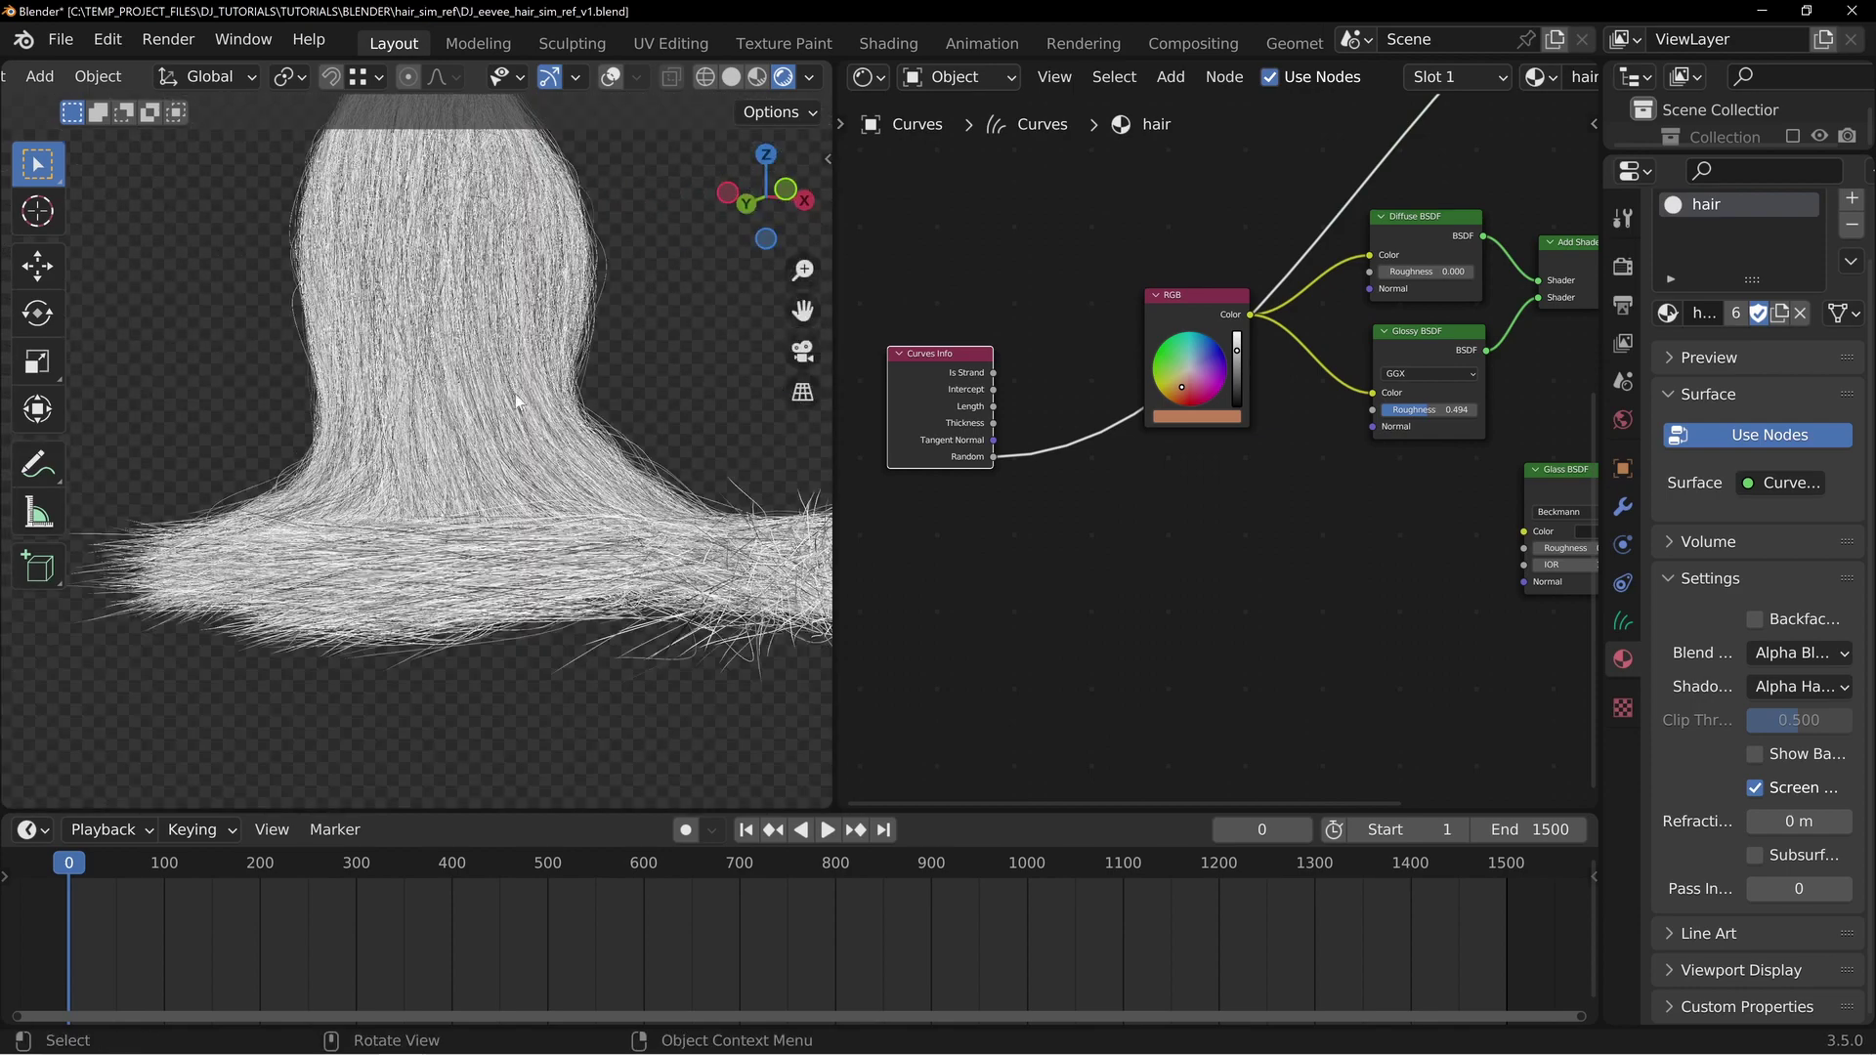
middle_click_drag(516, 396, 498, 489, "shift")
middle_click_drag(1152, 502, 1100, 440)
key("shift+a")
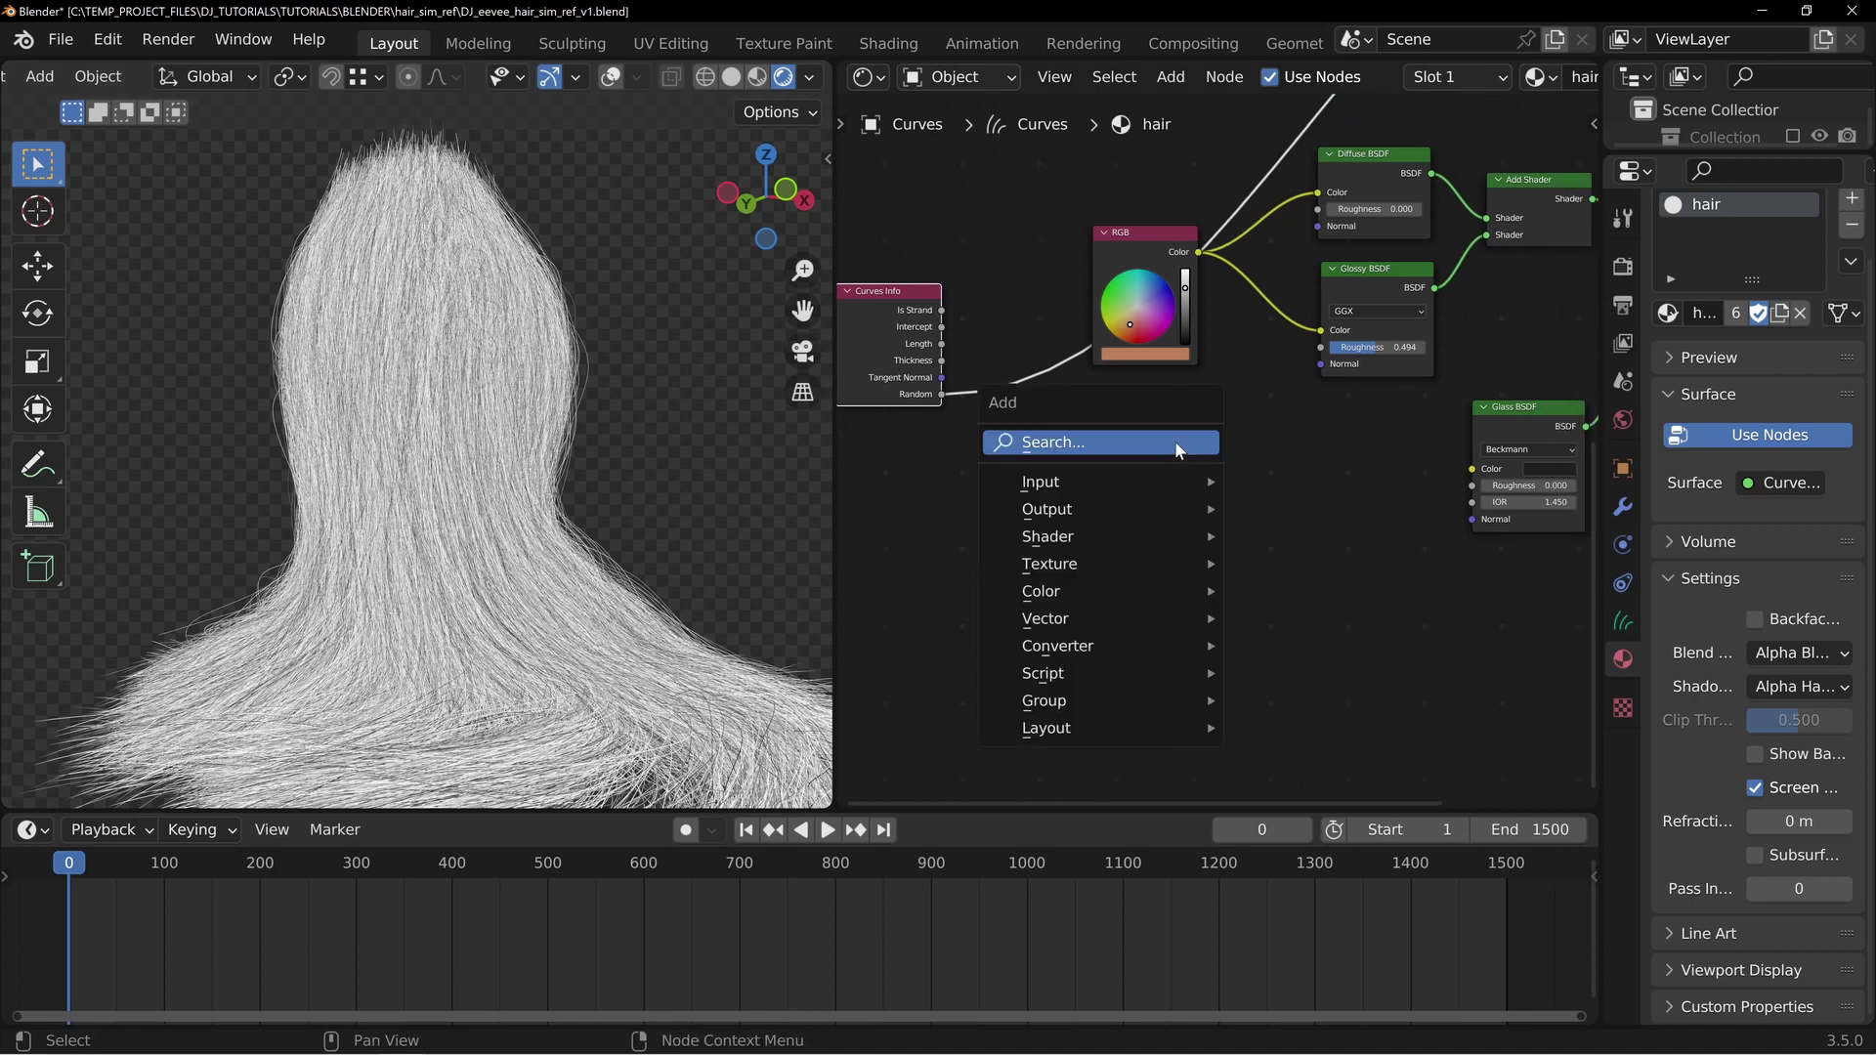
mouse_move(1103, 592)
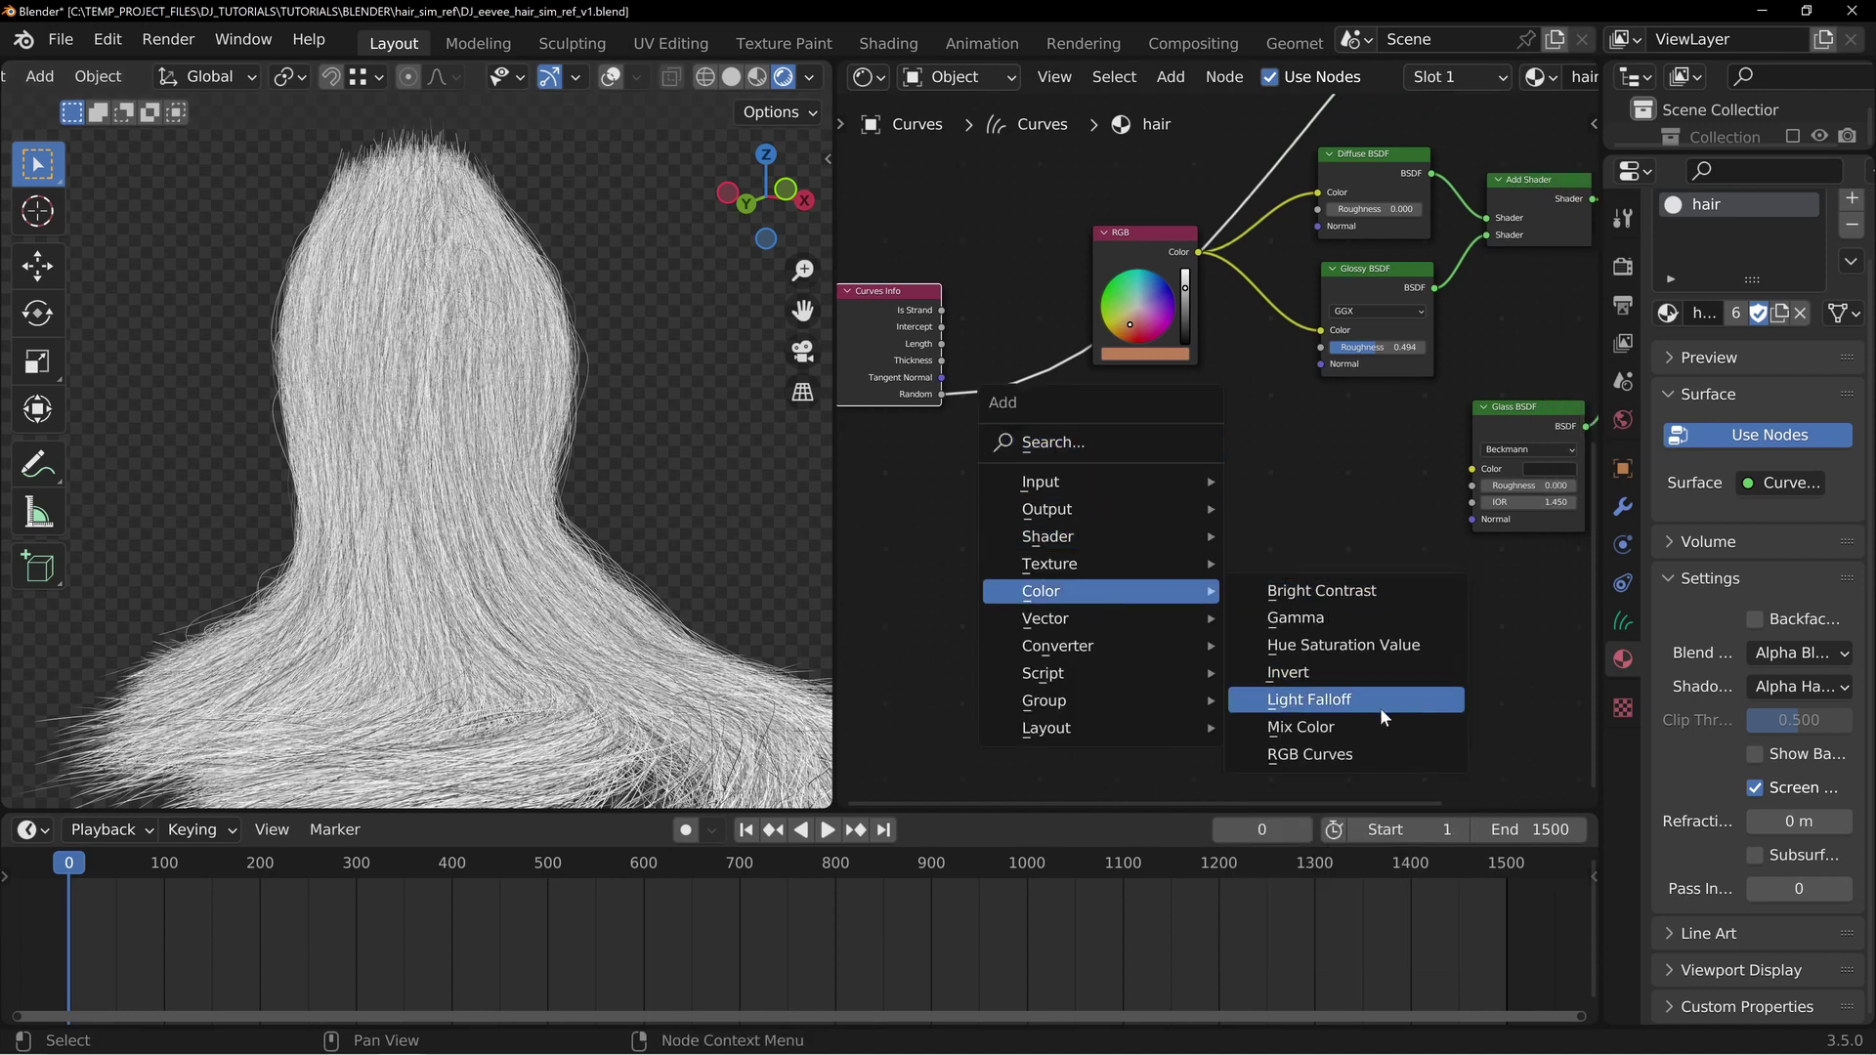
left_click(1356, 727)
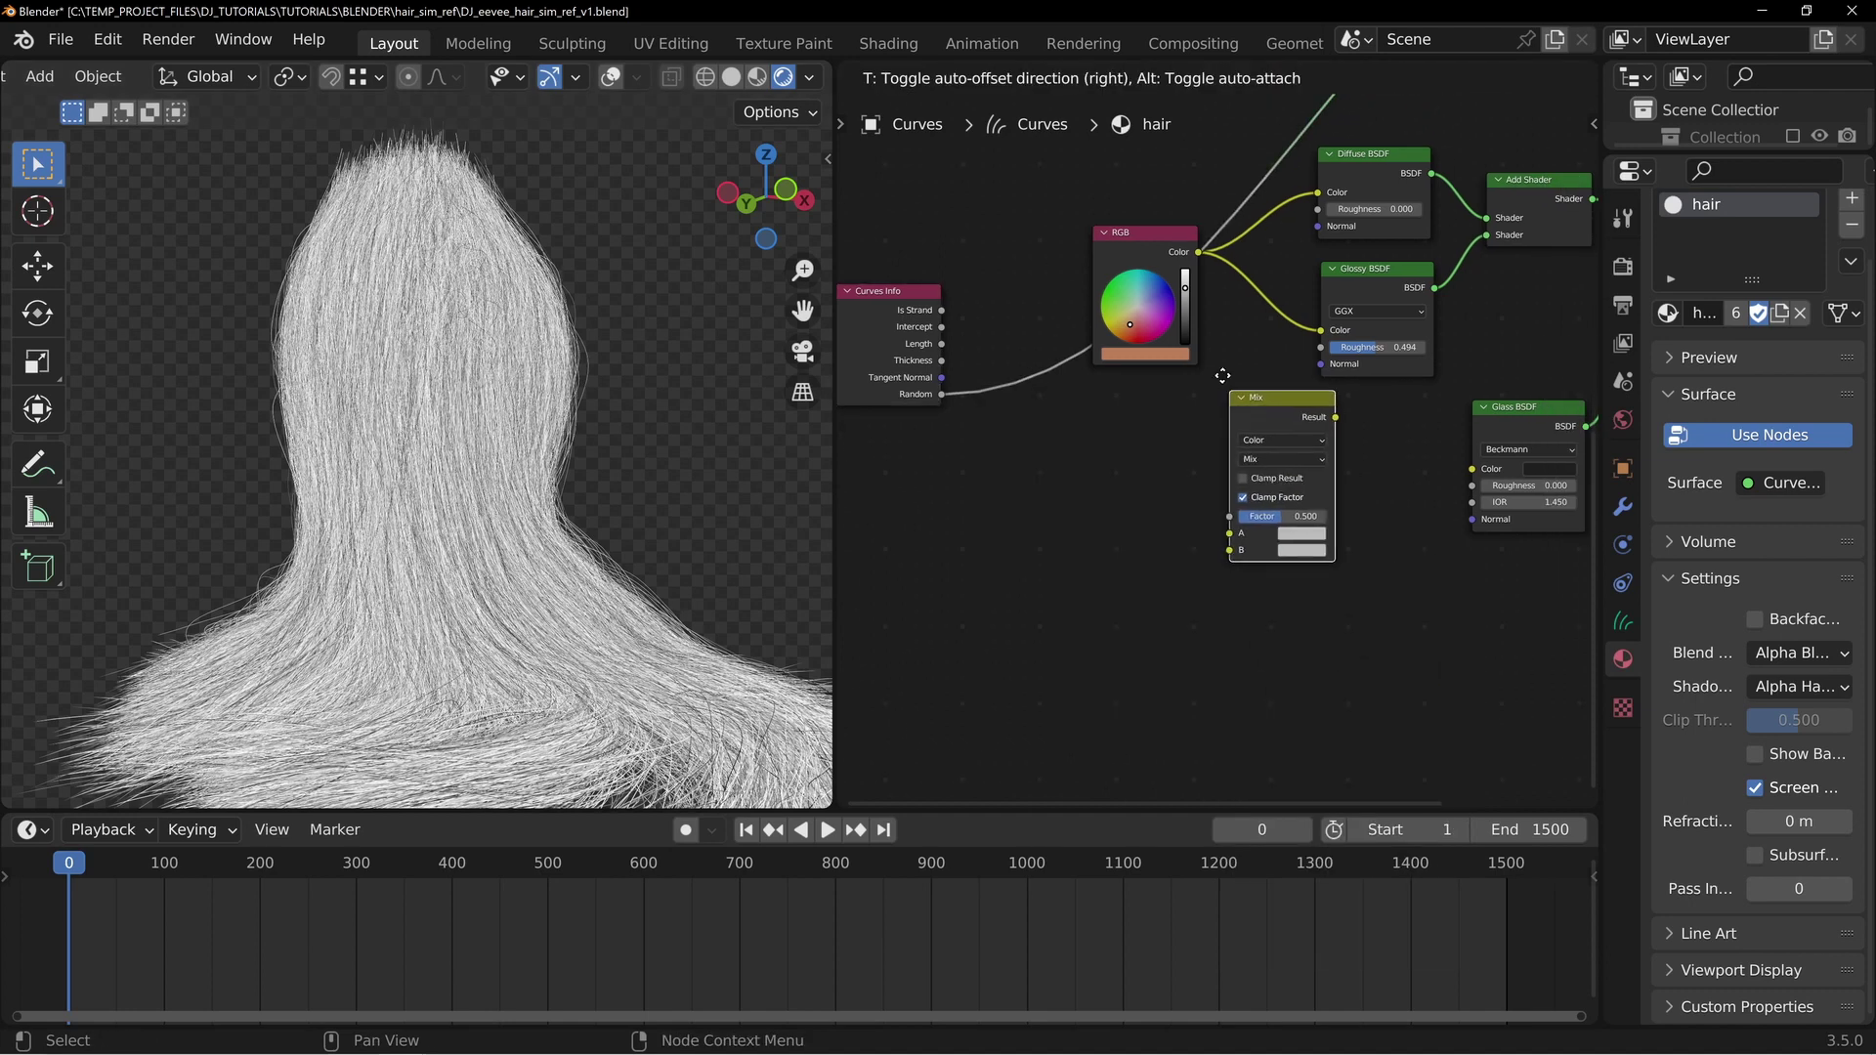
left_click(1210, 351)
Spread out the RGB and Curves Info nodes, connecting RGB Color to the Mix node's A input and Random to B
middle_click_drag(997, 511, 1123, 590)
left_click_drag(1278, 347, 1167, 260)
left_click_drag(1012, 391, 918, 479)
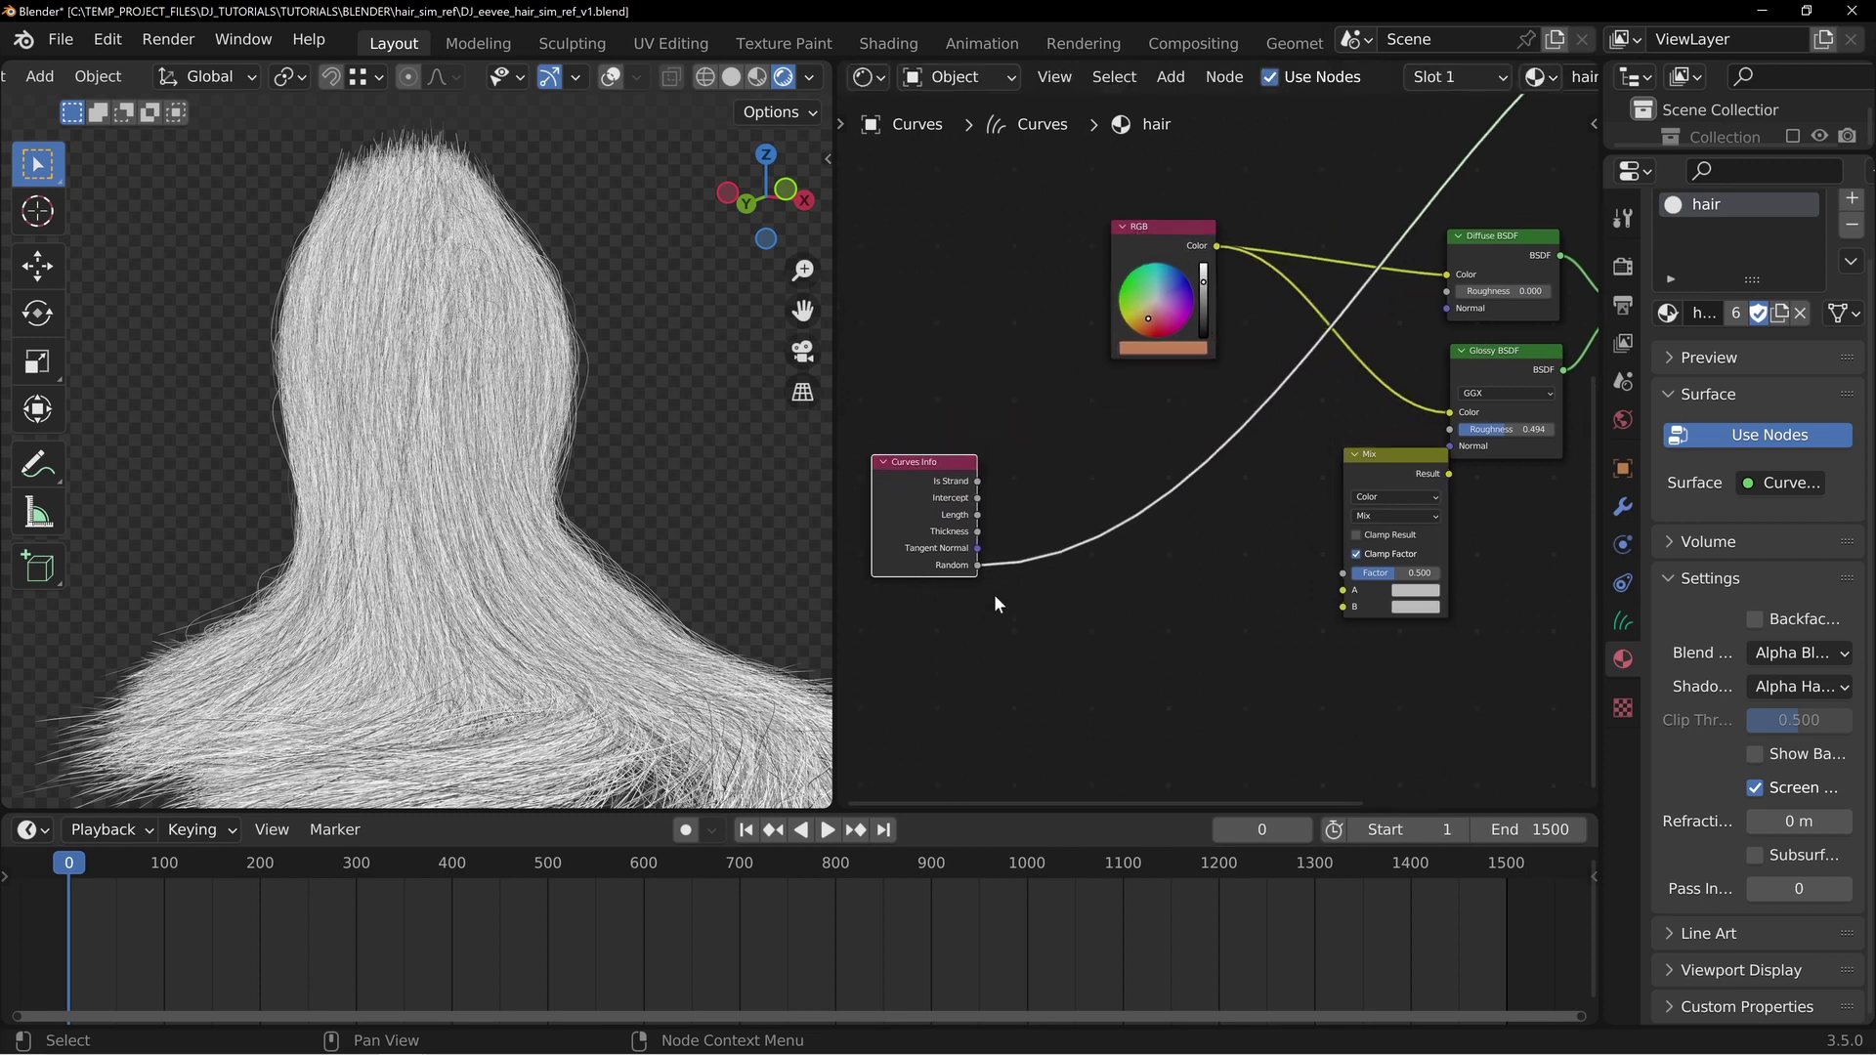
left_click_drag(975, 566, 1344, 606)
left_click_drag(1216, 246, 1342, 590)
left_click_drag(1398, 463, 1337, 453)
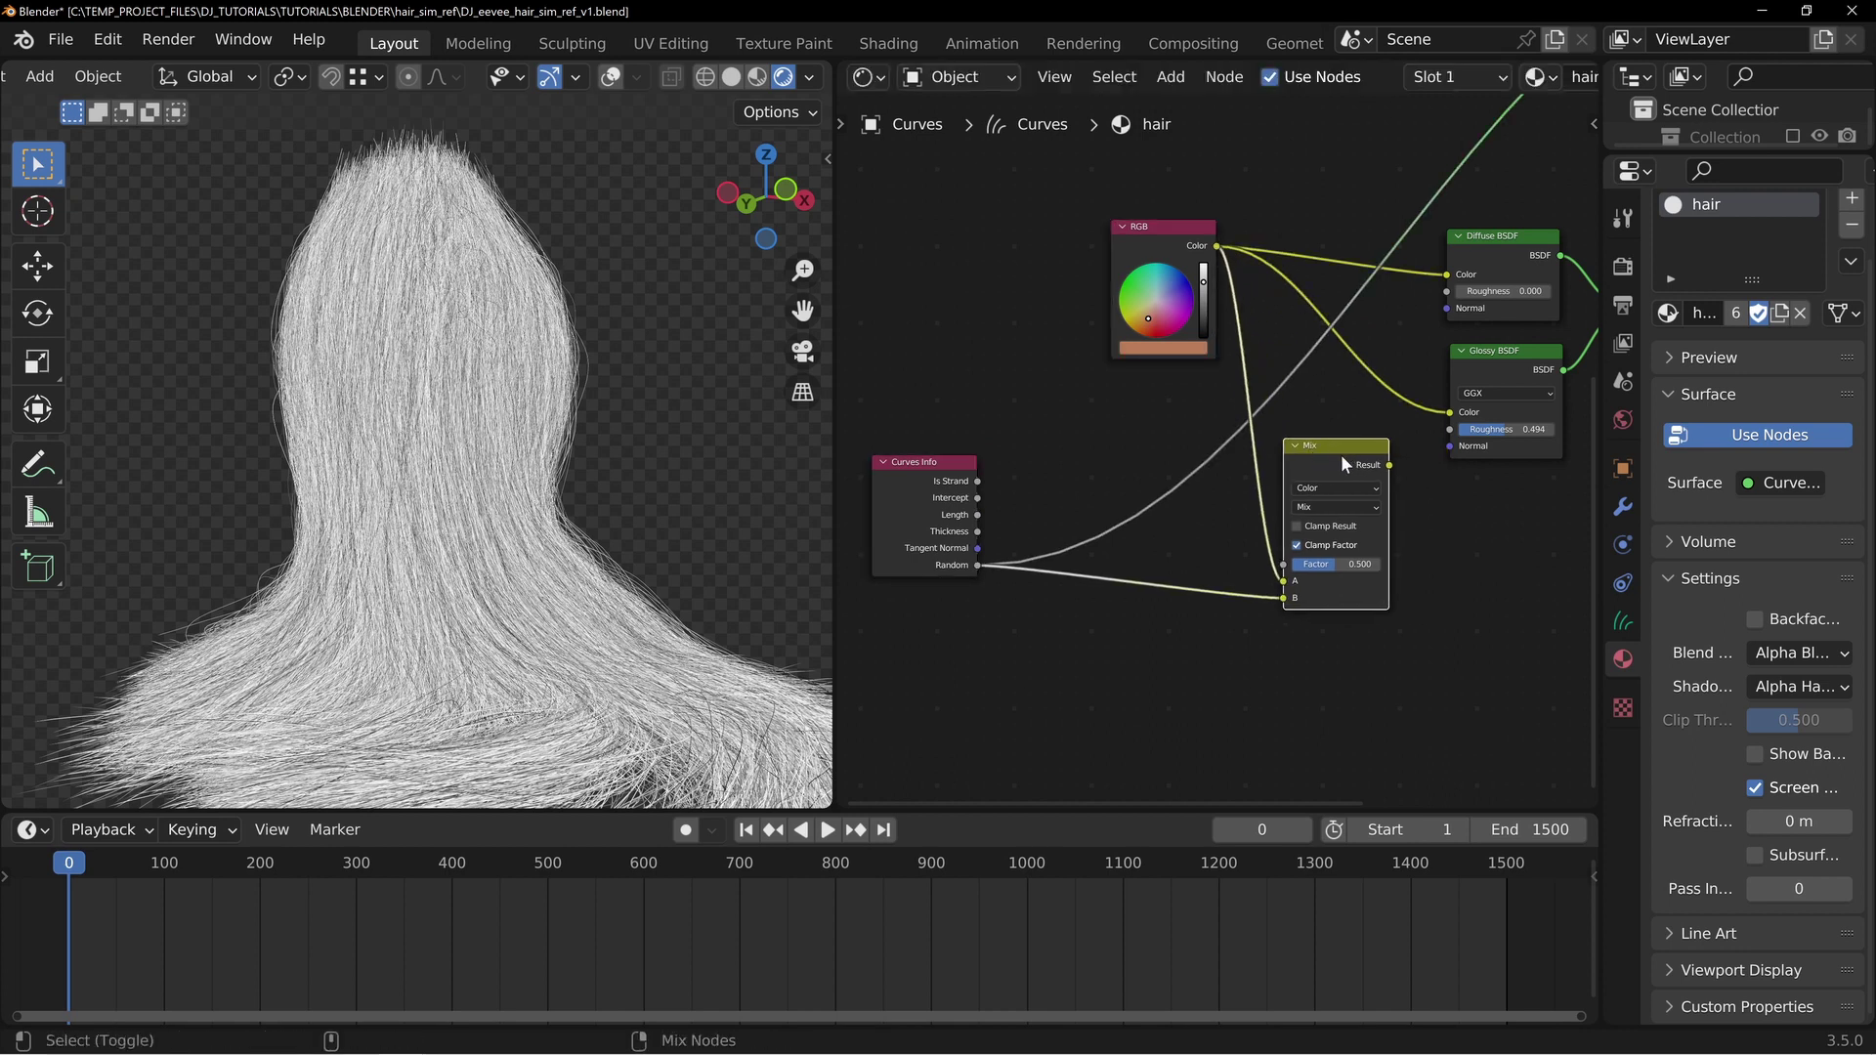
Preview the Mix node on the hair, set its blending mode to Multiply and its factor to 1.000
left_click(1340, 455, "ctrl+shift")
left_click(1335, 506)
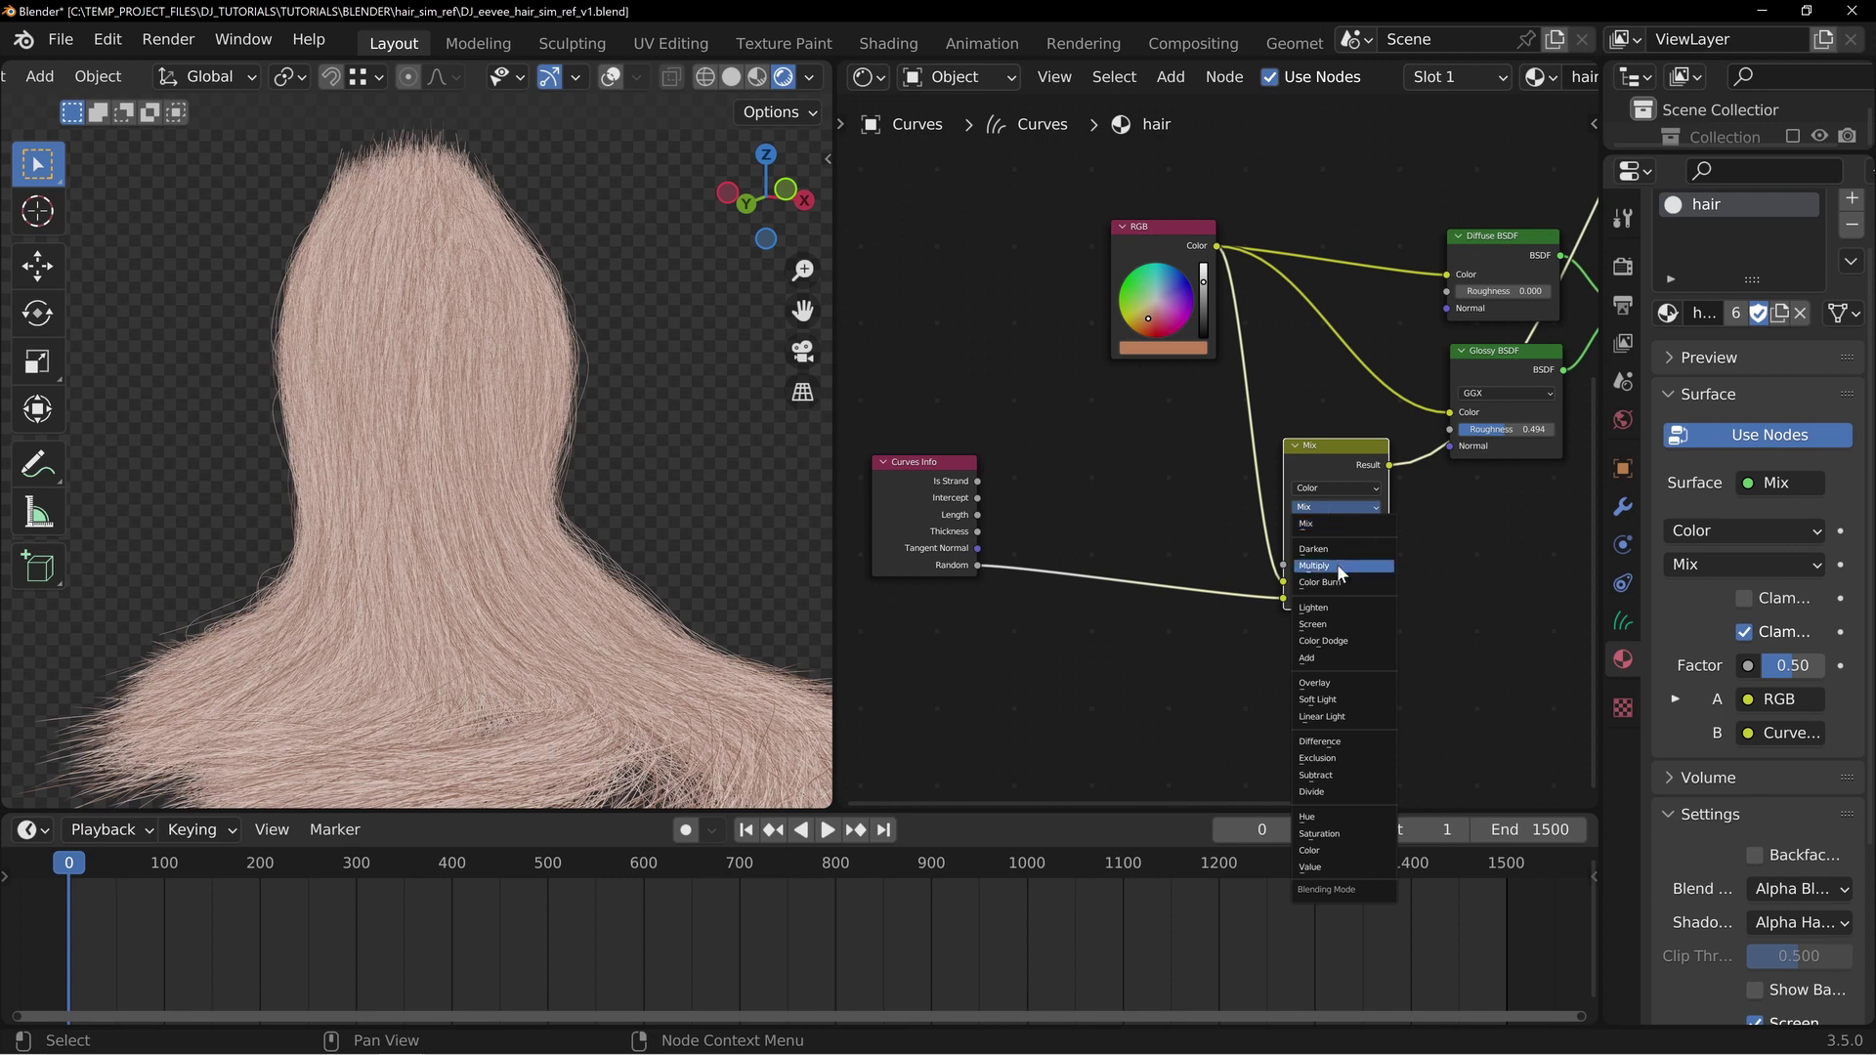
key("Return")
left_click_drag(1344, 450, 1321, 411)
mouse_move(1319, 526)
left_mouse_down()
mouse_move(1269, 525)
mouse_move(1356, 529)
left_mouse_up()
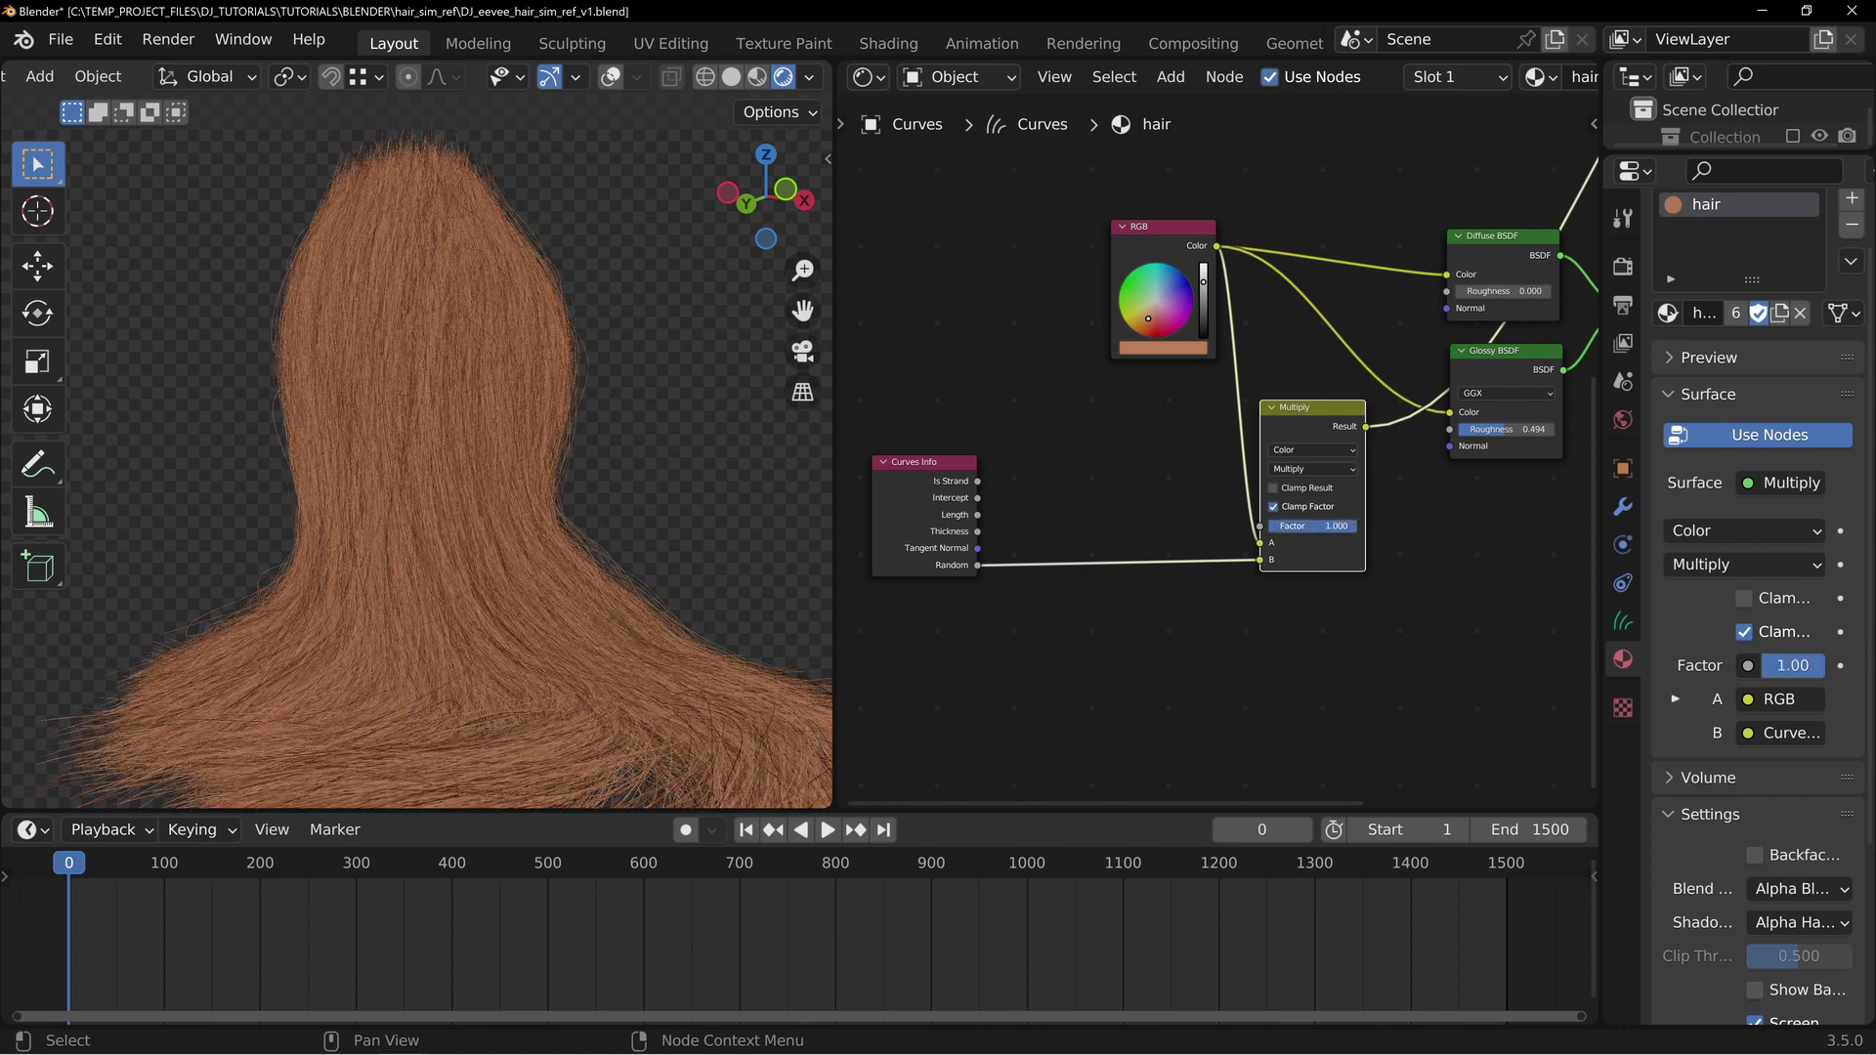
Insert a ColorRamp node between the Curves Info Random output and the Multiply node's B input
middle_click_drag(538, 480, 525, 436)
middle_click_drag(497, 616, 522, 525, "shift")
mouse_move(427, 432)
middle_mouse_down()
mouse_move(448, 306)
mouse_move(549, 361)
mouse_move(585, 524)
middle_mouse_up()
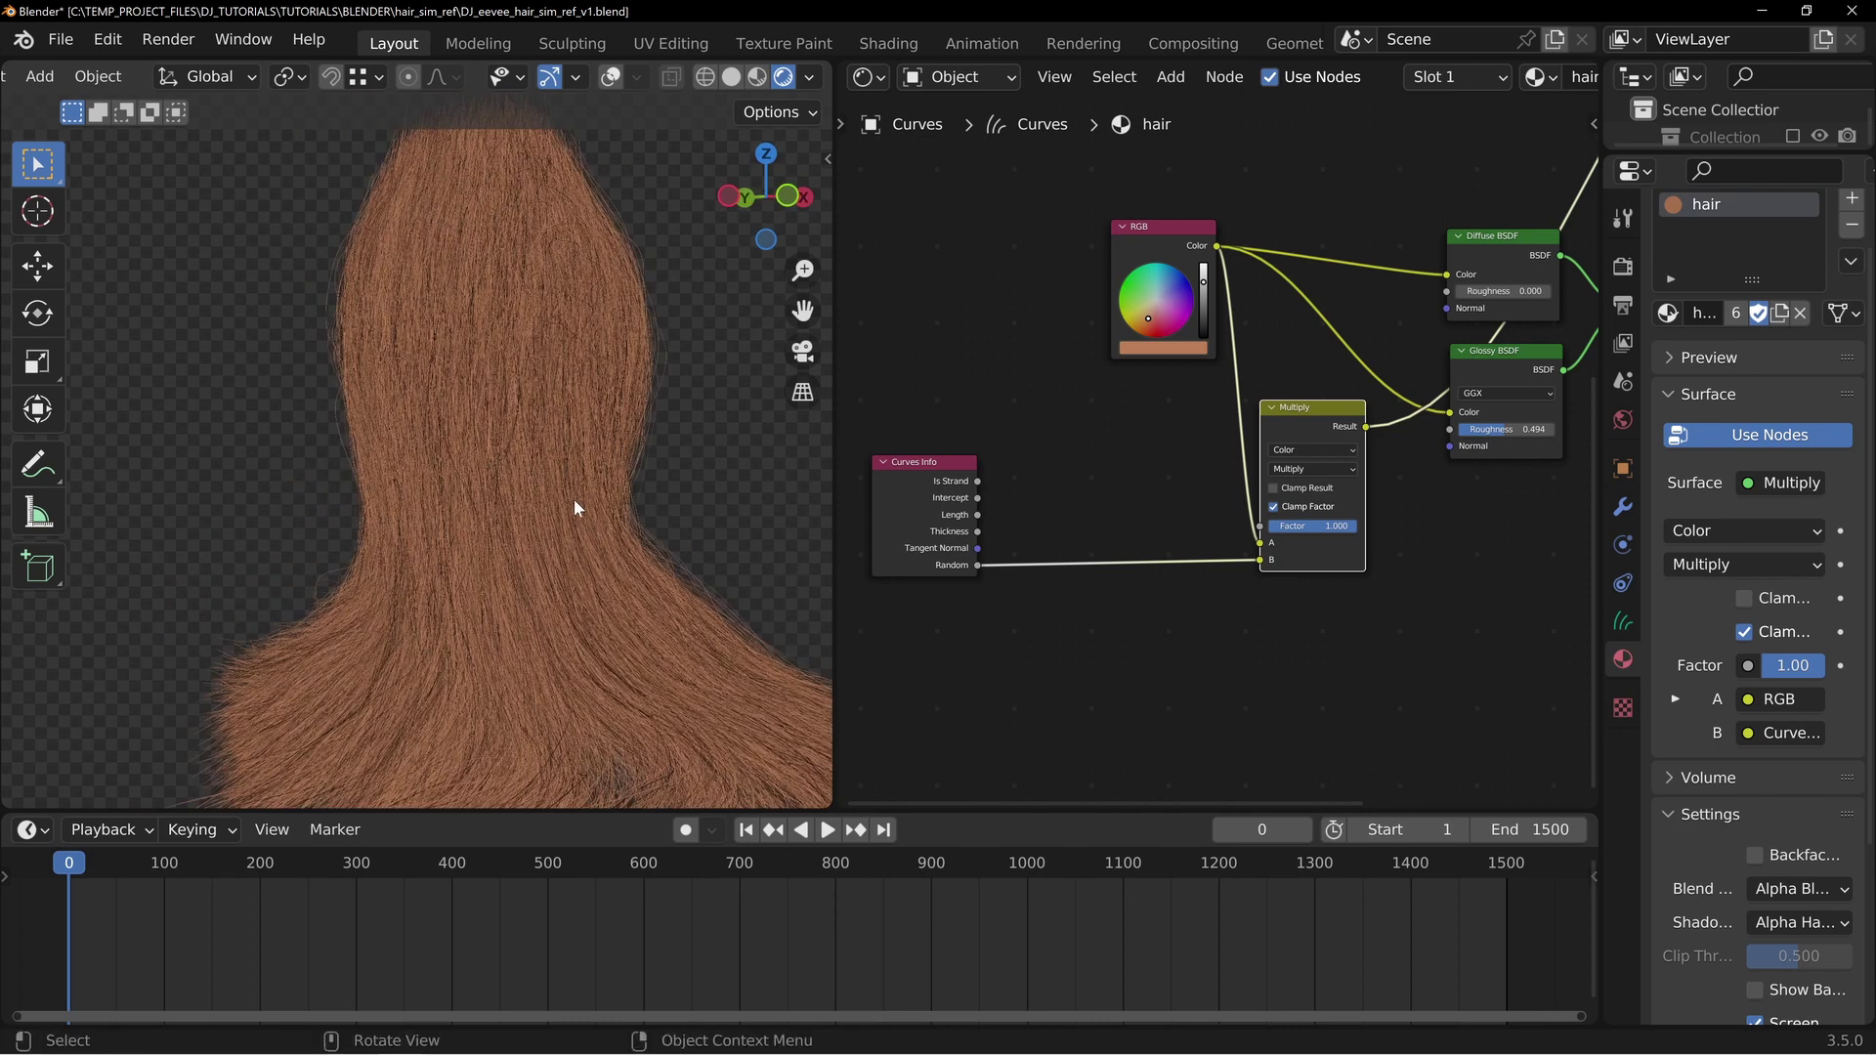
middle_click_drag(606, 664, 553, 613, "shift")
middle_click_drag(1136, 524, 1171, 469)
key("shift+a")
mouse_move(1086, 518)
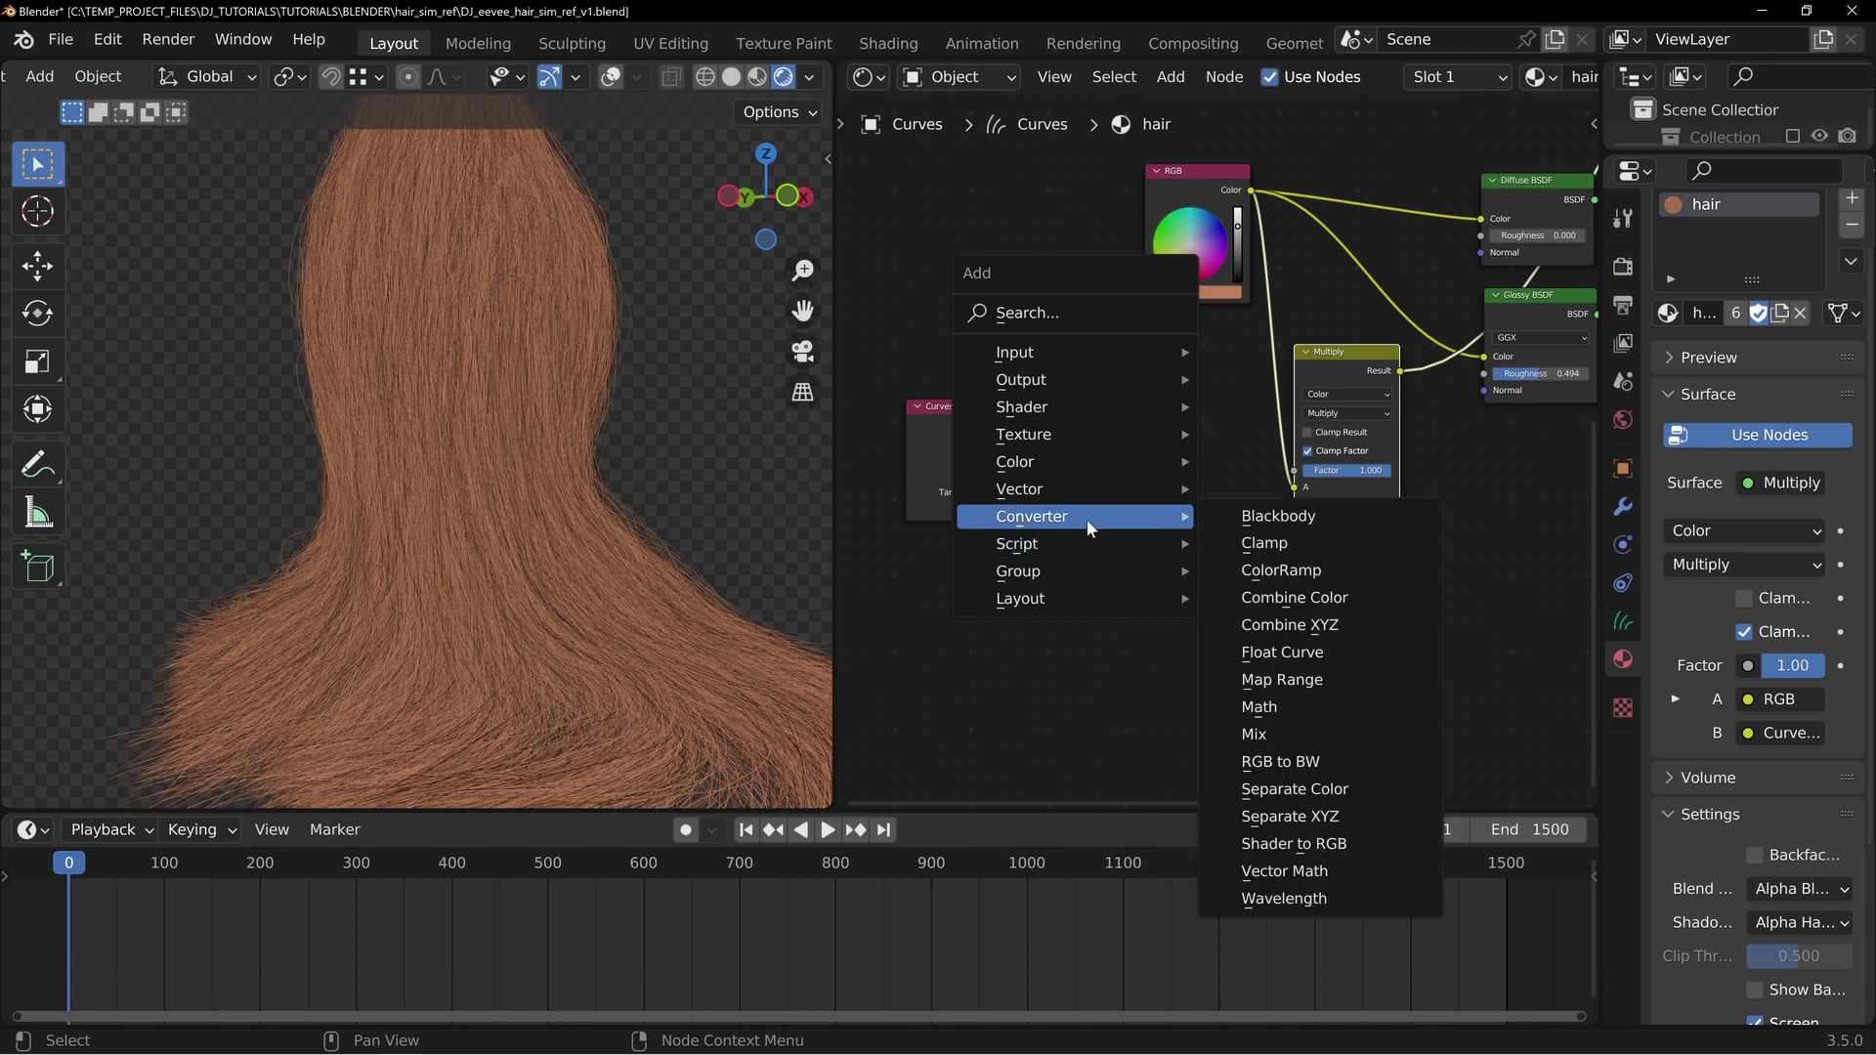
left_click(1261, 568)
left_click(1044, 442)
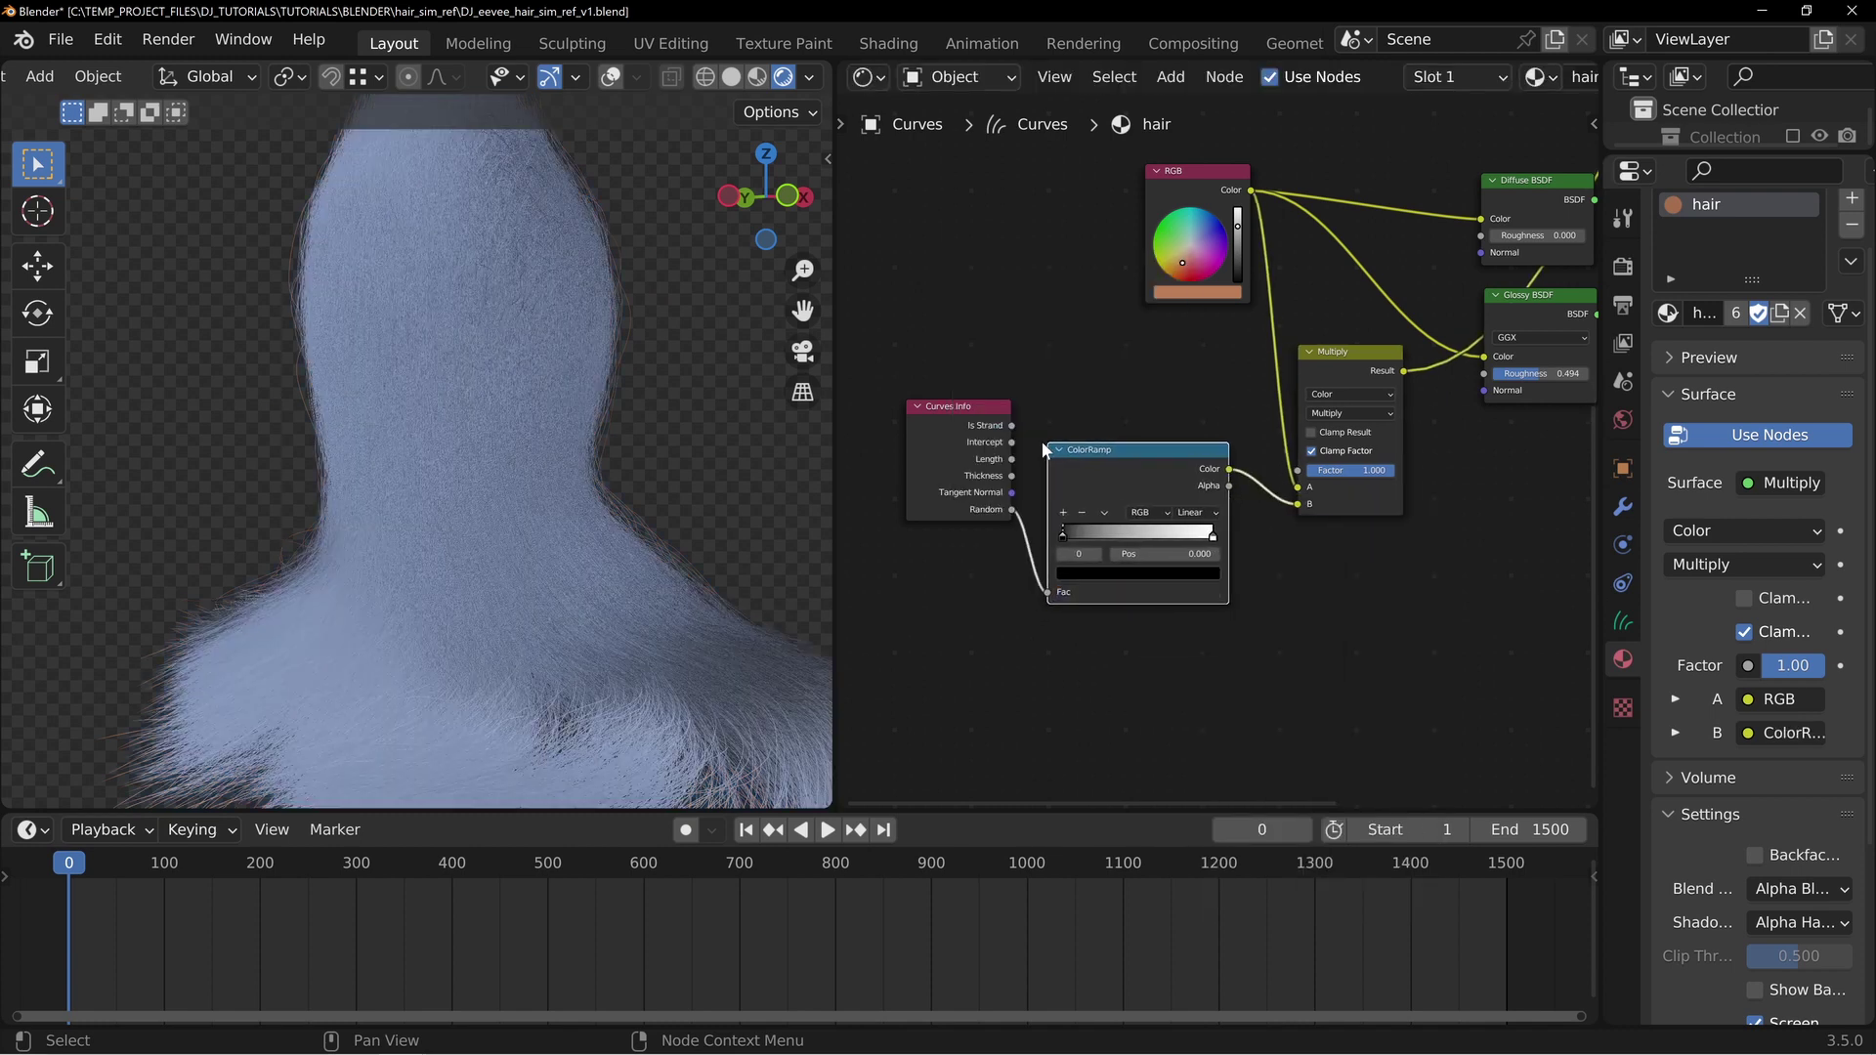
Add three stops to the ColorRamp and recolor and reposition them into alternating dark and light bands
left_click(1086, 512)
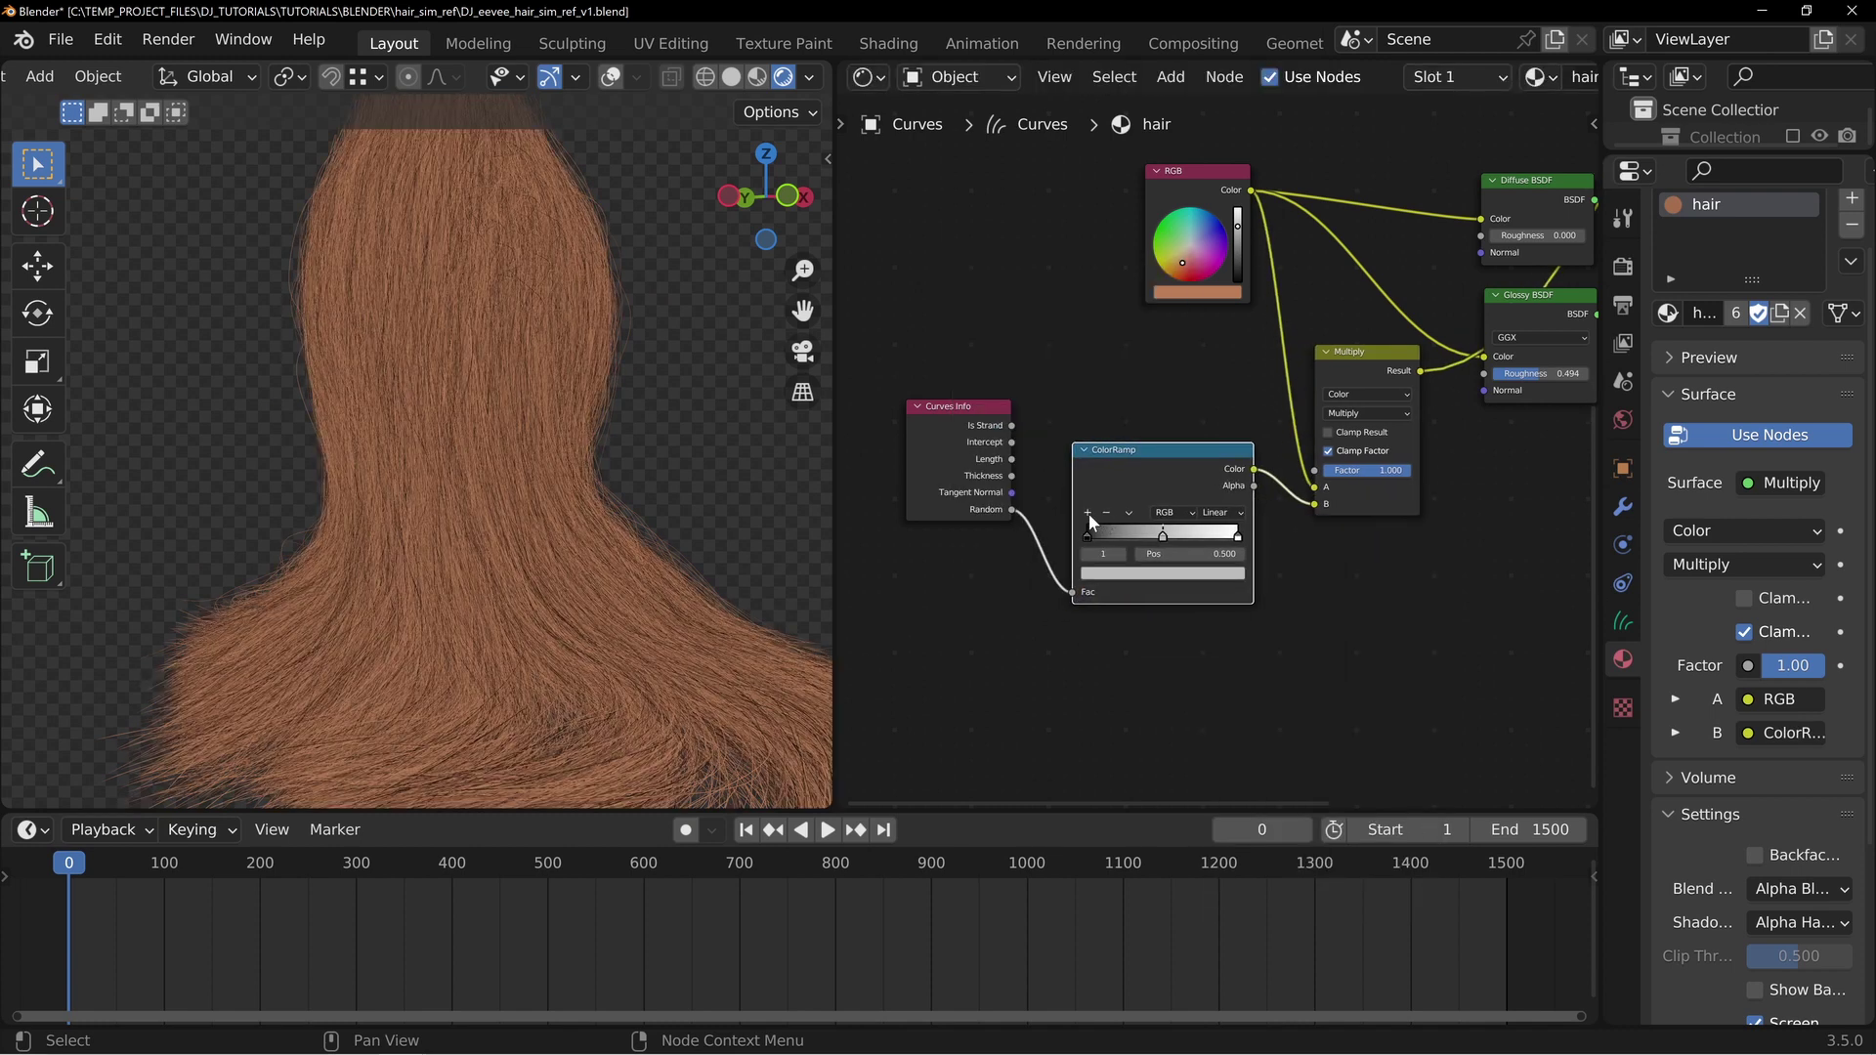
left_click(1087, 512)
left_click(1086, 512)
mouse_move(1126, 534)
left_mouse_down()
mouse_move(1196, 536)
mouse_move(1122, 532)
mouse_move(1168, 535)
left_mouse_up()
left_click(1163, 574)
left_click_drag(1212, 396, 1210, 352)
left_click(1119, 536)
left_click(1143, 572)
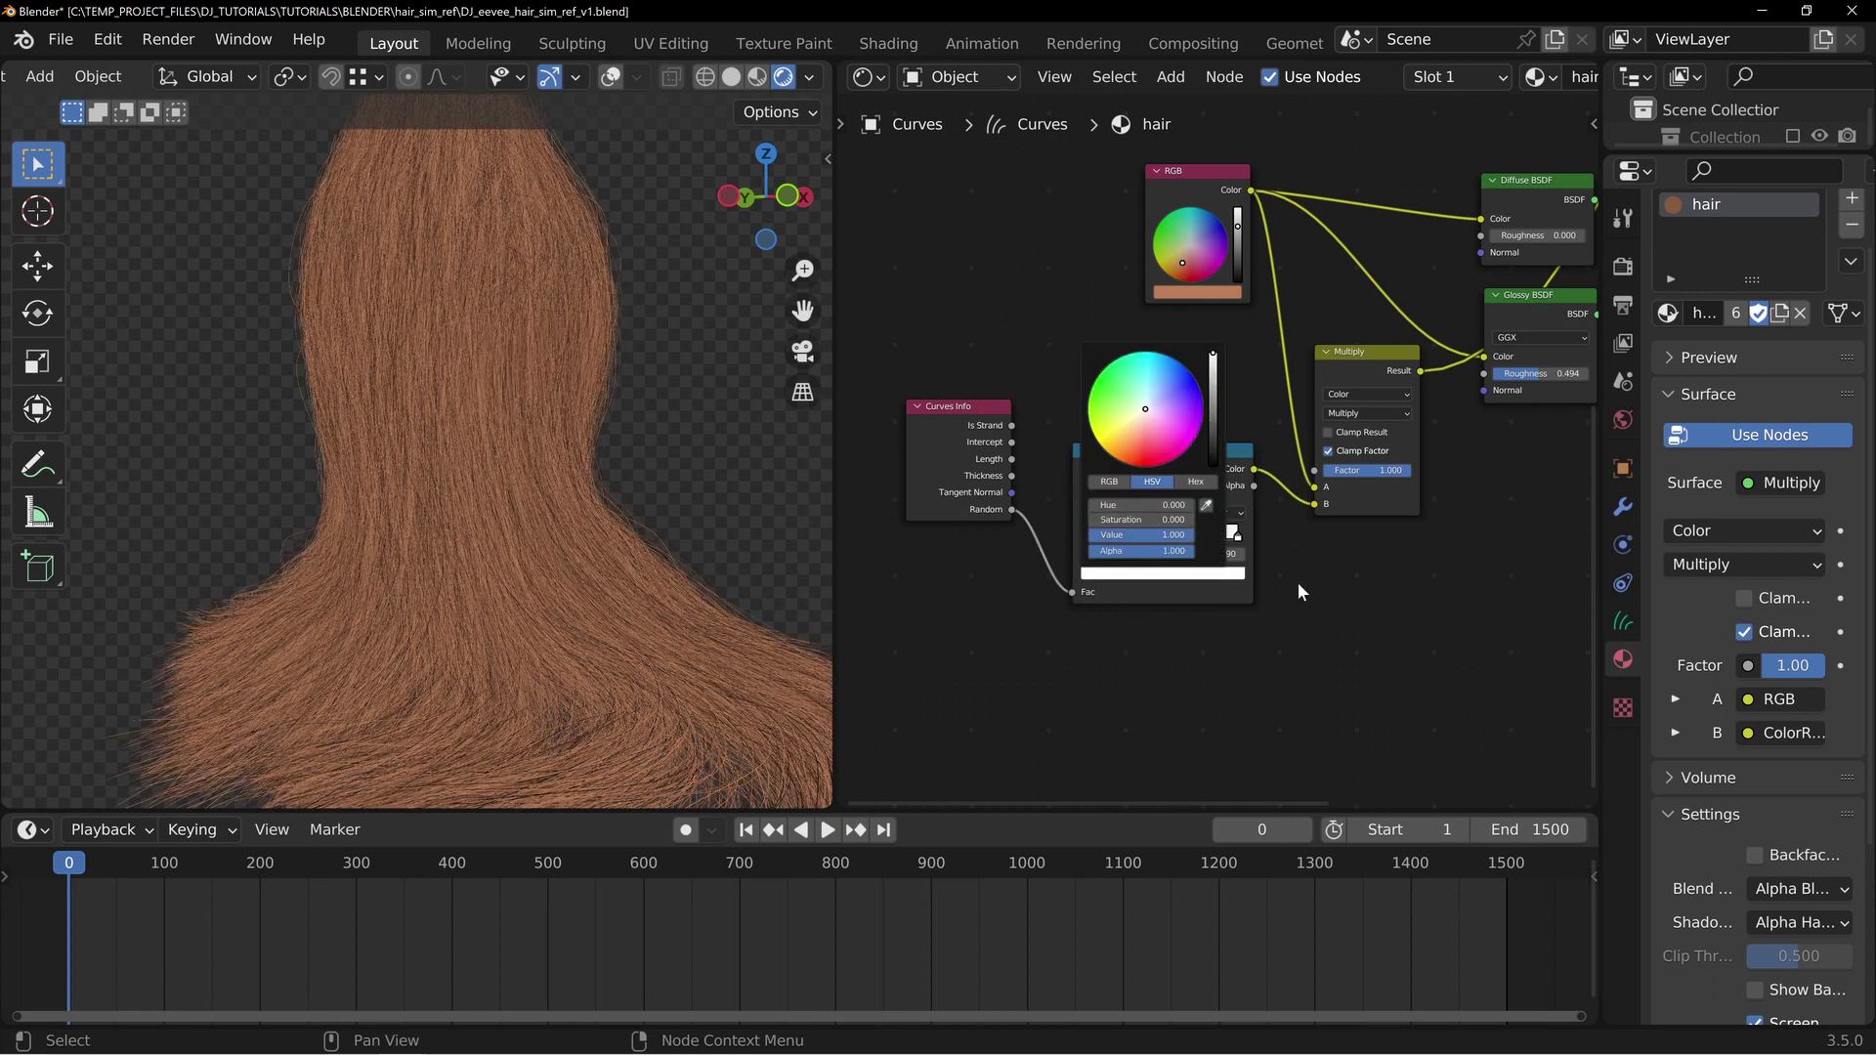
left_click_drag(1165, 535, 1159, 536)
Set the ColorRamp interpolation to Ease and darken its last stop to black
left_click(1221, 512)
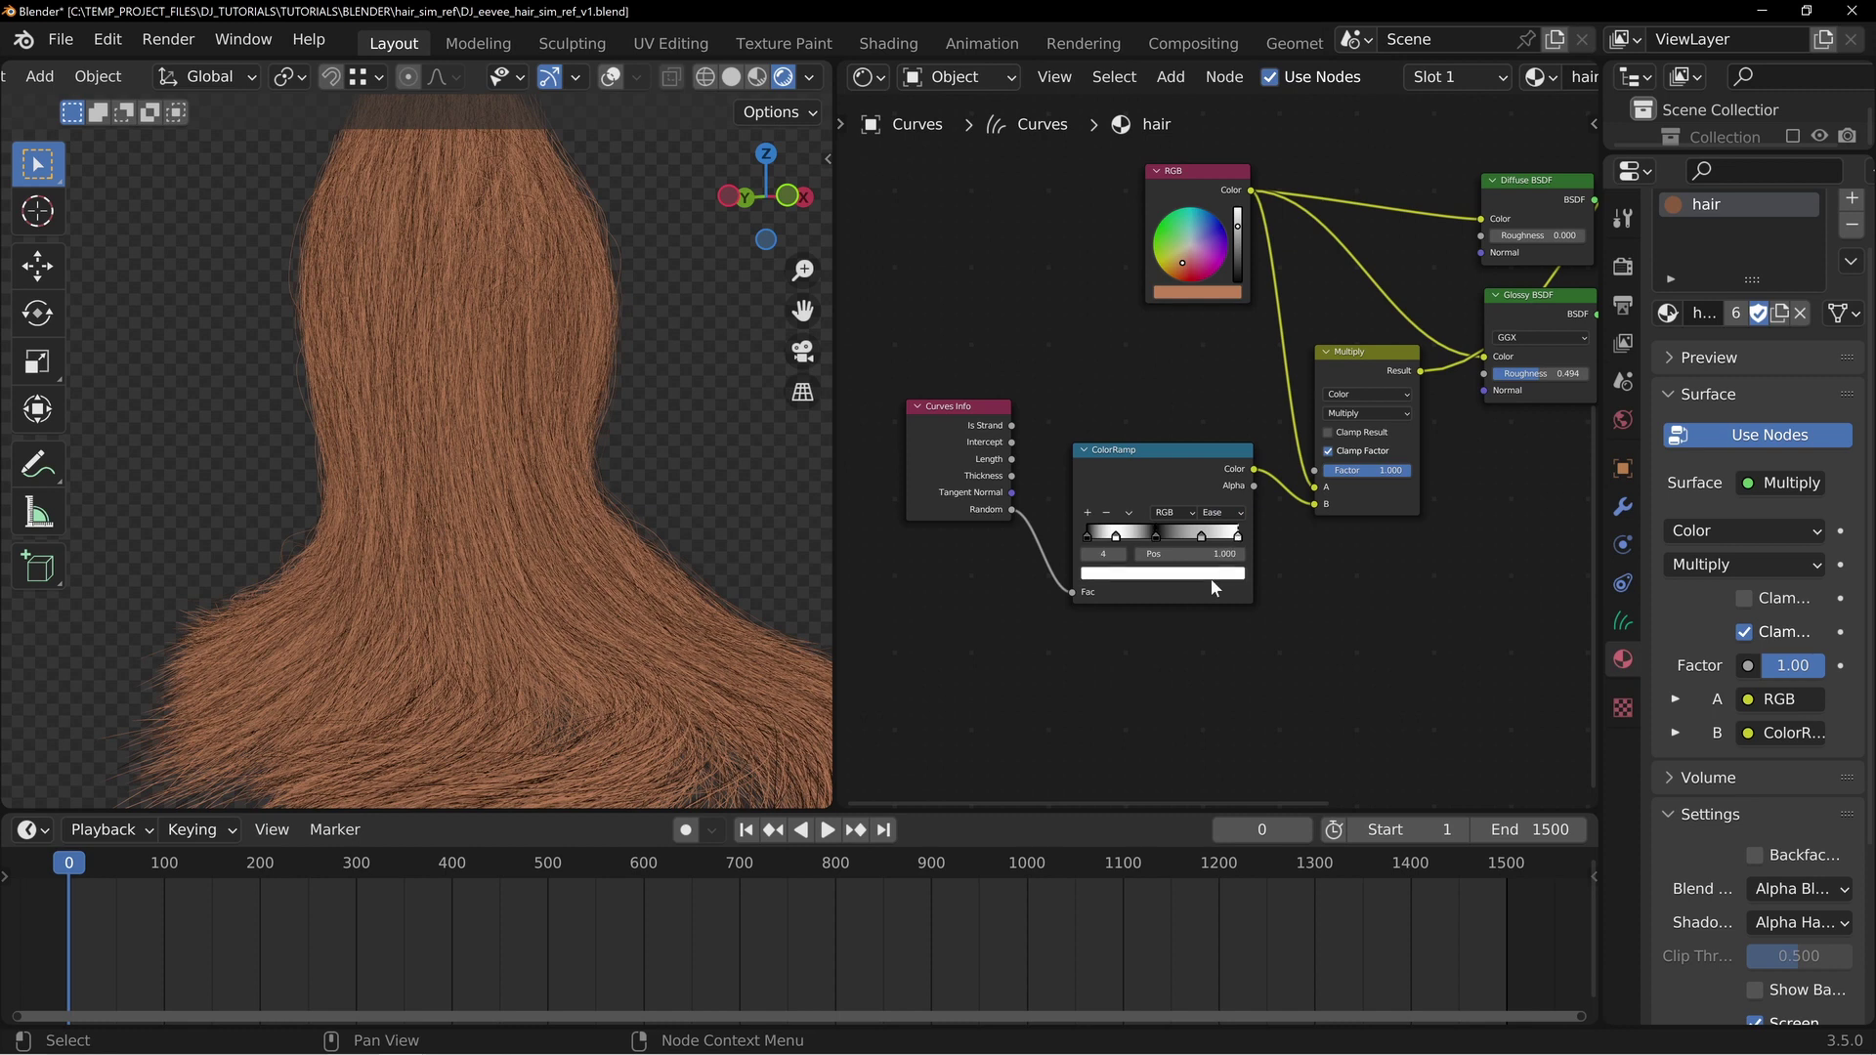
left_click(1216, 586)
left_click_drag(1216, 357, 1216, 435)
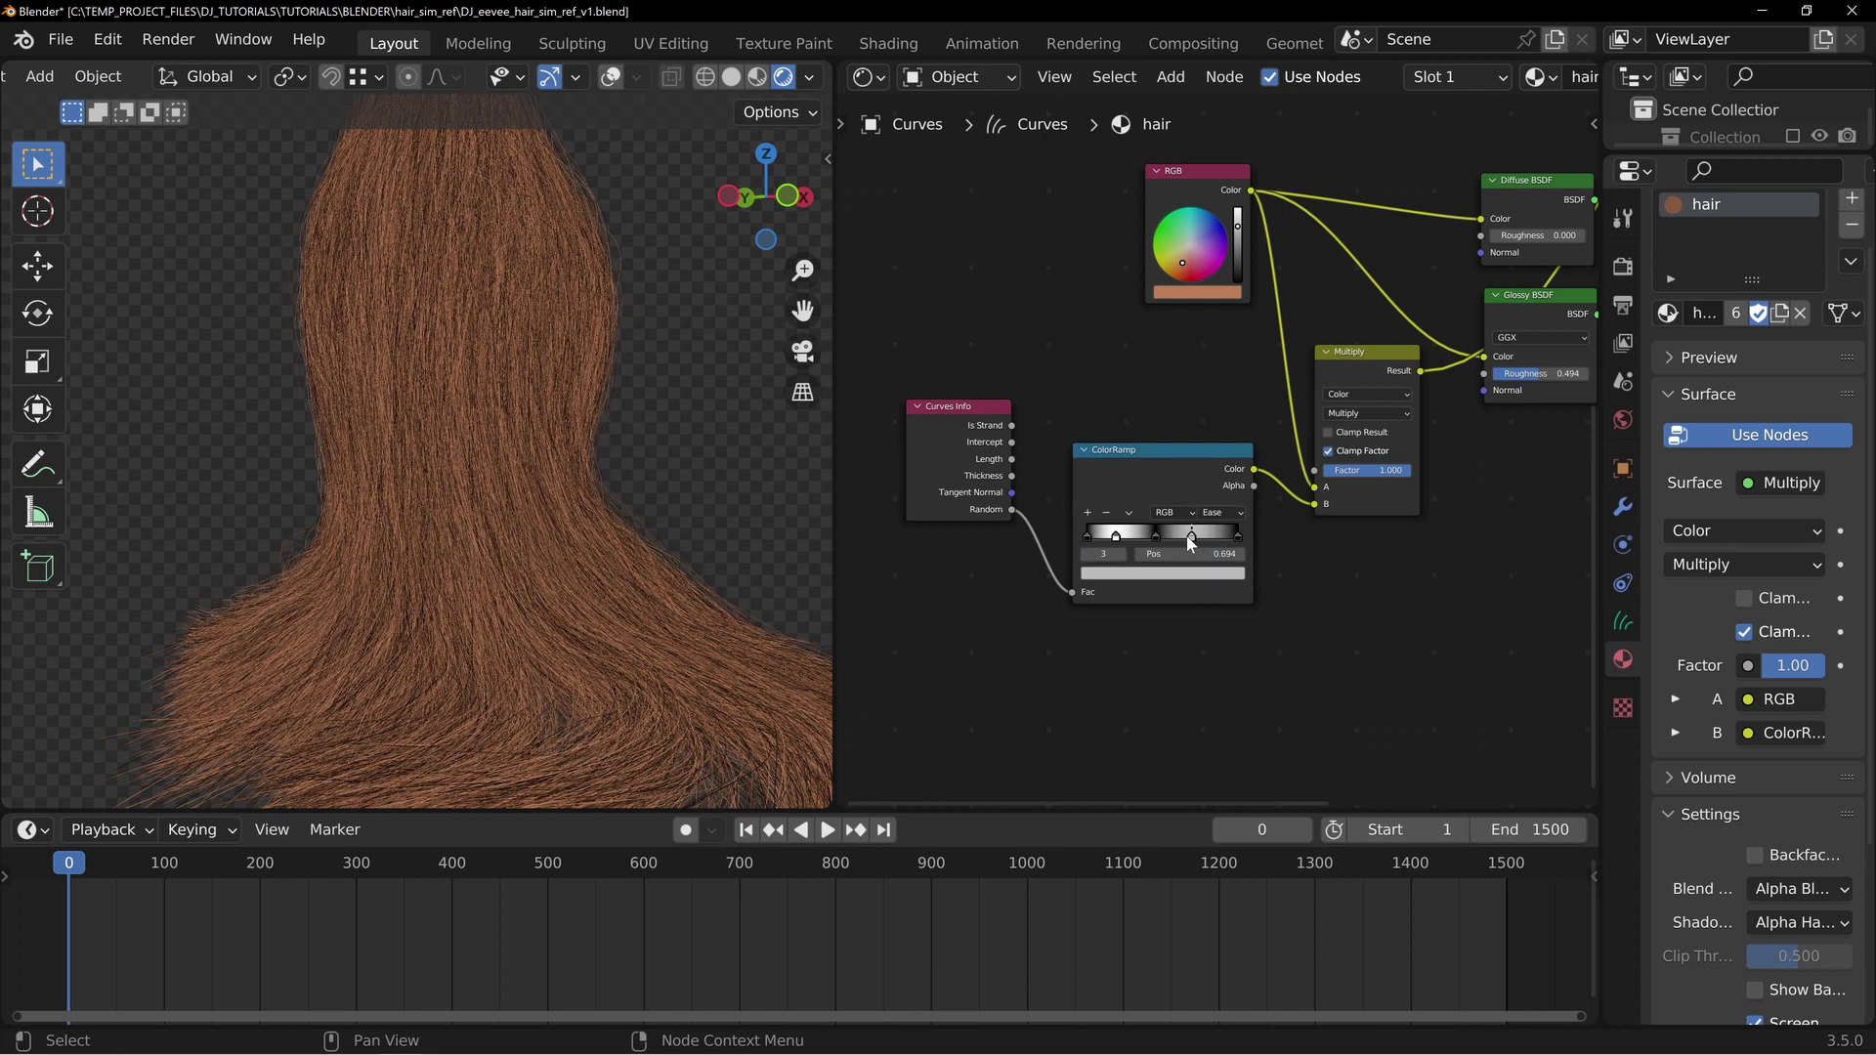
Fine-tune the ColorRamp stop positions, with the white stop at 0.203, and lower the Multiply factor to about 0.939
left_click_drag(1159, 533, 1085, 536)
mouse_move(1402, 472)
left_mouse_down()
mouse_move(1335, 472)
mouse_move(1373, 472)
left_mouse_up()
mouse_move(1749, 665)
left_mouse_down()
mouse_move(1798, 665)
mouse_move(1739, 666)
left_mouse_up()
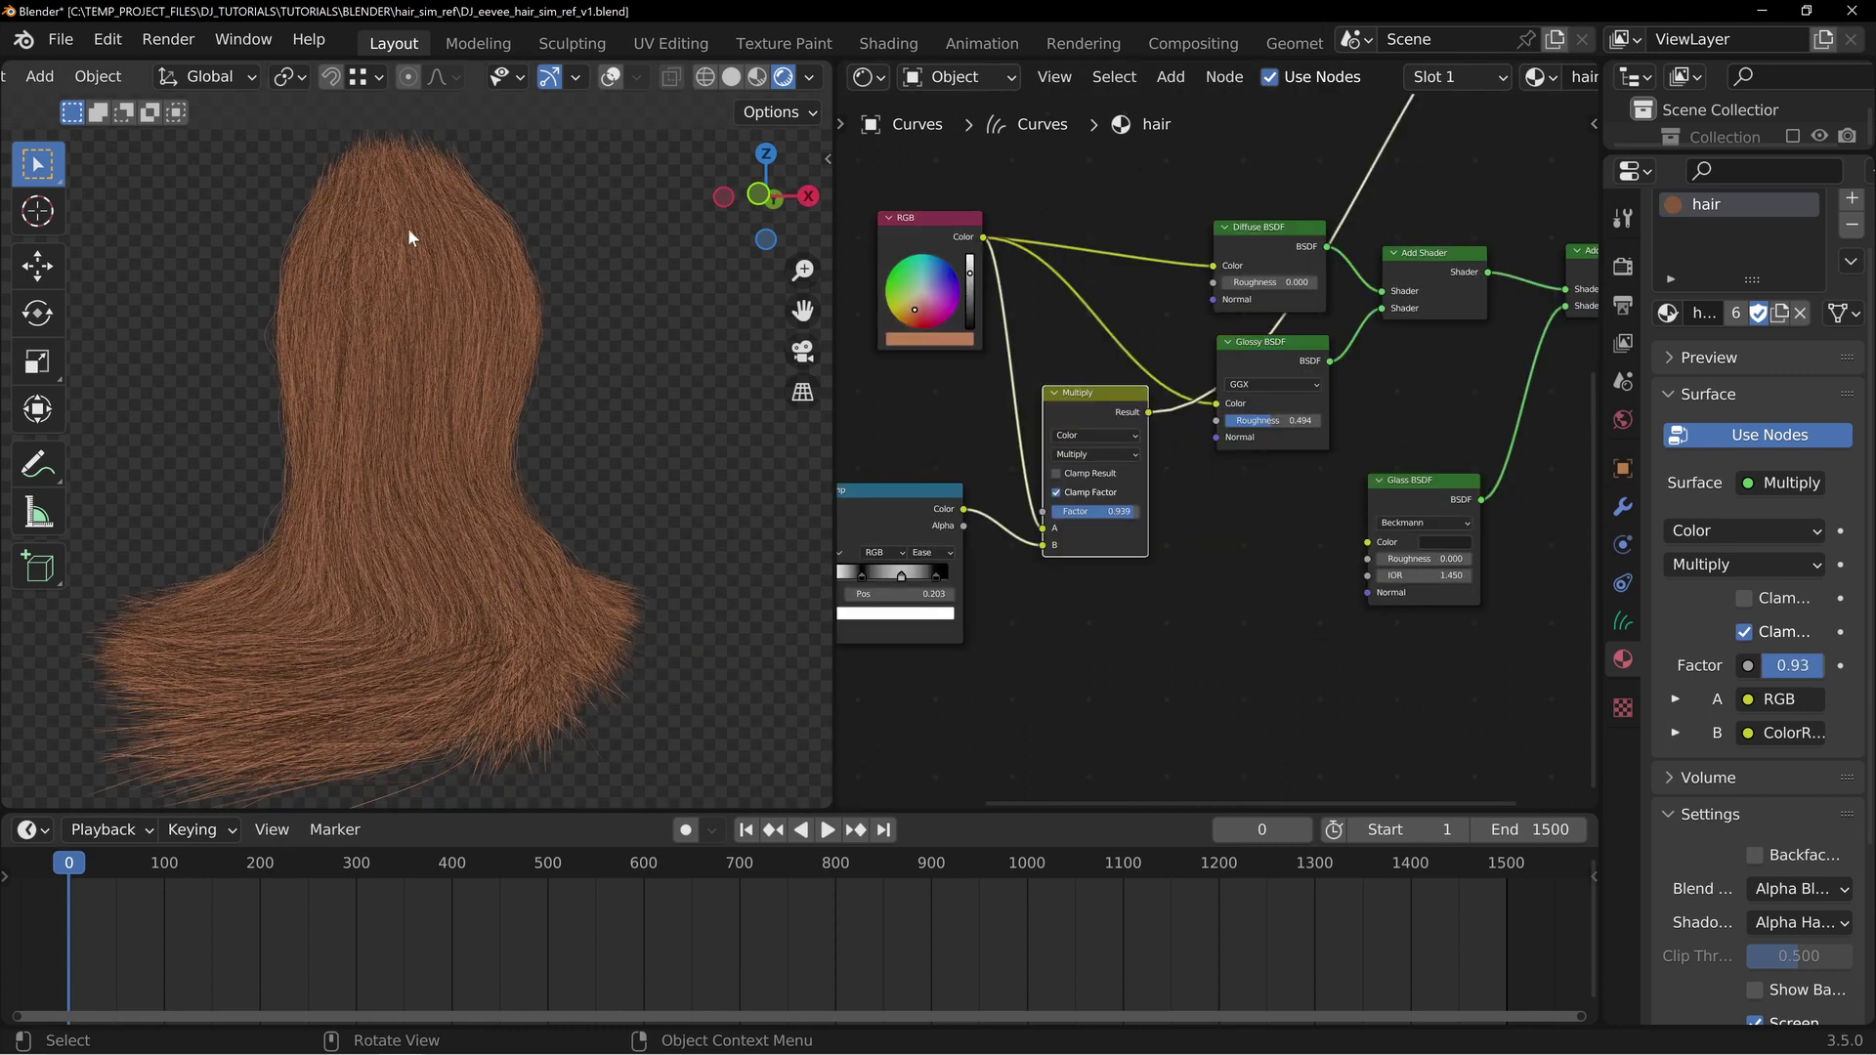
Connect the Multiply result to the Color inputs of both the Diffuse and Glossy BSDF nodes and raise the Multiply node
left_click_drag(1080, 393, 1212, 266)
left_click_drag(1085, 394, 1085, 331)
middle_click_drag(1352, 363, 1222, 362)
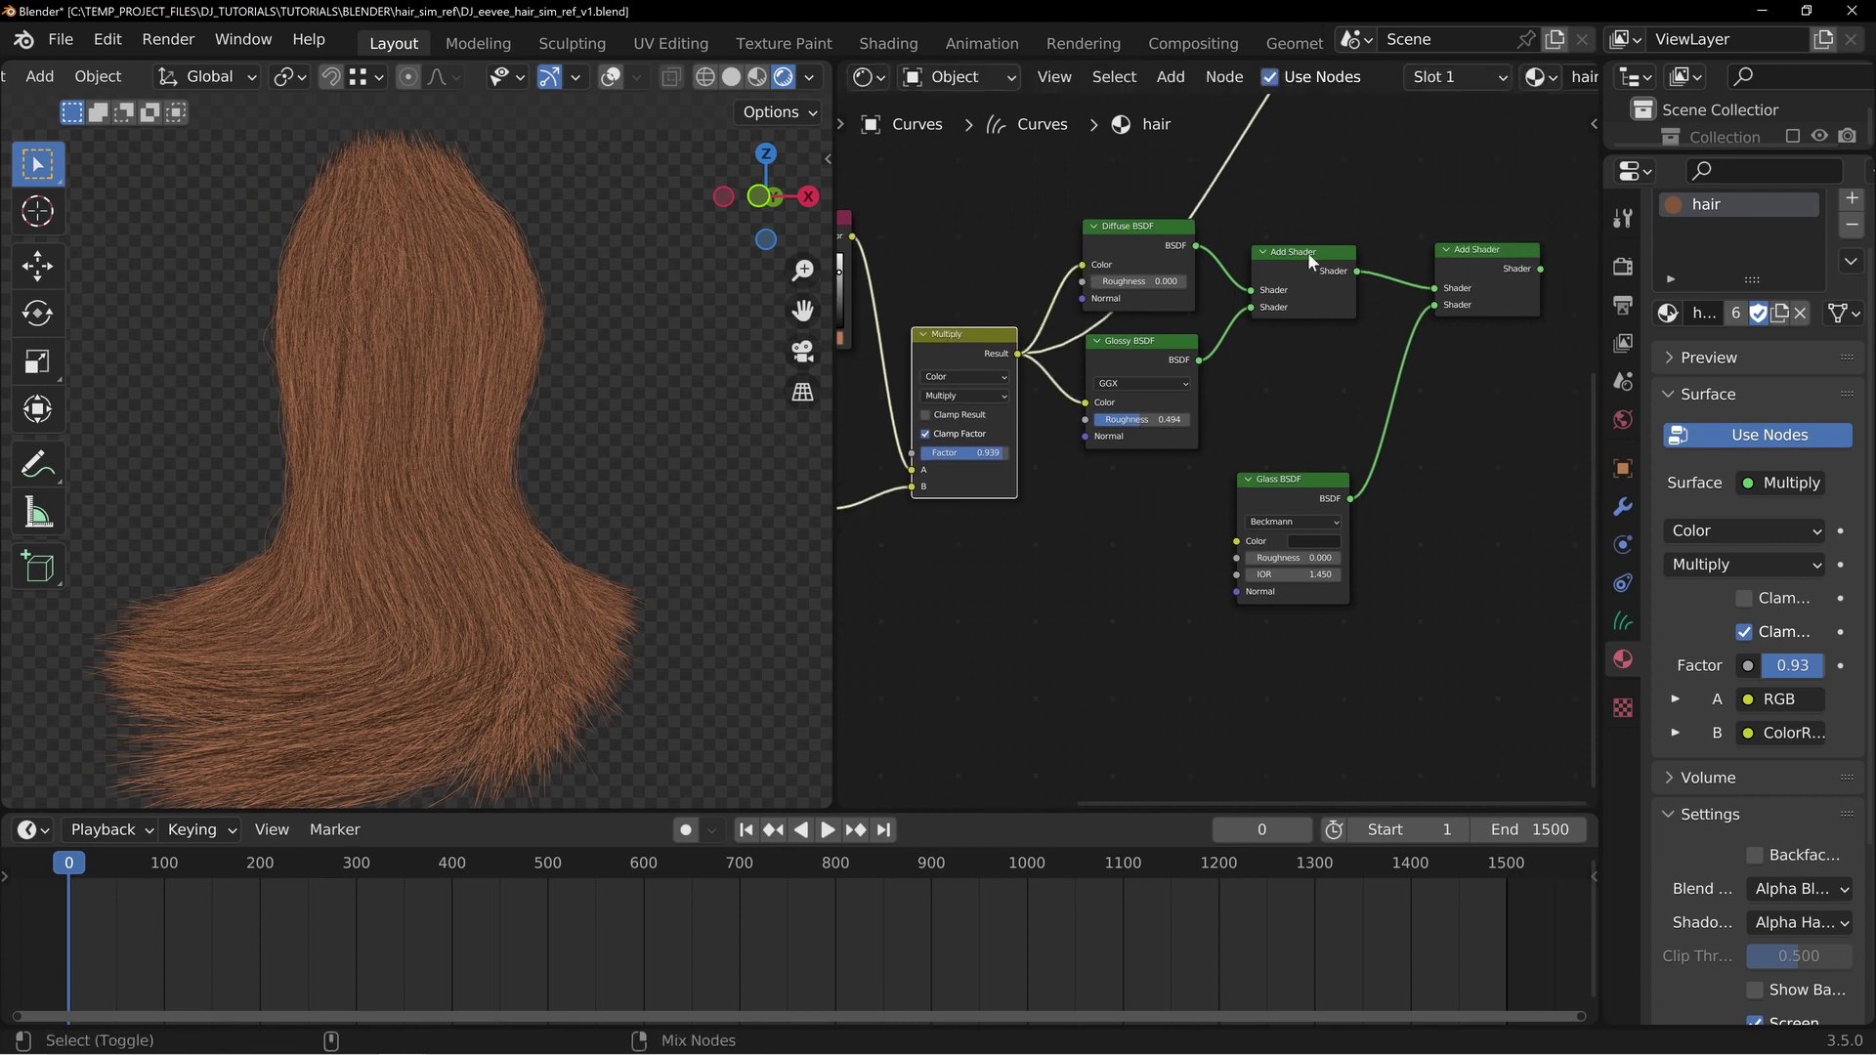
Preview the first and the final Add Shader on the hair and inspect the strand variation from several angles
left_click(1306, 254, "ctrl+shift")
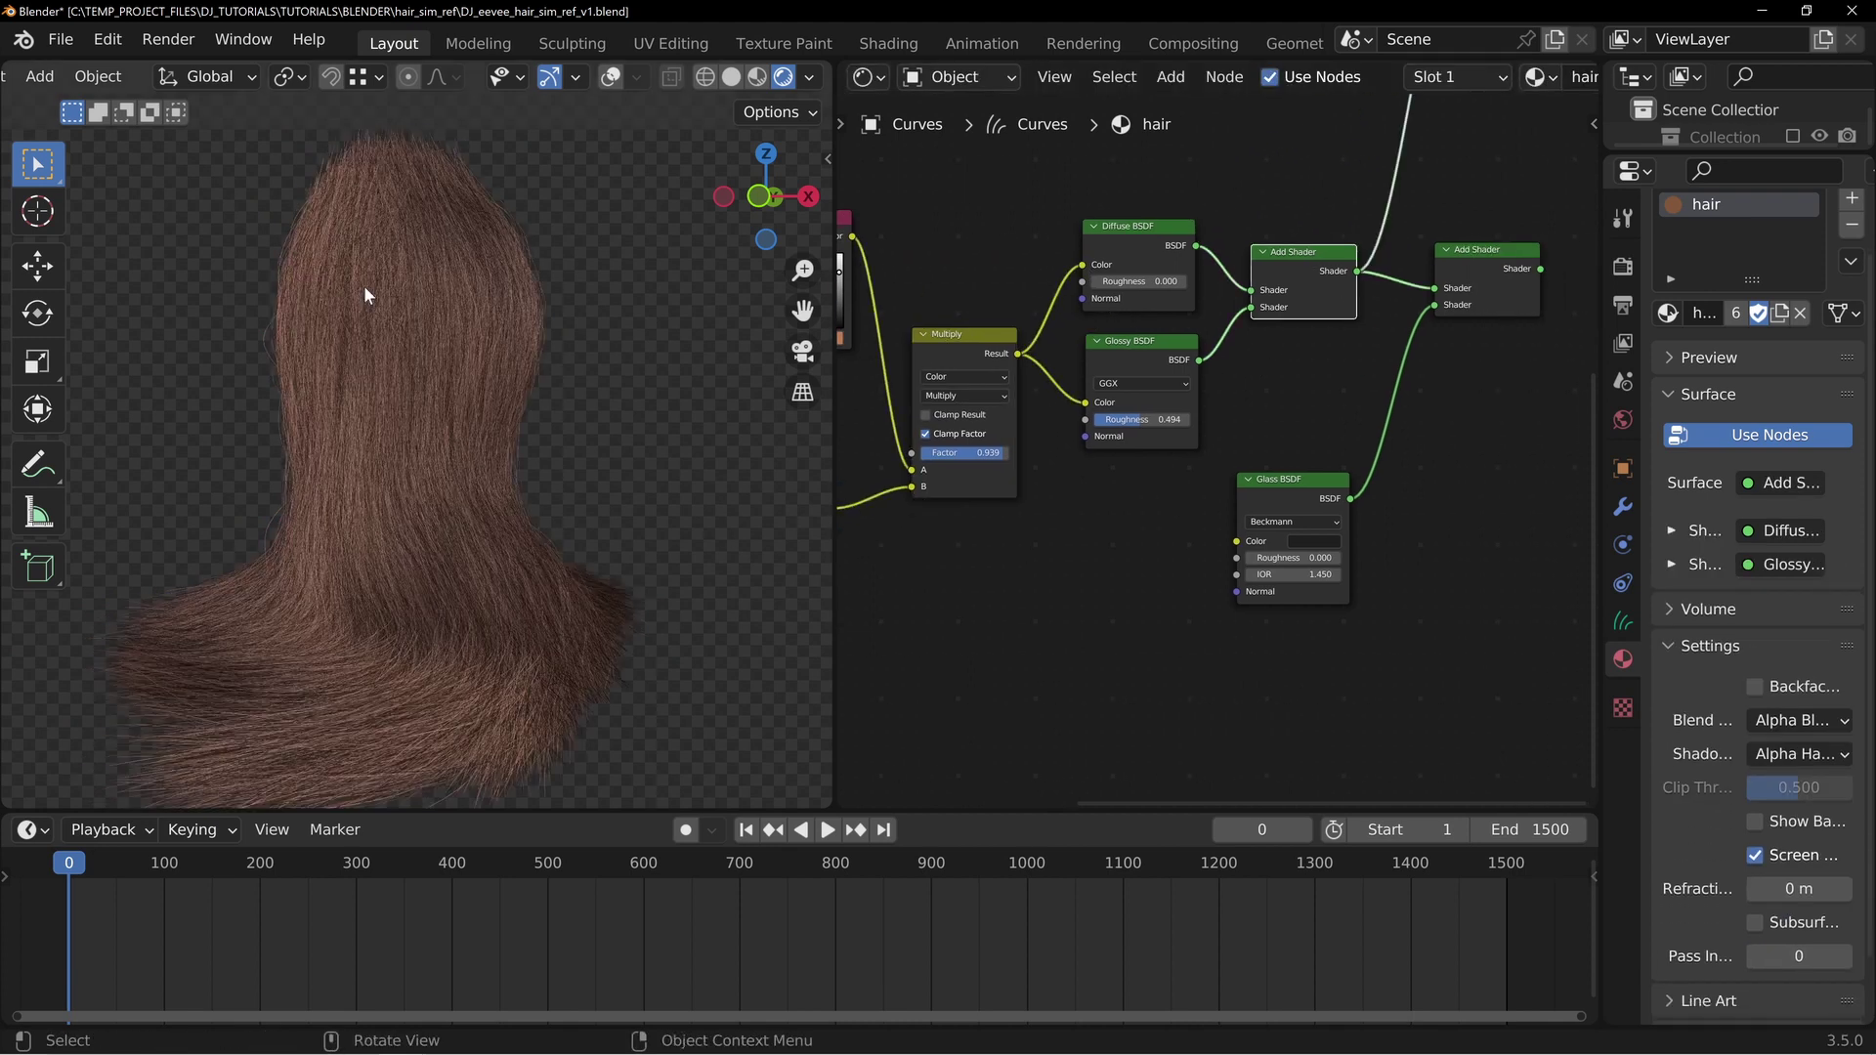
mouse_move(410, 293)
middle_mouse_down()
mouse_move(390, 302)
mouse_move(431, 326)
mouse_move(423, 284)
mouse_move(440, 293)
middle_mouse_up()
middle_click_drag(608, 436, 574, 311)
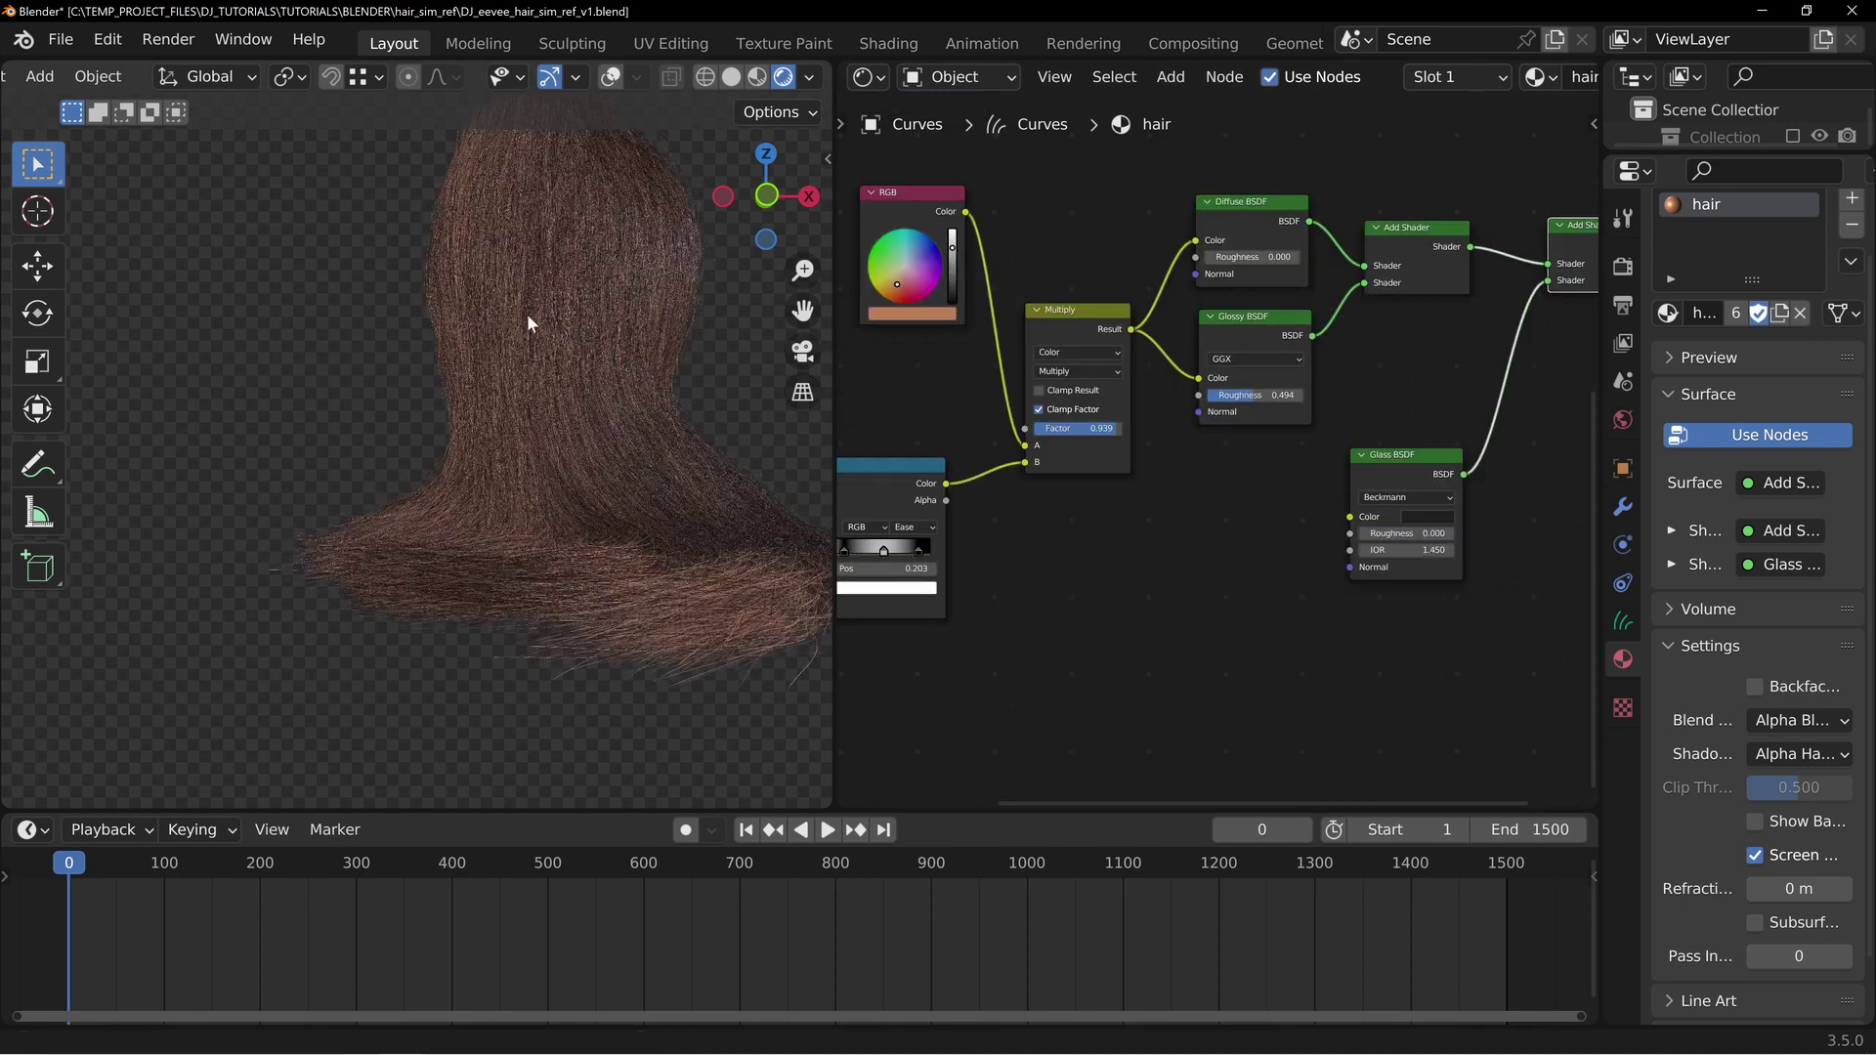
middle_click_drag(526, 314, 673, 315)
middle_click_drag(655, 379, 591, 546)
Move the Diffuse and Glossy BSDF nodes slightly further apart vertically
middle_click_drag(1122, 536, 1198, 497)
middle_click_drag(1431, 387, 1249, 454)
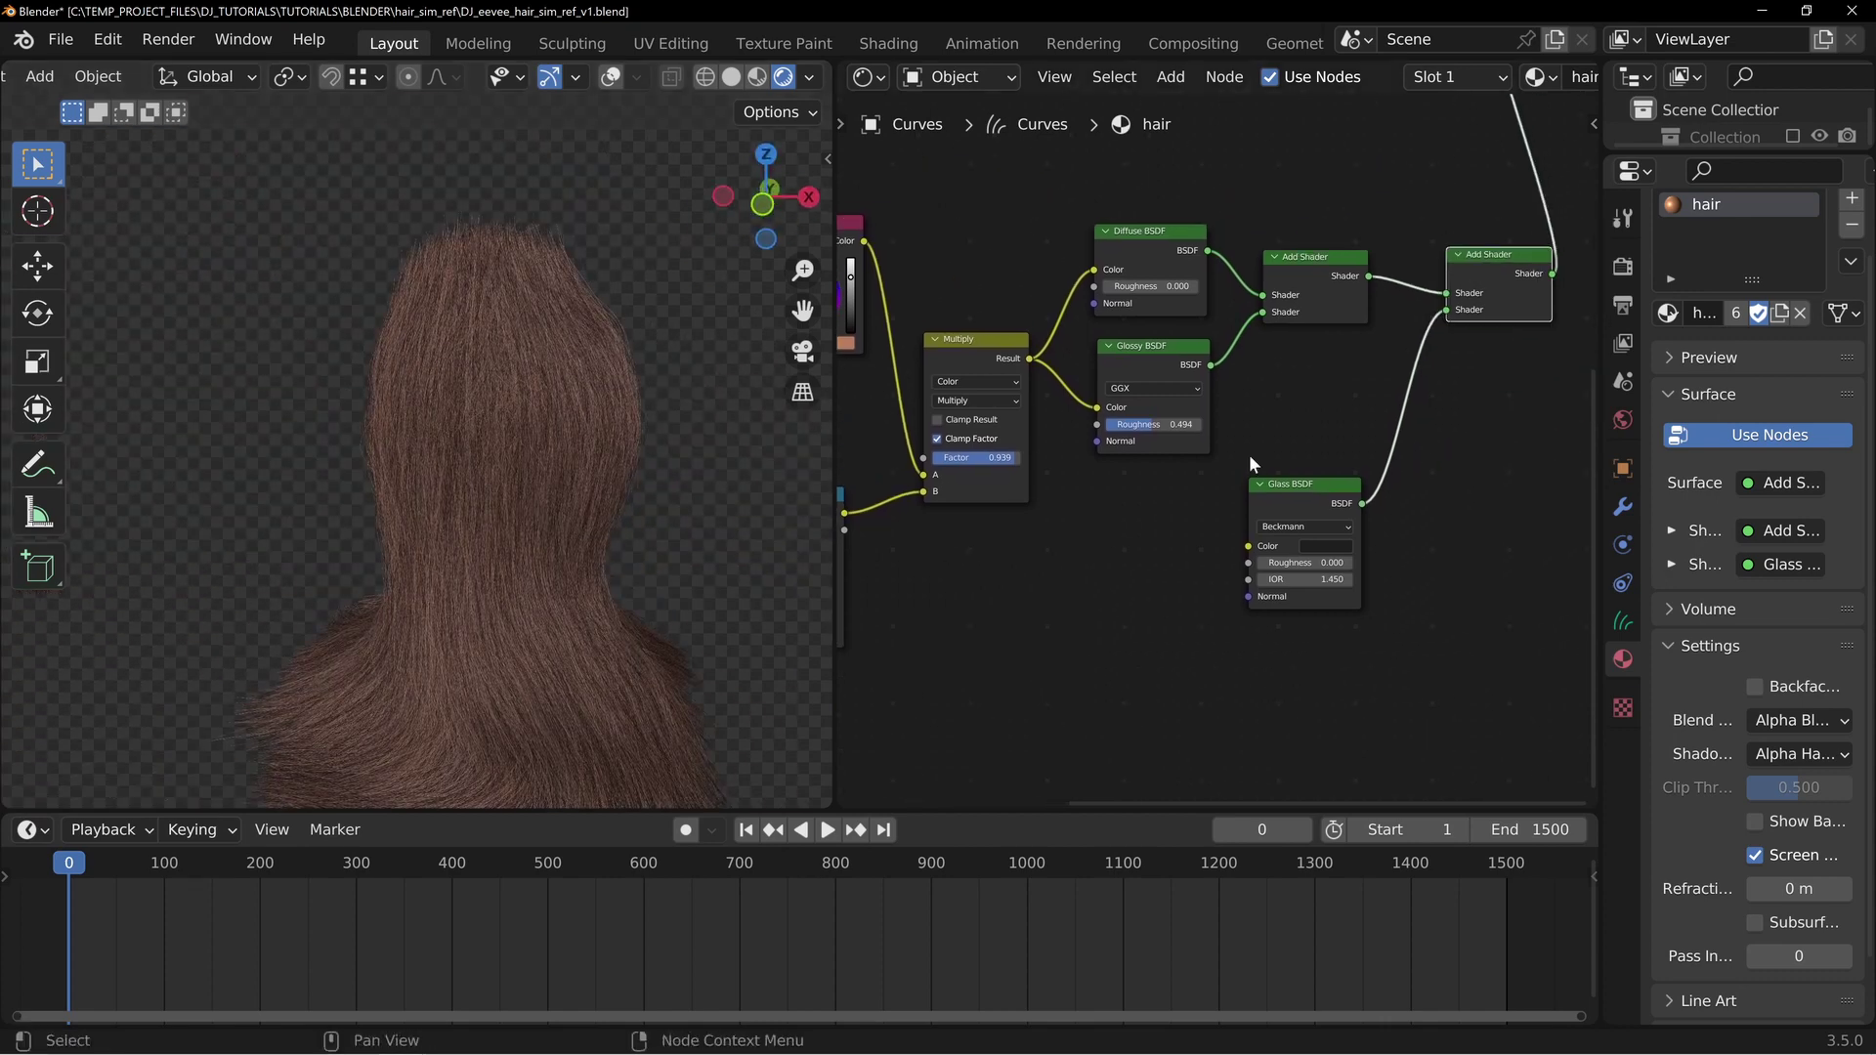
left_click_drag(1141, 235, 1144, 219)
left_click_drag(1164, 348, 1163, 352)
Add a Value node below the ColorRamp node
middle_click_drag(1078, 551, 1362, 333)
key("shift+a")
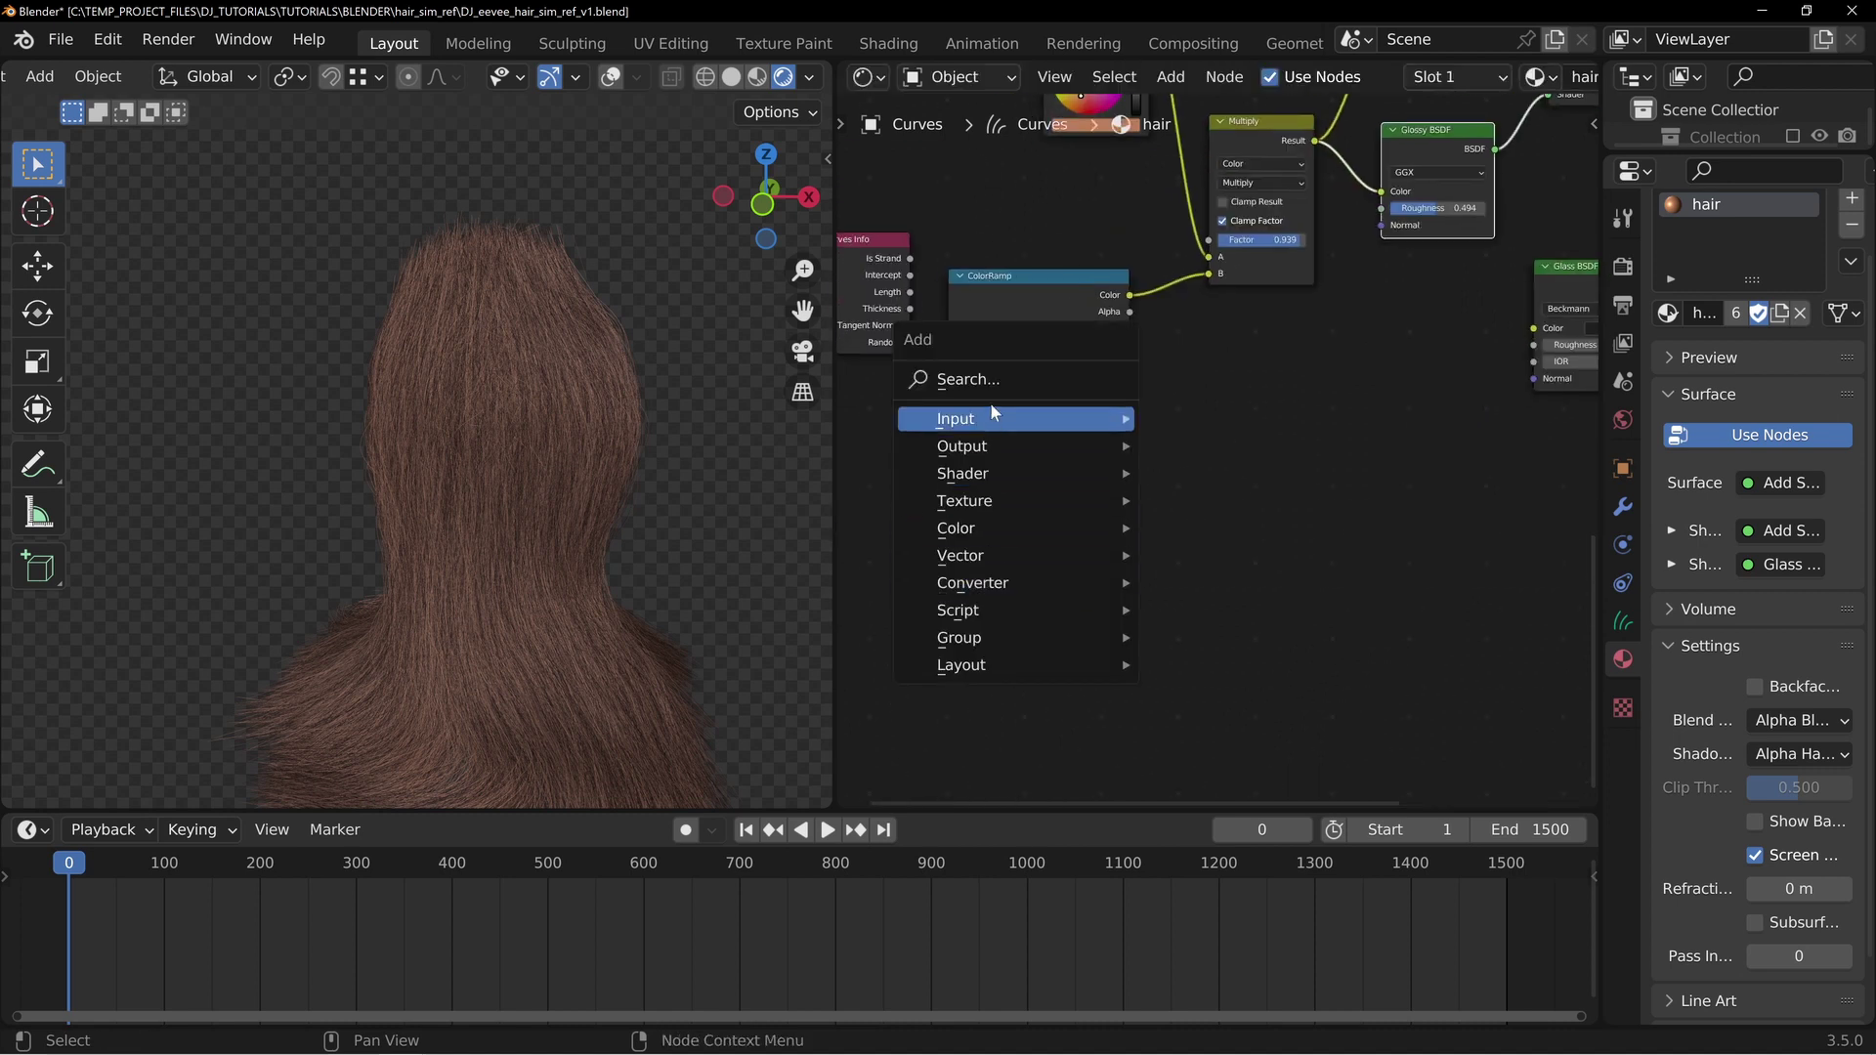
left_click(989, 397)
type("valu")
key("Return")
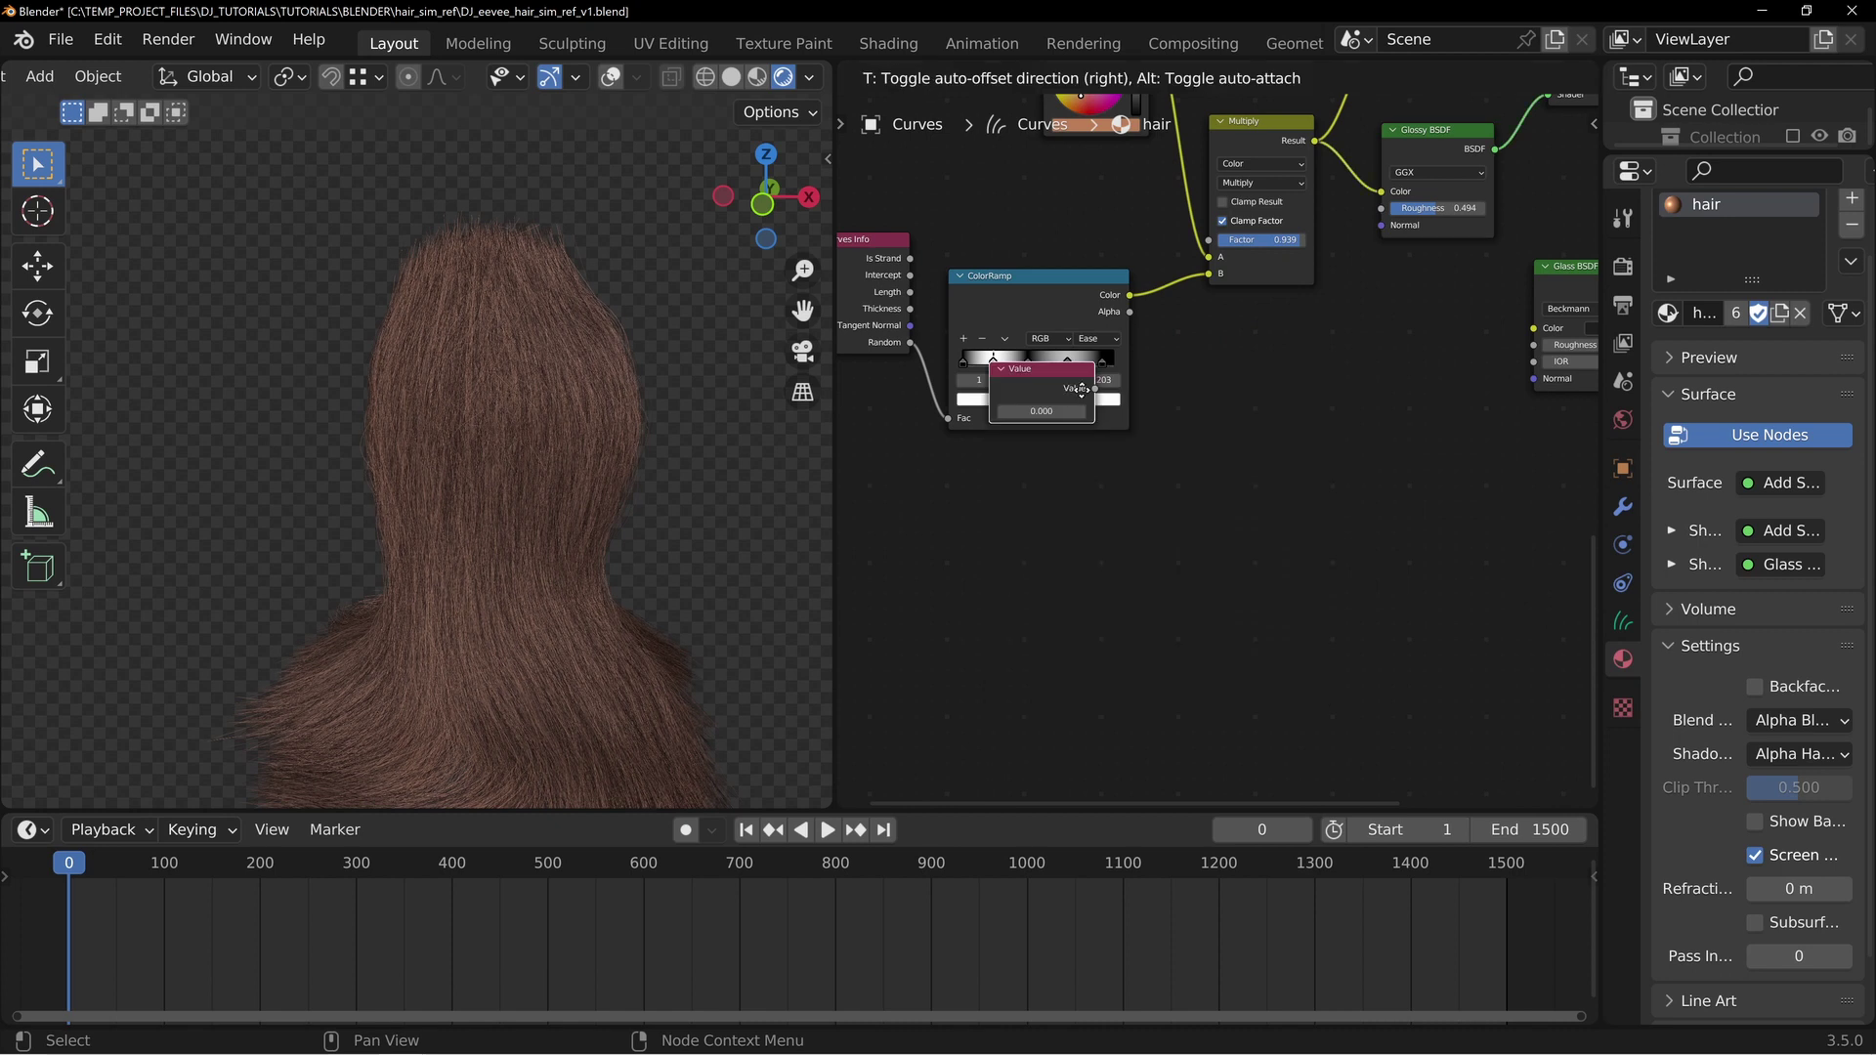
left_click(1022, 544)
Try driving the roughness of the Diffuse, Glossy and Glass BSDF nodes from the Value node, set to 0.460
middle_click_drag(1158, 469, 1165, 536)
left_click_drag(994, 633, 1329, 303)
left_click_drag(995, 633, 1329, 197)
middle_click_drag(940, 704, 1095, 556)
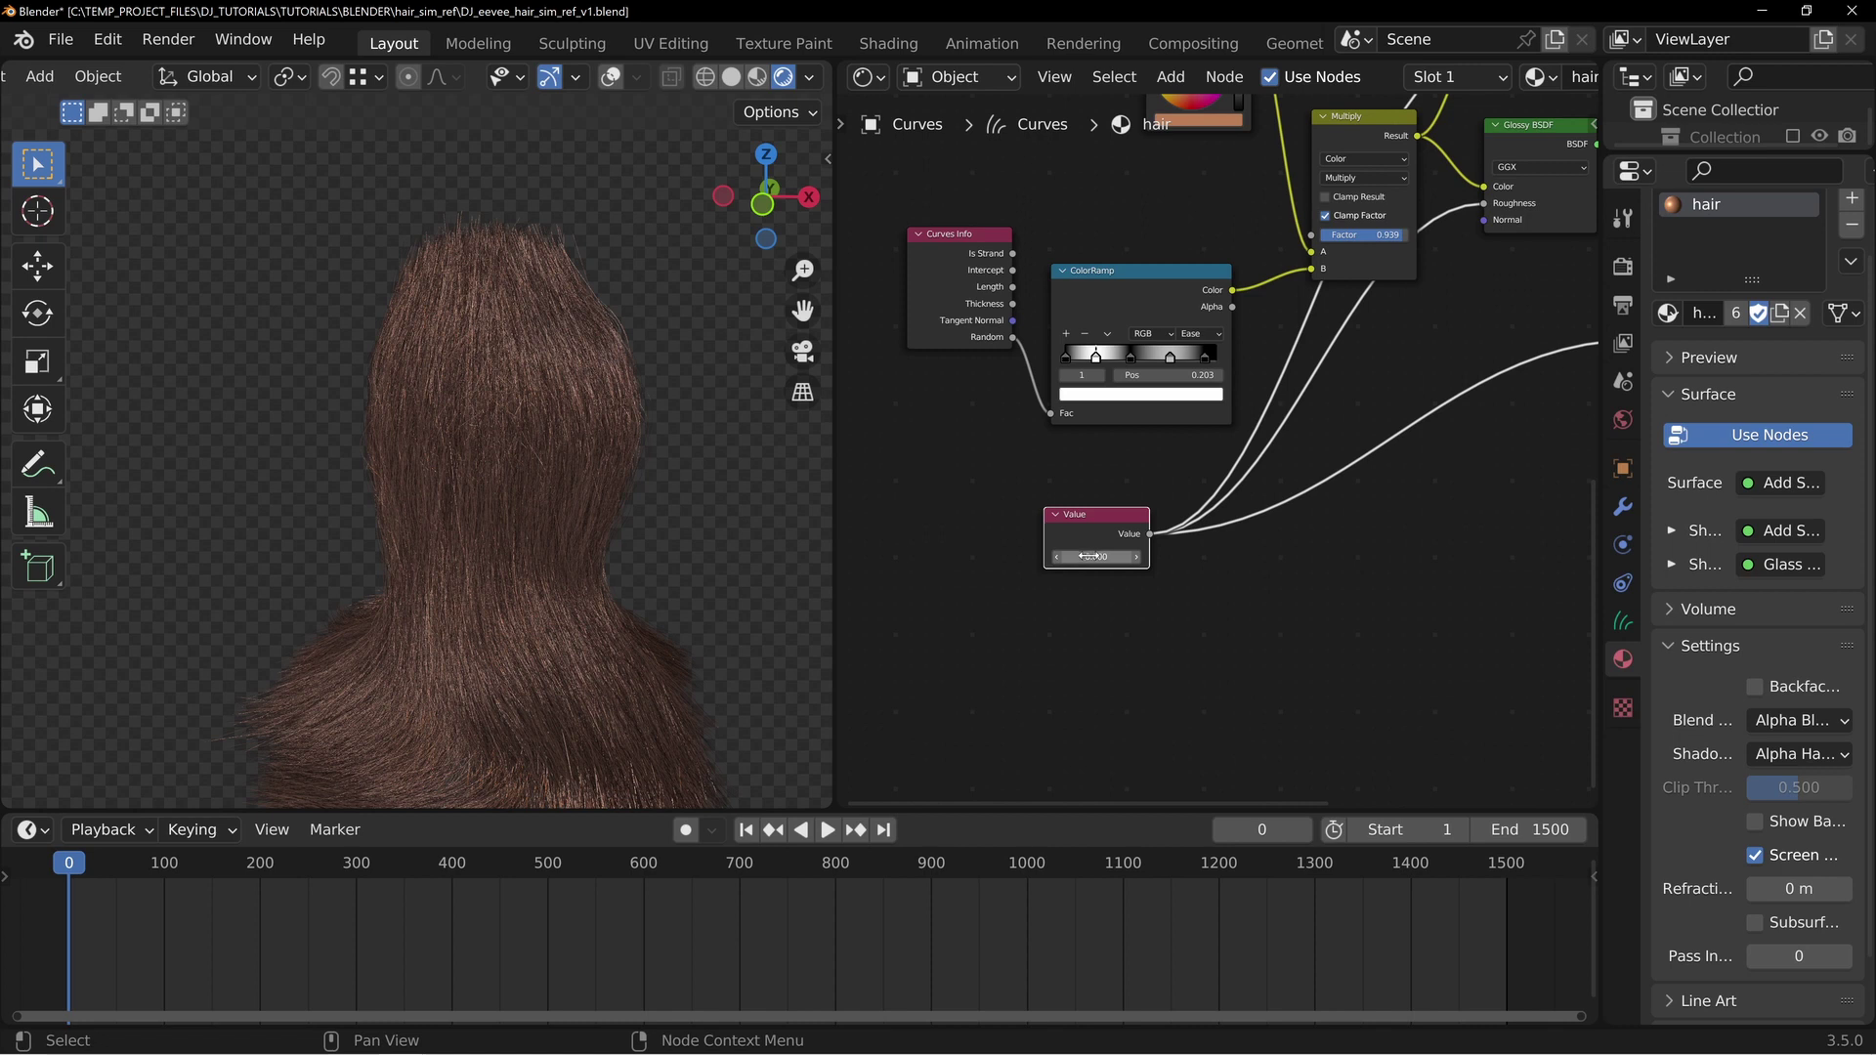
mouse_move(1094, 556)
left_mouse_down("shift")
mouse_move(1153, 556)
mouse_move(1127, 556)
left_mouse_up("shift")
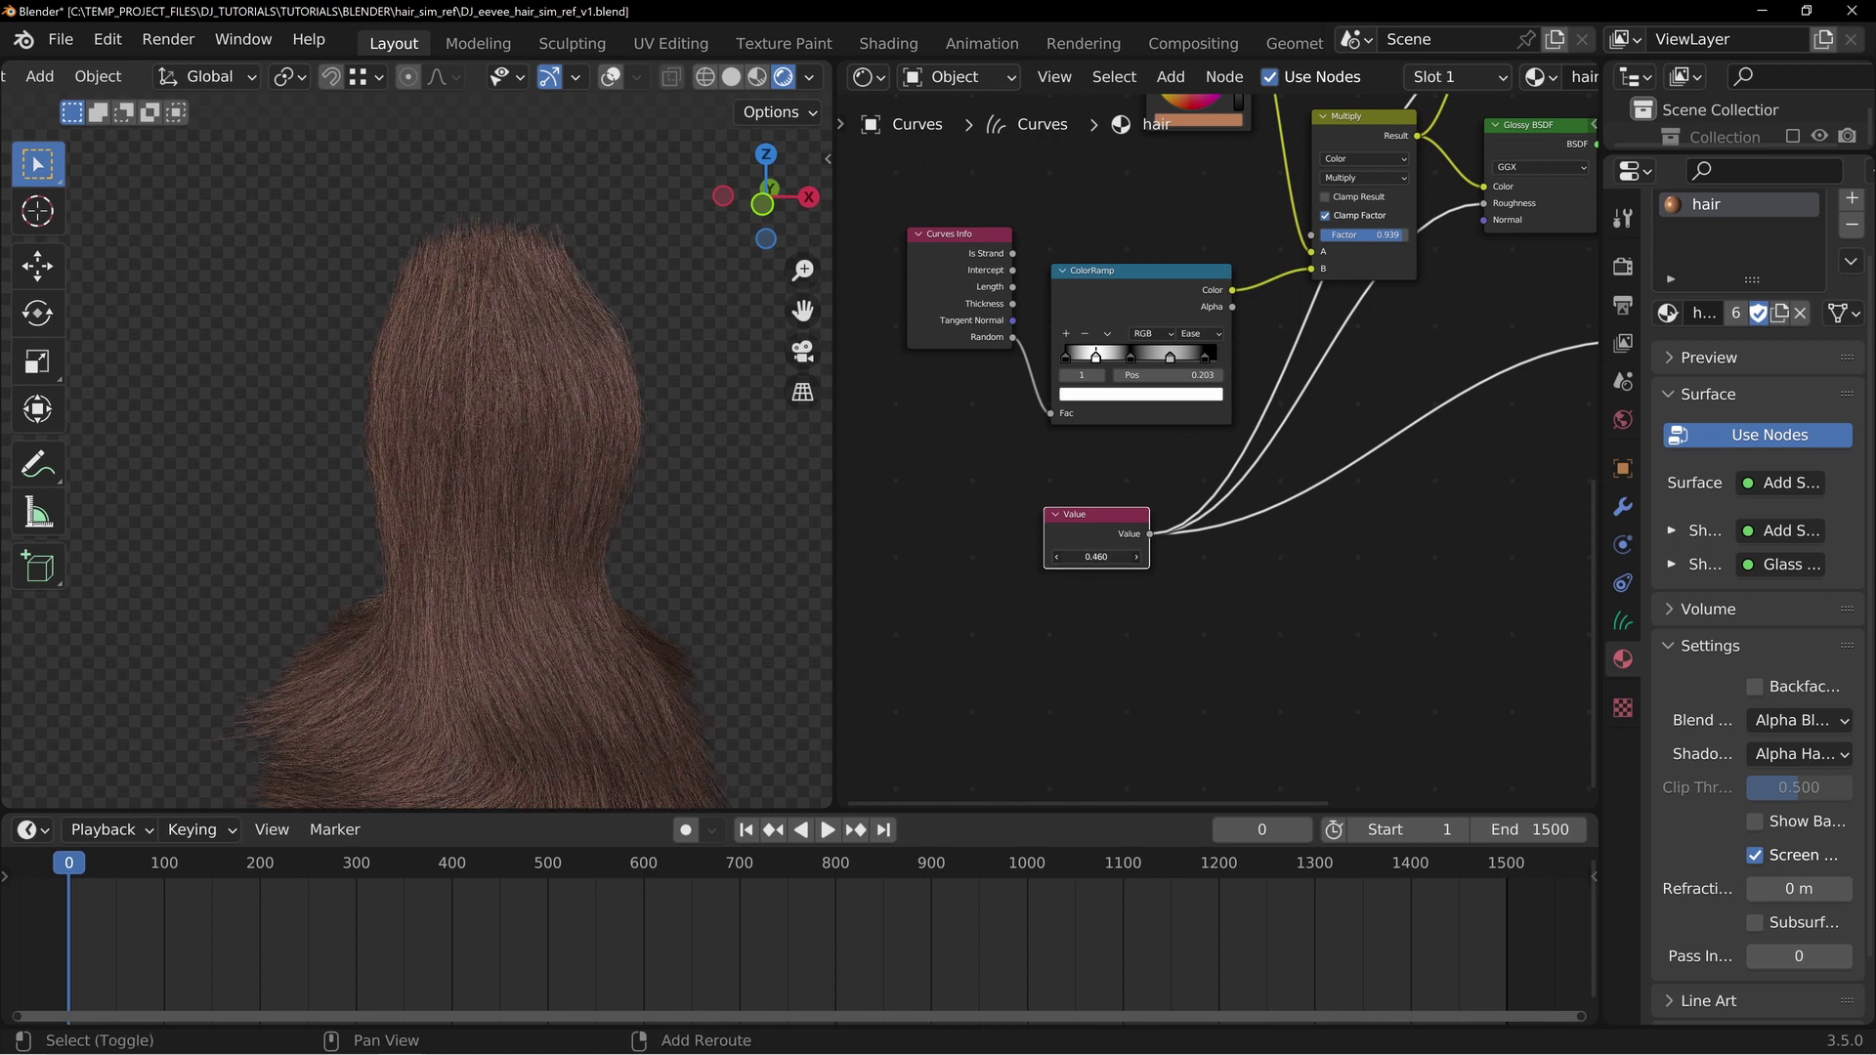
Disconnect the Value node from the three shader roughness inputs and delete it
left_click(1177, 642)
middle_click_drag(1335, 468, 1051, 615)
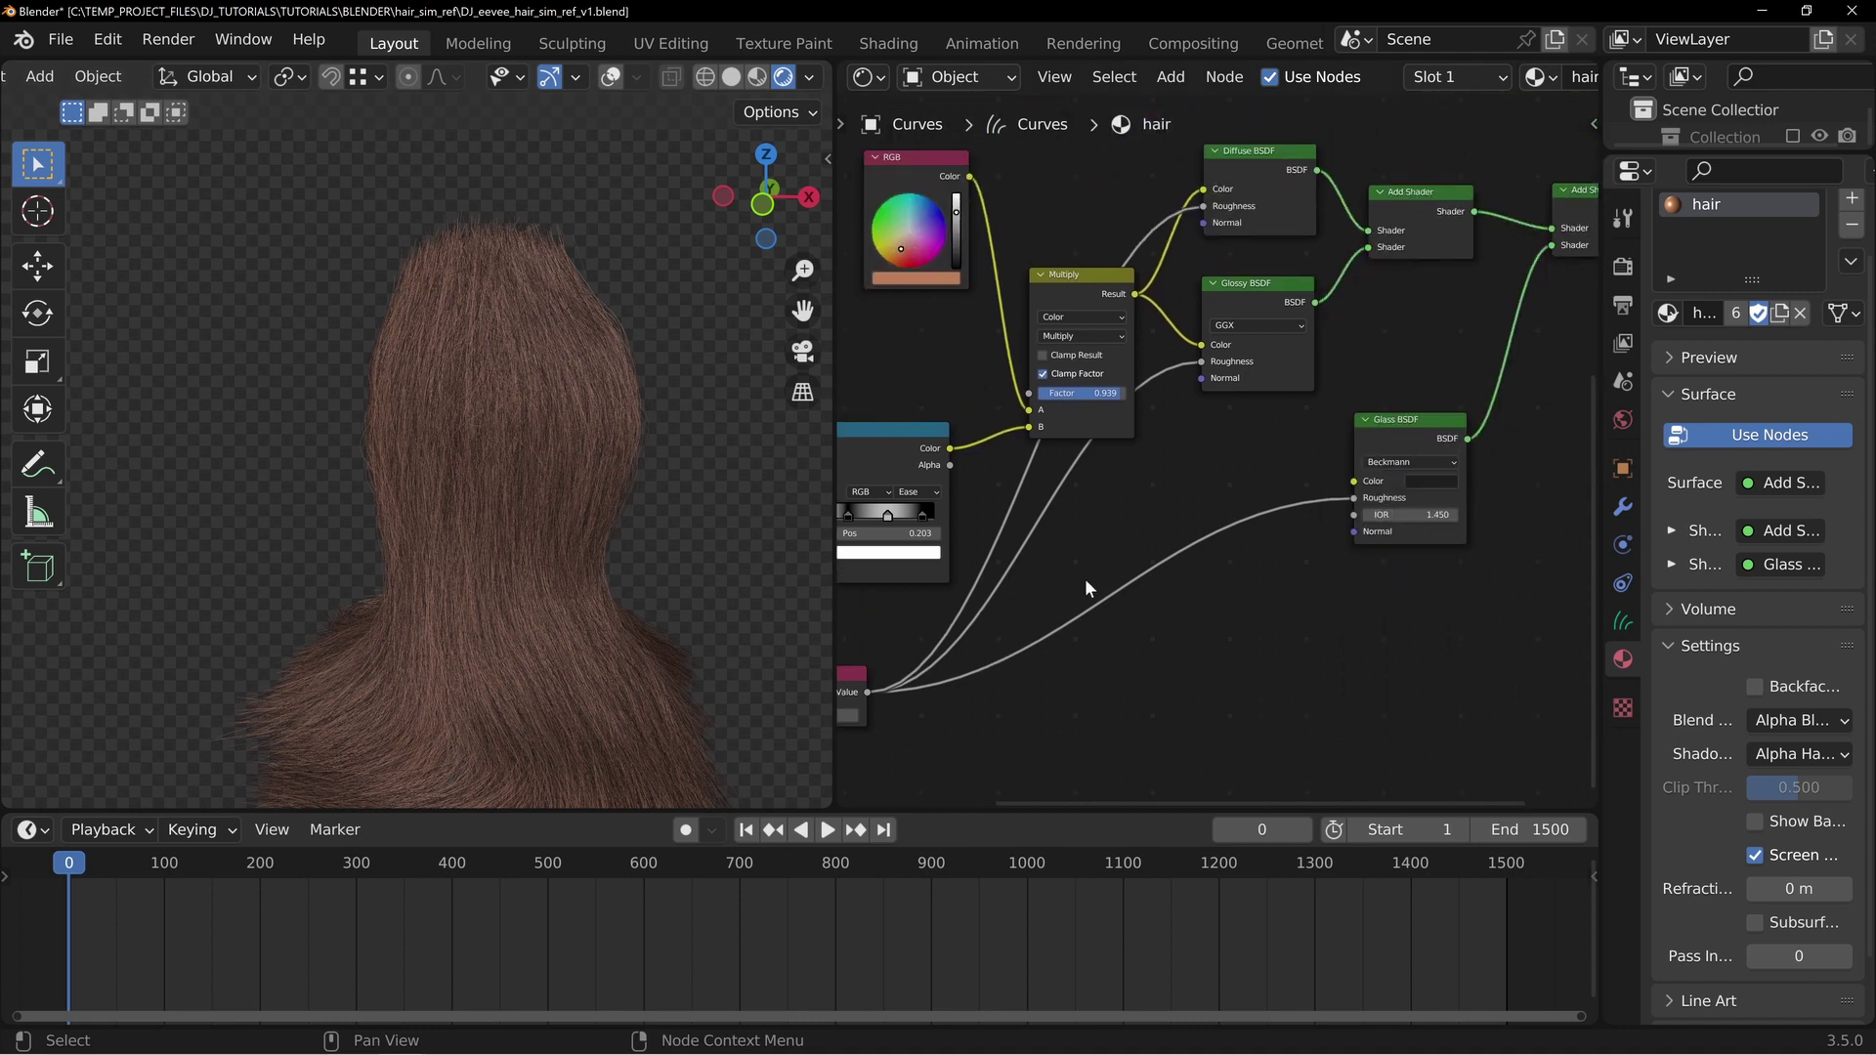
middle_click_drag(1297, 540, 1203, 503)
left_click_drag(1308, 501, 1221, 440)
left_click_drag(1153, 364, 1123, 303)
left_click_drag(1161, 211, 1114, 283)
middle_click_drag(1158, 562, 1407, 321)
key("x")
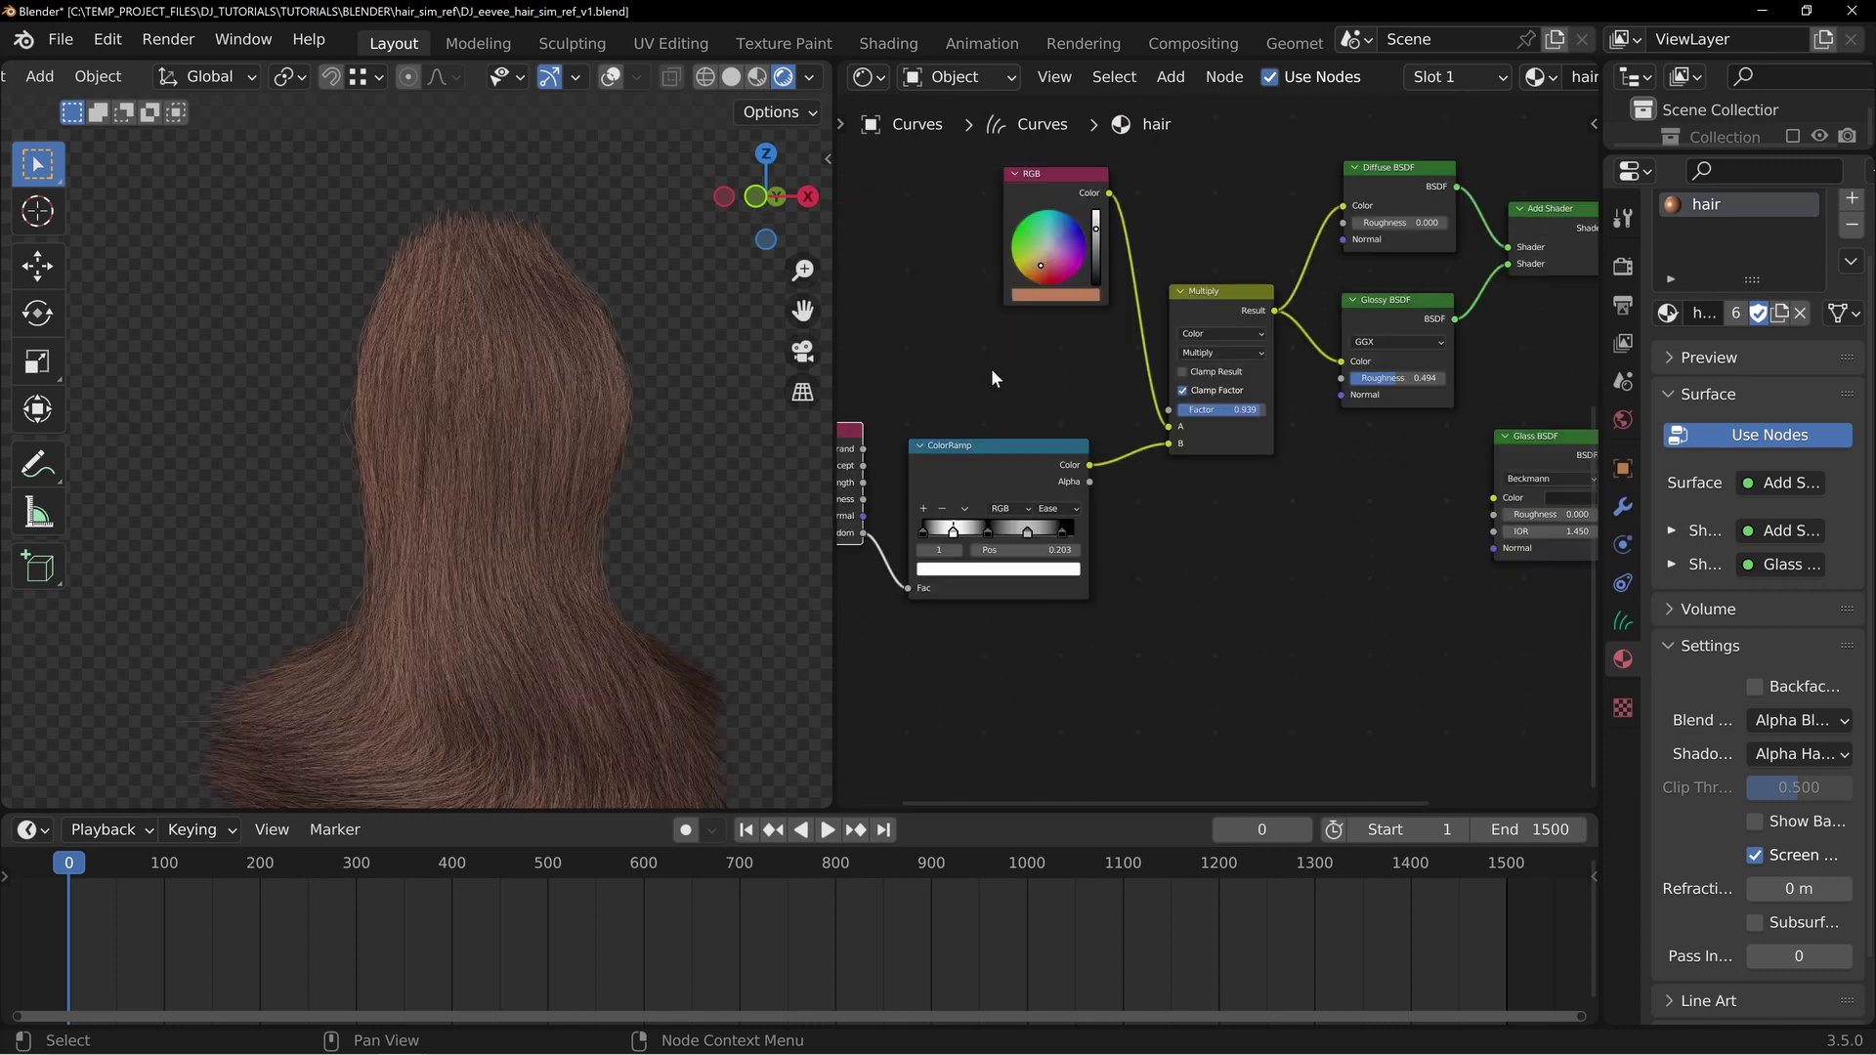
Move the RGB, Curves Info and ColorRamp nodes away from the Multiply node to make room
middle_click_drag(997, 381, 1156, 524)
left_click_drag(1206, 326, 1015, 322)
middle_click_drag(950, 586, 1036, 498)
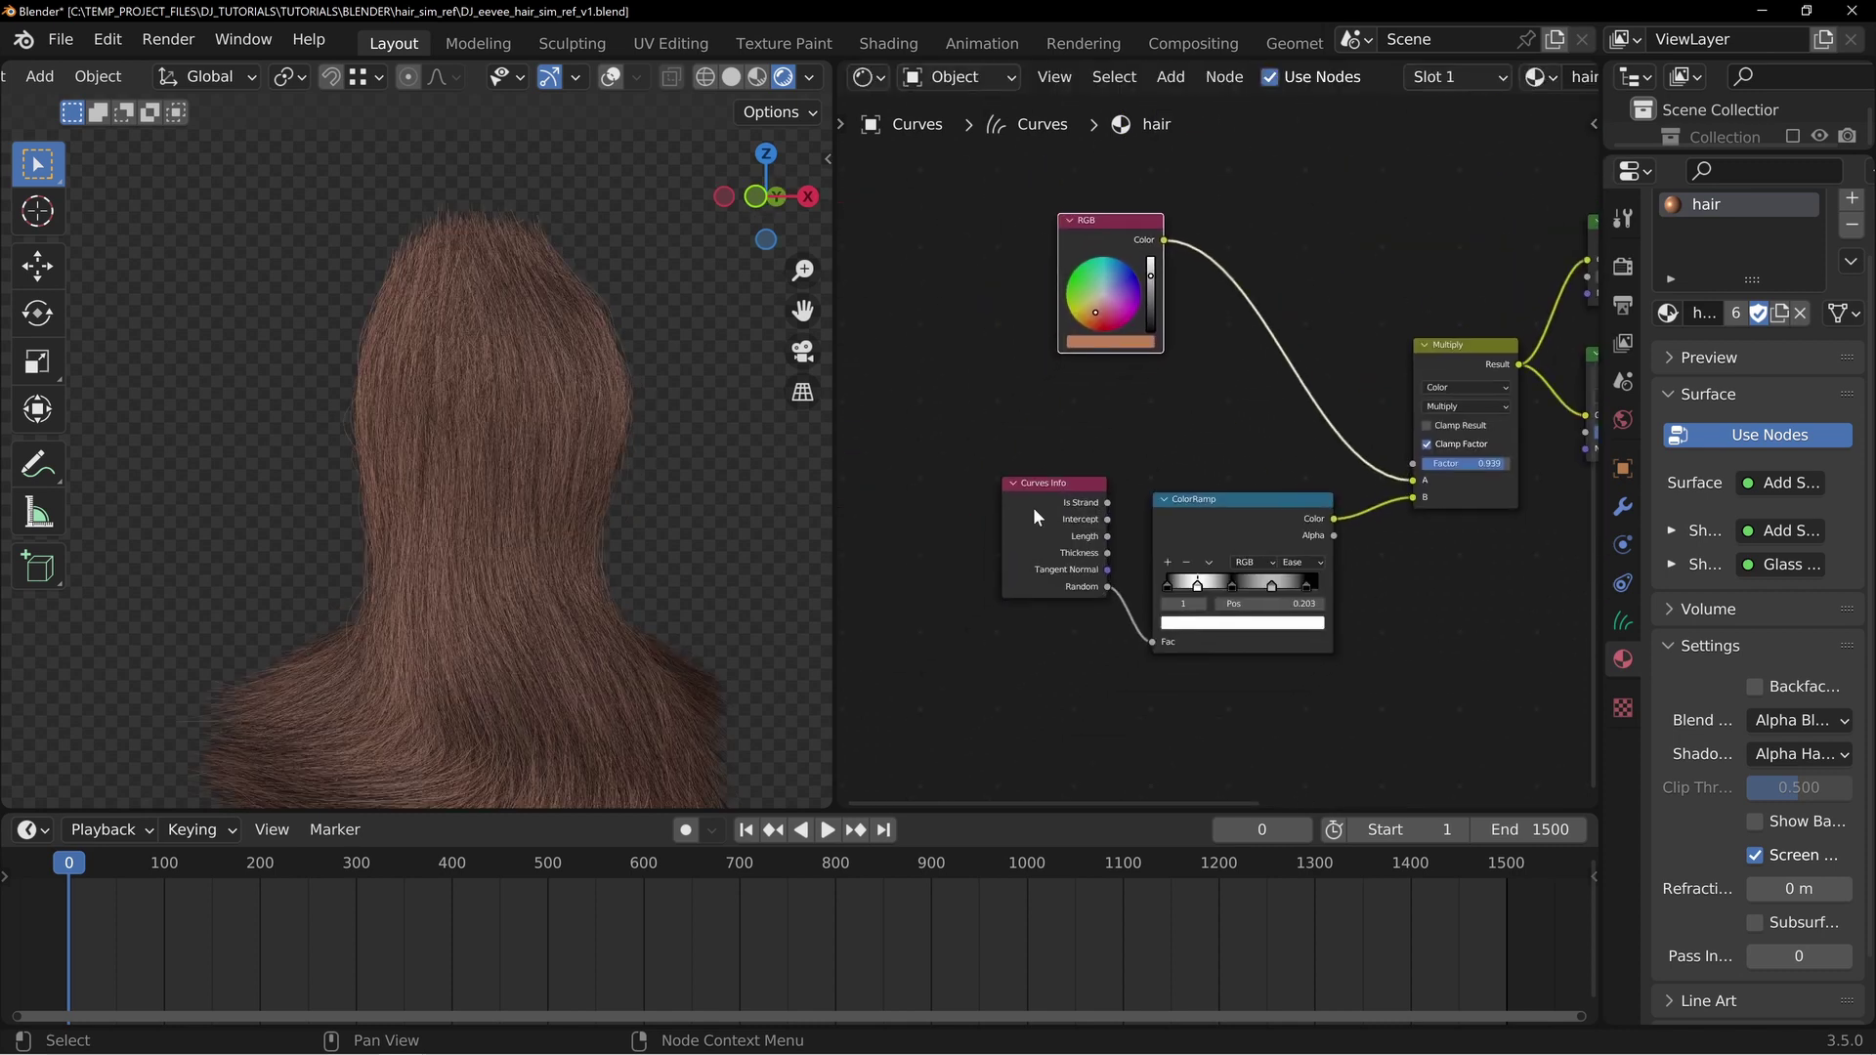
left_click_drag(1037, 498, 987, 506)
left_click_drag(1230, 522, 1213, 553)
middle_click_drag(1240, 457, 1206, 516)
left_click_drag(1067, 284, 1075, 385)
middle_click_drag(1192, 508, 1200, 421)
Tidy the spacing between the Multiply, ColorRamp, Curves Info and RGB nodes
left_click_drag(1448, 338, 1393, 338)
middle_click_drag(1228, 420, 1325, 396)
left_click_drag(1276, 490, 1235, 486)
left_click_drag(1079, 461, 1019, 452)
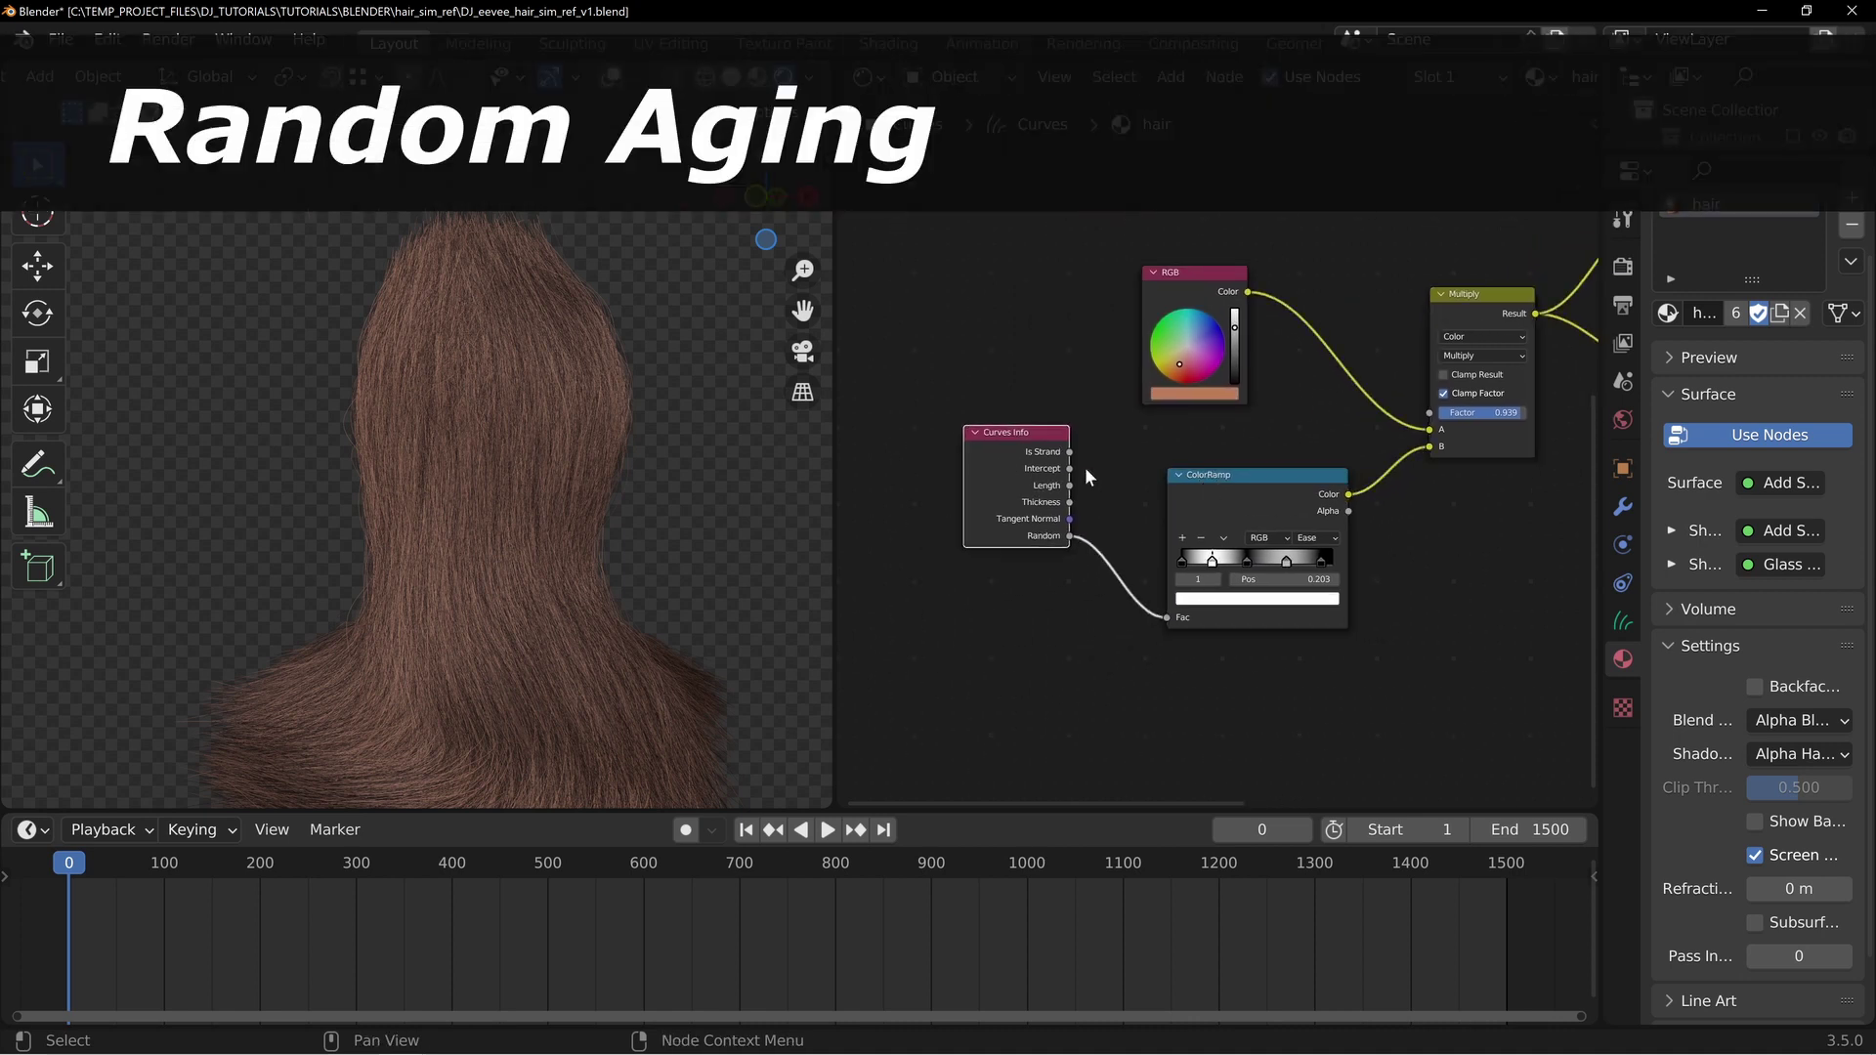
left_click_drag(1182, 484, 1170, 485)
left_click_drag(1186, 292, 1174, 292)
left_click_drag(1243, 481, 1228, 477)
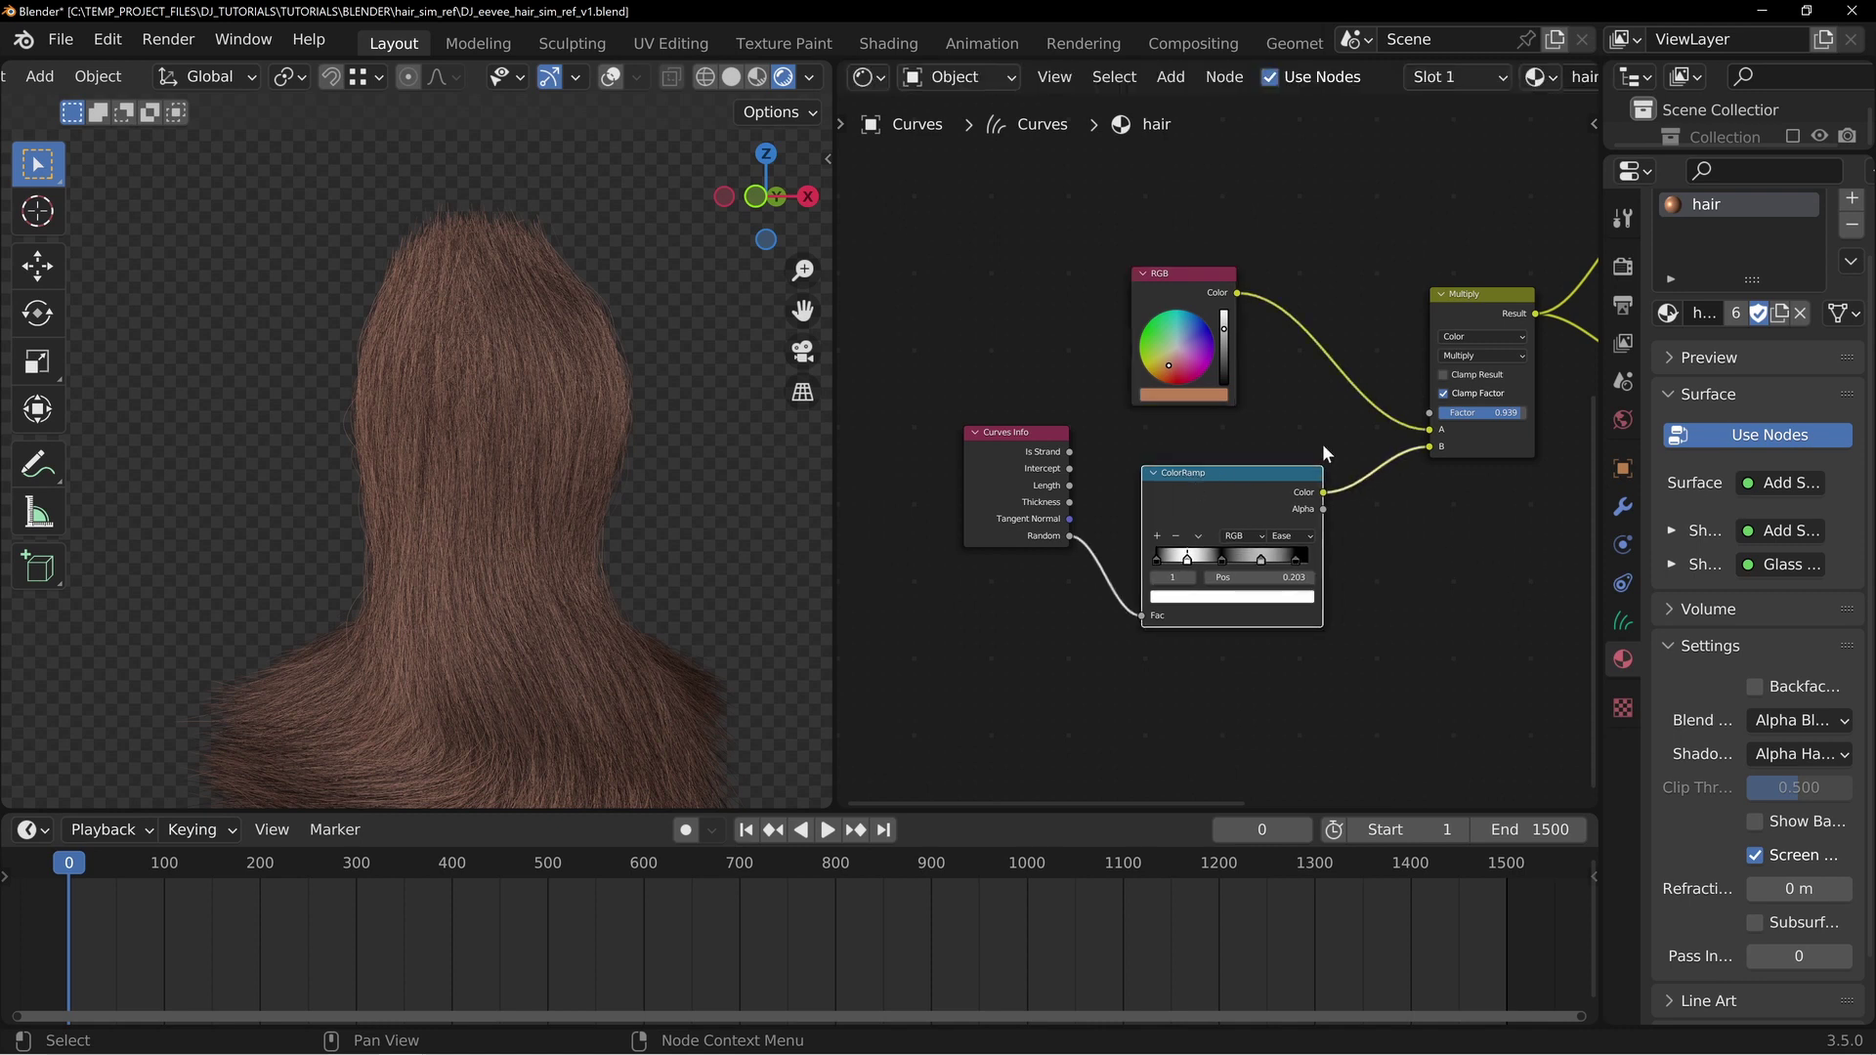
Move the Multiply node closer to the RGB node and place Curves Info higher and further from the ColorRamp
middle_click_drag(1528, 314, 1327, 342)
left_click_drag(1276, 330, 1227, 340)
middle_click_drag(982, 456, 1181, 459)
left_click_drag(962, 477, 907, 448)
middle_click_drag(1094, 285, 937, 424)
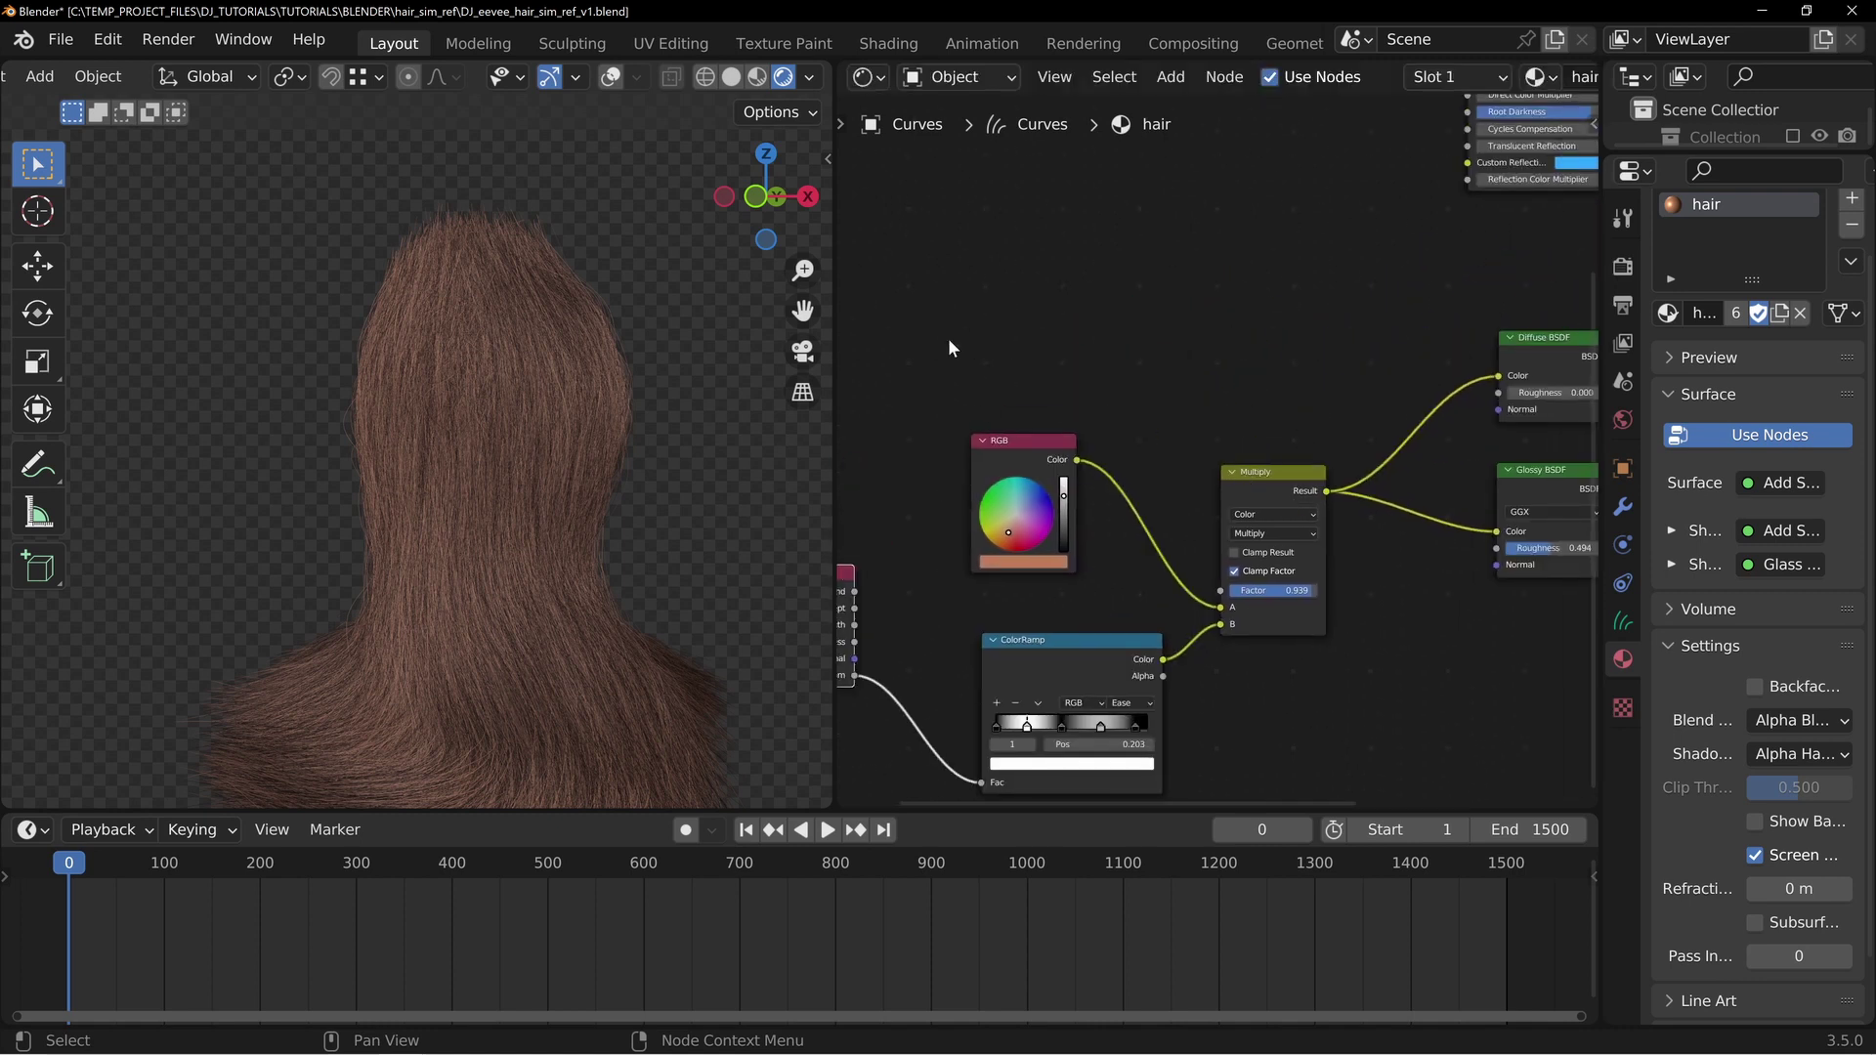
middle_click_drag(949, 348, 1148, 295)
left_click_drag(1010, 531, 884, 360)
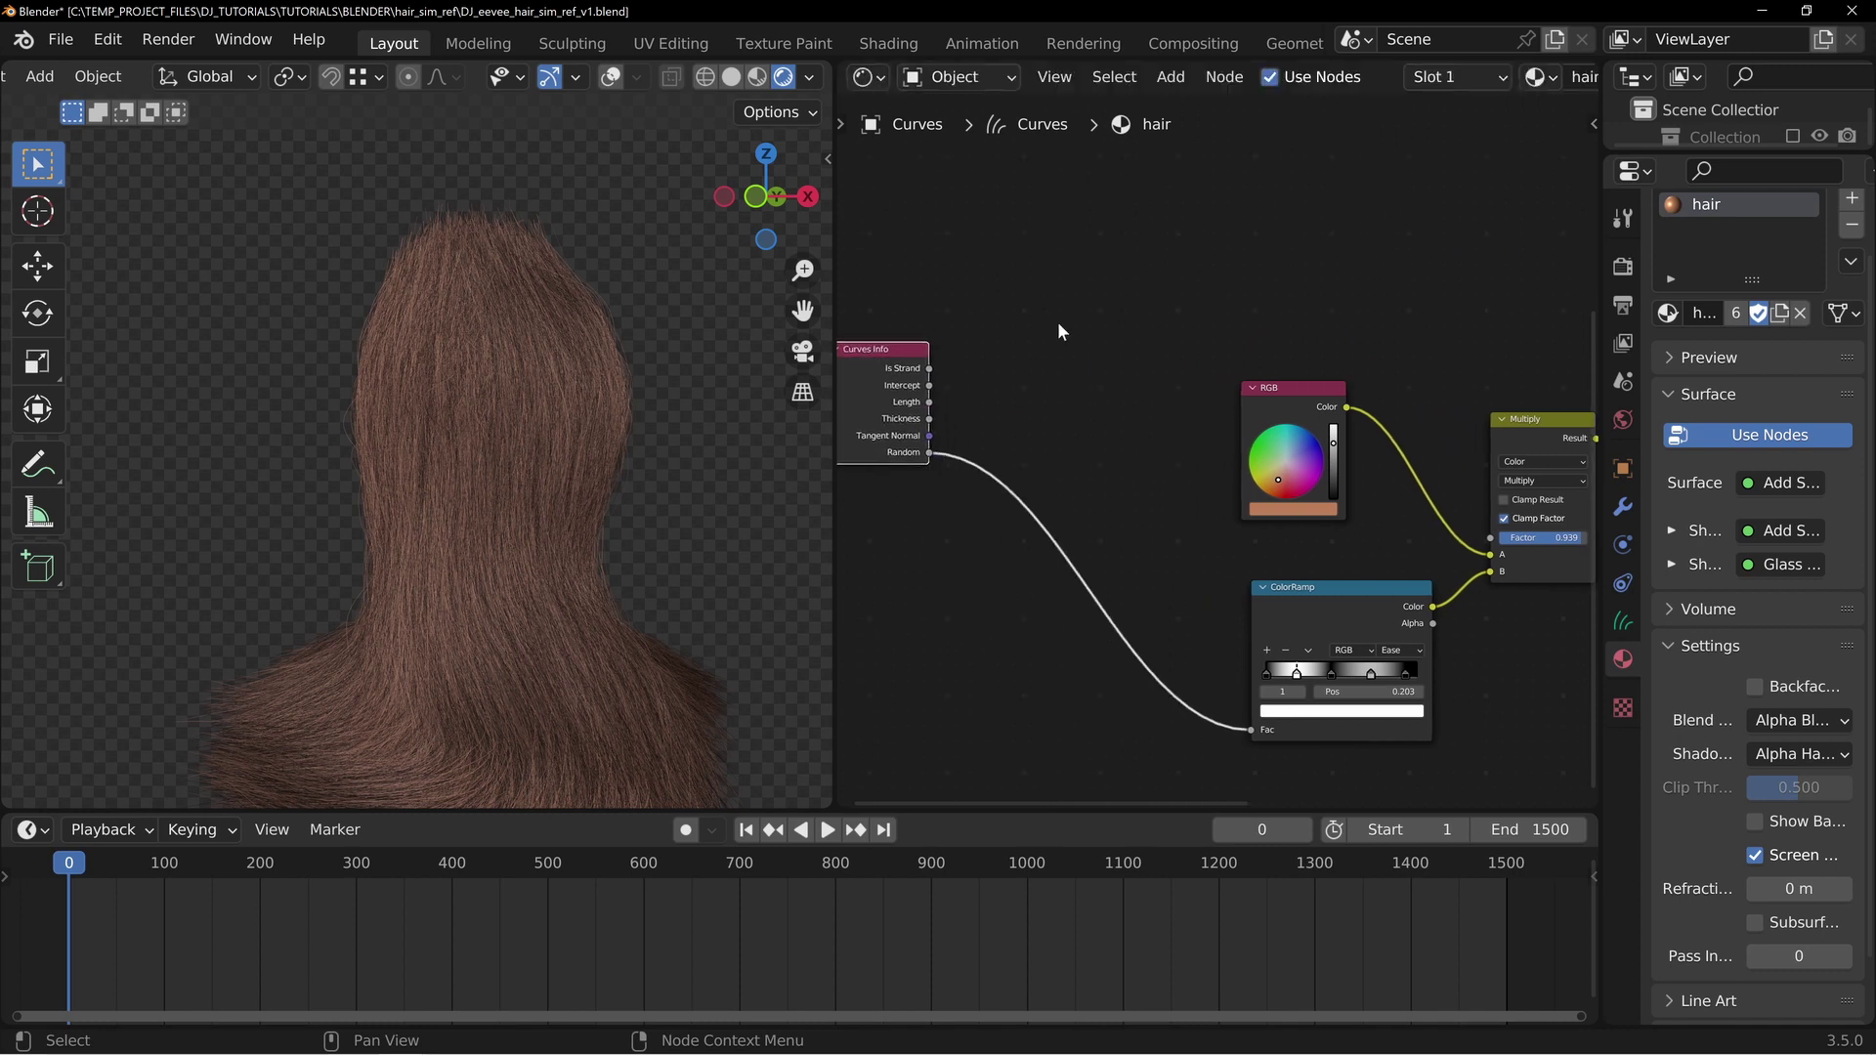
Duplicate the ColorRamp, place the copy above the RGB node and feed its Fac input from Curves Info Random
left_click(1339, 613)
key("shift+d")
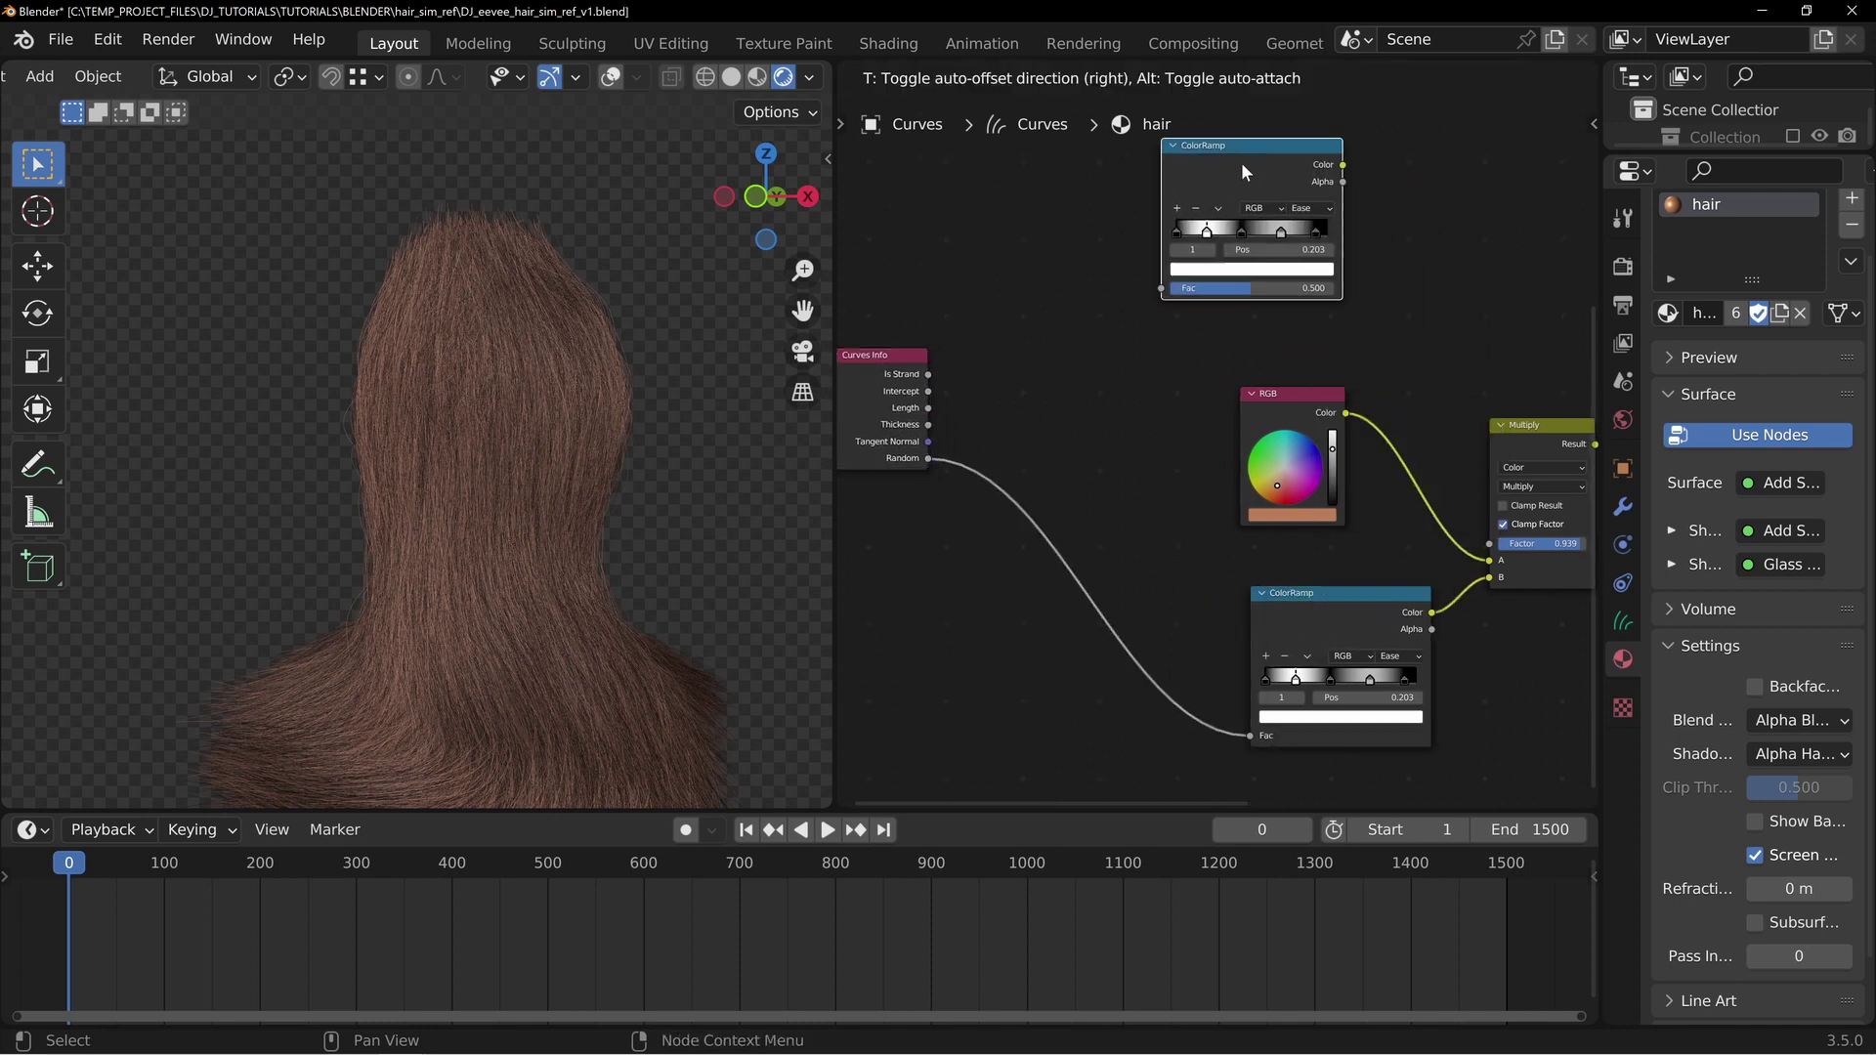
left_click(1241, 171)
left_click_drag(927, 459, 1207, 235)
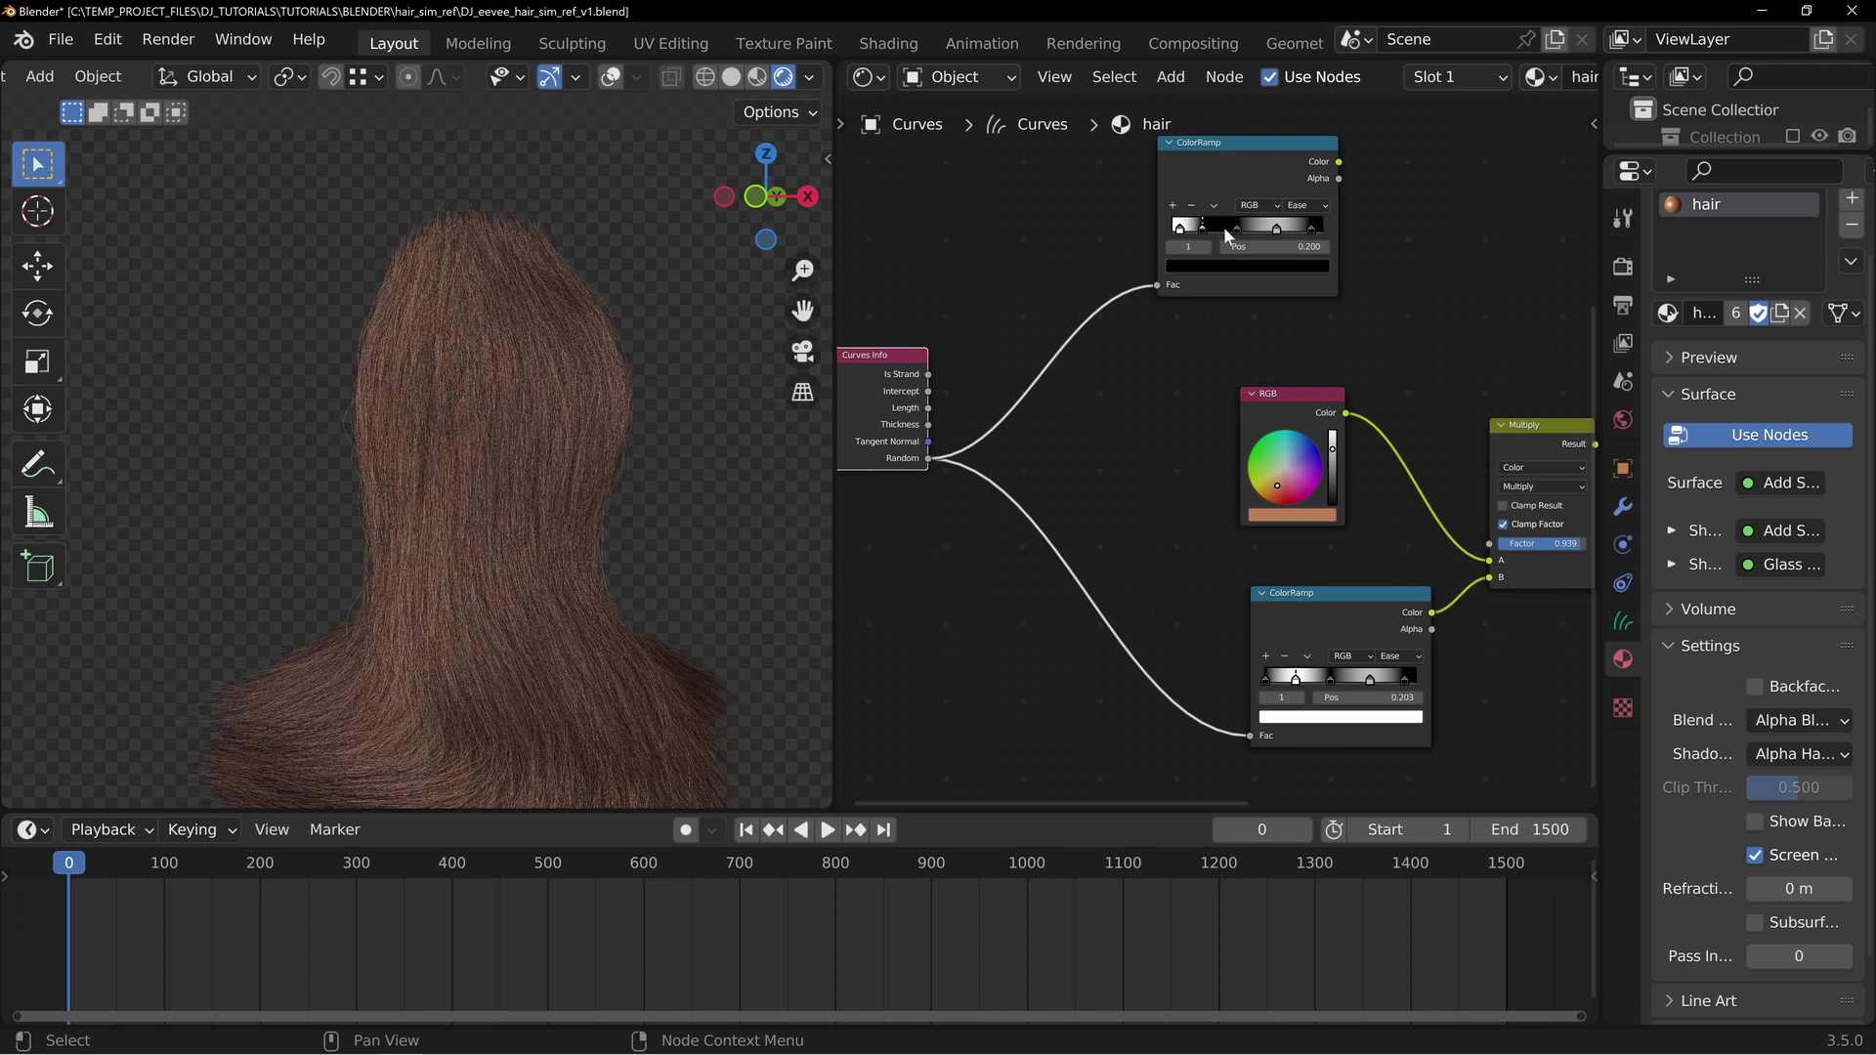
Reposition the upper ColorRamp's stops and lighten its grey stops, placing the light grey stop 4 at 0.829
left_click_drag(1264, 229, 1255, 229)
left_click(1257, 266)
left_click_drag(1297, 146, 1298, 78)
left_click(1391, 299)
left_click_drag(1289, 232, 1296, 232)
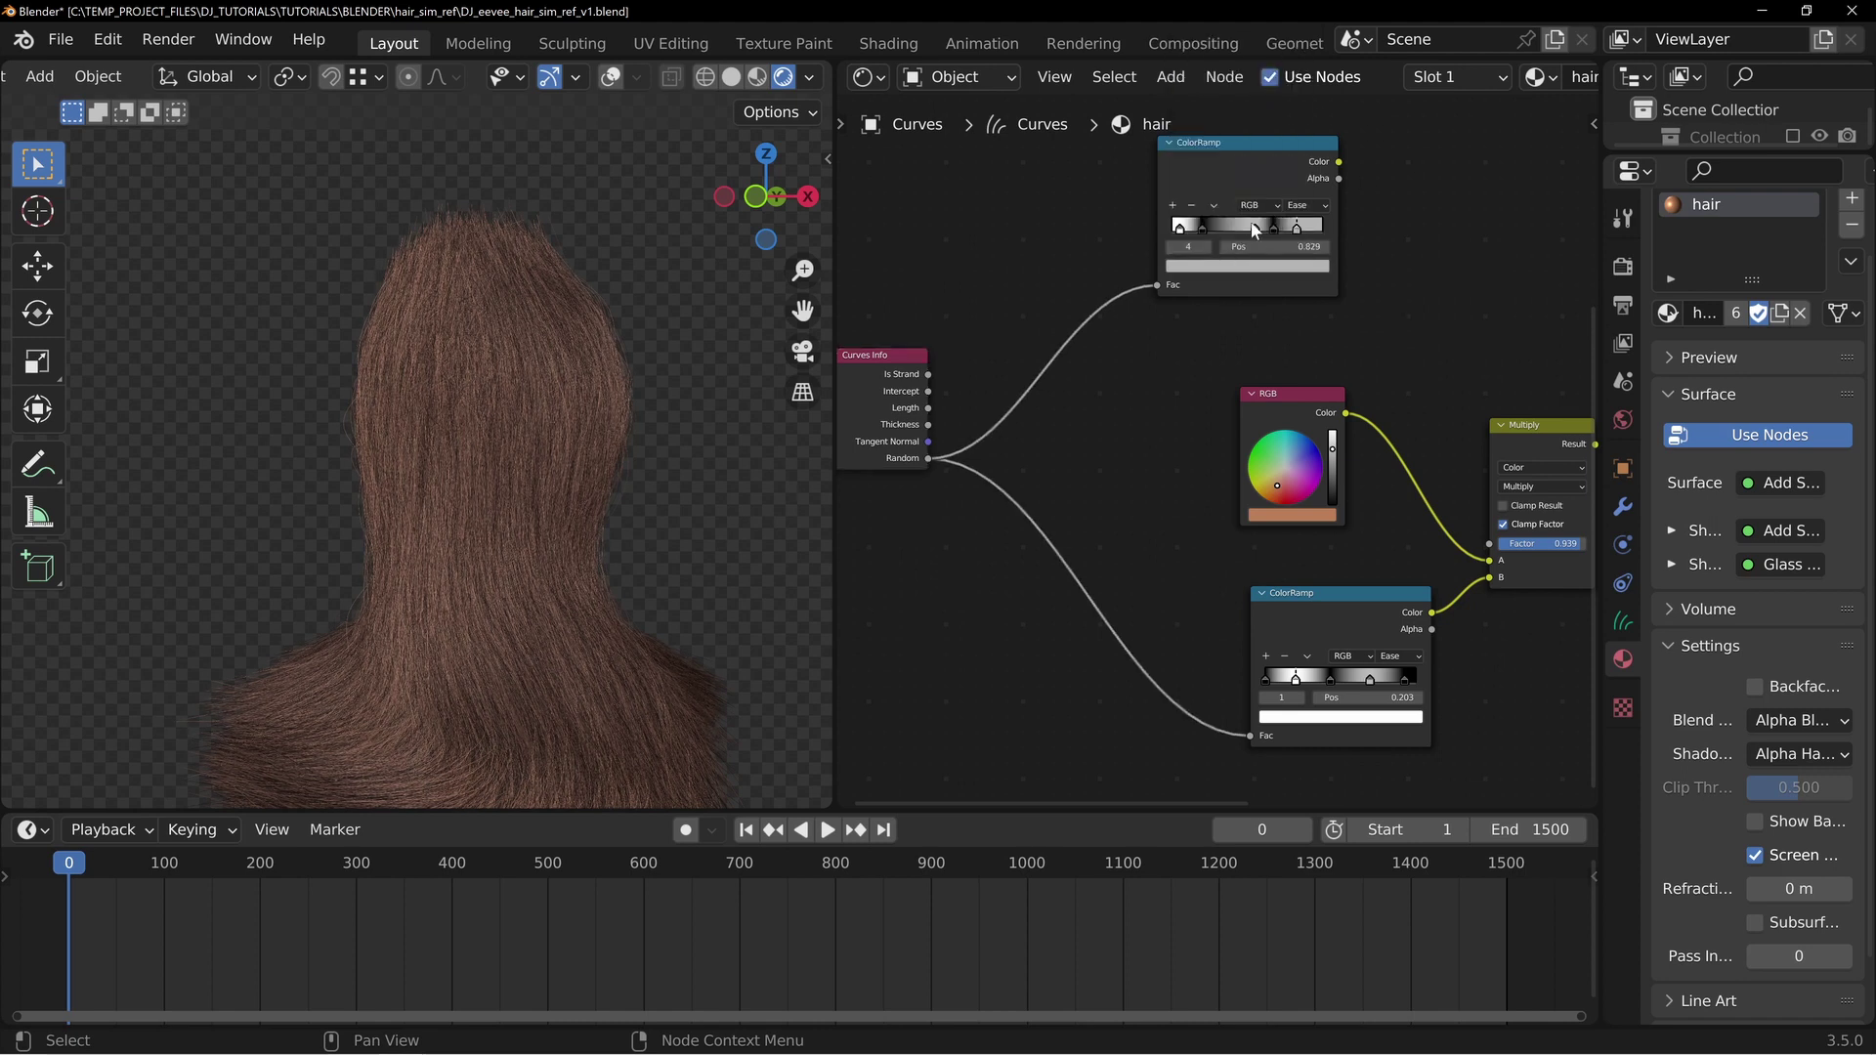
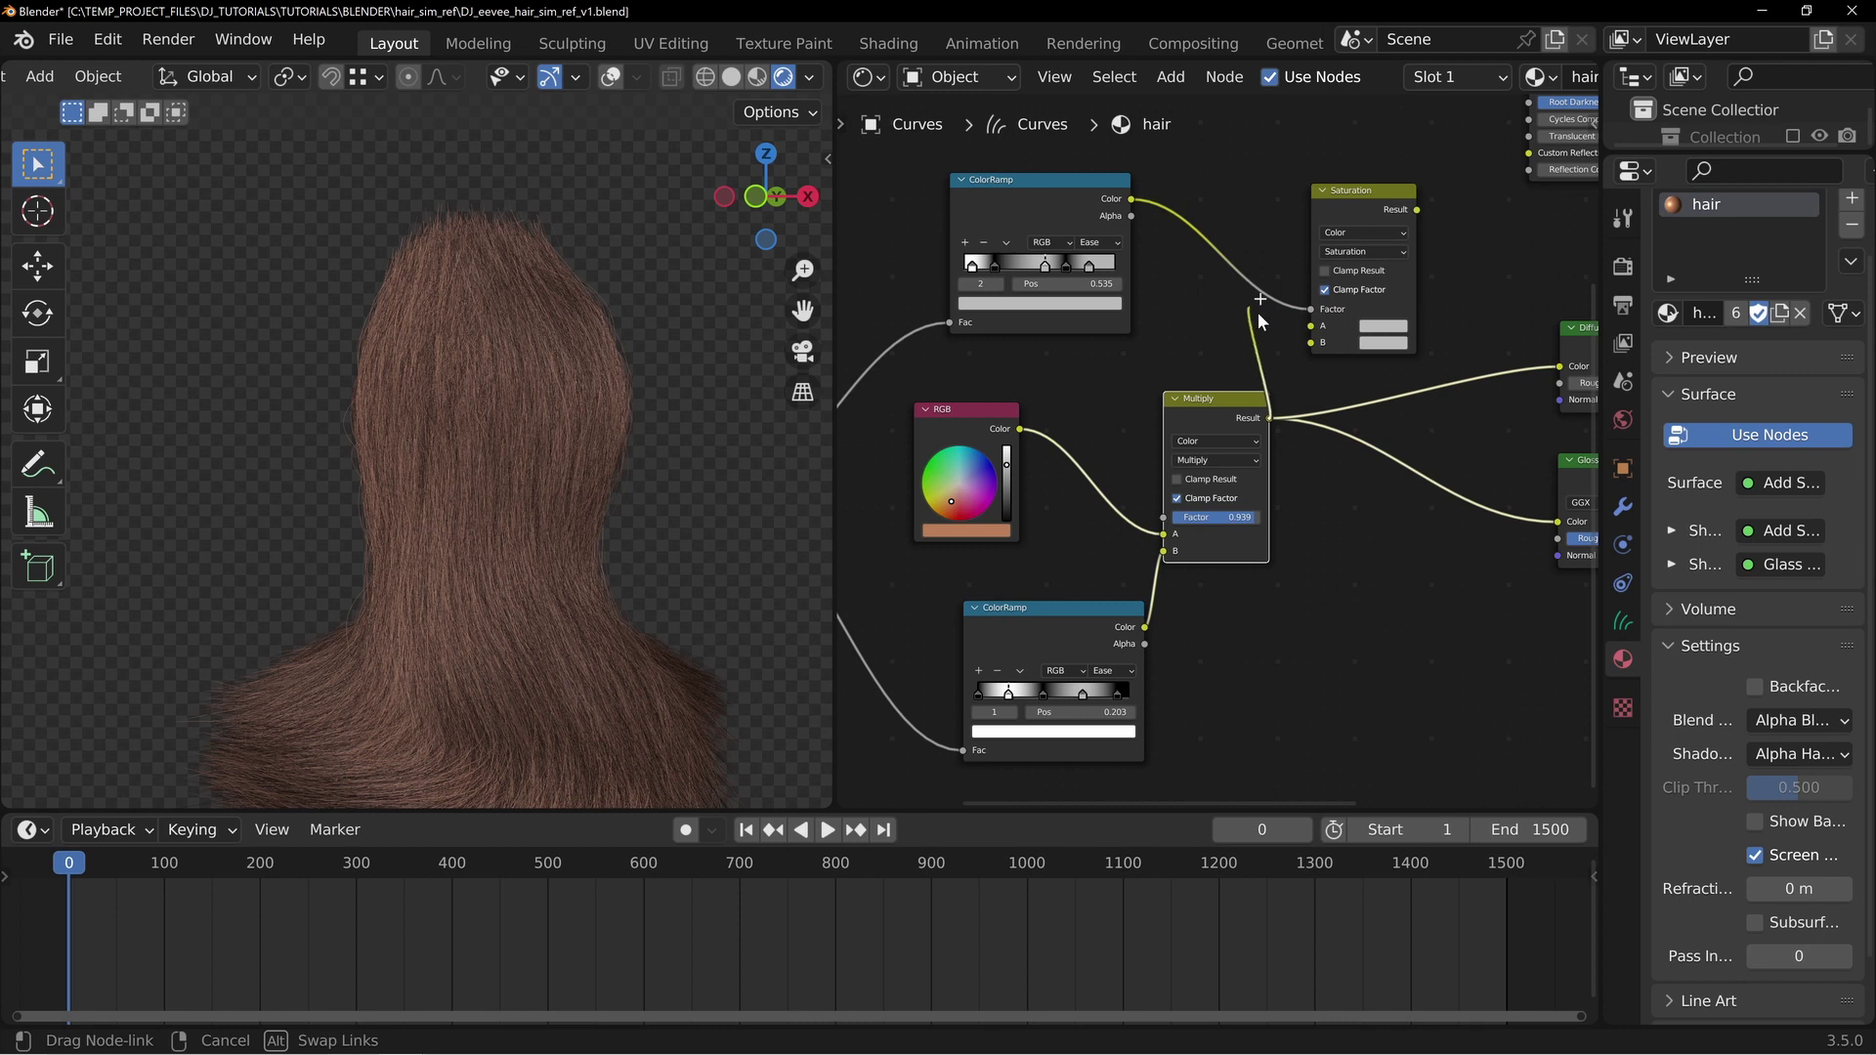
Set the Saturation mix node's B color to white and preview the node's result on the hair
left_click(1395, 345)
left_click_drag(1491, 200, 1491, 121)
middle_click_drag(1486, 267, 1432, 284)
left_click_drag(1321, 222, 1338, 225)
left_click(1352, 226, "ctrl+shift")
Unplug the ColorRamp from the Saturation node's Factor and test the hair from factor 0 upwards
left_click_drag(1276, 332, 1214, 302)
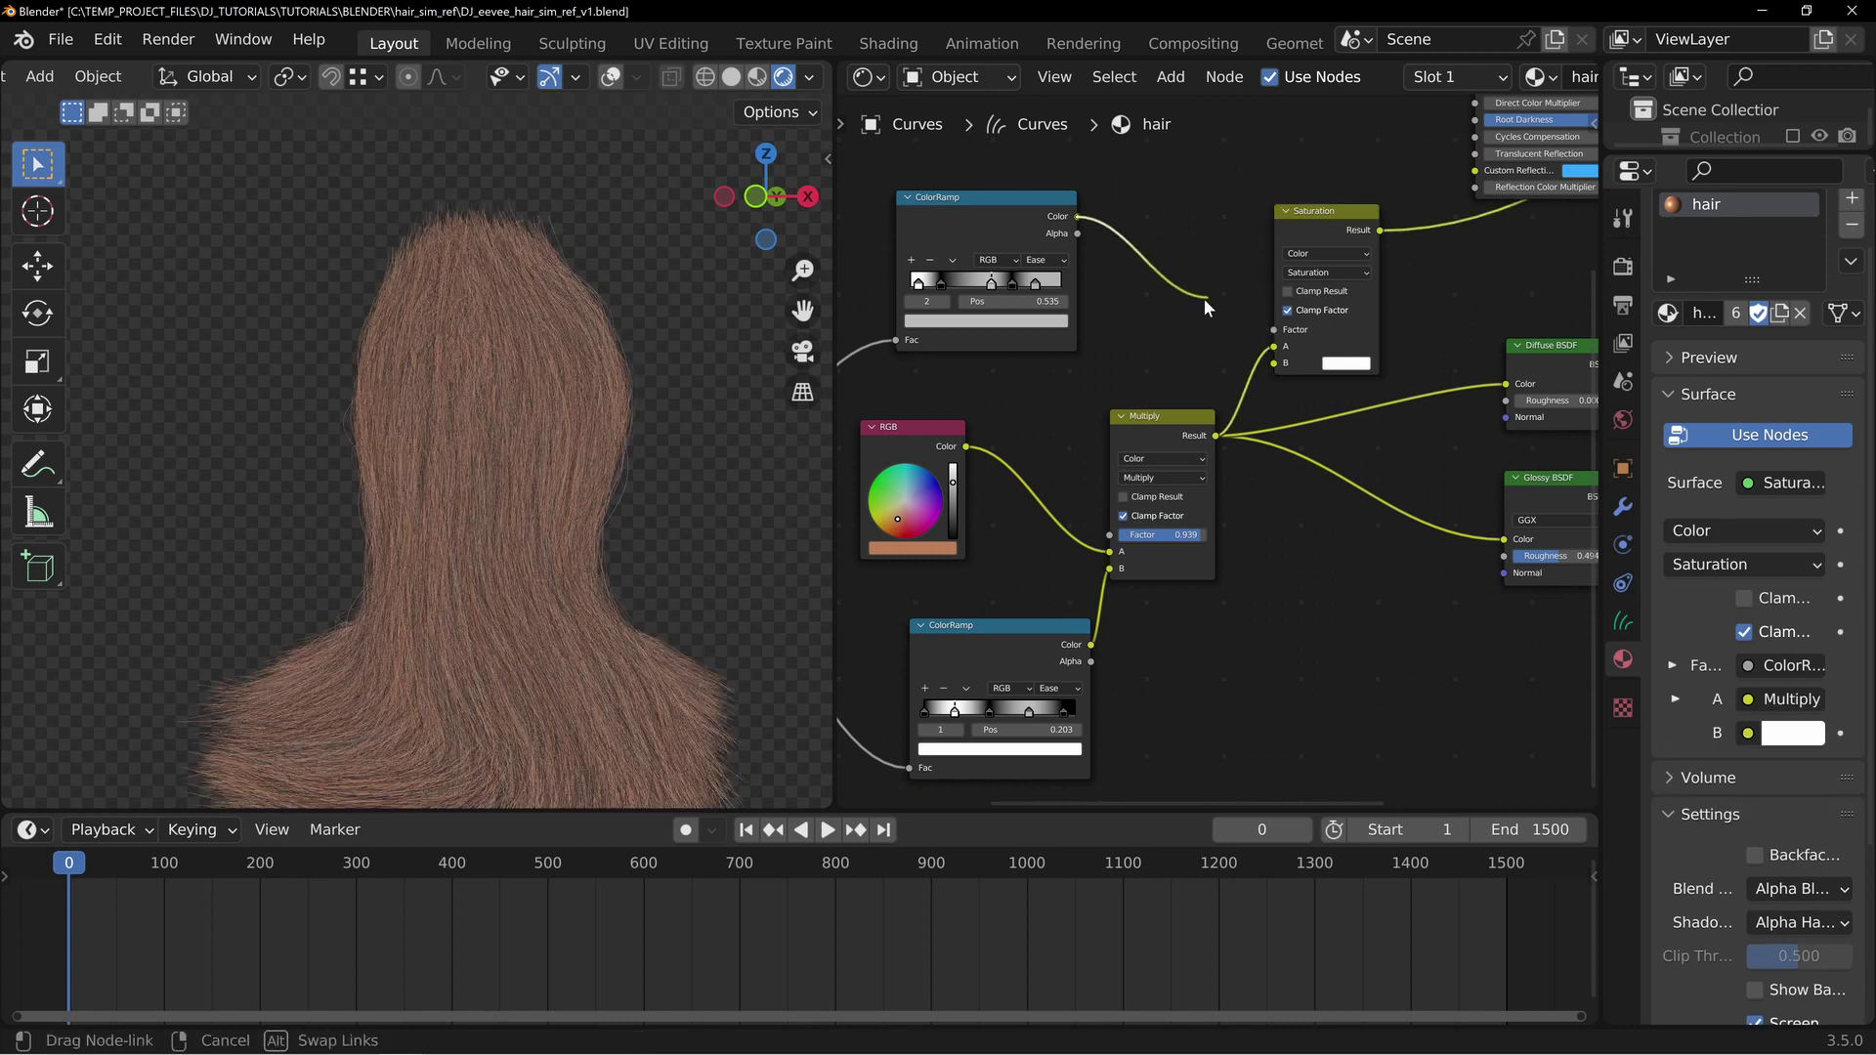
middle_click_drag(1416, 322, 1352, 323)
left_click_drag(1299, 334, 1218, 334)
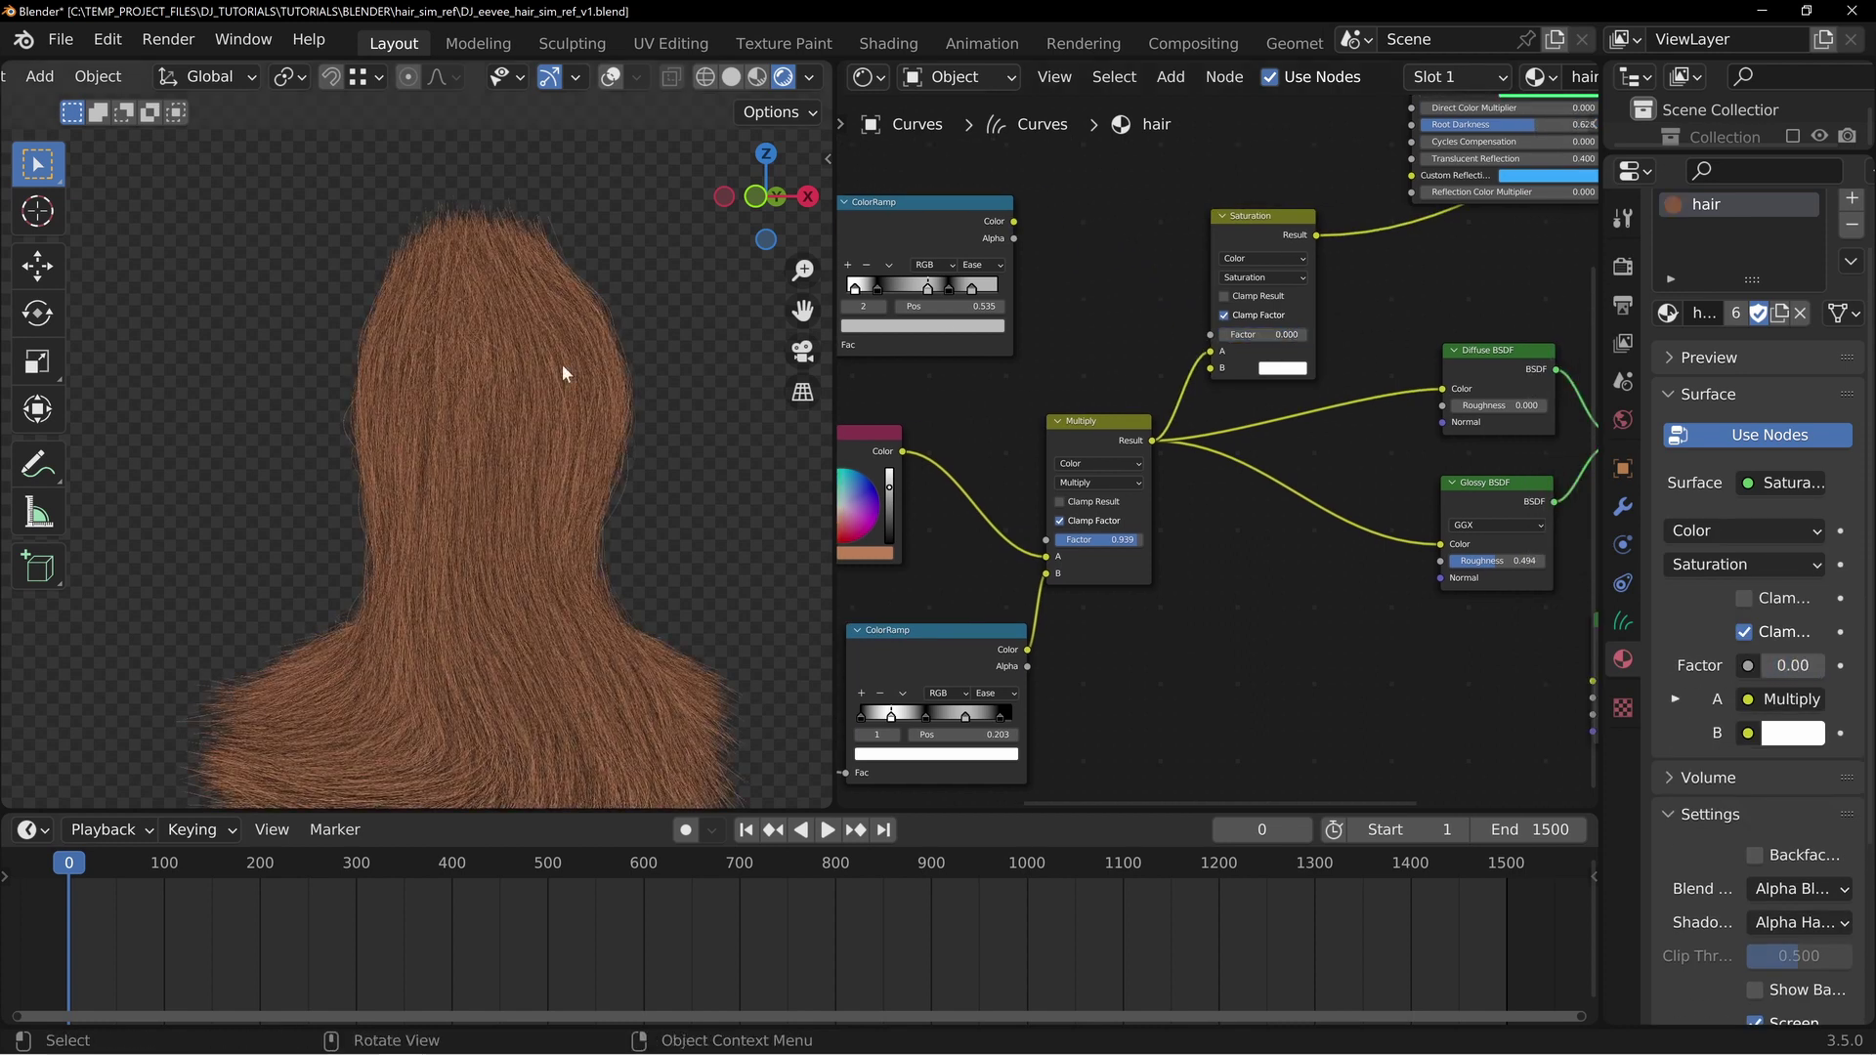
middle_click_drag(489, 471, 561, 415)
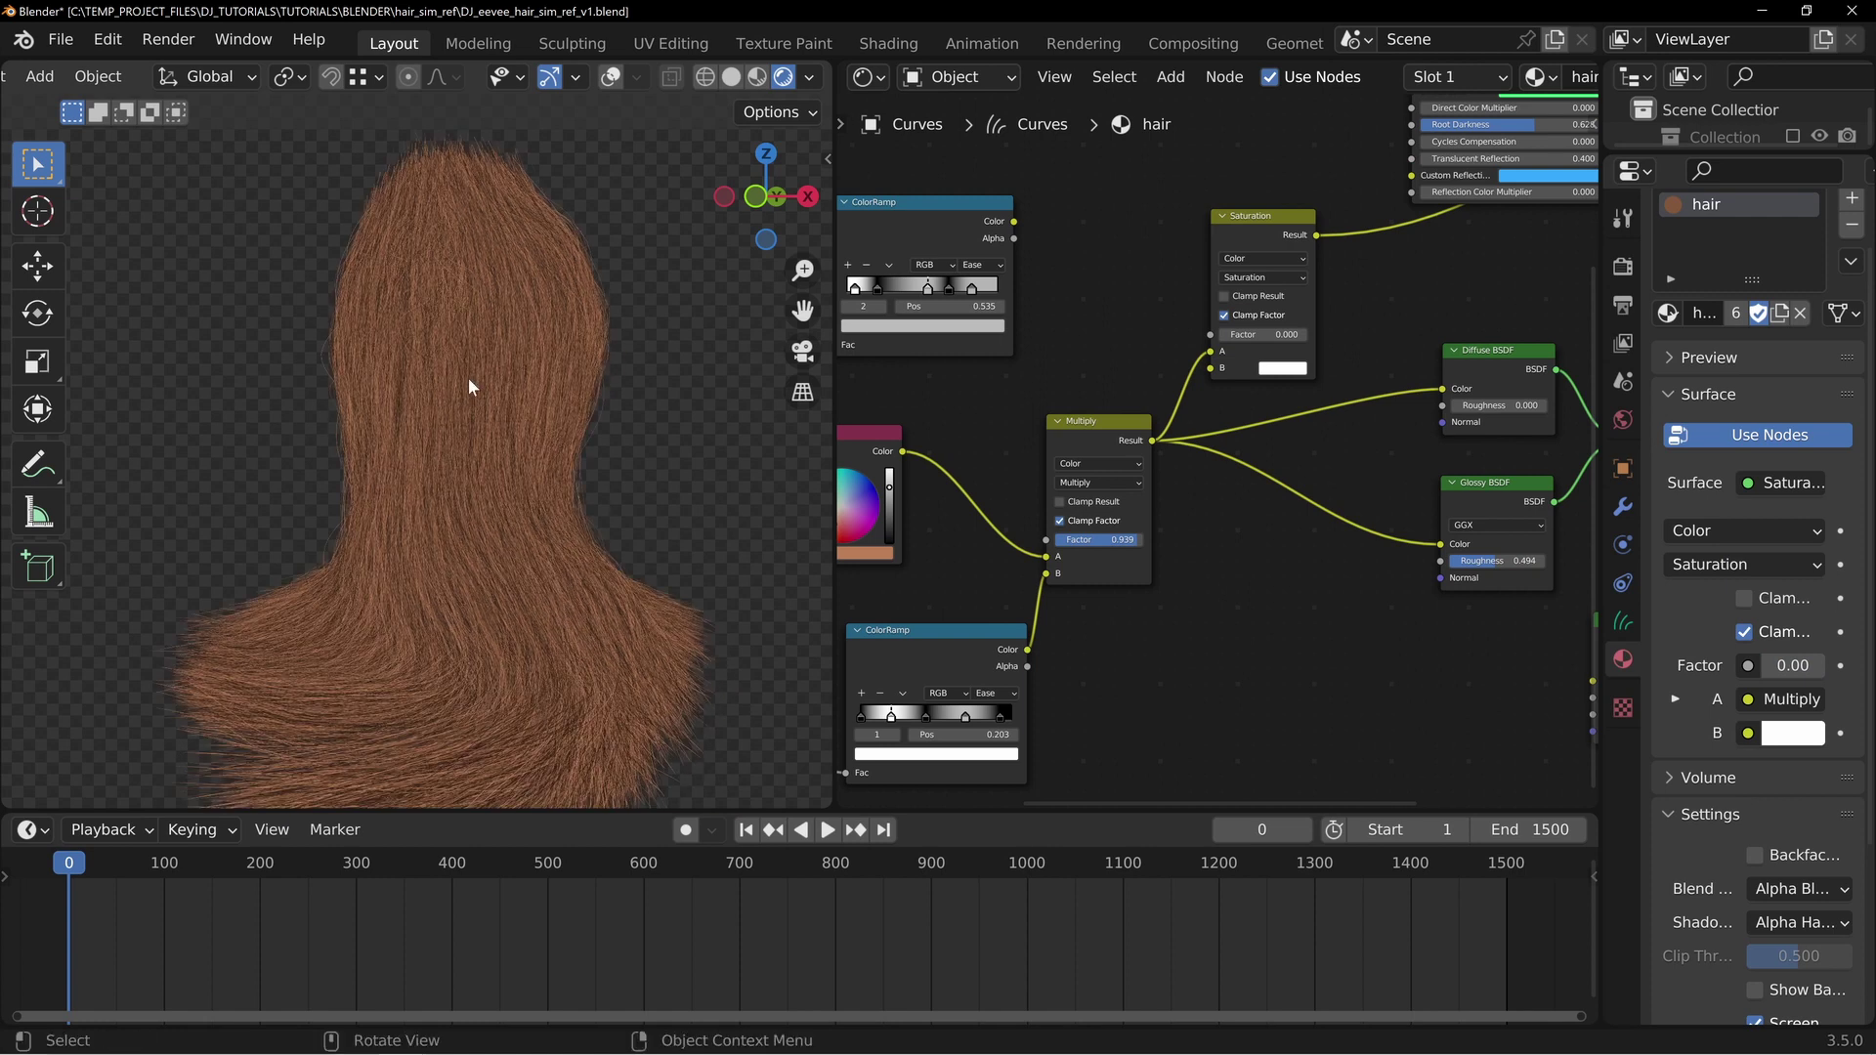
left_click_drag(1232, 333, 1313, 337)
middle_click_drag(686, 577, 427, 205)
middle_click_drag(560, 308, 448, 449)
Reconnect the upper ColorRamp's Color output to the Saturation node's Factor input
middle_click_drag(1083, 301, 1151, 292)
left_click_drag(1083, 211, 1280, 324)
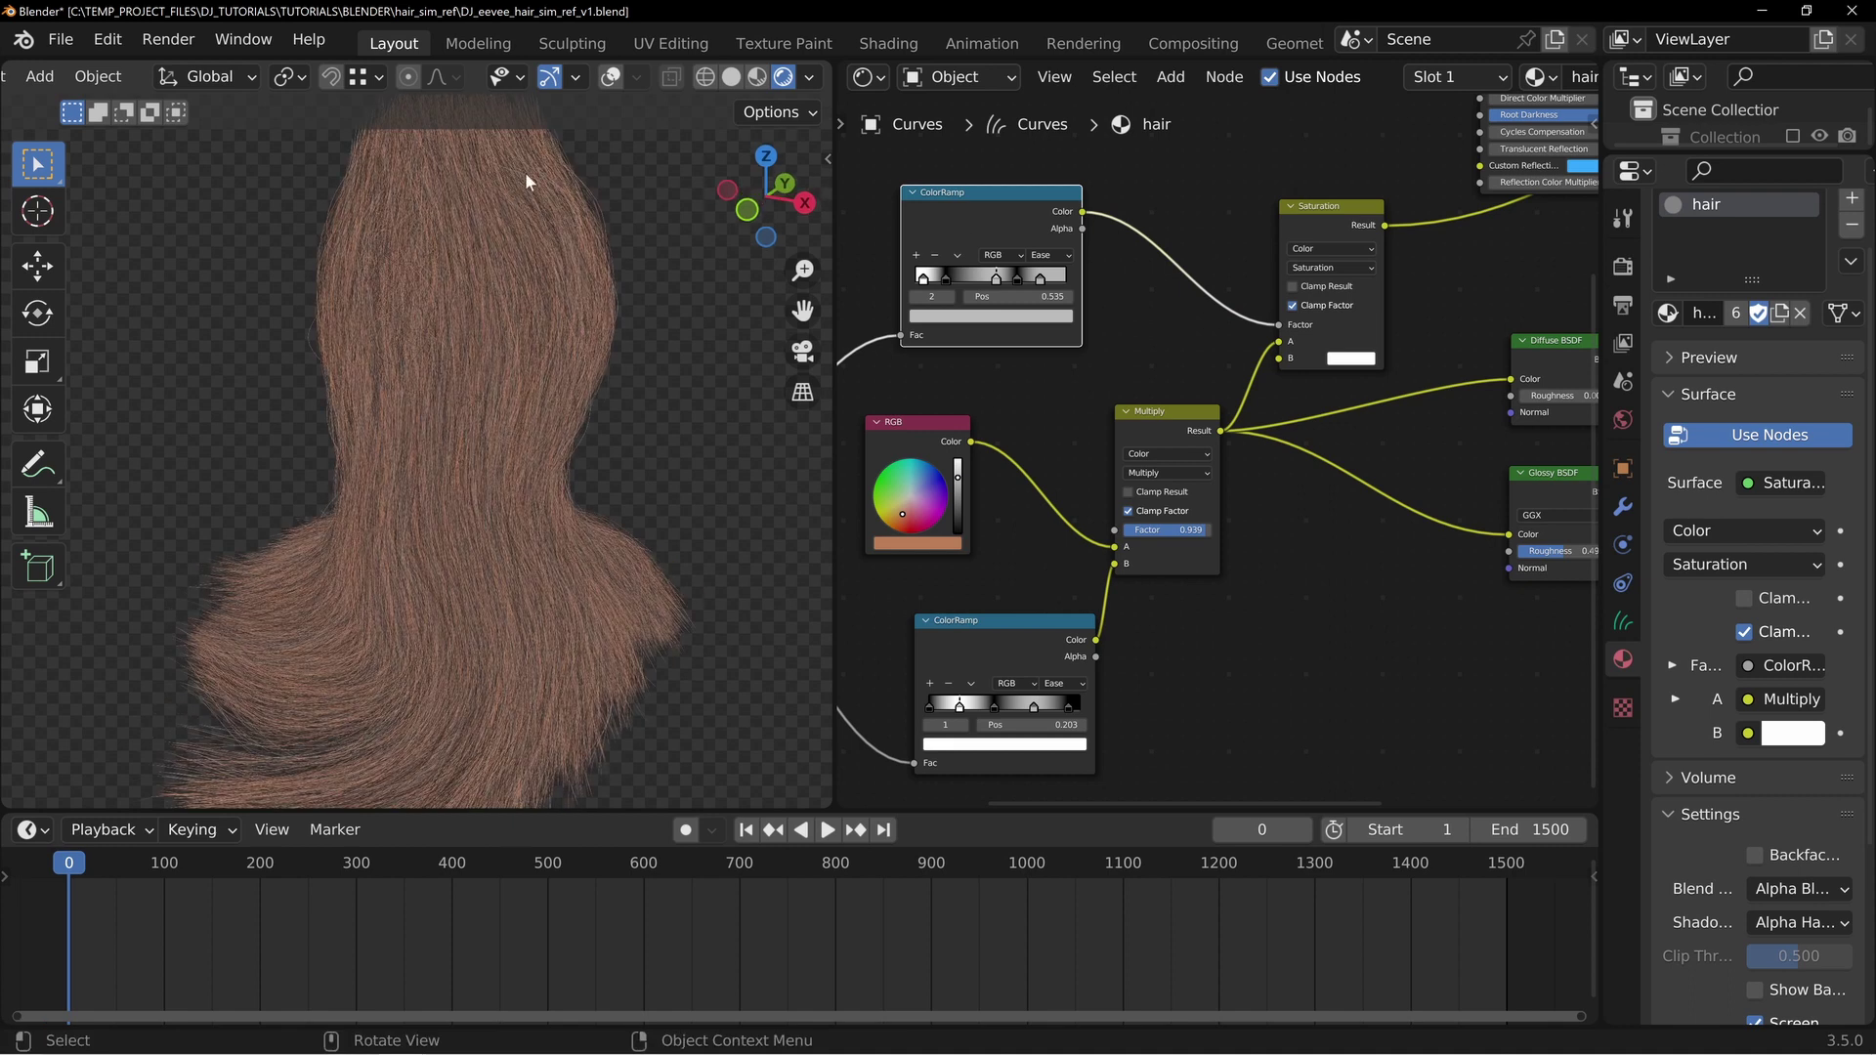
middle_click_drag(561, 295, 526, 365)
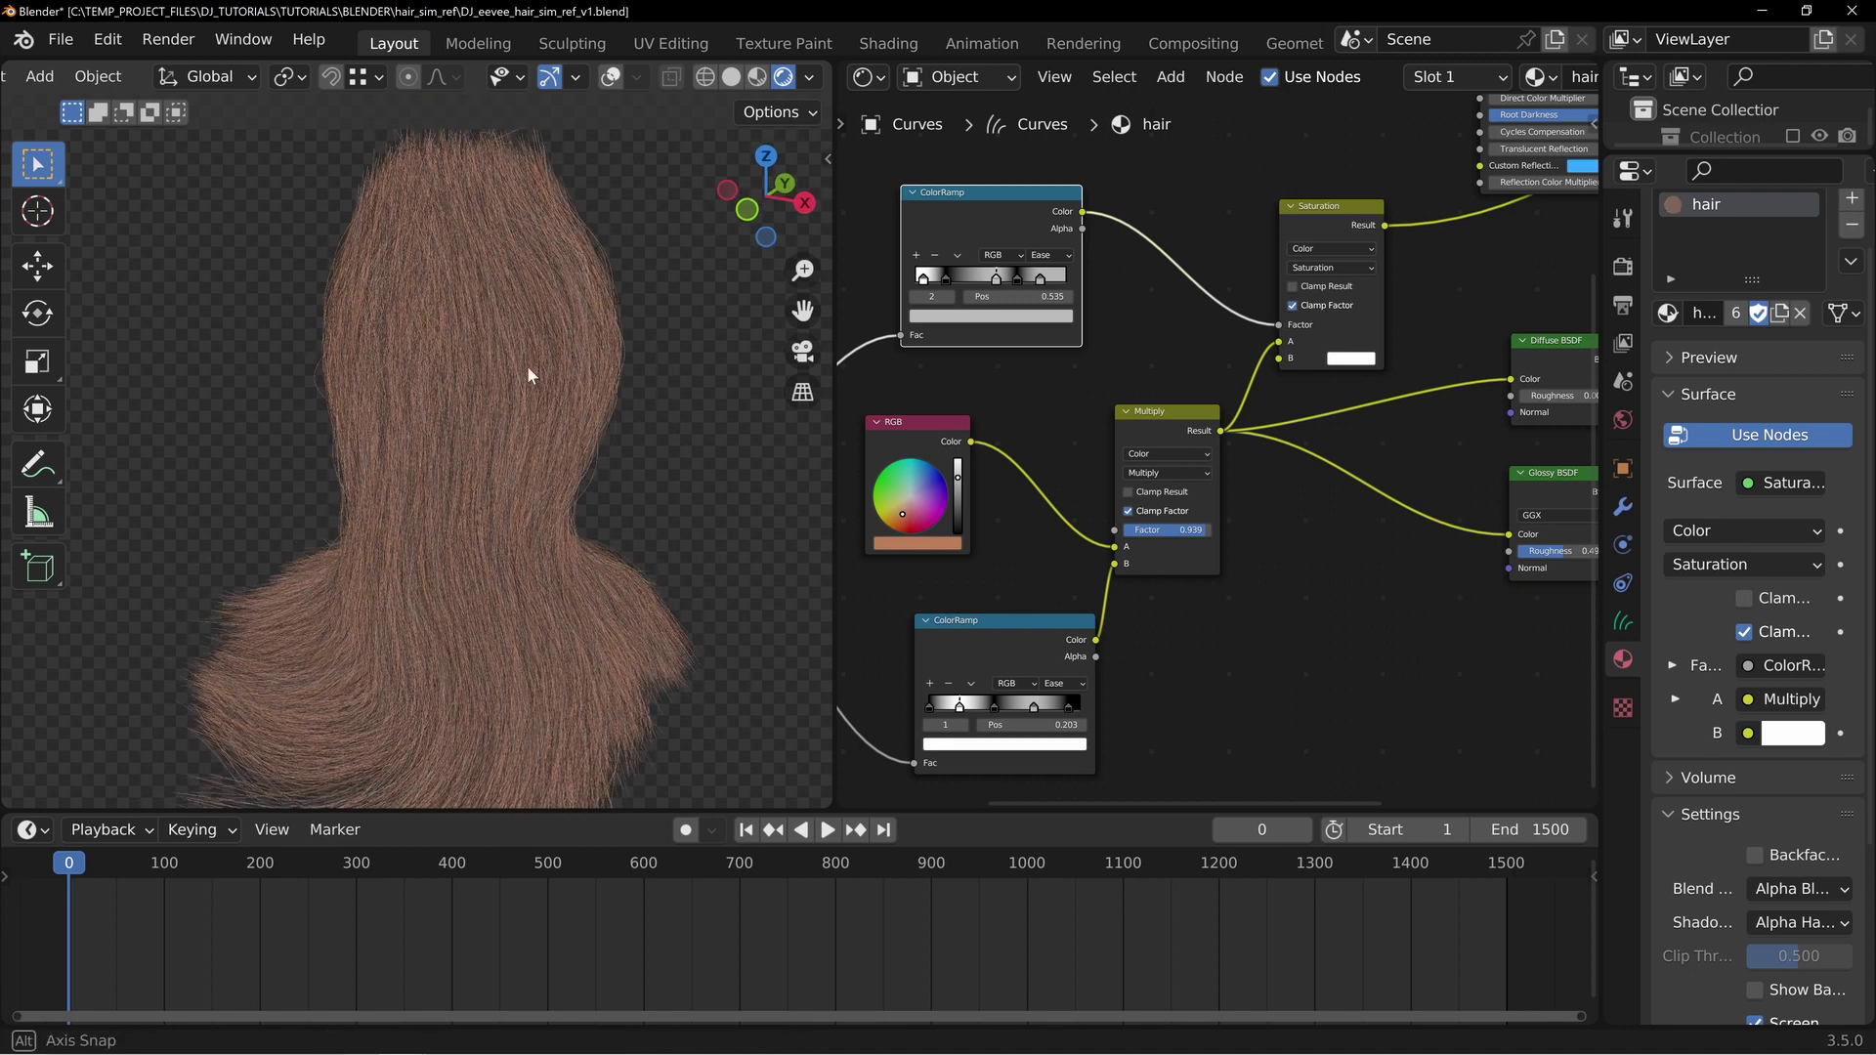
Move the upper ColorRamp closer to the Saturation node and change its stops 2 and 4 to white
left_click_drag(993, 198, 1033, 197)
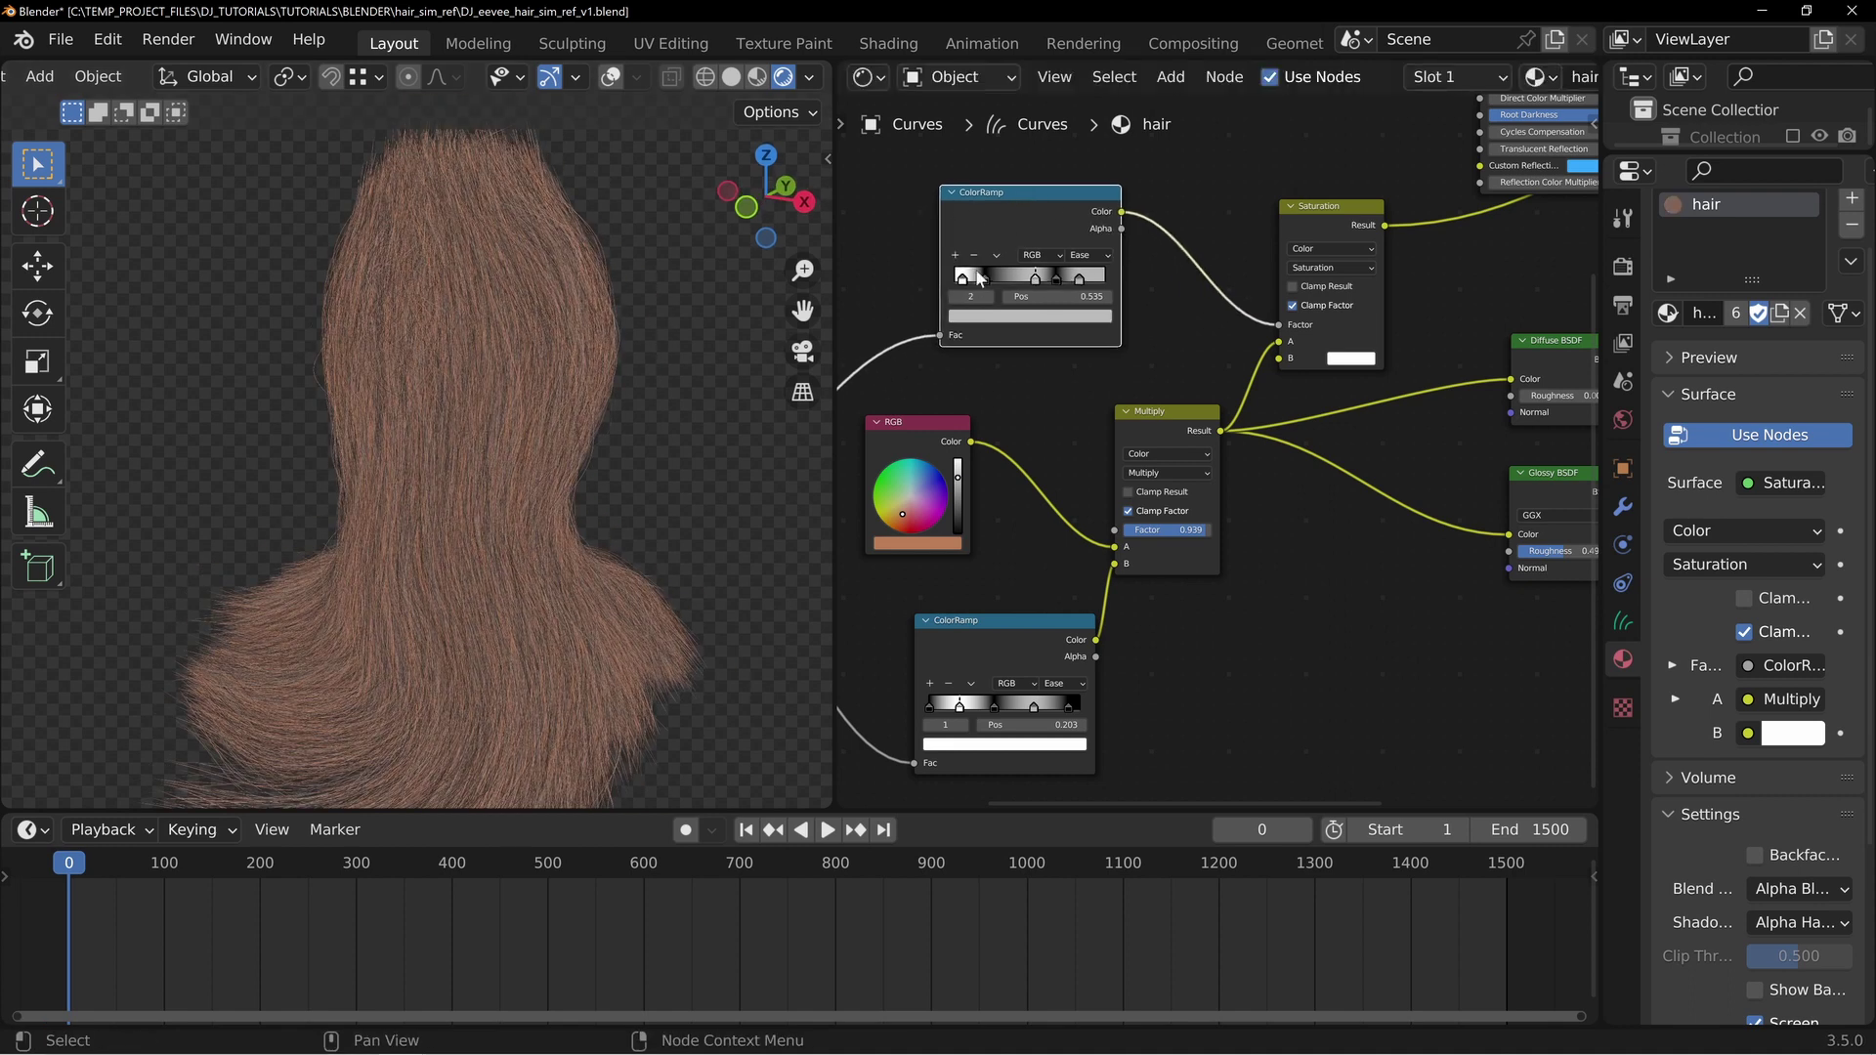
middle_click_drag(1171, 316, 1151, 319)
mouse_move(545, 260)
middle_mouse_down()
mouse_move(543, 234)
mouse_move(527, 291)
middle_mouse_up()
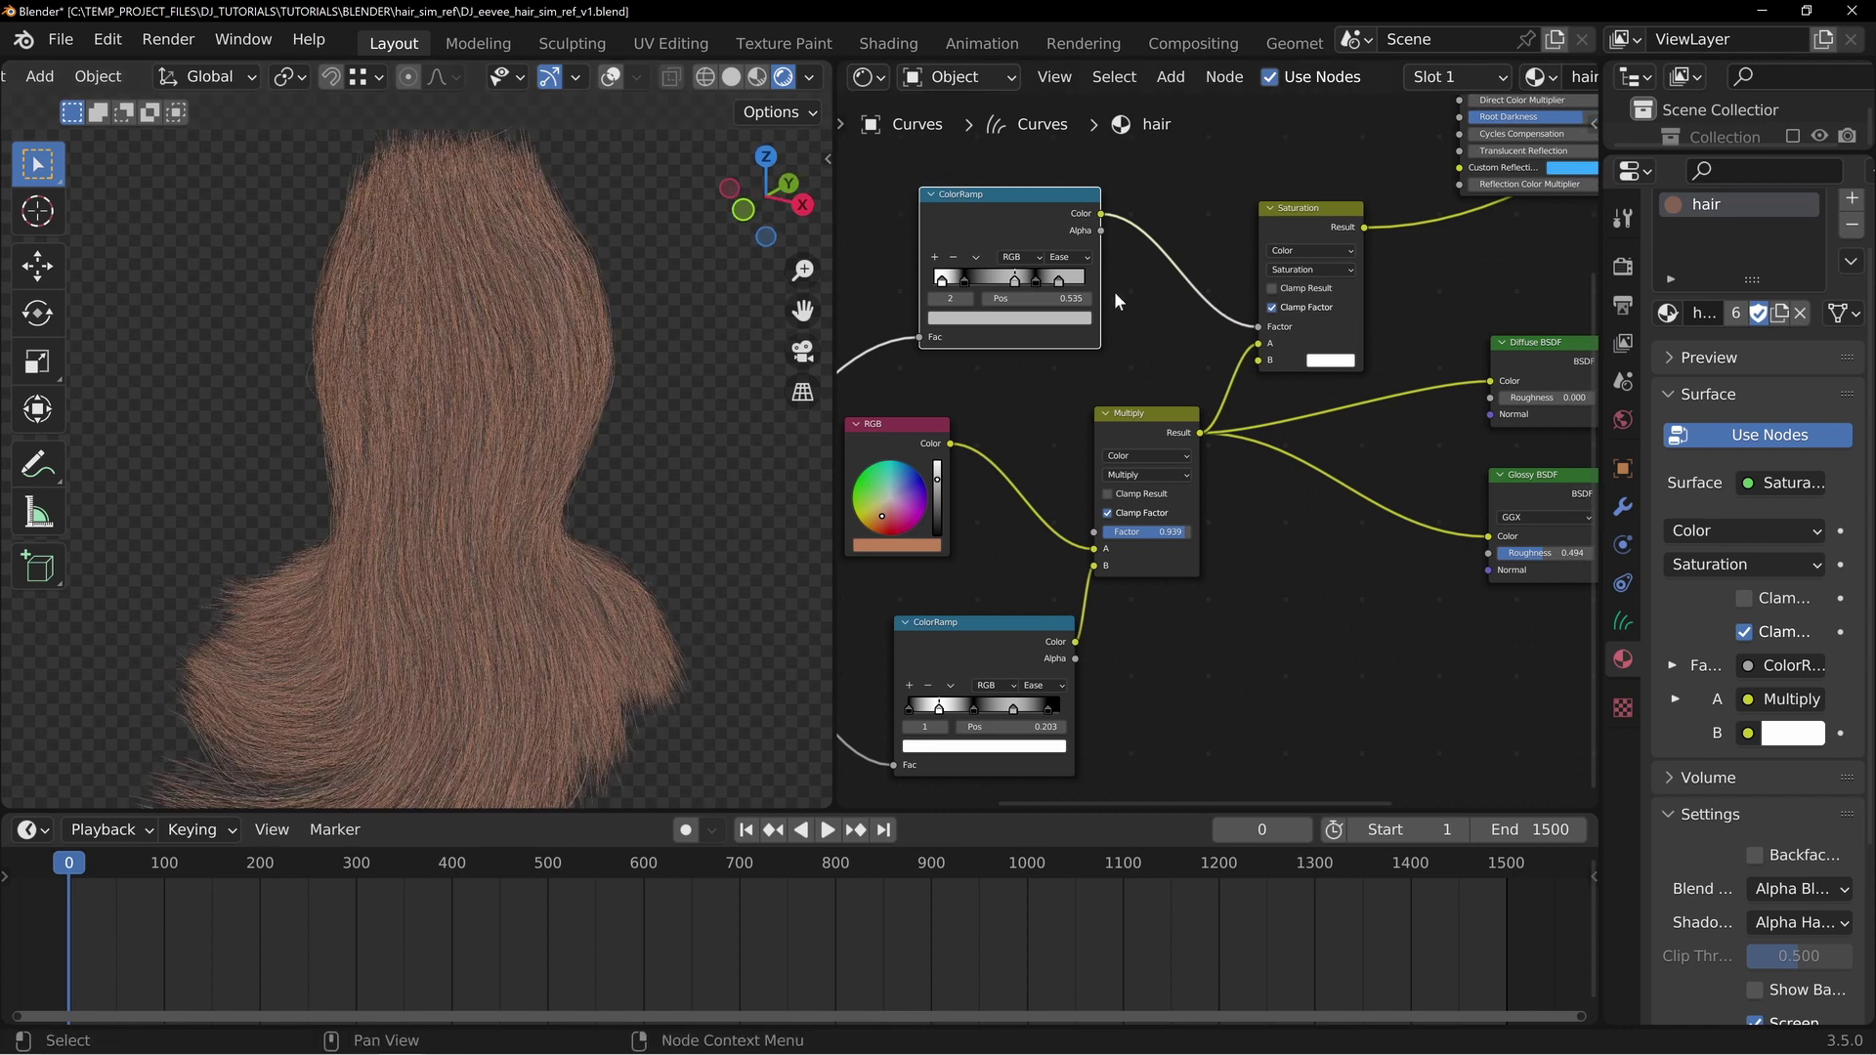
middle_click_drag(1023, 321, 1044, 318)
left_click(1041, 319)
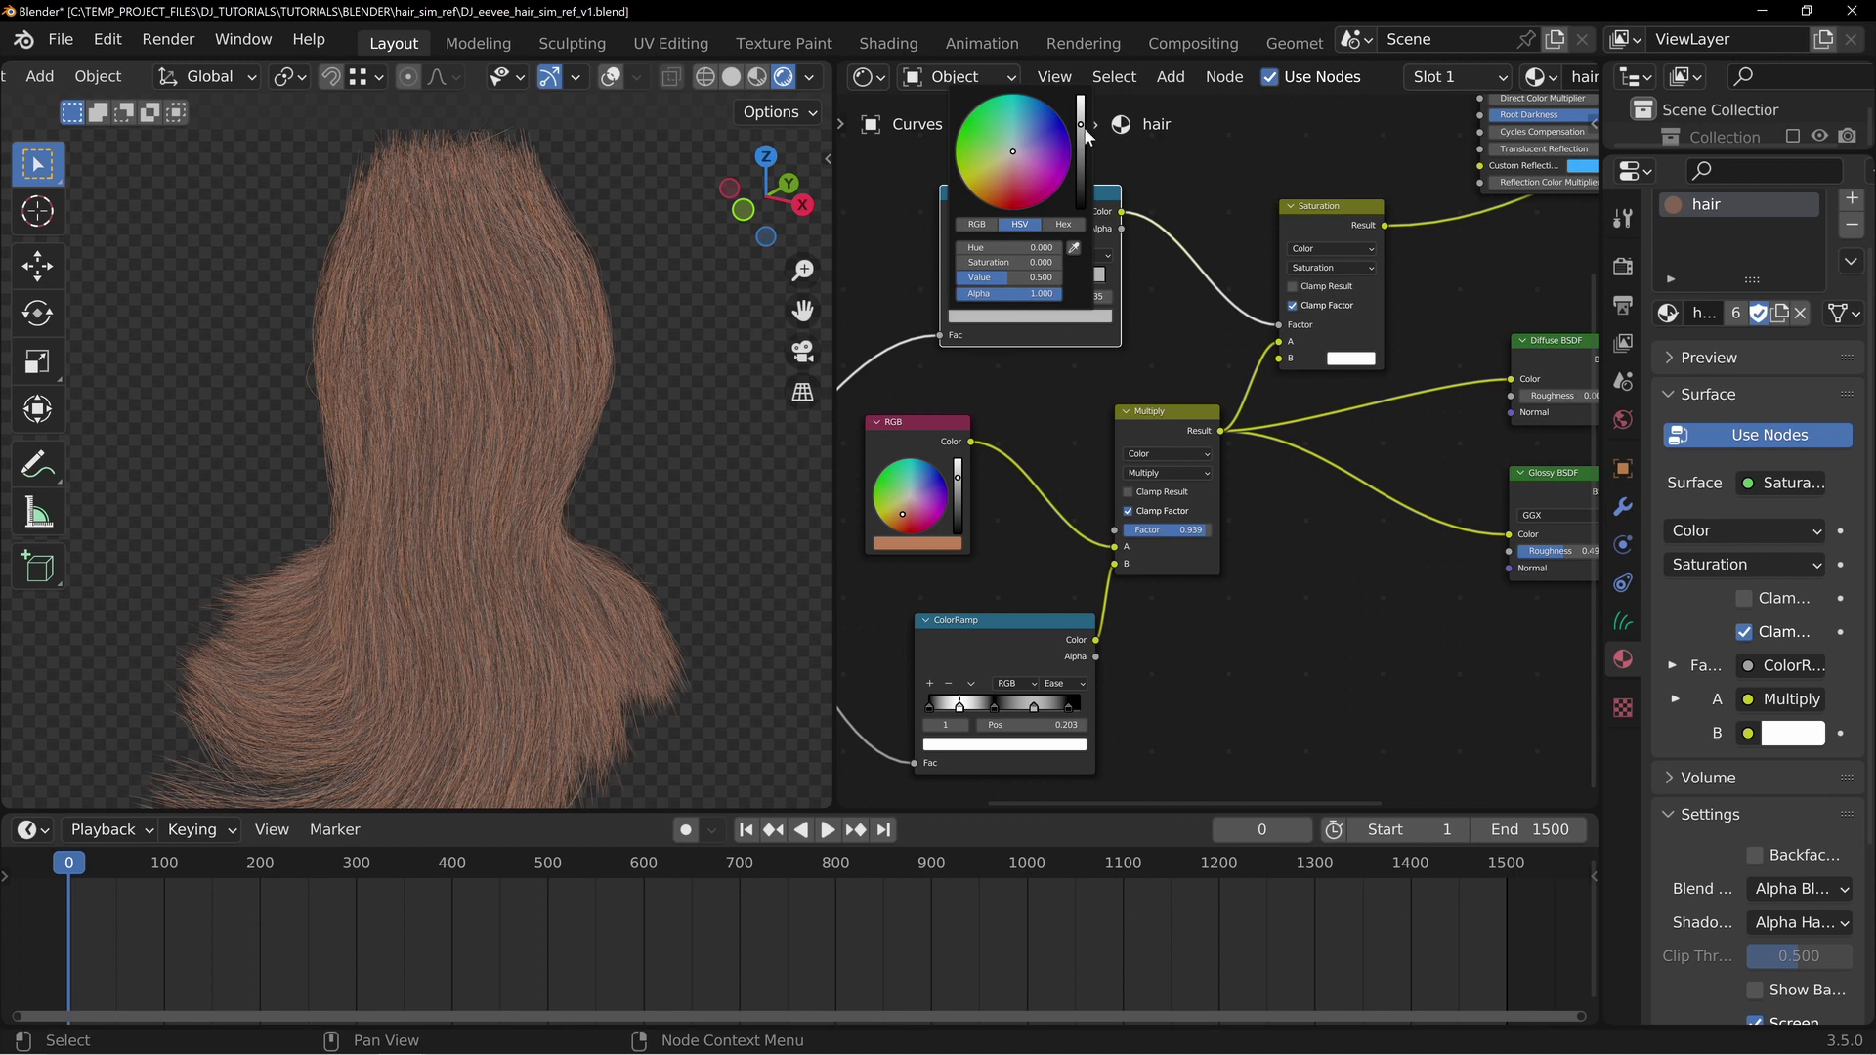
left_click_drag(1083, 127, 1084, 95)
left_click(1123, 372)
left_click(1083, 278)
left_click(1080, 317)
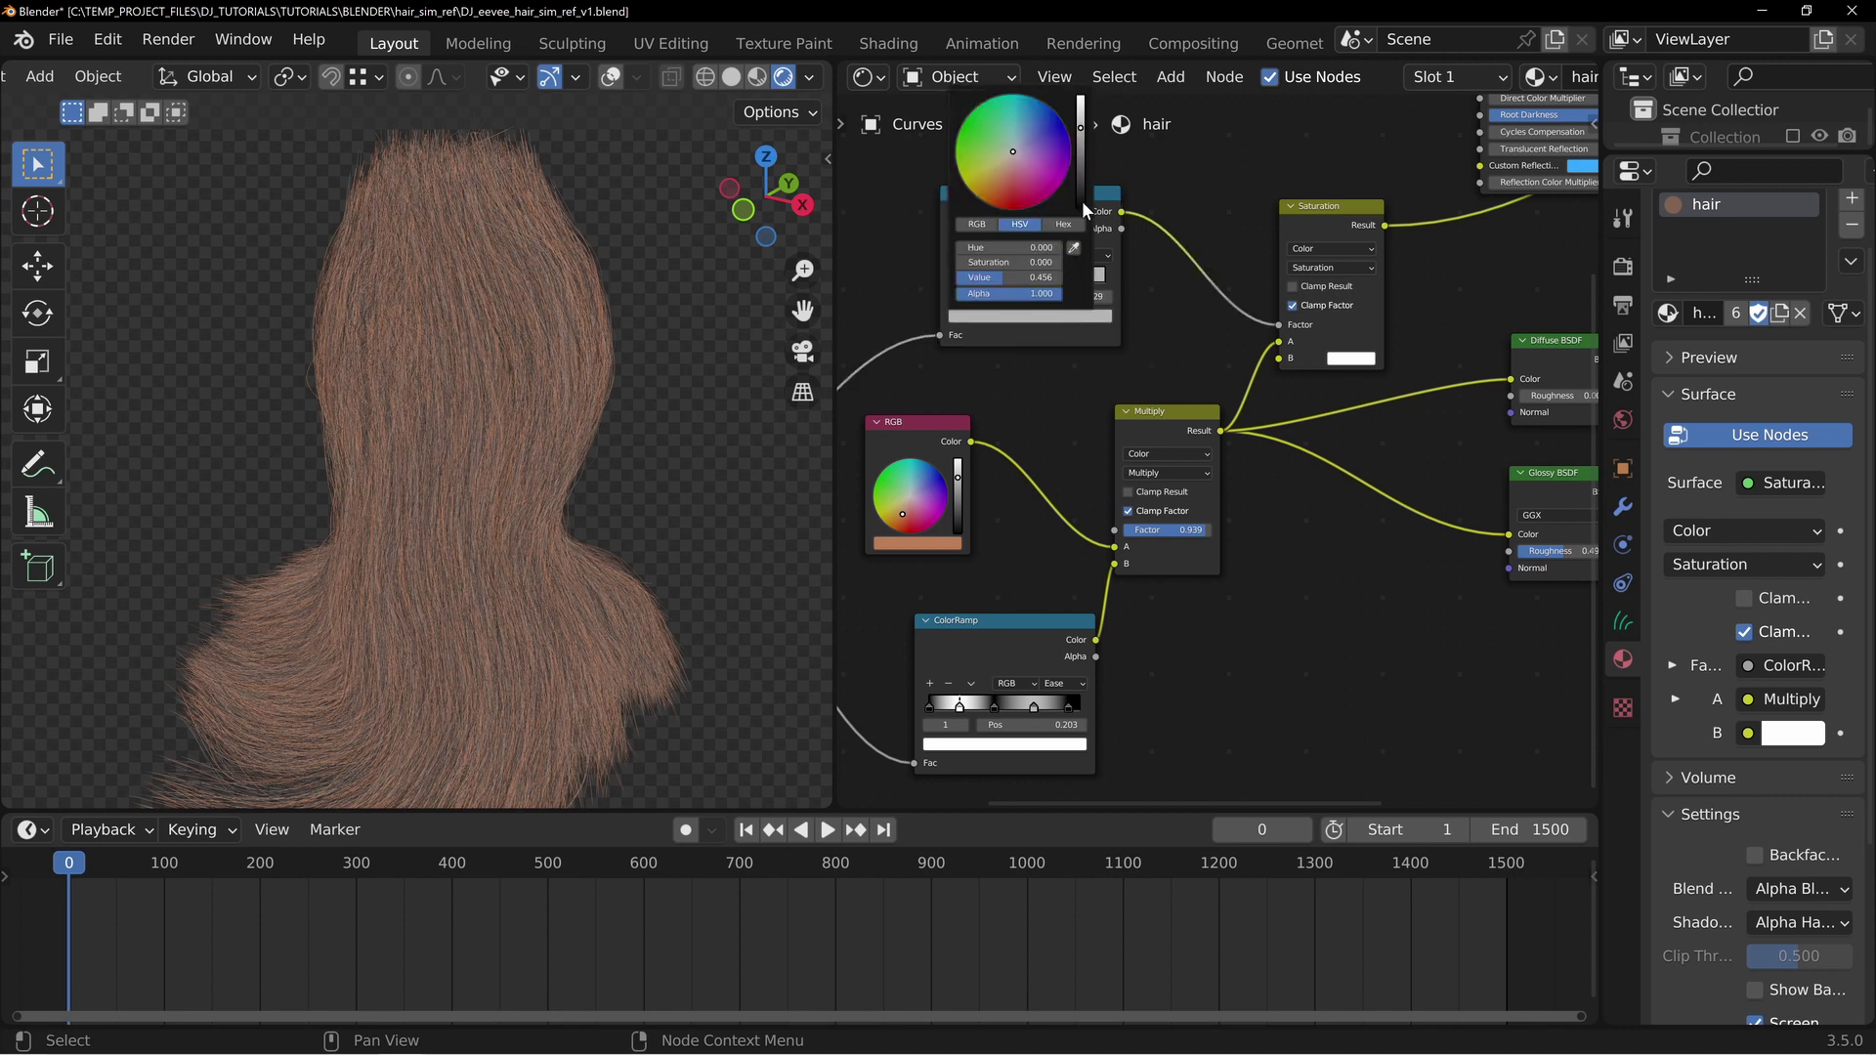
middle_click_drag(437, 434, 591, 325)
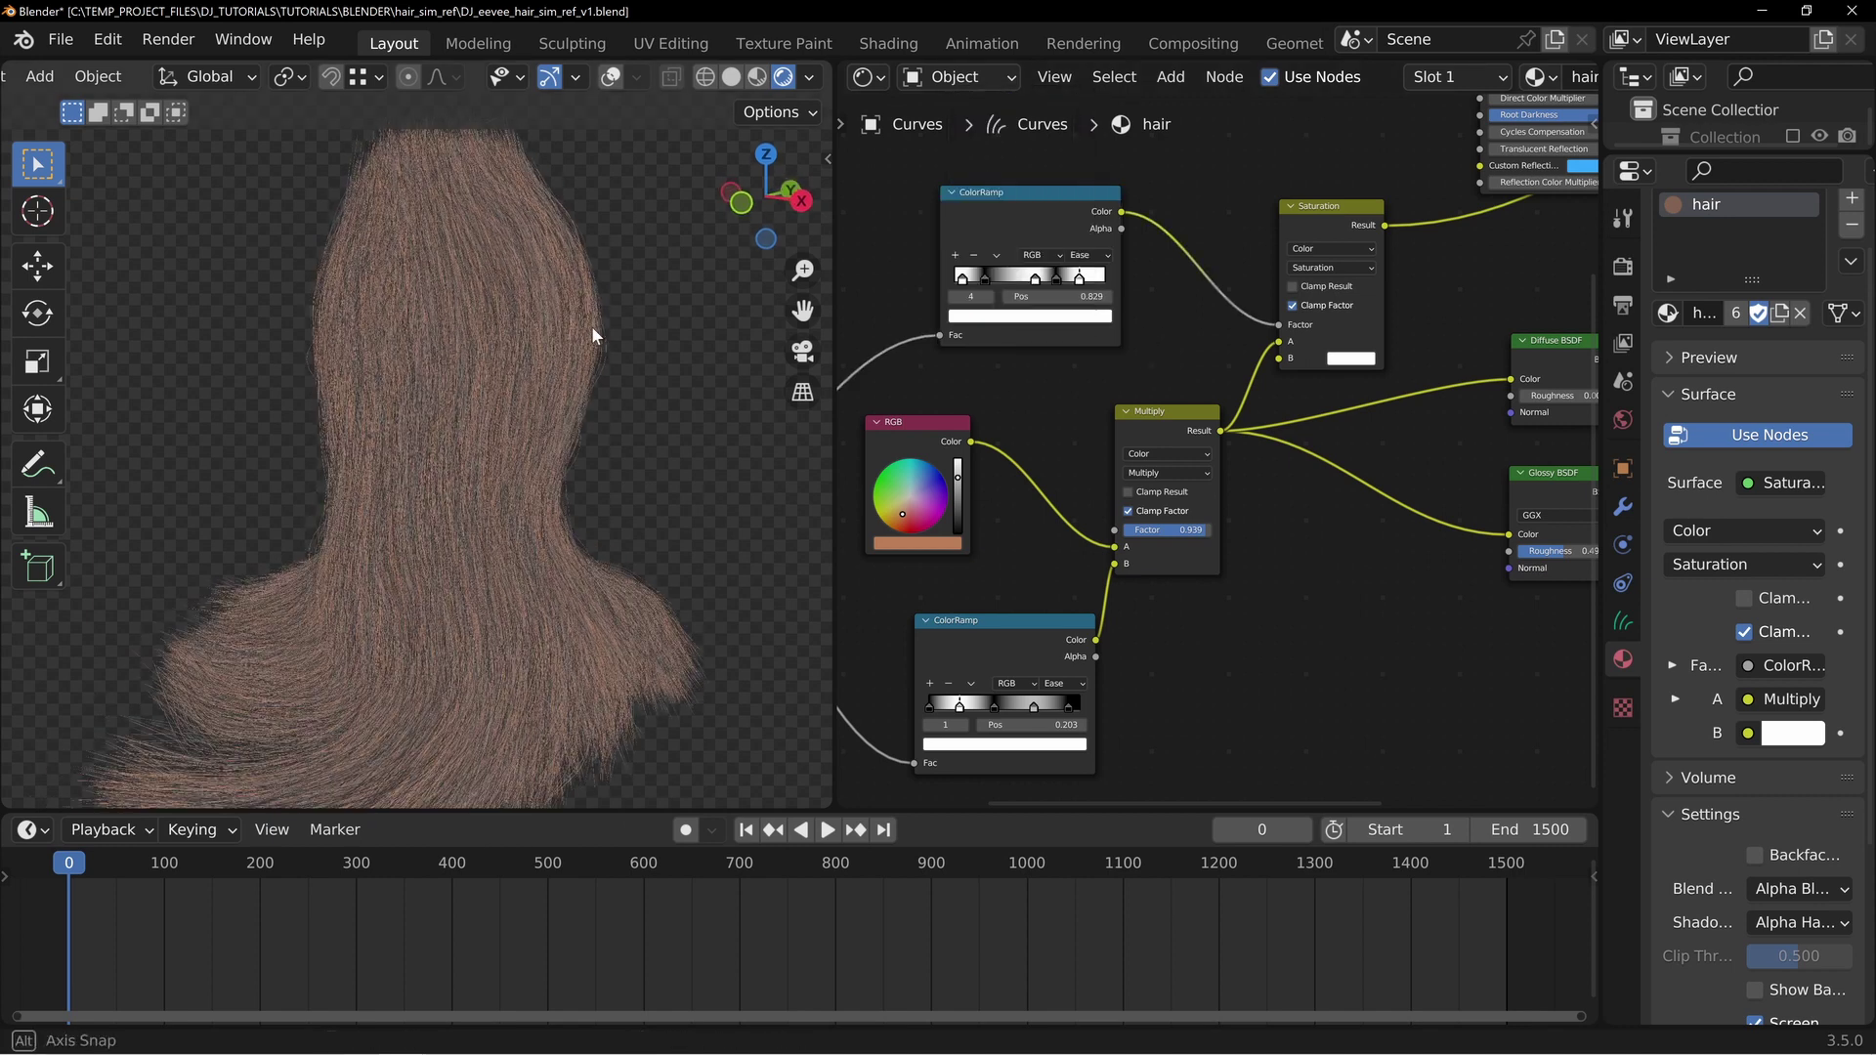
Reposition the upper ColorRamp's stops, placing the black stop 3 at 0.664, and inspect the strands up close
mouse_move(985, 278)
left_mouse_down()
mouse_move(953, 278)
mouse_move(1105, 279)
mouse_move(1055, 277)
left_mouse_up()
left_click(1057, 277)
middle_click_drag(481, 302, 560, 452)
scroll(392, 465, "up", 3)
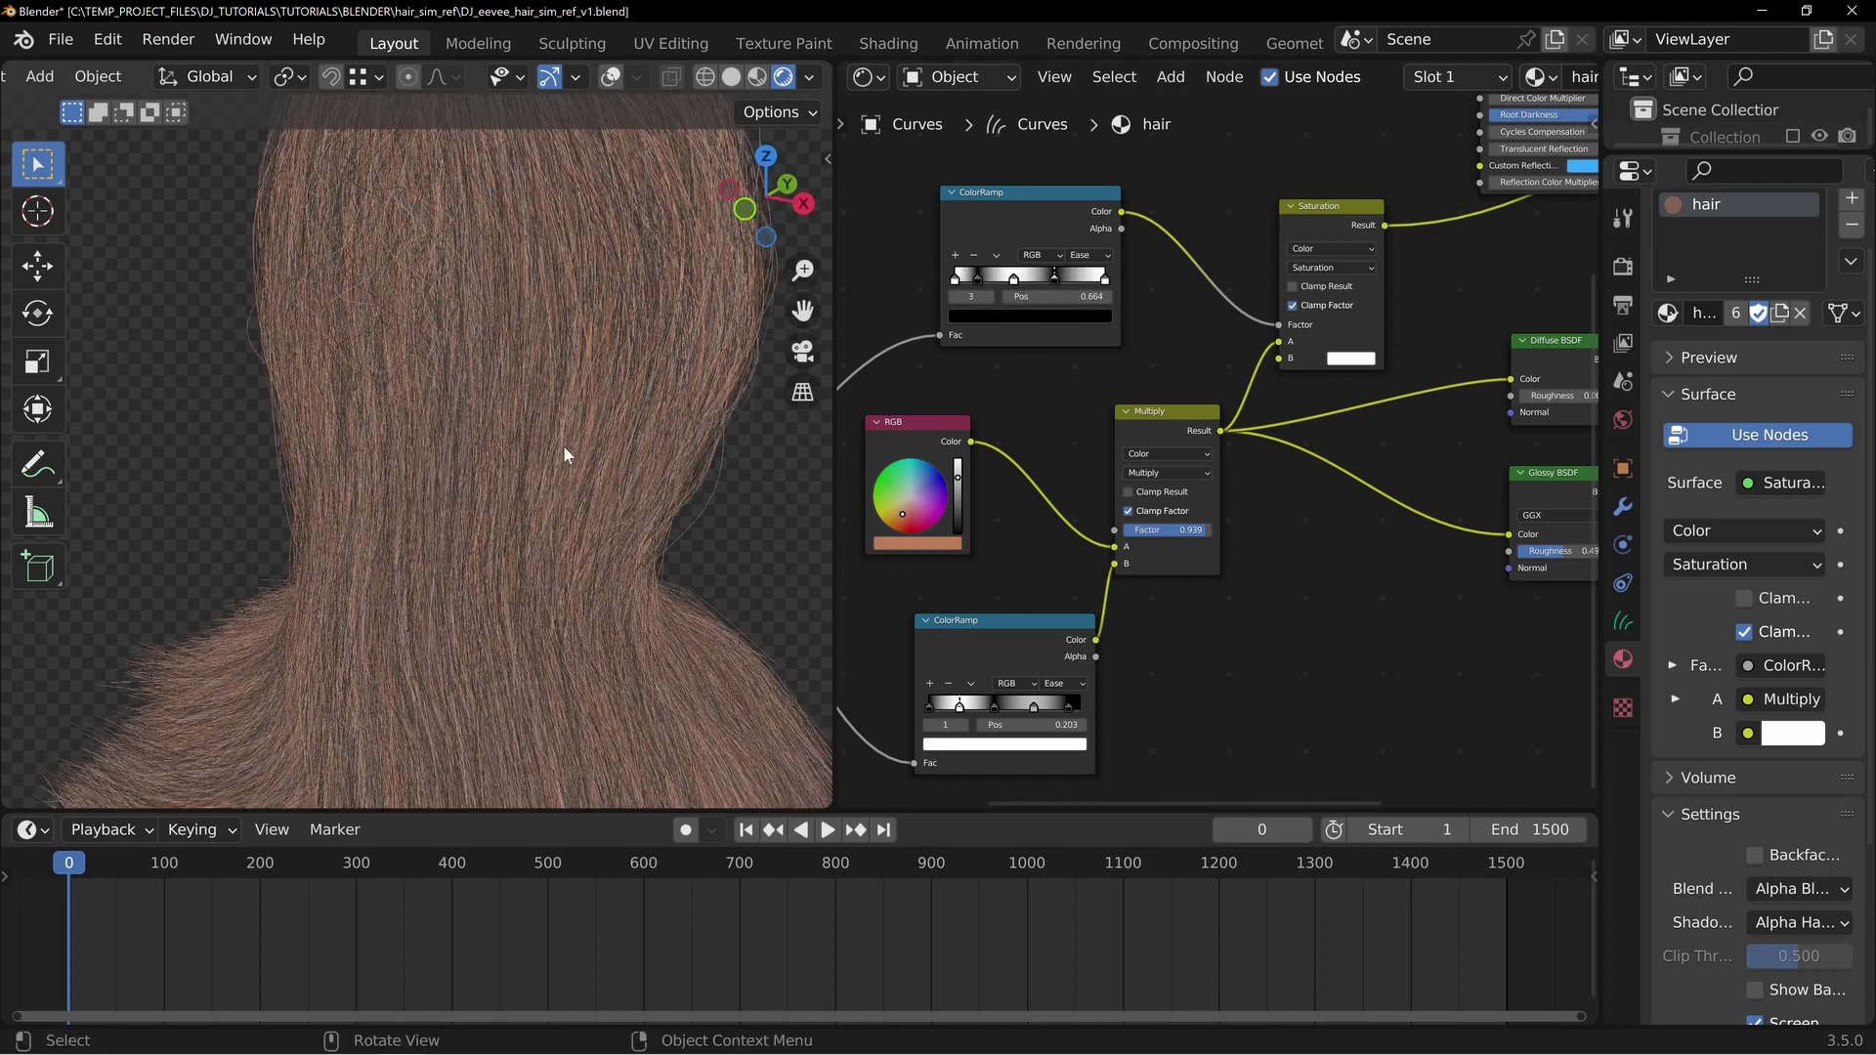
middle_click_drag(623, 291, 524, 383)
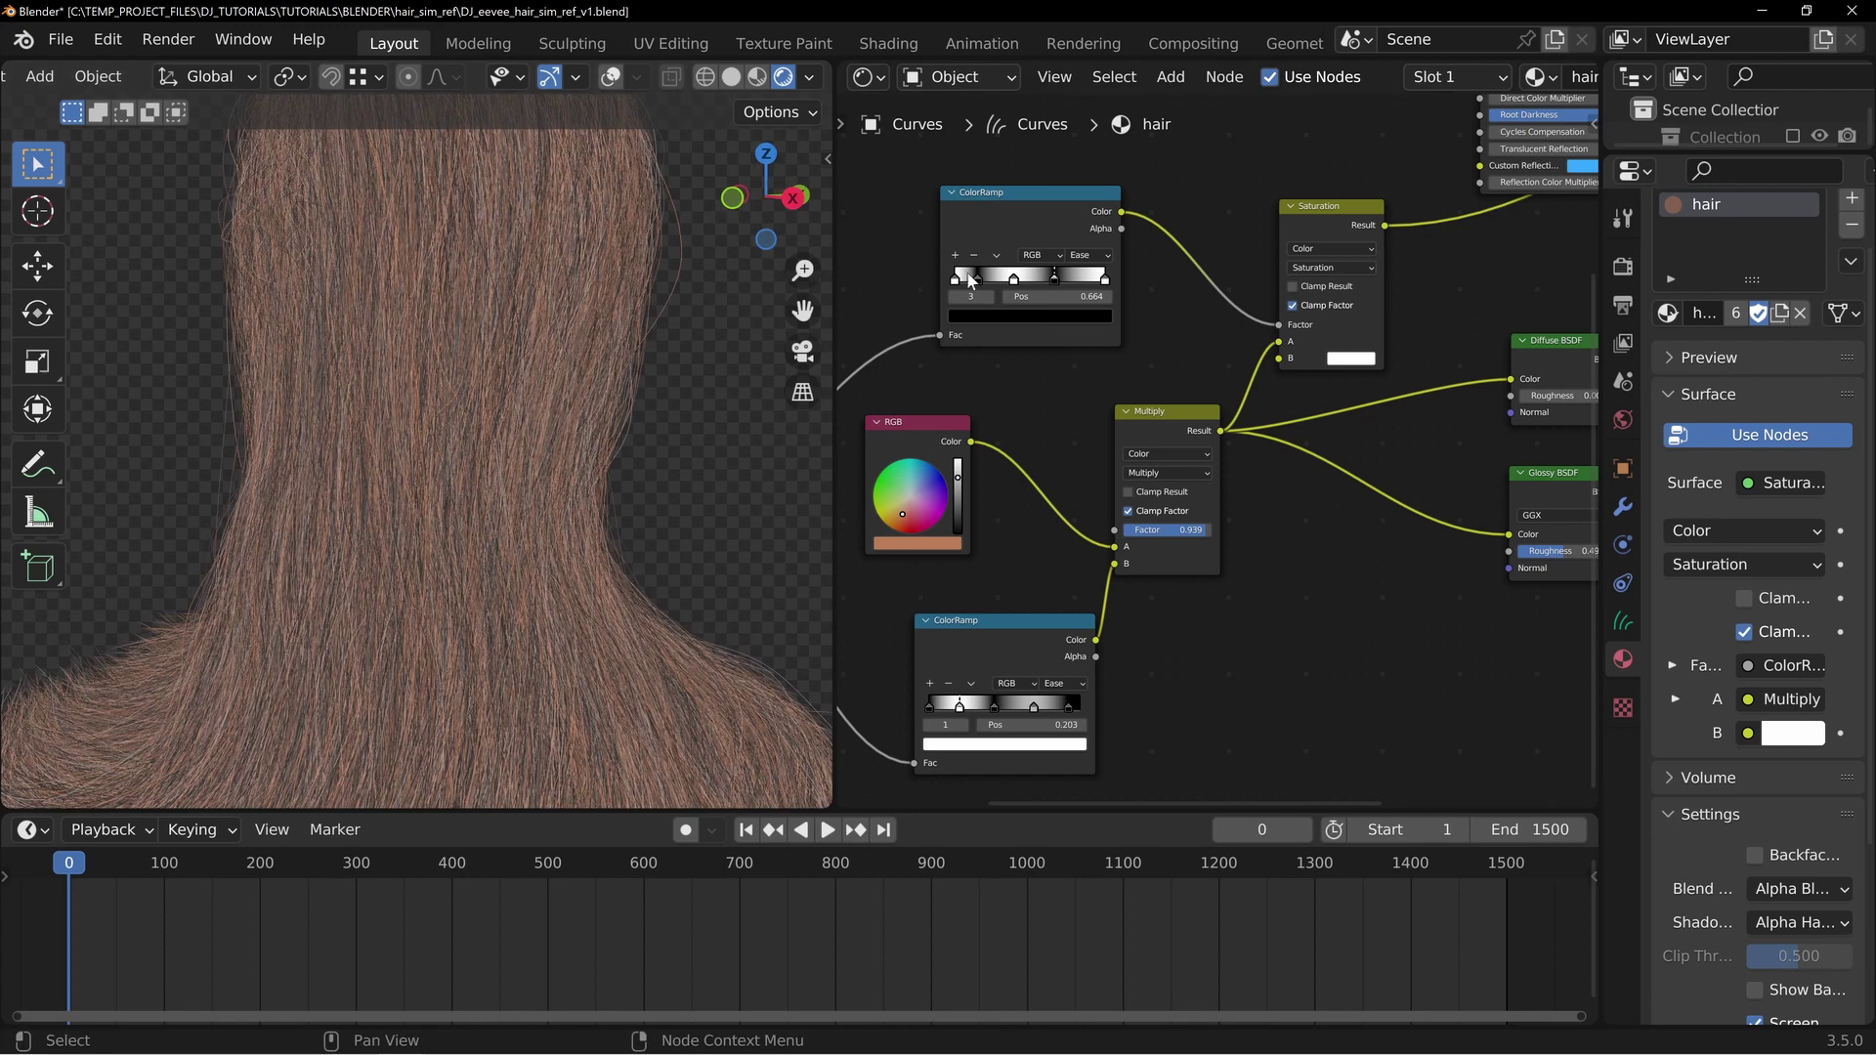
Insert a Math node set to Multiply between the upper ColorRamp and the Saturation node's Factor
middle_click_drag(1179, 296, 1146, 369)
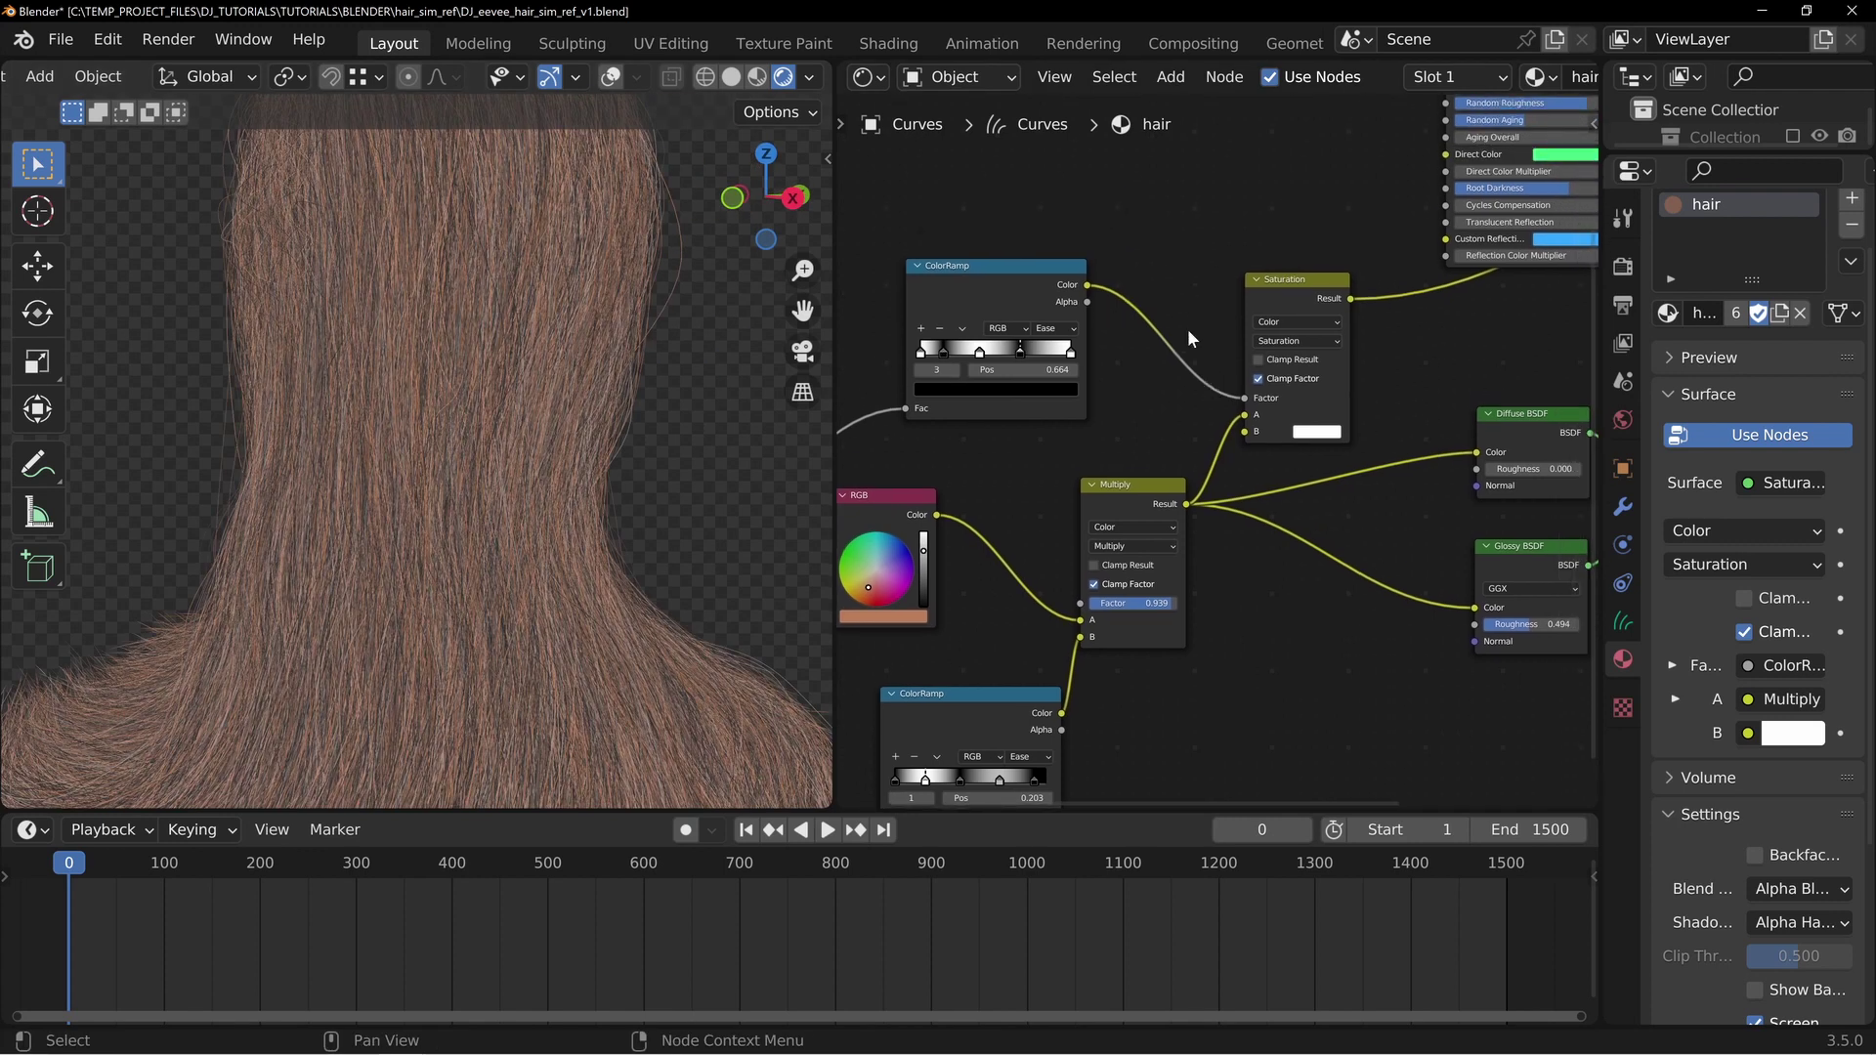
key("shift+a")
left_click(1170, 295)
type("math")
key("Return")
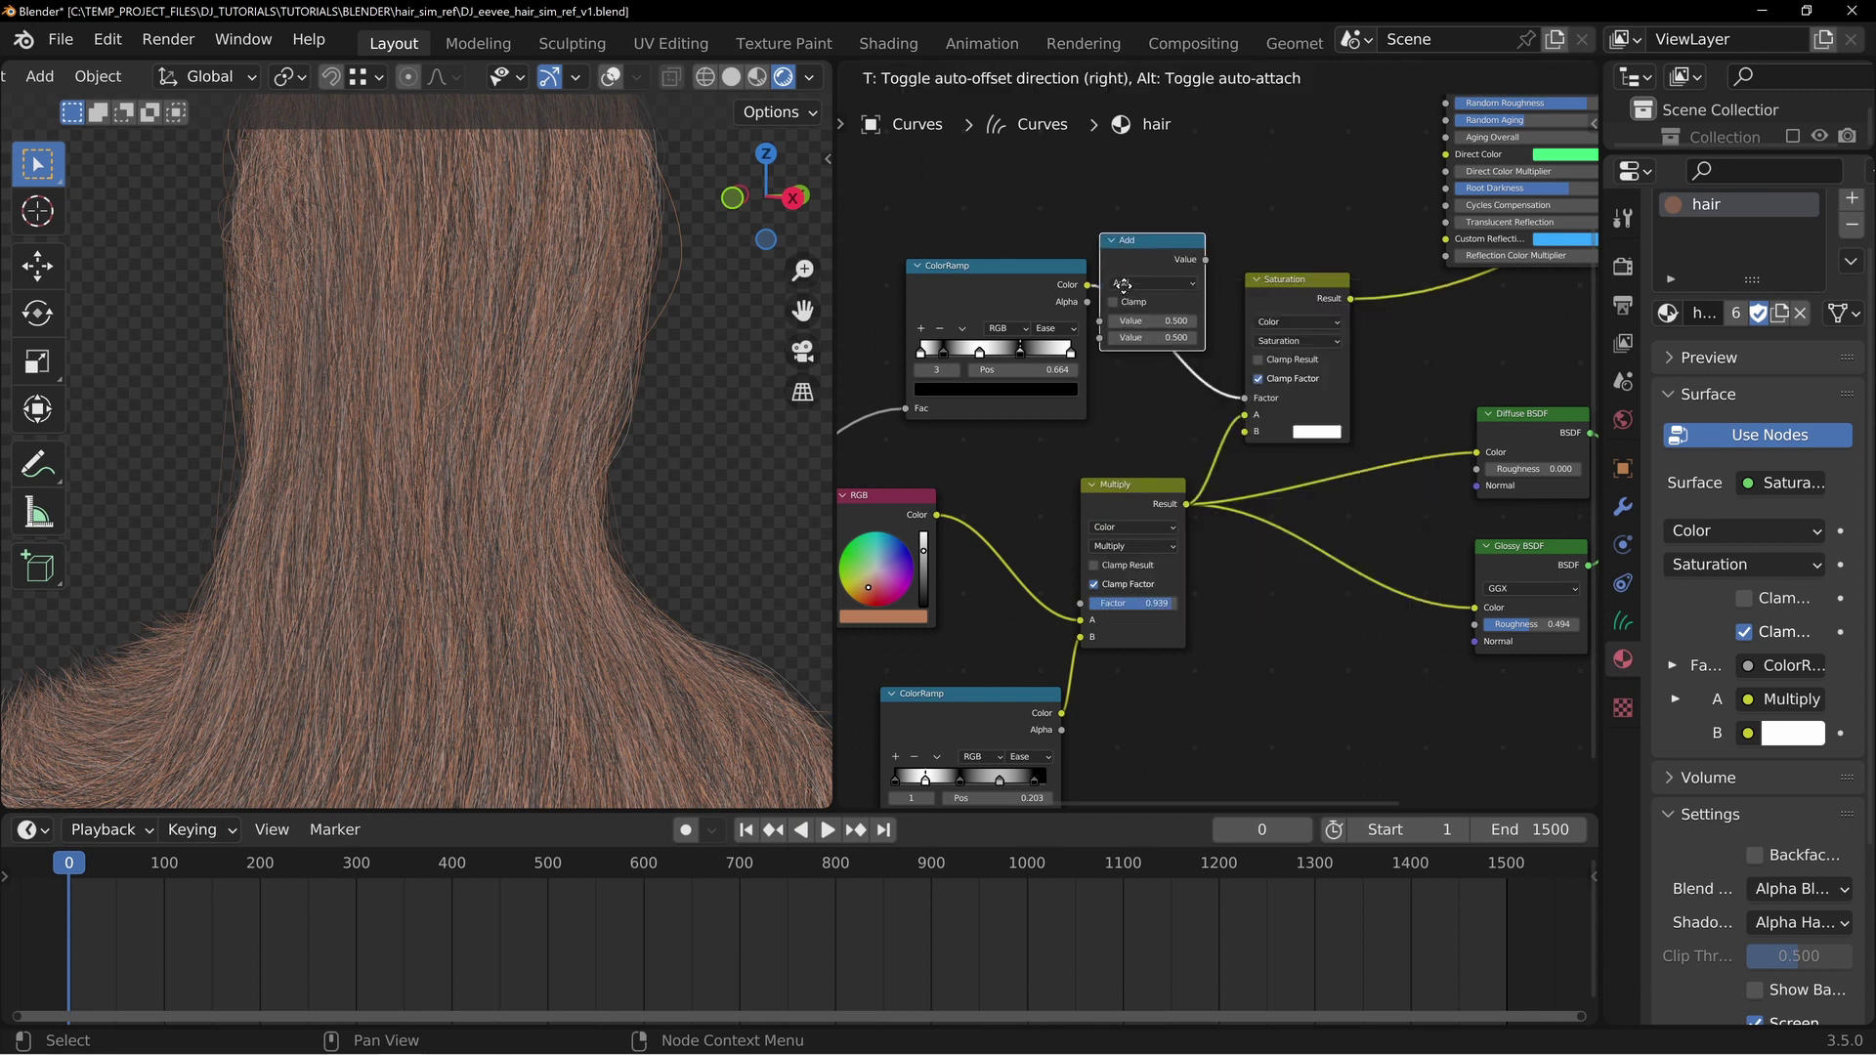
left_click(1176, 319)
left_click(1202, 299)
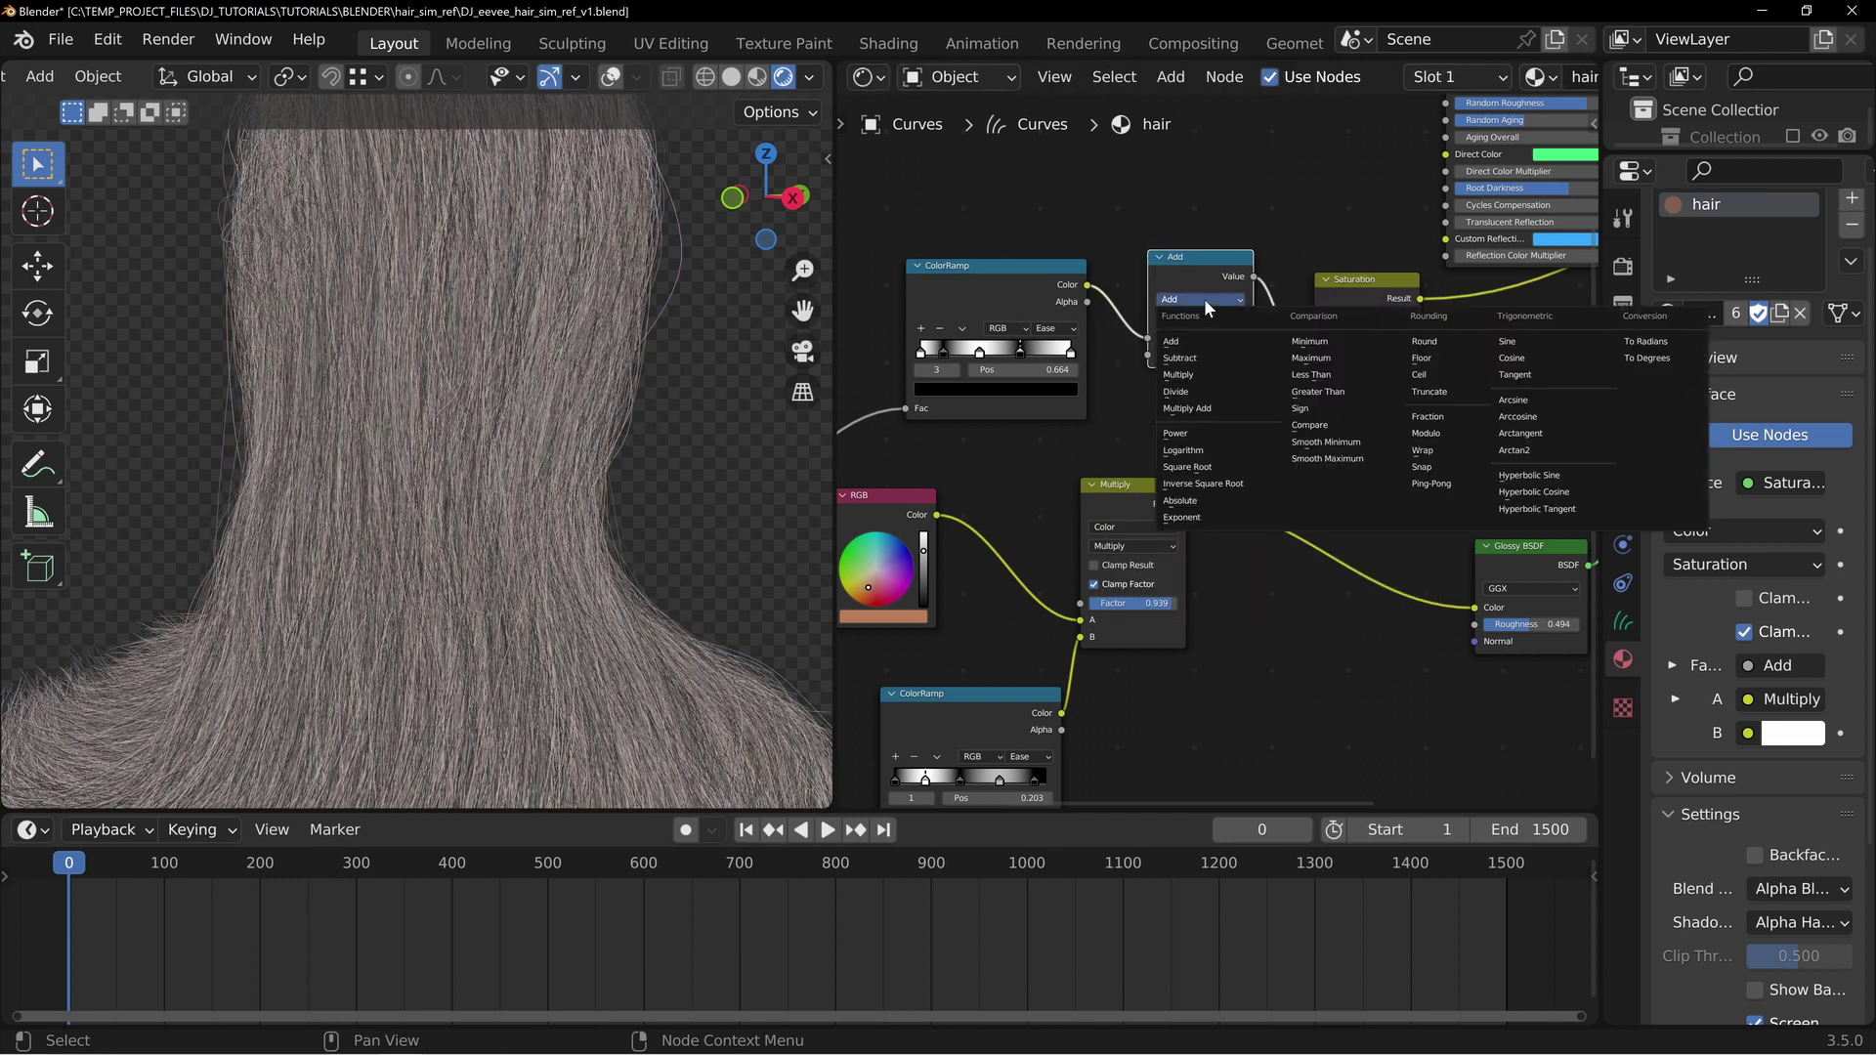
left_click(1188, 375)
left_click_drag(1180, 258, 1174, 265)
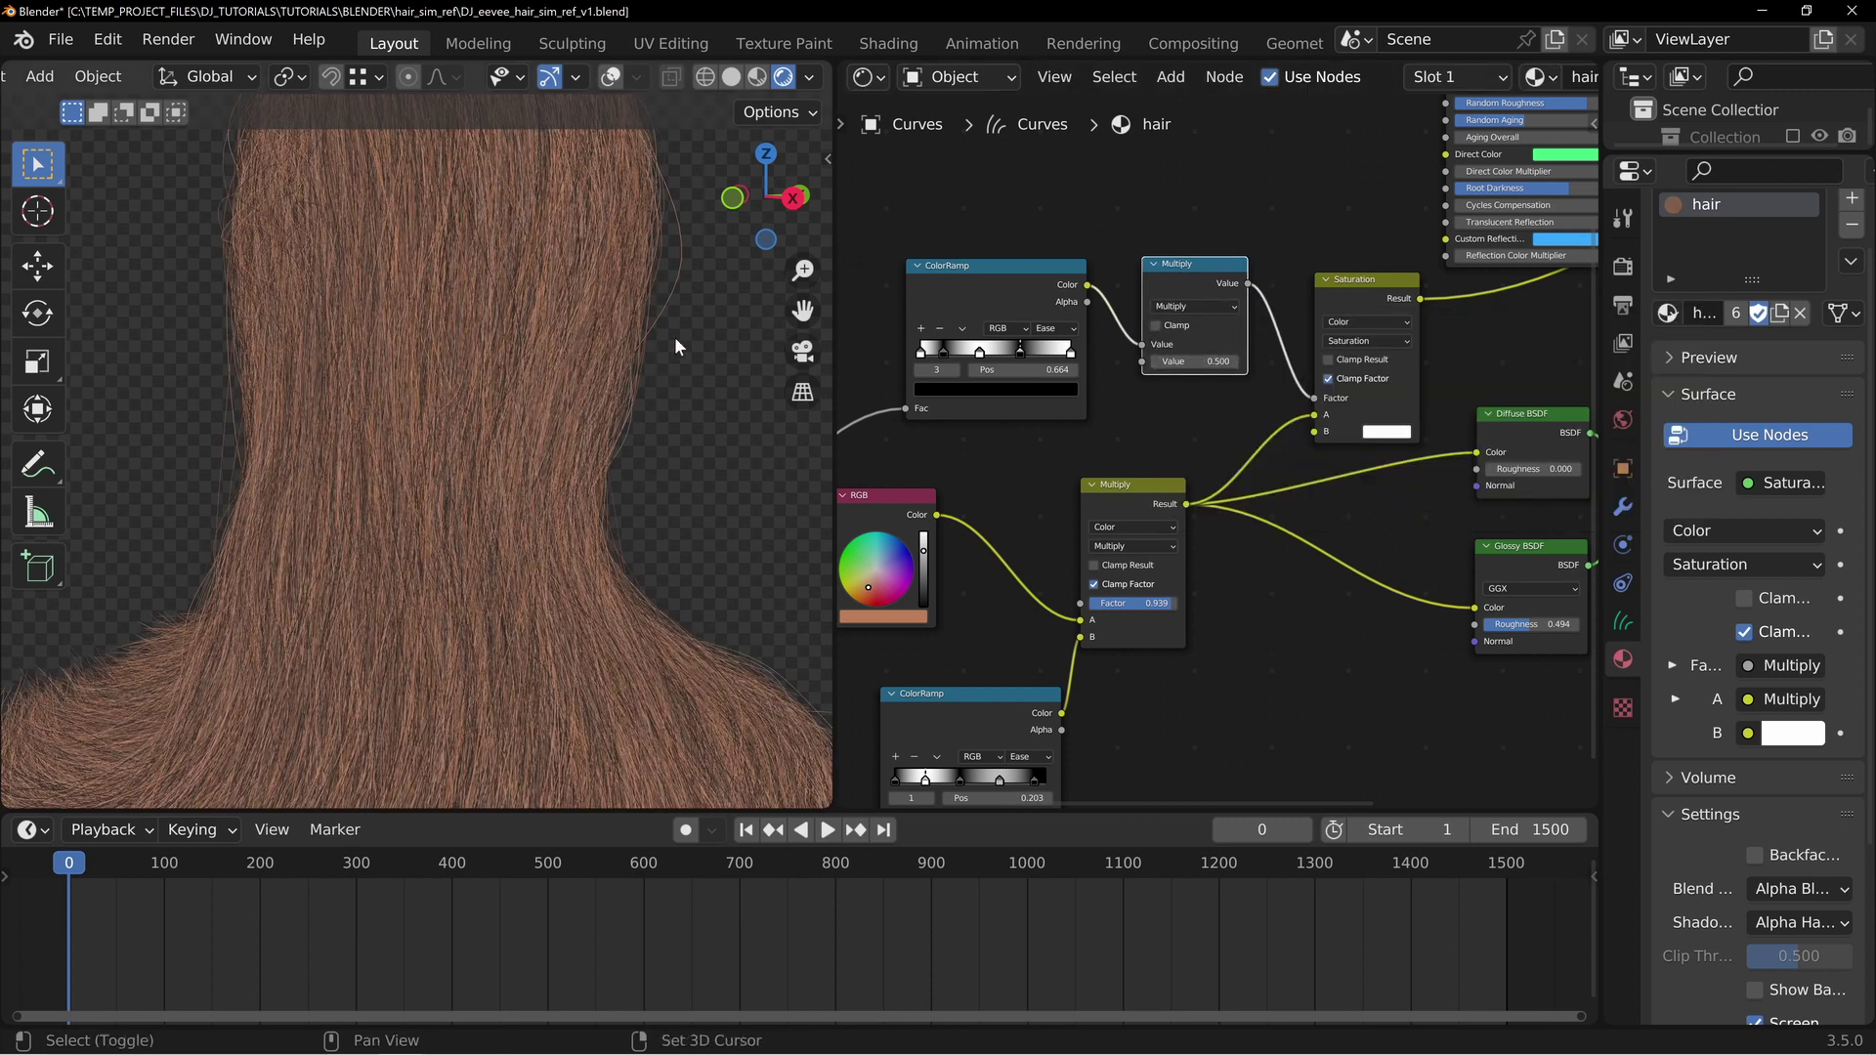
Set the Math Multiply node's value to 0.340 and inspect the aging on the hair
middle_click_drag(524, 283, 518, 406, "shift")
scroll(518, 403, "down", 3)
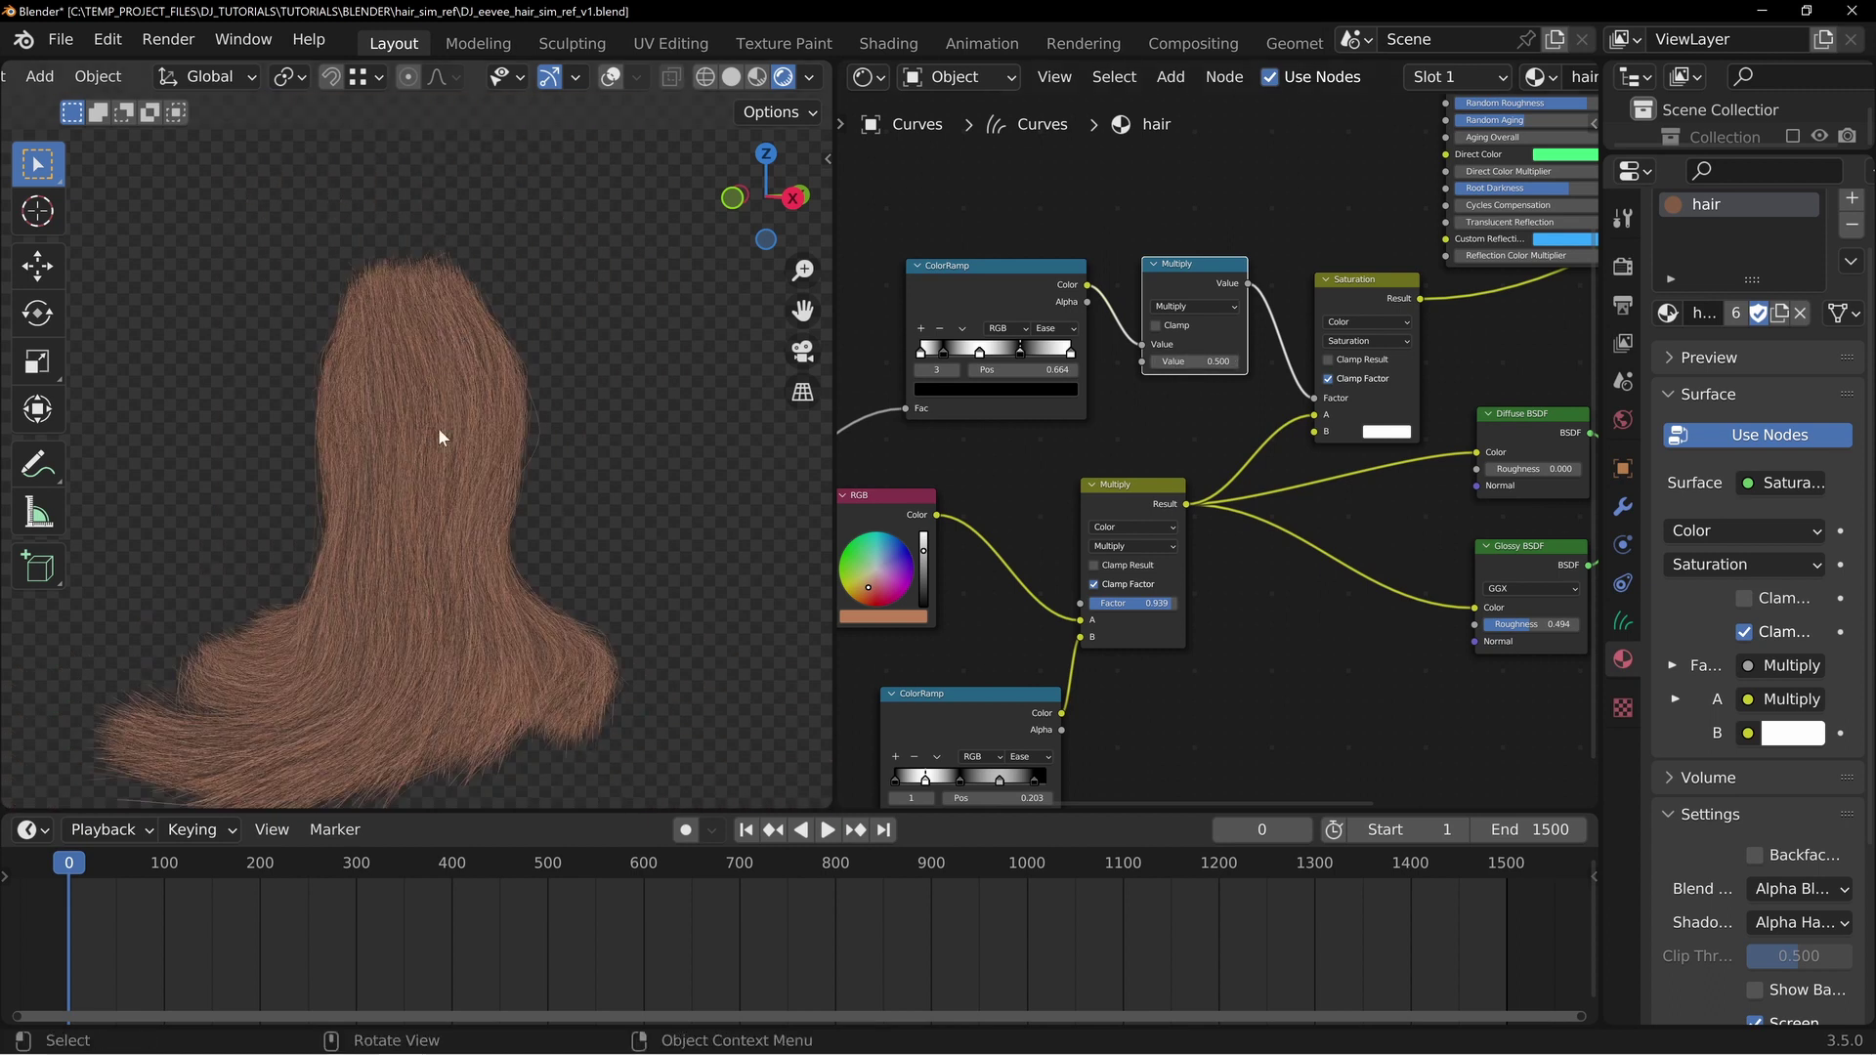
left_click_drag(1193, 362, 1221, 361)
scroll(496, 510, "up", 4)
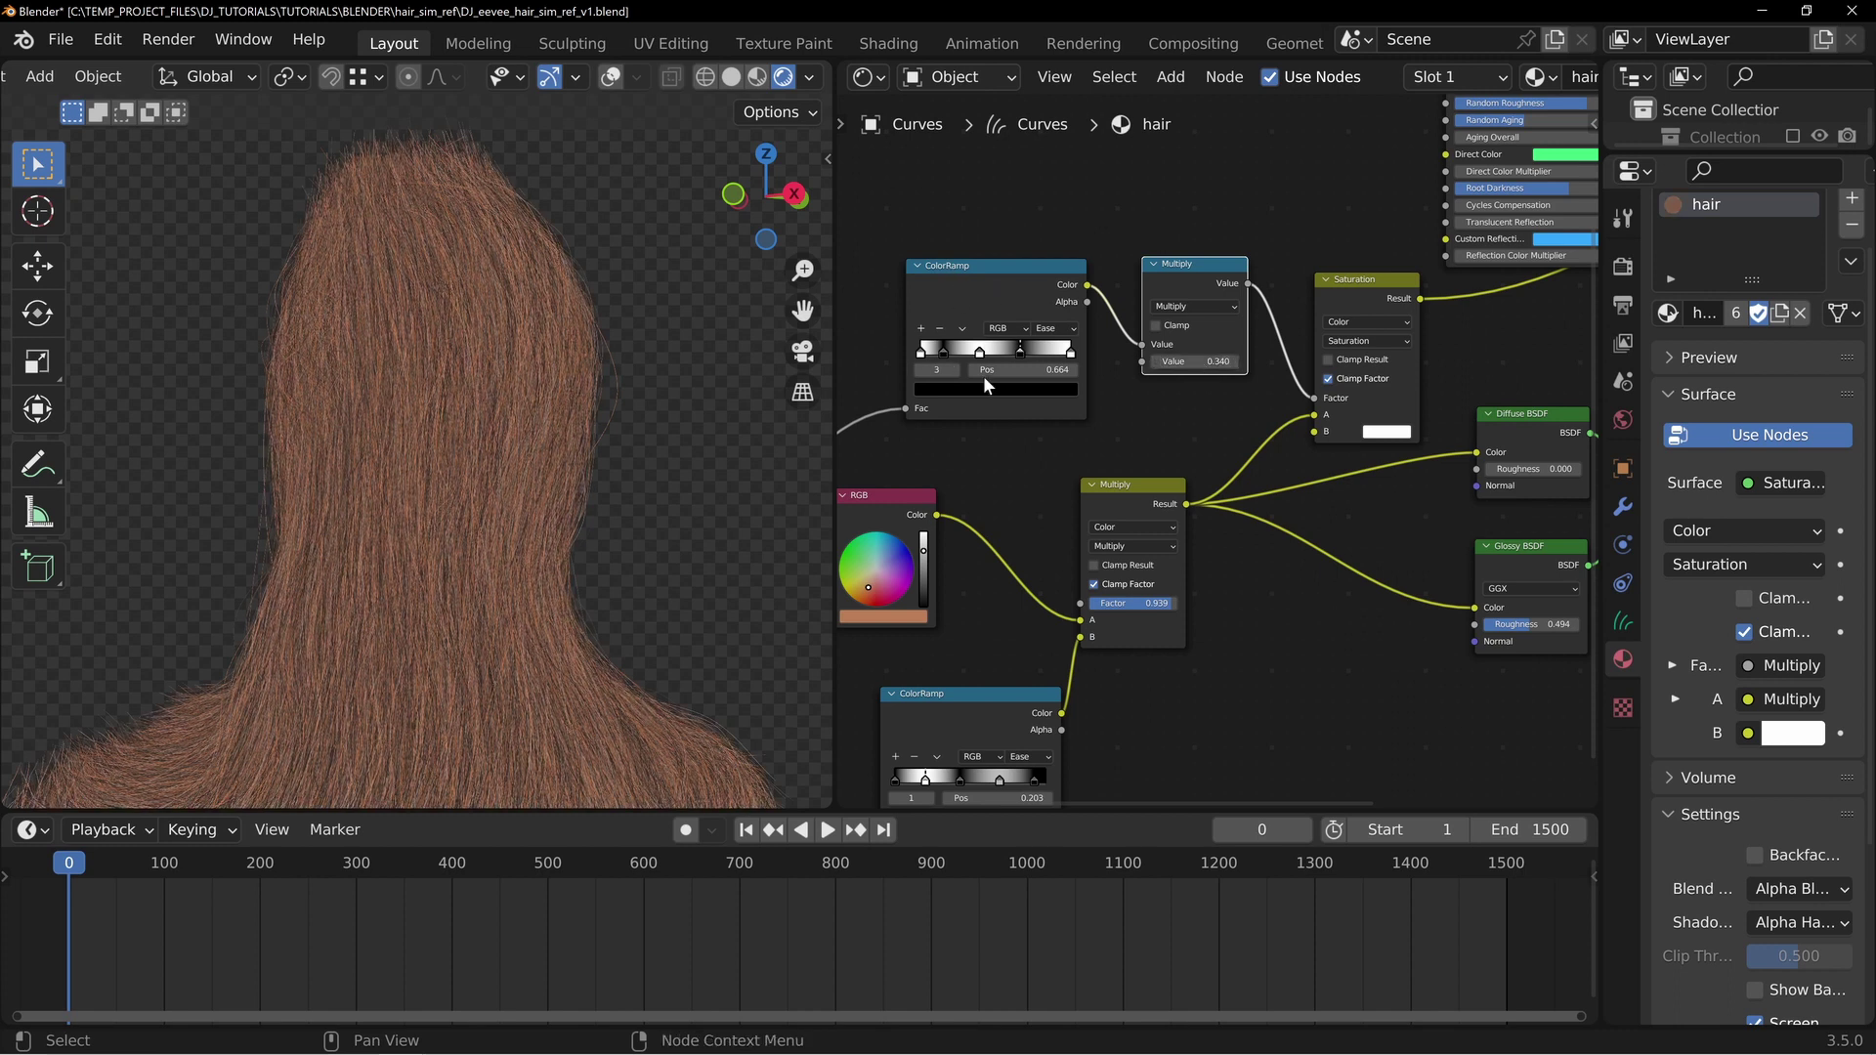
Preview the Math Multiply node alone on the hair and test its value at 0 and 1
middle_click_drag(1098, 432, 1157, 417)
left_click_drag(1017, 254, 1013, 245)
left_click(1250, 246, "ctrl+shift")
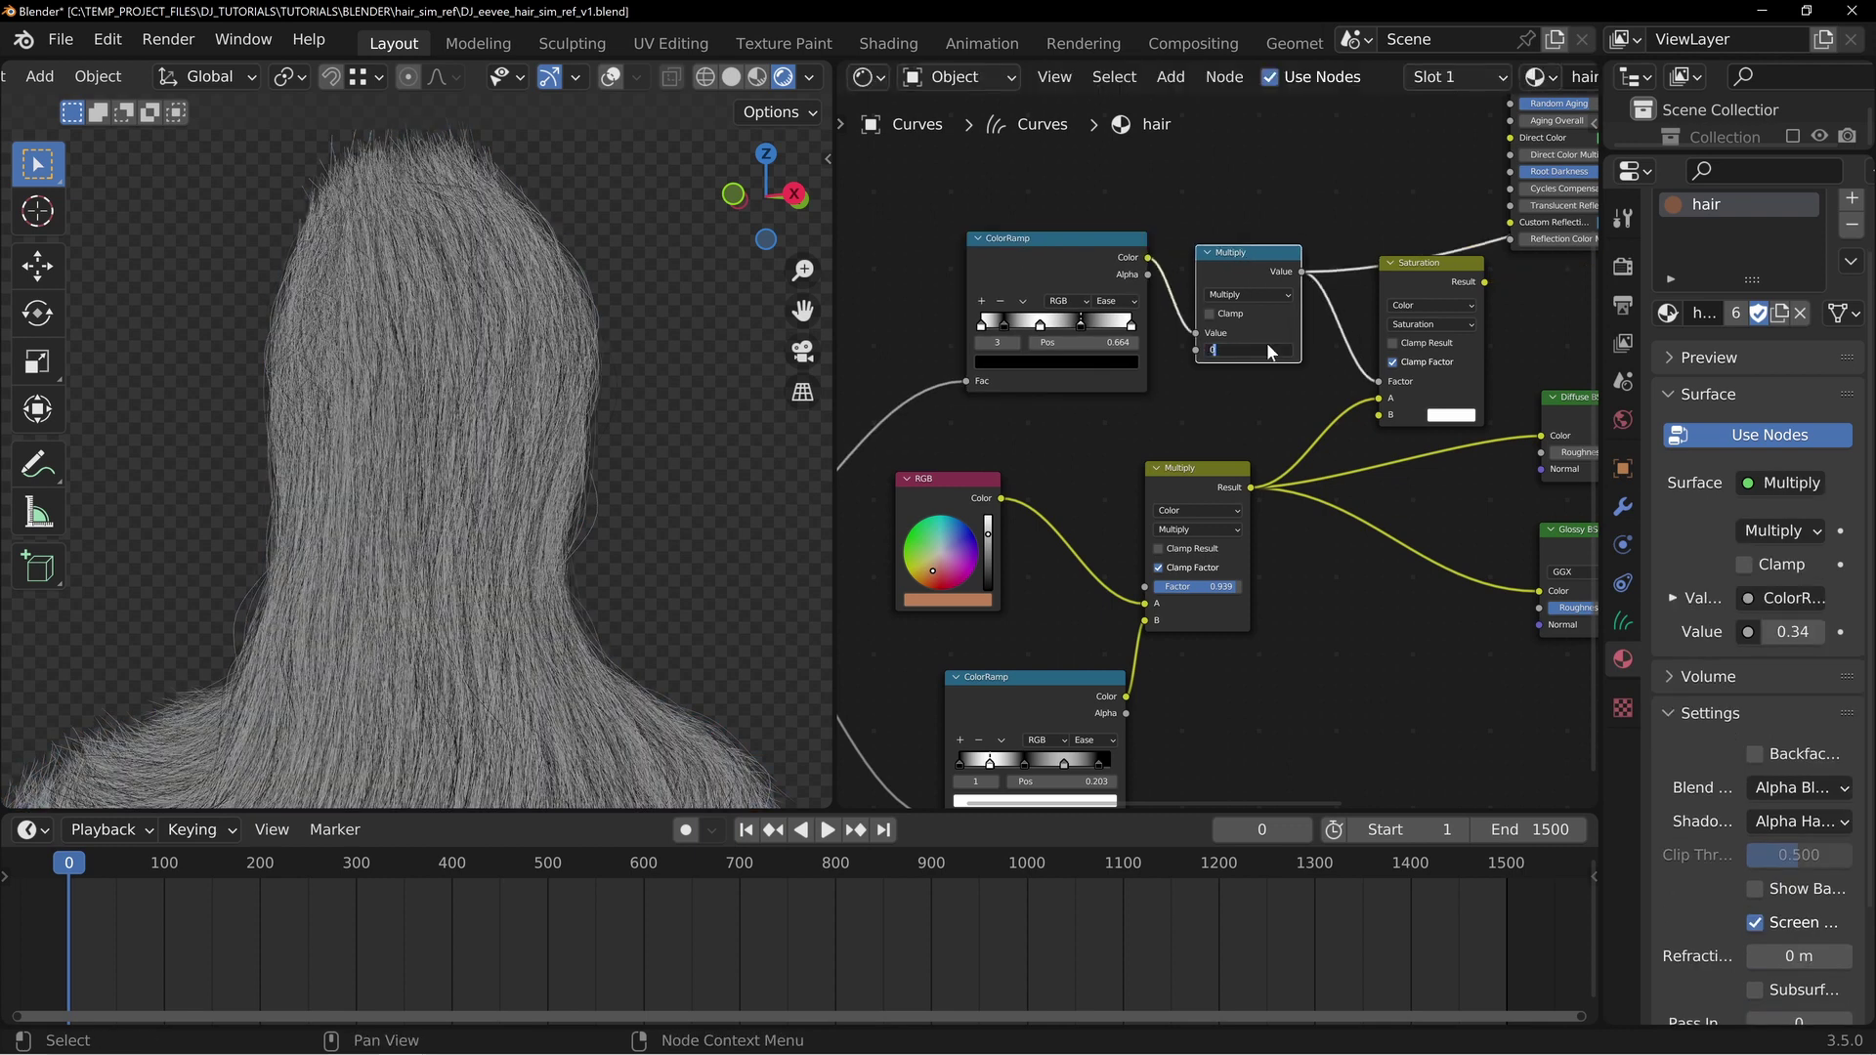
key("BackSpace")
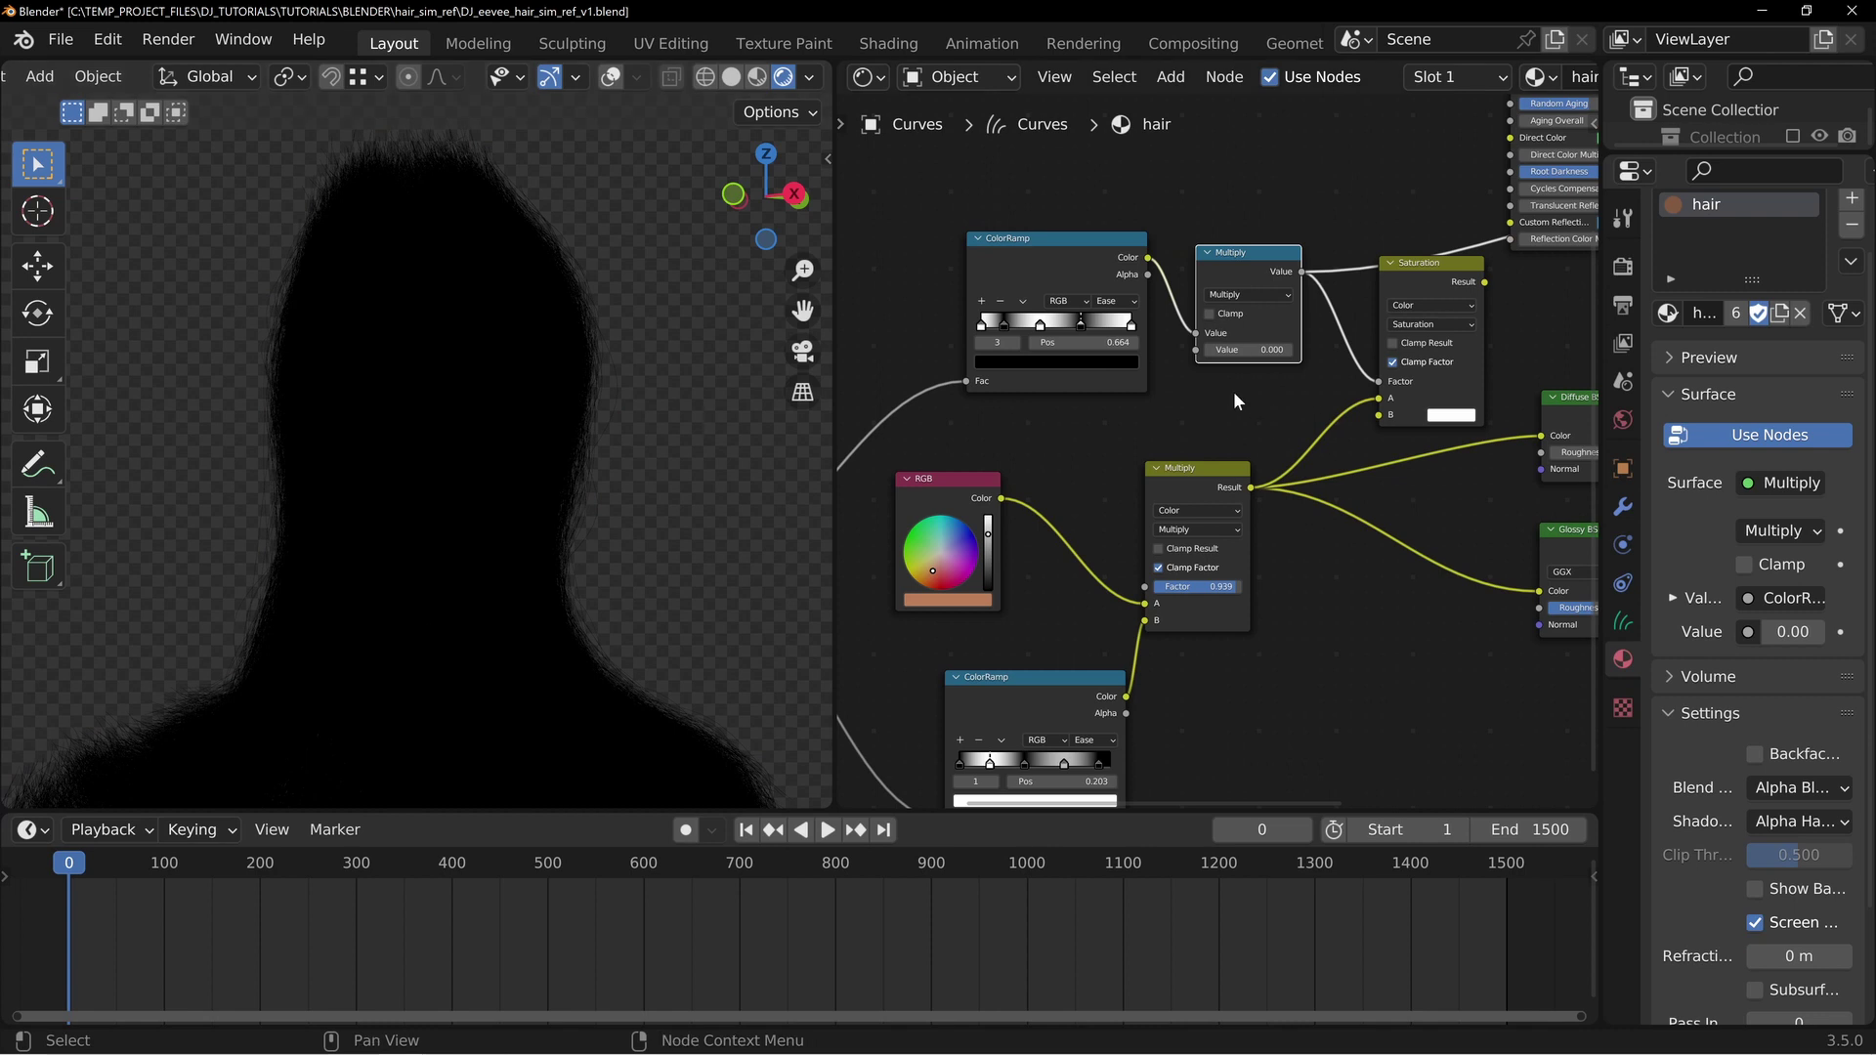
left_click(1241, 350)
type("1.0")
key("Return")
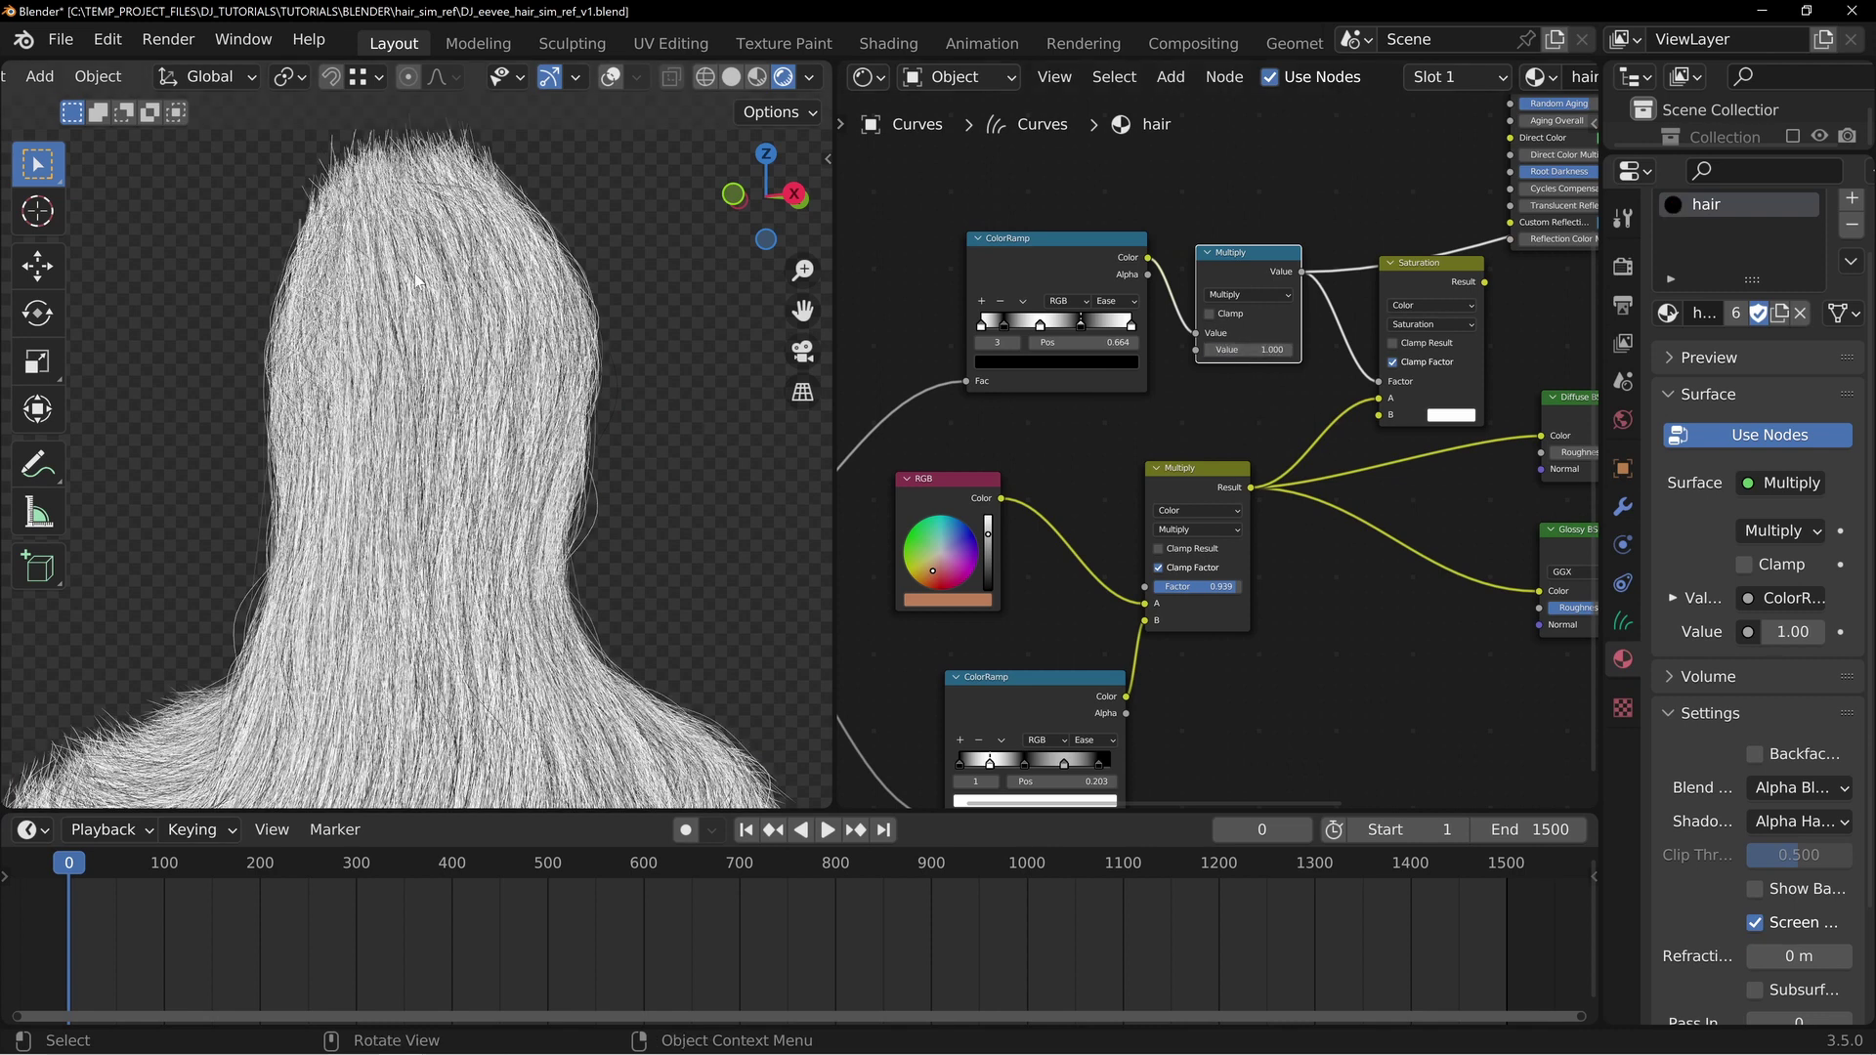
Raise the Math Multiply value to 10 and switch the preview to the Saturation node
left_click(1236, 349)
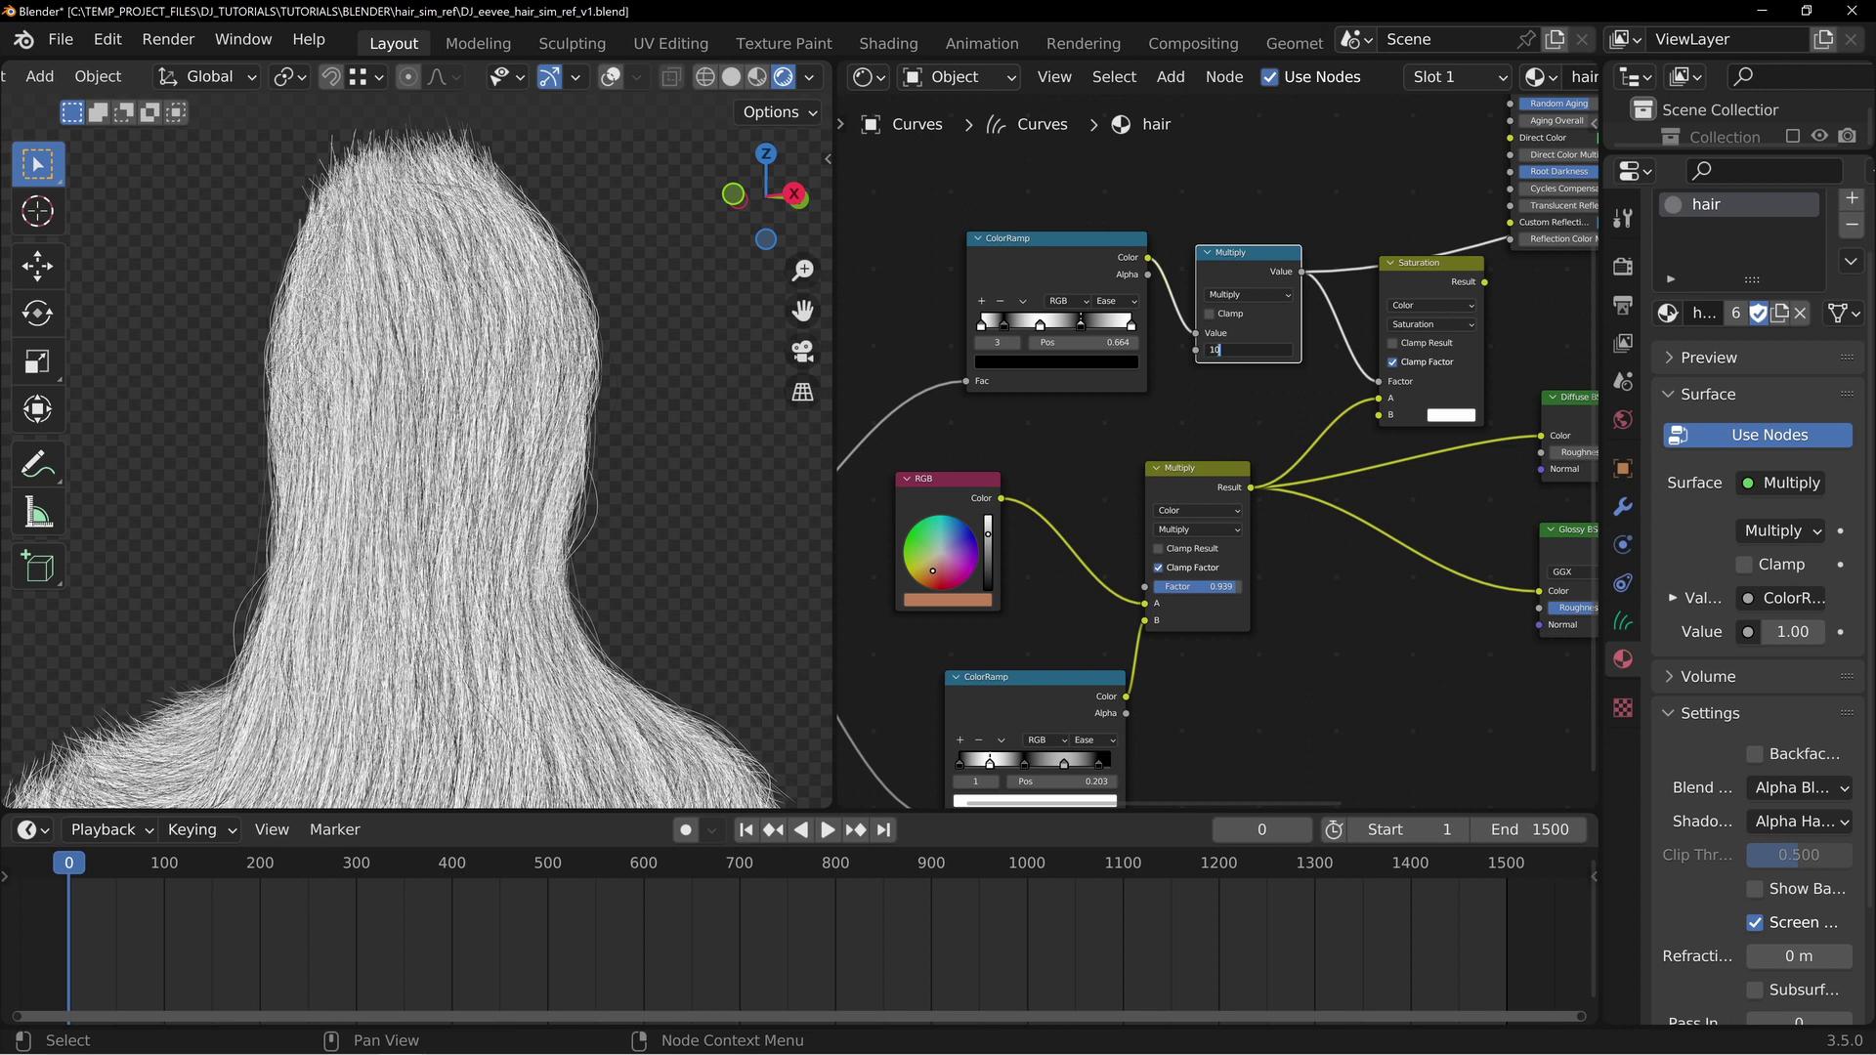
key("Return")
middle_click_drag(426, 217, 436, 205)
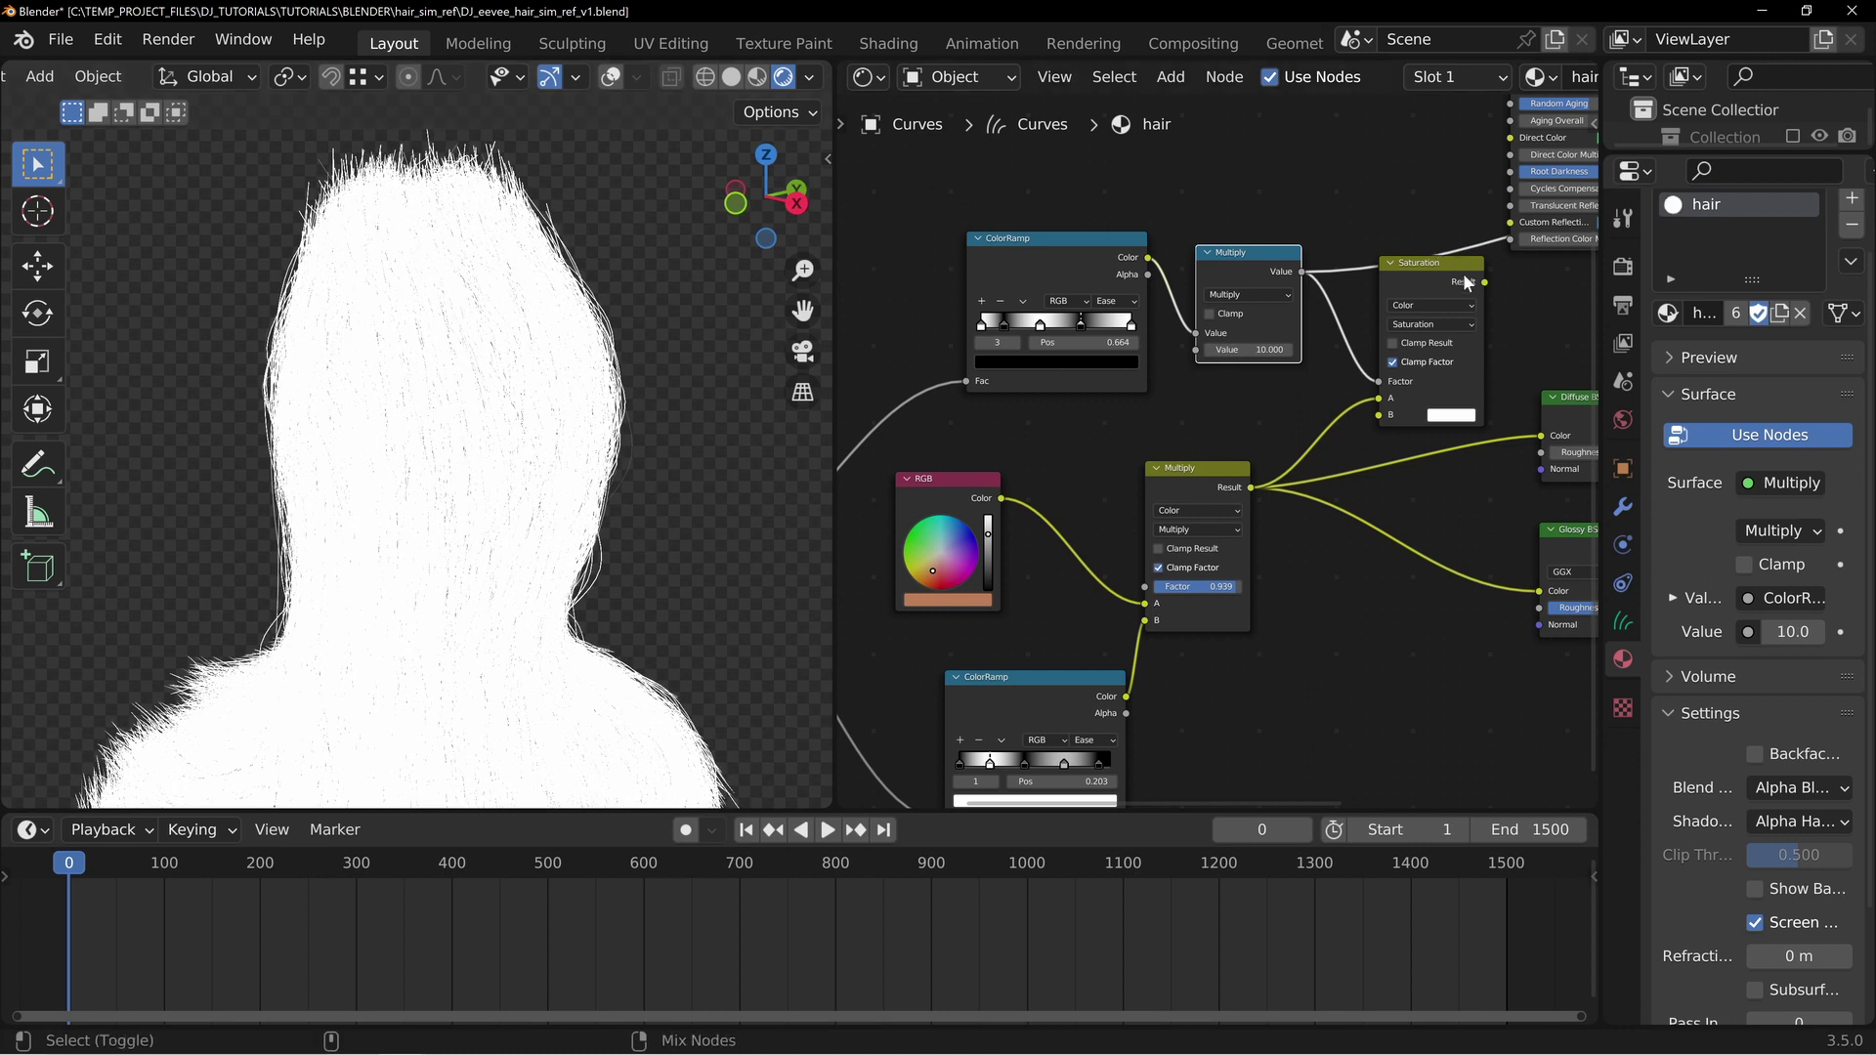
left_click(1444, 273, "ctrl+shift")
left_click_drag(1438, 273, 1427, 290)
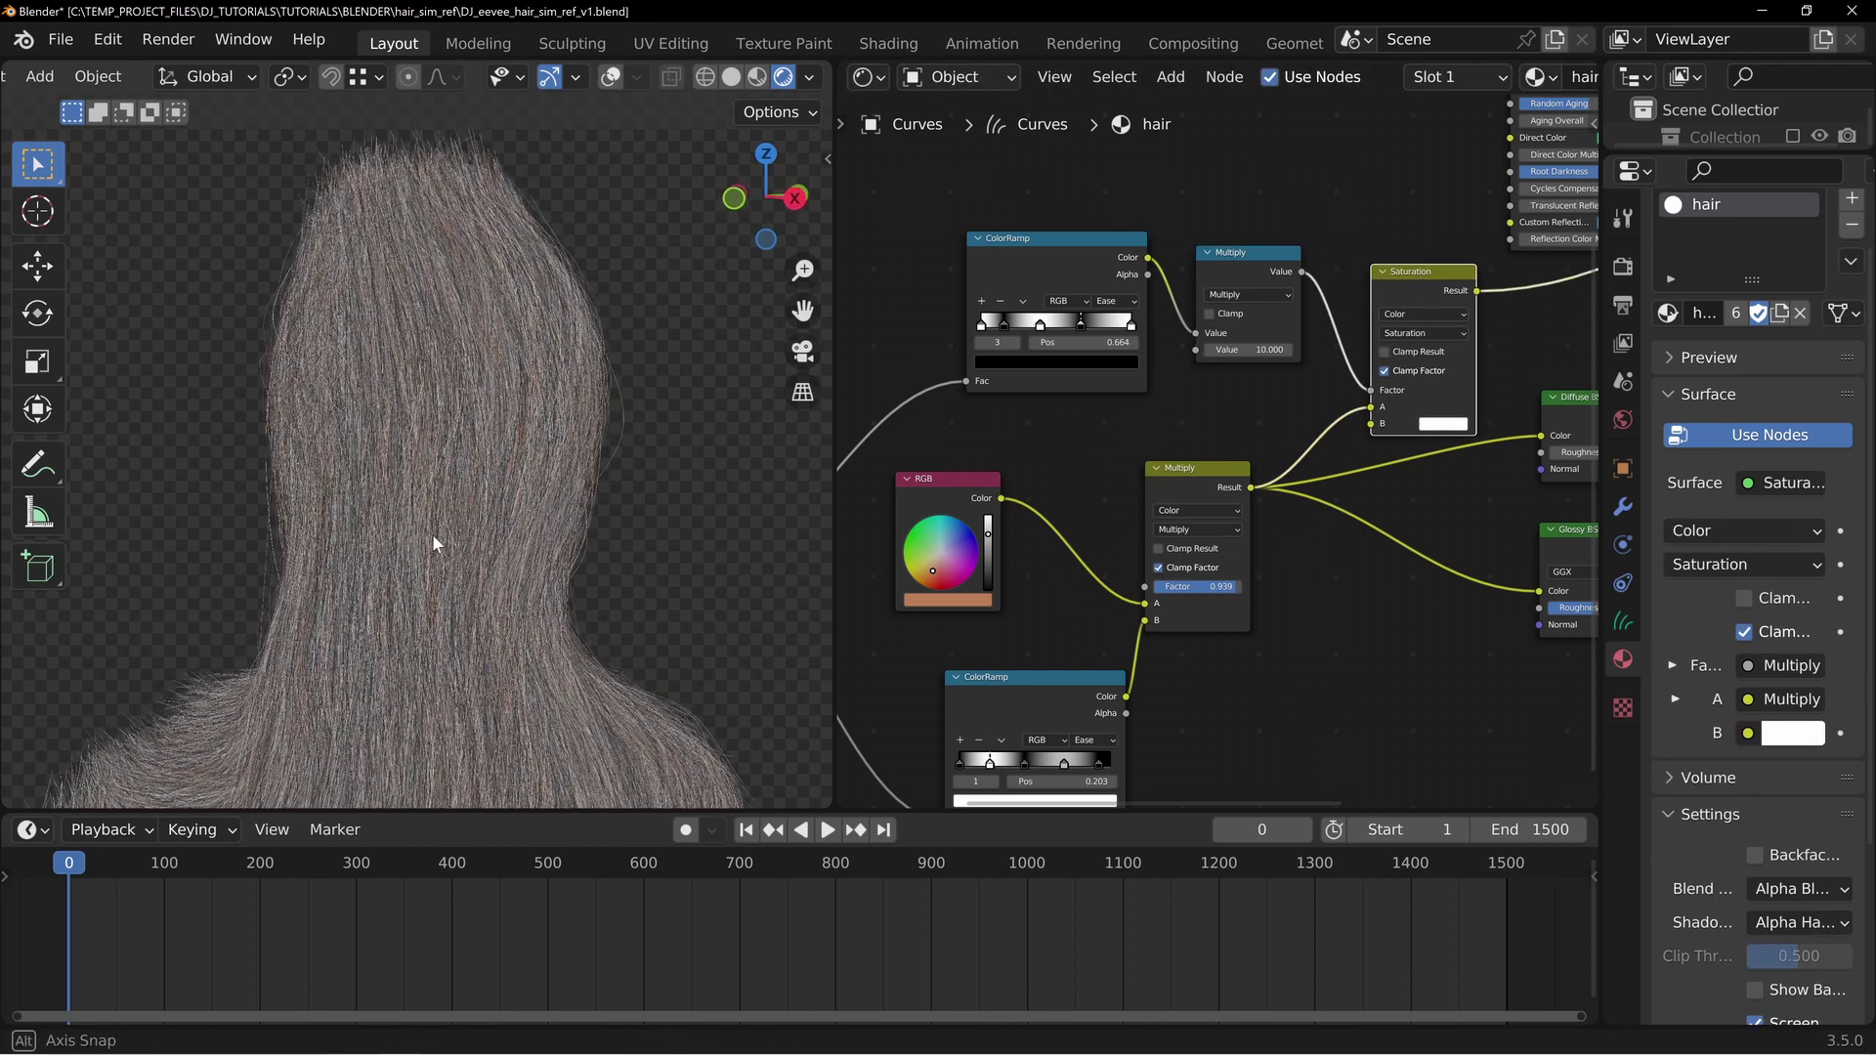
Test the Math Multiply value at 0, 1 and 5 on the Saturation preview
double_click(1249, 349)
type("0")
key("Return")
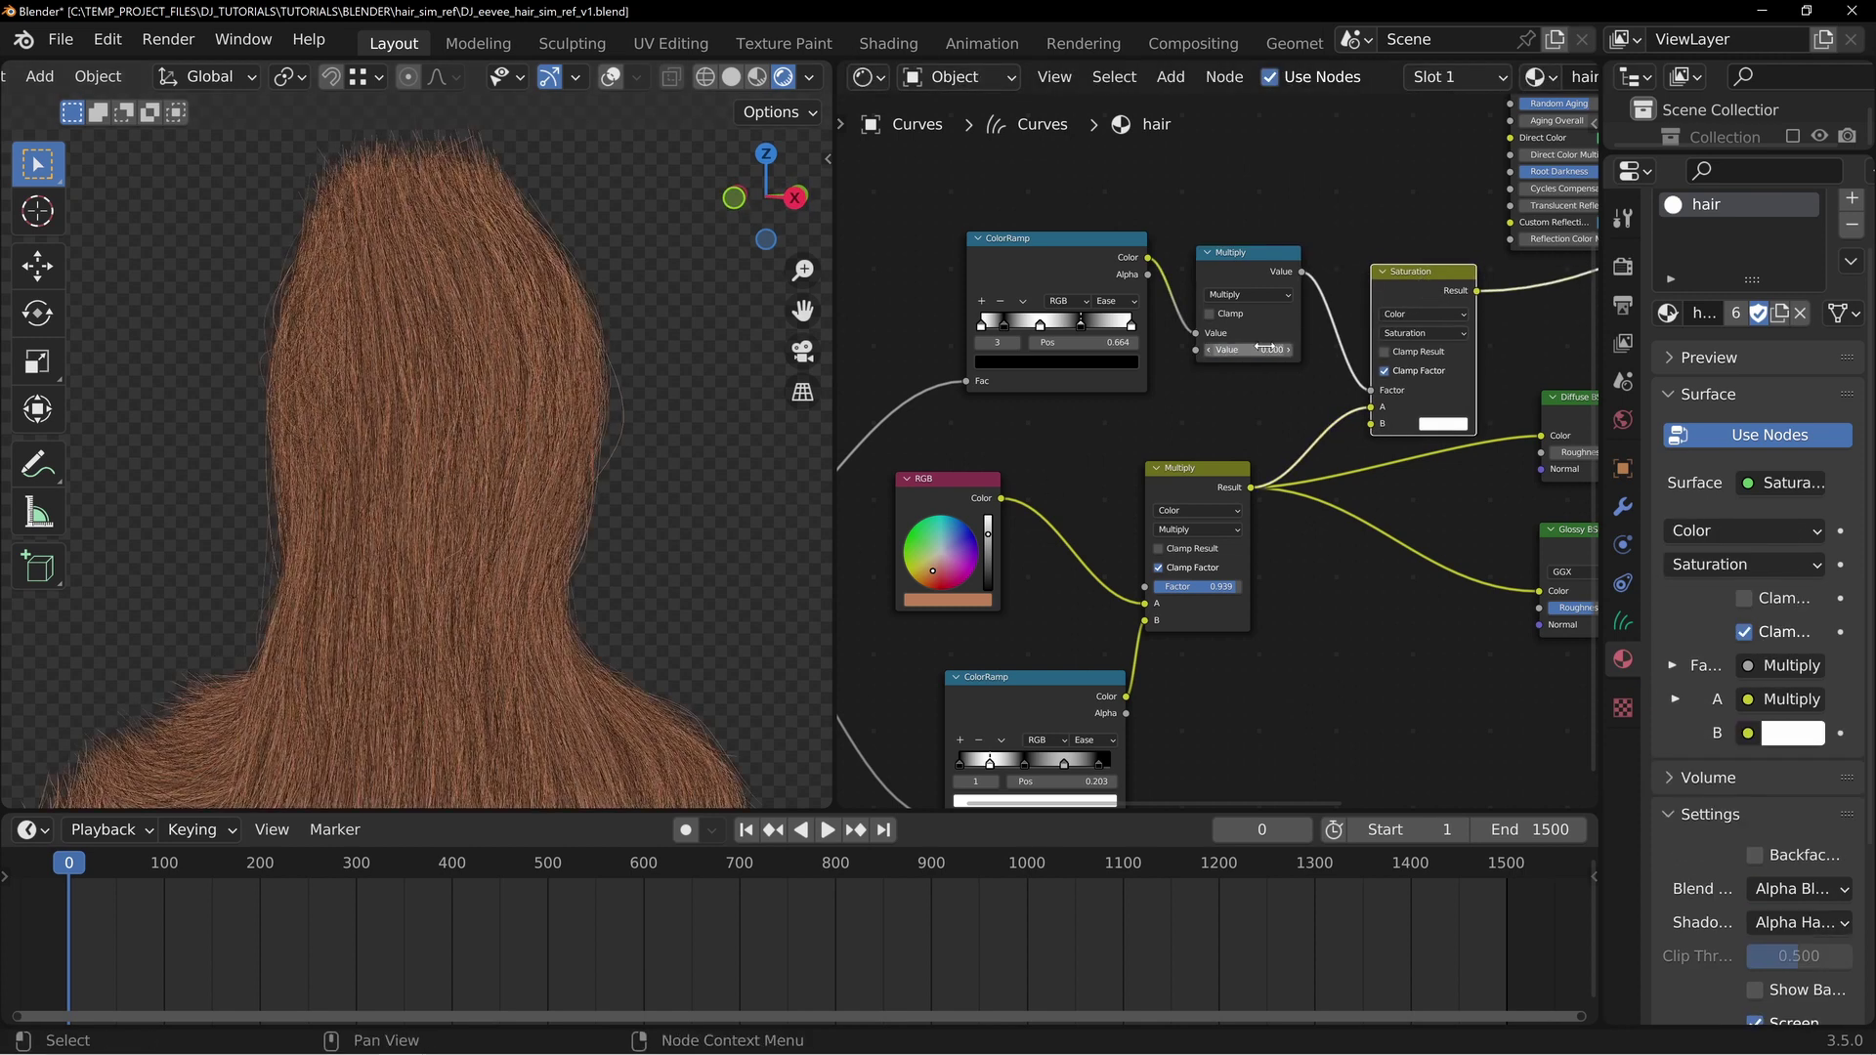
double_click(1249, 349)
type("1")
key("Return")
left_click(1264, 349)
type("5")
key("Return")
Return the Math Multiply node's value to 10
double_click(1249, 349)
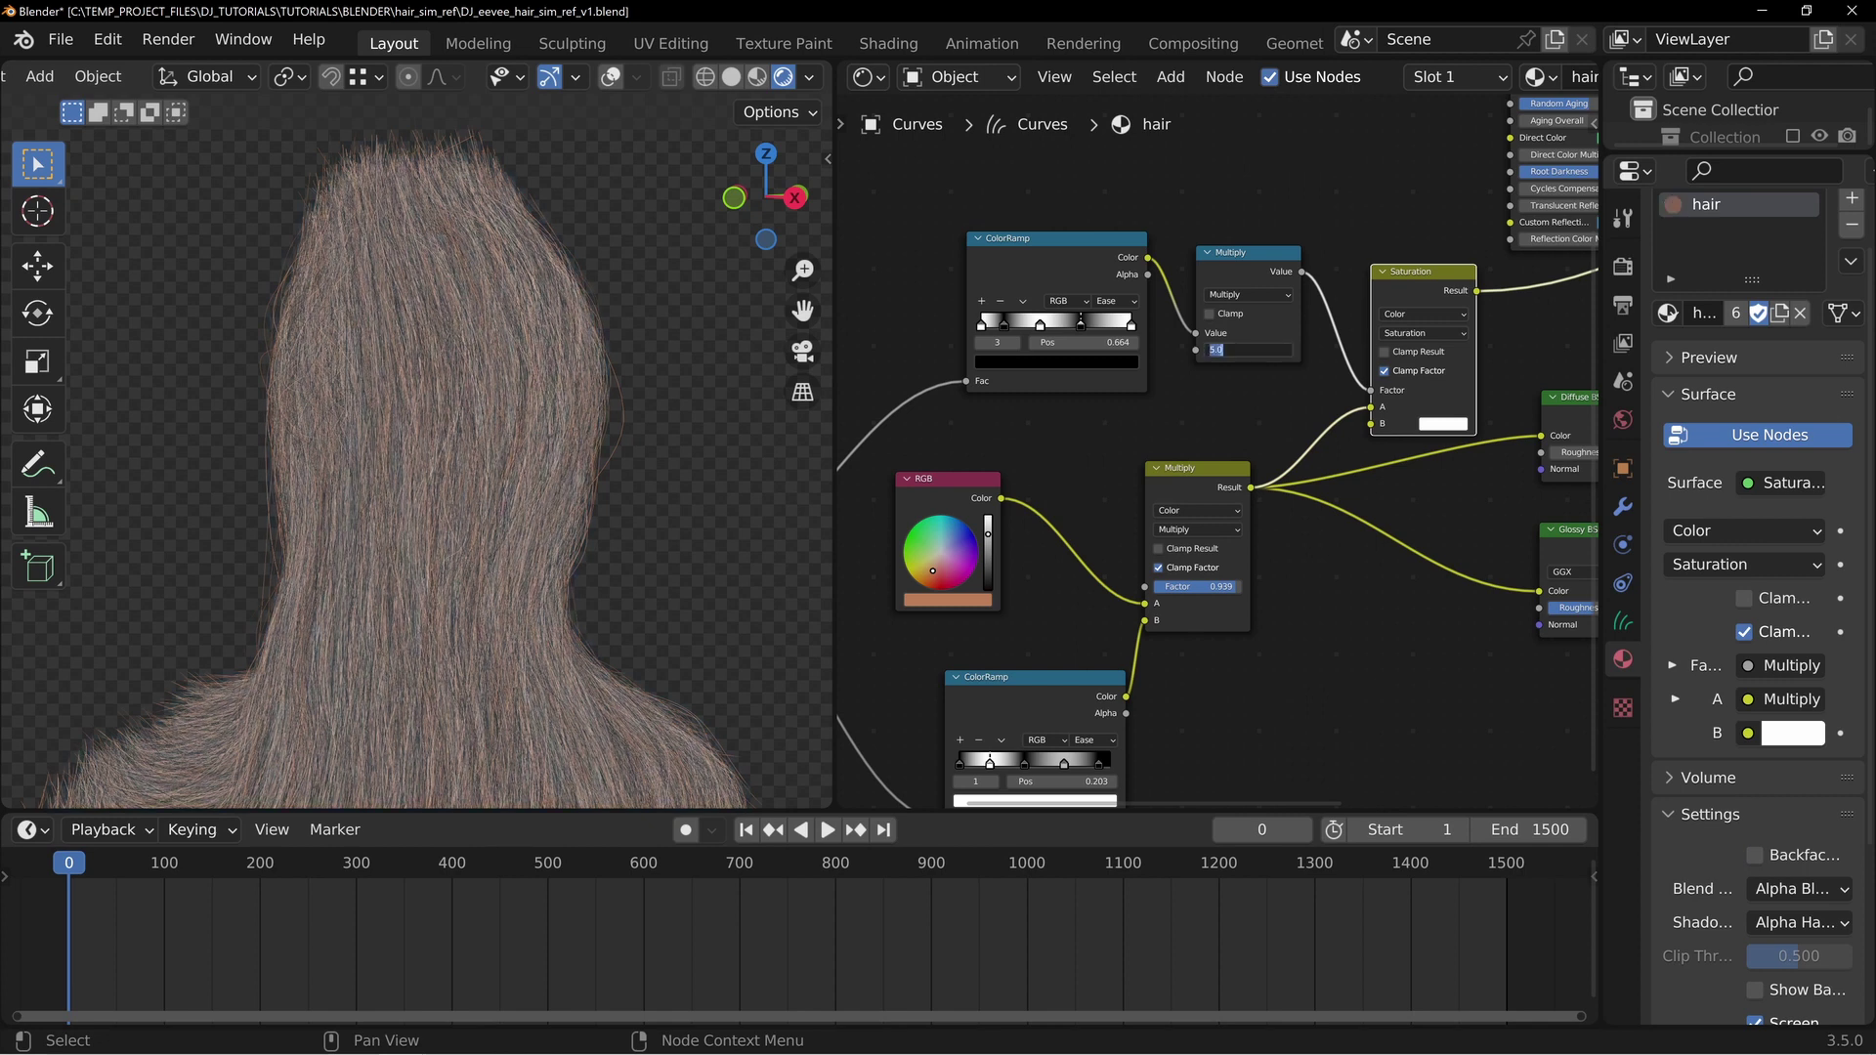
type("10")
key("Return")
middle_click_drag(552, 481, 526, 470)
Lower the Saturation node toward the shaders and feed its Result into the Diffuse and Glossy BSDF Color inputs
middle_click_drag(1327, 460, 1075, 413)
left_click_drag(1192, 211, 1295, 379)
left_click_drag(1208, 244, 1293, 535)
left_click_drag(1153, 238, 1164, 426)
left_click(1329, 350)
Preview the first Add Shader on the hair, followed by the final Add Shader that includes the Glass BSDF
middle_click_drag(1473, 424, 1102, 322)
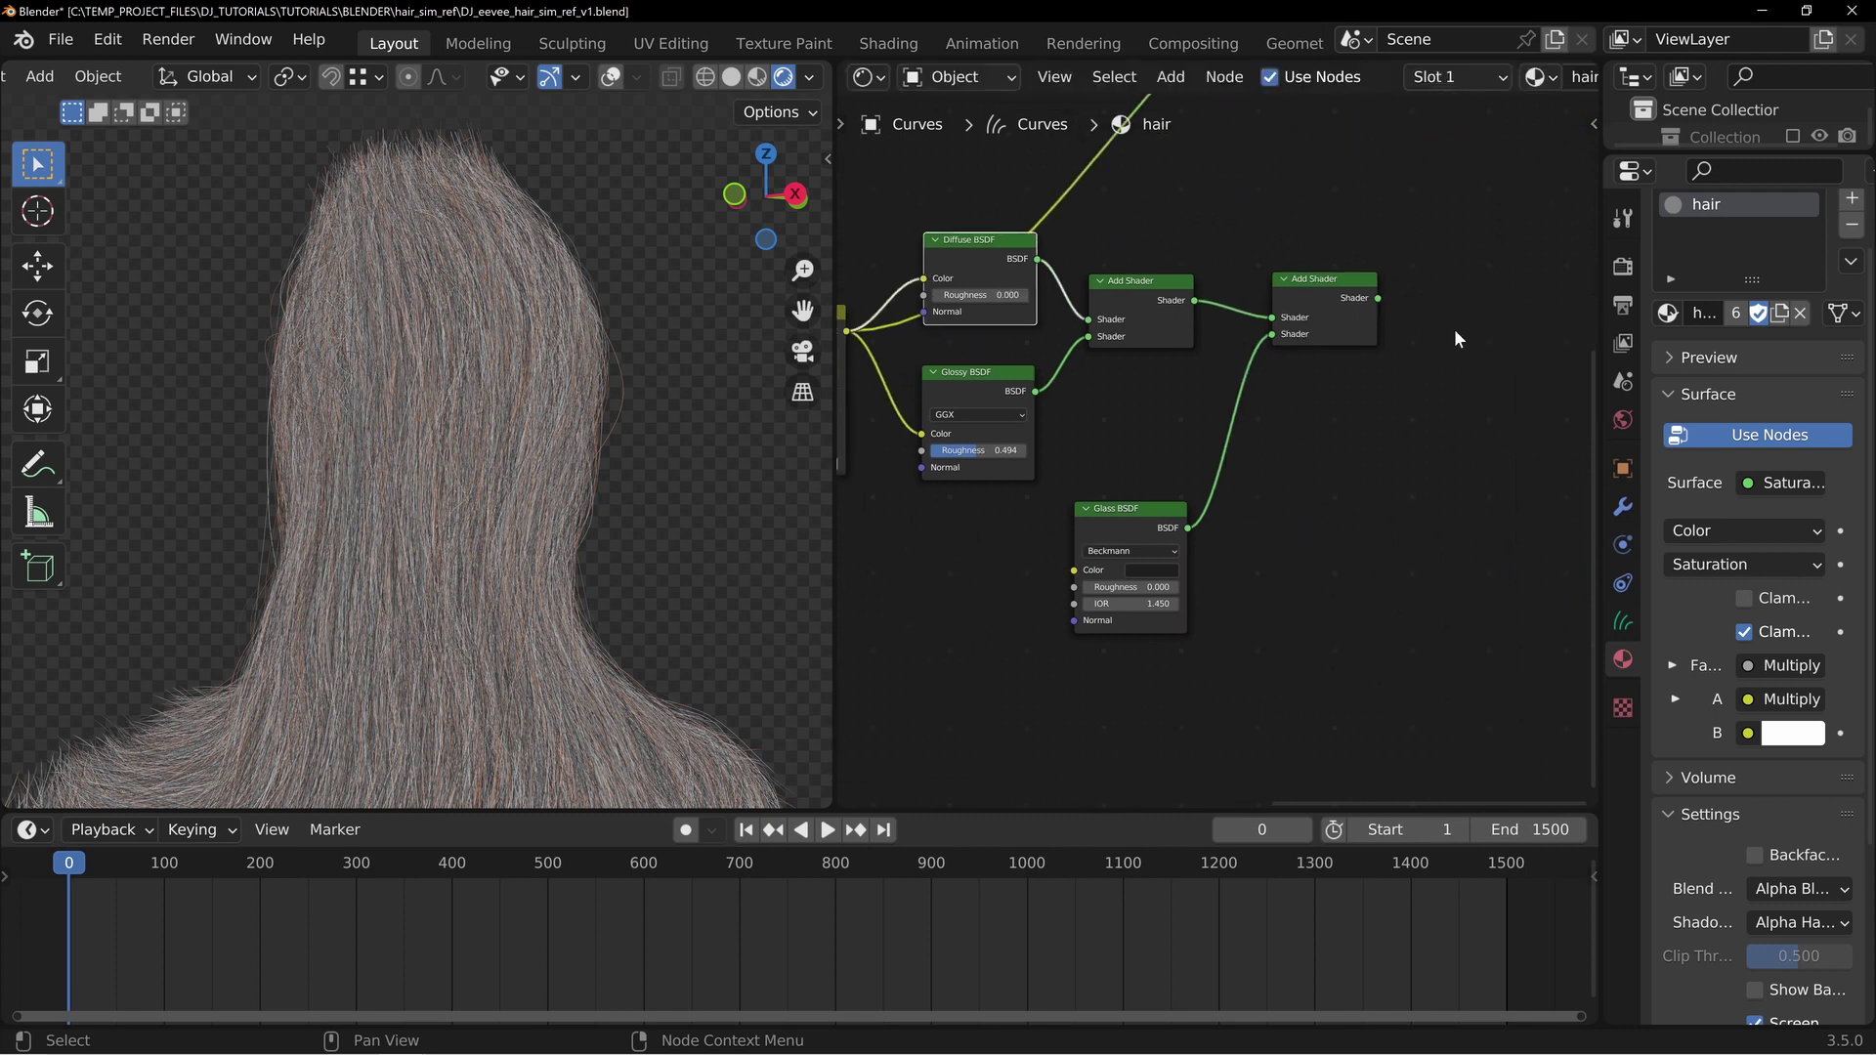
left_click(1157, 295, "ctrl+shift")
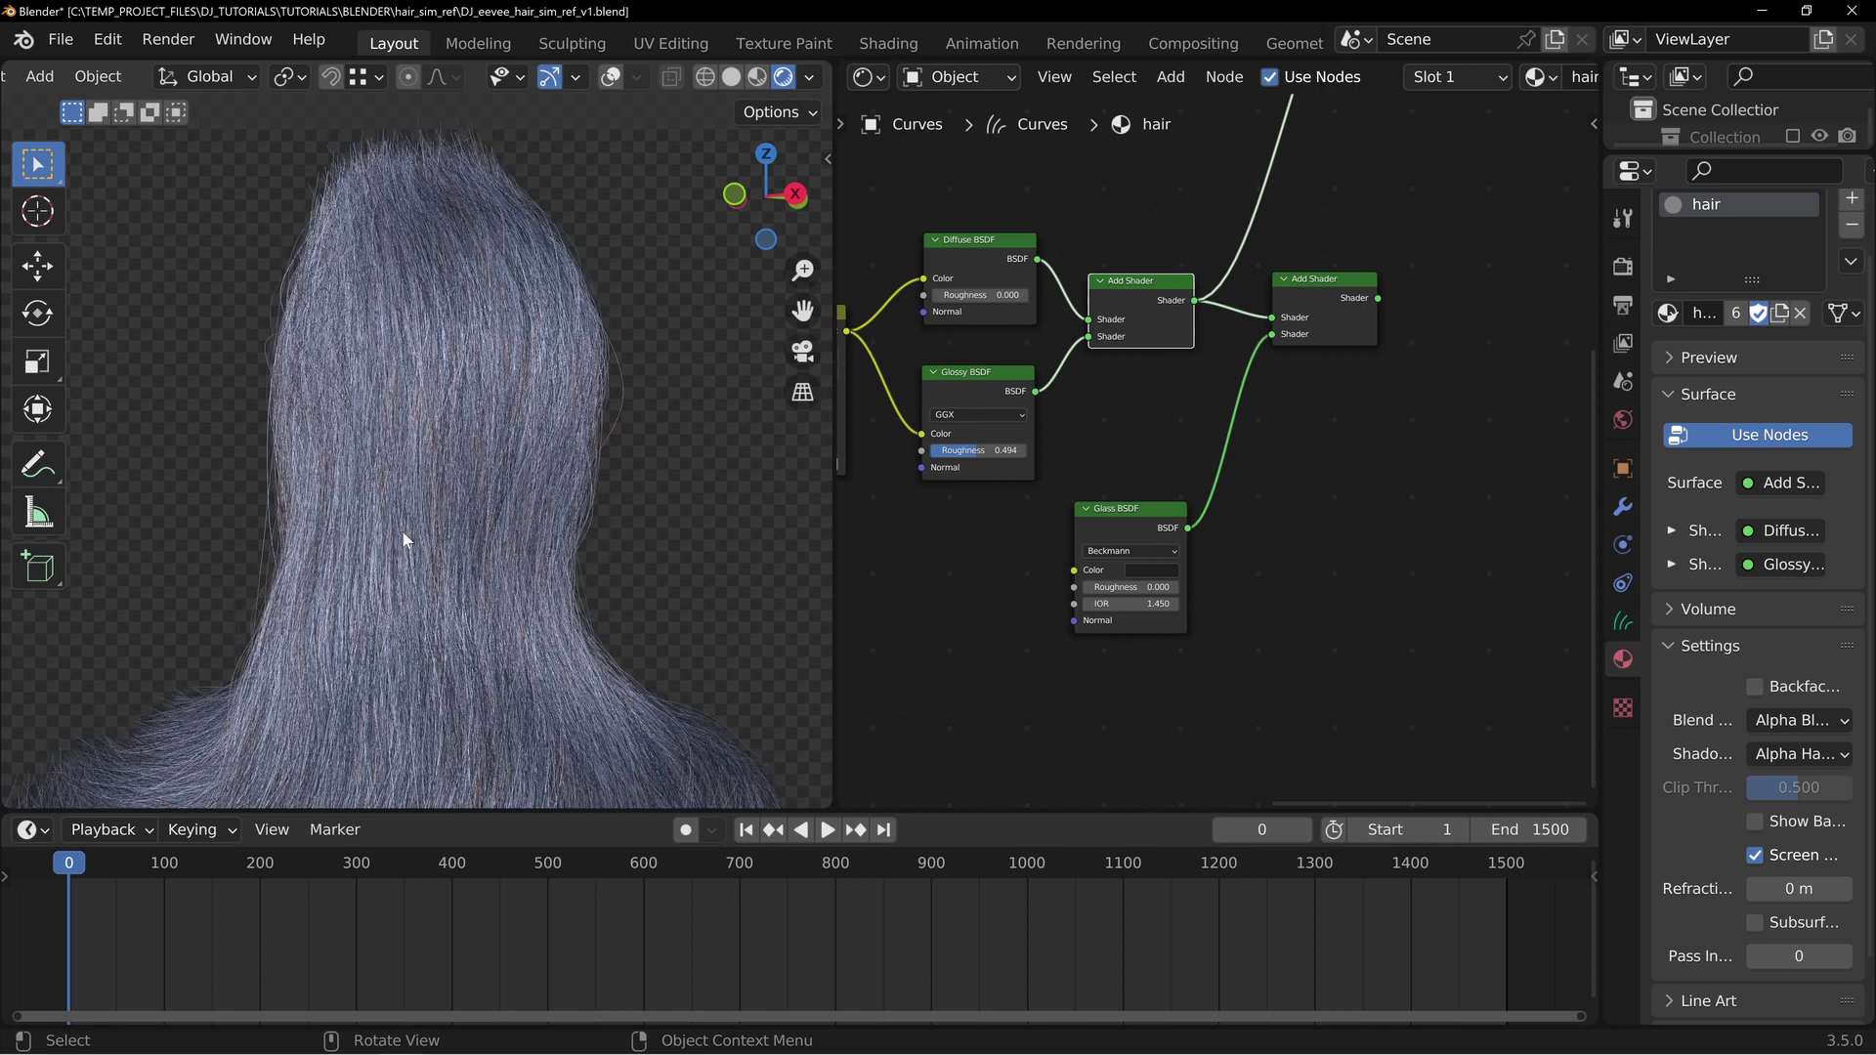
middle_click_drag(484, 529, 436, 390)
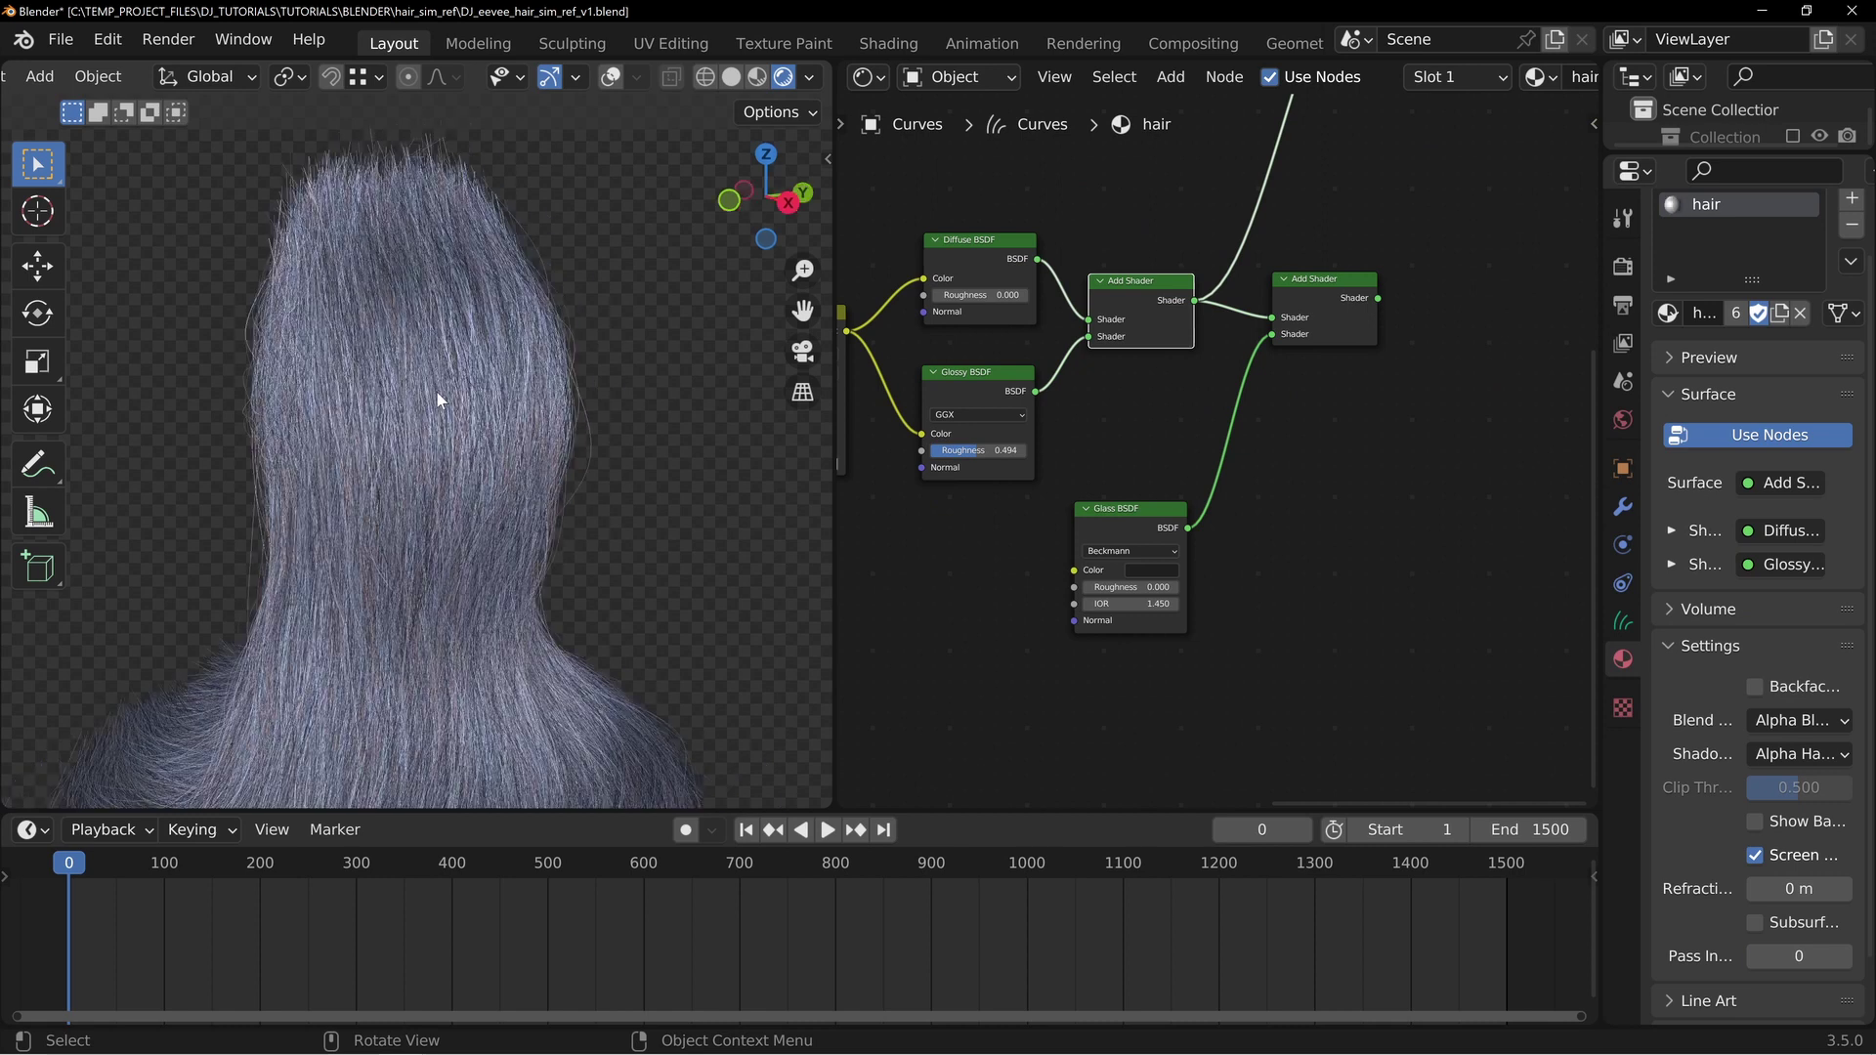
left_click(1329, 333, "ctrl+shift")
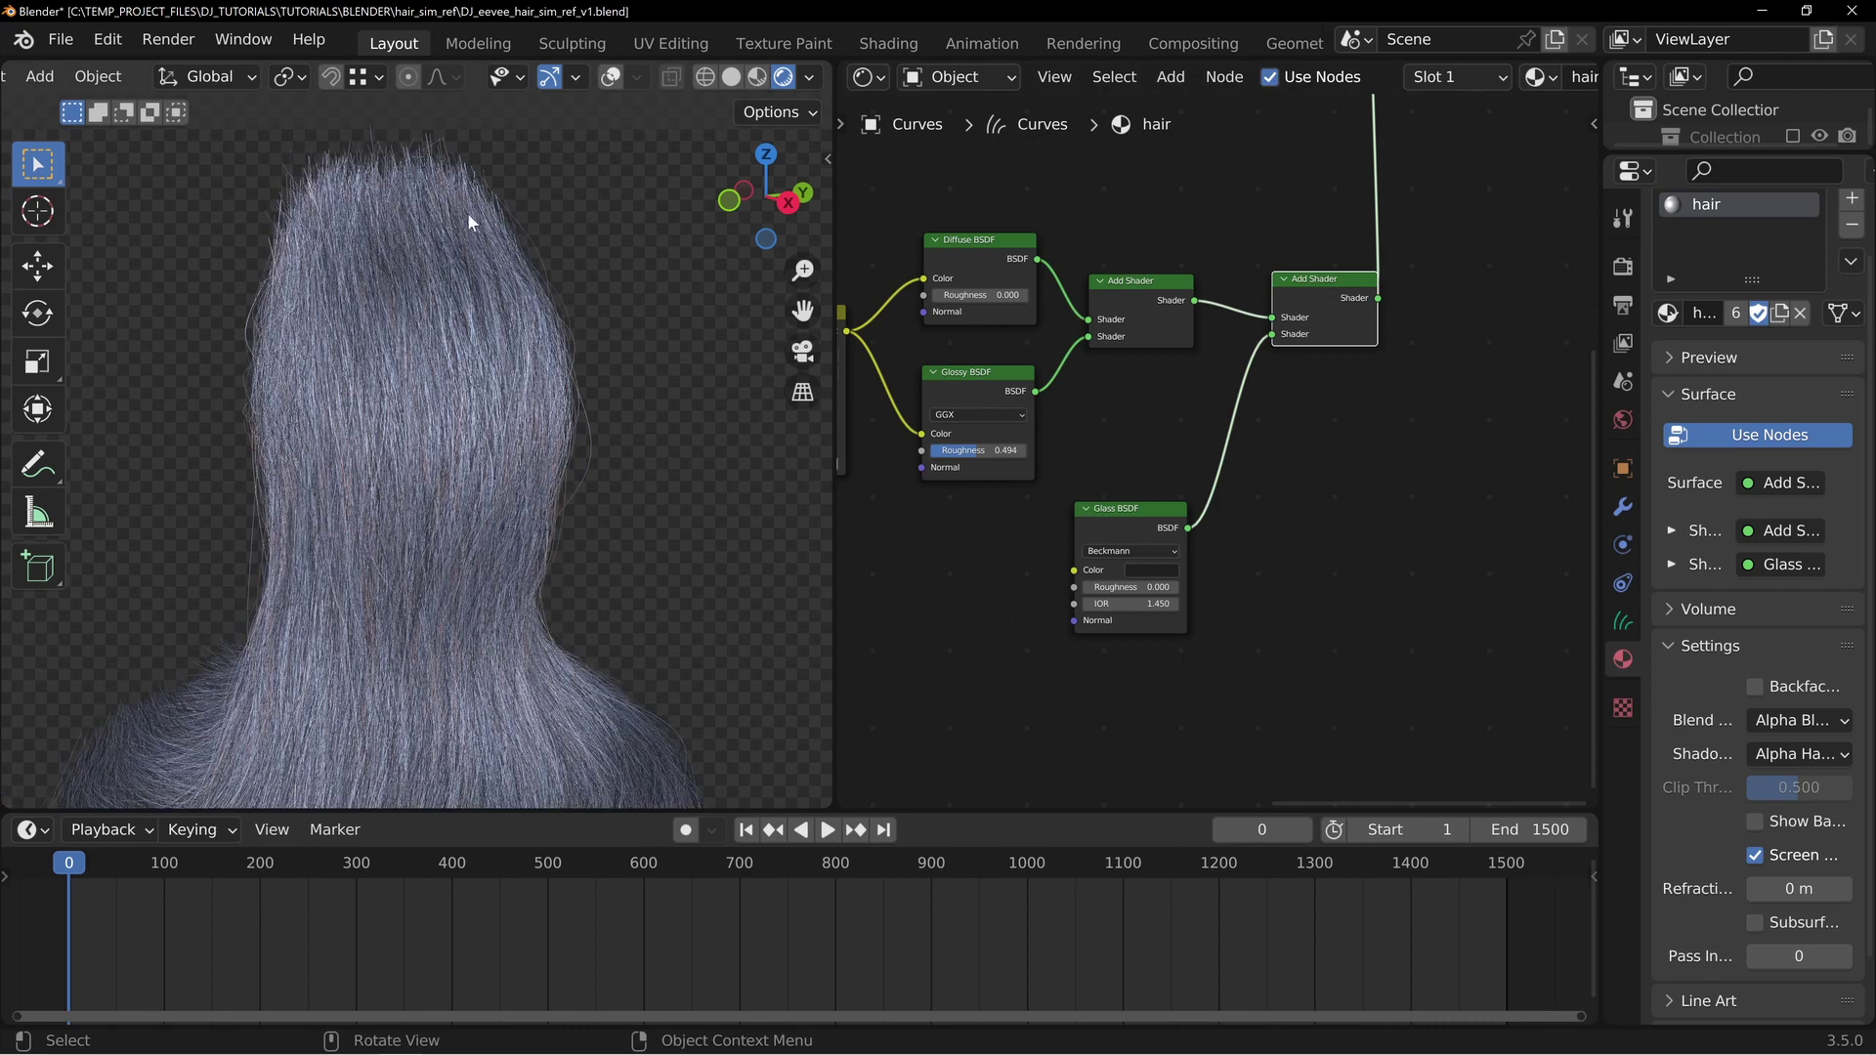
middle_click_drag(384, 569, 405, 287)
scroll(381, 357, "down", 4)
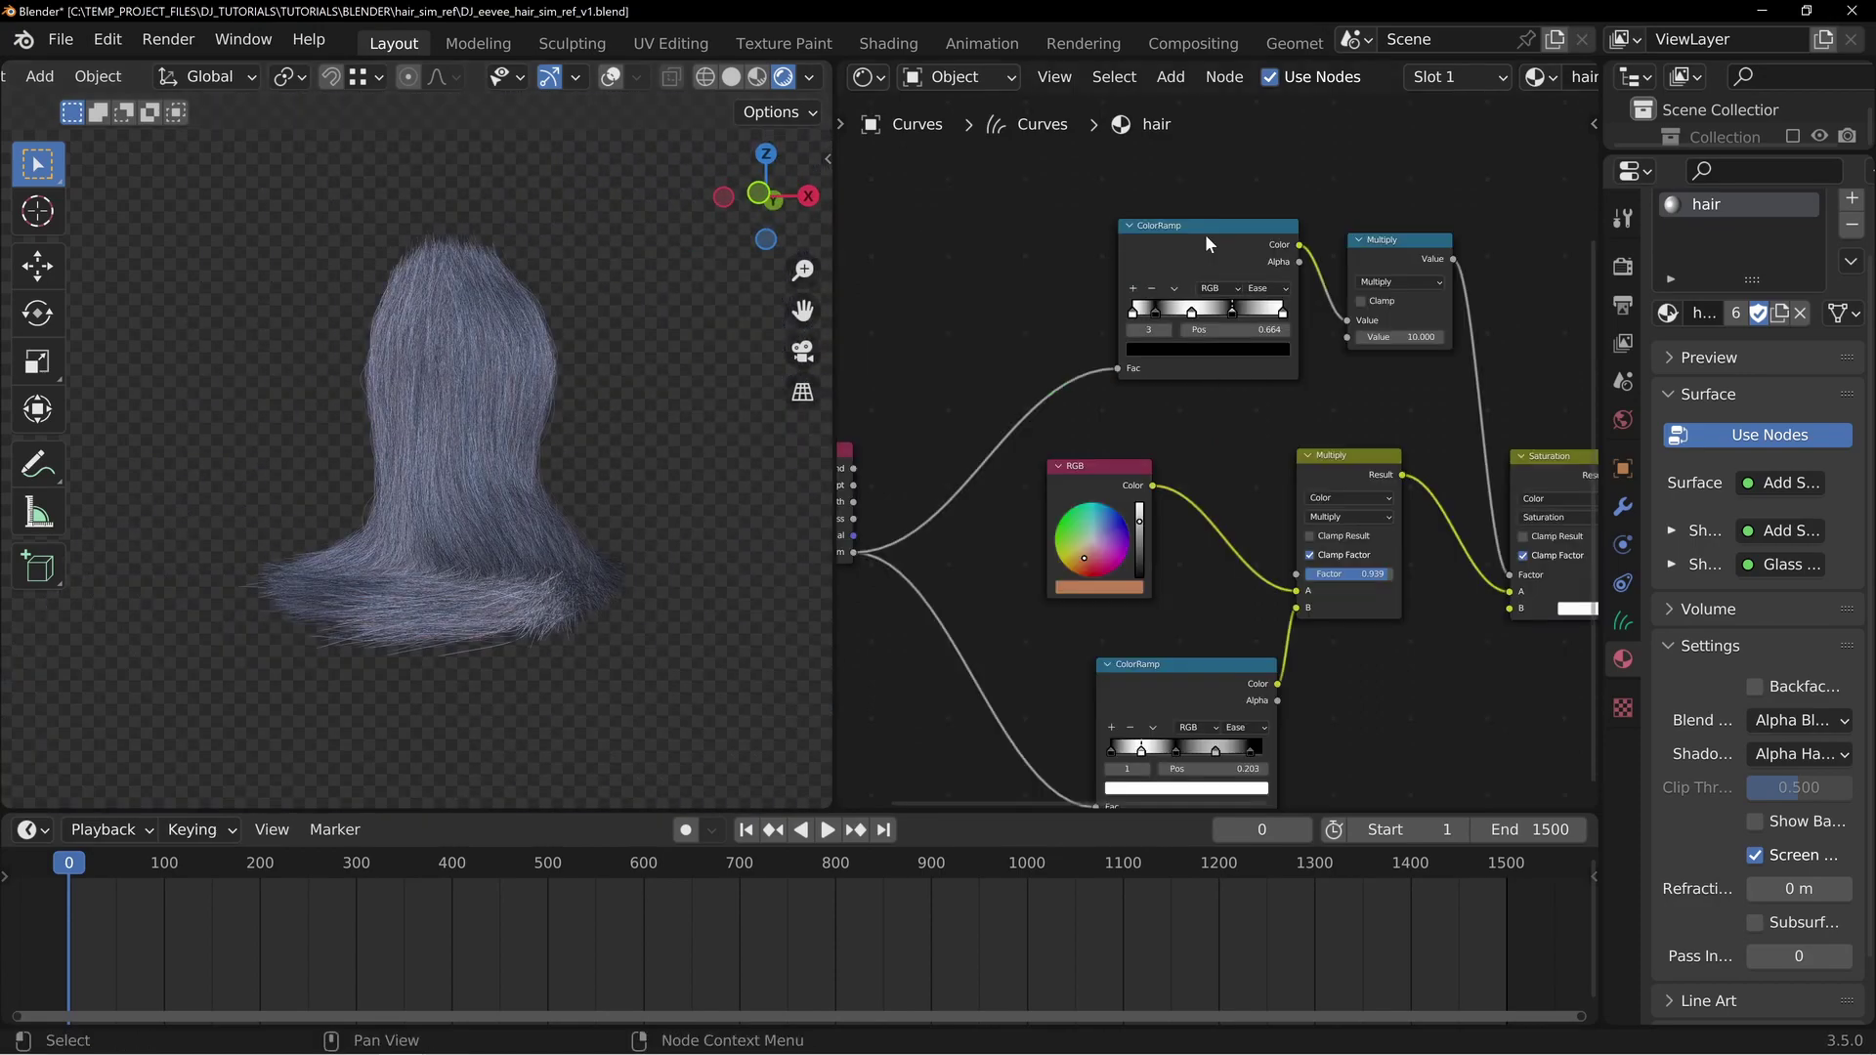
Move the two ColorRamps further from the Multiply nodes and the Saturation node closer to the Multiply mix node
left_click_drag(1205, 233, 1022, 629)
middle_click_drag(1366, 515, 1114, 544)
left_click_drag(1245, 435, 1203, 438)
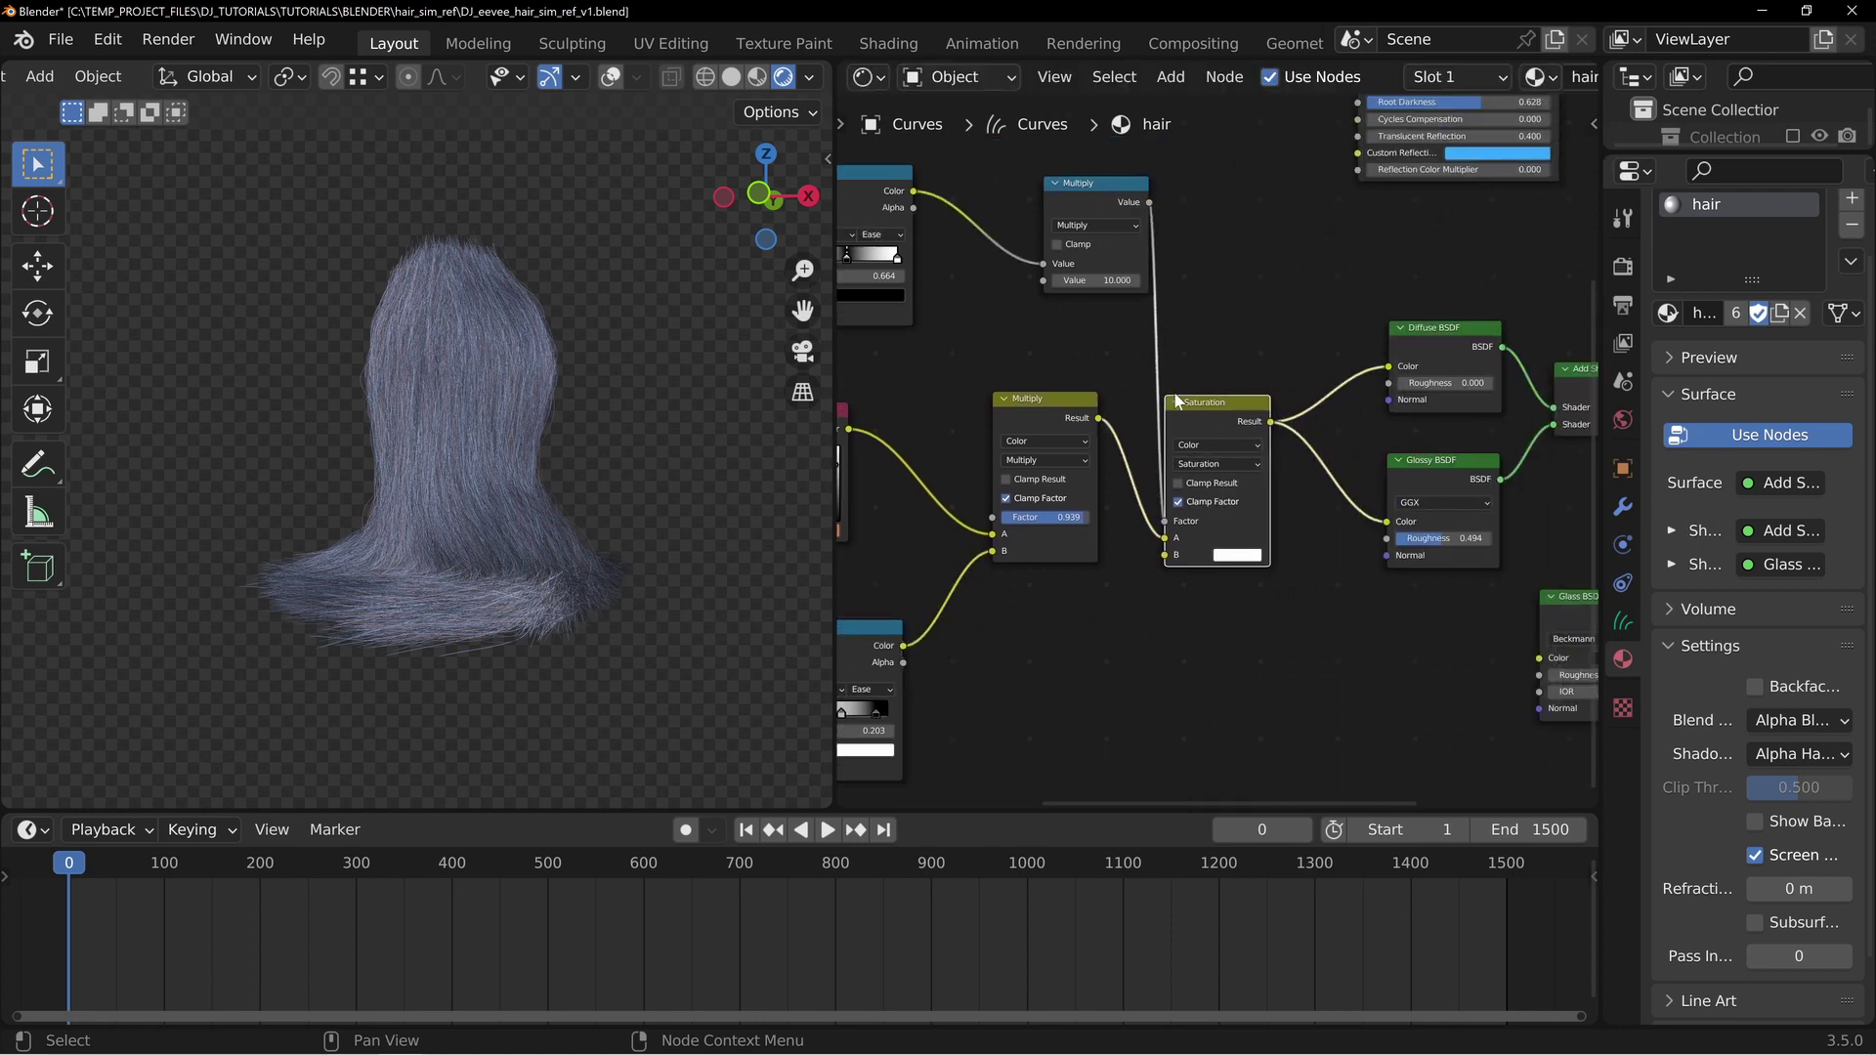
middle_click_drag(1304, 457, 1233, 467)
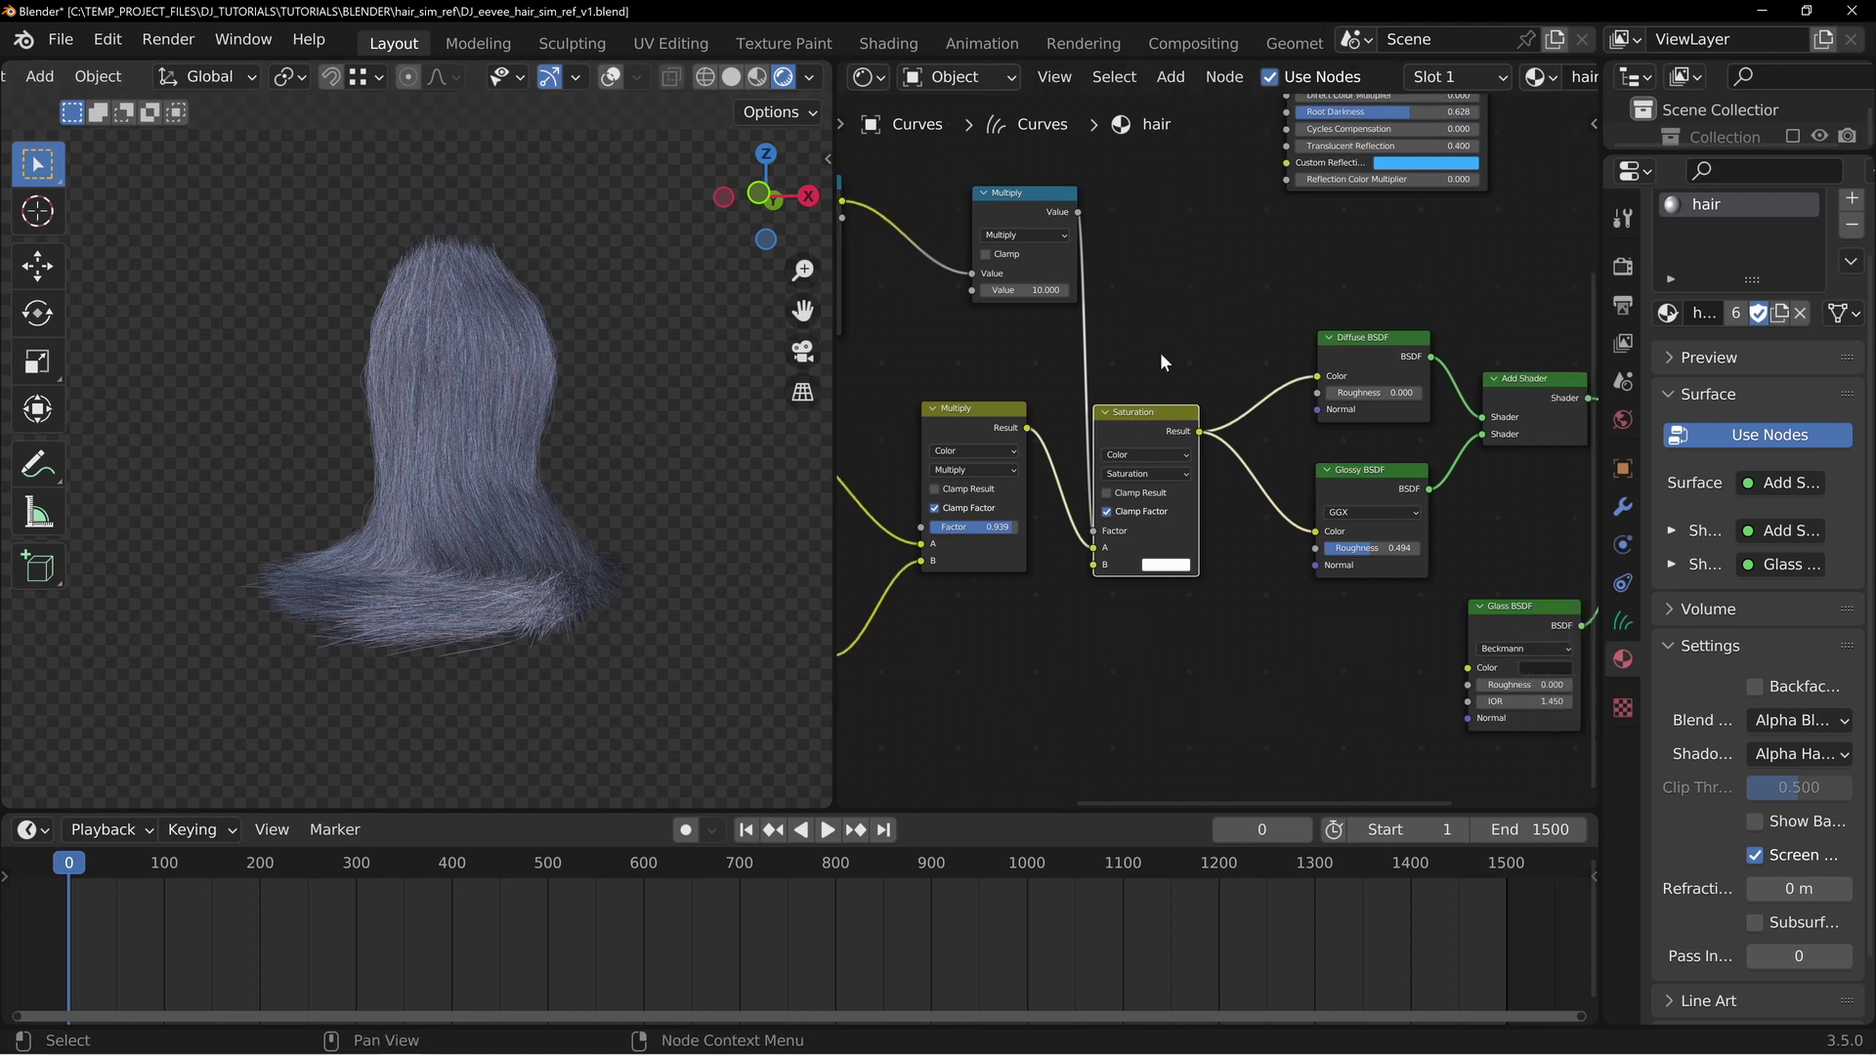
Preview the eevee_advanced_hair_shader group node on the hair and set its Random Aging to 1.000
middle_click_drag(1023, 368, 1155, 338)
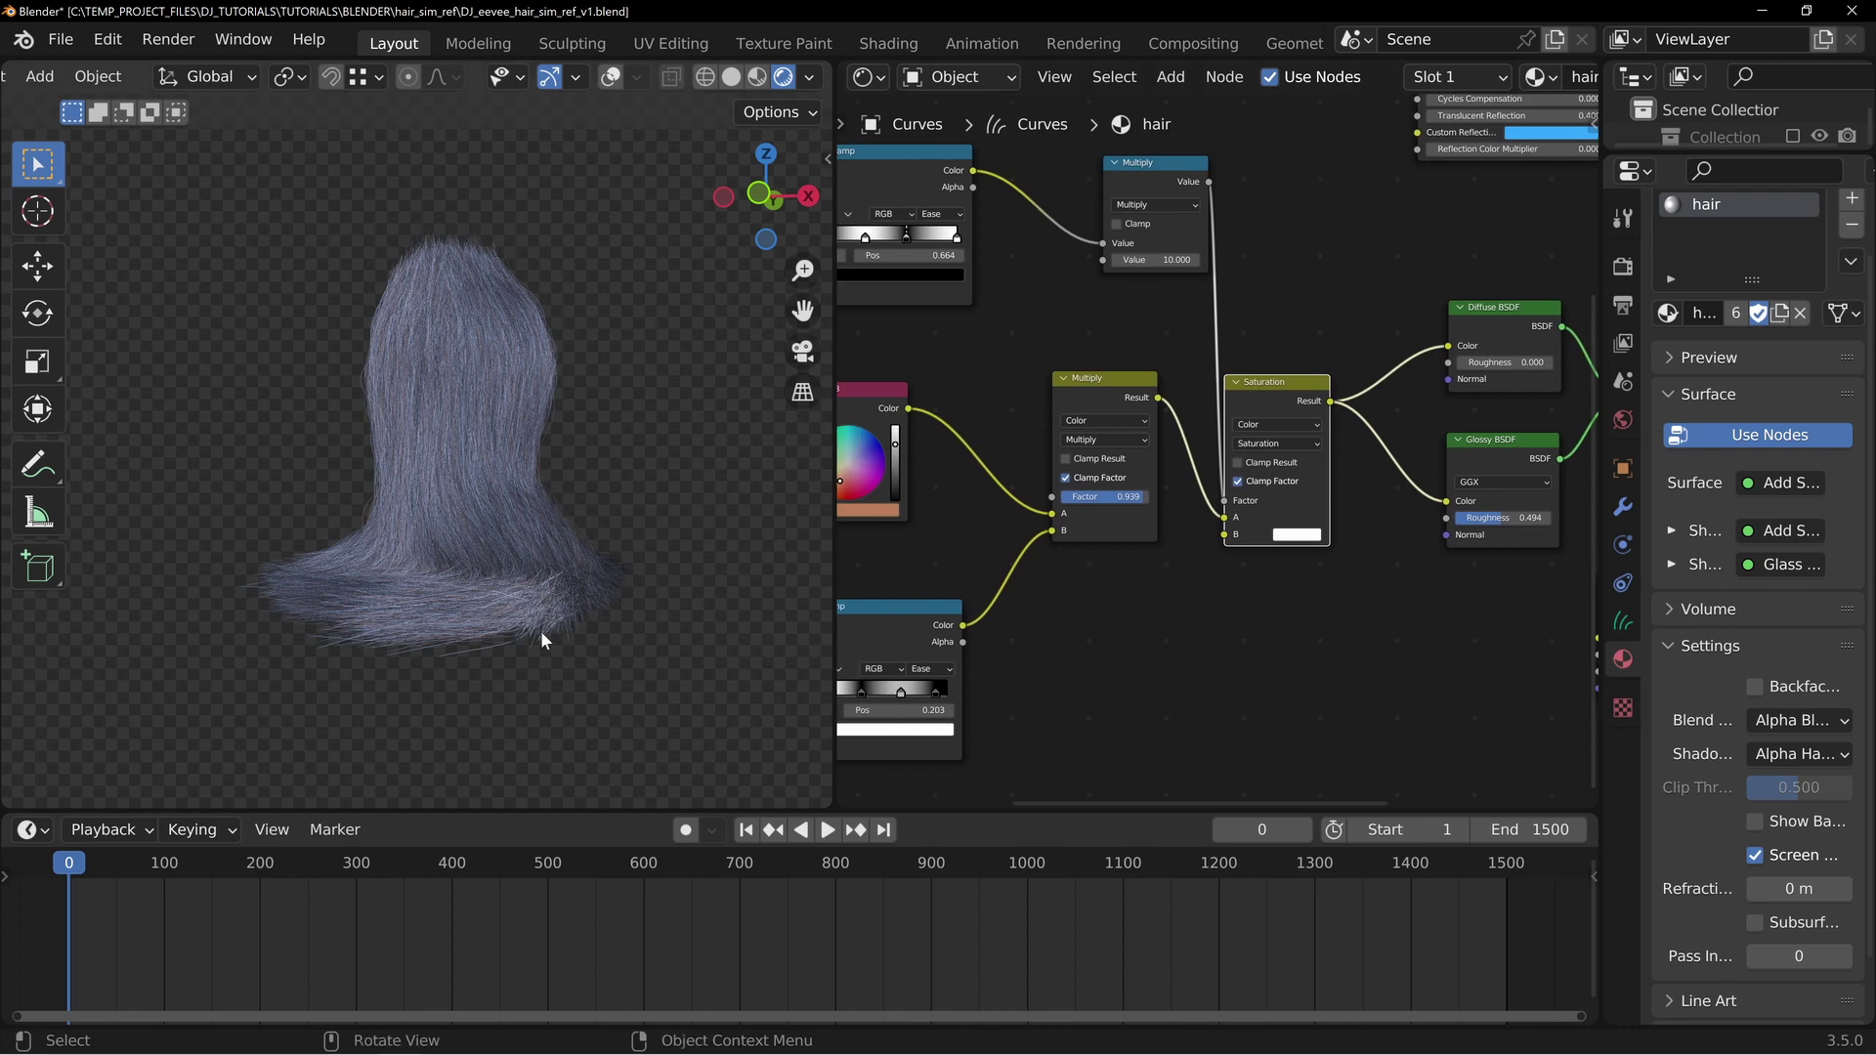
middle_click_drag(1431, 220, 1032, 620)
middle_click_drag(1272, 456, 1351, 366, "ctrl")
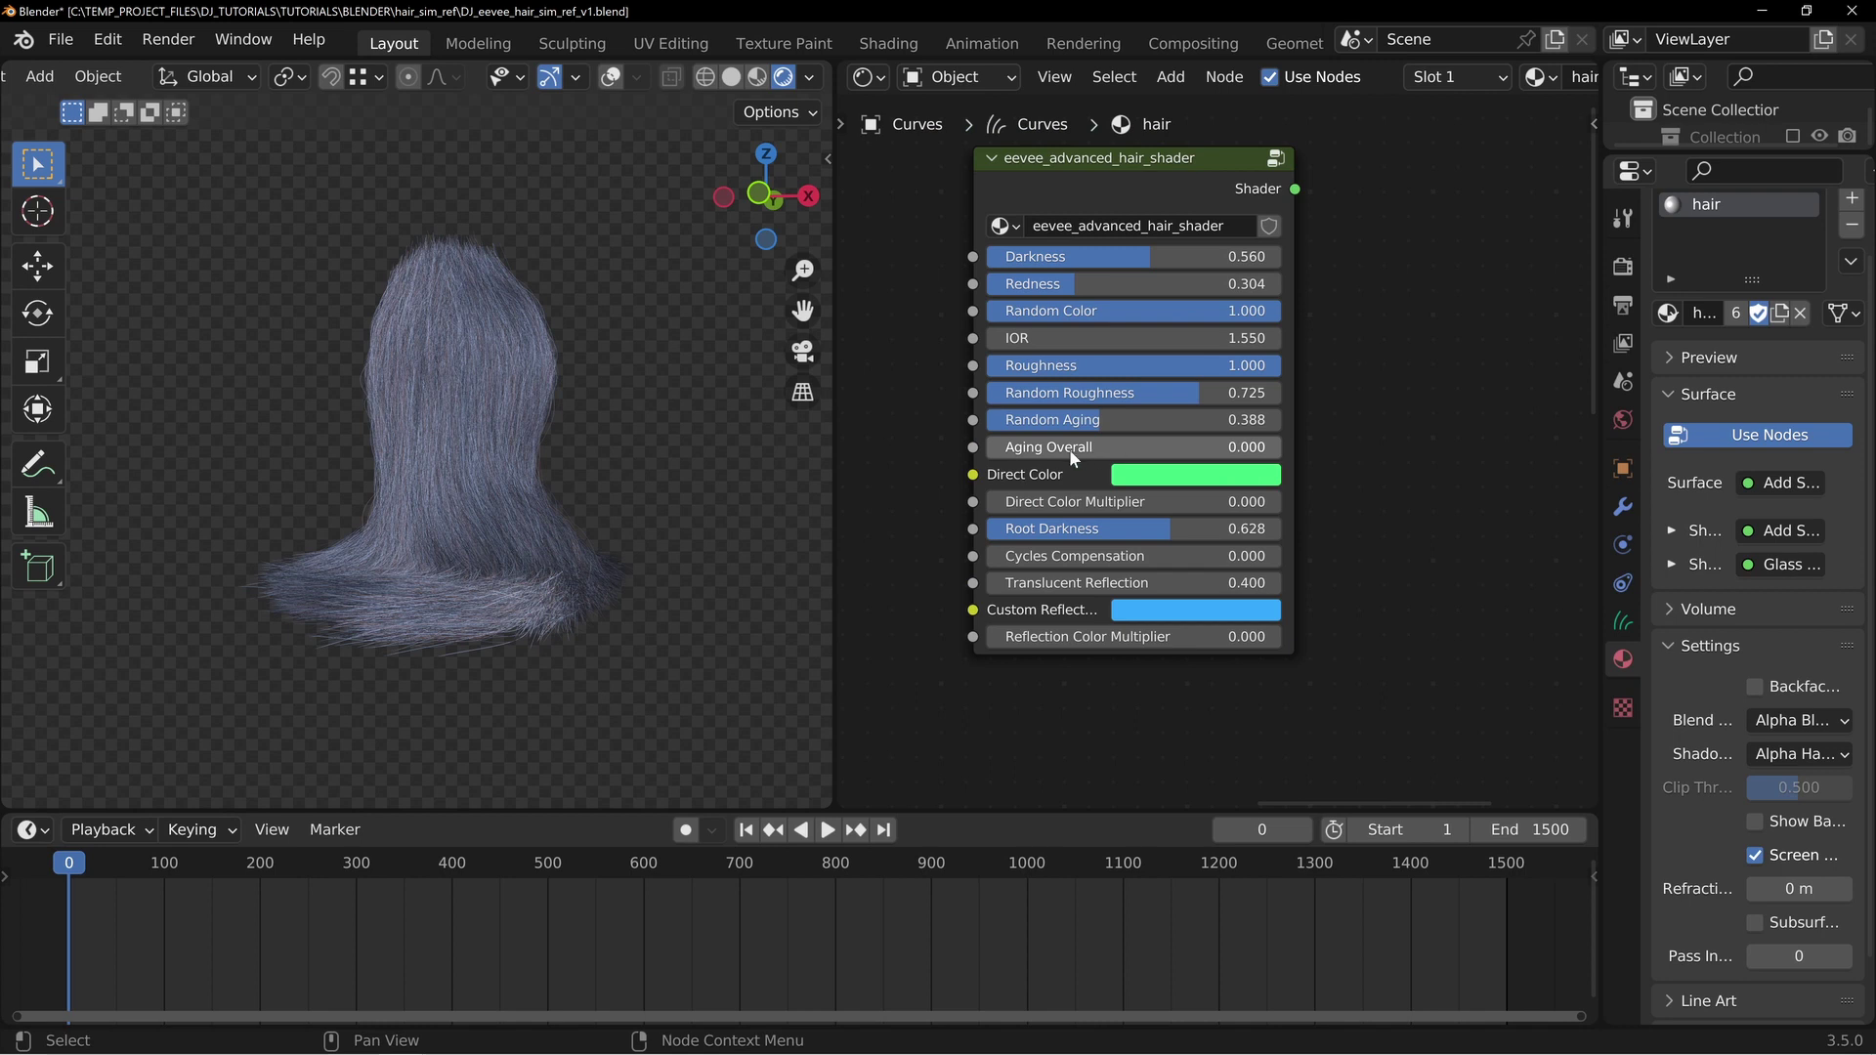
left_click_drag(1149, 168, 1094, 191)
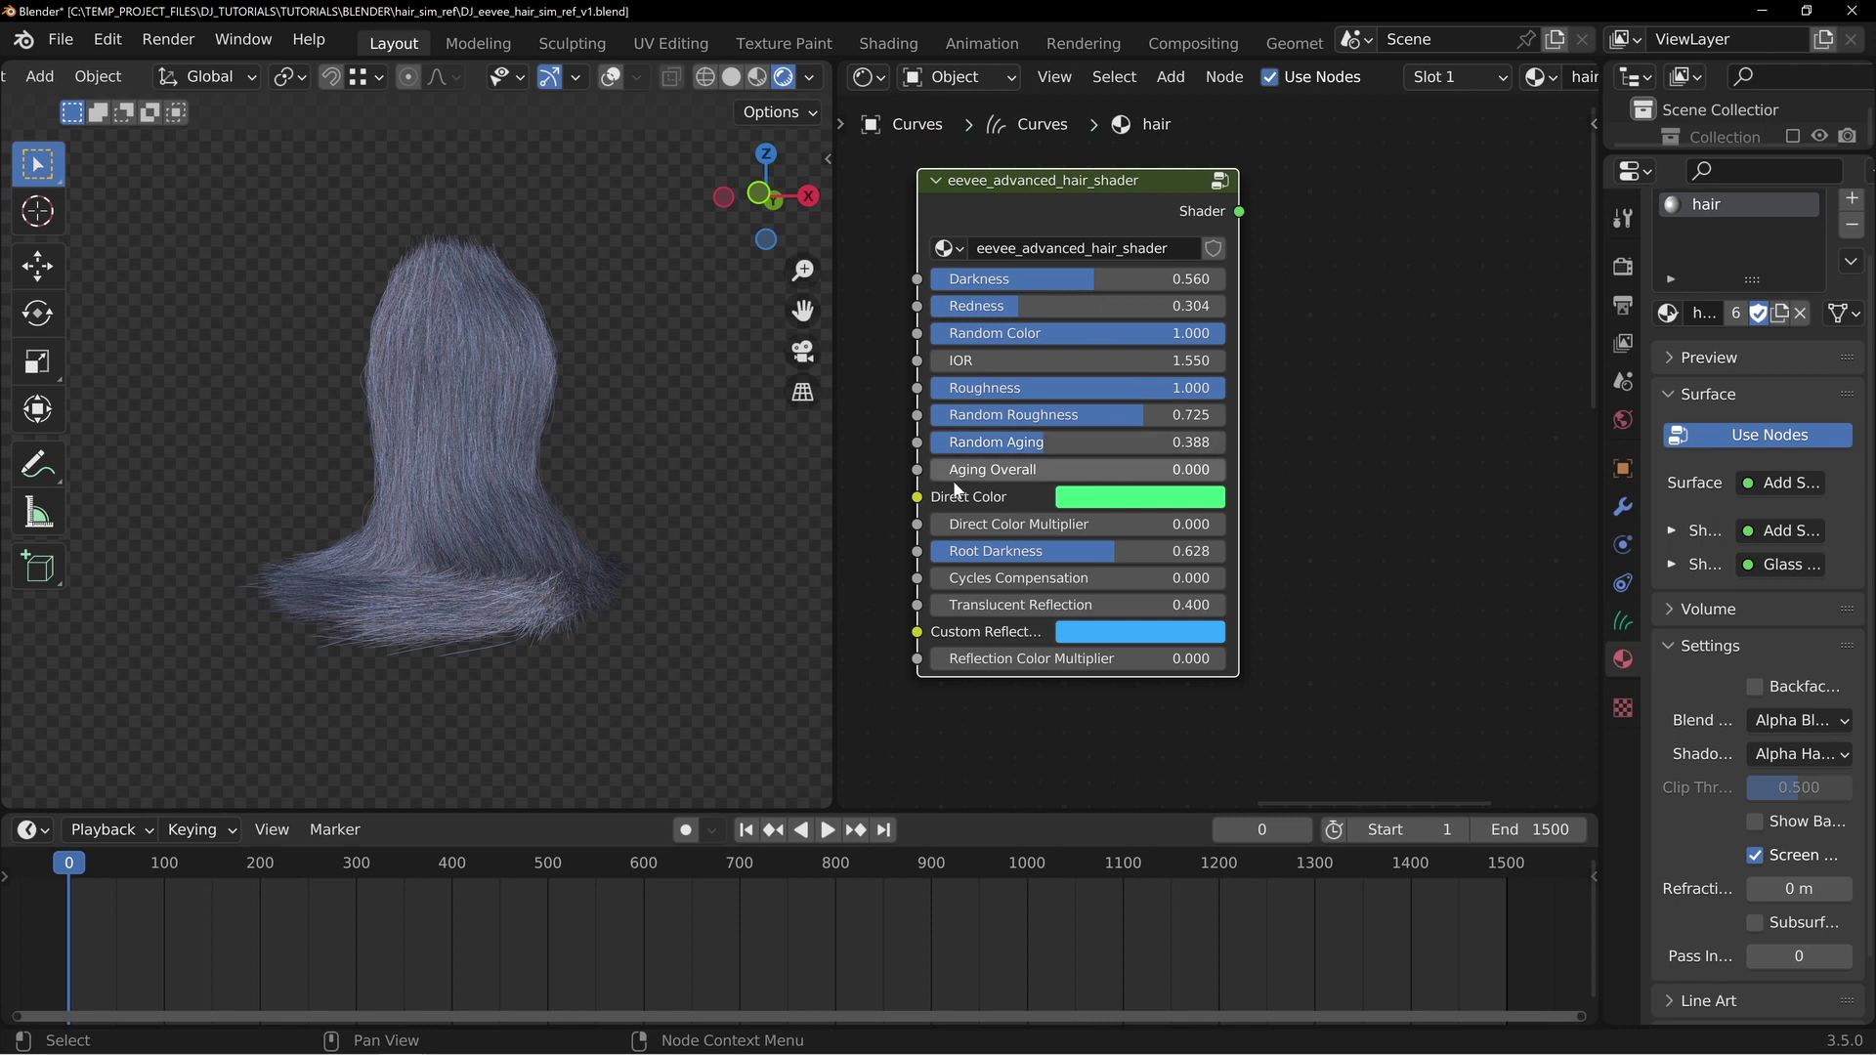
left_click(1134, 188, "ctrl+shift")
left_click_drag(992, 443, 1133, 444)
Set the hair shader group's Aging Overall to 0.365
scroll(508, 401, "up", 6)
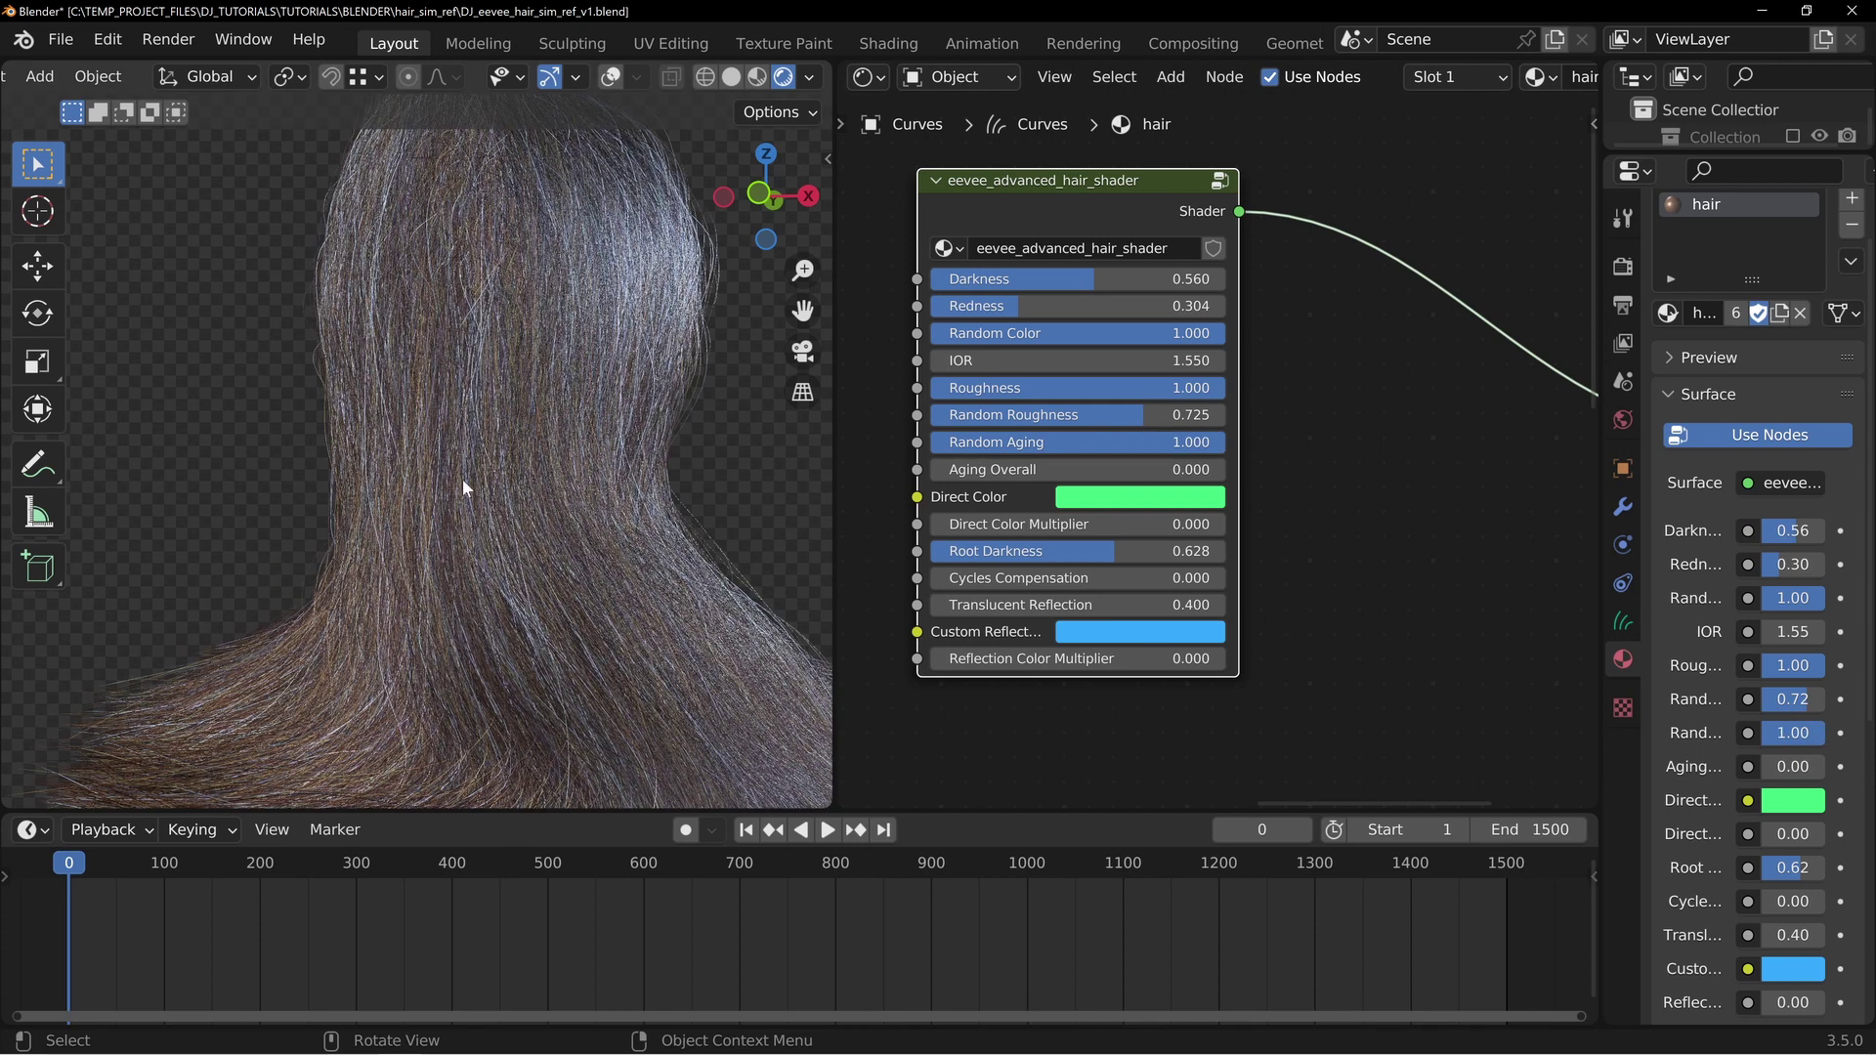
left_click(1093, 470)
left_click_drag(1092, 470, 1200, 470)
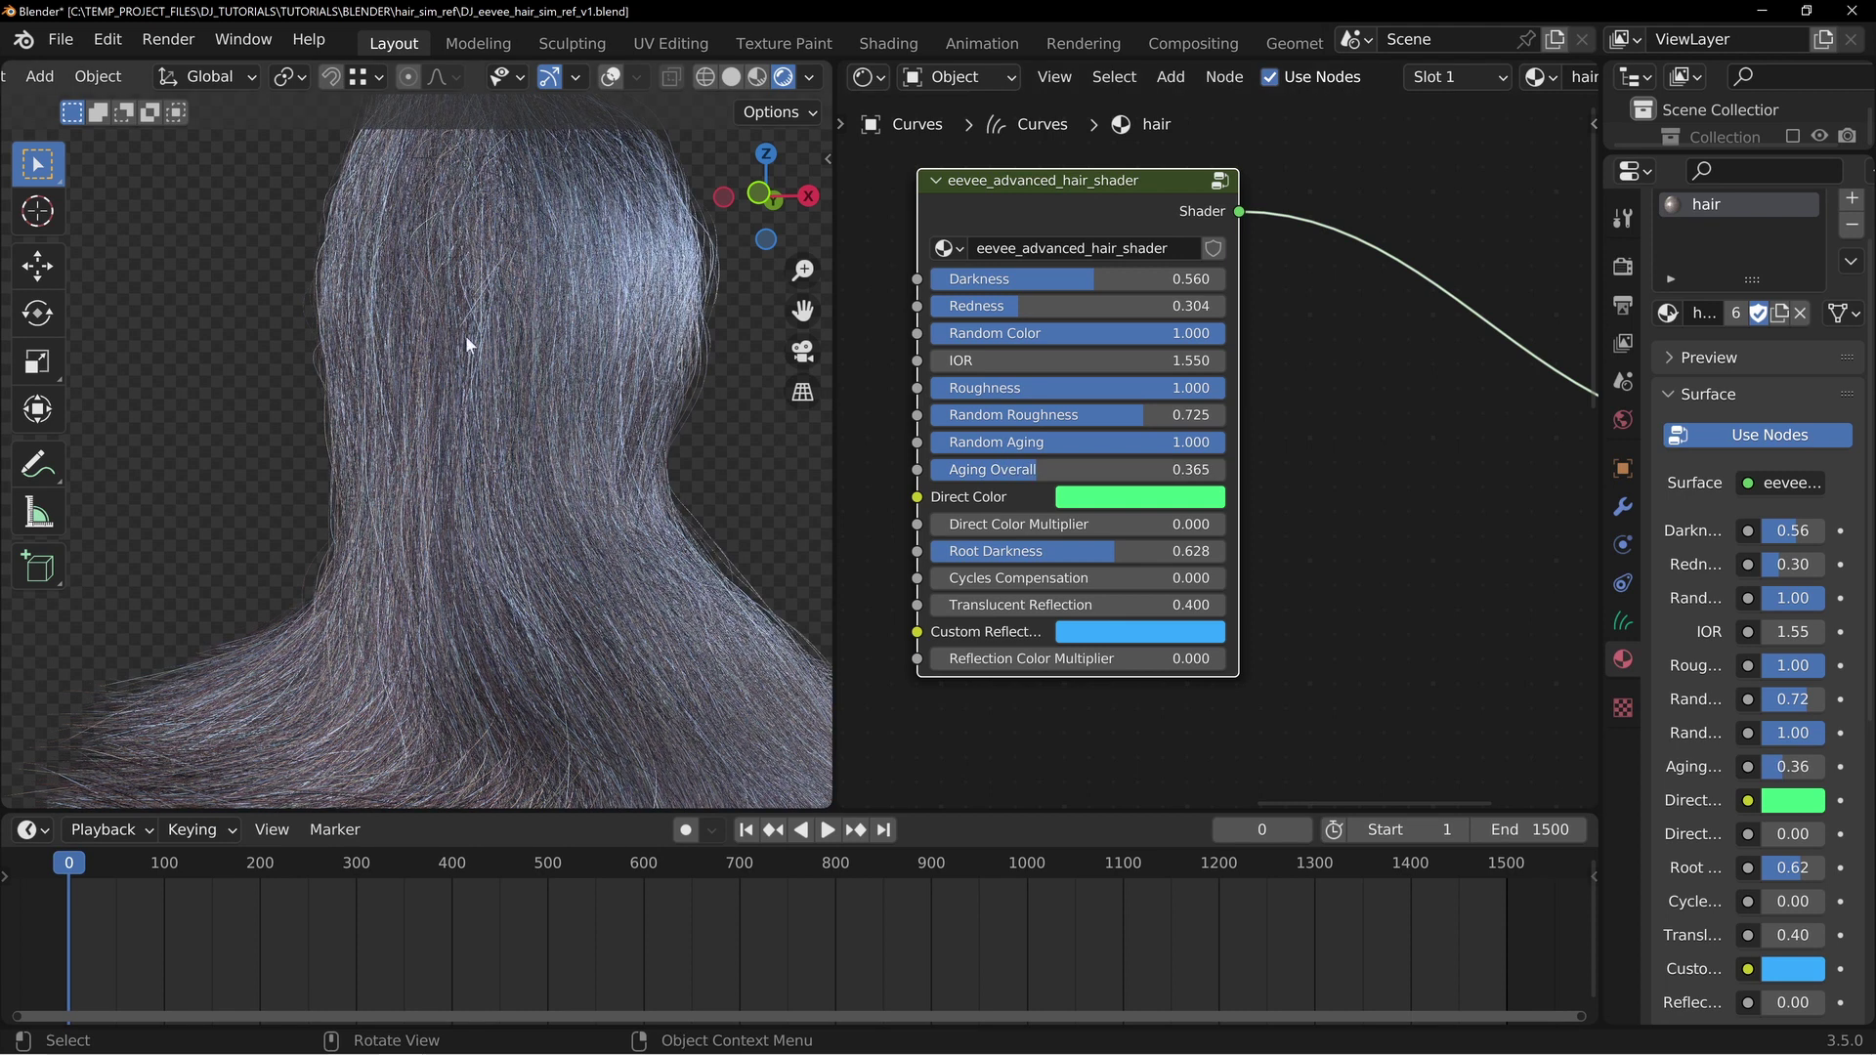
Preview the Saturation mix node's result on the hair and examine the strands from another angle
middle_click_drag(1046, 694, 1376, 372)
scroll(1199, 537, "down", 10)
middle_click_drag(1044, 434, 1246, 272)
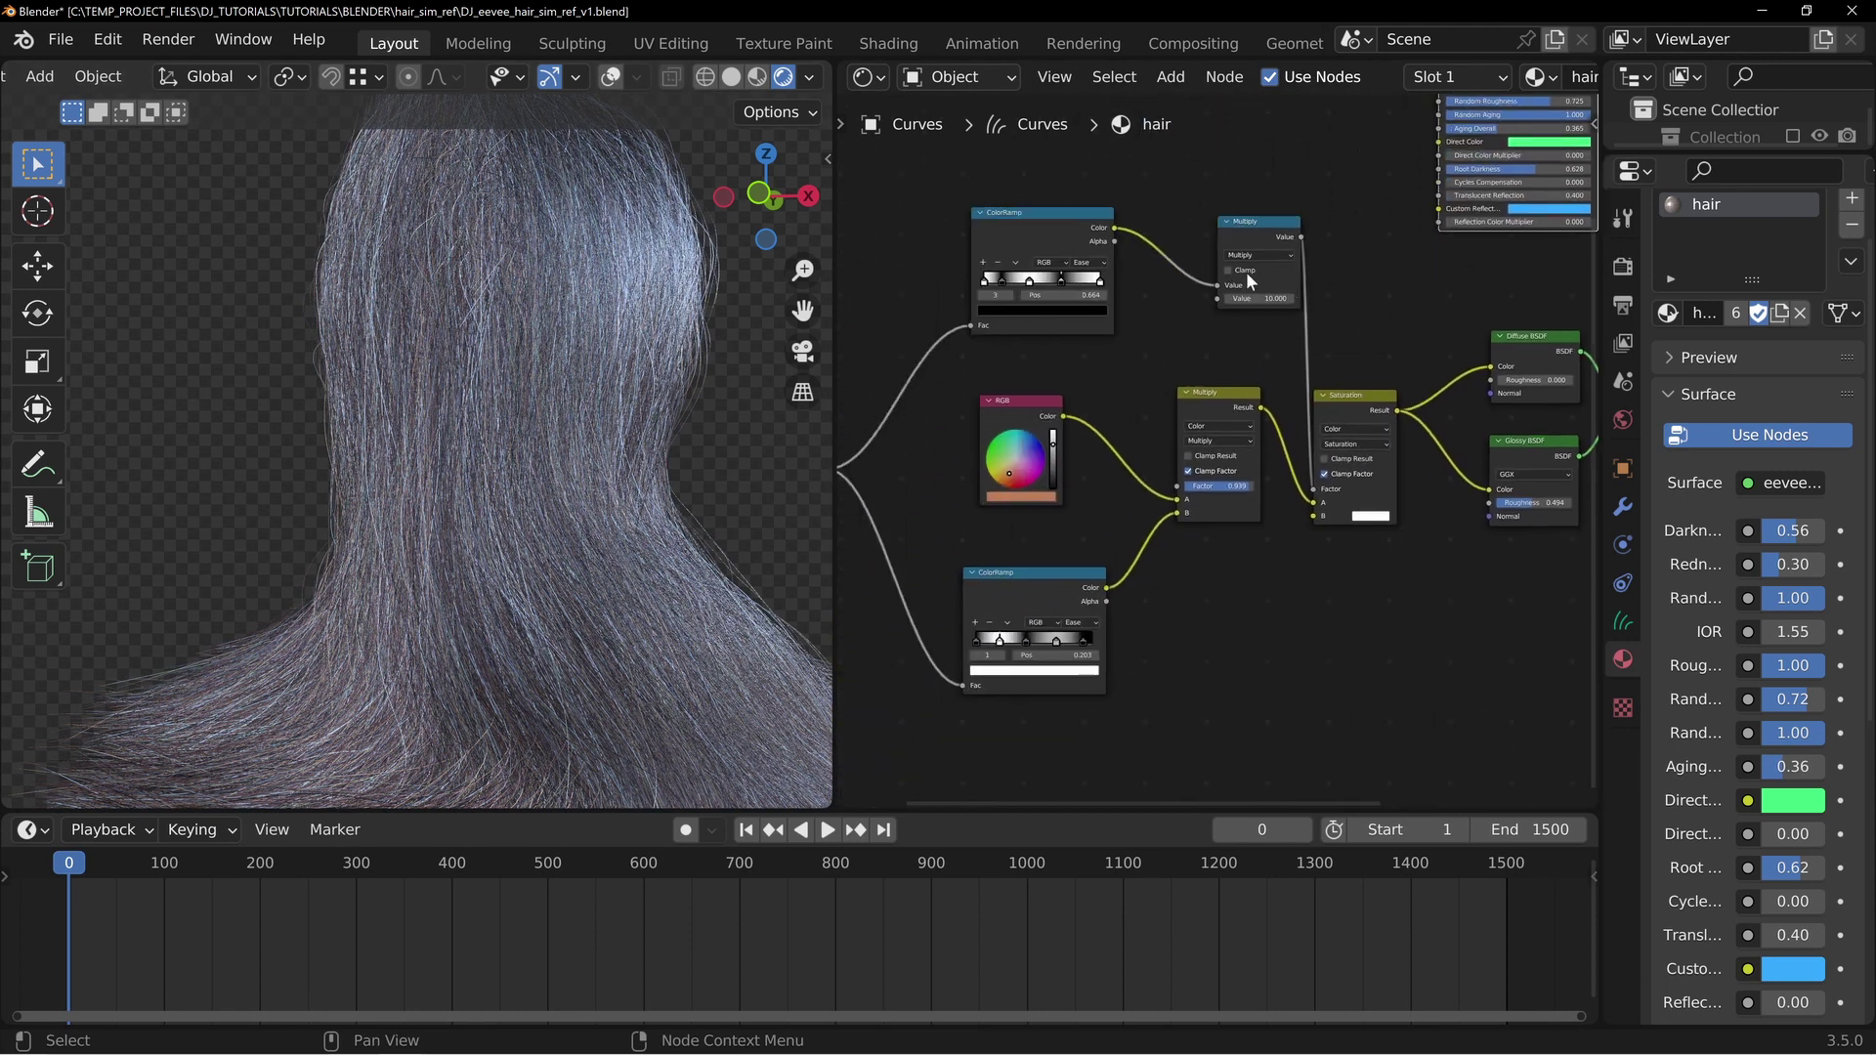
middle_click_drag(1525, 469, 1282, 377)
left_click(1141, 418, "ctrl+shift")
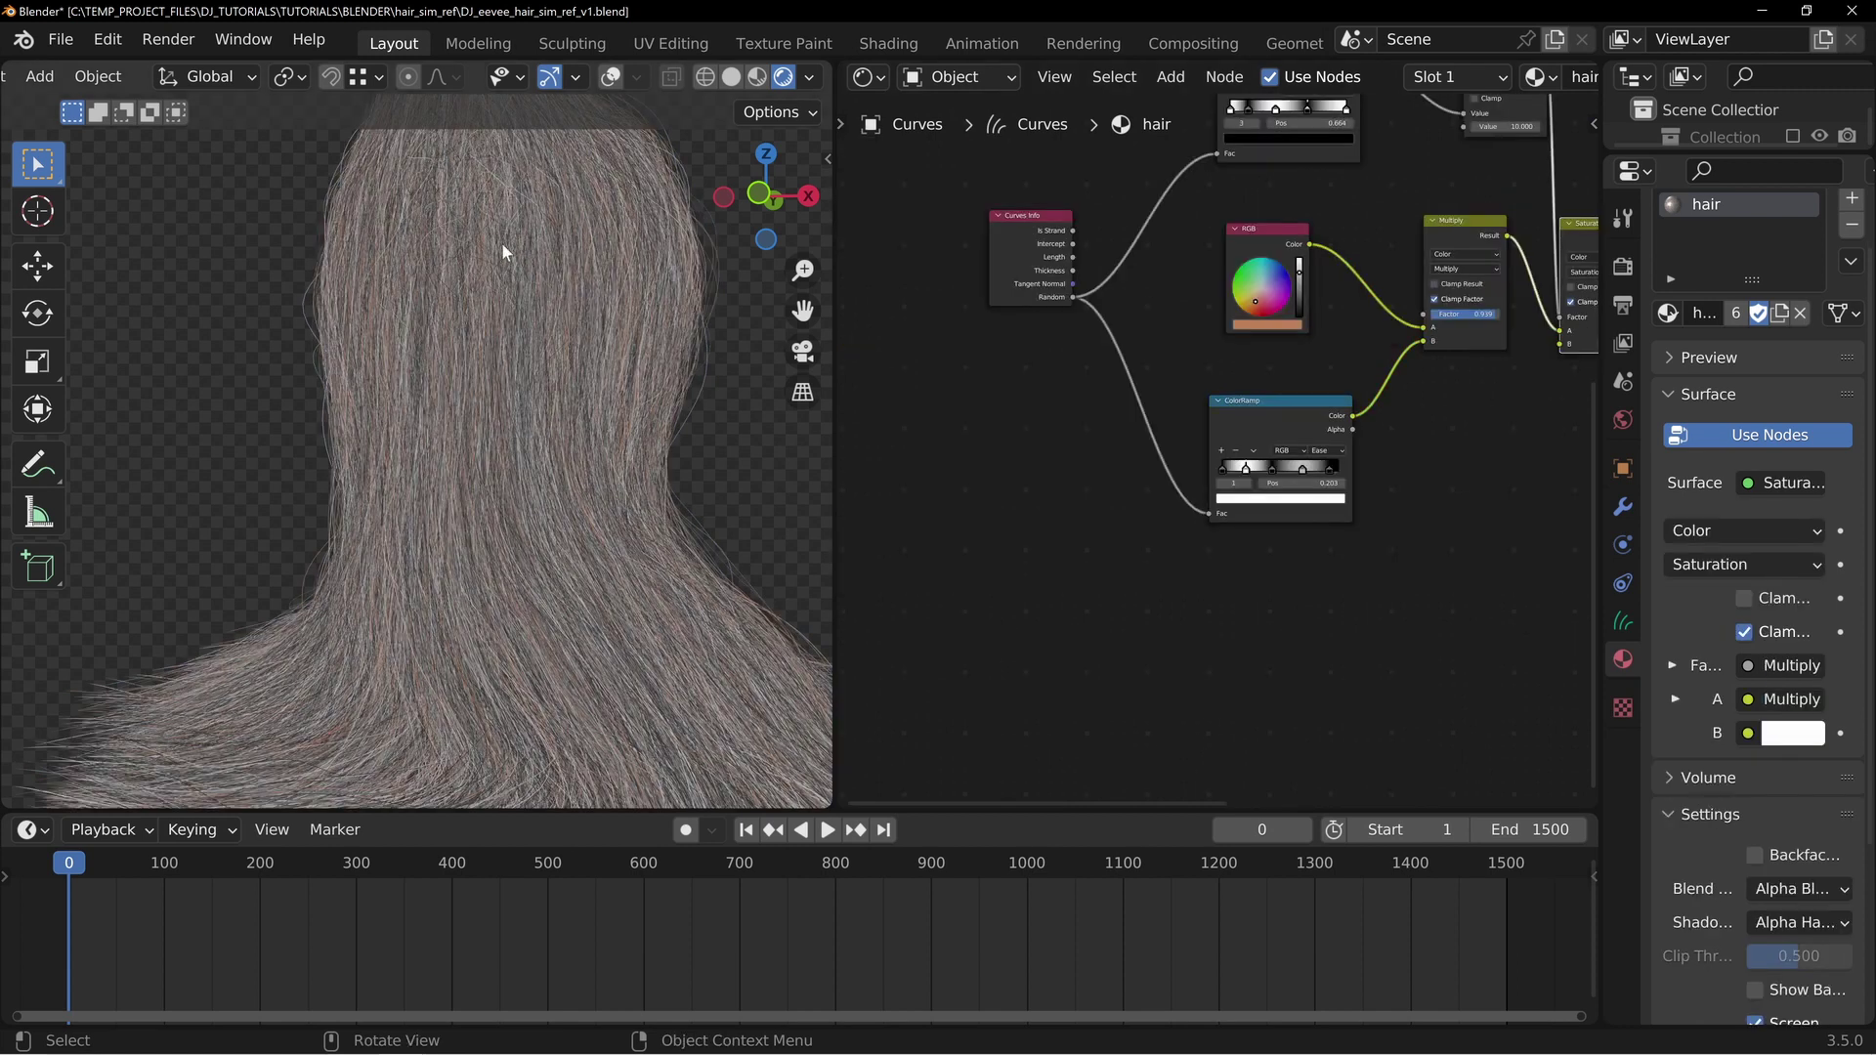
middle_click_drag(502, 242, 472, 324)
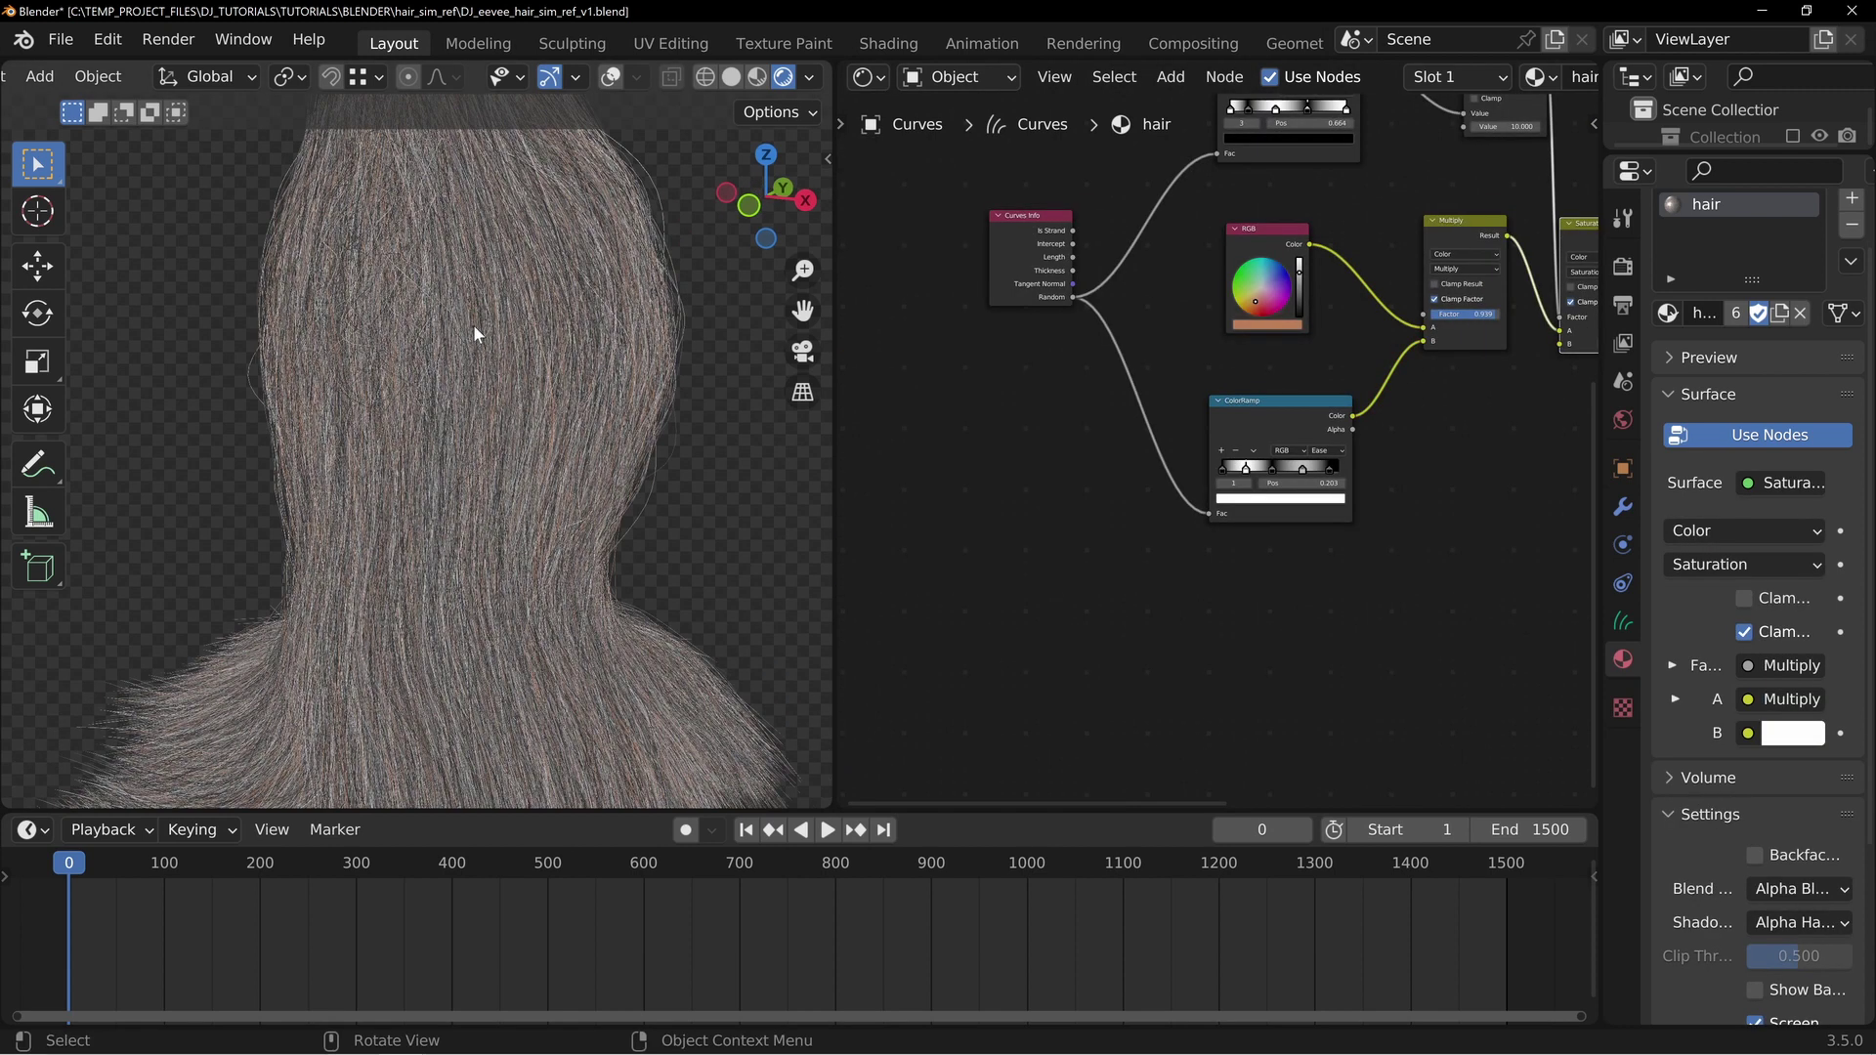
scroll(475, 361, "down", 3)
middle_click_drag(478, 395, 396, 281)
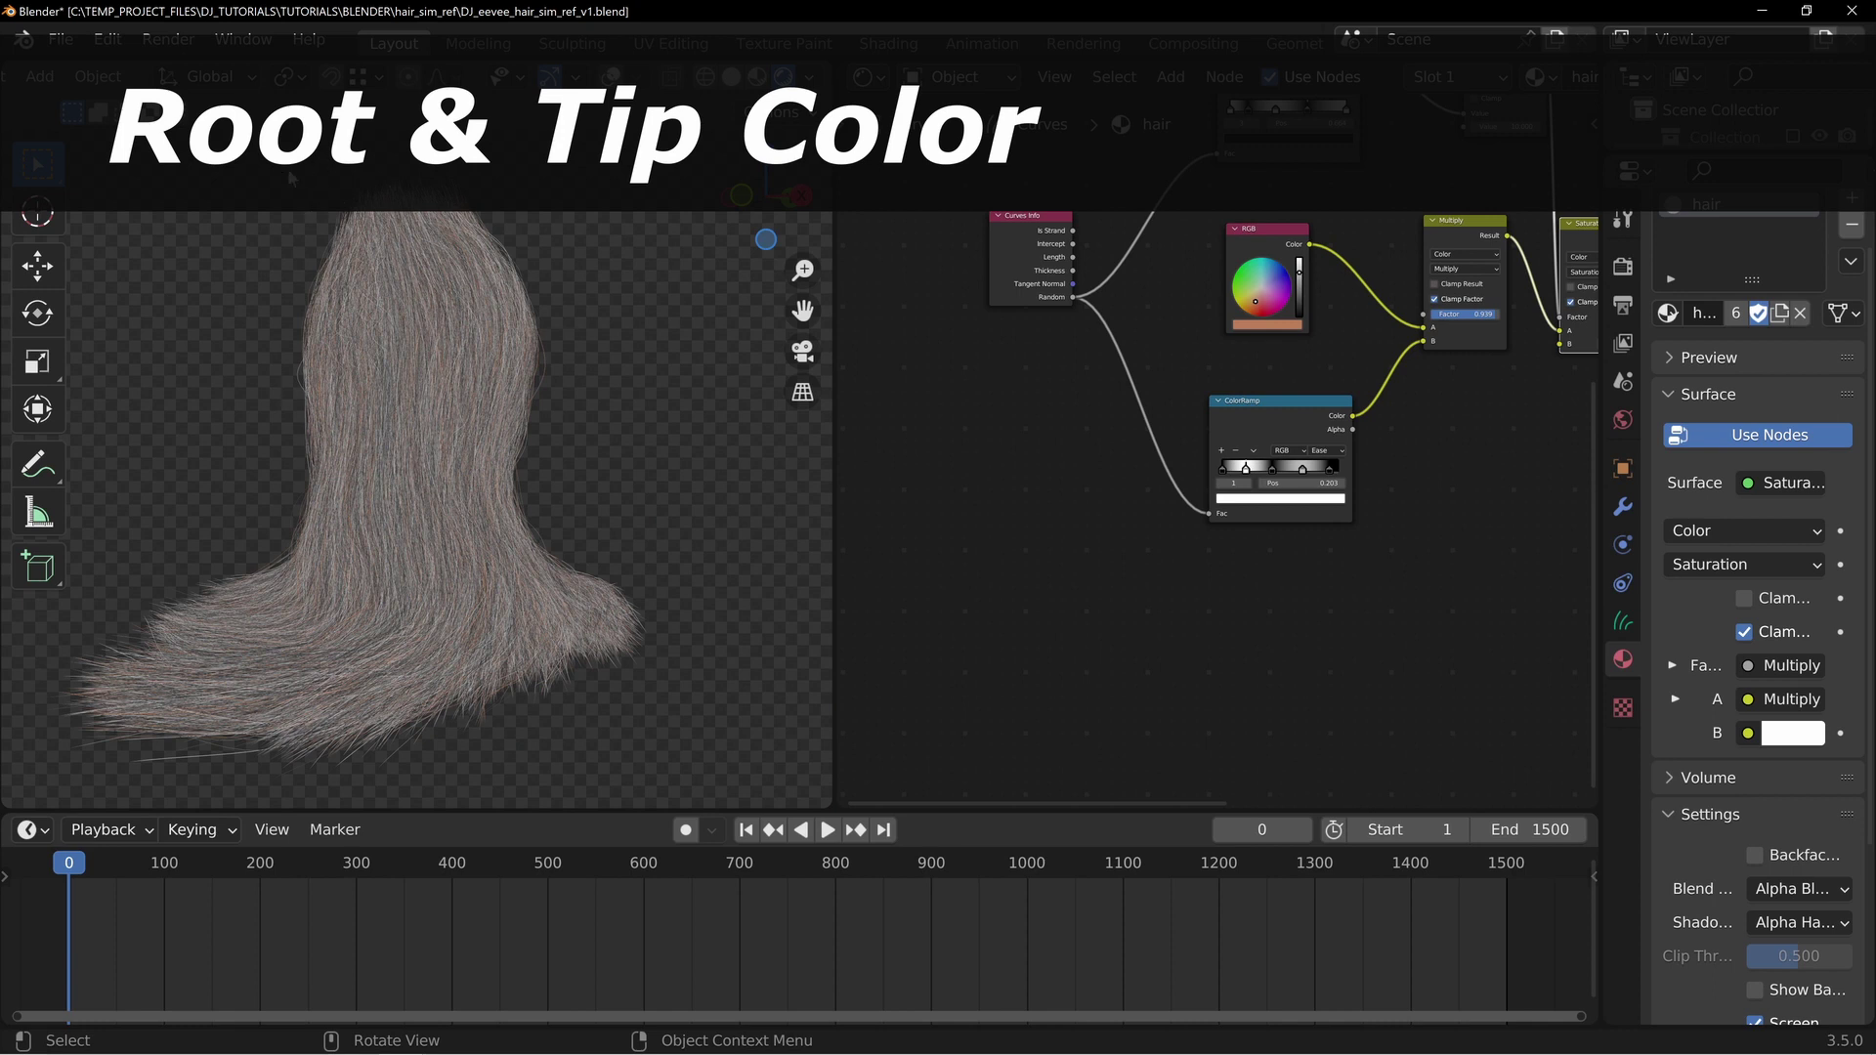
Add a new ColorRamp node to the hair material beside the existing lower ColorRamp
middle_click_drag(1077, 358, 1061, 480)
left_click_drag(998, 348, 976, 346)
middle_click_drag(1034, 536, 1046, 453)
key("shift+a")
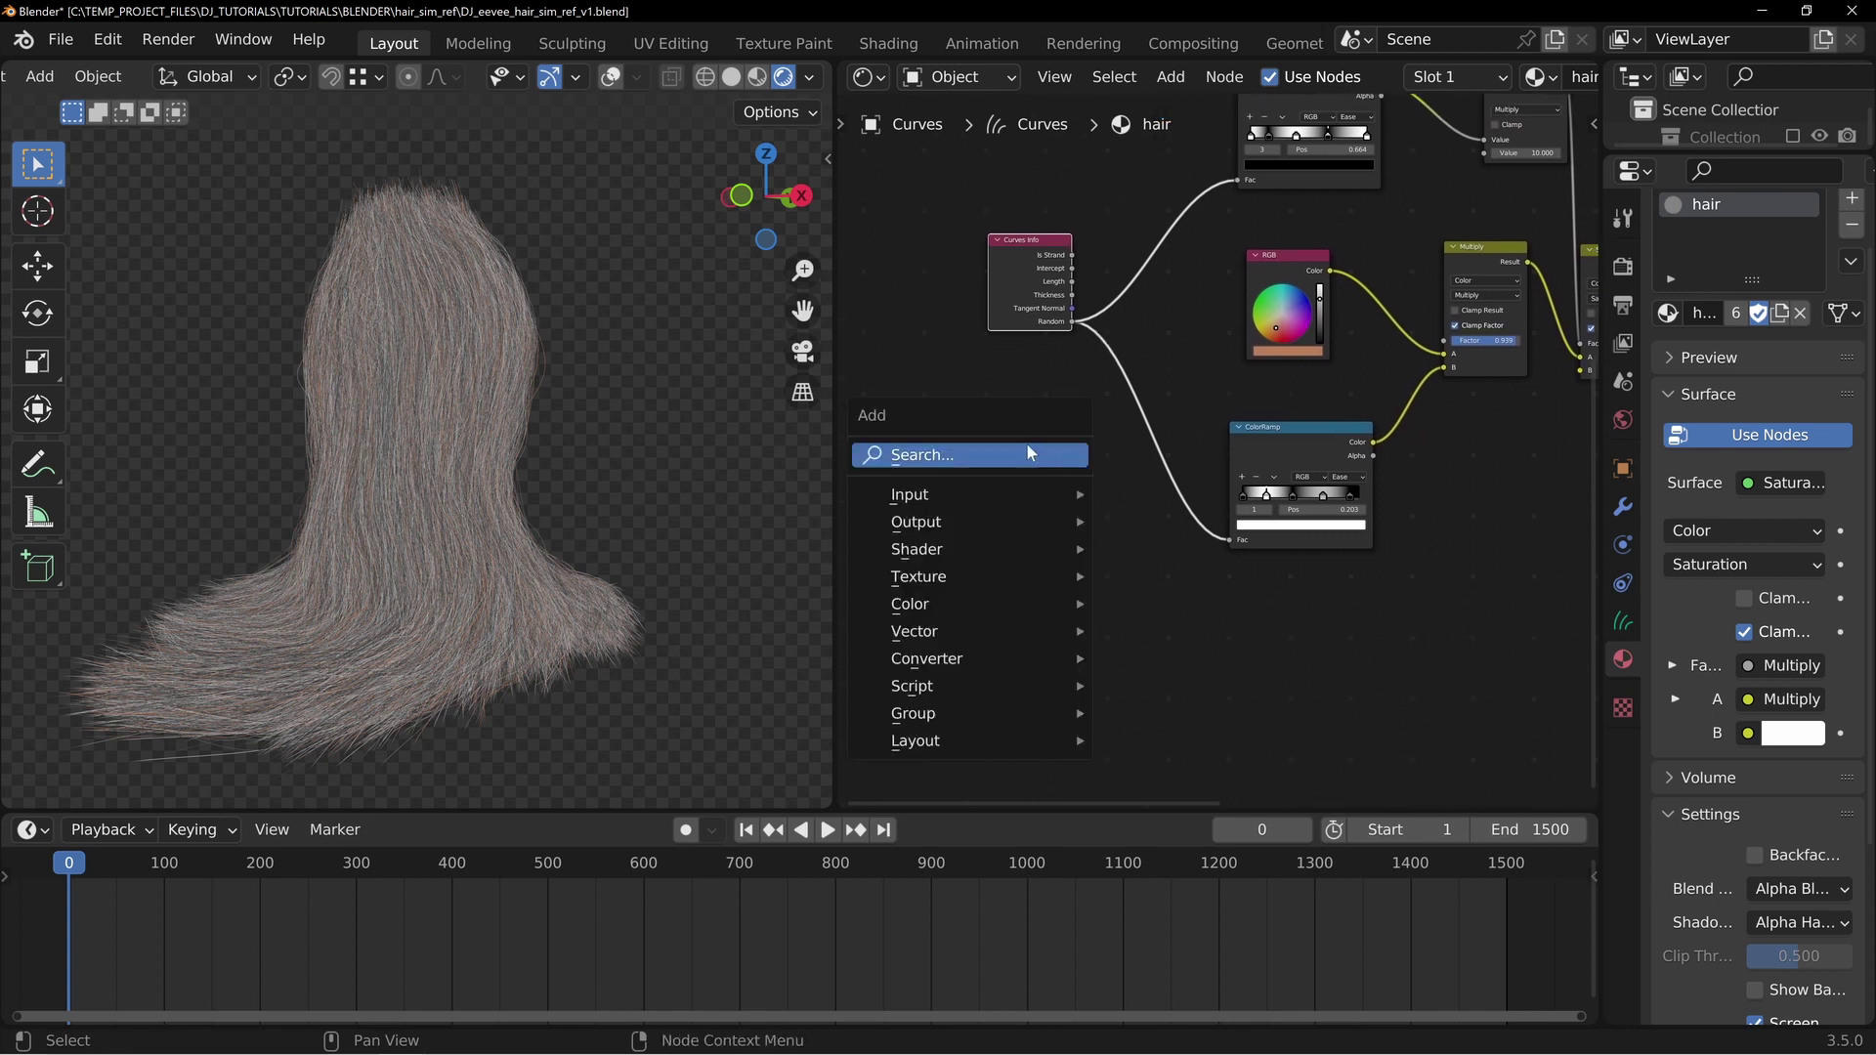
mouse_move(980, 657)
left_click(1175, 329)
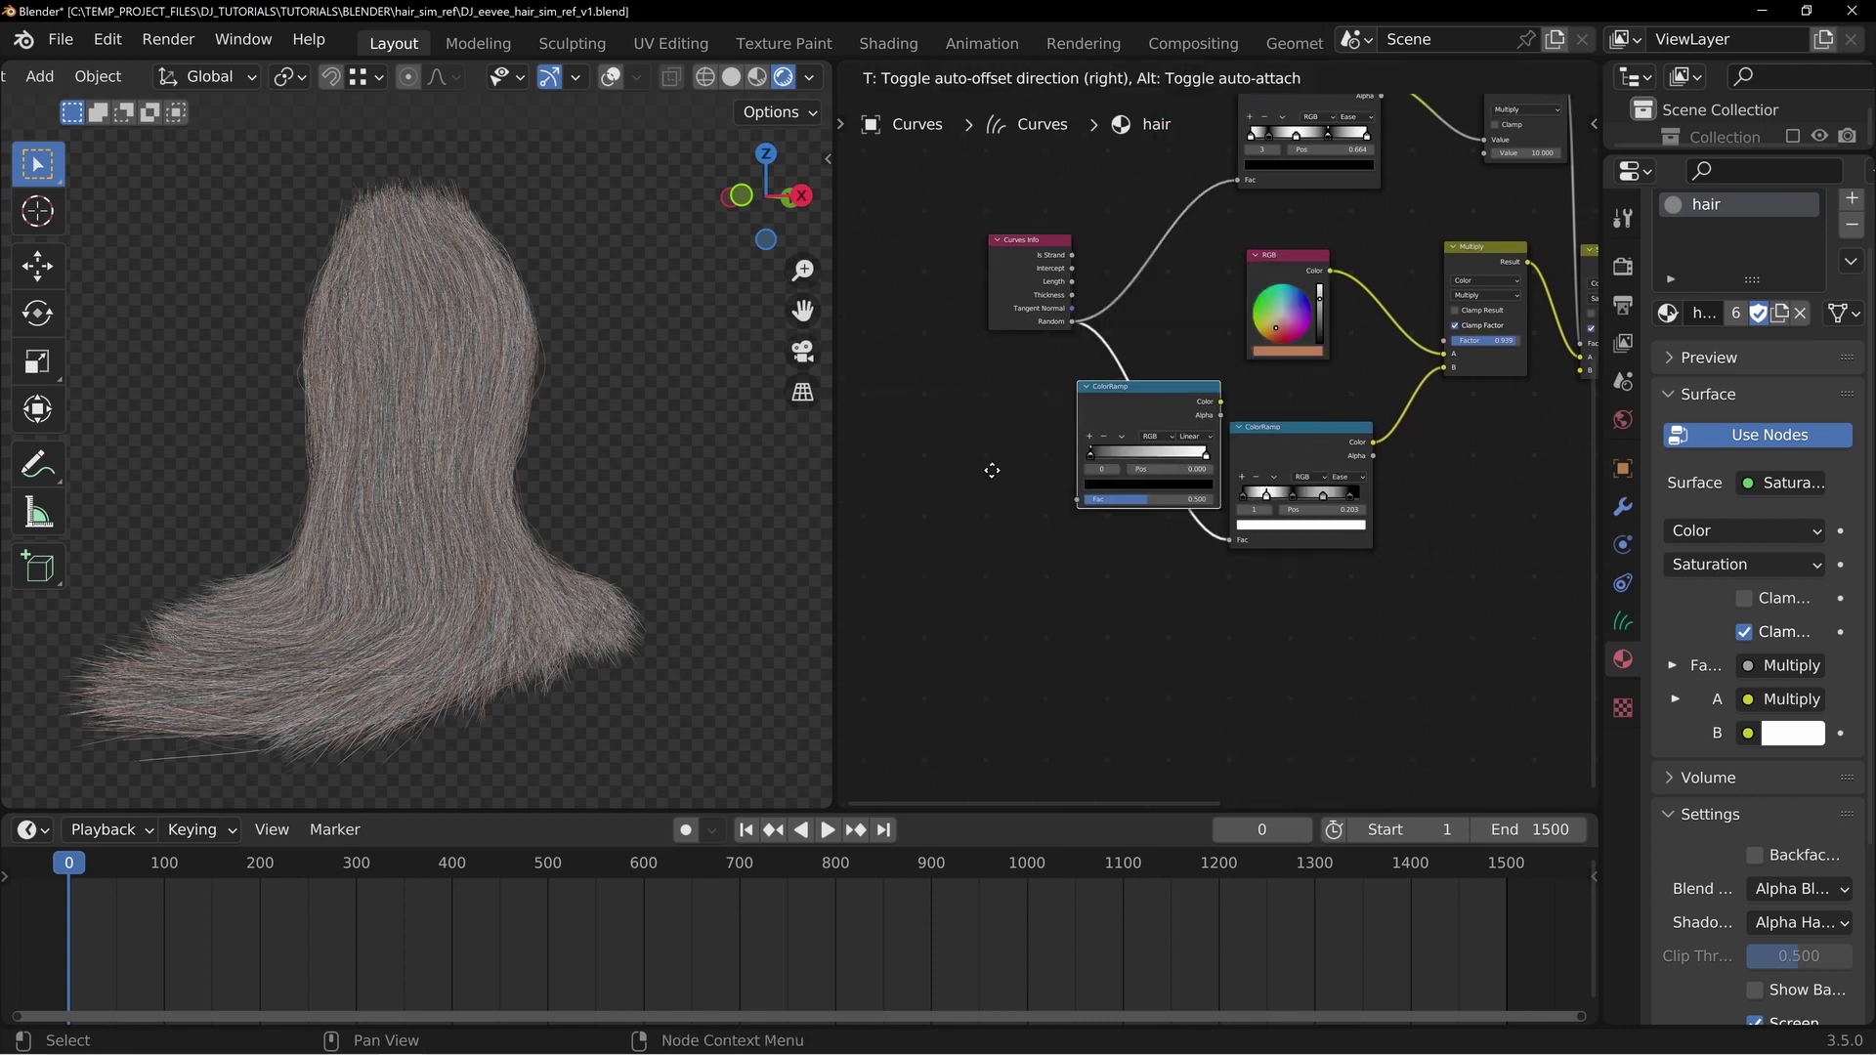
left_click(1446, 496)
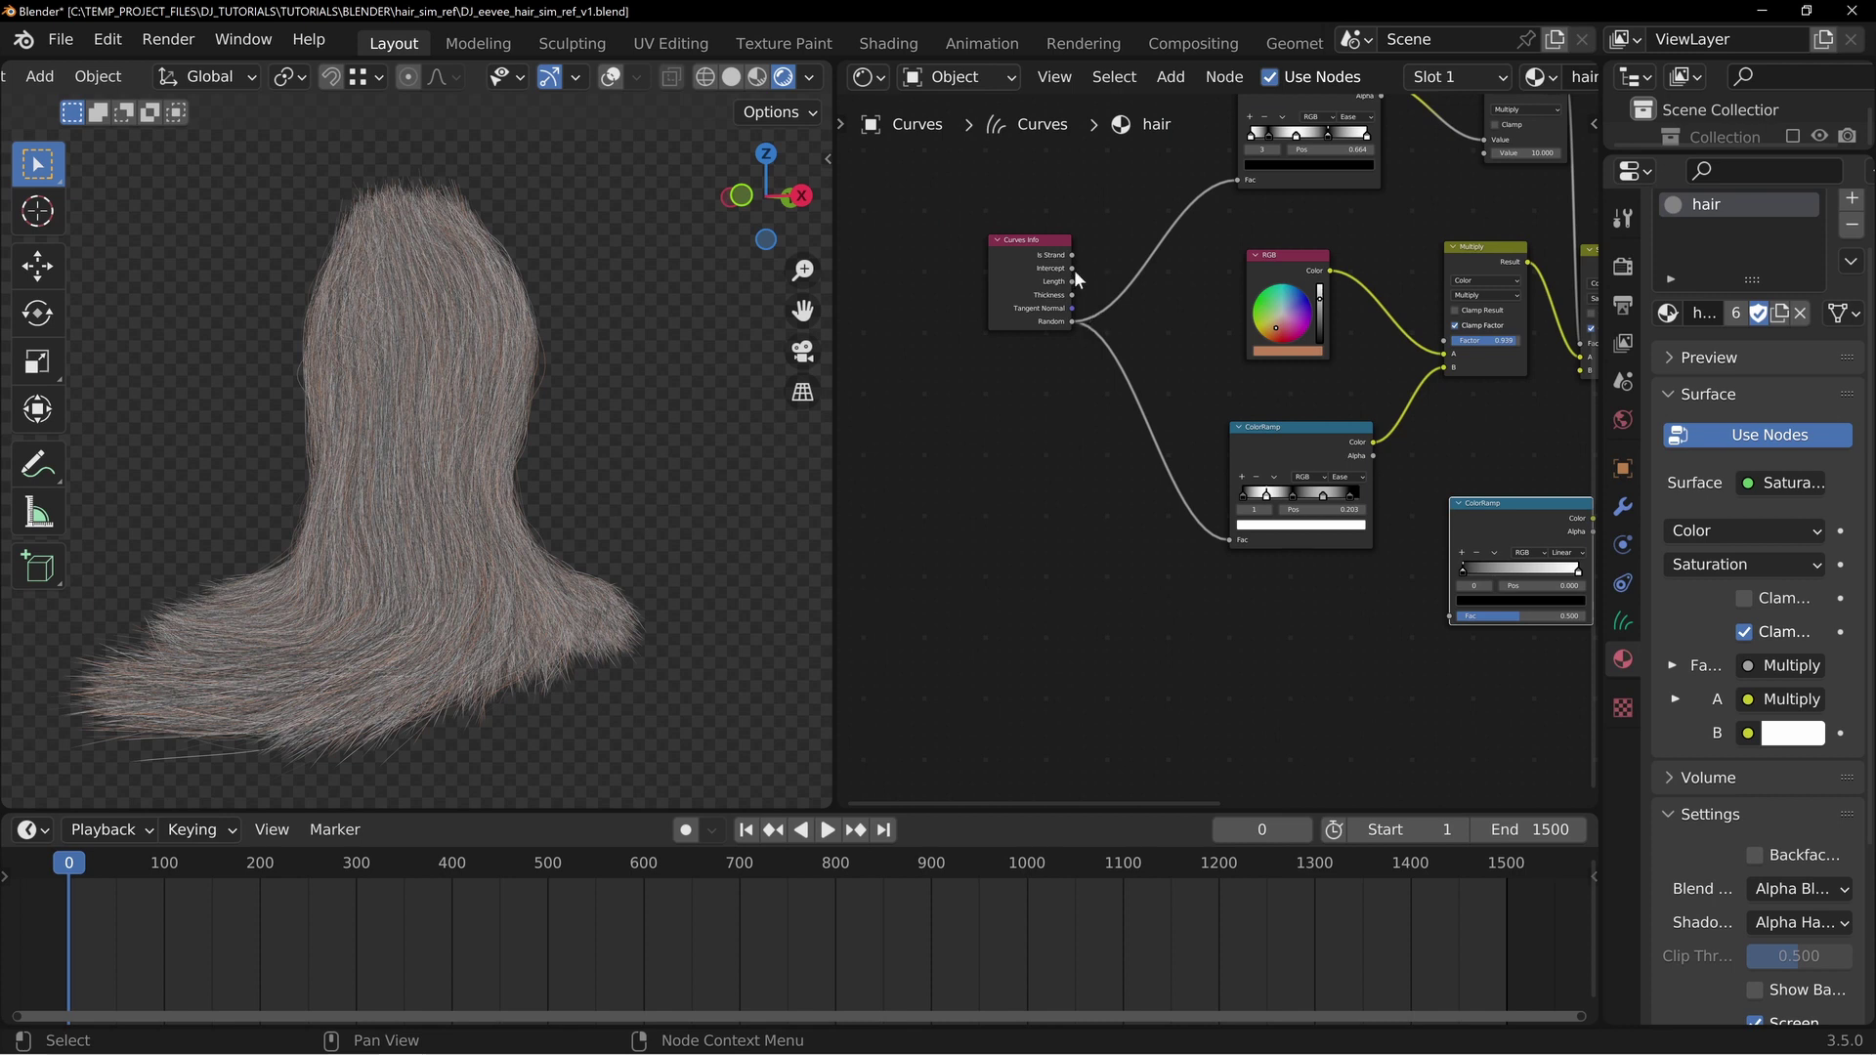
Drive the new ColorRamp's Fac with the Curves Info Intercept, place it beneath the lower ColorRamp, and preview it on the hair
left_click_drag(1073, 266, 1450, 615)
middle_click_drag(1423, 665, 1088, 644)
left_click(1188, 512, "ctrl+shift")
left_click_drag(1171, 531, 959, 609)
middle_click_drag(988, 576, 1088, 452)
middle_click_drag(460, 192, 363, 217)
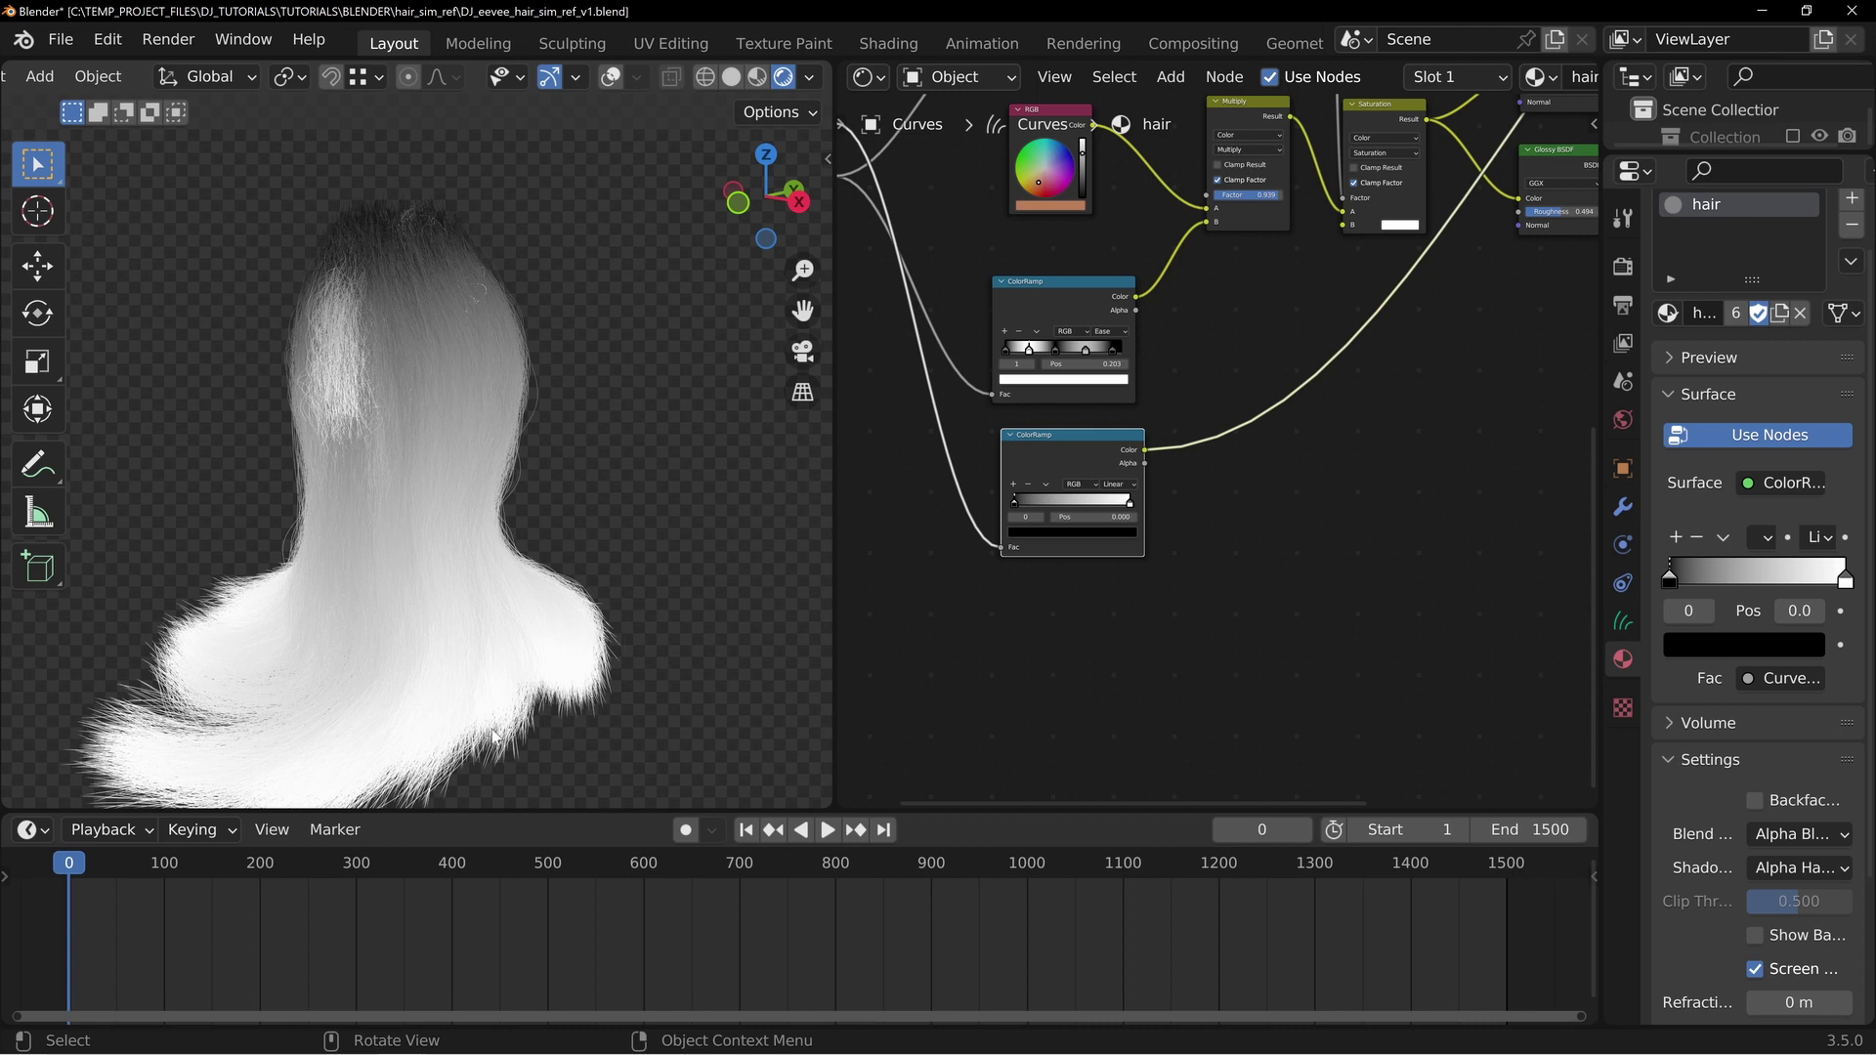
Try moving the new ColorRamp's black stop toward the middle and its white stop toward the start, and undo the shift
left_click_drag(1018, 500, 1063, 500)
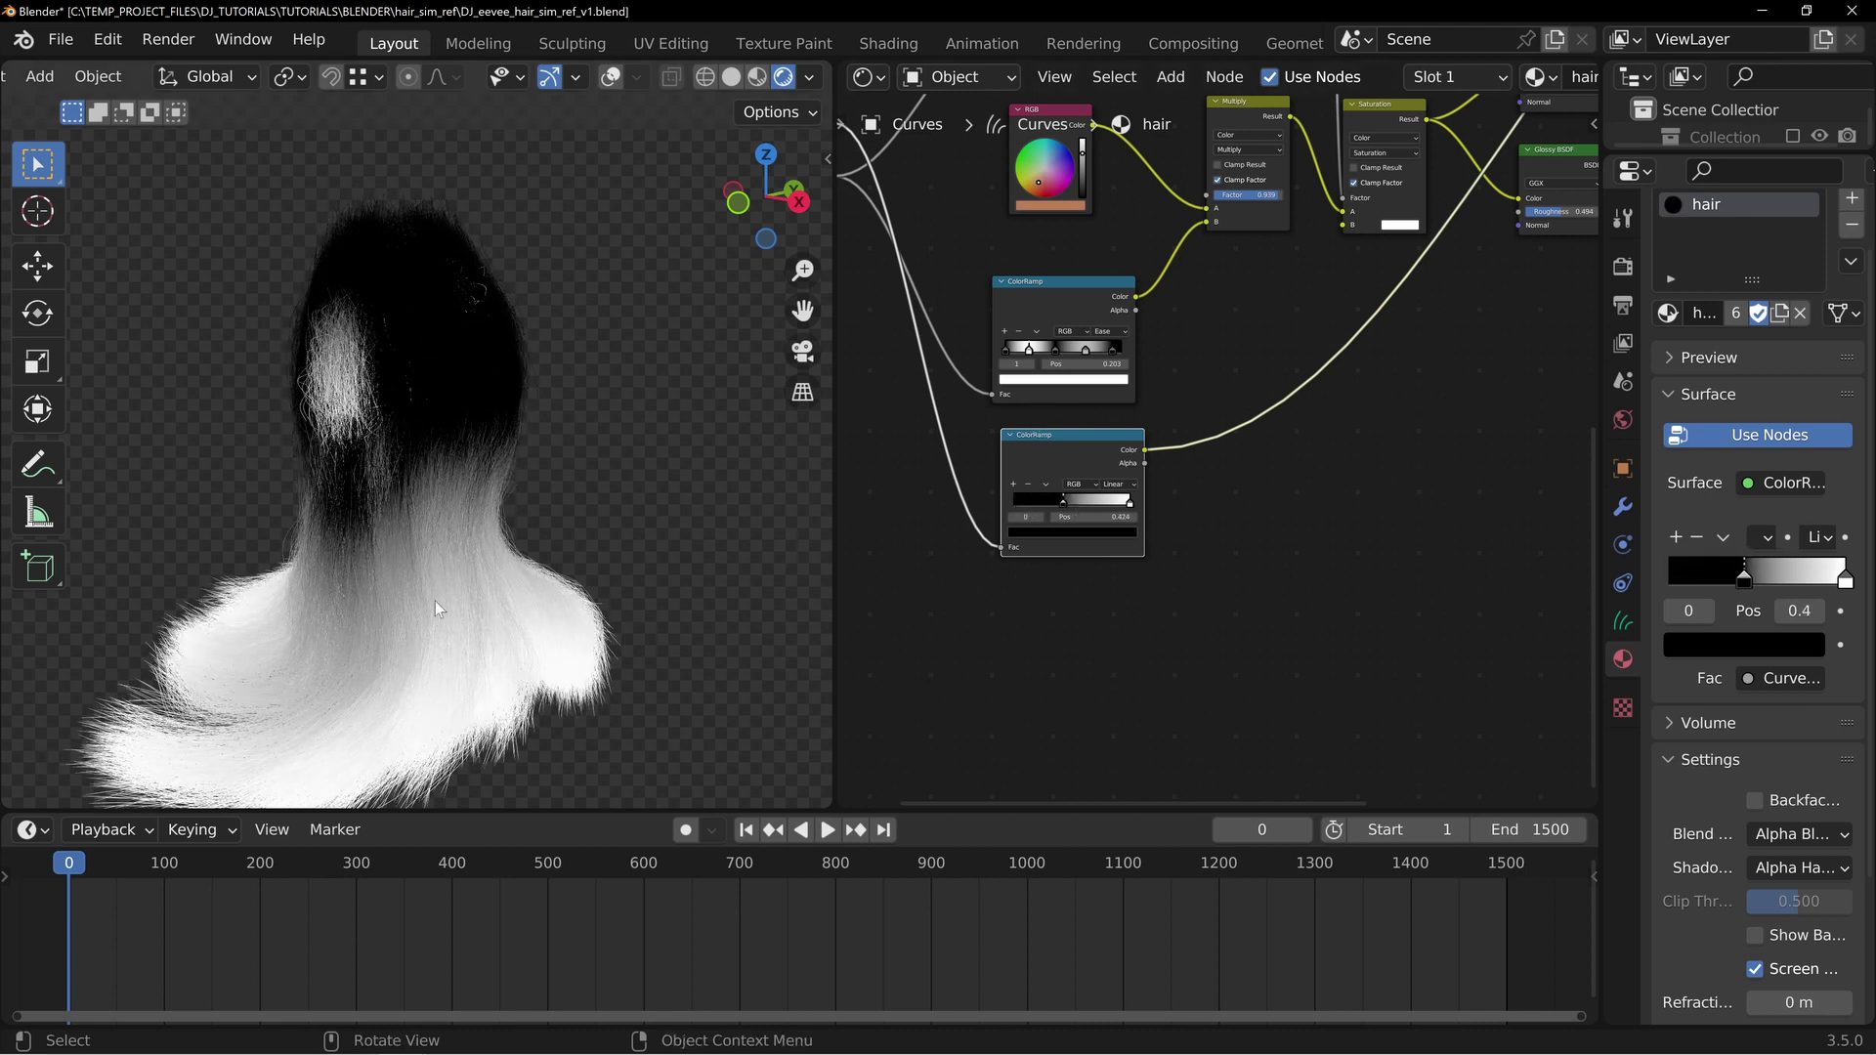
left_click_drag(1063, 502, 988, 508)
left_click_drag(1129, 501, 1042, 504)
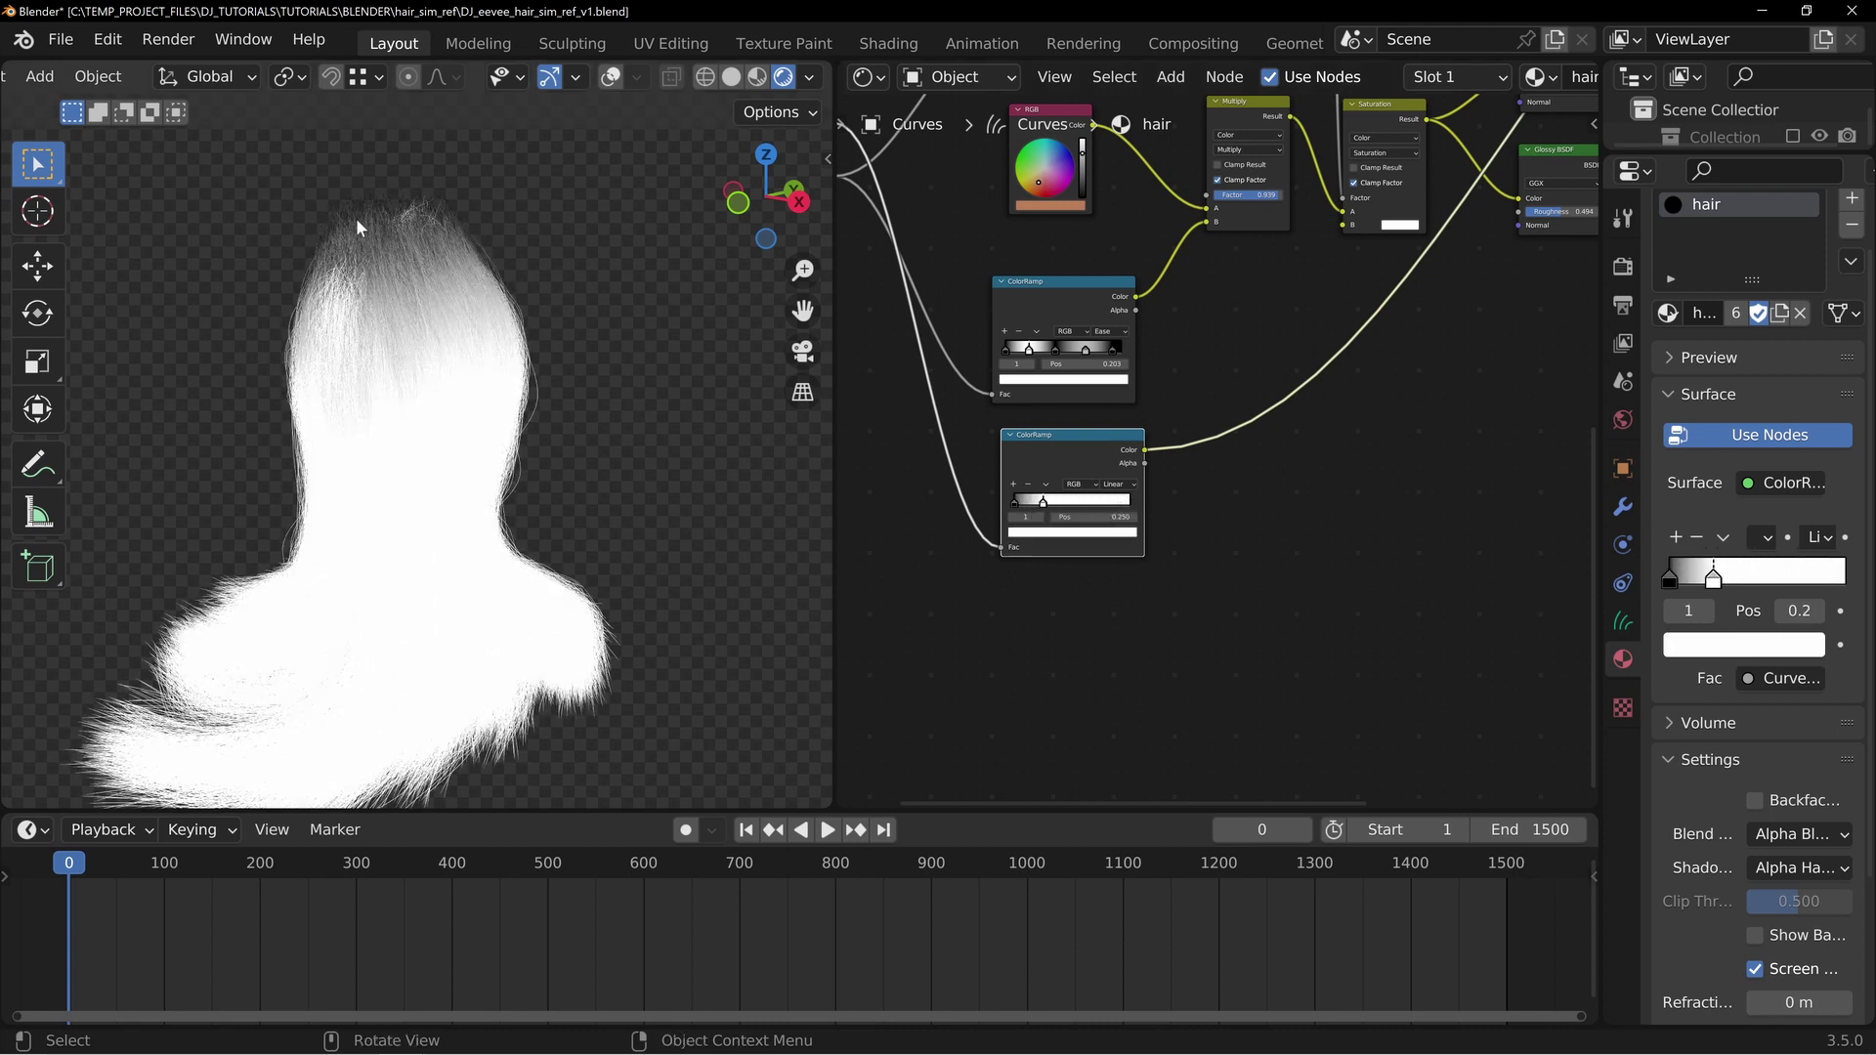
key("ctrl+z")
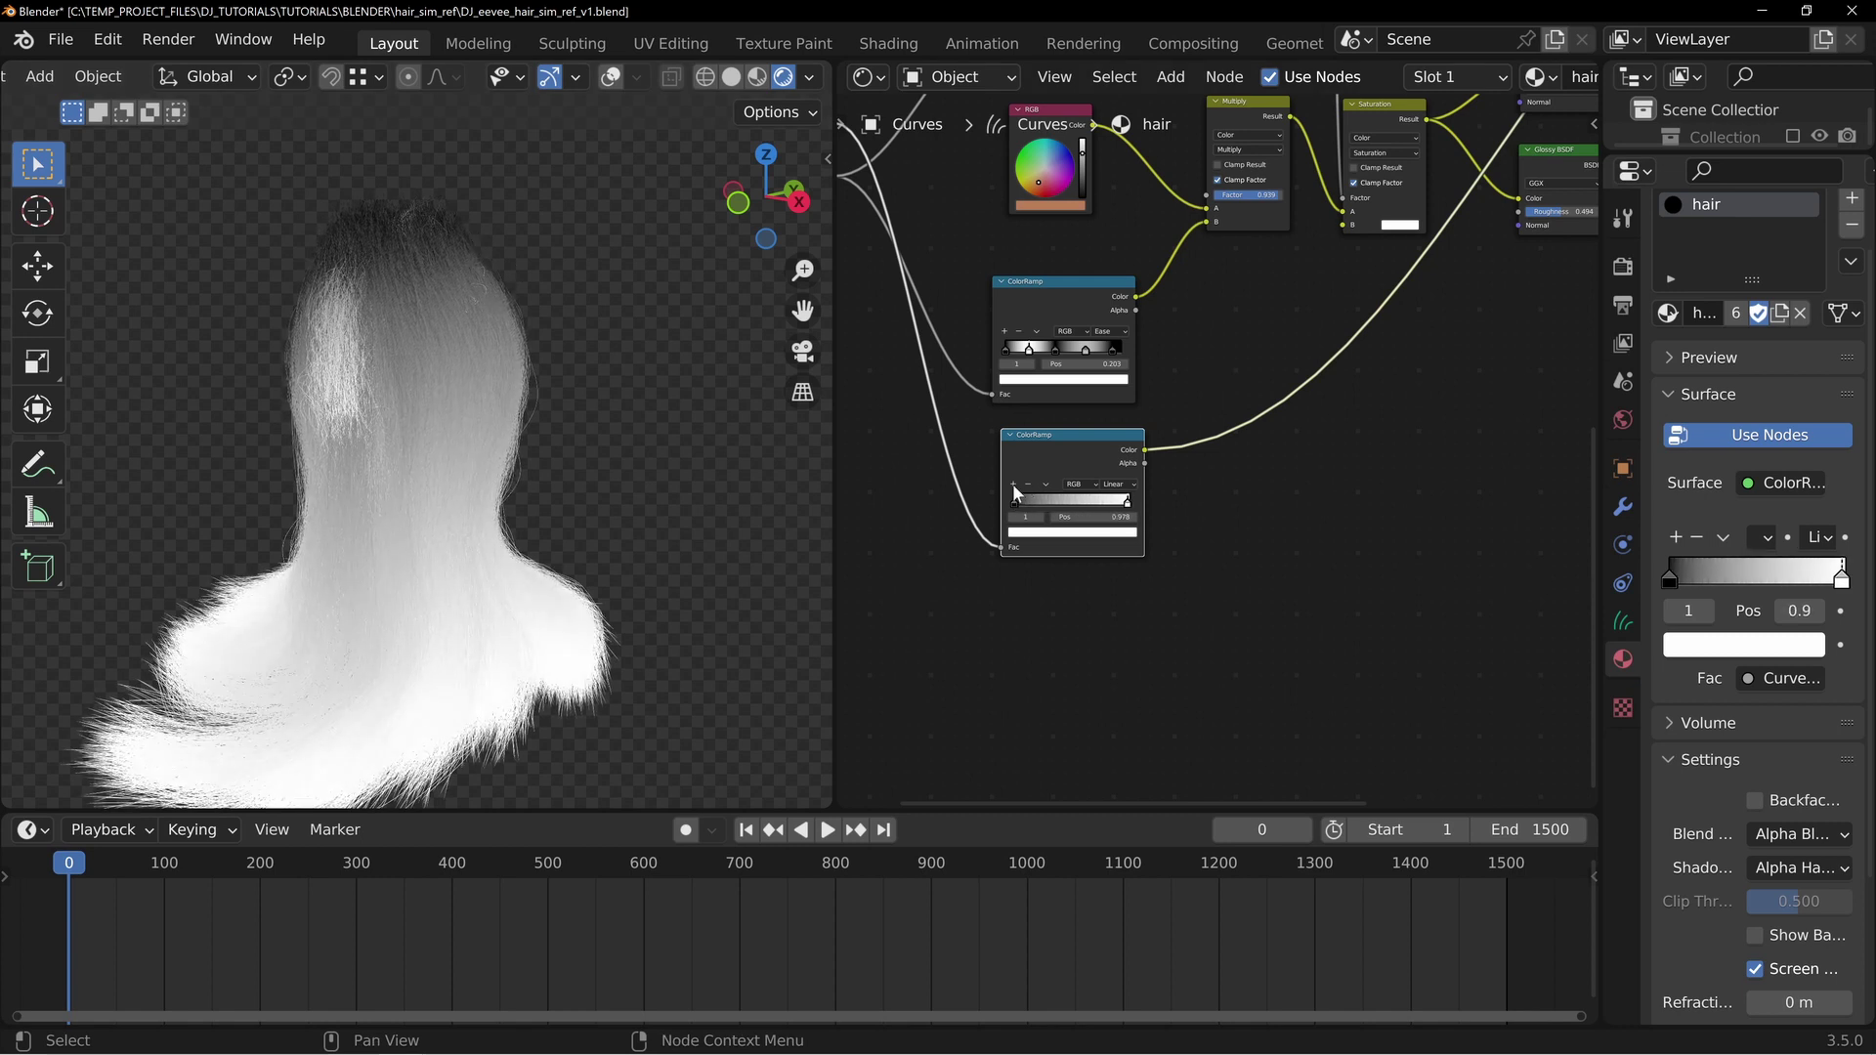
Try adding a middle stop to the new ColorRamp, shift it slightly toward the black end, and remove it again
left_click(1012, 483)
mouse_move(1075, 501)
left_mouse_down()
mouse_move(1024, 502)
mouse_move(1082, 503)
mouse_move(1065, 500)
left_mouse_up()
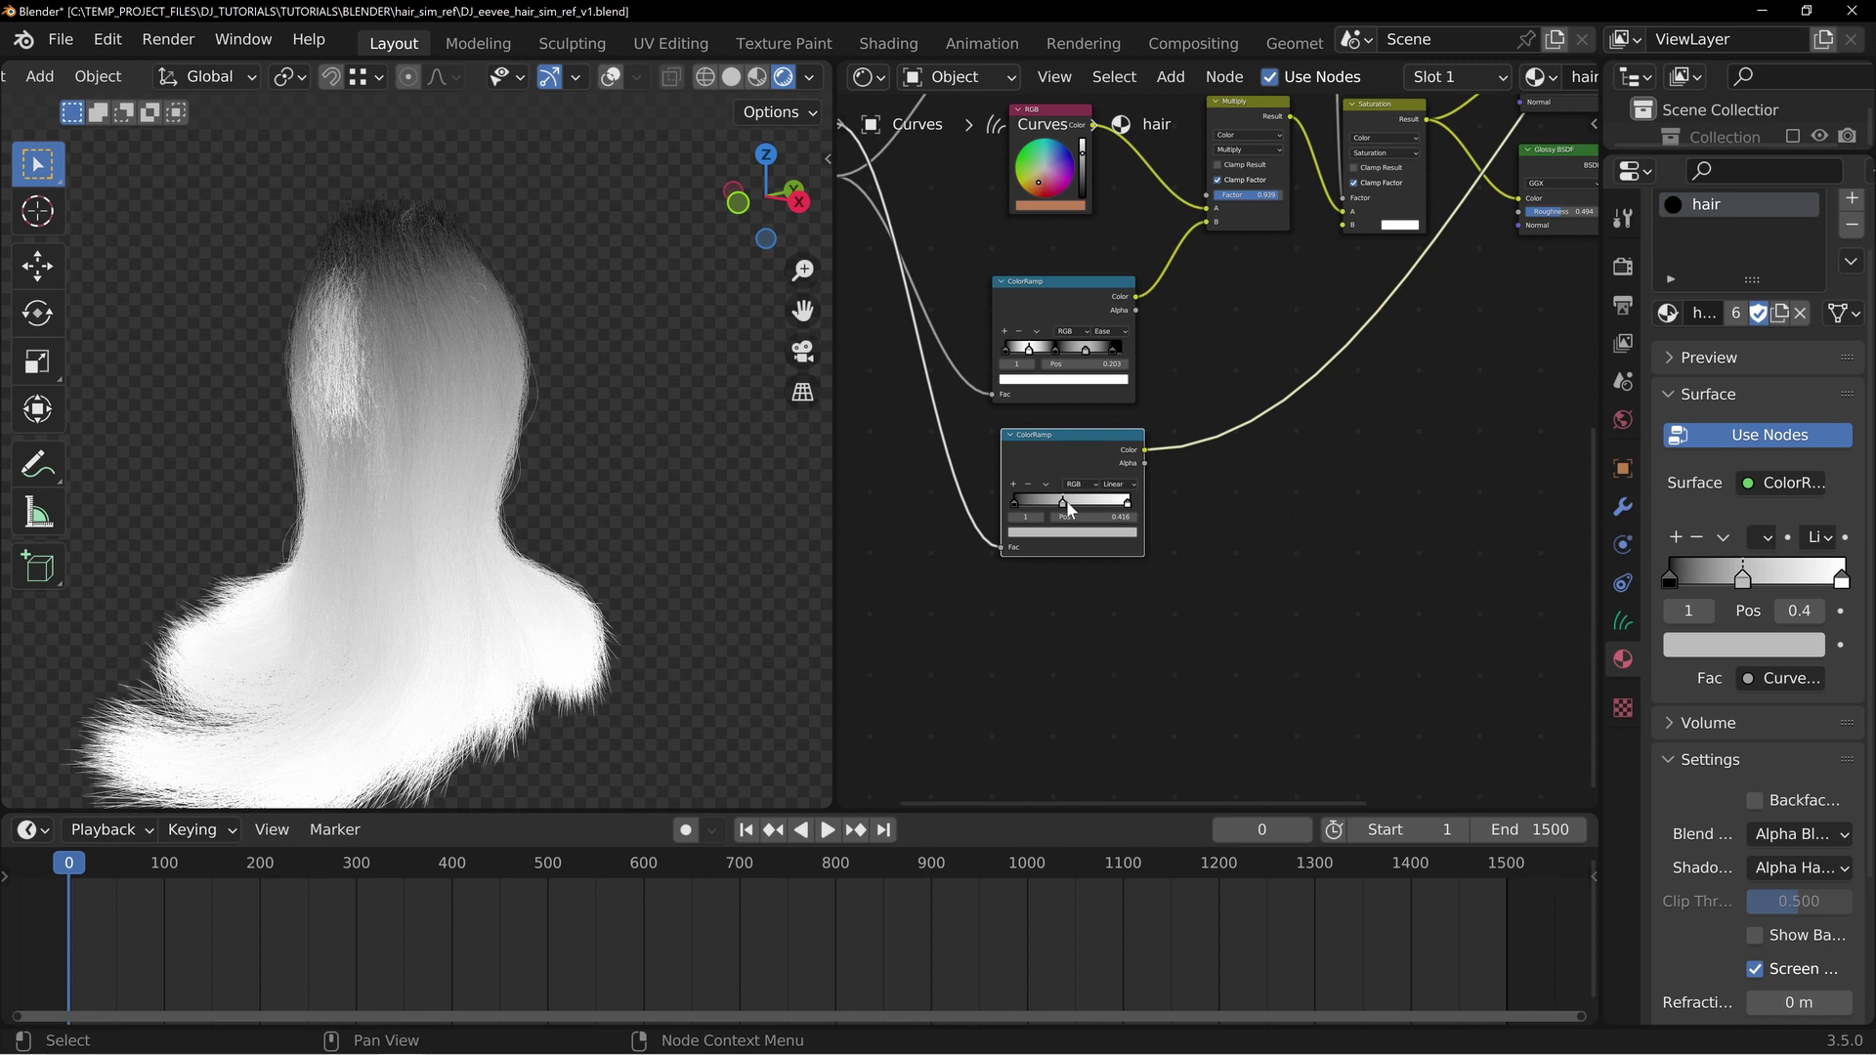
left_click(1028, 482)
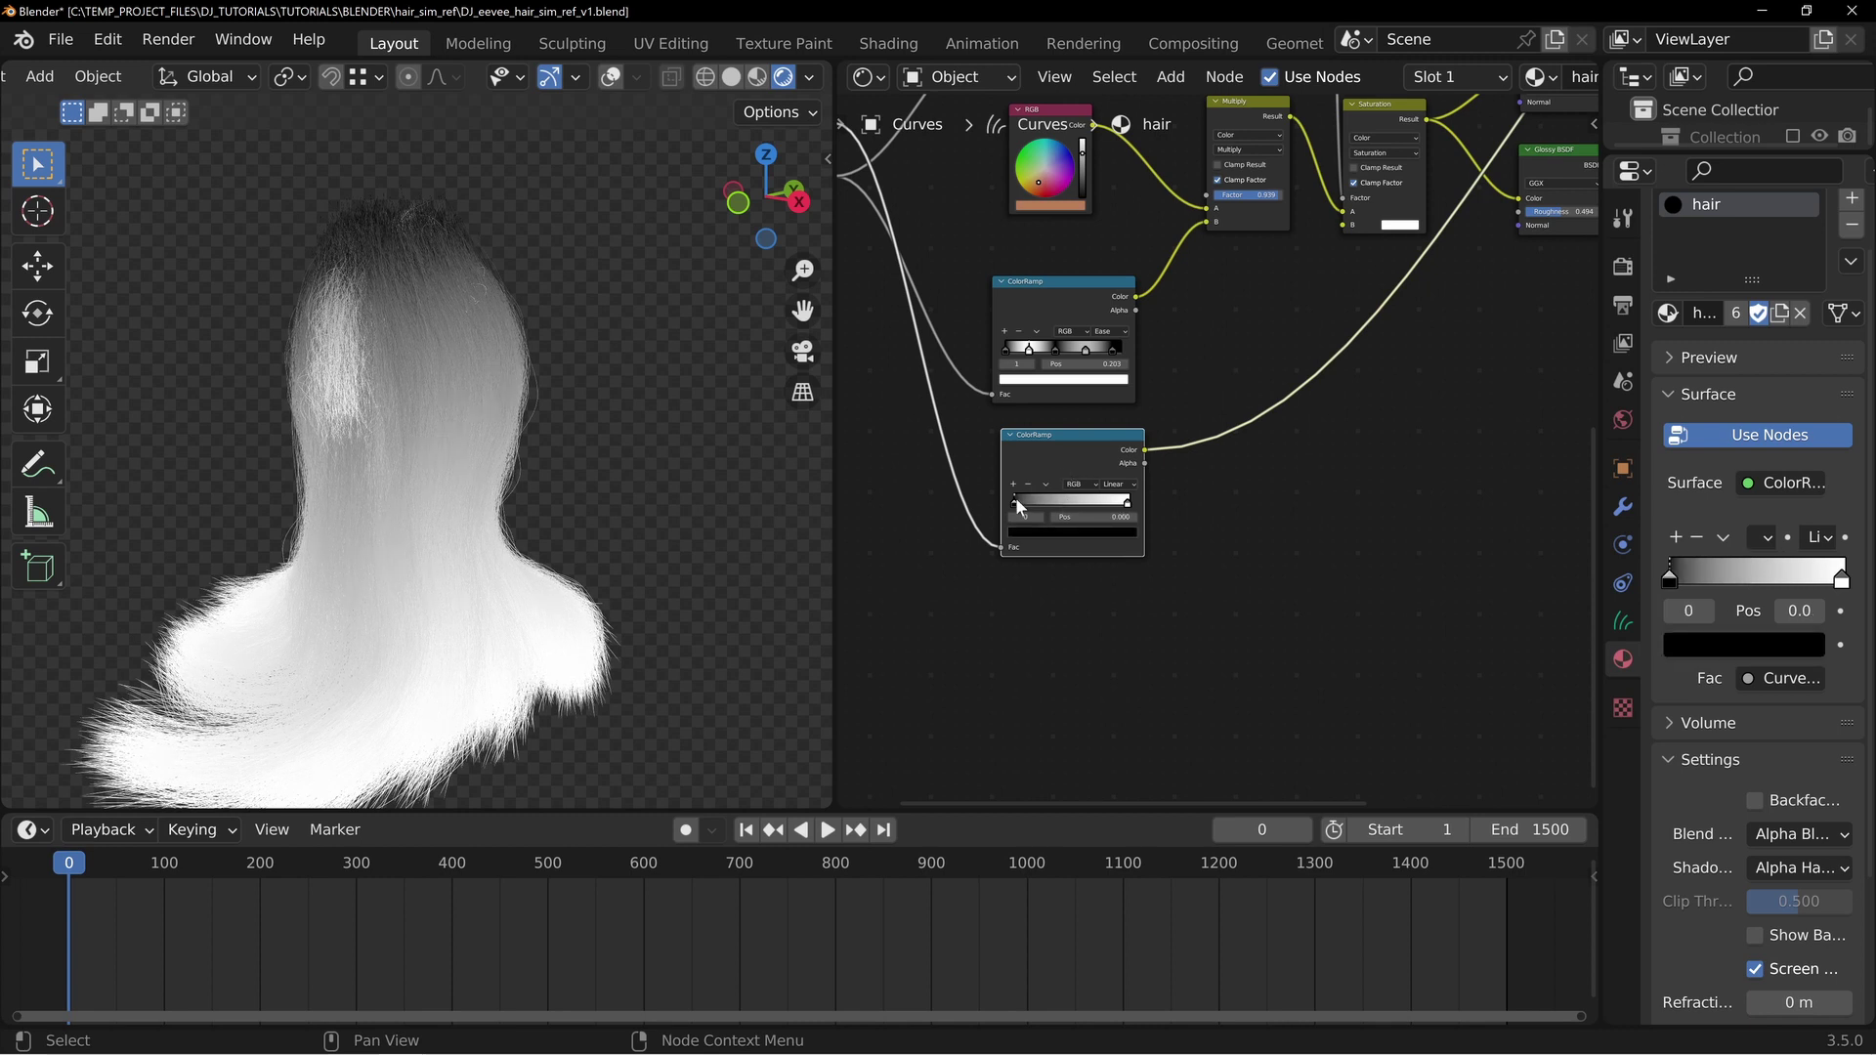
Lower the new ColorRamp a little and move the shader nodes further from the Saturation node to make room
left_click_drag(1047, 435, 1019, 465)
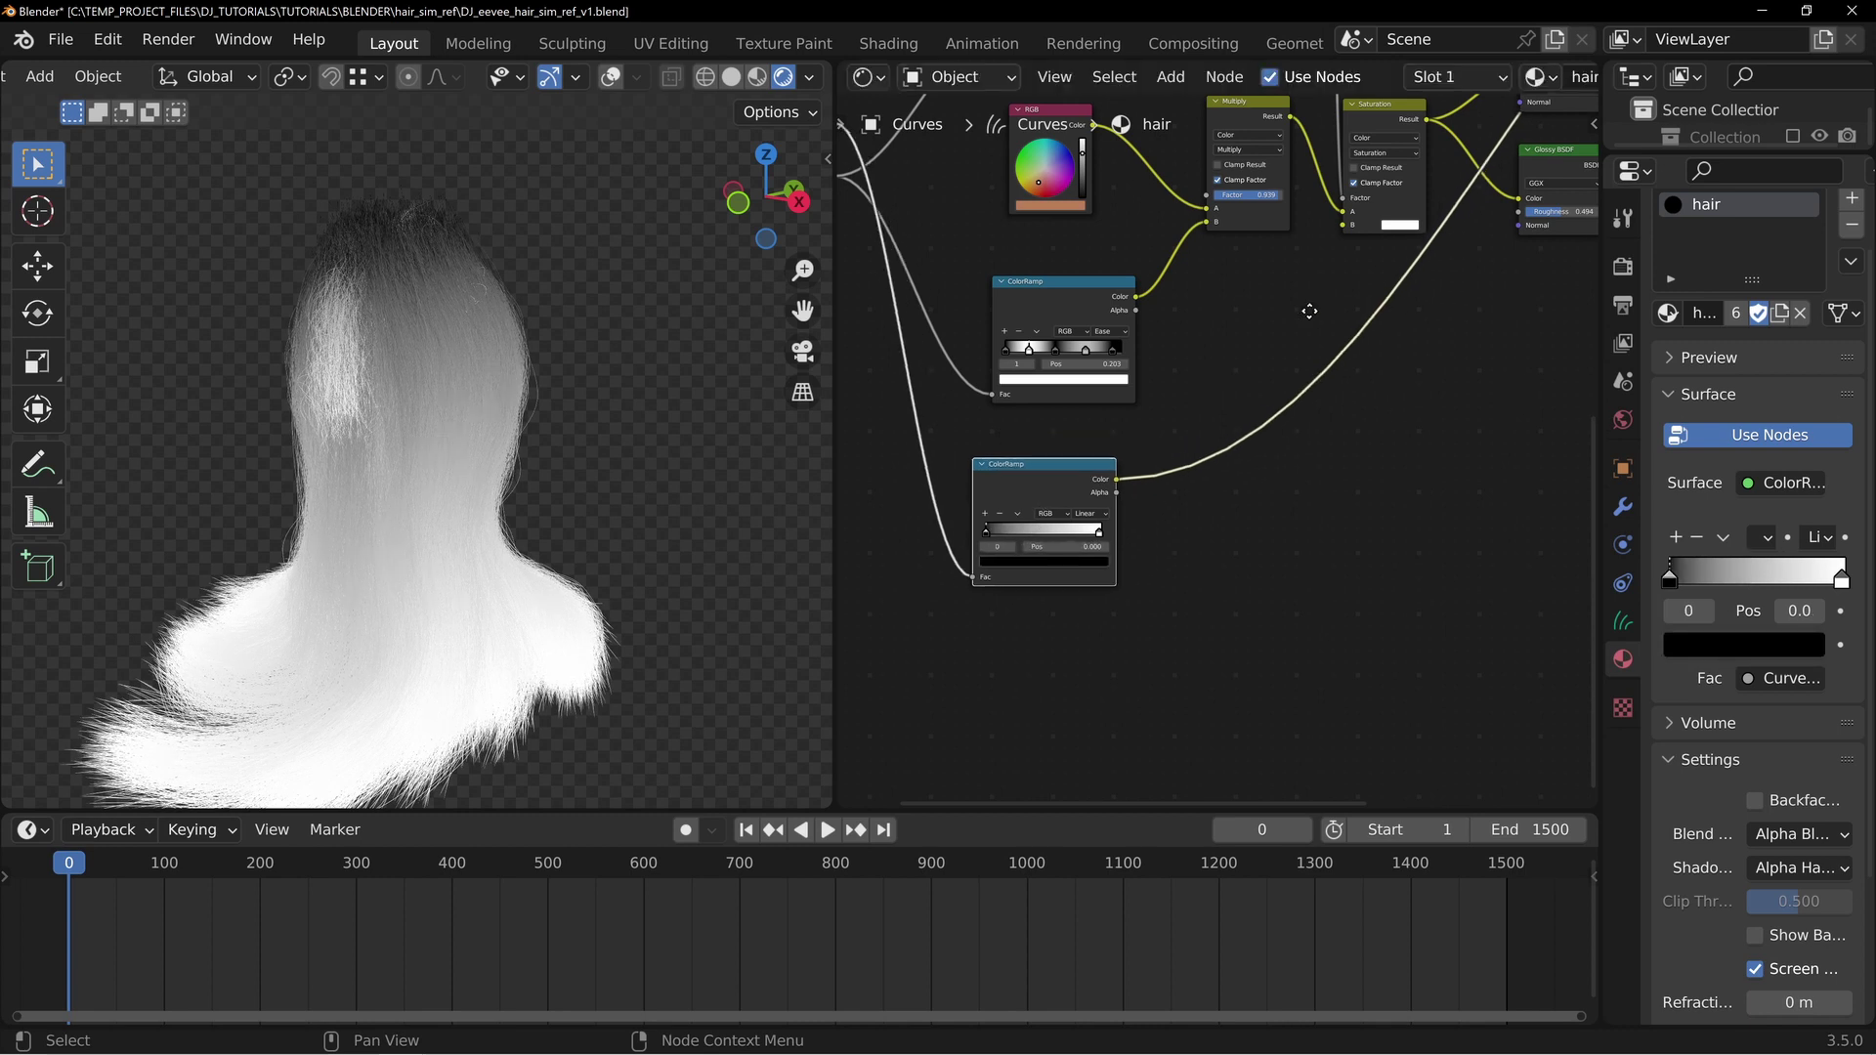
middle_click_drag(1312, 311, 1092, 485)
middle_click_drag(941, 519, 1051, 366)
left_click_drag(953, 496, 967, 490)
middle_click_drag(1236, 358, 899, 520)
left_click_drag(1063, 177, 1458, 652)
middle_click_drag(1374, 548, 1252, 544)
left_click_drag(1248, 252, 1457, 248)
left_click(953, 510)
Add a Mix Color node between the Saturation node and the Diffuse and Glossy BSDFs
middle_click_drag(940, 502, 1283, 371)
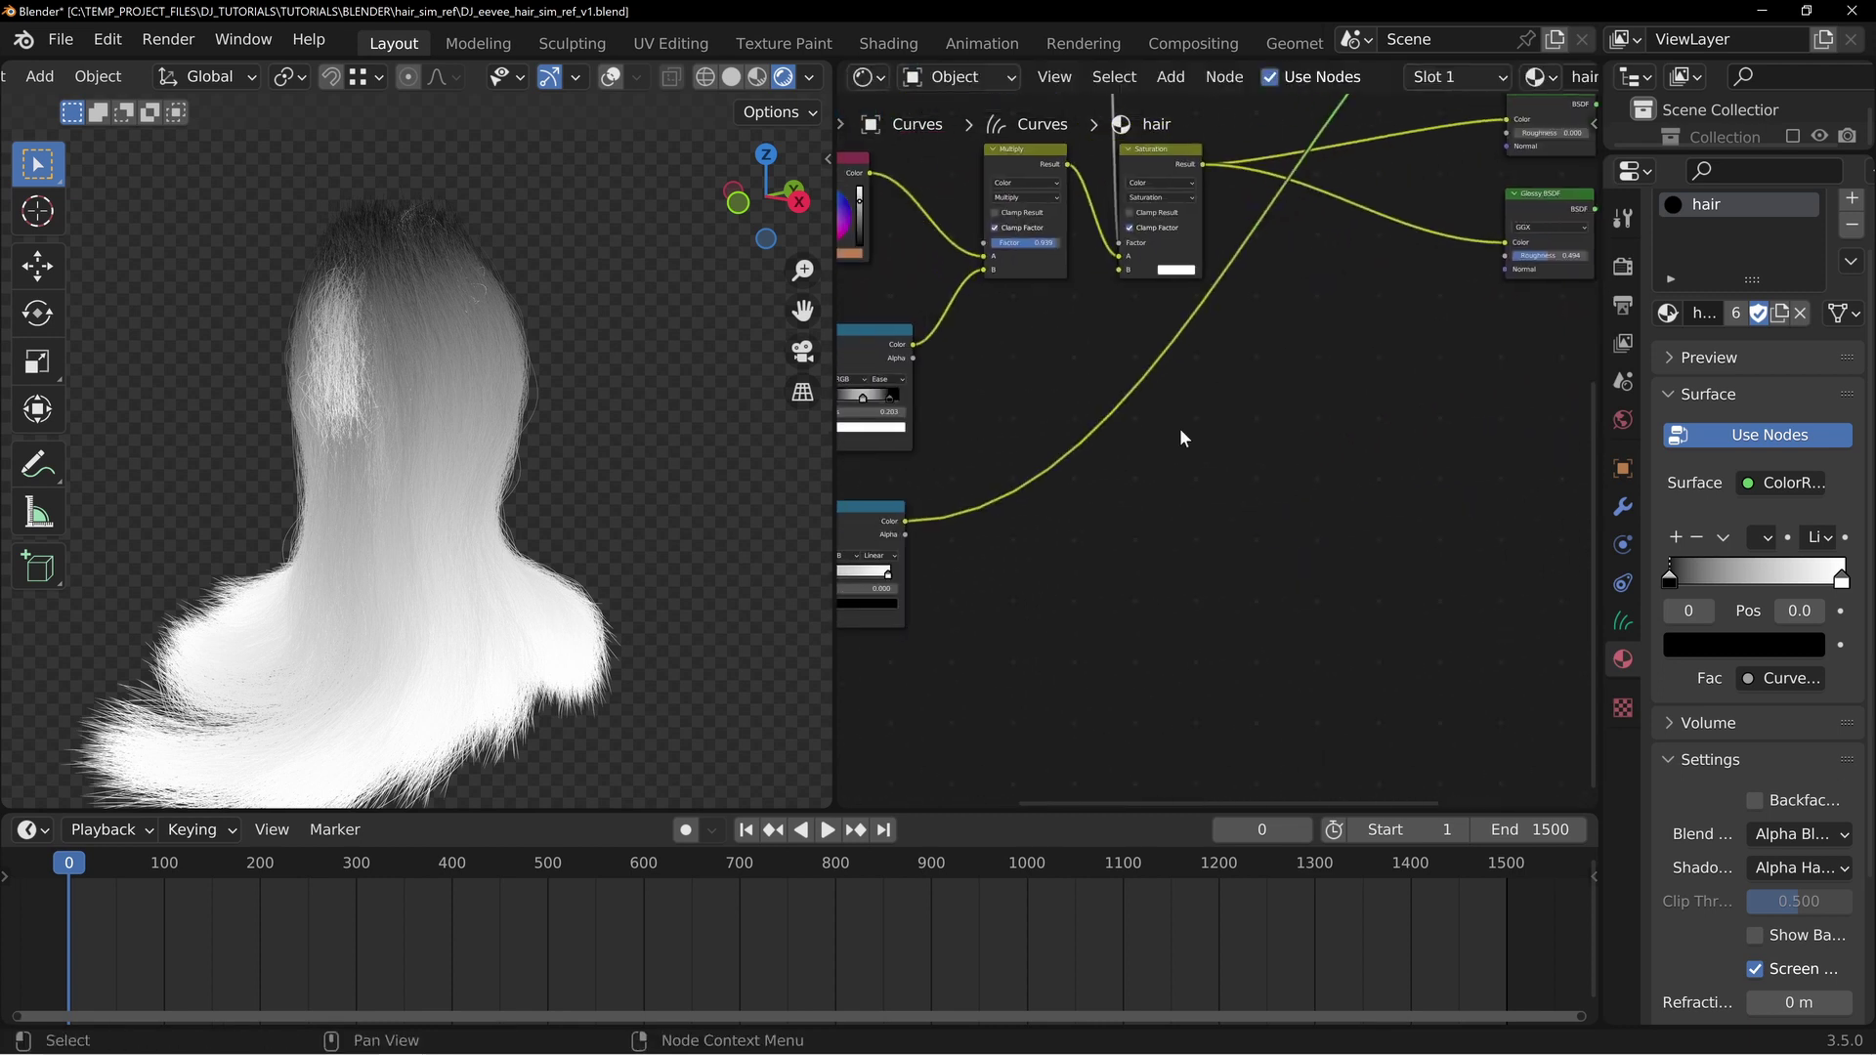
key("shift+a")
mouse_move(1123, 374)
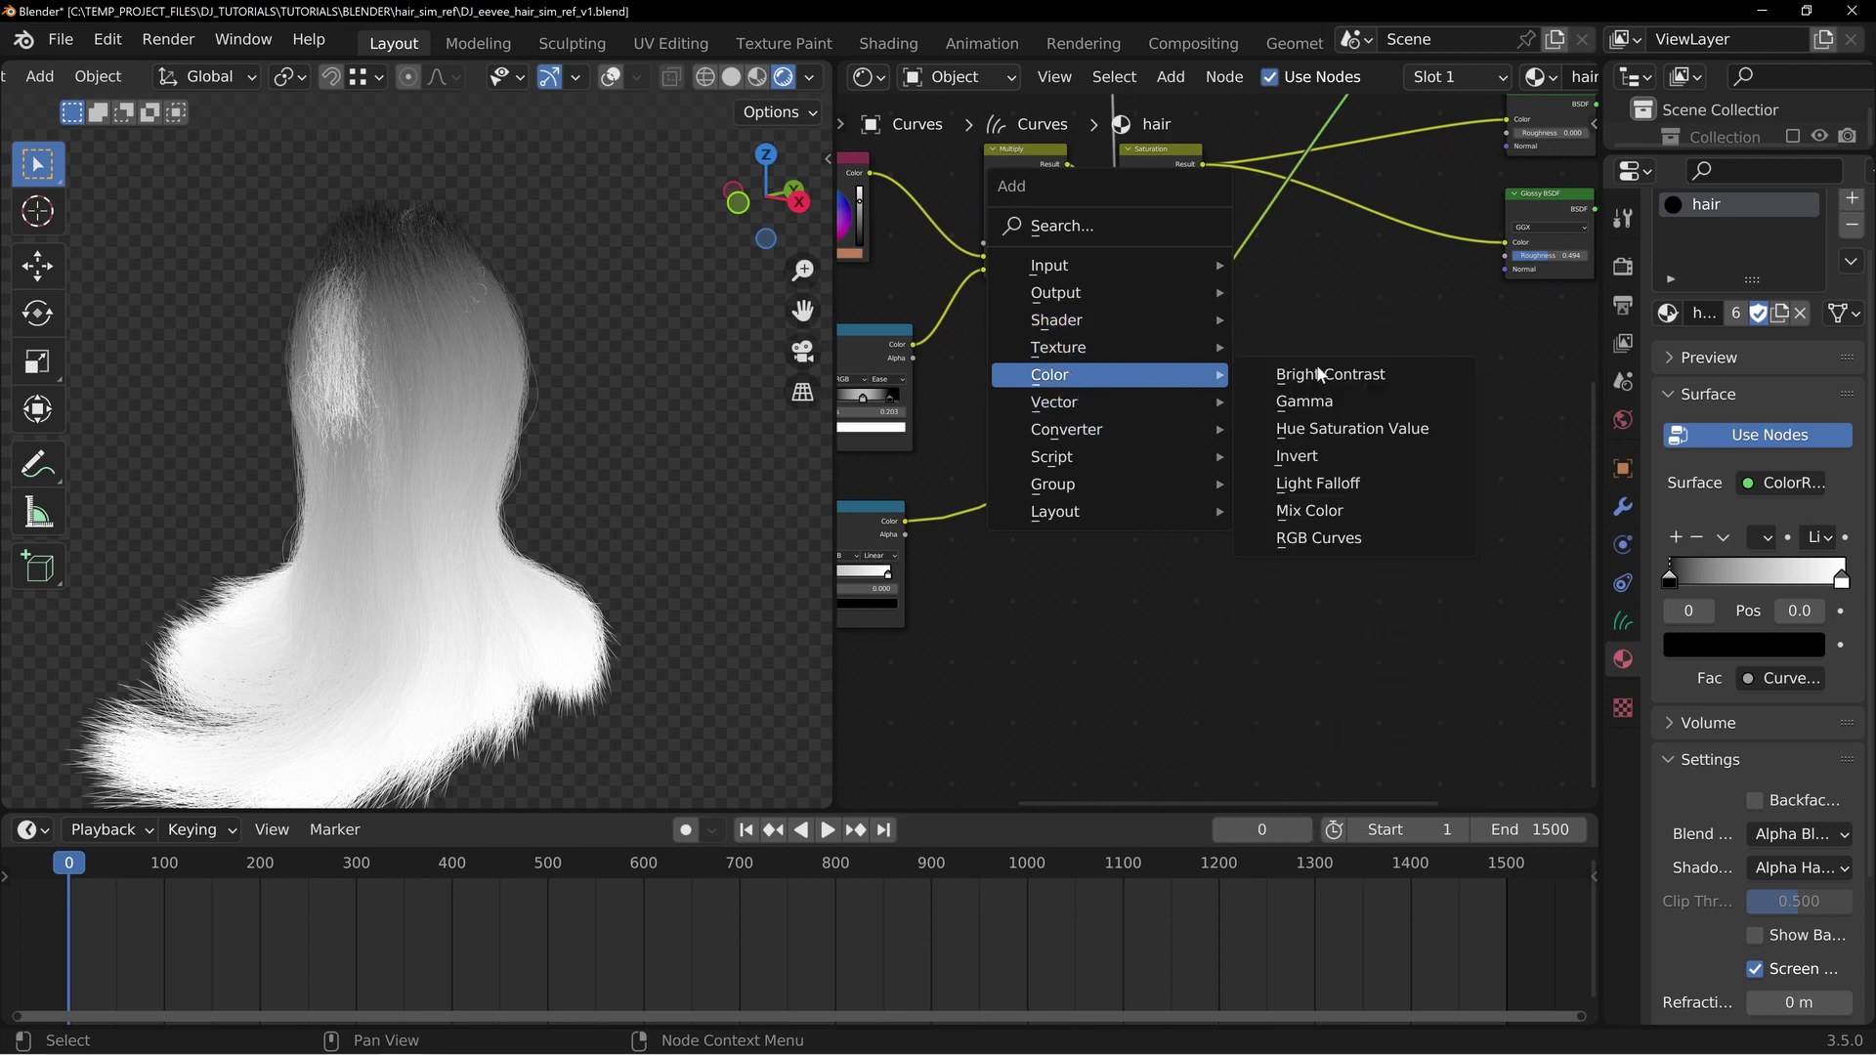
left_click(1330, 510)
left_click(1316, 230)
middle_click_drag(1064, 406, 1117, 454)
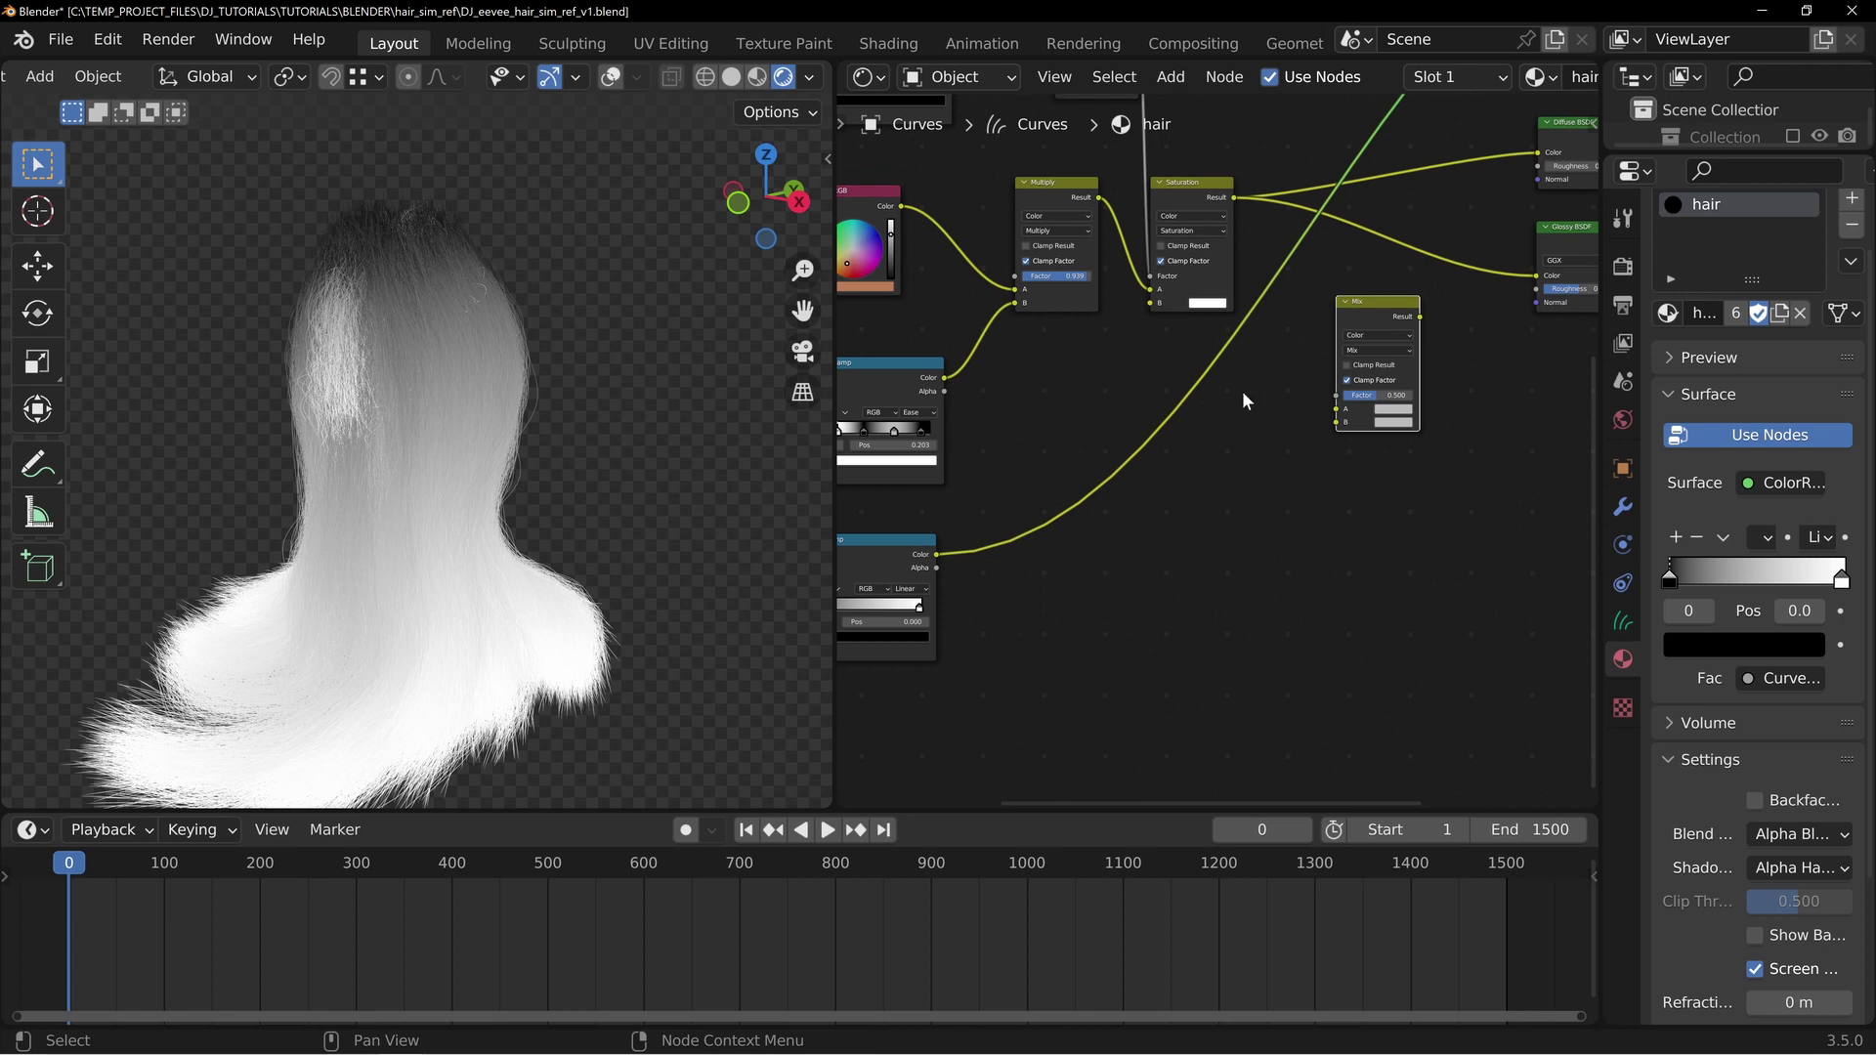
Feed the lowest ColorRamp's Color into the Mix node's B input and the Saturation Result into its A input
scroll(1362, 321, "down", 2)
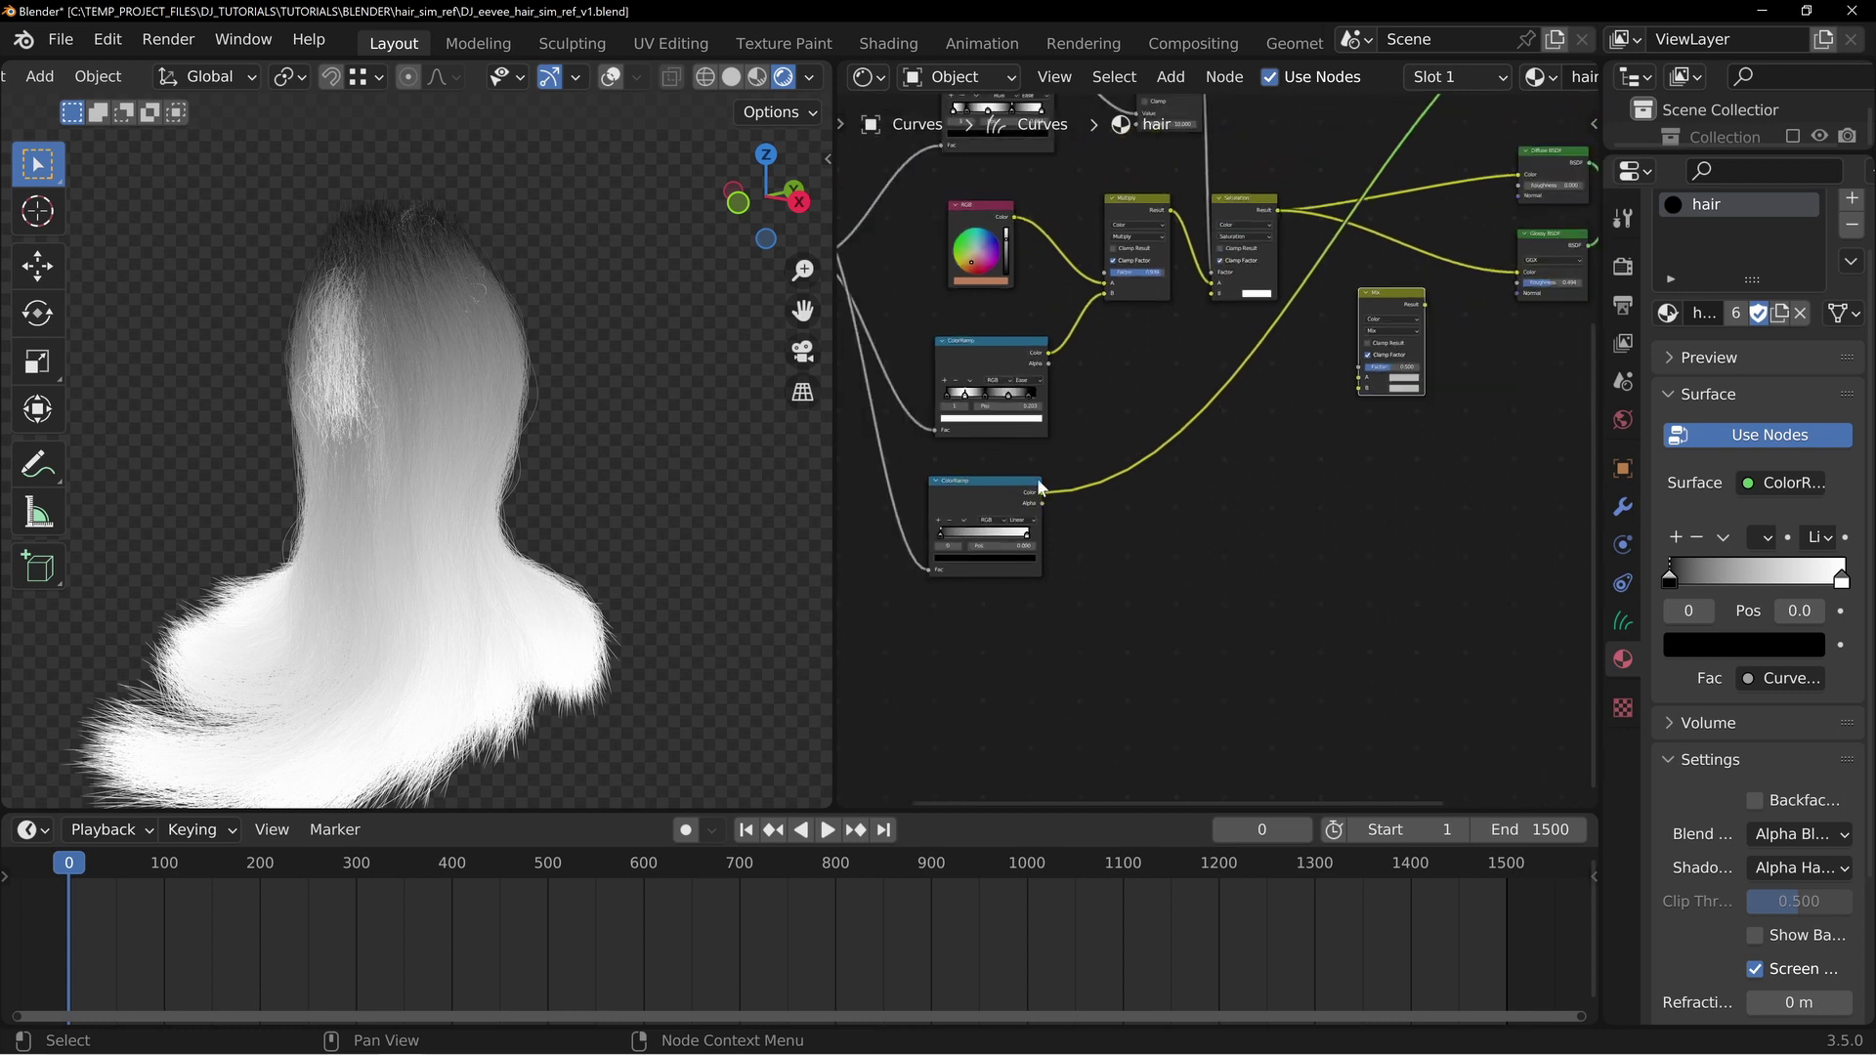
left_click_drag(969, 491, 975, 494)
middle_click_drag(1112, 432, 1087, 462)
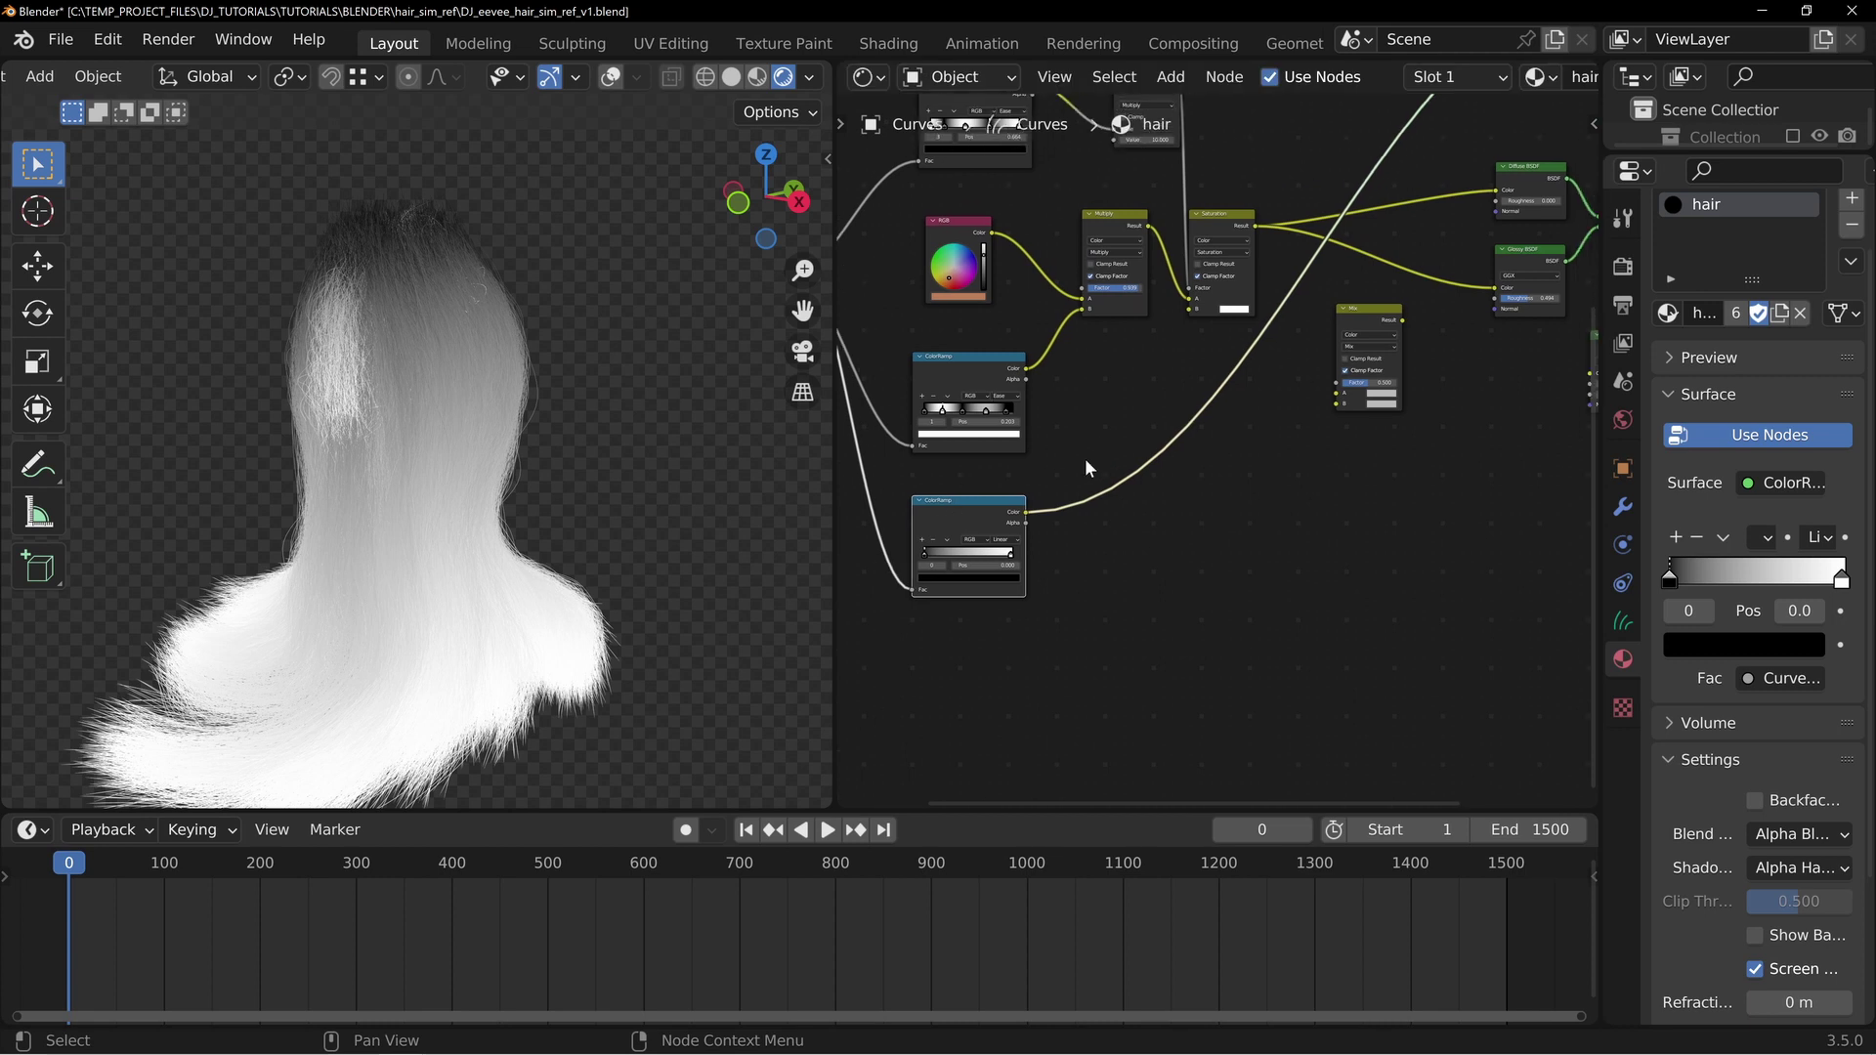
left_click_drag(983, 504, 989, 492)
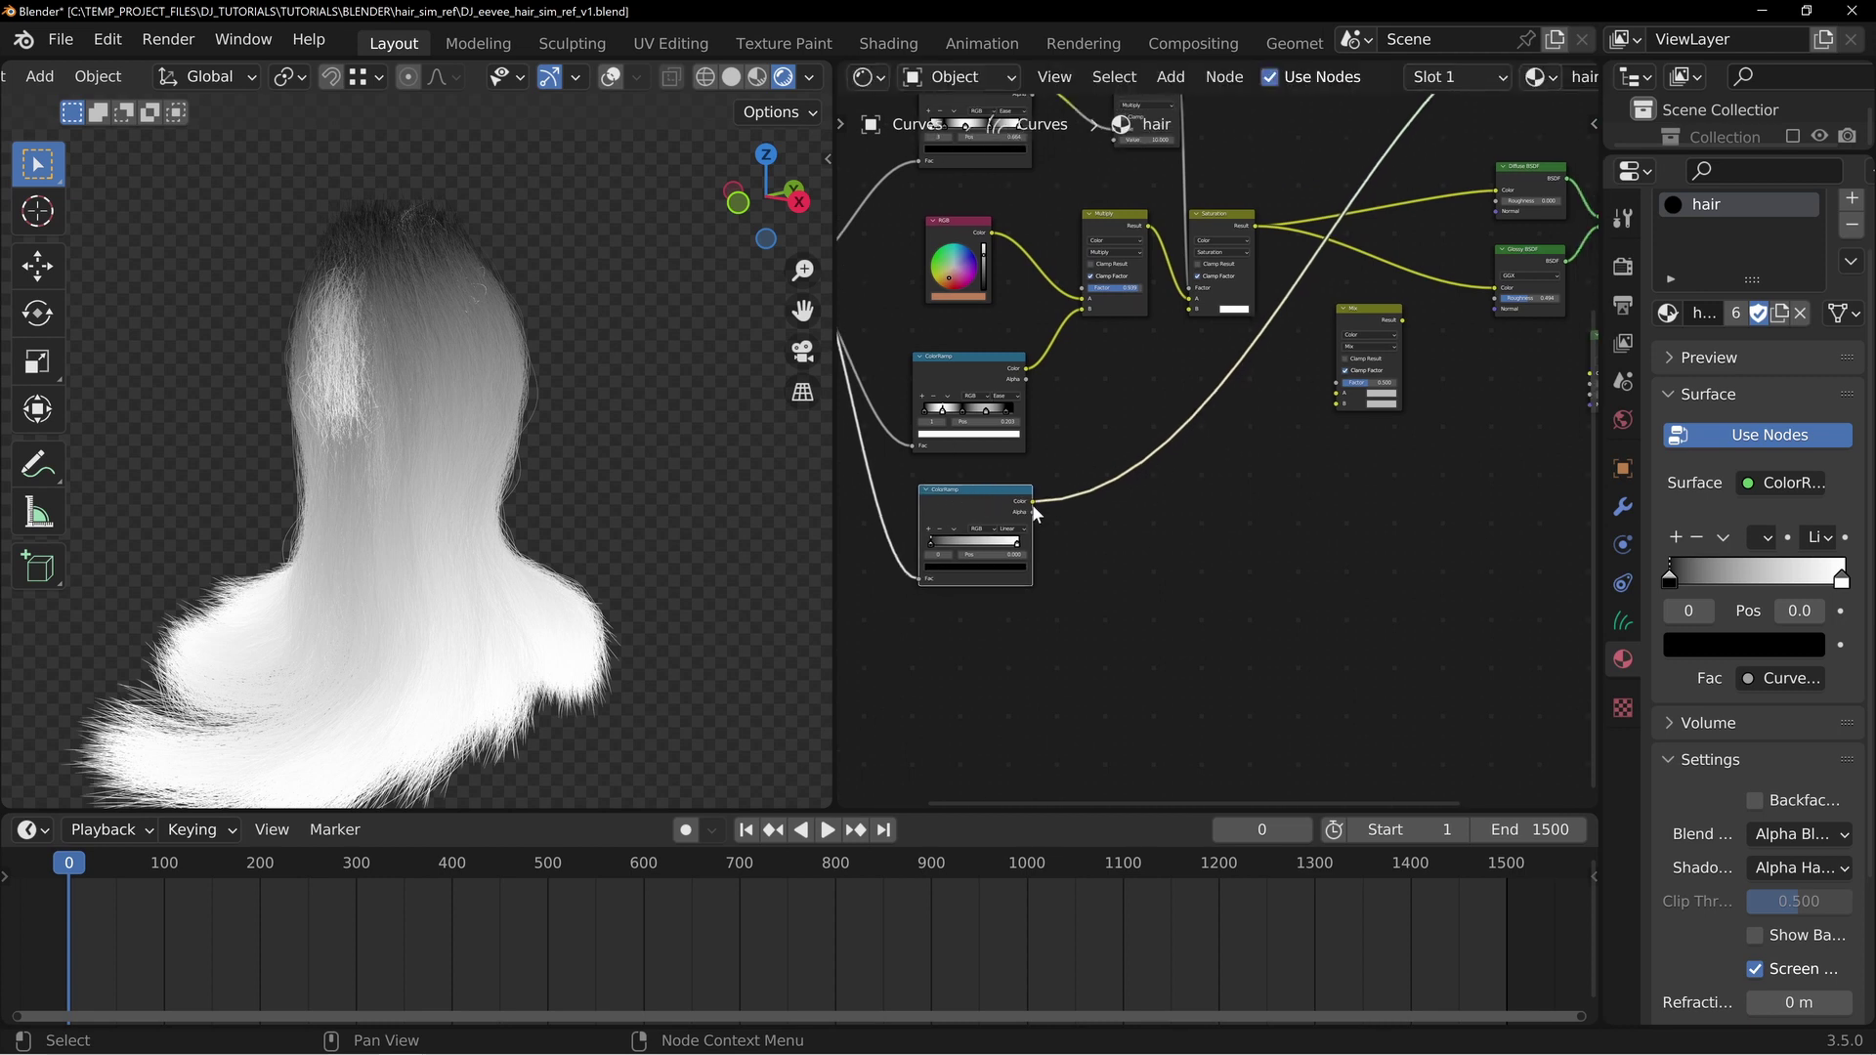
left_click_drag(1033, 502, 1337, 403)
middle_click_drag(1387, 422, 1298, 422)
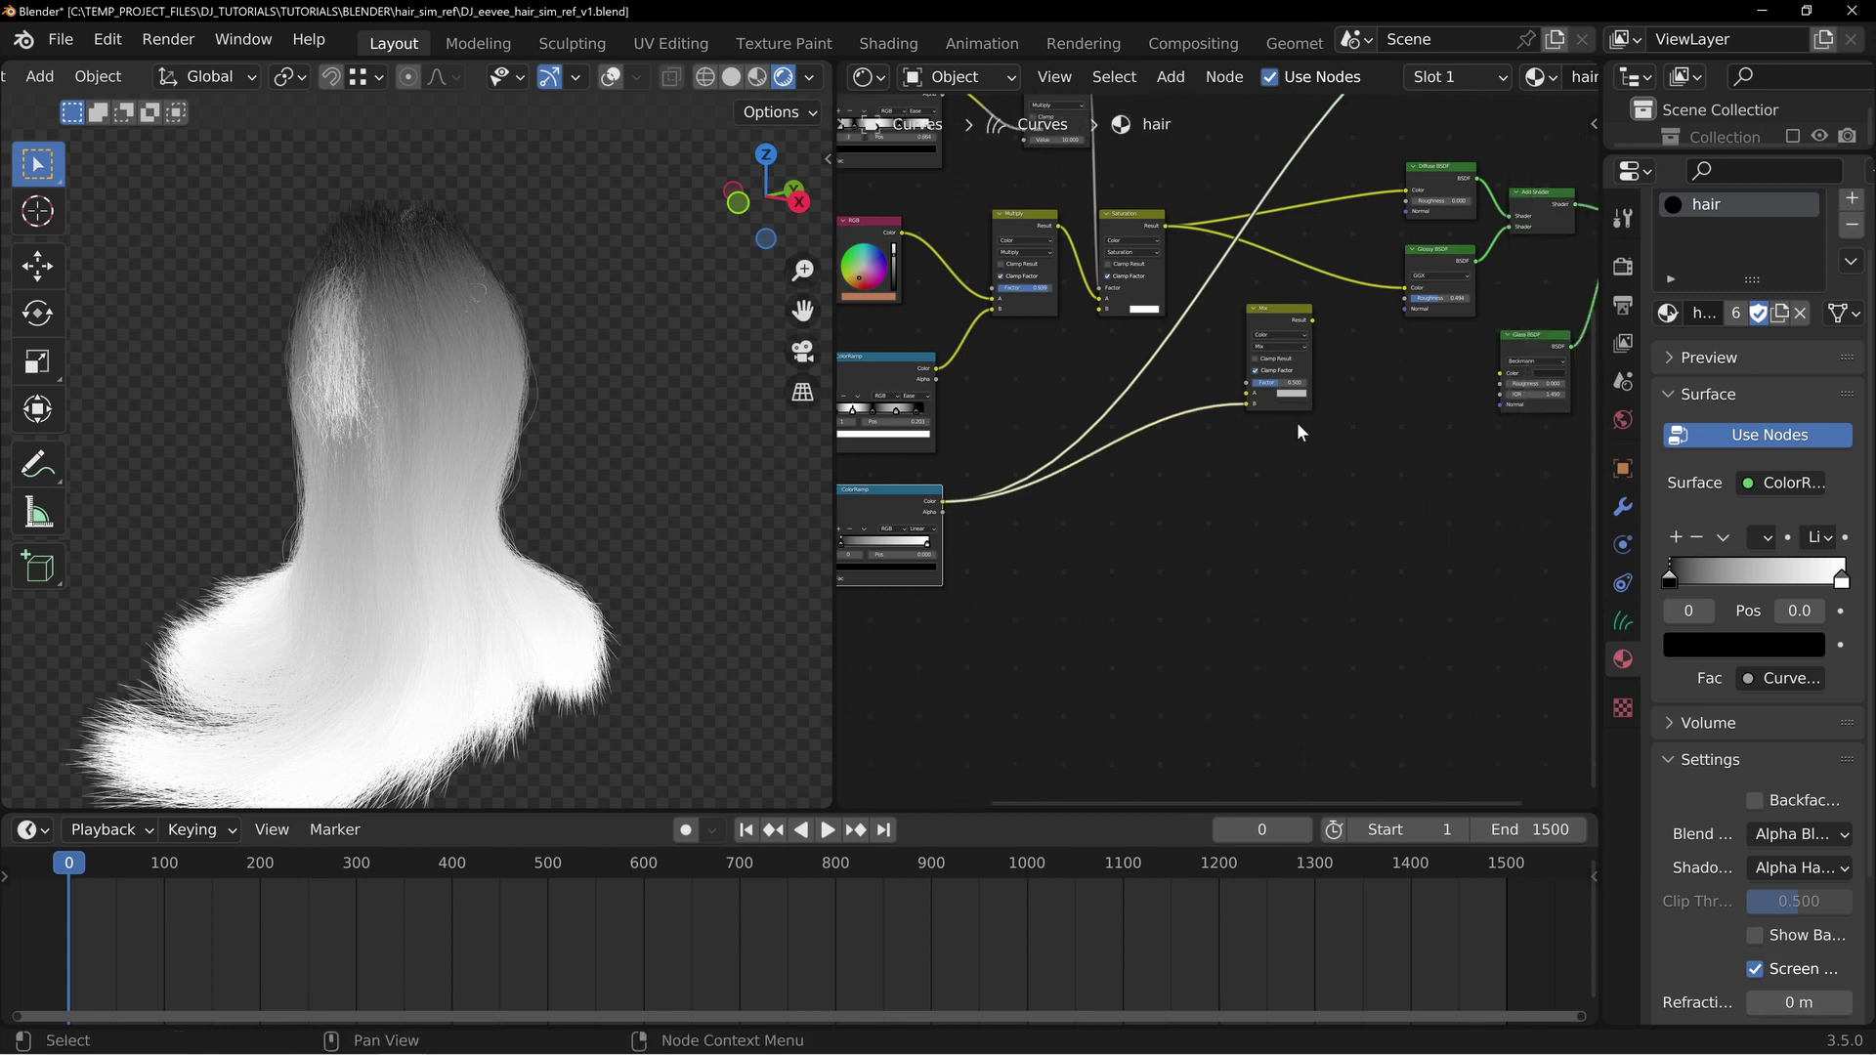
left_click_drag(1245, 326, 1239, 332)
left_click_drag(1167, 227, 1236, 401)
Set the new Mix node to Multiply with a Factor of 1.000 and preview it on the hair
scroll(1236, 403, "up", 4)
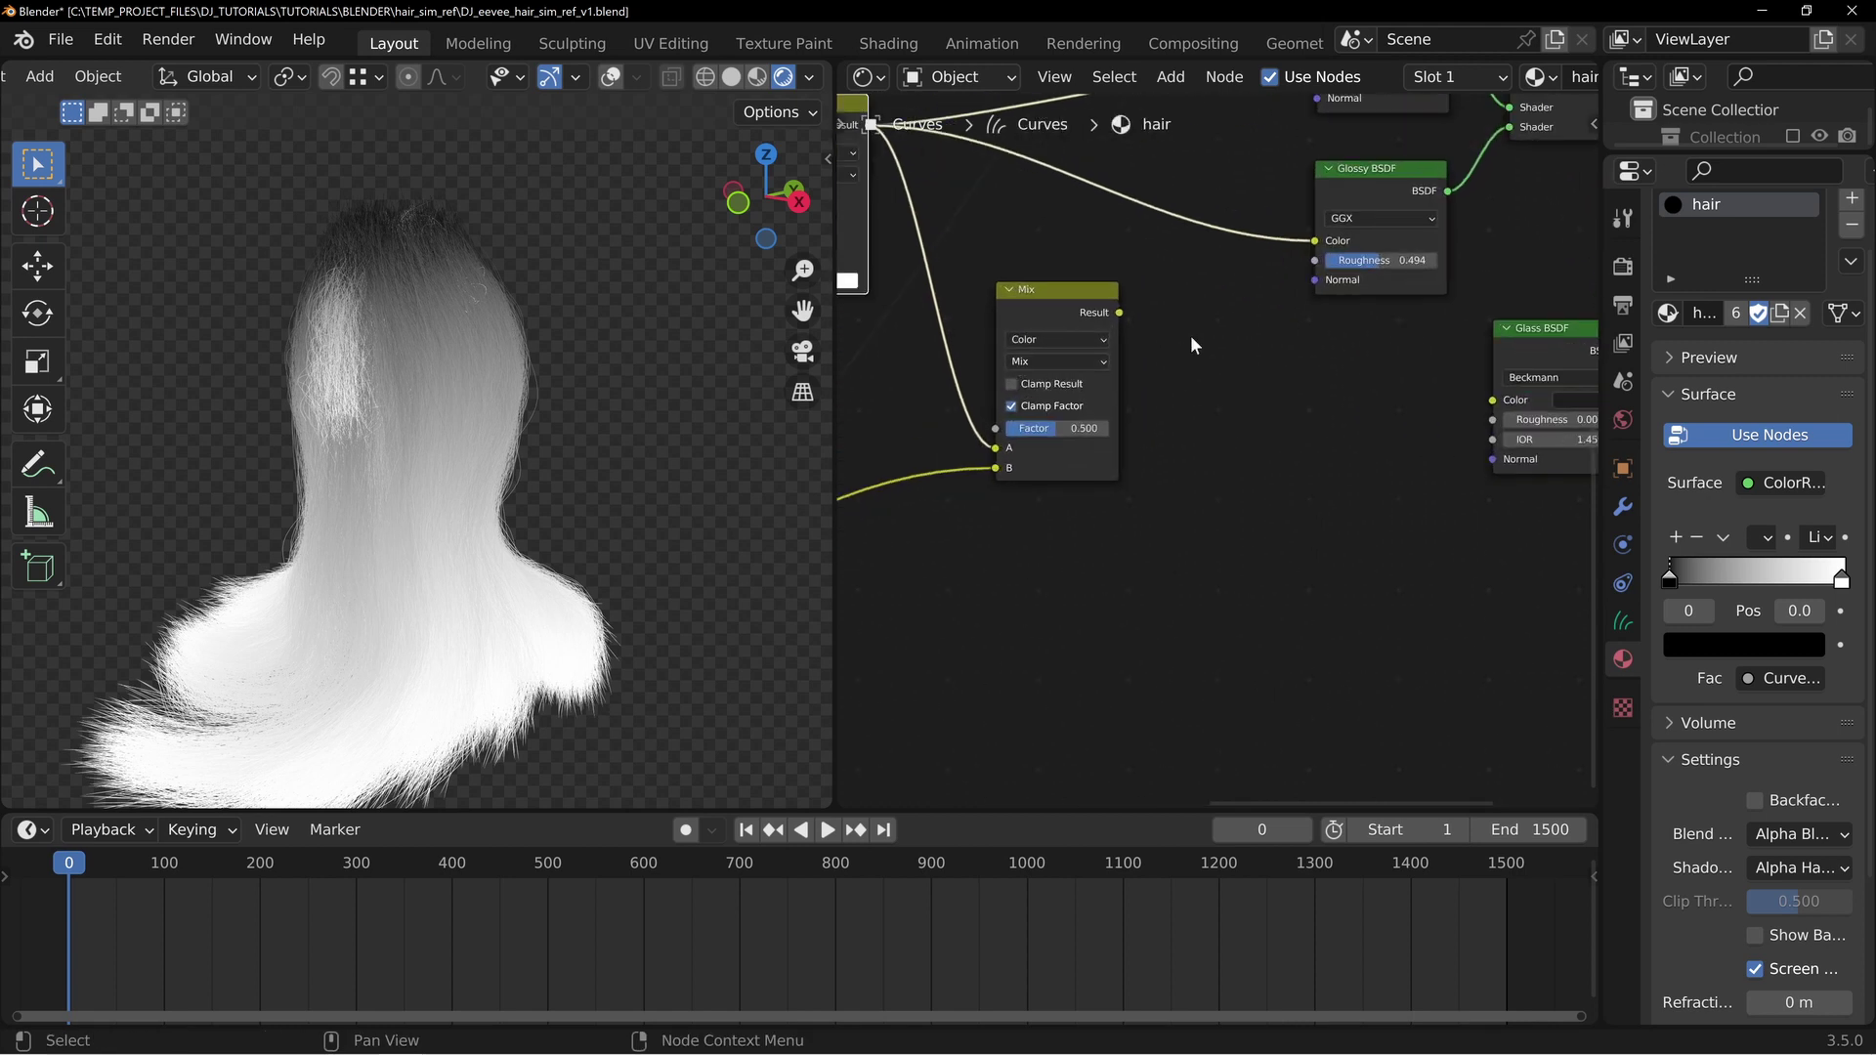
key("KP_Decimal")
left_click(1188, 440)
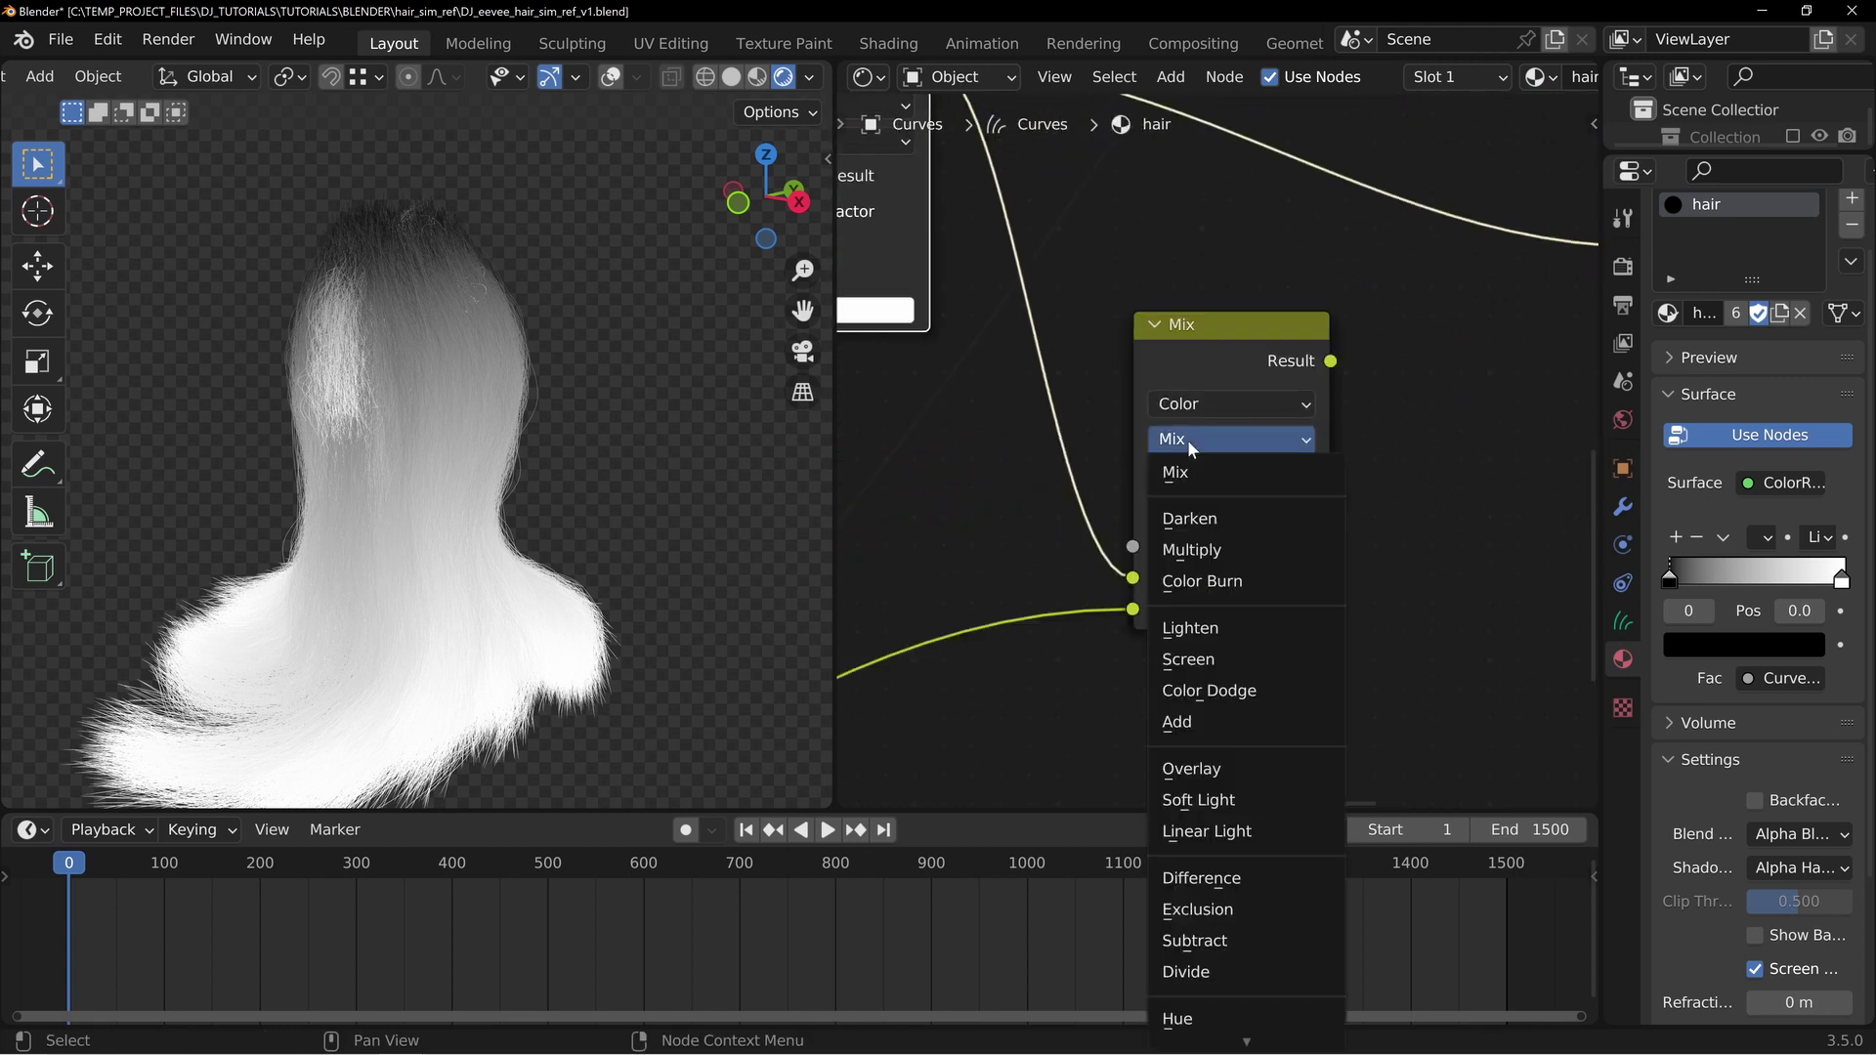
left_click(1227, 551)
key("g")
left_click_drag(1172, 303, 1093, 227)
mouse_move(1133, 440)
left_mouse_down()
mouse_move(1047, 440)
mouse_move(1236, 447)
left_mouse_up()
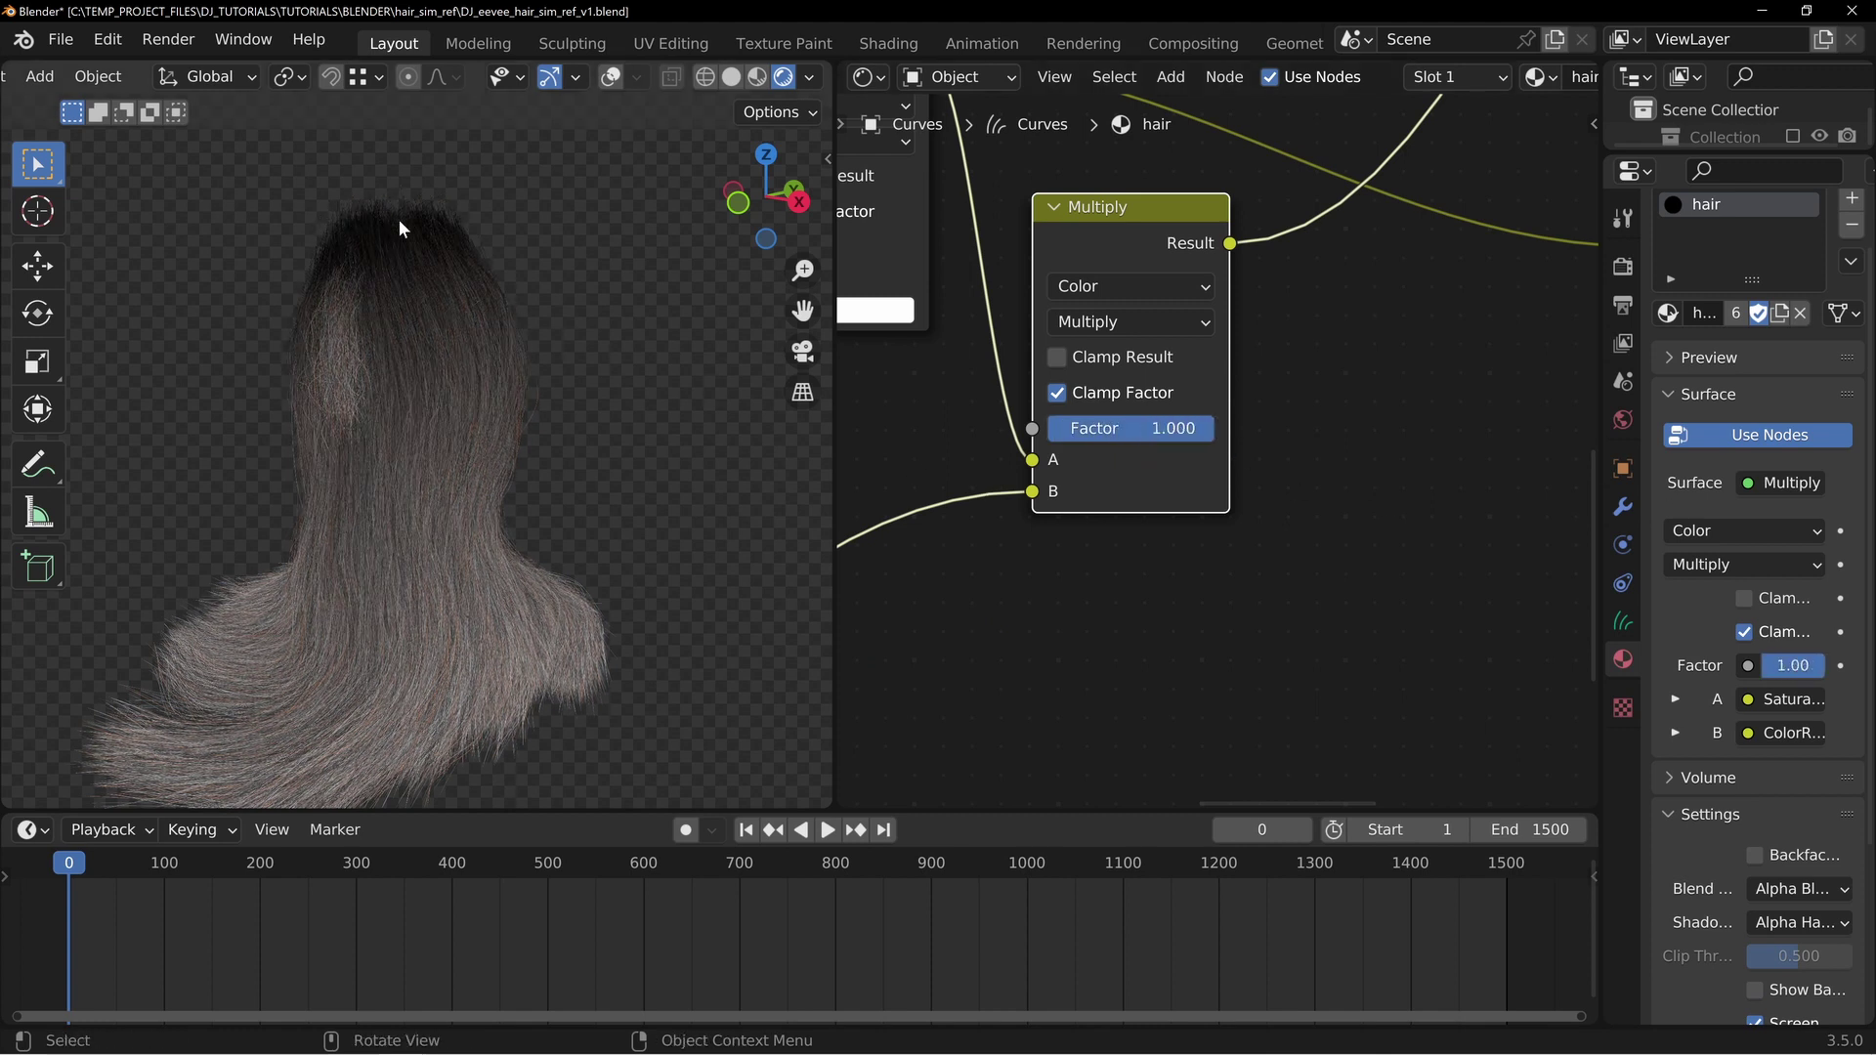
Change the black root stop of the lowest ColorRamp to a reddish orange
middle_click_drag(986, 512, 1236, 367)
scroll(1325, 368, "down", 5)
left_click_drag(1013, 422, 1001, 415)
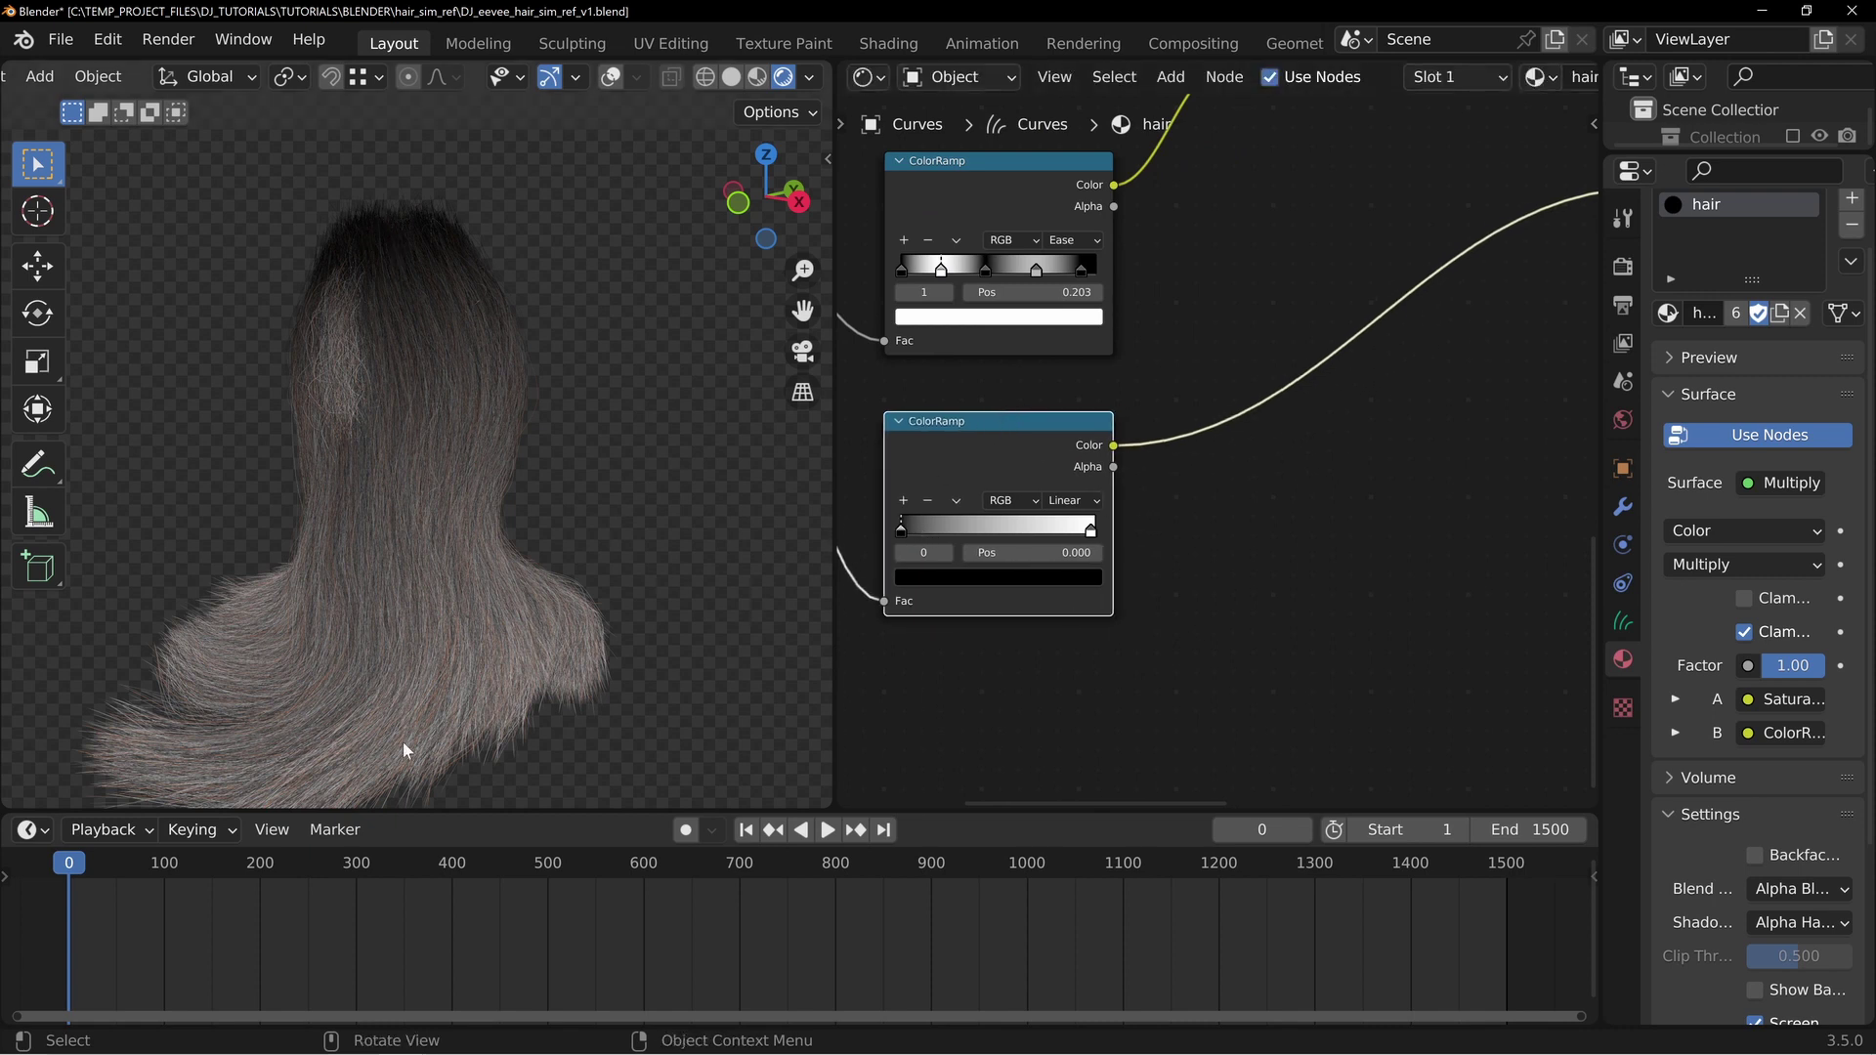
left_click(958, 577)
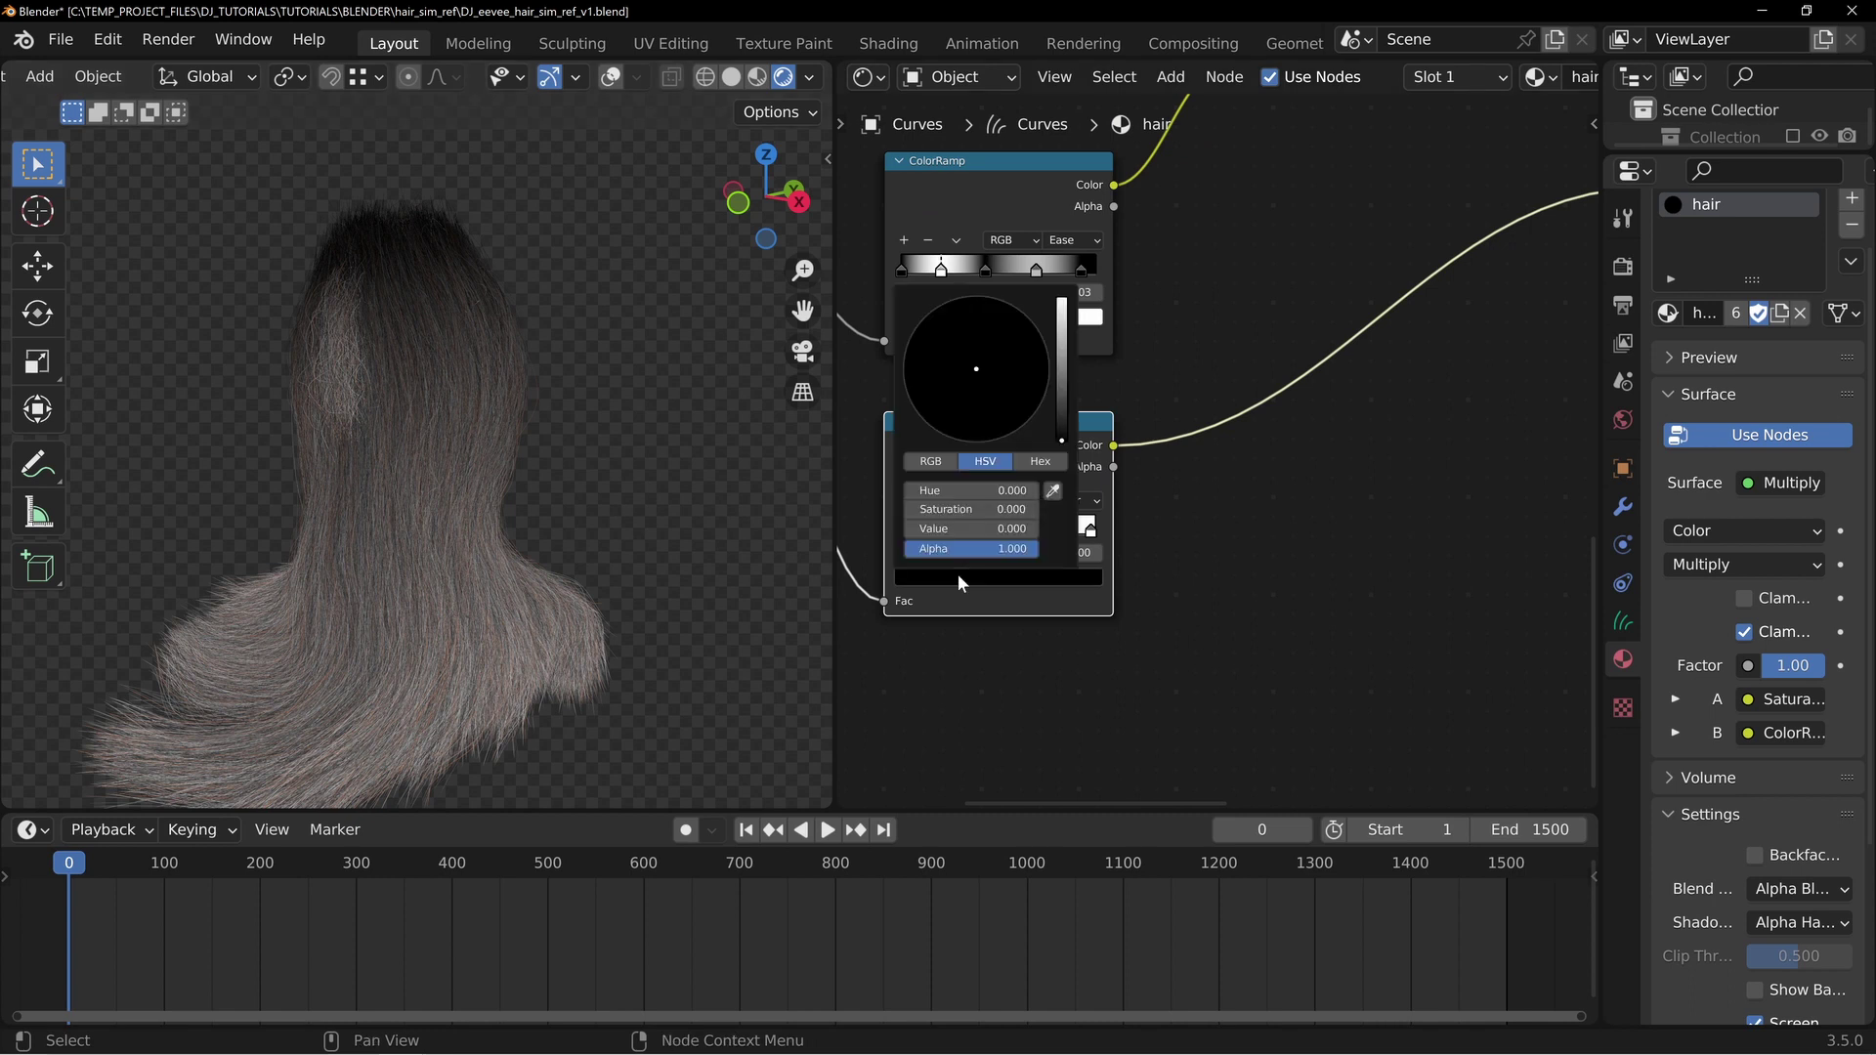
left_click(1064, 345)
left_click(971, 424)
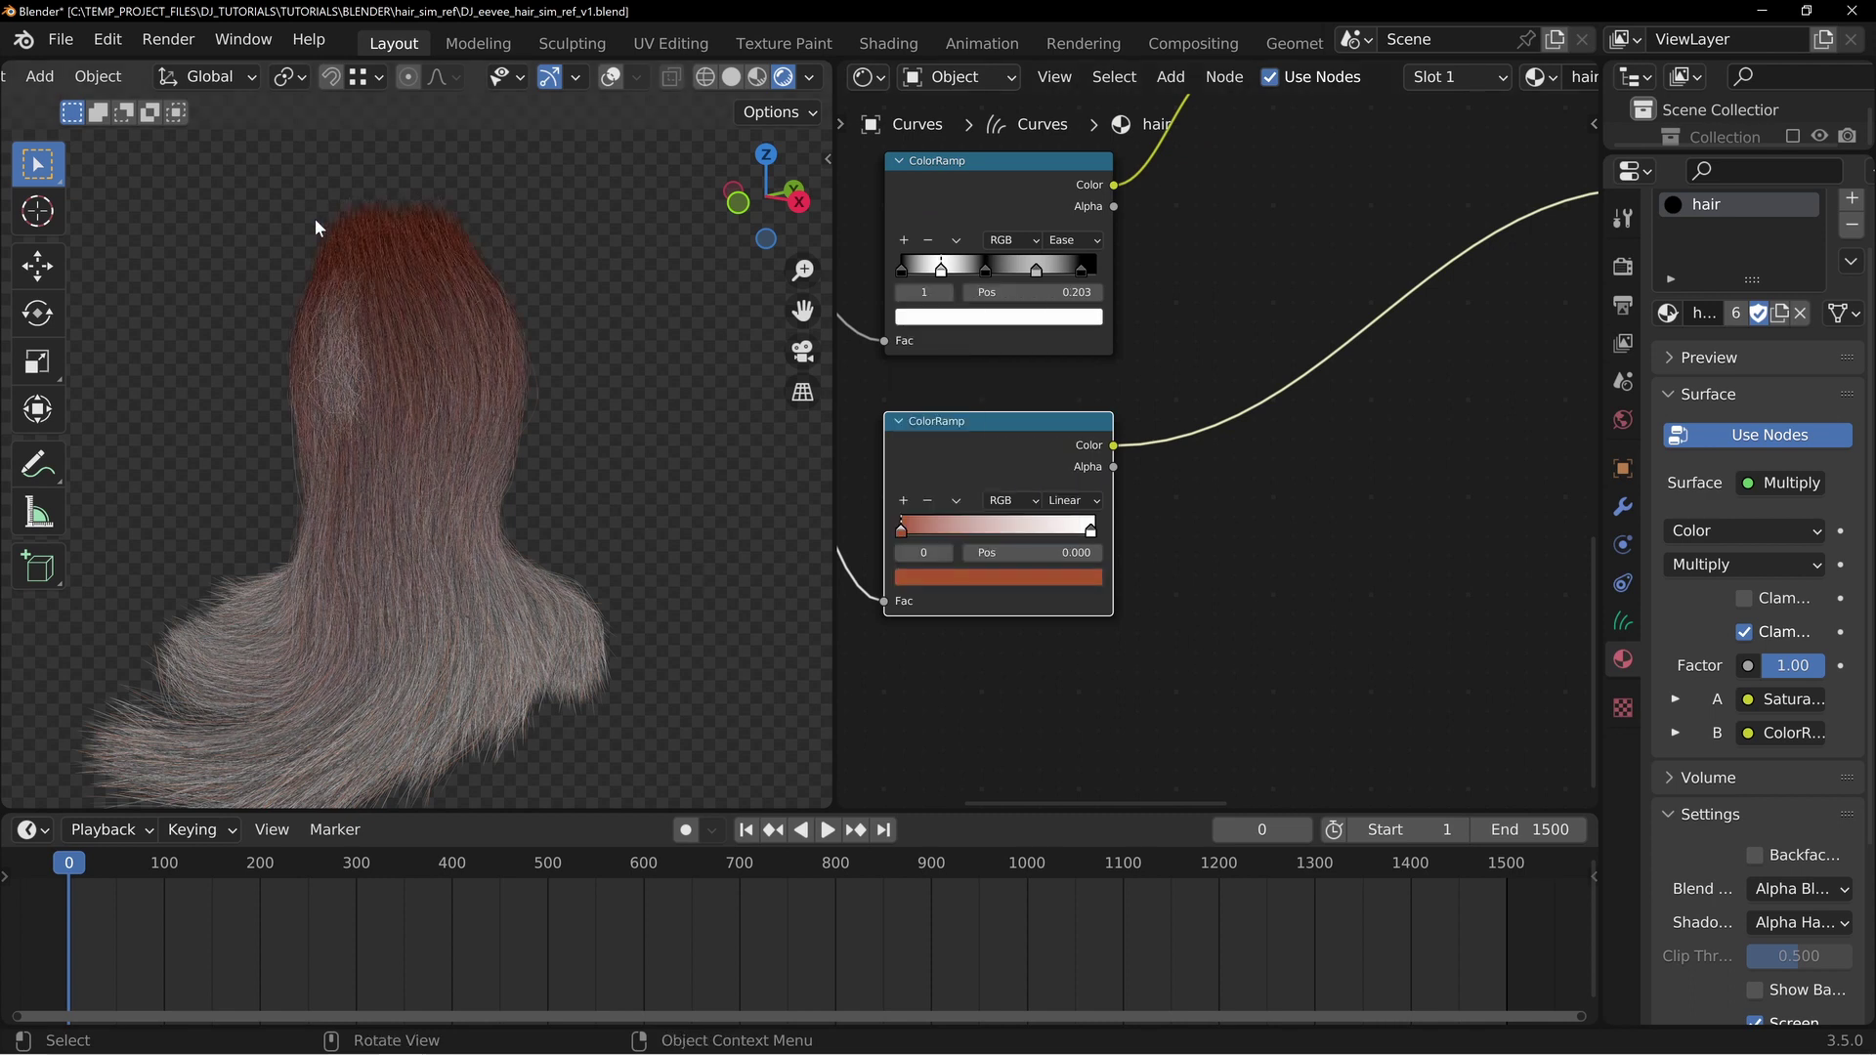
Feed the new Multiply node's Result into the Color inputs of the Diffuse and Glossy BSDFs
middle_click_drag(1247, 353, 674, 691)
mouse_move(1136, 325)
left_mouse_down()
mouse_move(1147, 297)
mouse_move(1130, 291)
left_mouse_up()
middle_click_drag(1212, 354, 966, 441)
left_click_drag(965, 439, 1253, 277)
left_click_drag(966, 442, 1250, 473)
scroll(1143, 503, "down", 5)
middle_click_drag(1083, 438, 1071, 434)
Preview the final Add Shader on the hair and inspect the root-to-tip color from different distances and angles
left_click(1214, 368, "ctrl+shift")
left_click_drag(1127, 166, 1381, 571)
middle_click_drag(995, 577, 1451, 391)
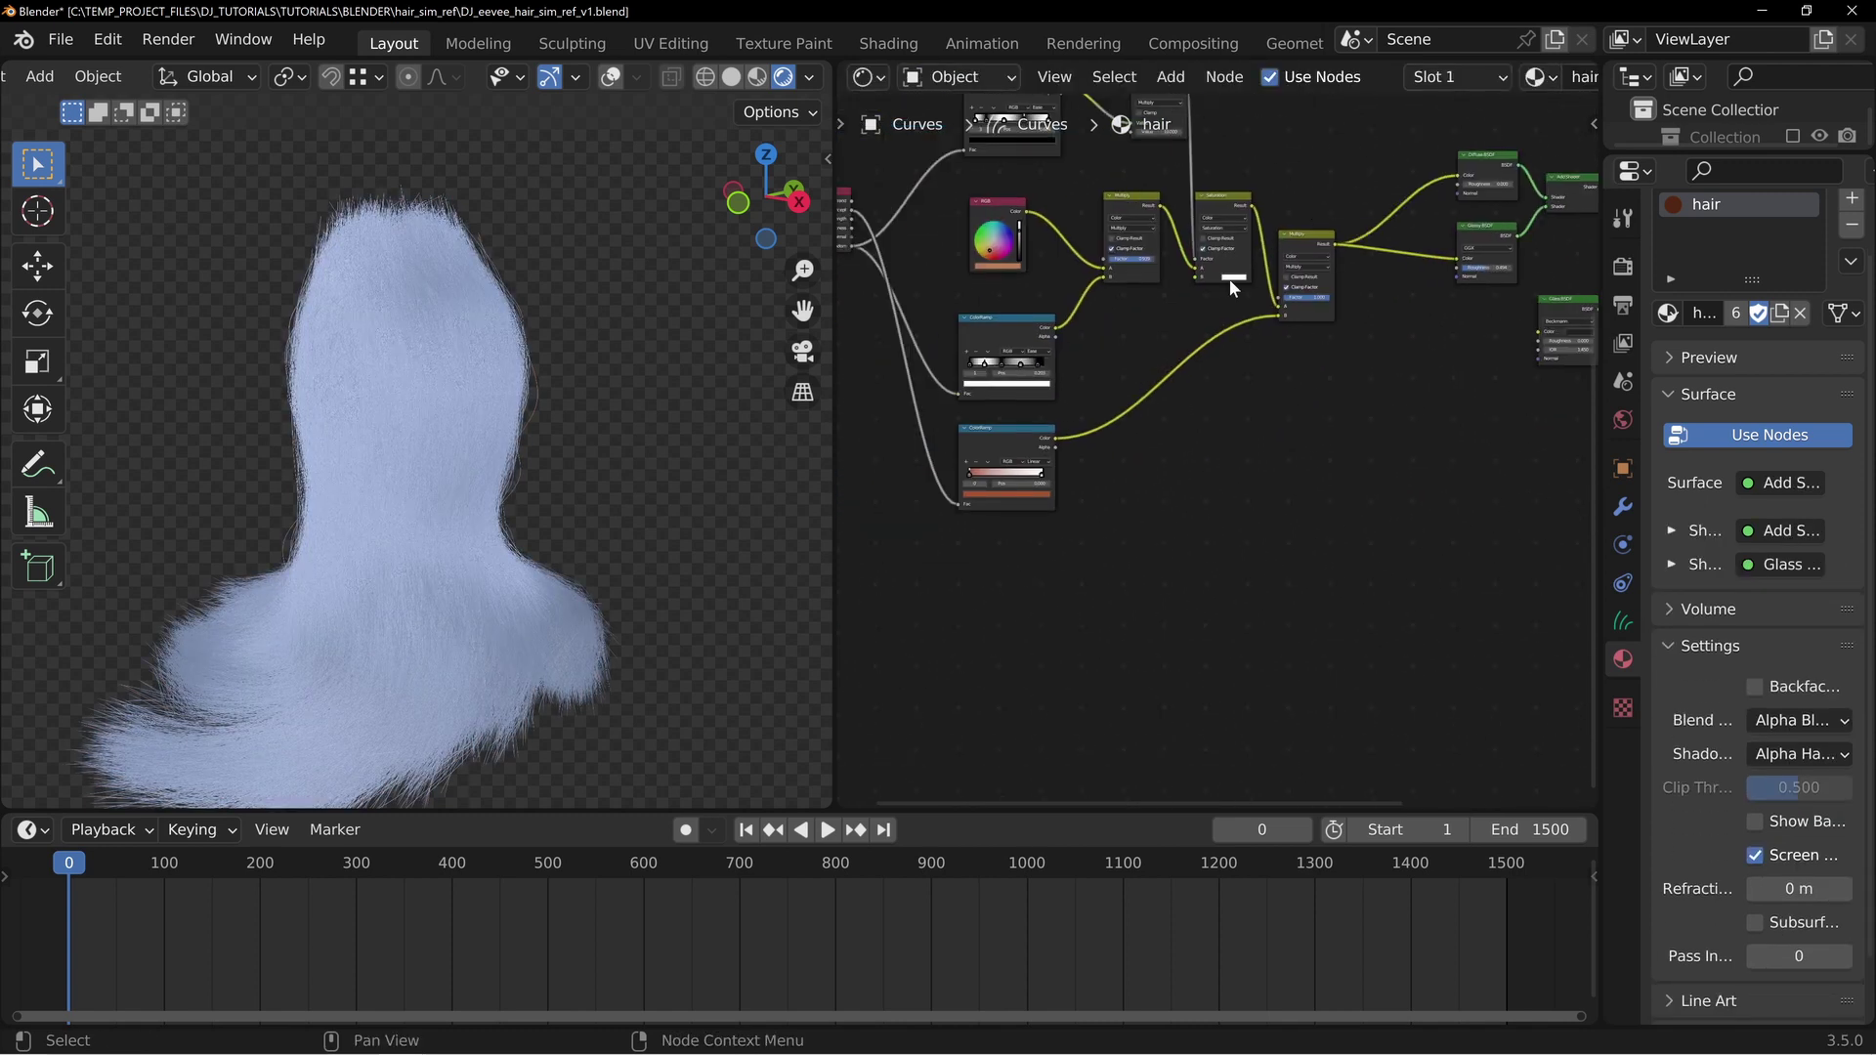
scroll(407, 238, "up", 2)
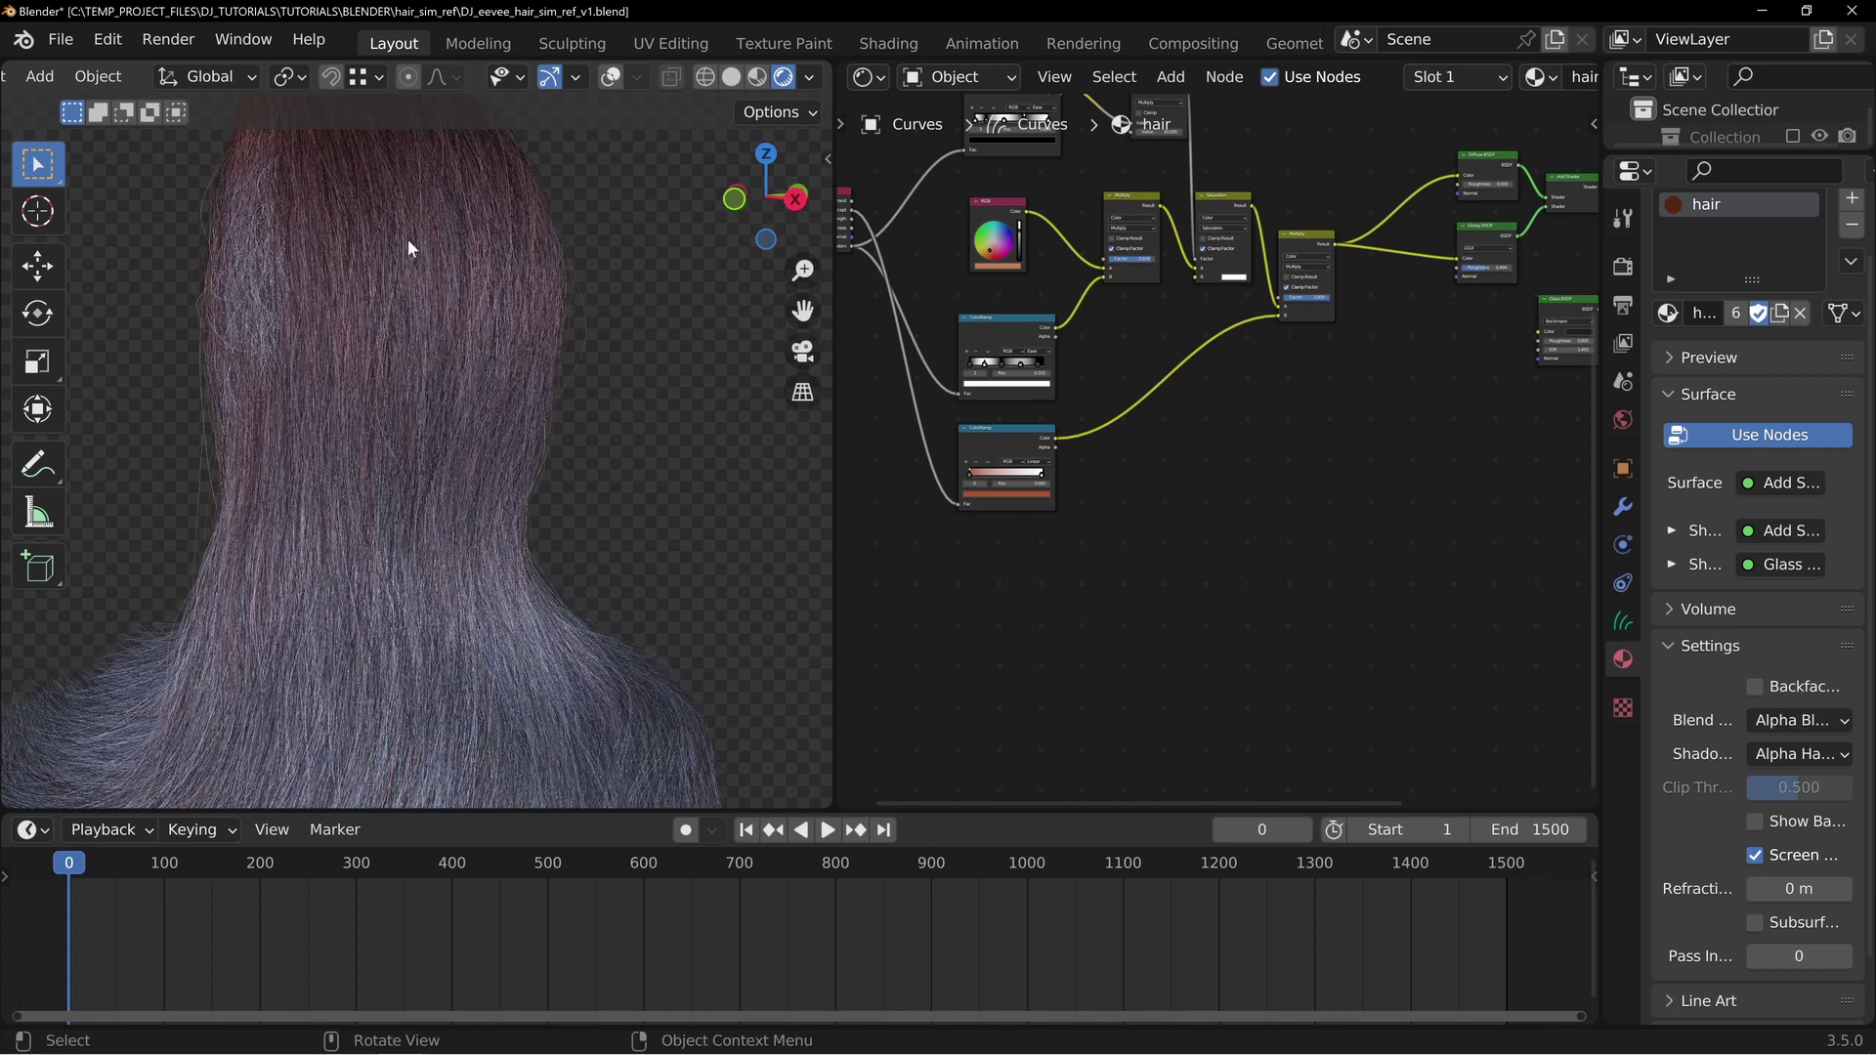
middle_click_drag(428, 330, 410, 305)
scroll(410, 304, "down", 2)
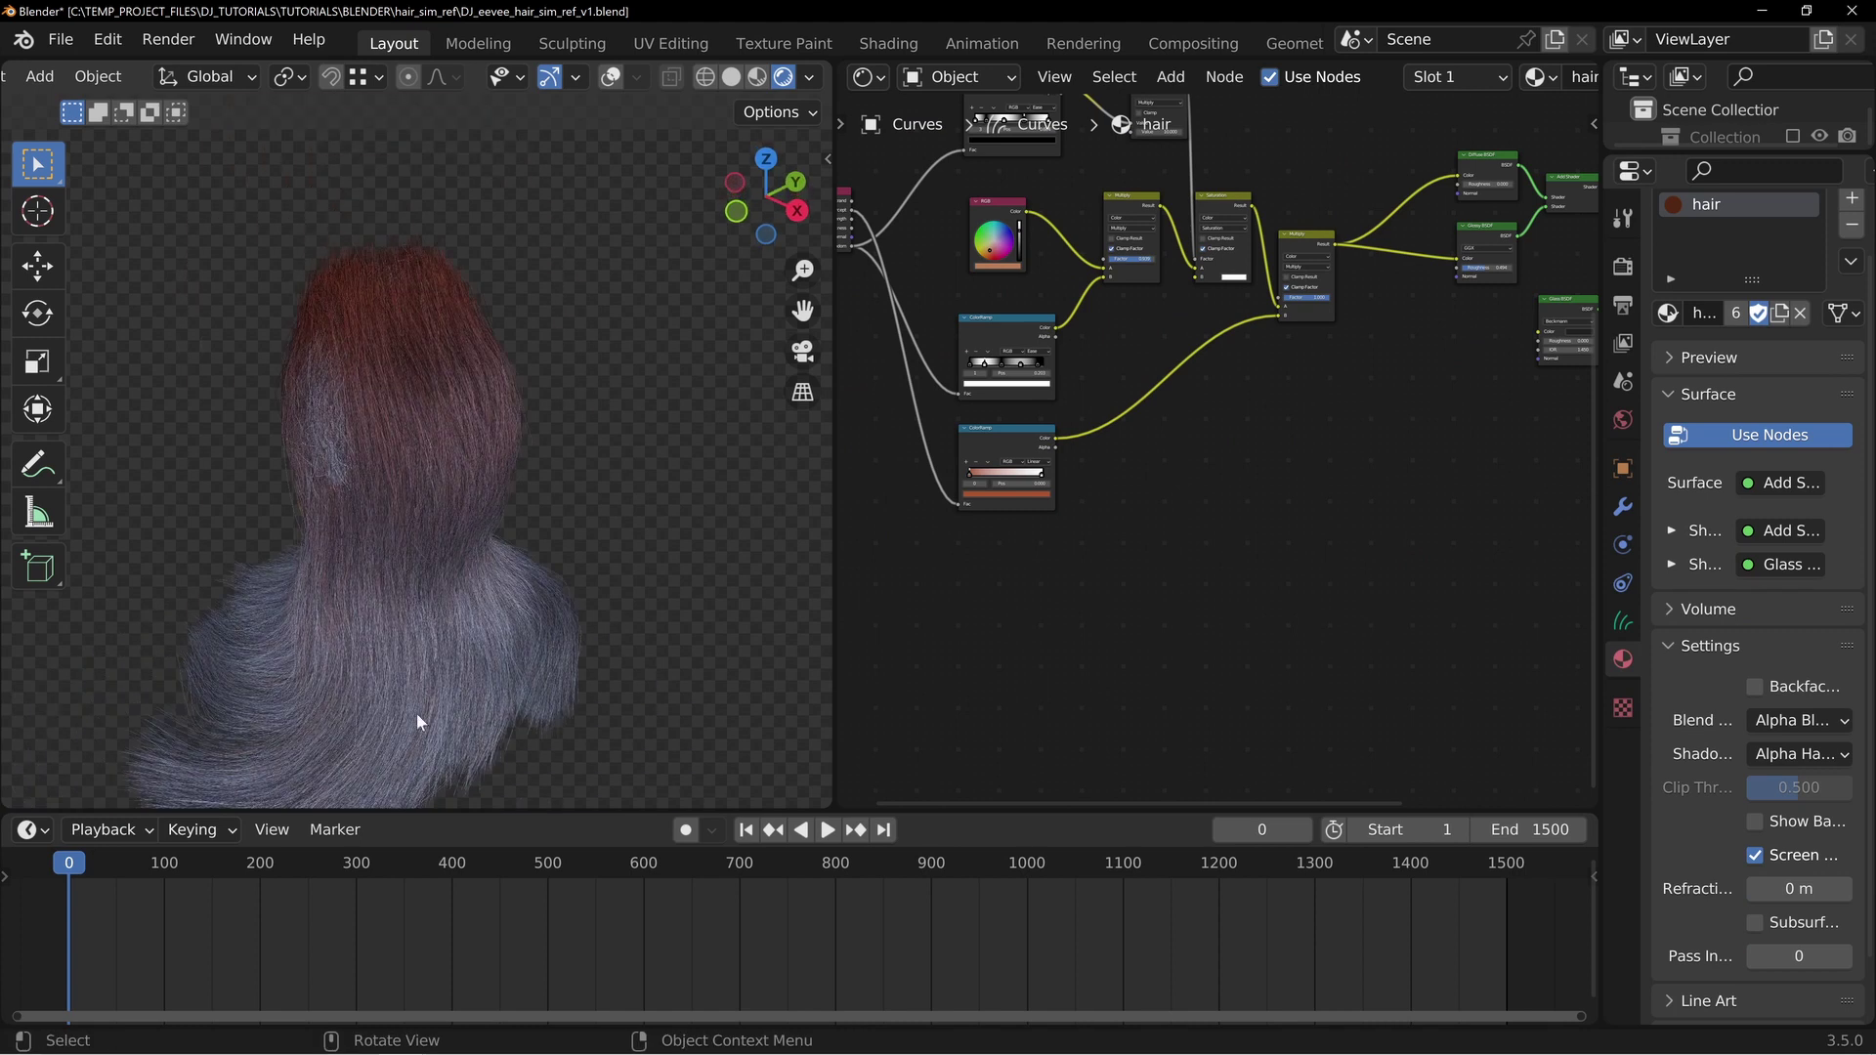
Rearrange the lowest ColorRamp's stops so the reddish orange sits at position 1.000 and white at 0.000
scroll(1153, 549, "up", 3)
mouse_move(913, 385)
left_mouse_down()
mouse_move(1024, 384)
mouse_move(907, 381)
left_mouse_up()
left_click_drag(1022, 385, 1104, 400)
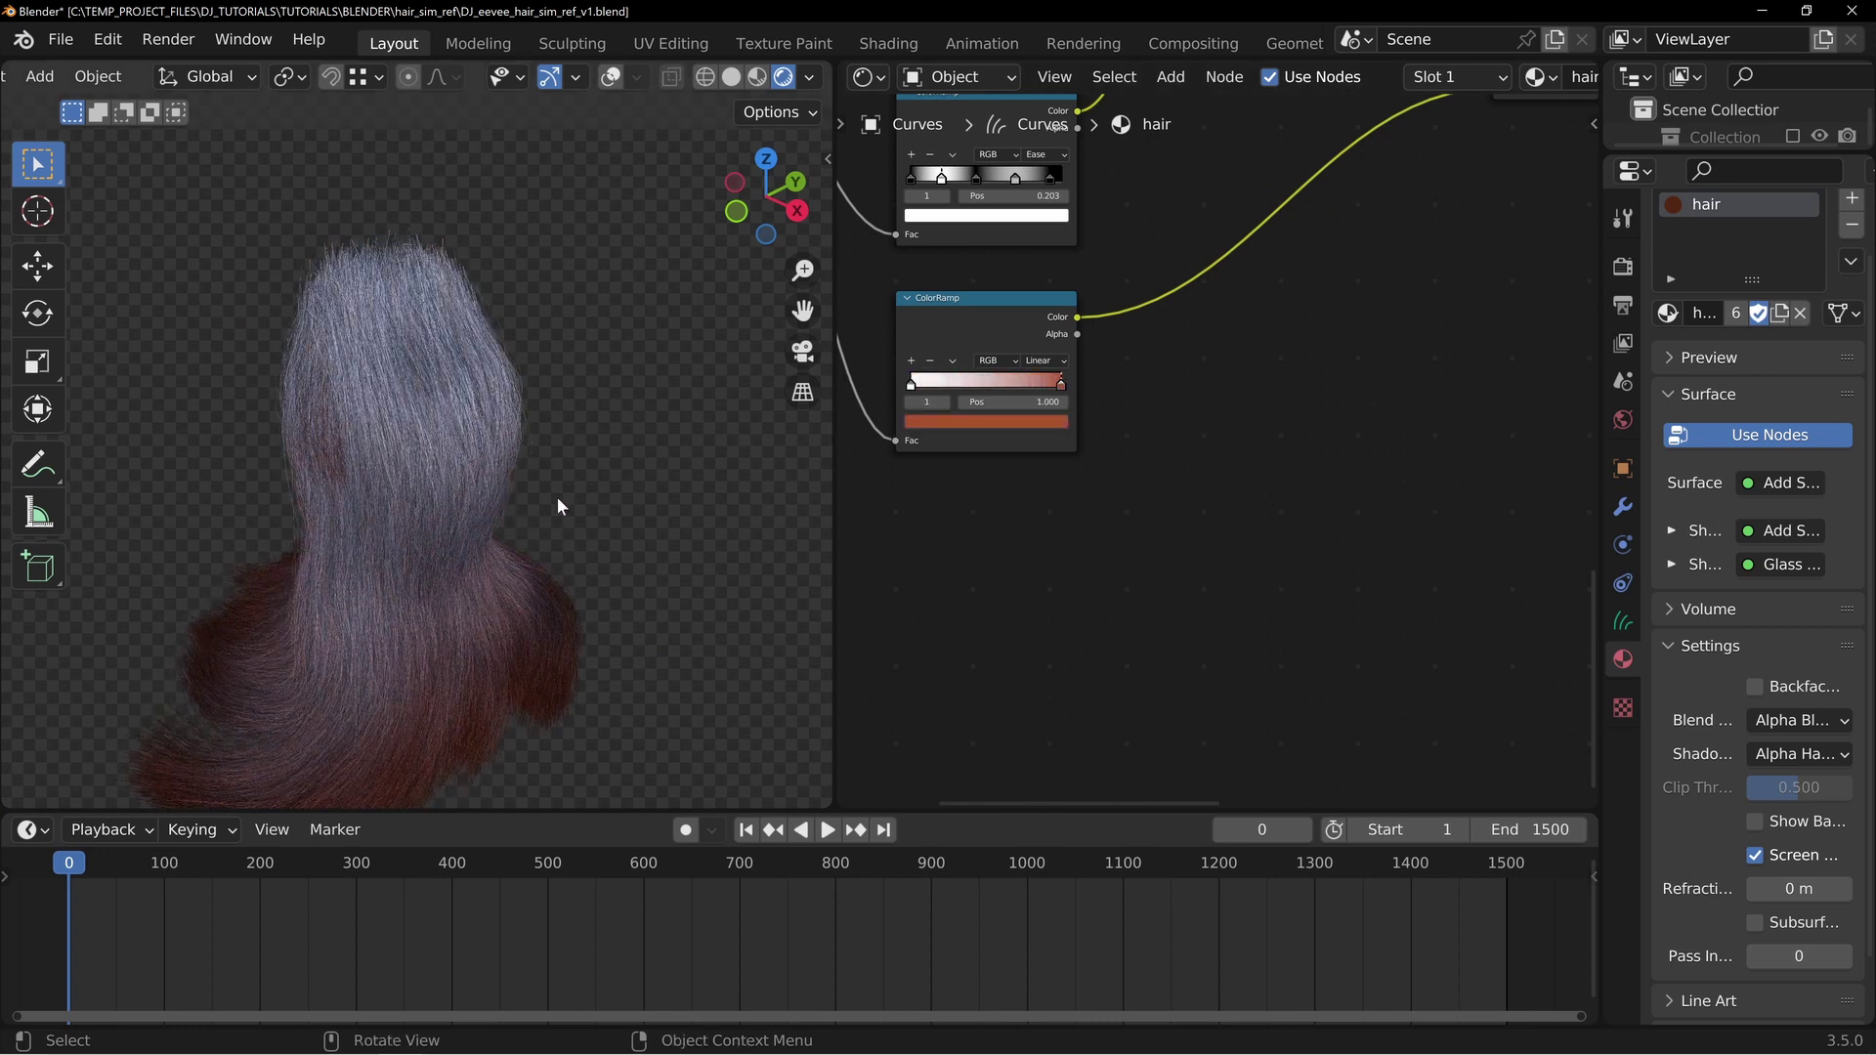
middle_click_drag(430, 699, 325, 455)
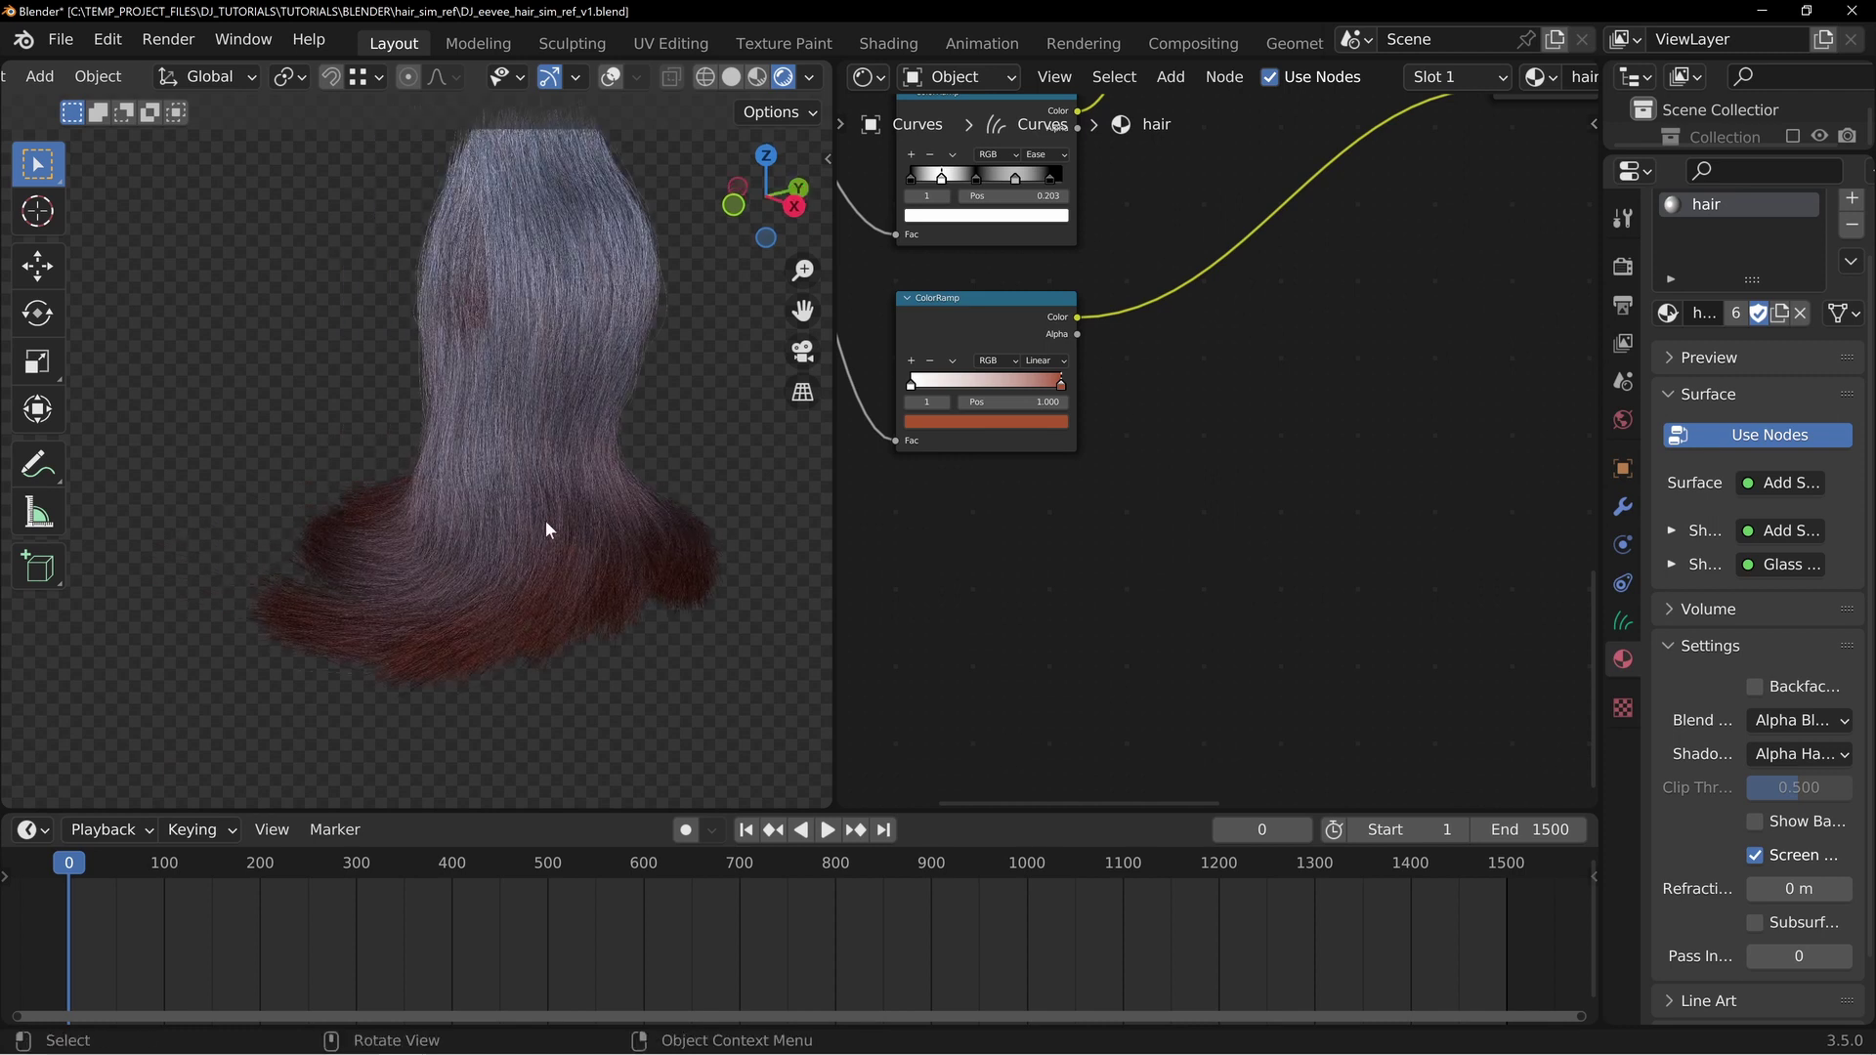
middle_click_drag(603, 401, 583, 451, "shift")
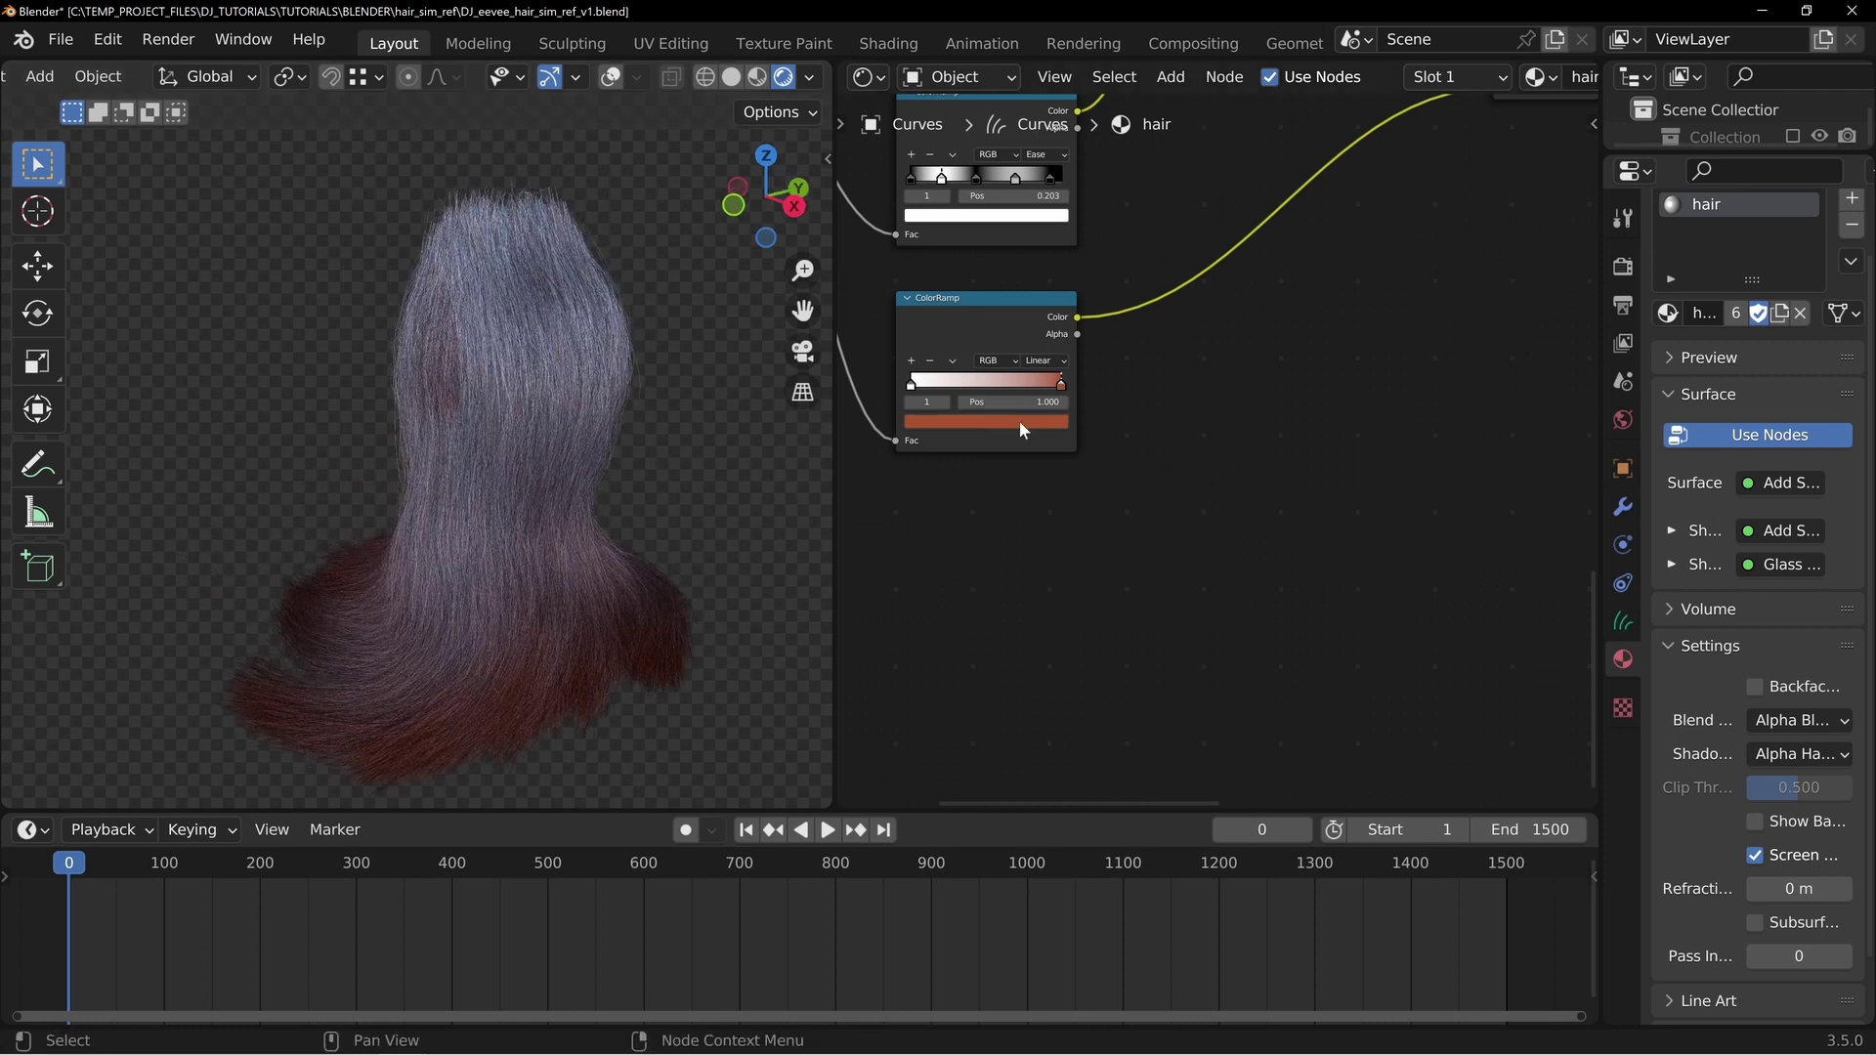
Change the lowest ColorRamp's white stop at position 0.000 to a light golden yellow
left_click(929, 386)
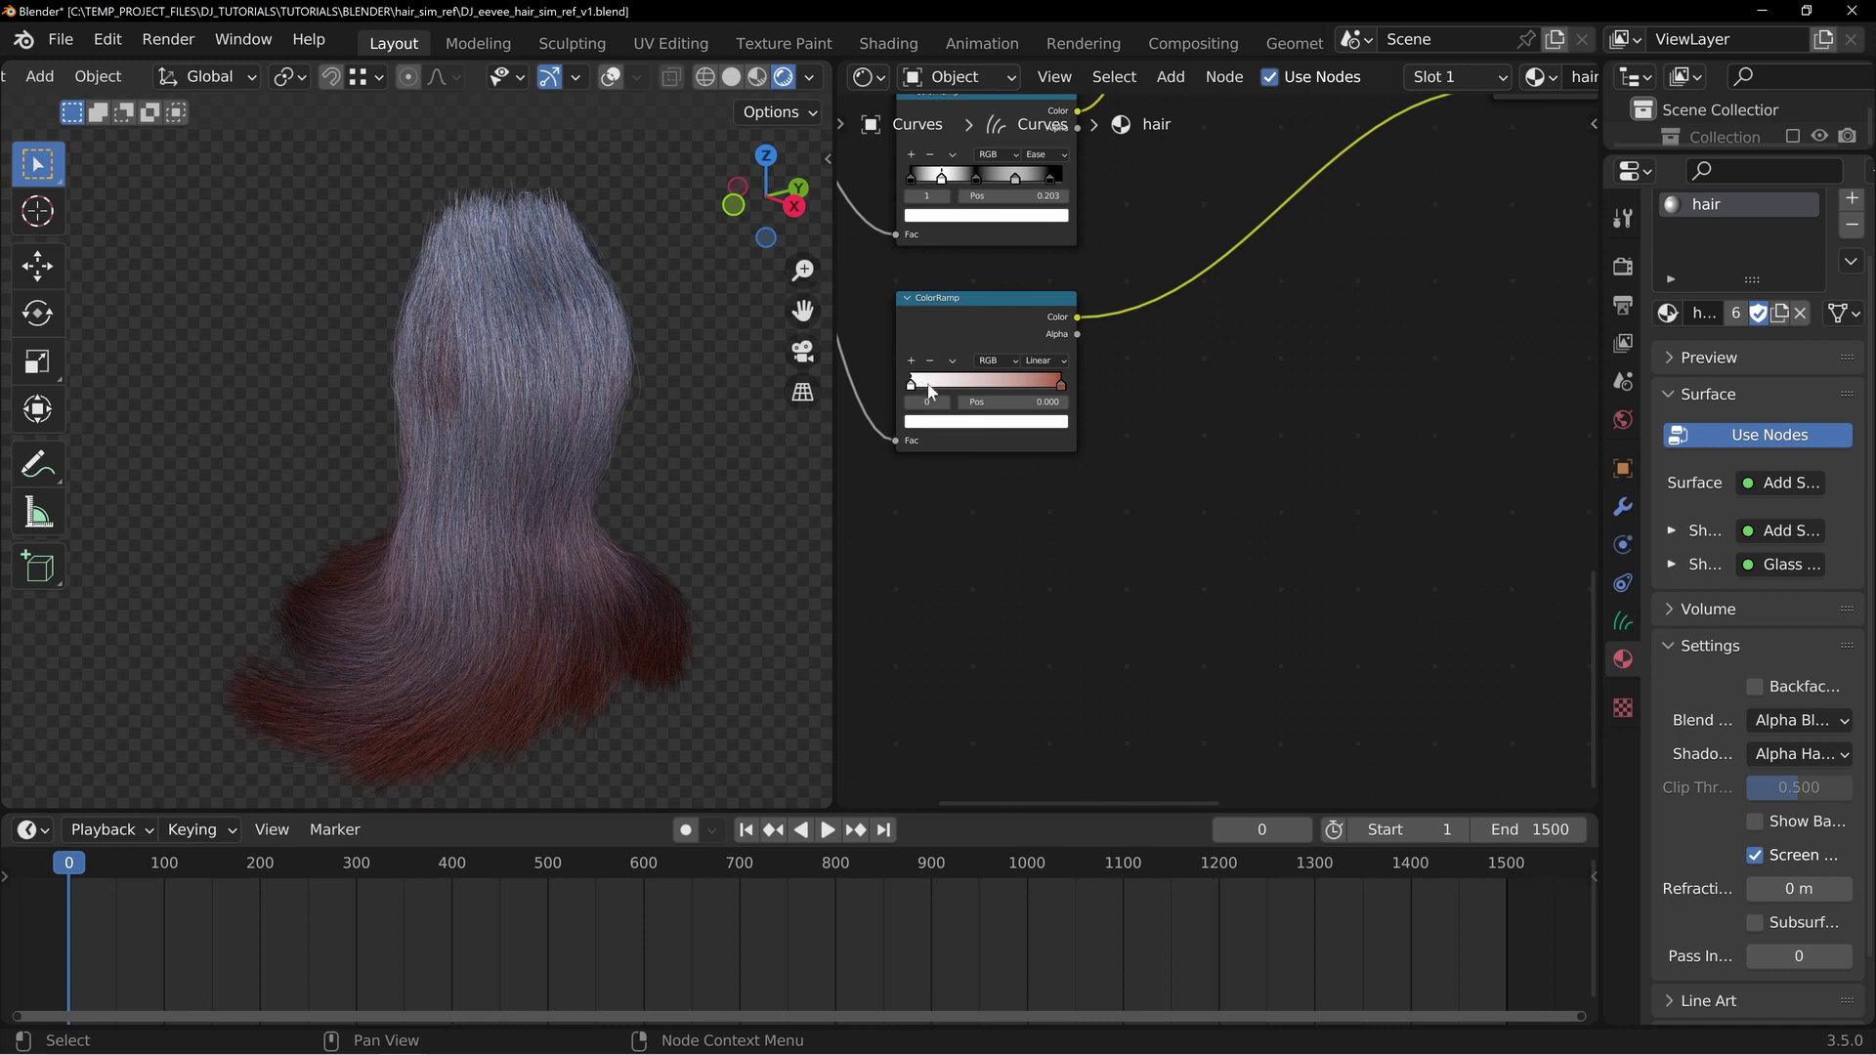
left_click(974, 423)
left_click_drag(954, 276, 964, 278)
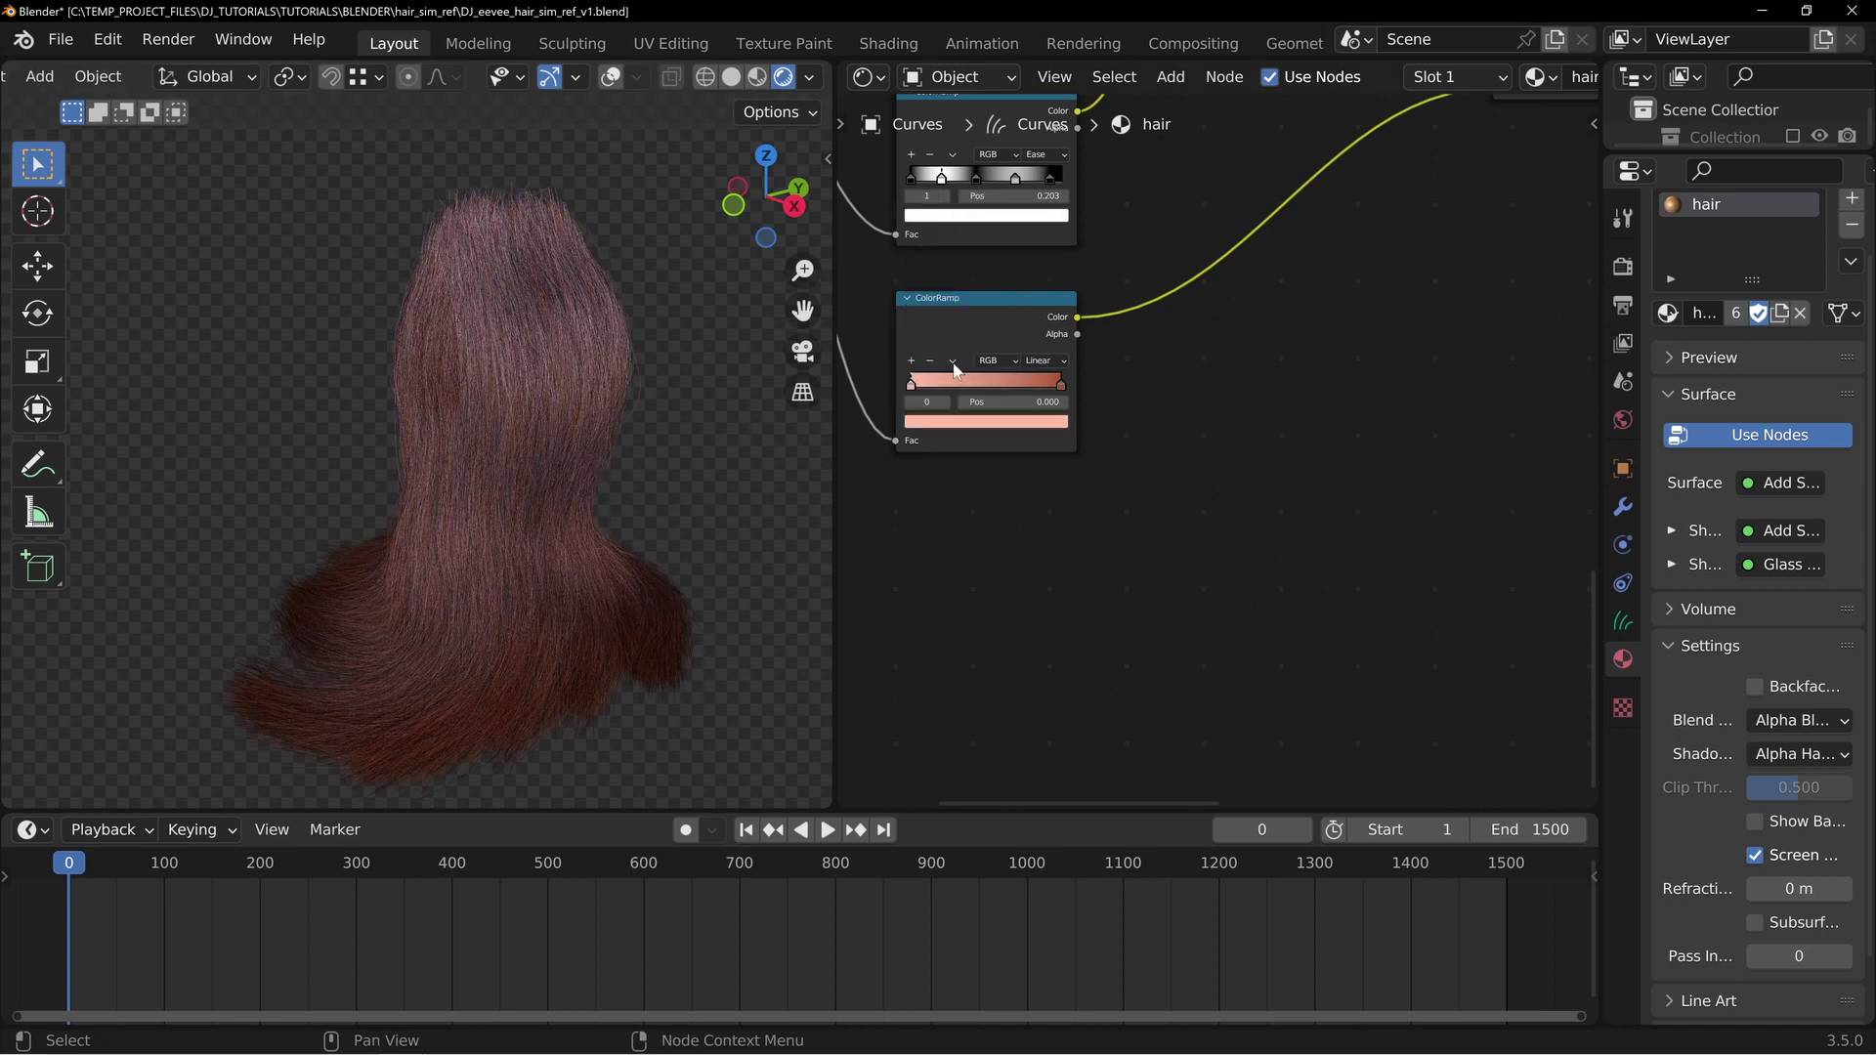
left_click(971, 301)
left_click(955, 423)
left_click_drag(960, 288, 952, 277)
middle_click_drag(525, 317, 635, 432)
scroll(586, 391, "down", 5)
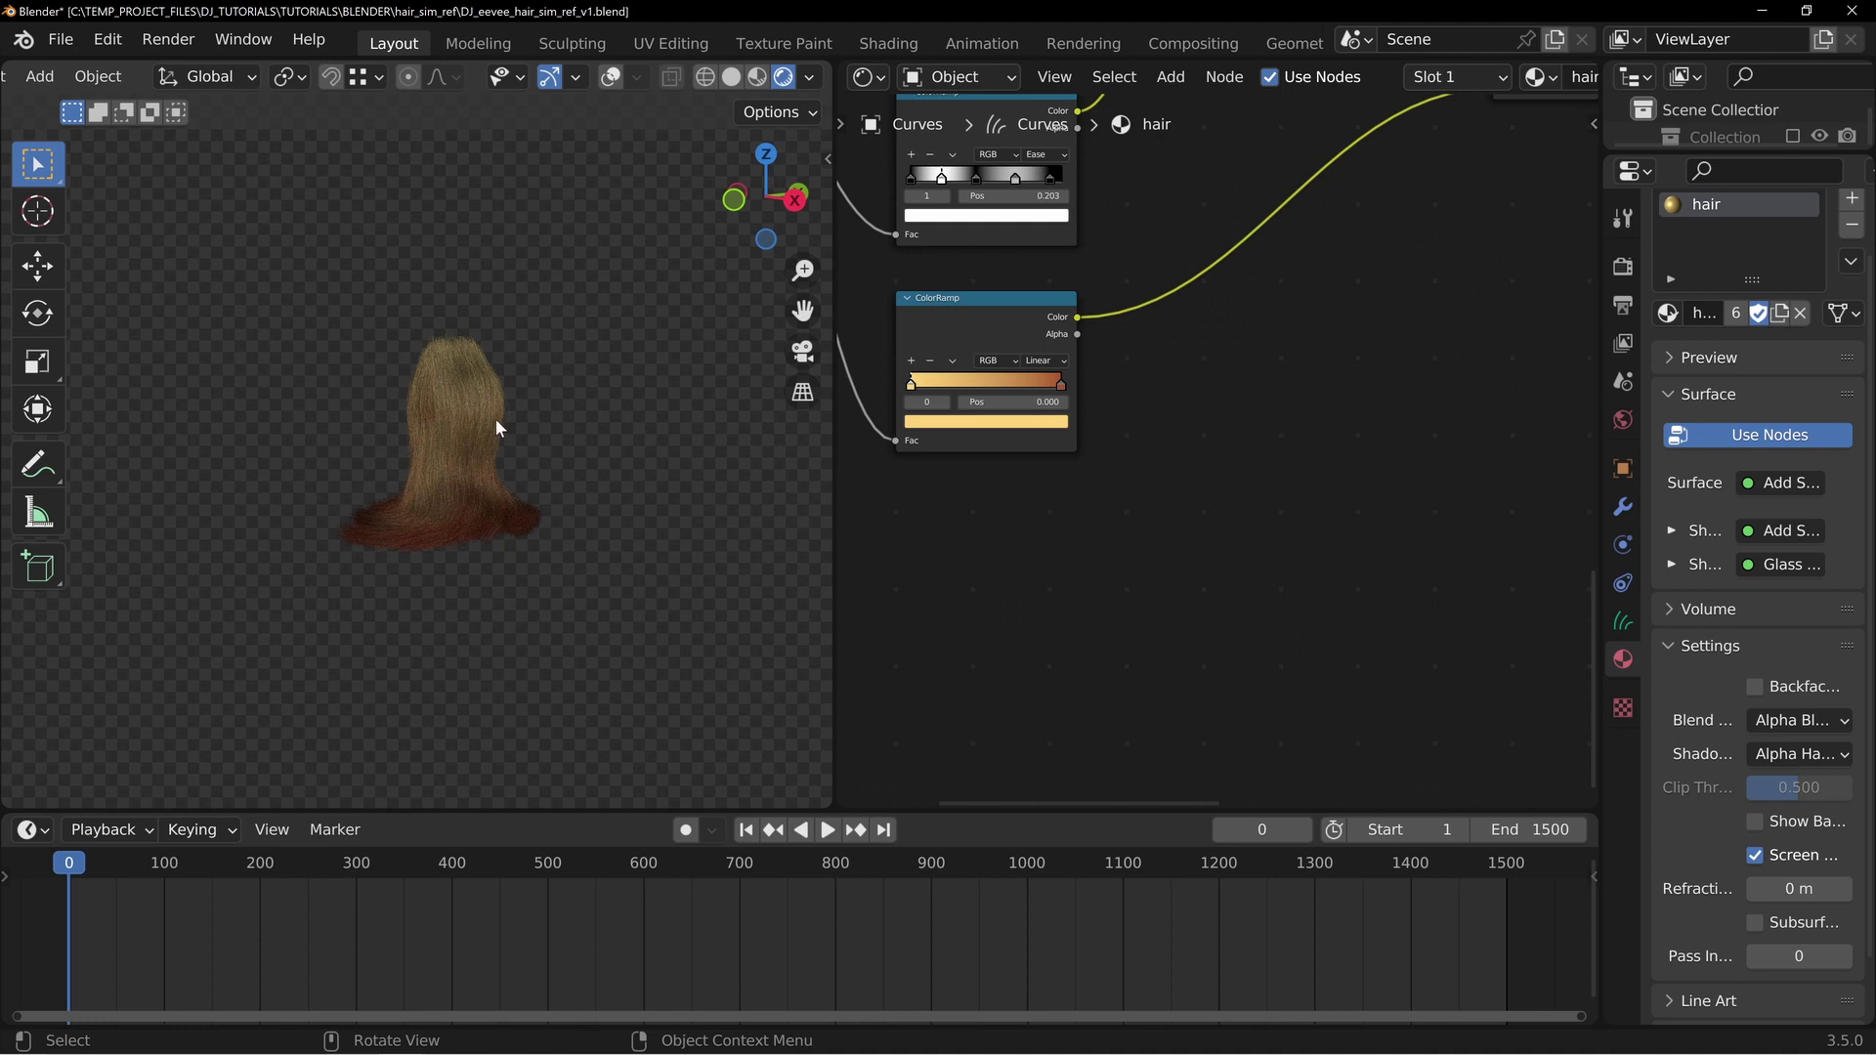
Review the last Multiply node's connections and available blending modes, and inspect the hair up close
middle_click_drag(1257, 232, 1011, 513)
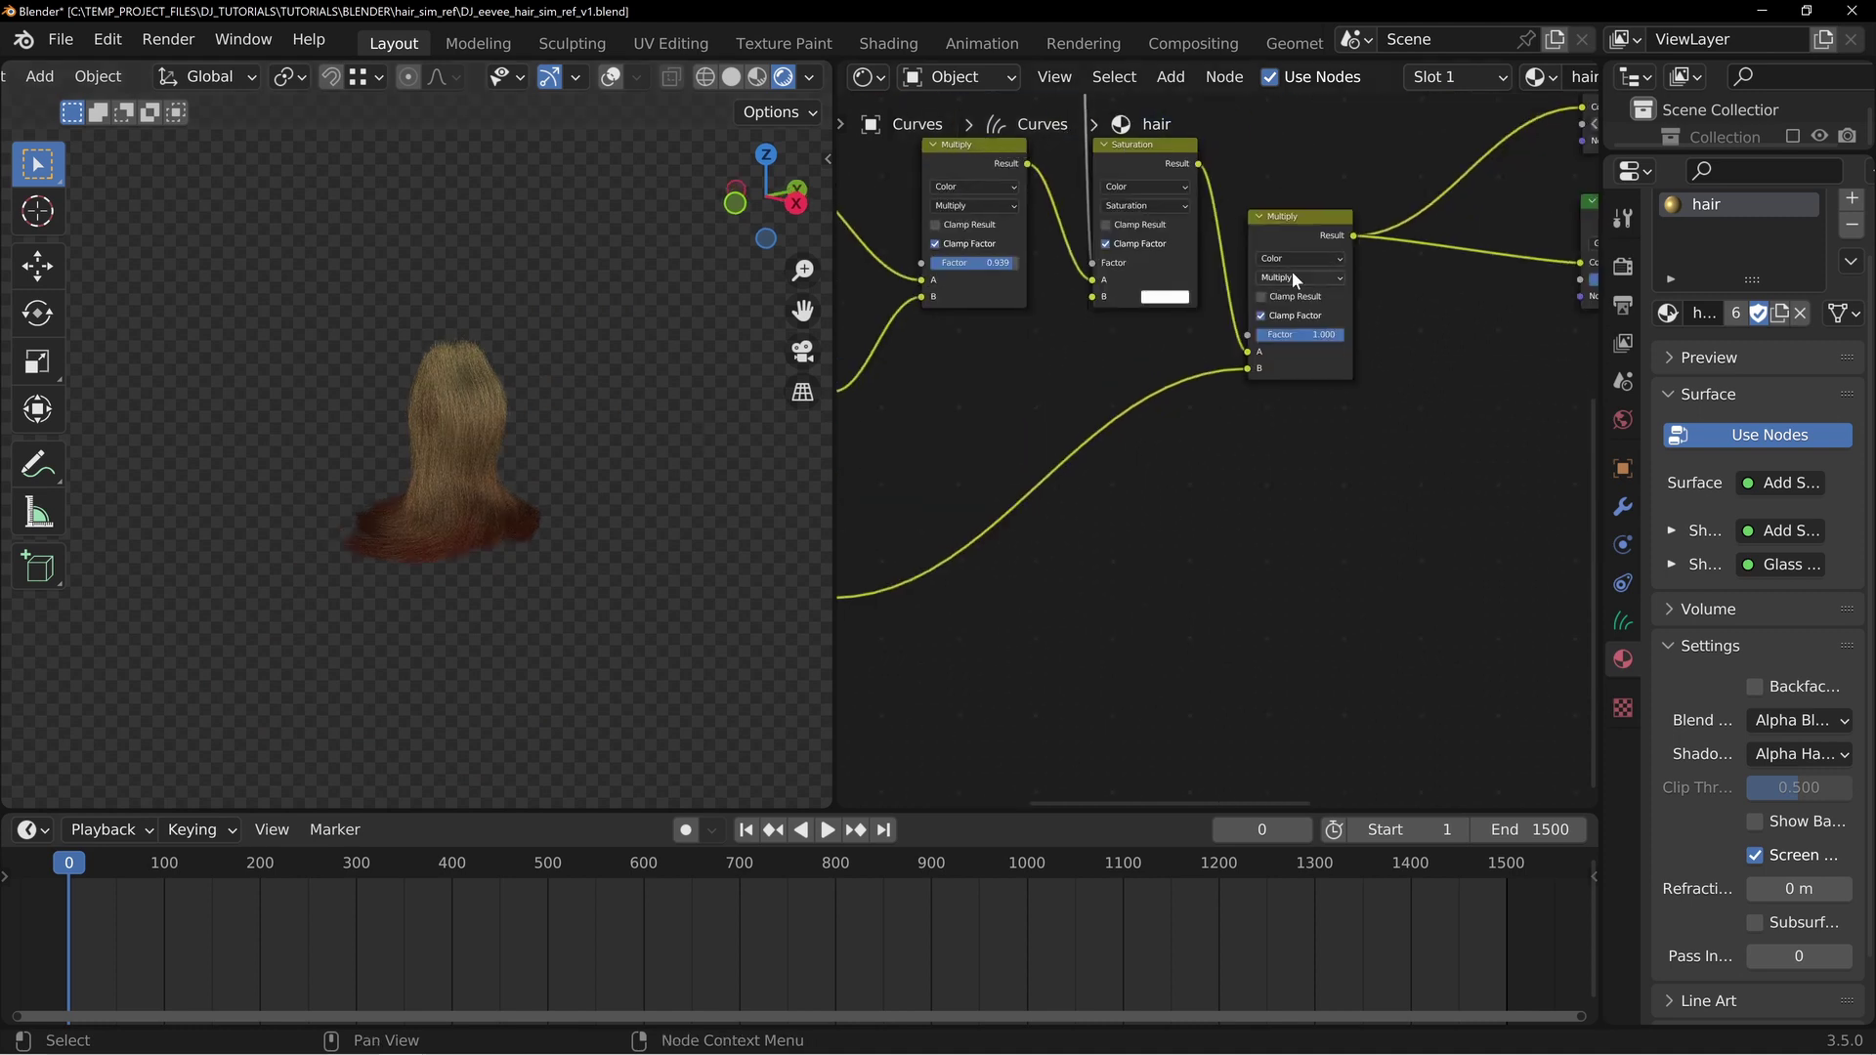
left_click_drag(1294, 218, 1251, 227)
middle_click_drag(885, 503, 1223, 367)
left_click_drag(1065, 451, 1062, 450)
middle_click_drag(902, 264, 1198, 442)
middle_click_drag(1309, 339, 658, 400)
left_click(1281, 260)
left_click(1267, 319)
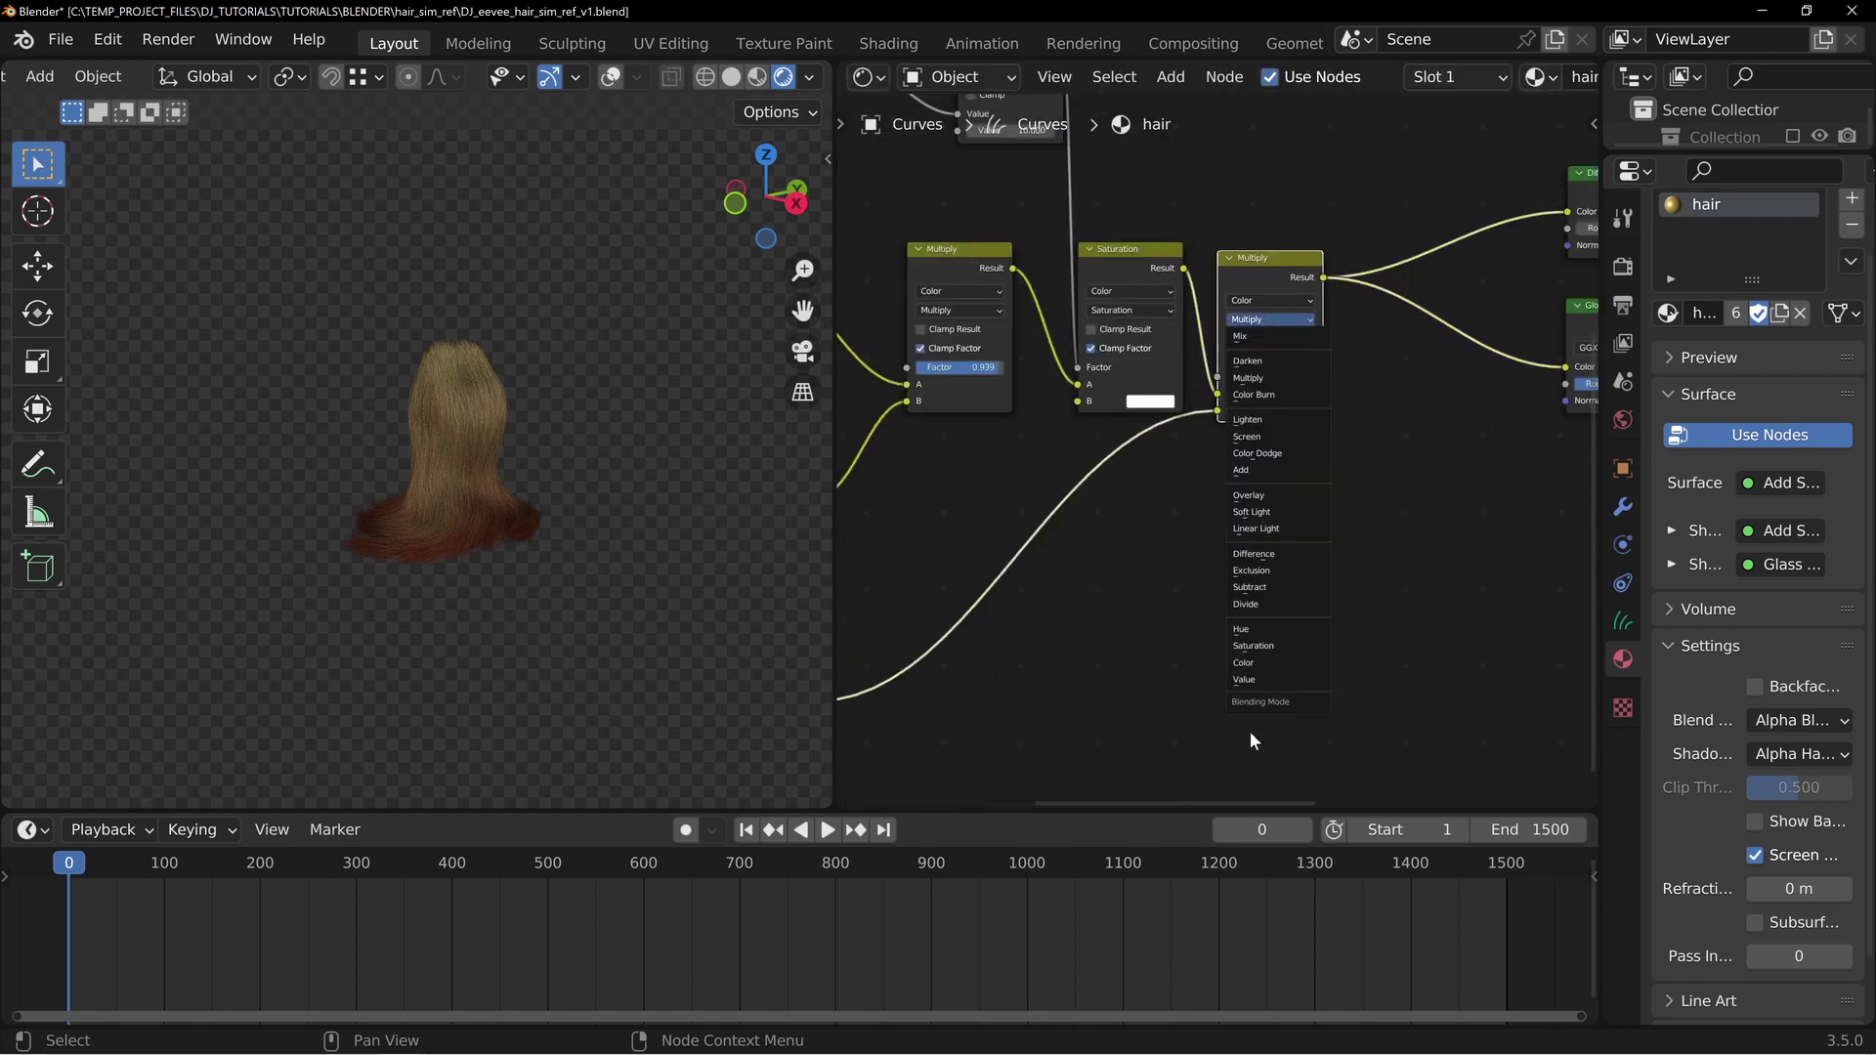
middle_click_drag(469, 455, 408, 301)
middle_click_drag(513, 425, 447, 439)
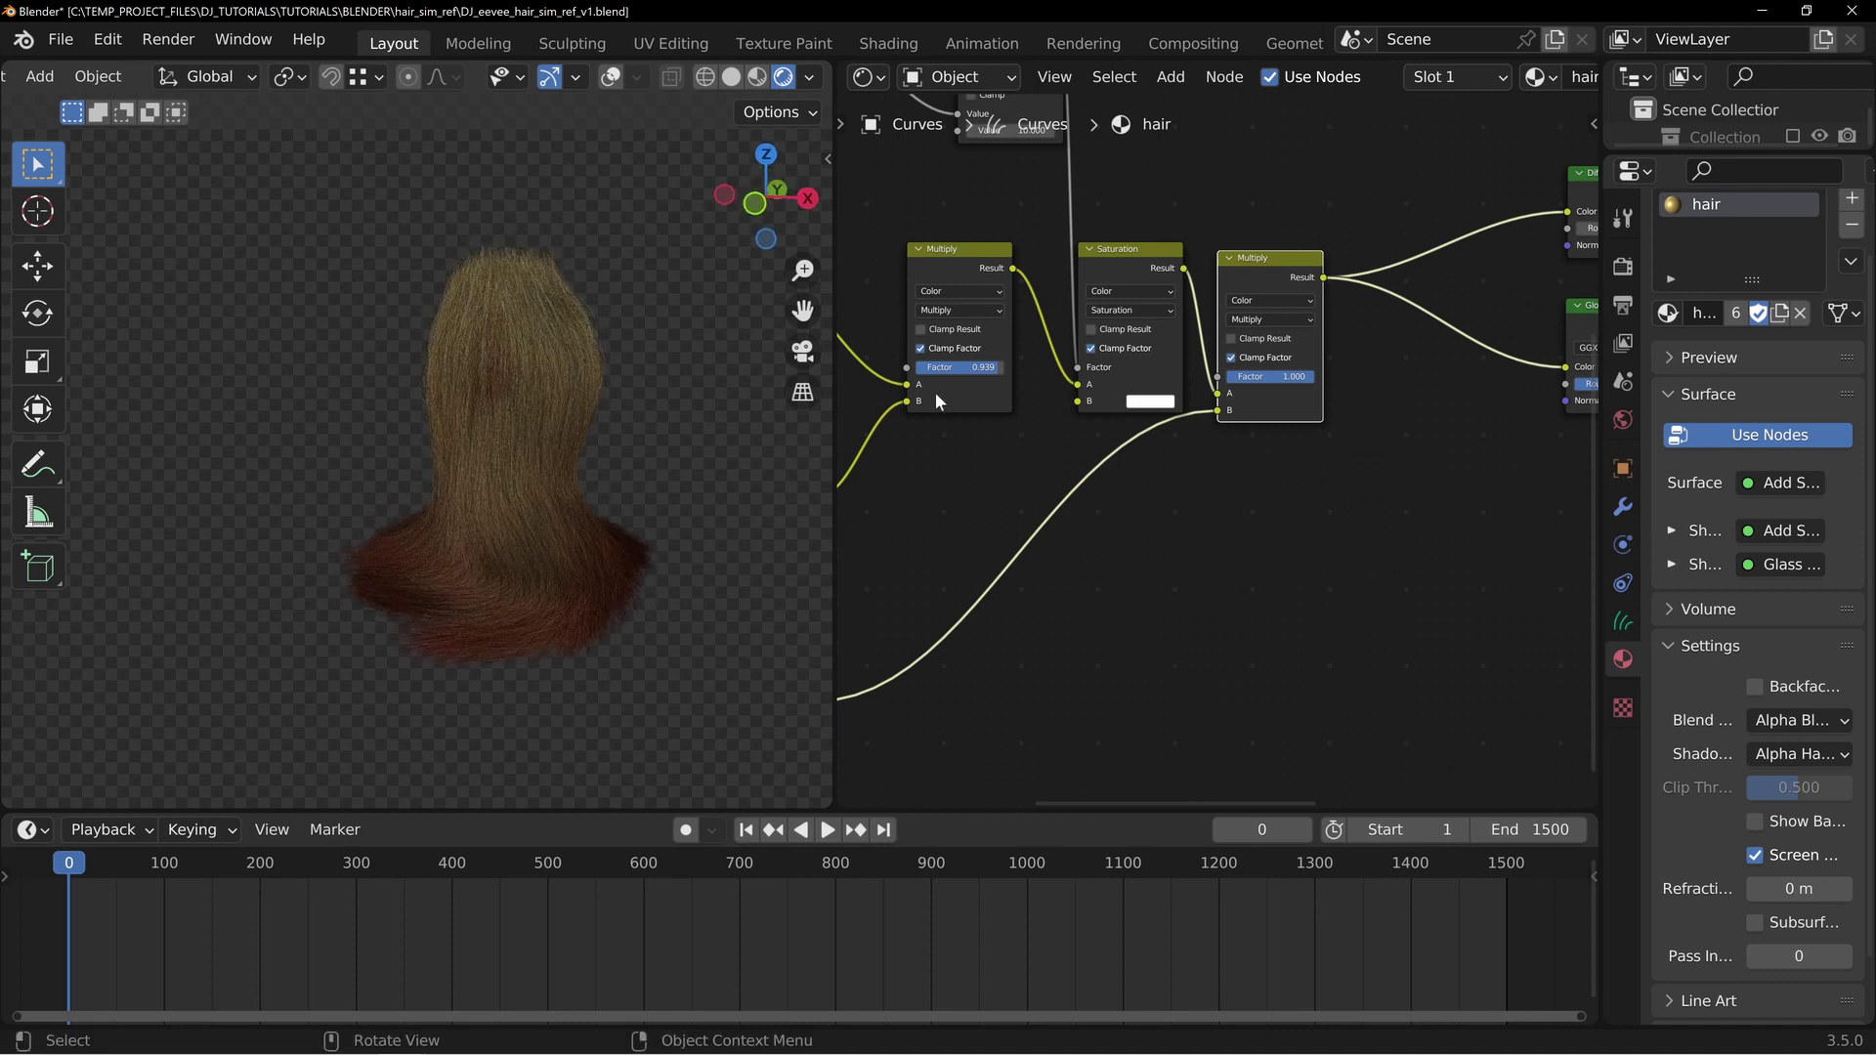
Preview the eevee_advanced_hair_shader node group on the hair
scroll(1234, 479, "down", 5)
middle_click_drag(1340, 439, 1174, 466)
middle_click_drag(1489, 494, 1366, 387)
middle_click_drag(1122, 377, 1260, 377)
scroll(1261, 376, "down", 2)
middle_click_drag(1375, 215, 1208, 495)
scroll(1209, 496, "up", 2)
scroll(1209, 495, "up", 1)
left_click(1026, 459, "ctrl+shift")
middle_click_drag(1082, 505, 1296, 441)
scroll(1227, 485, "up", 2)
scroll(1227, 485, "up", 3)
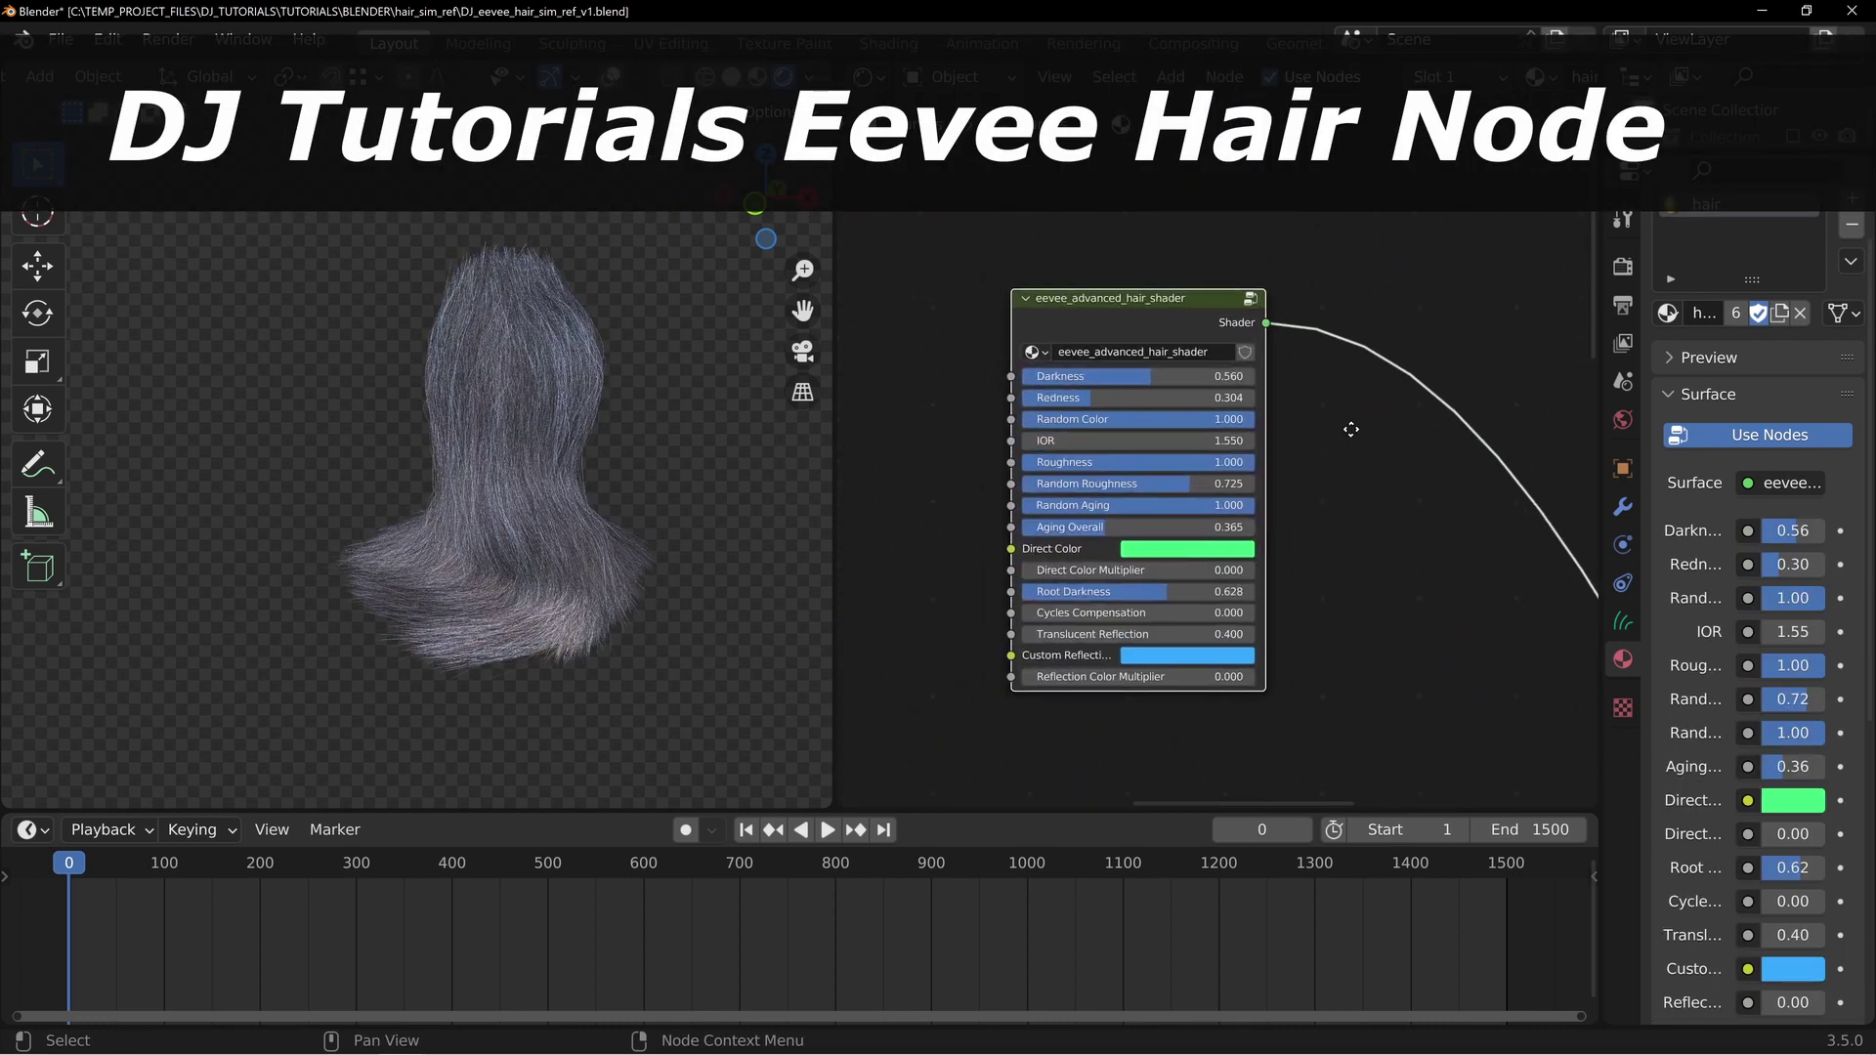
left_click_drag(1104, 295, 1102, 246)
middle_click_drag(1327, 386, 1288, 420)
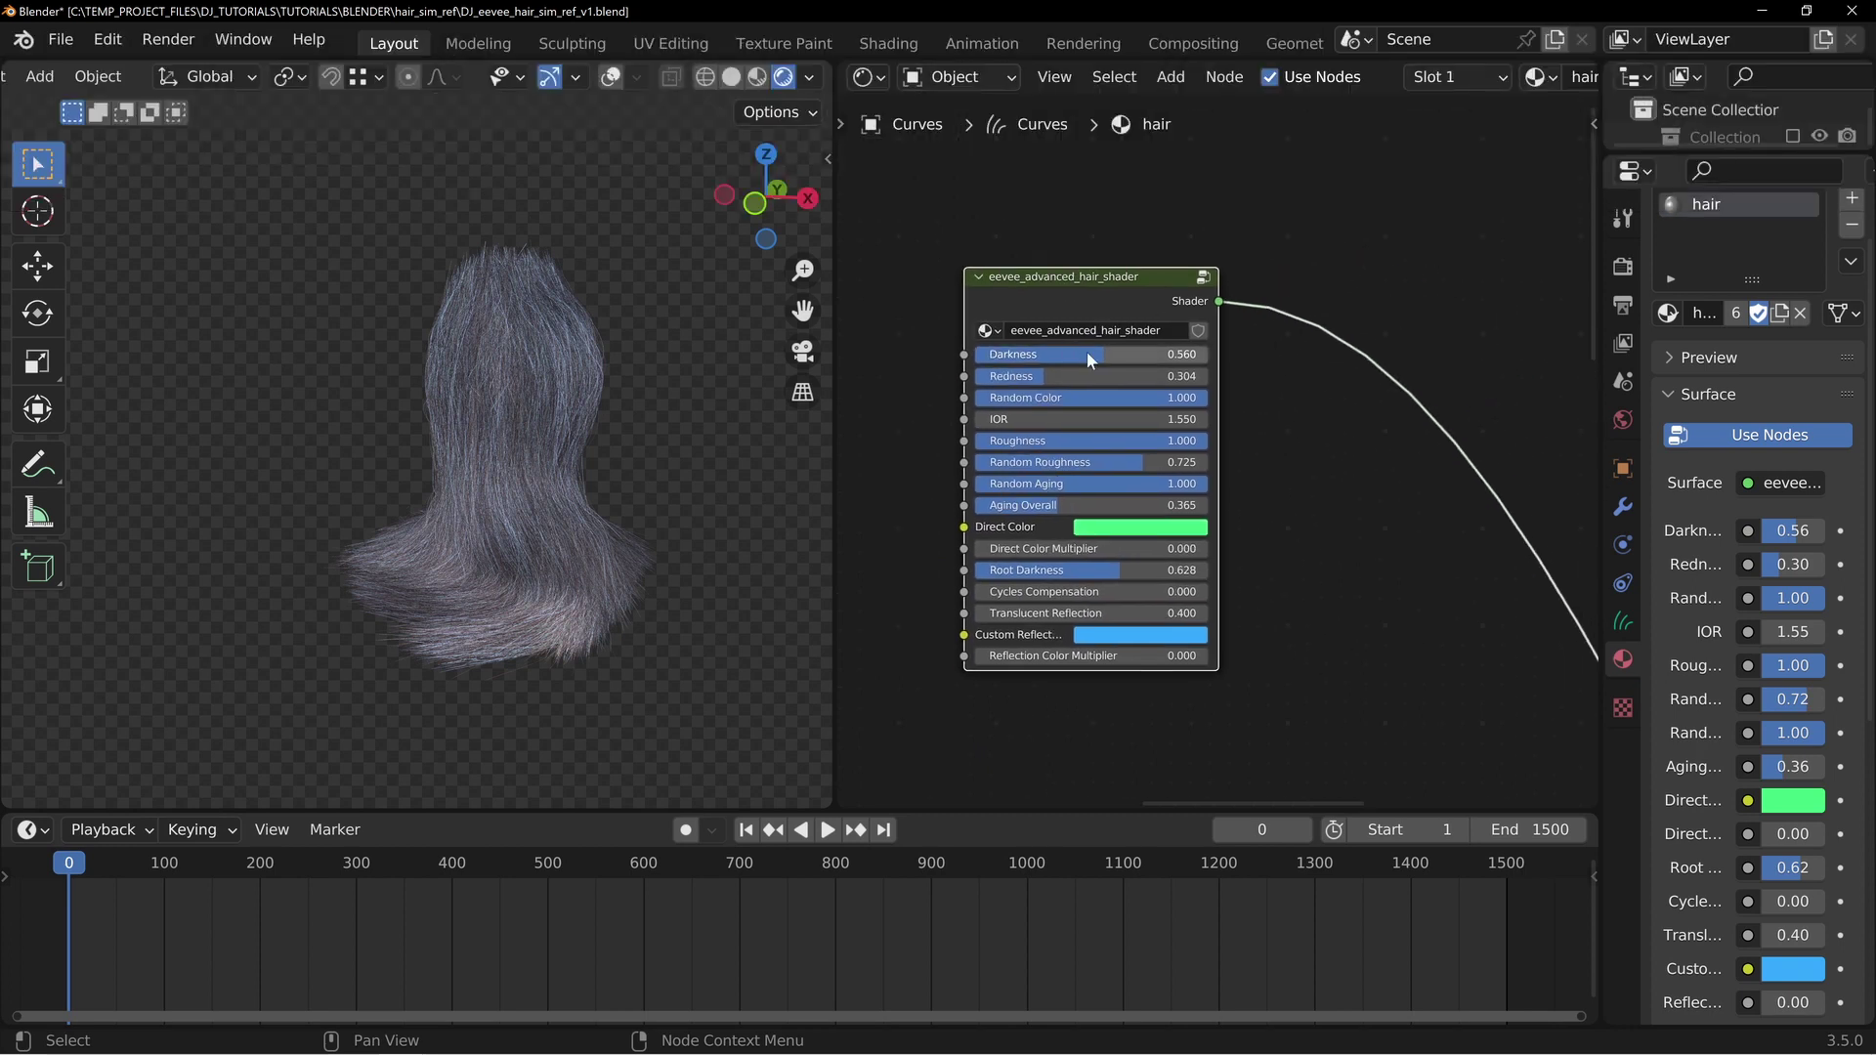
Set the hair shader group's Darkness to 0.598, Redness to 0.415, and both Random Aging and Aging Overall to 0.000
left_click_drag(1089, 357, 972, 354)
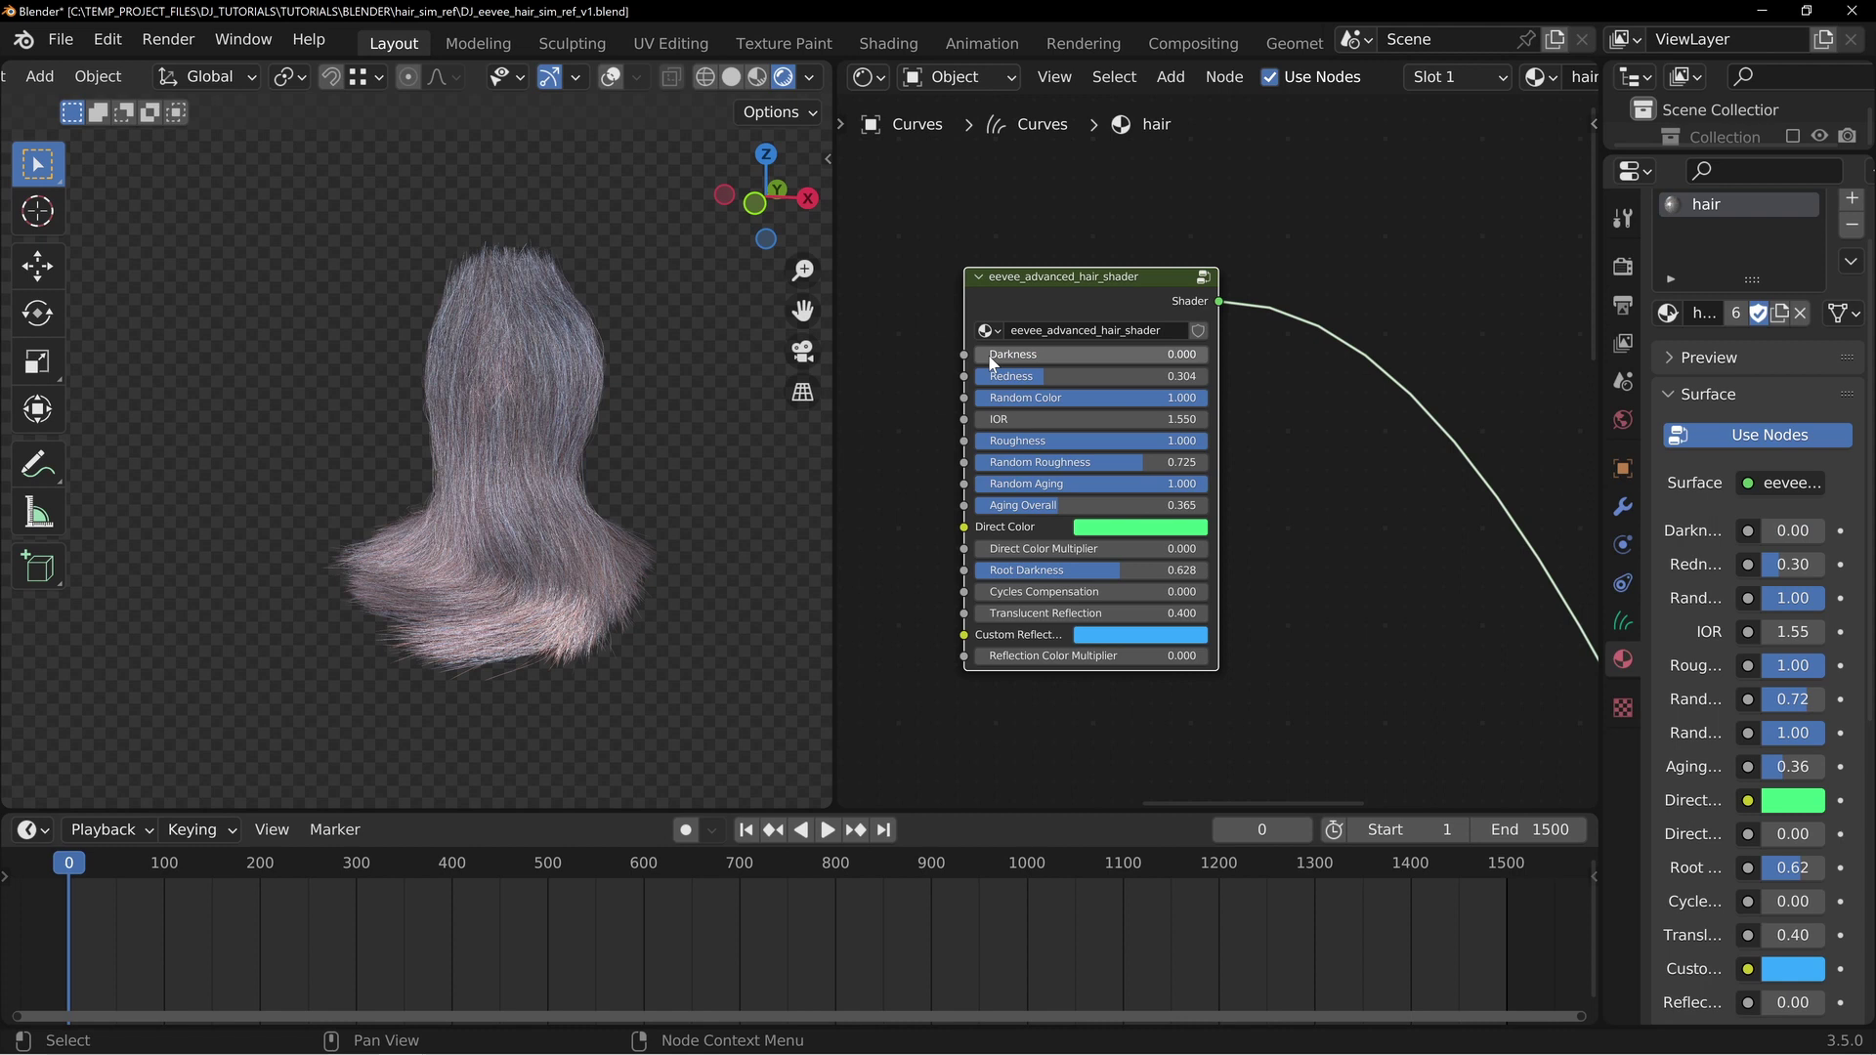
mouse_move(1055, 283)
left_mouse_down()
mouse_move(1363, 298)
mouse_move(1073, 276)
left_mouse_up()
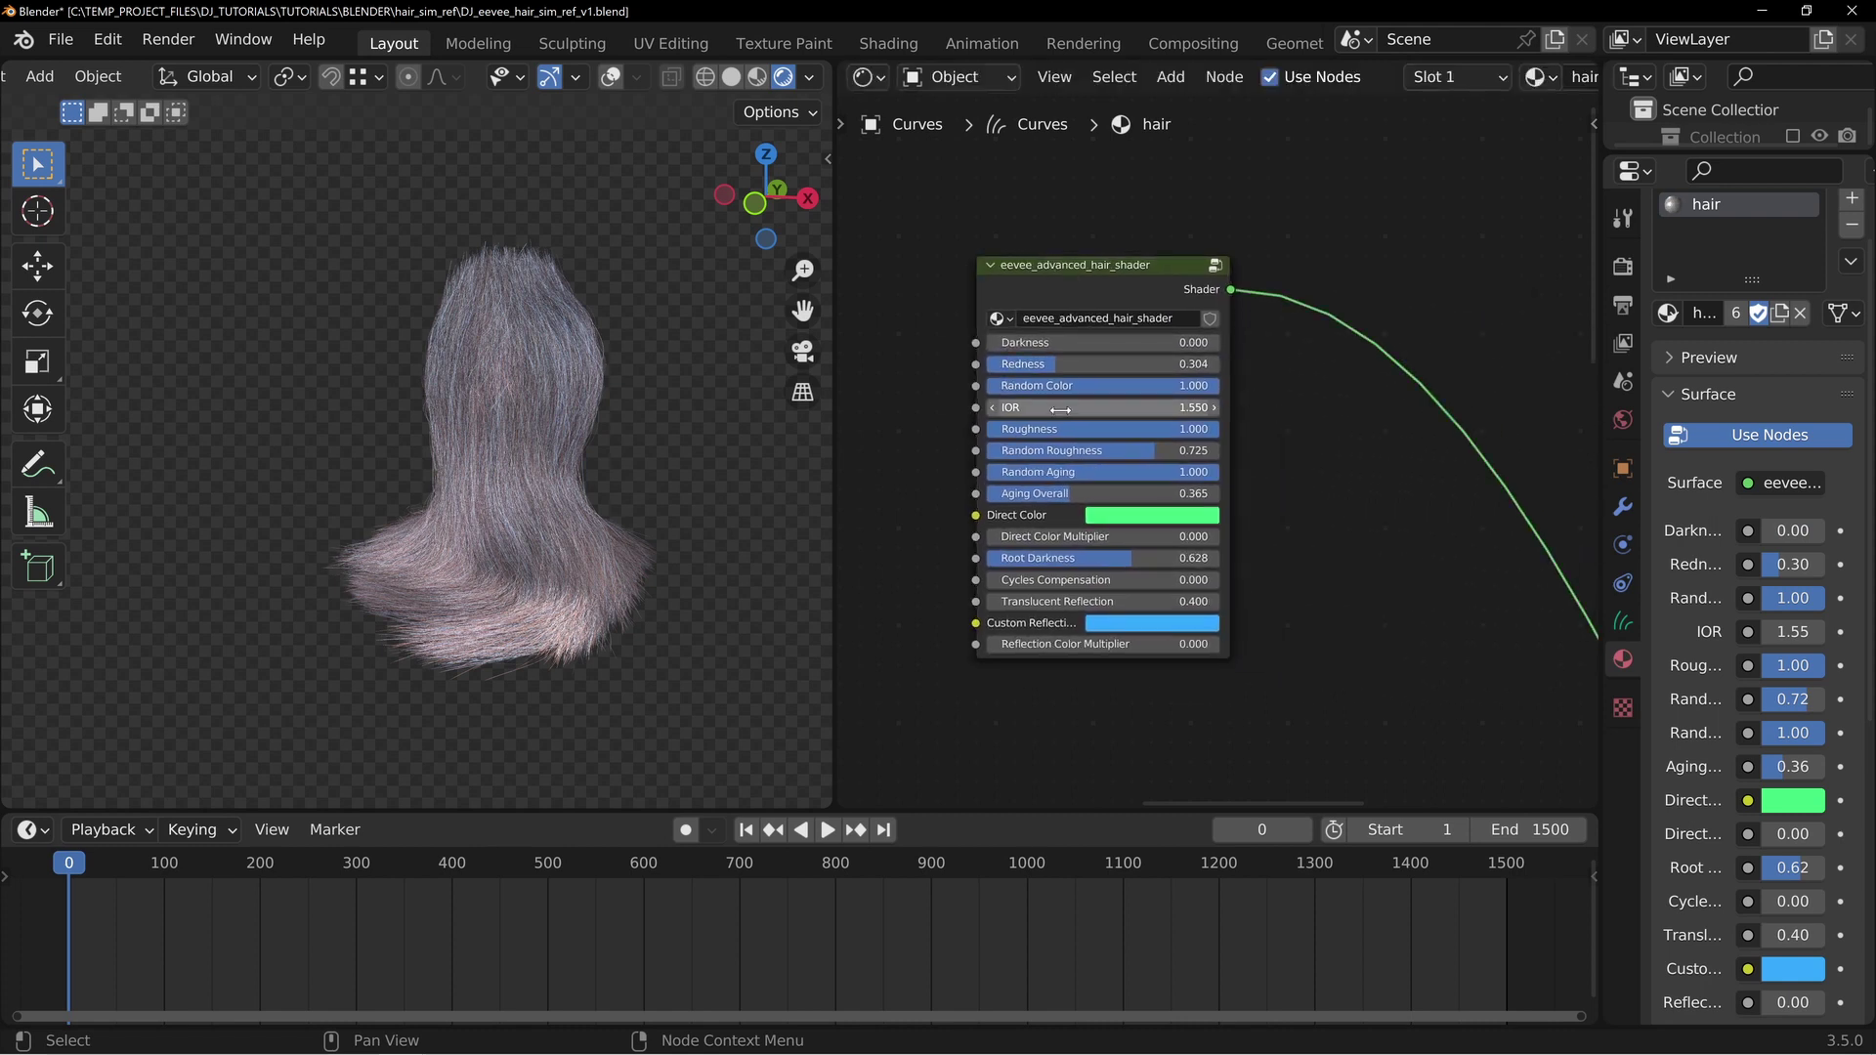
left_click_drag(1065, 343, 1148, 343)
left_click_drag(1038, 365, 1094, 343)
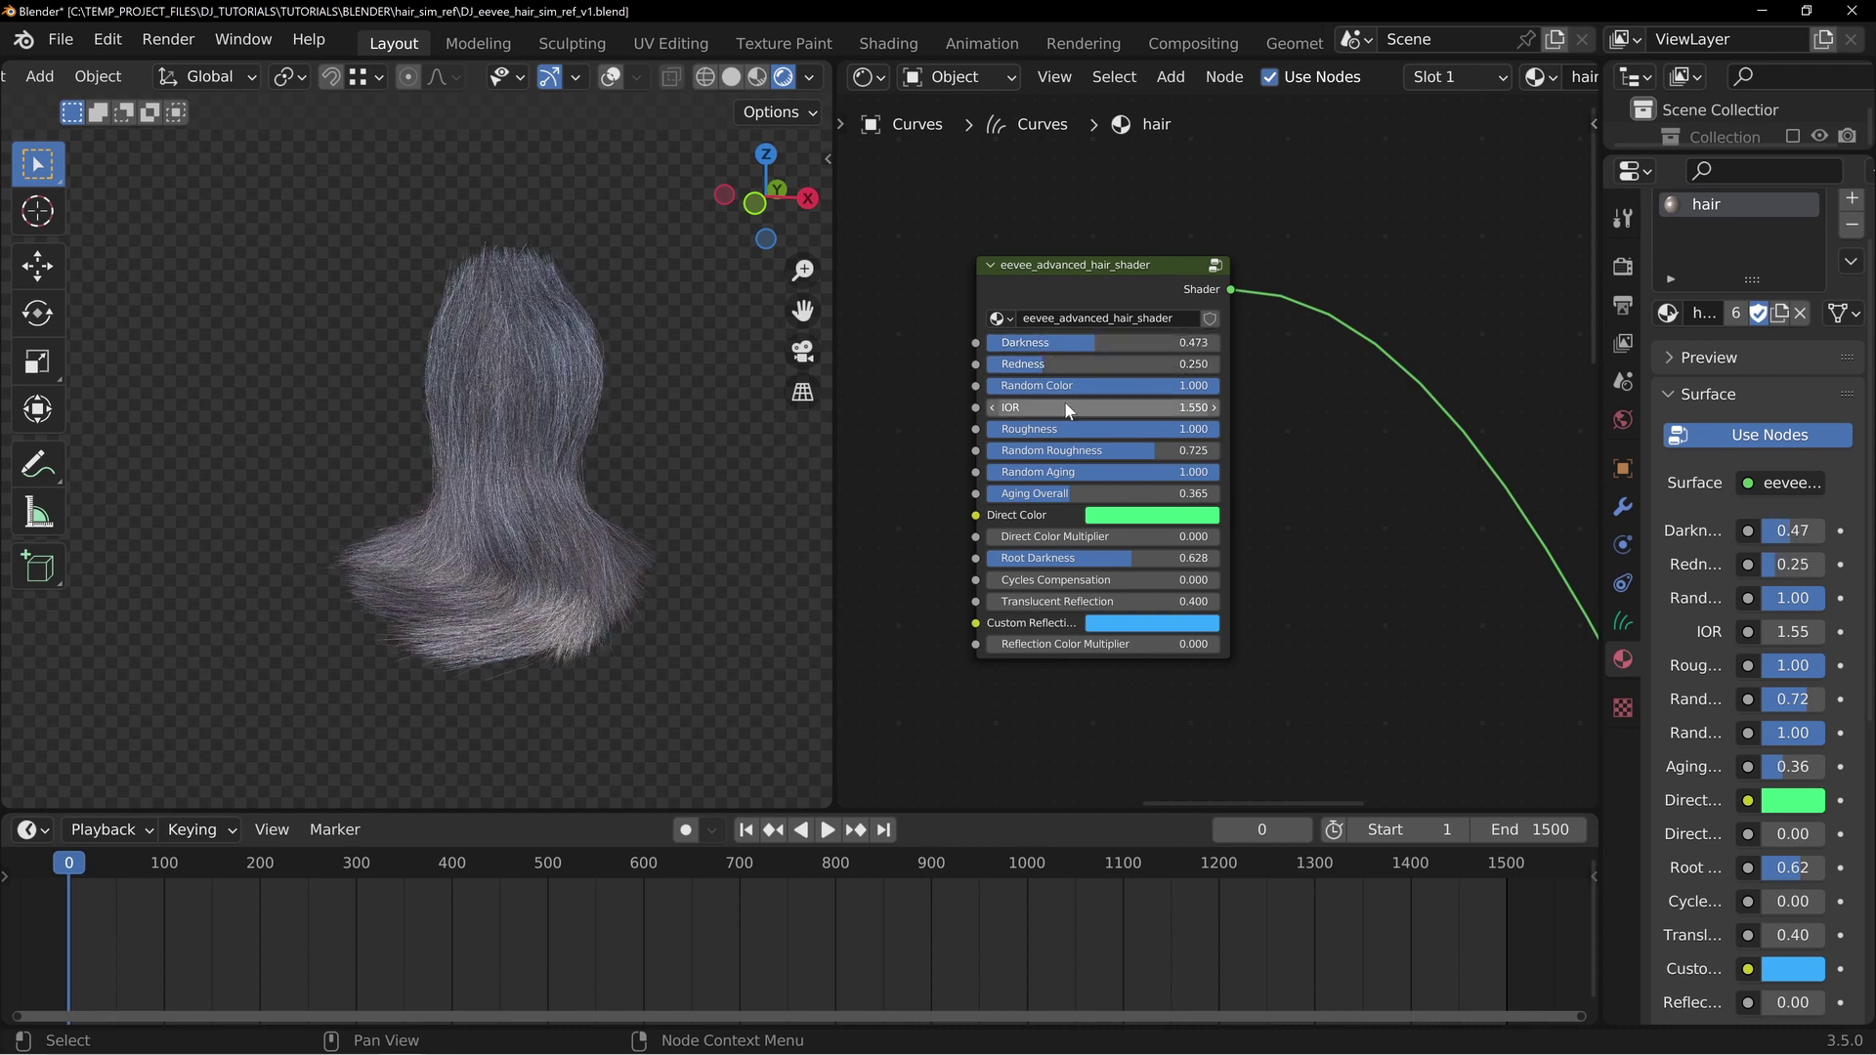
left_click_drag(1130, 494, 899, 472)
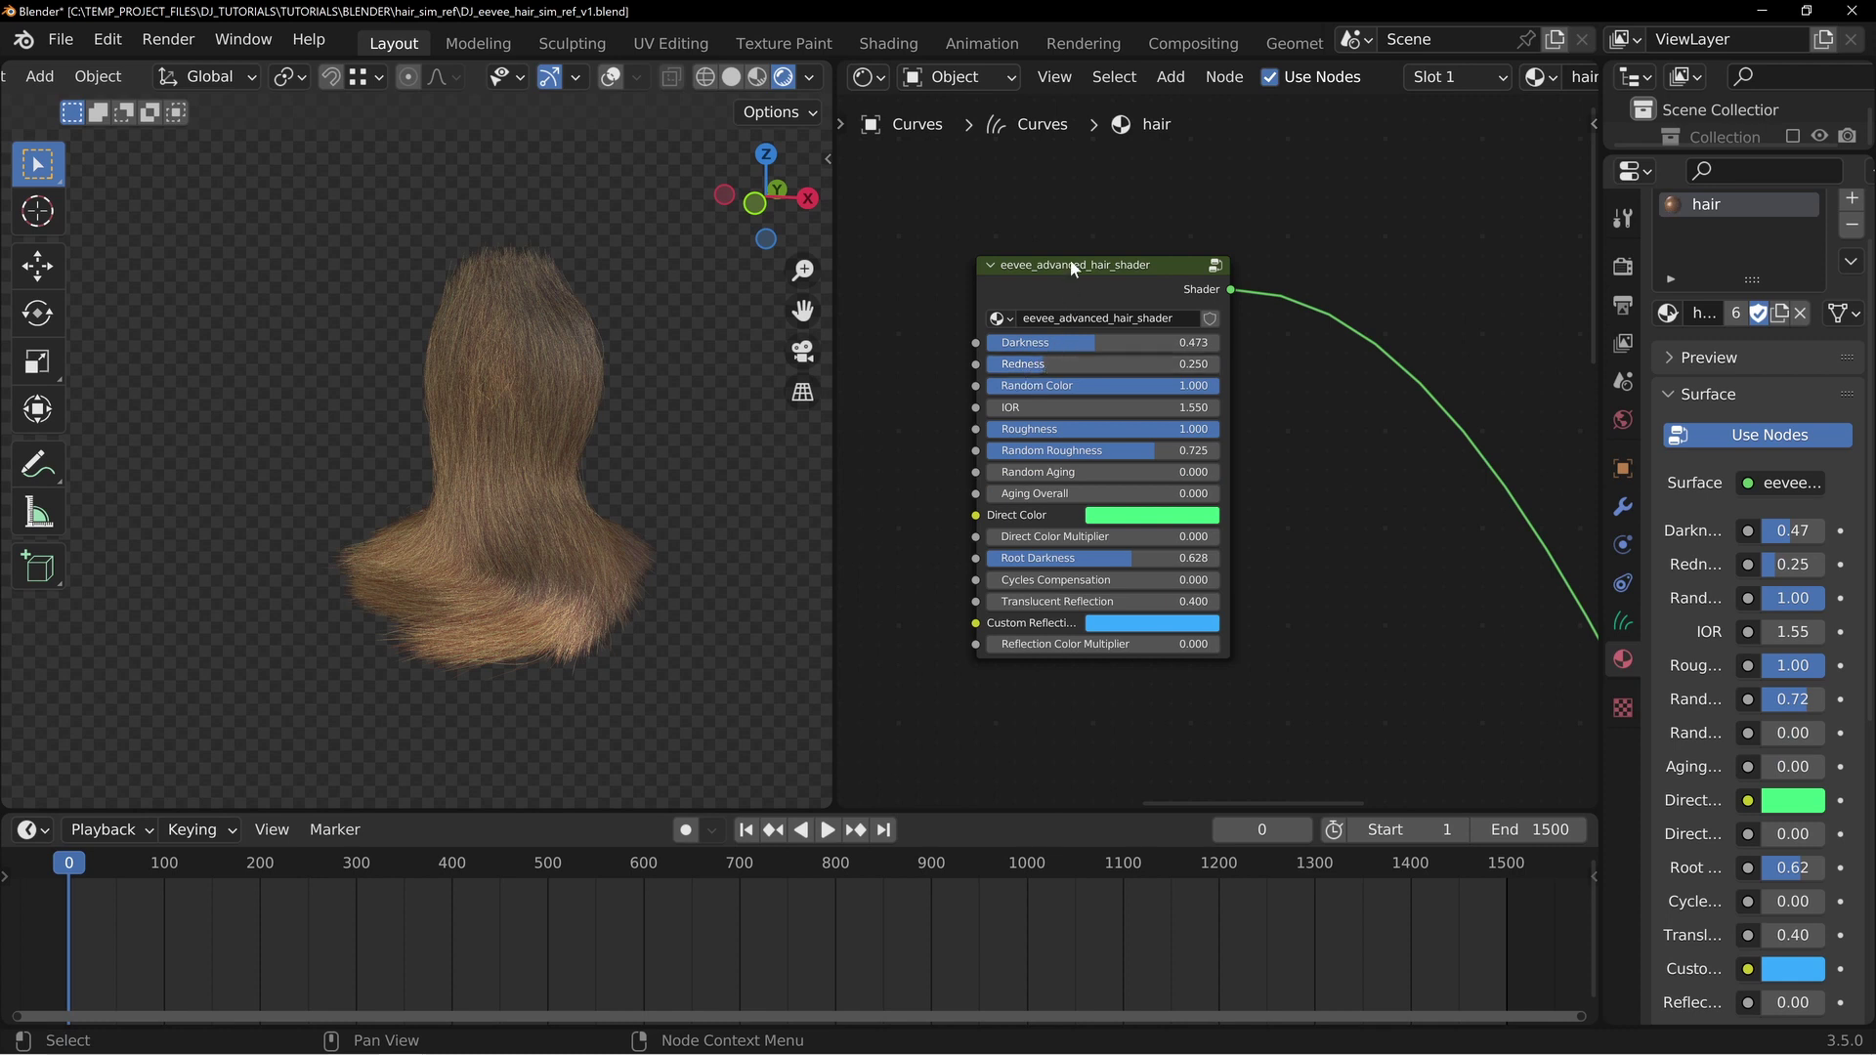
mouse_move(1090, 338)
left_mouse_down()
mouse_move(1015, 340)
mouse_move(1150, 340)
mouse_move(1081, 360)
mouse_move(1149, 366)
mouse_move(1108, 365)
mouse_move(1120, 344)
left_mouse_up()
middle_click_drag(658, 442, 584, 396)
scroll(572, 414, "up", 3)
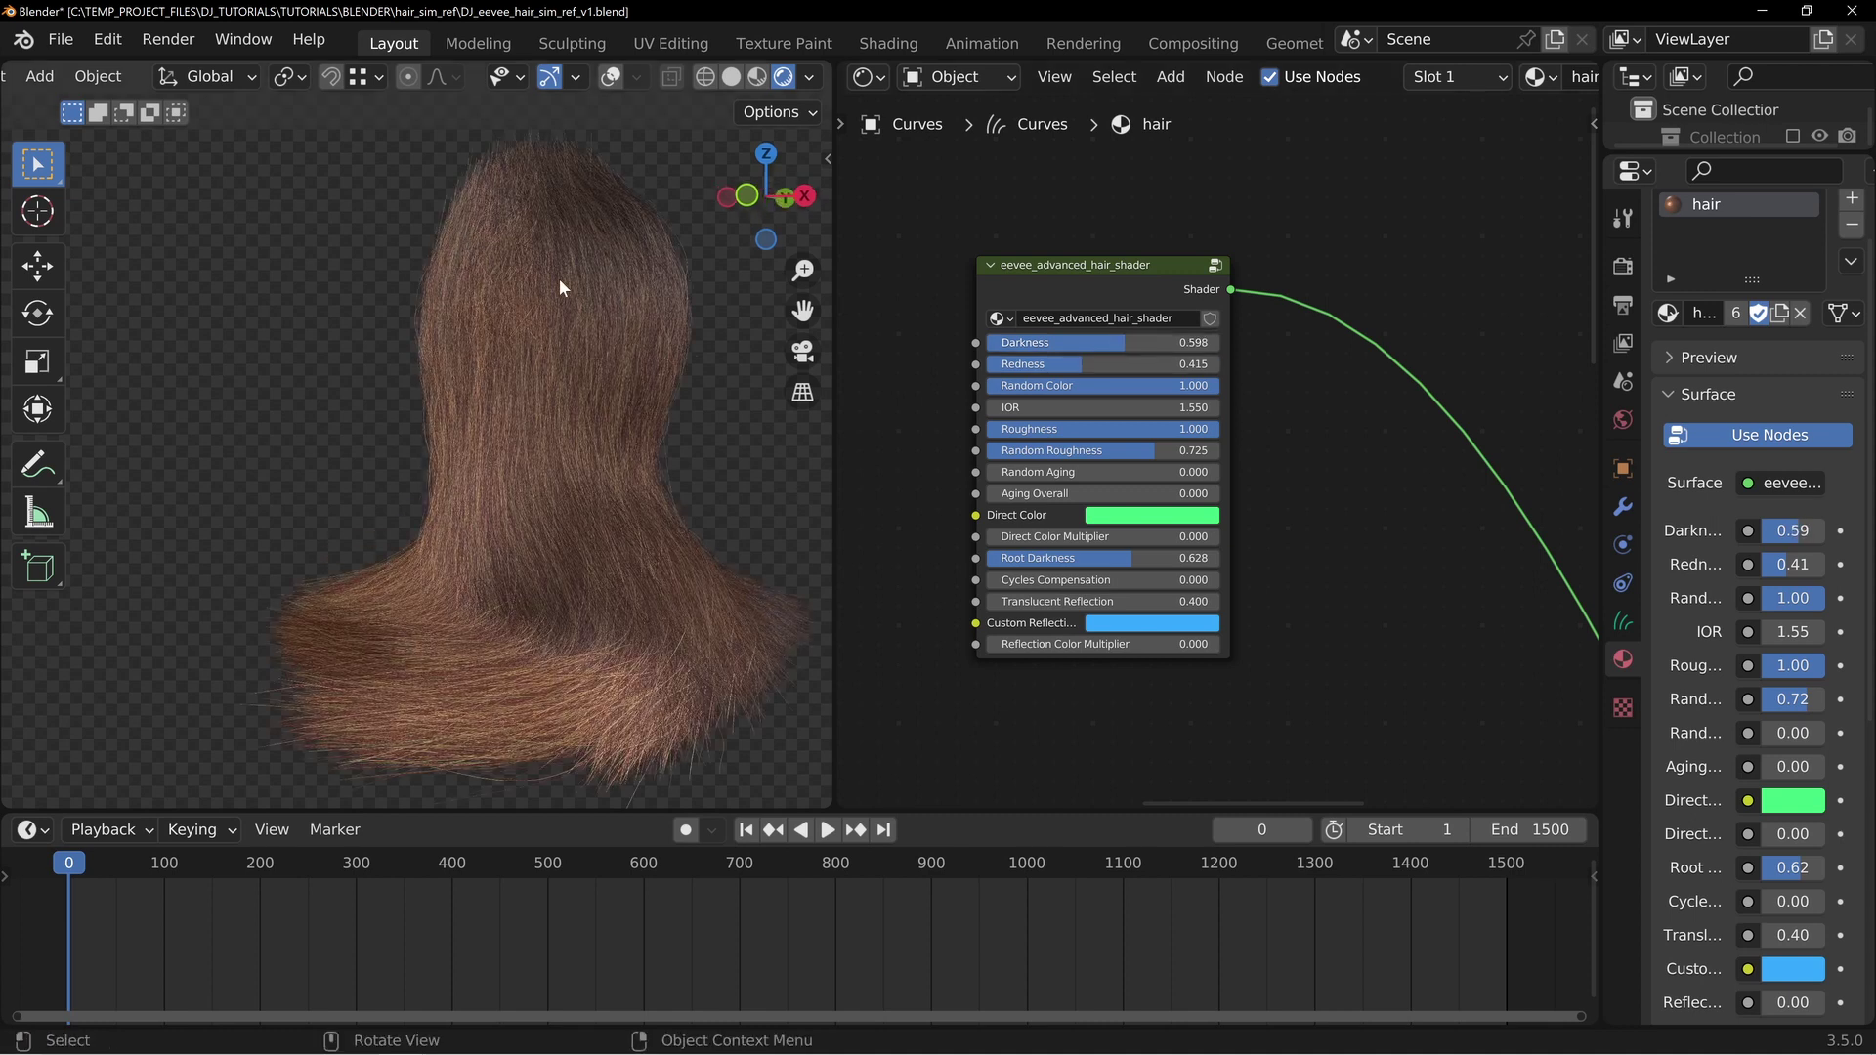
Lower the group's Random Color to 0.681 and check the strand variation on the hair
left_click_drag(1014, 384, 933, 384)
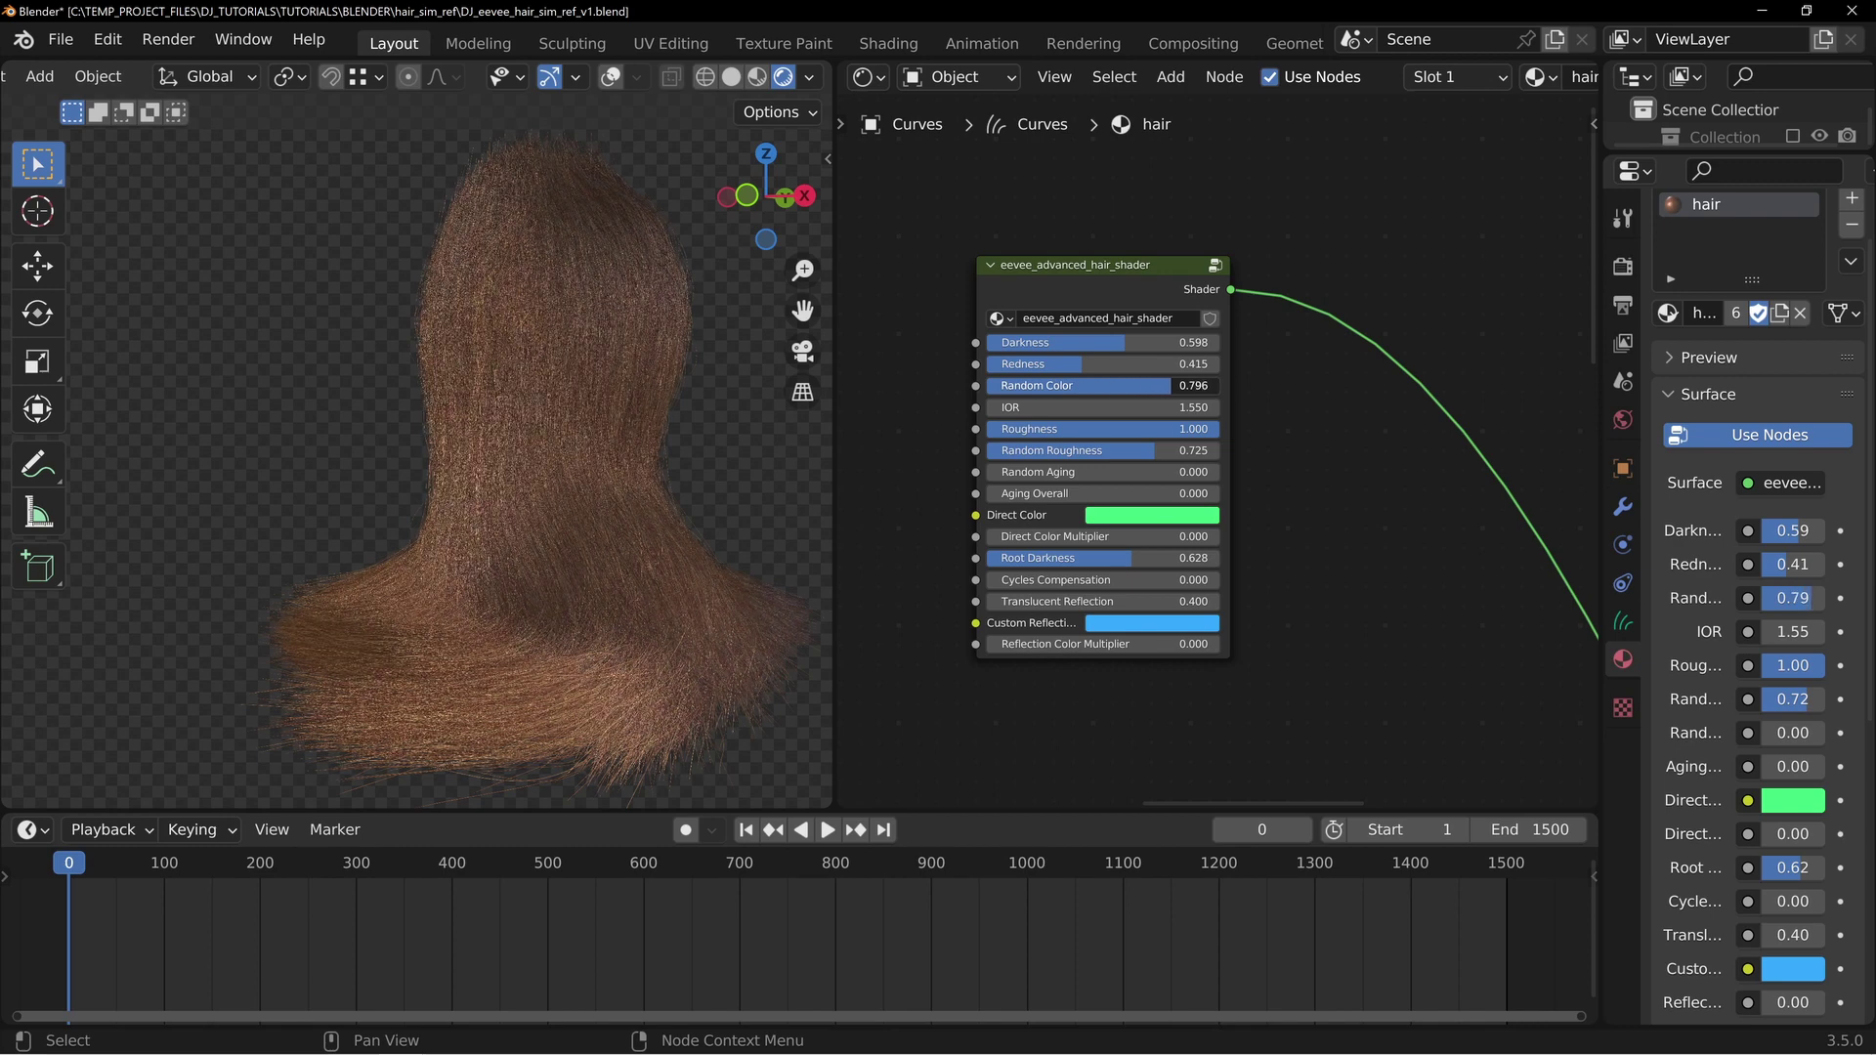
middle_click_drag(519, 293, 578, 269)
mouse_move(578, 420)
middle_mouse_down()
mouse_move(578, 441)
mouse_move(518, 469)
mouse_move(594, 408)
middle_mouse_up()
Try Roughness at 0.000, return it to 1.000, set Random Roughness to 0.713, and inspect the reflections from several angles
middle_click_drag(1204, 435, 1215, 355)
left_click_drag(1216, 356, 1023, 356)
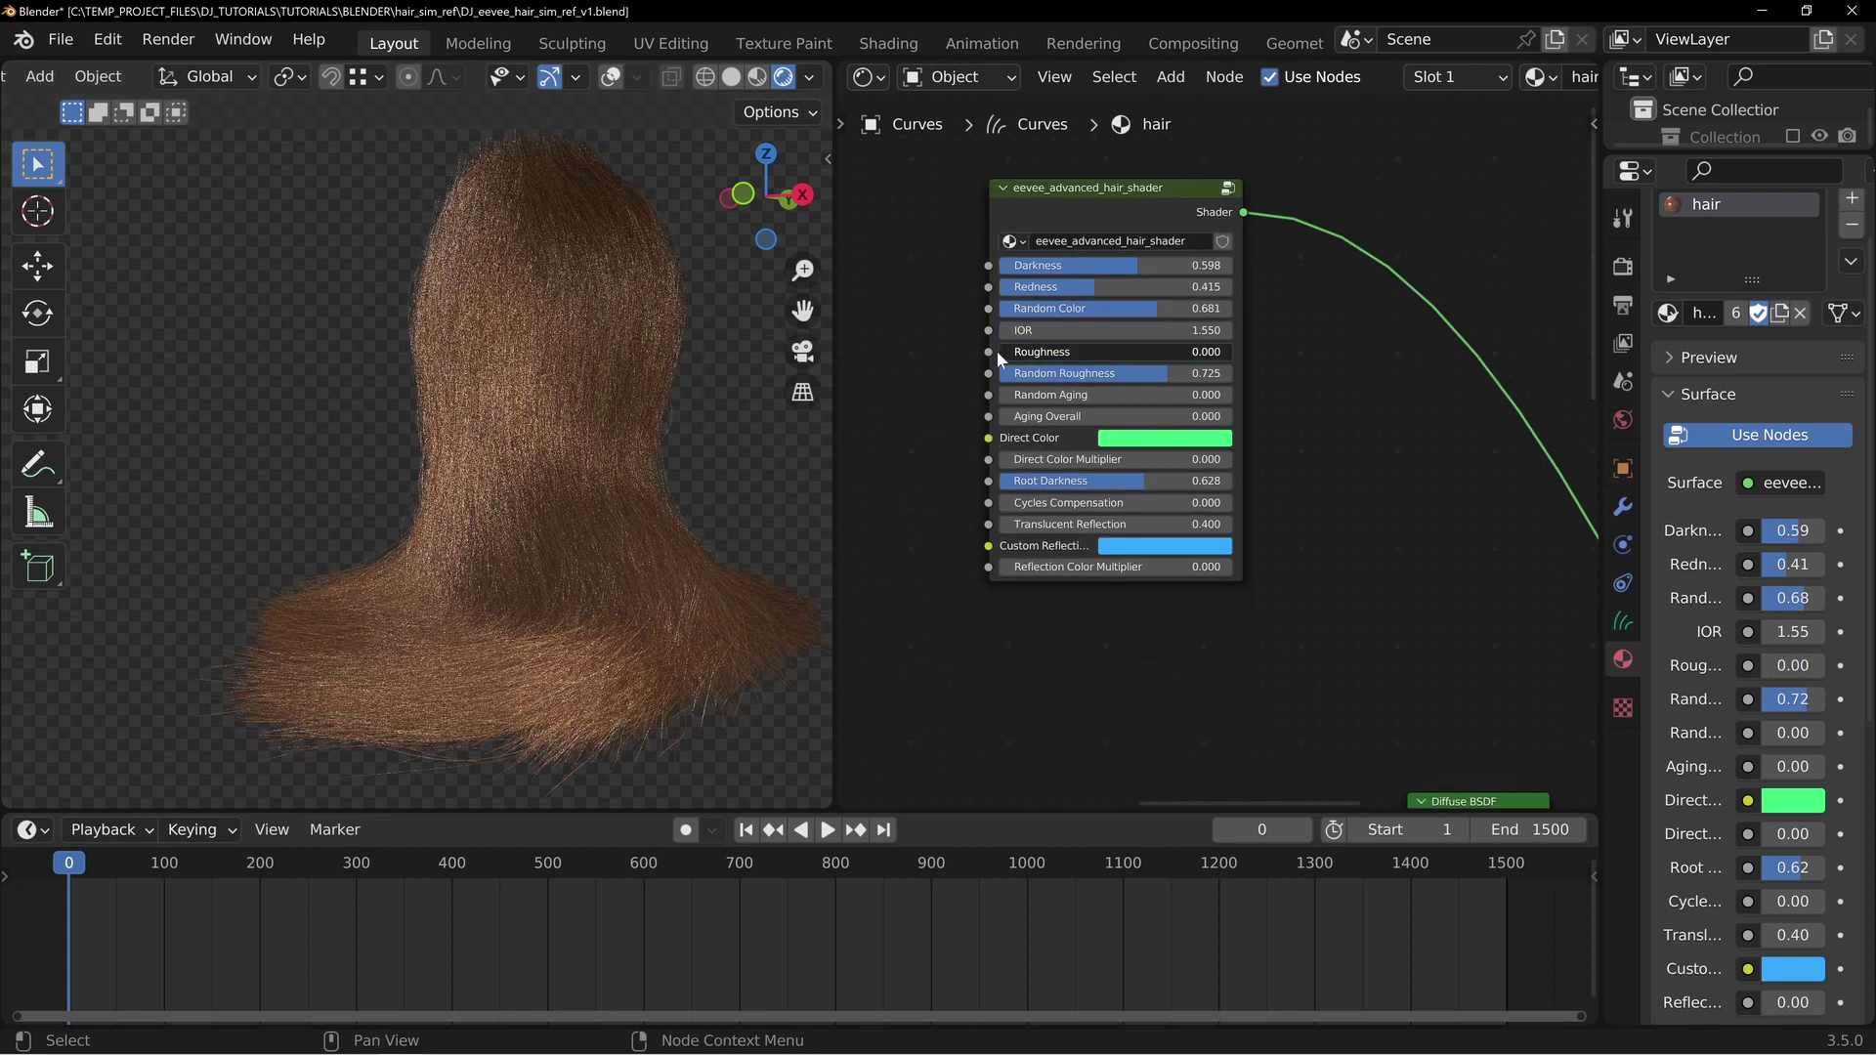
middle_click_drag(524, 319, 578, 289)
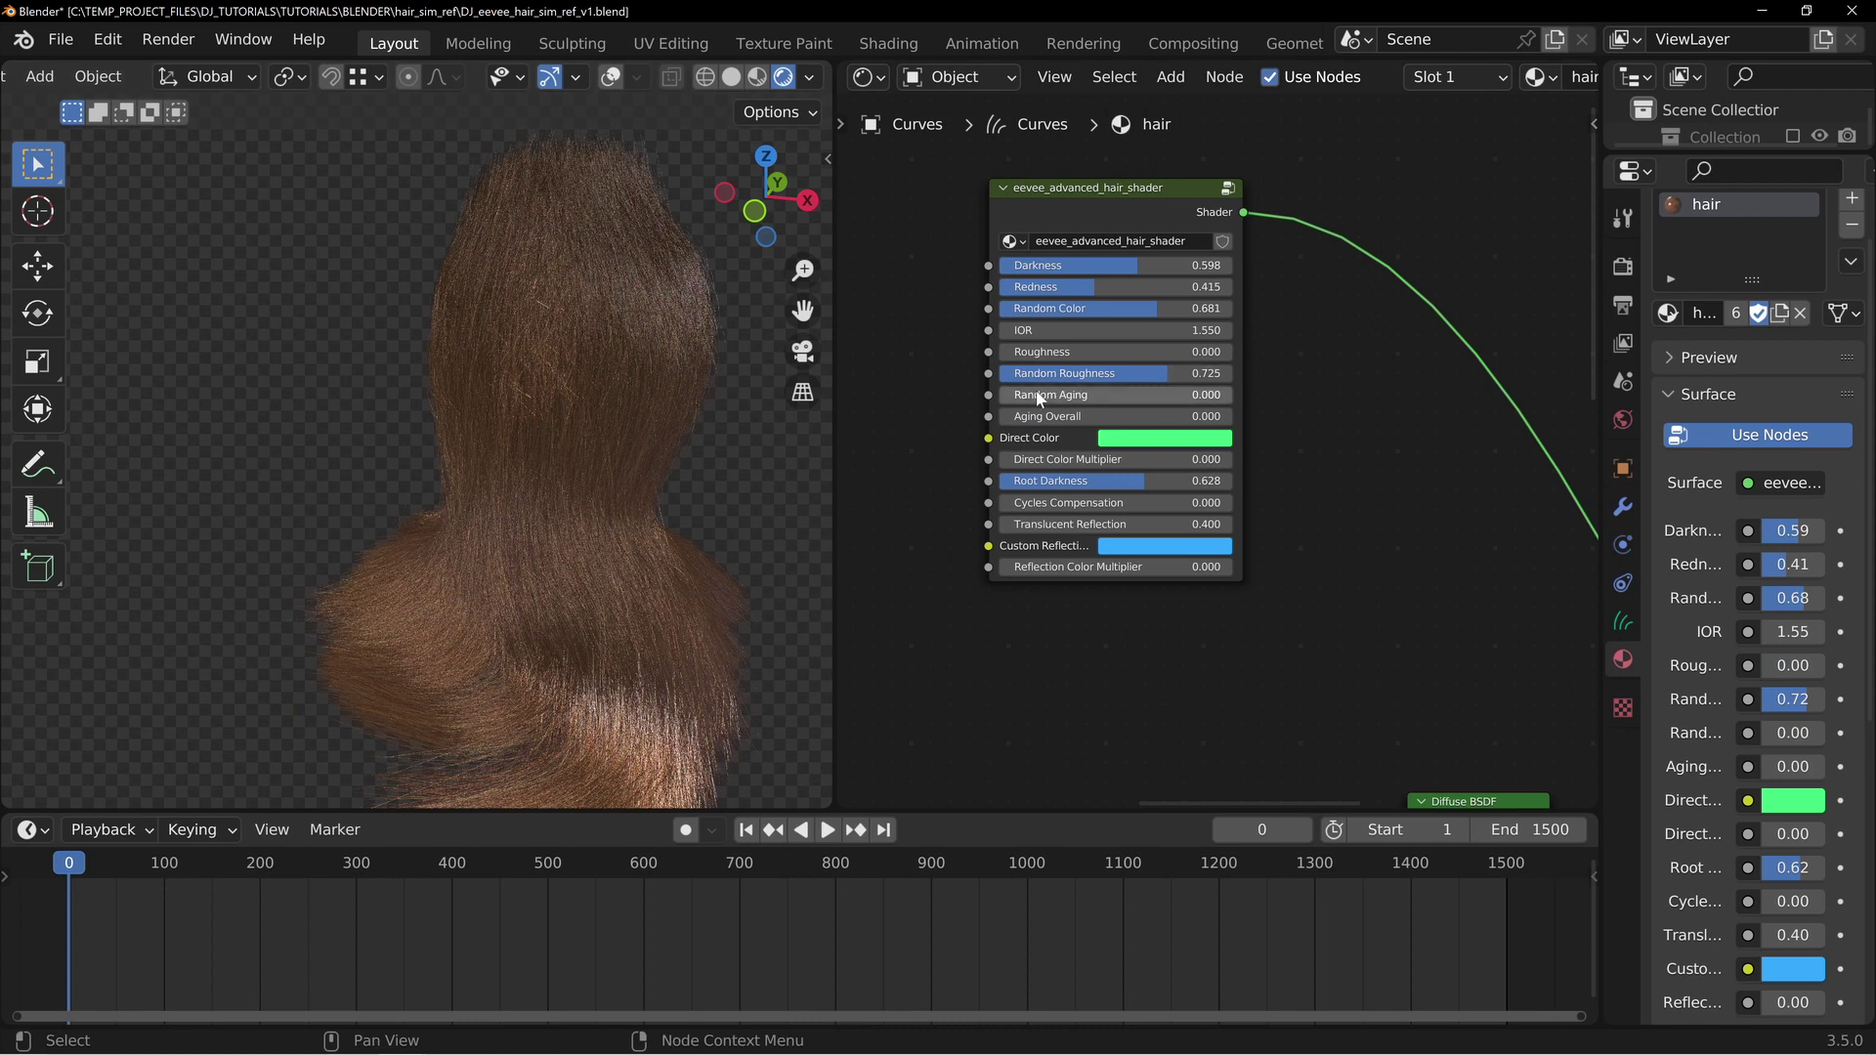
left_click_drag(1037, 354, 1260, 354)
middle_click_drag(608, 435, 962, 311)
mouse_move(1159, 373)
left_mouse_down()
mouse_move(1119, 373)
mouse_move(1163, 374)
left_mouse_up()
mouse_move(582, 272)
middle_mouse_down()
mouse_move(596, 315)
mouse_move(557, 264)
middle_mouse_up()
middle_click_drag(476, 446, 497, 225)
middle_click_drag(442, 303, 524, 306)
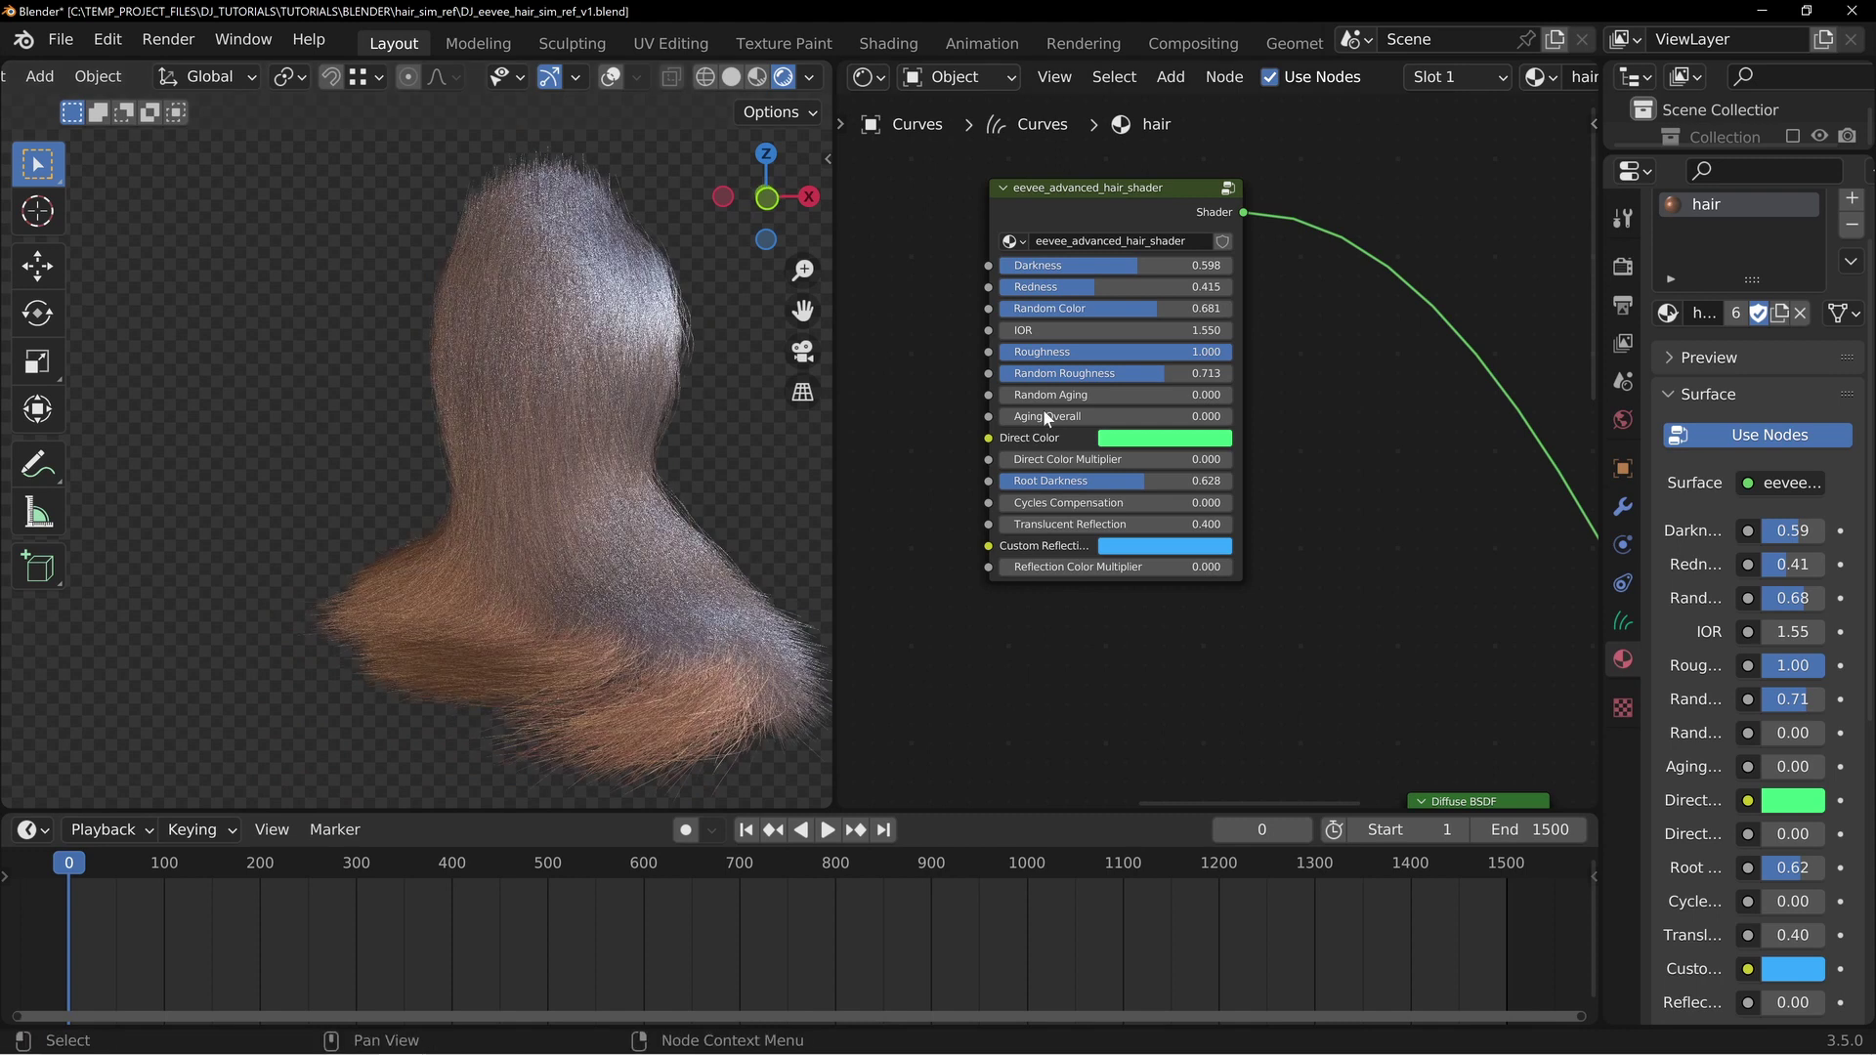
Set Random Aging to 0.835, Aging Overall to 0.453, Random Roughness to 0.548 and Root Darkness to 0.462
left_click_drag(1036, 395, 1233, 395)
left_click_drag(1032, 416, 1142, 416)
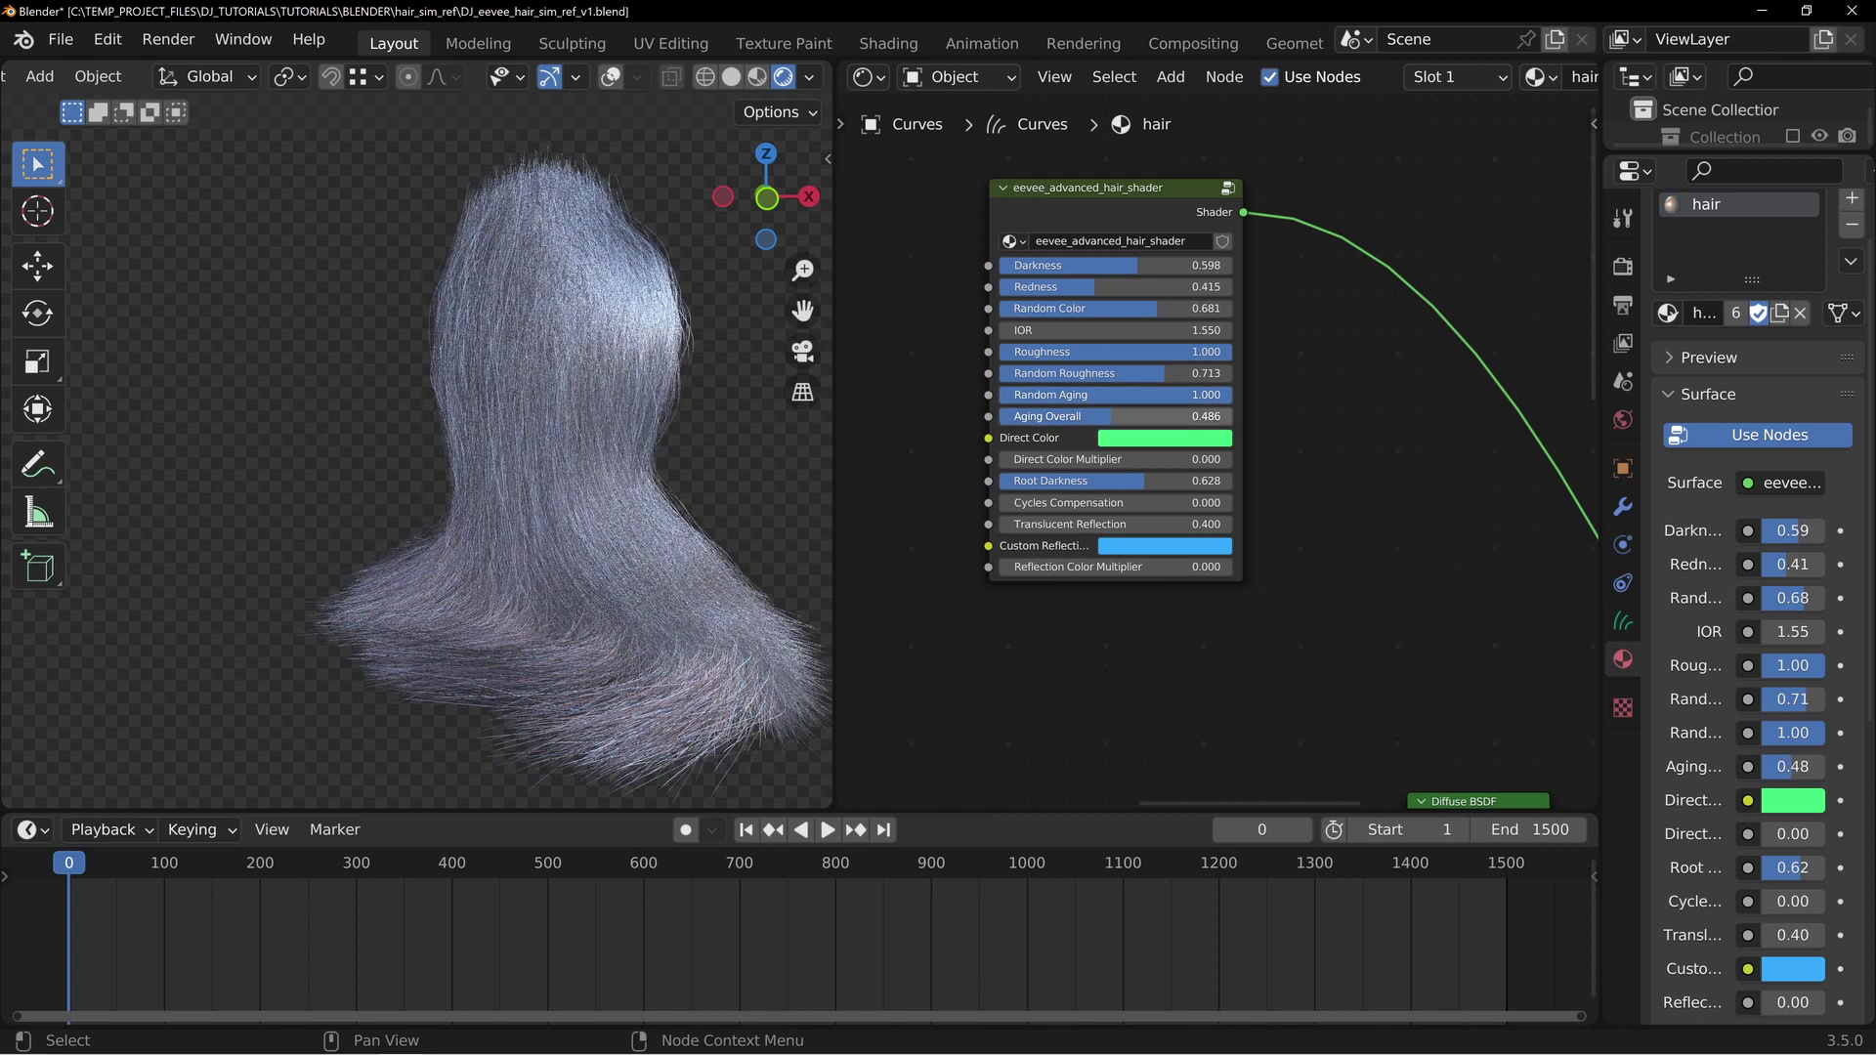
left_click_drag(1201, 373, 1163, 567)
Set the Direct Color Multiplier to 1.000 and change the Direct Color to orange
left_click(1134, 437)
left_click_drag(1038, 459, 1231, 460)
left_click(1142, 442)
left_click(1167, 273)
left_click(1157, 277)
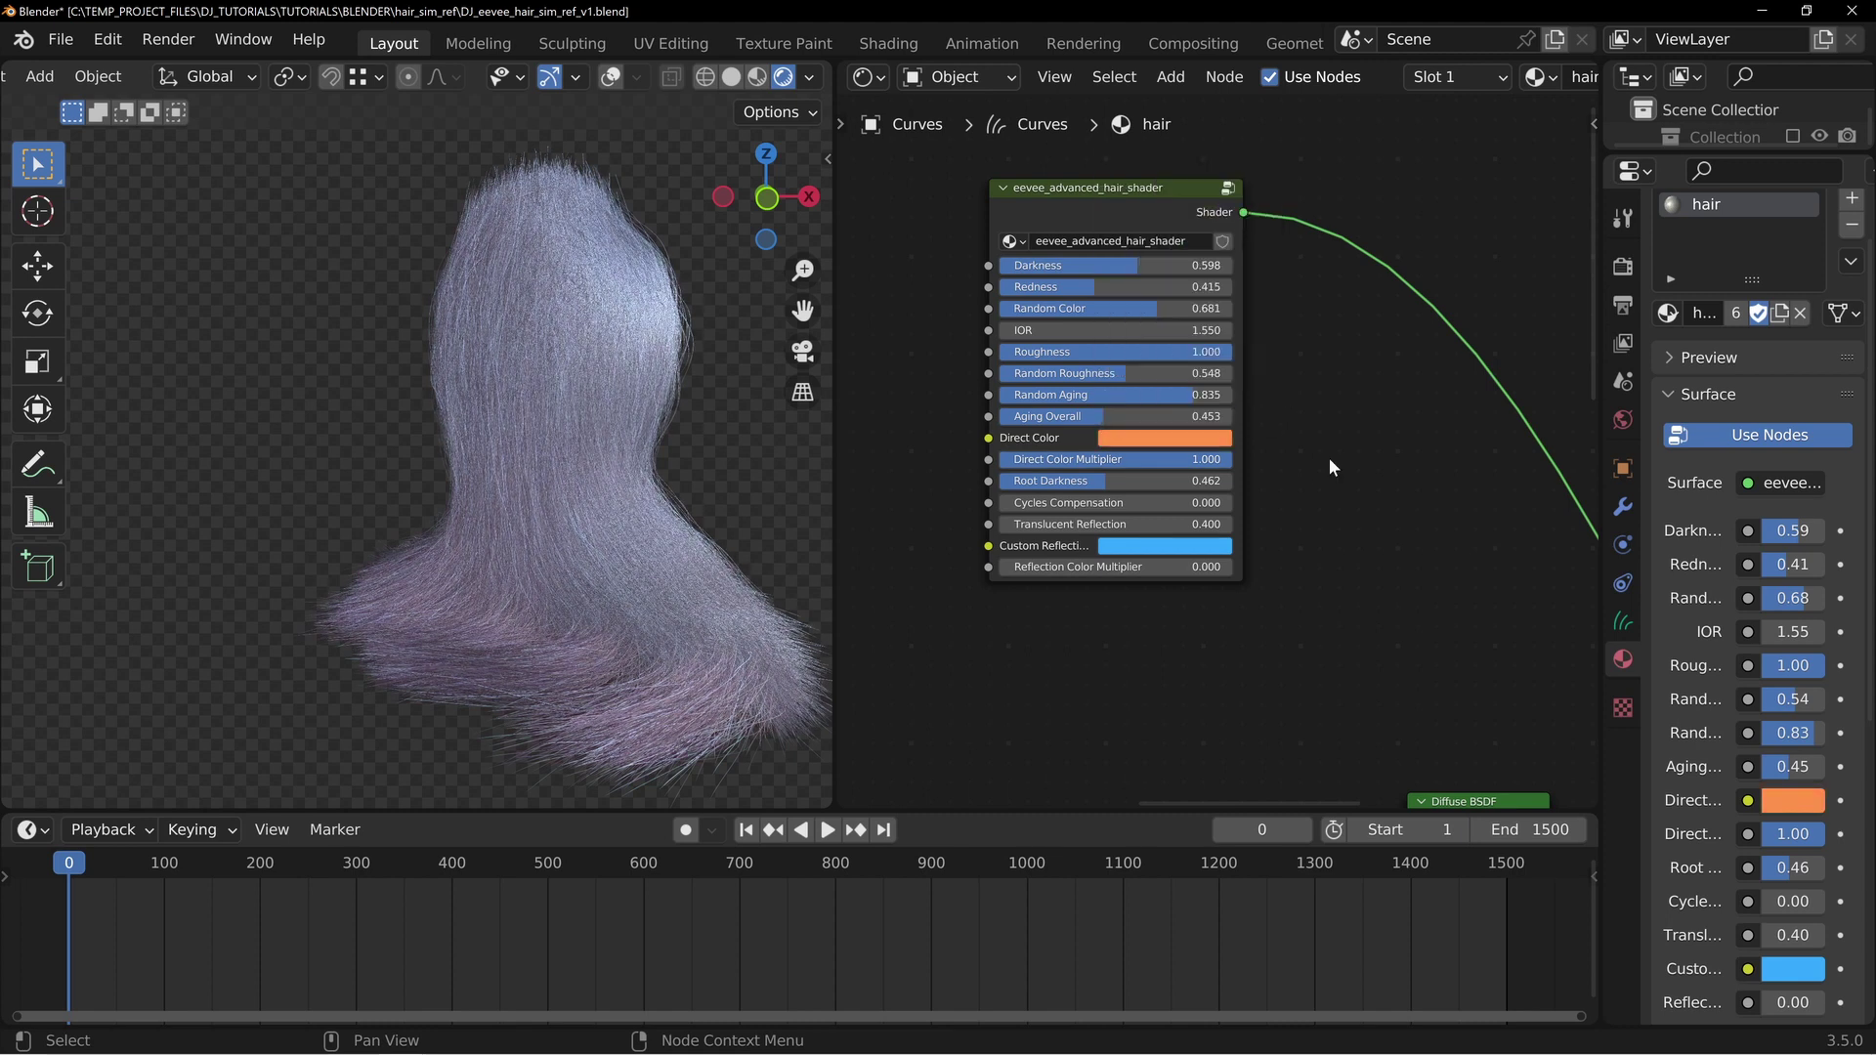
Lower the group's sliders together until Darkness, Redness and Aging Overall are 0.000, and restore the Direct Color Multiplier to 1.000
left_click_drag(1164, 265, 1020, 286)
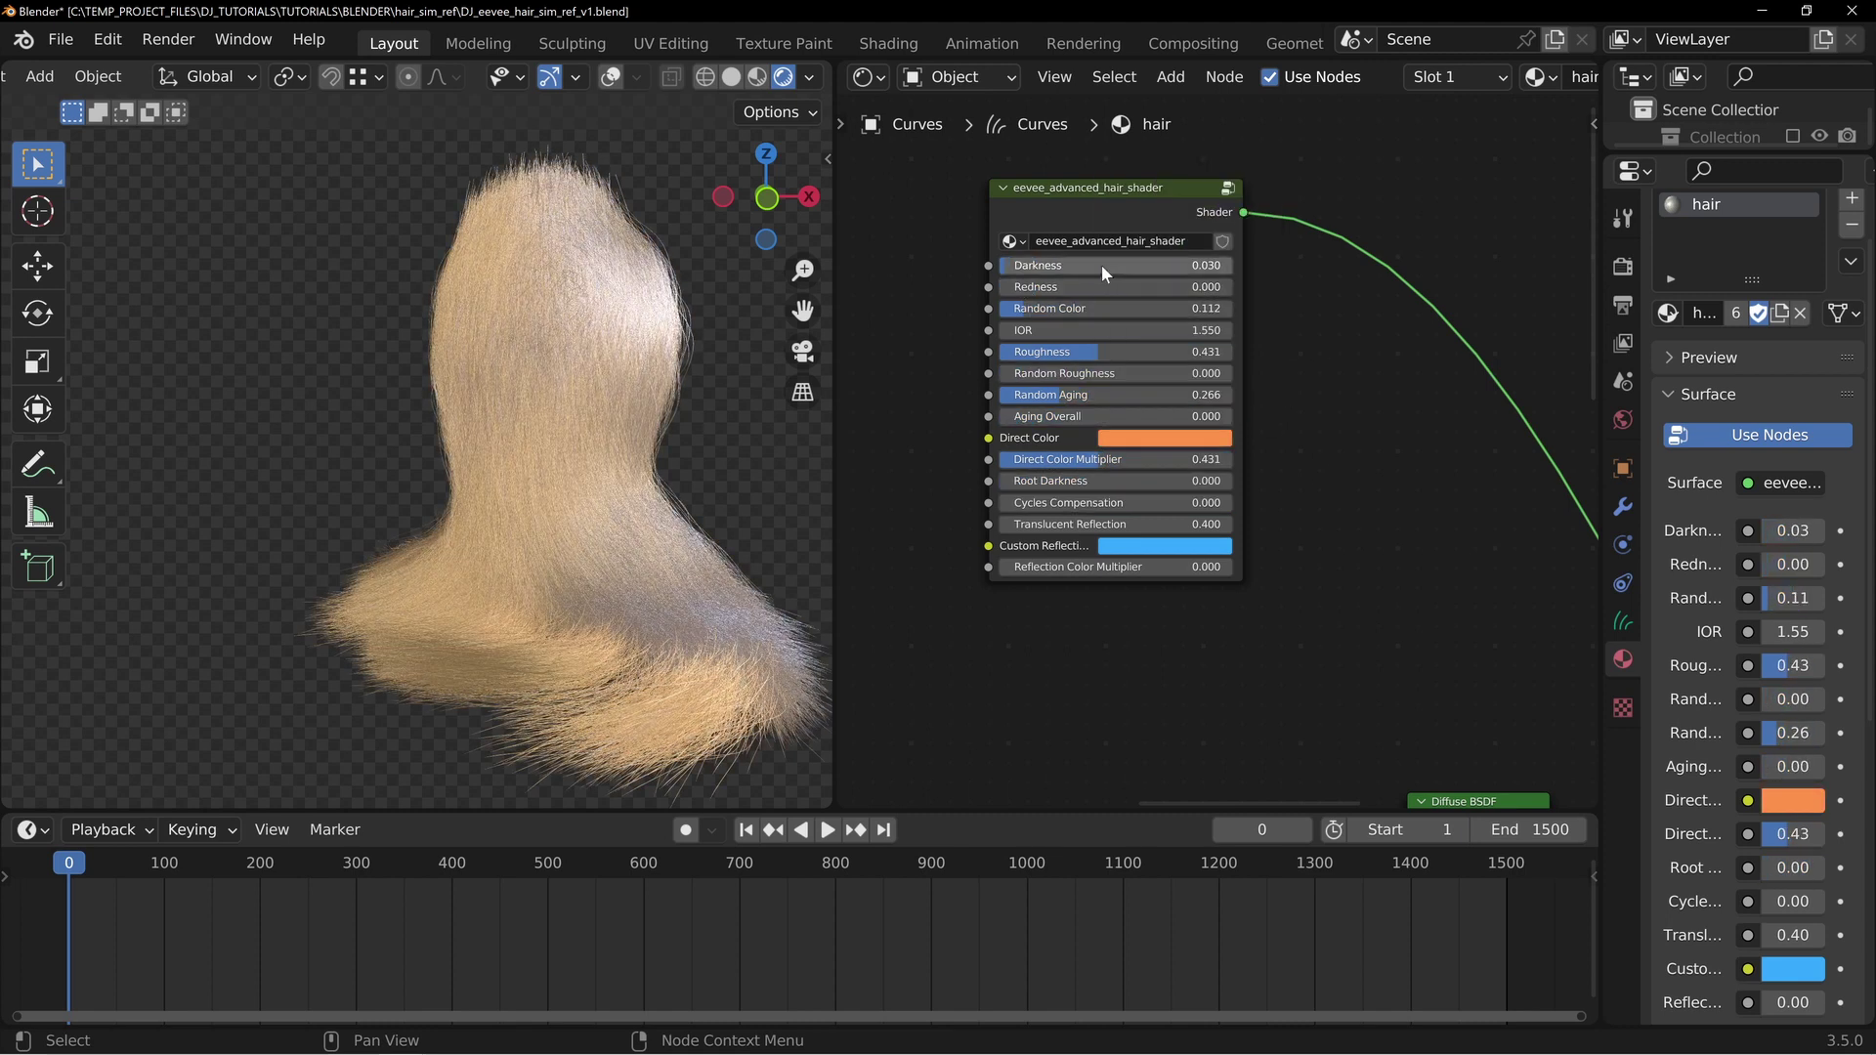
left_click(1034, 292)
left_click(1168, 460)
left_click_drag(1051, 459, 1232, 459)
Raise Root Darkness to 1.000 and inspect the darkened roots from another angle
middle_click_drag(514, 520, 528, 418)
left_click_drag(1035, 481, 1182, 480)
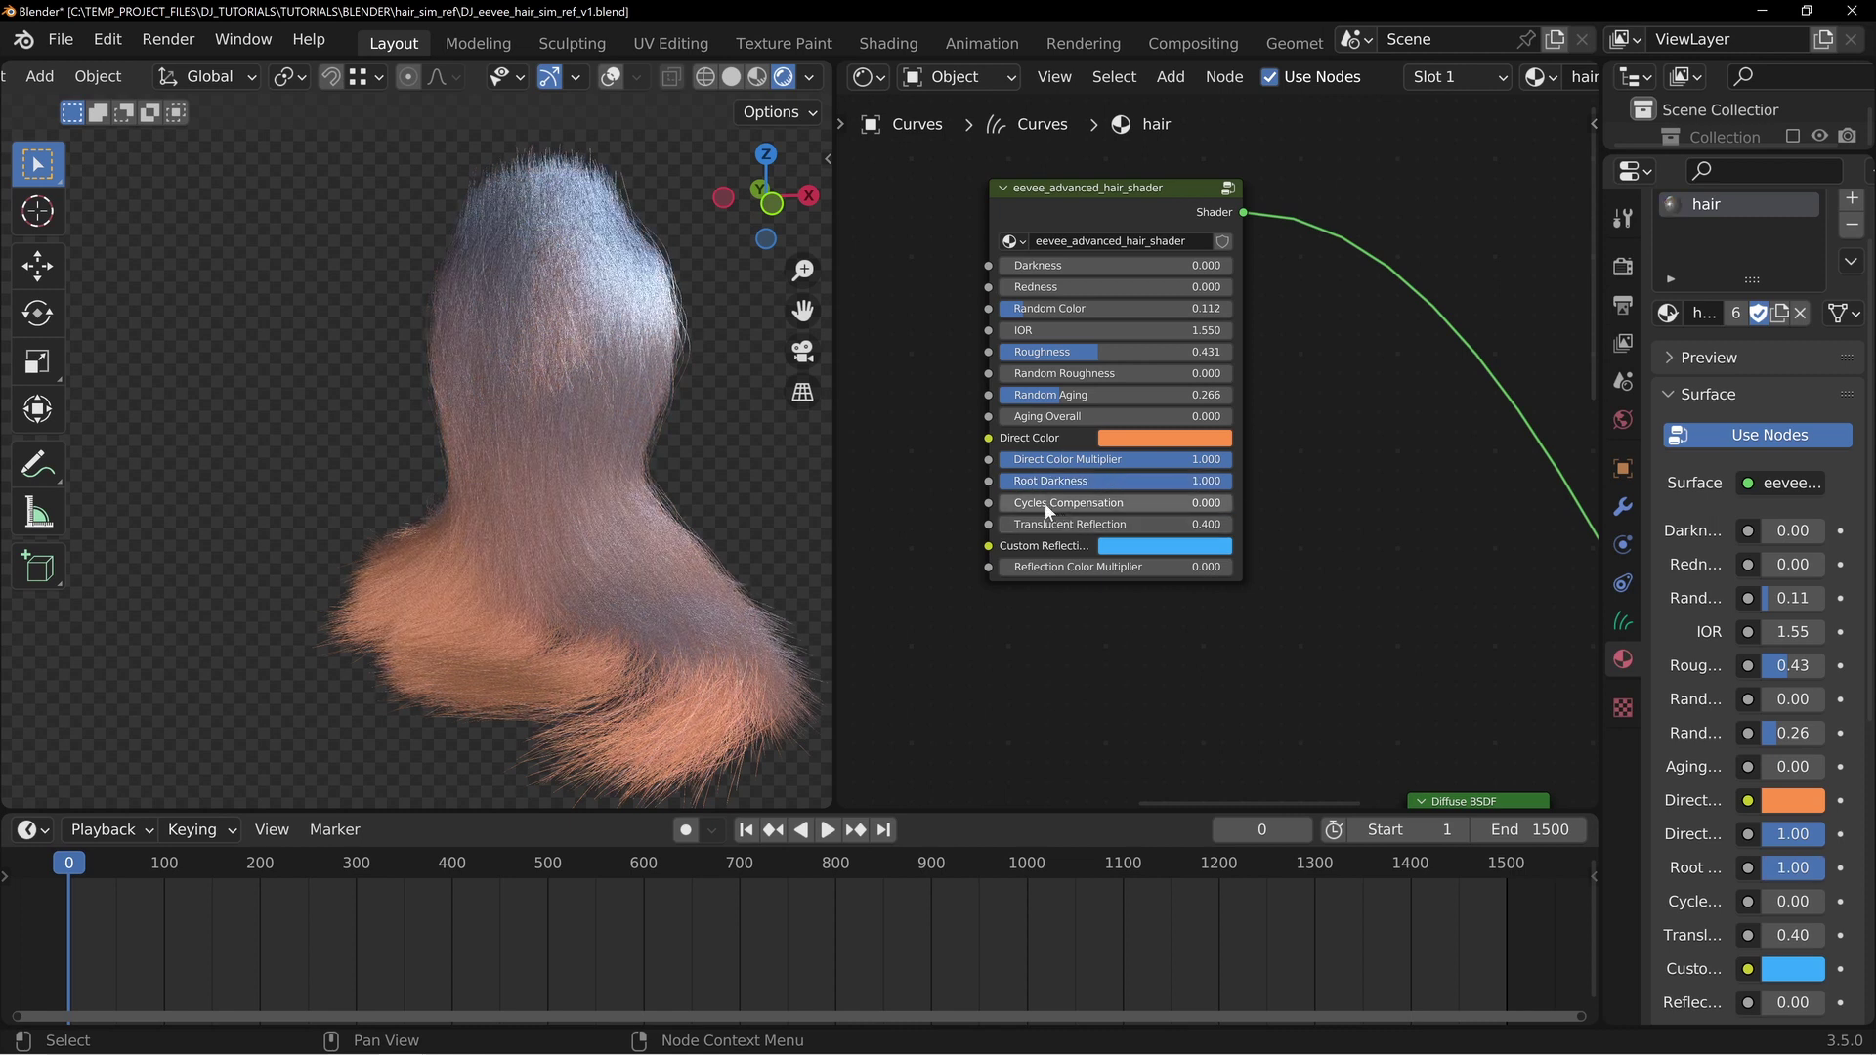
mouse_move(1075, 504)
left_mouse_down()
mouse_move(1217, 504)
mouse_move(1071, 506)
left_mouse_up()
middle_click_drag(594, 289, 537, 322)
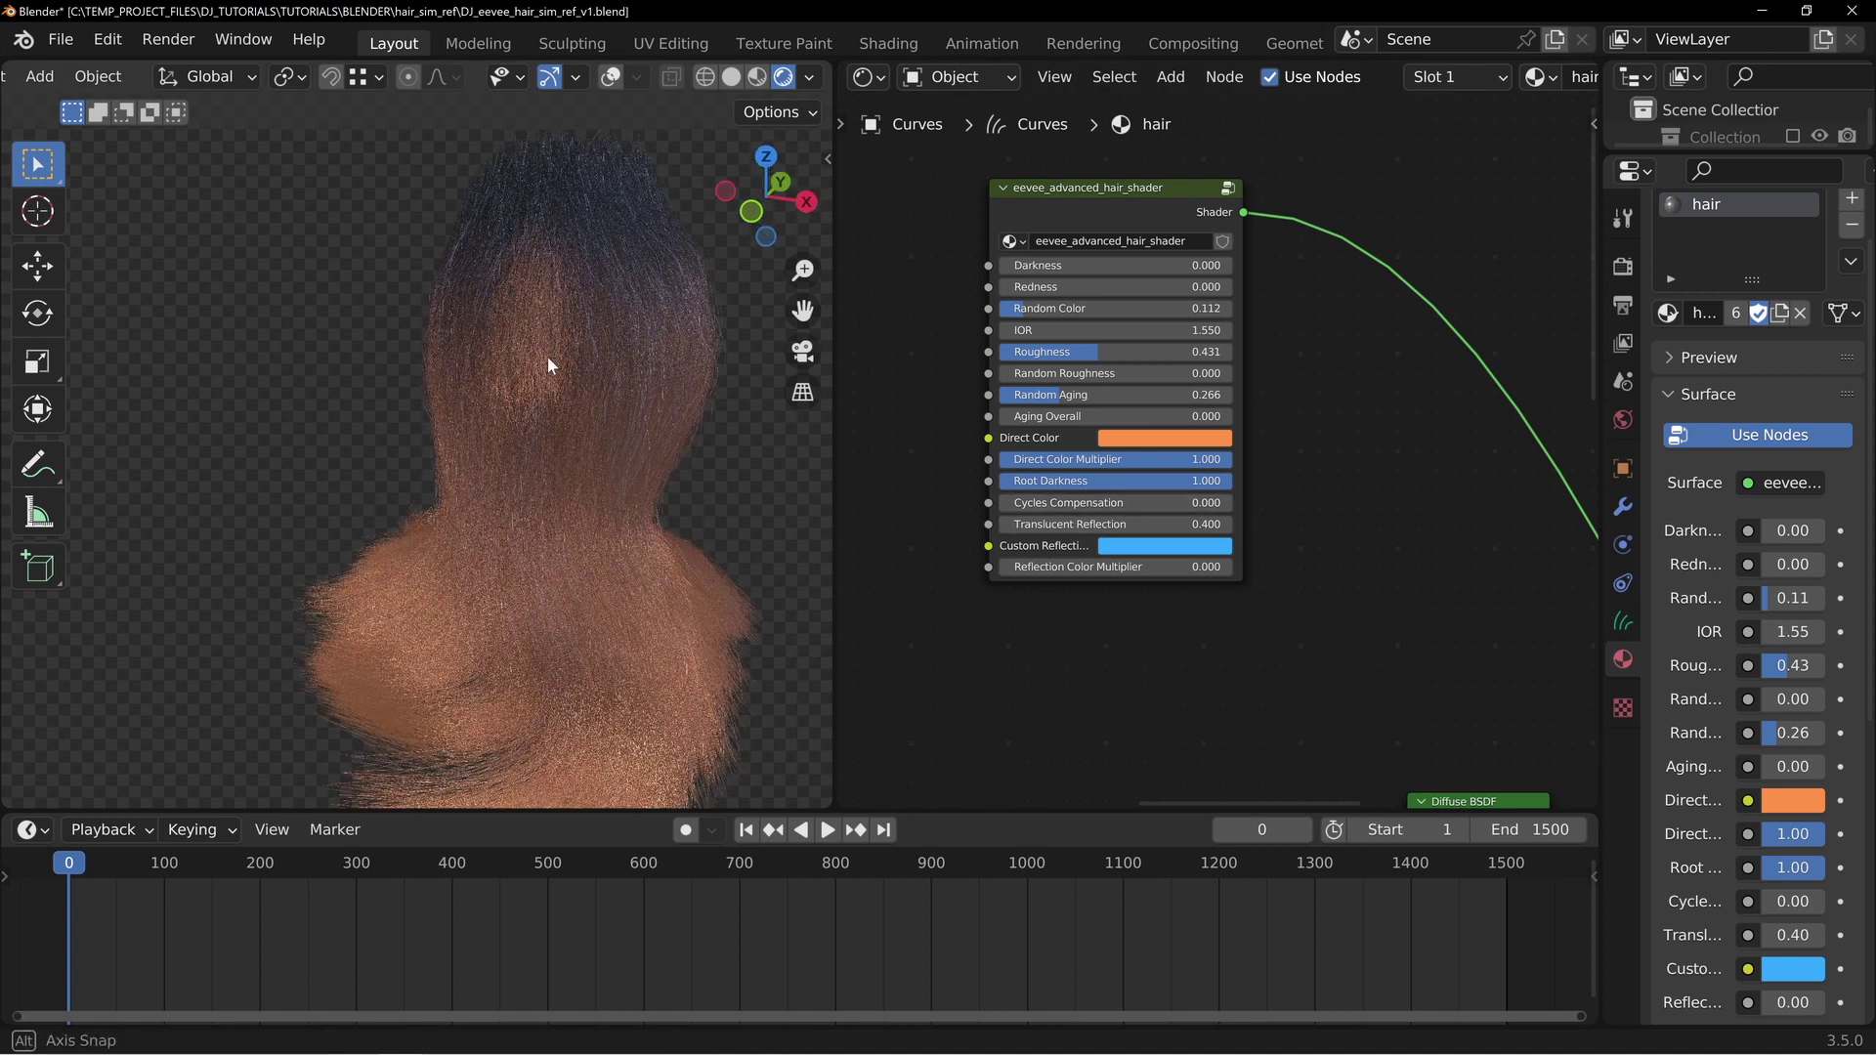
Raise the group's Translucent Reflection to 1.000
middle_click_drag(1300, 582, 1343, 516)
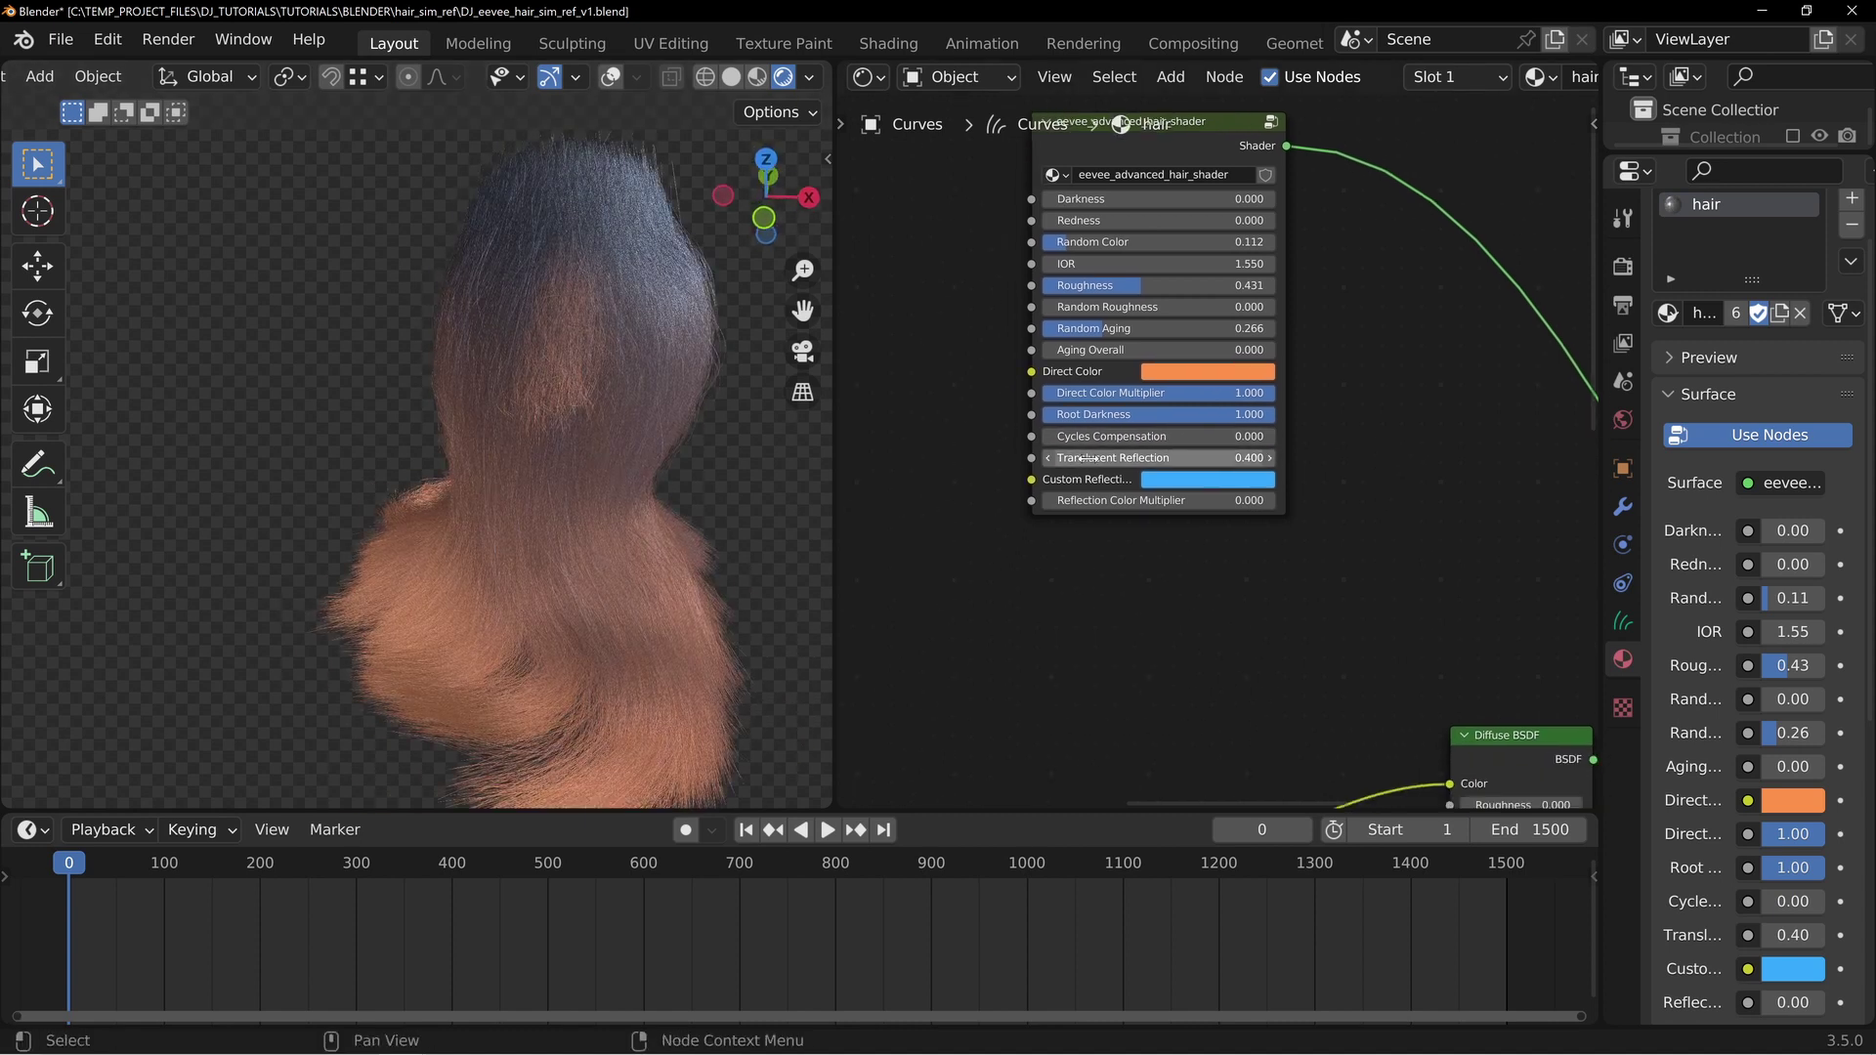
left_click_drag(1114, 458, 1270, 459)
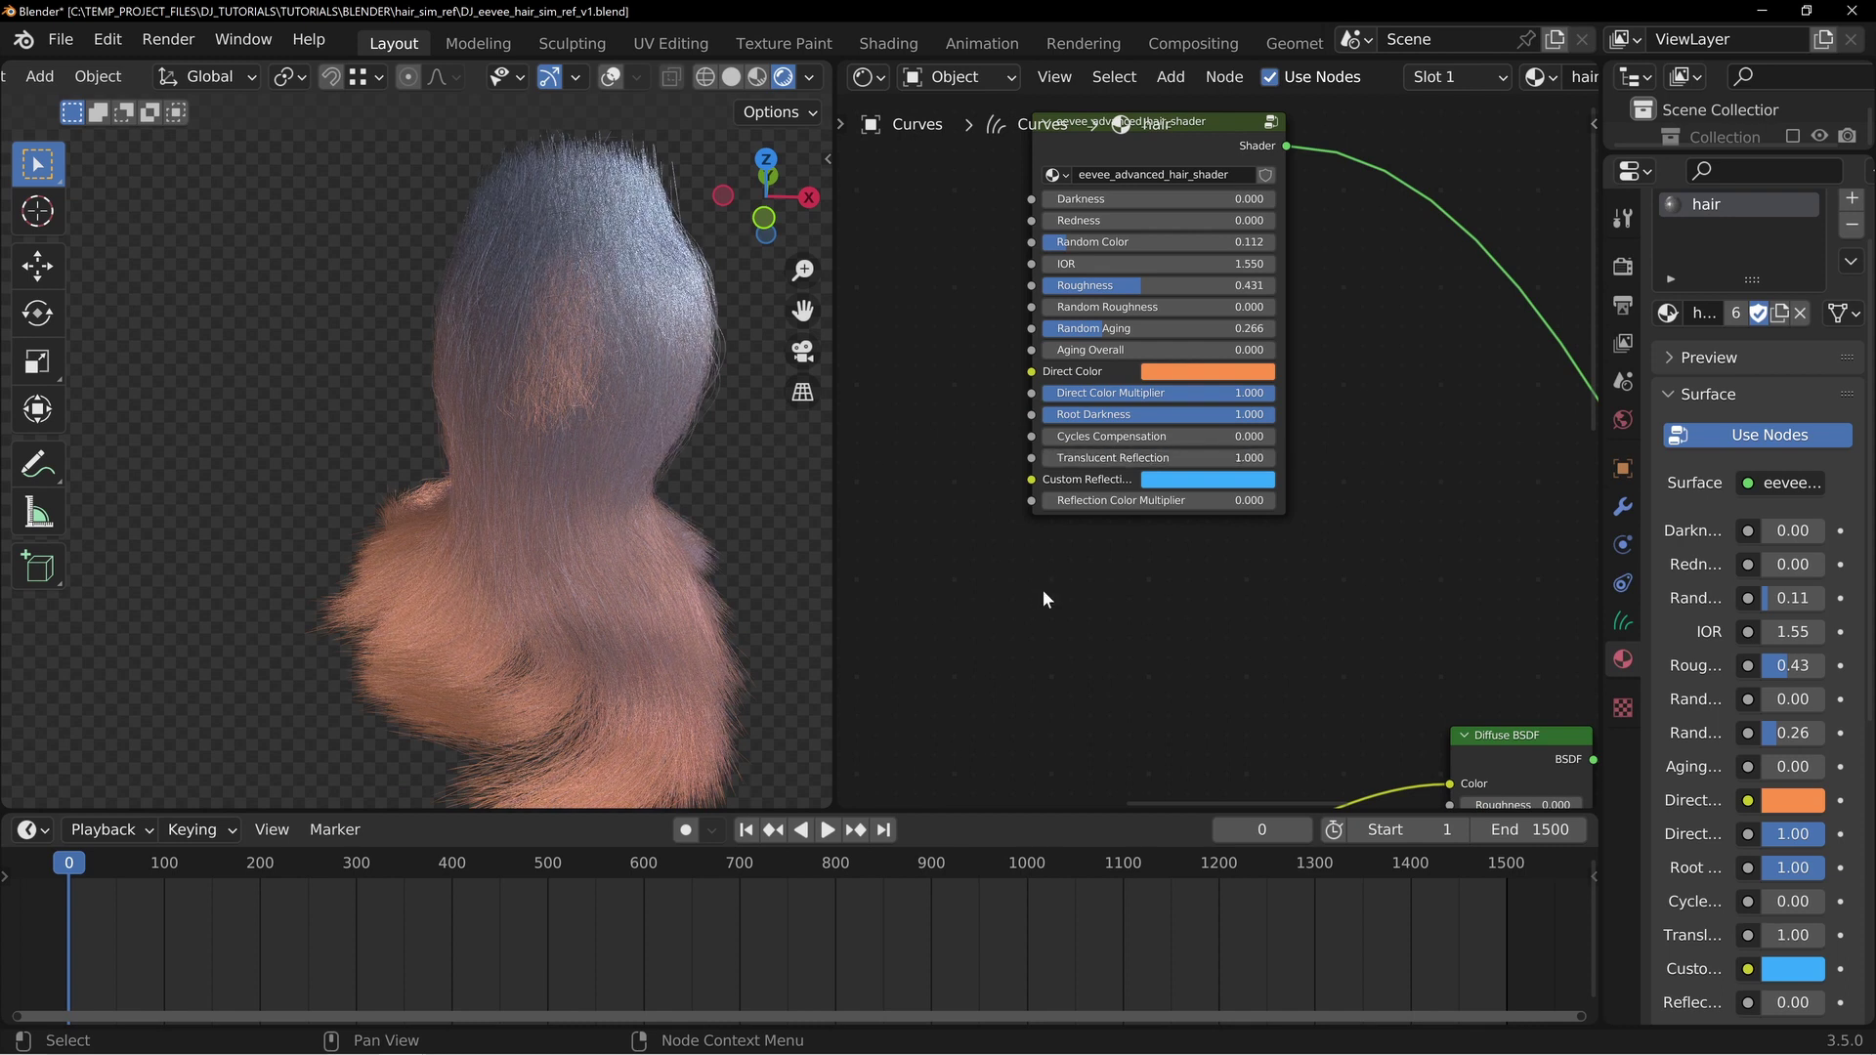
middle_click_drag(1042, 581, 1026, 490)
middle_click_drag(1168, 674, 1163, 368)
middle_click_drag(1342, 536, 1177, 320)
middle_click_drag(1431, 414, 1048, 386)
middle_click_drag(1046, 241, 1222, 413)
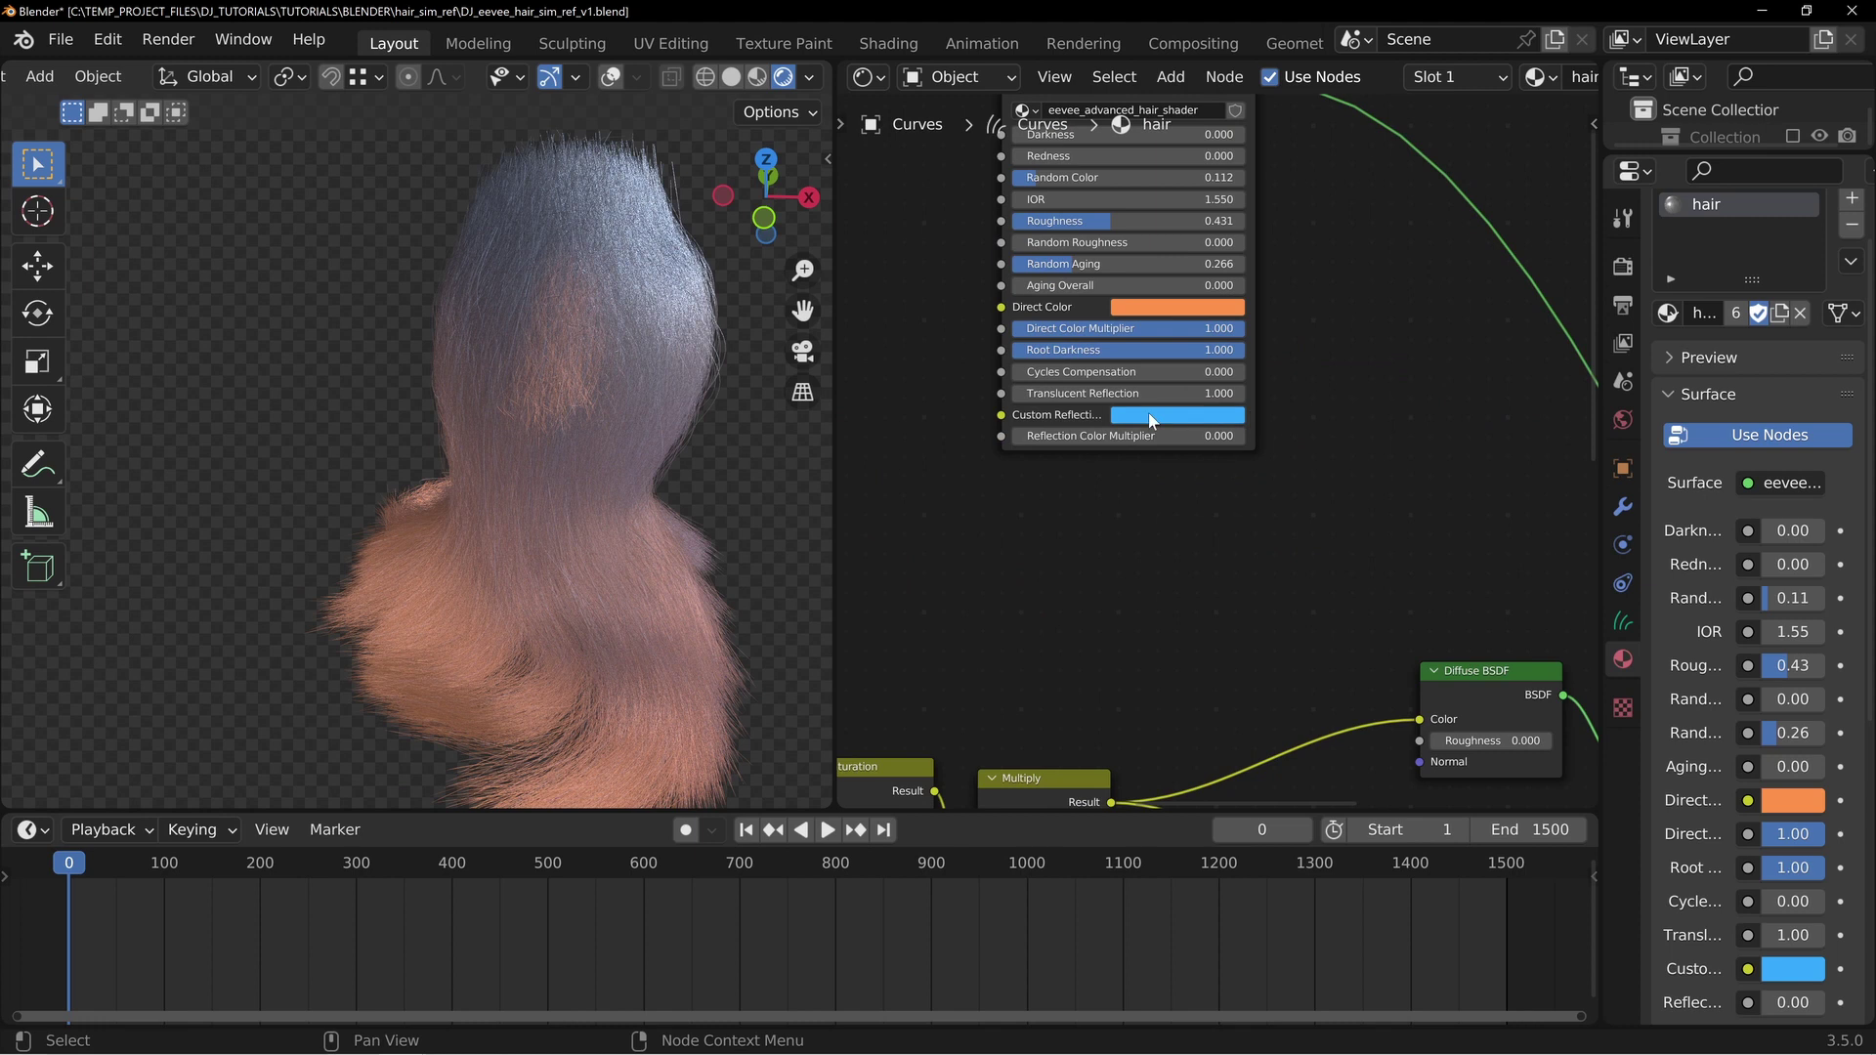
Set the Reflection Color Multiplier to 1.000 and change the custom reflection color to cyan
left_click_drag(1078, 440, 1238, 437)
left_click(1180, 416)
left_click(1185, 244)
left_click(1138, 417)
left_click(1212, 278)
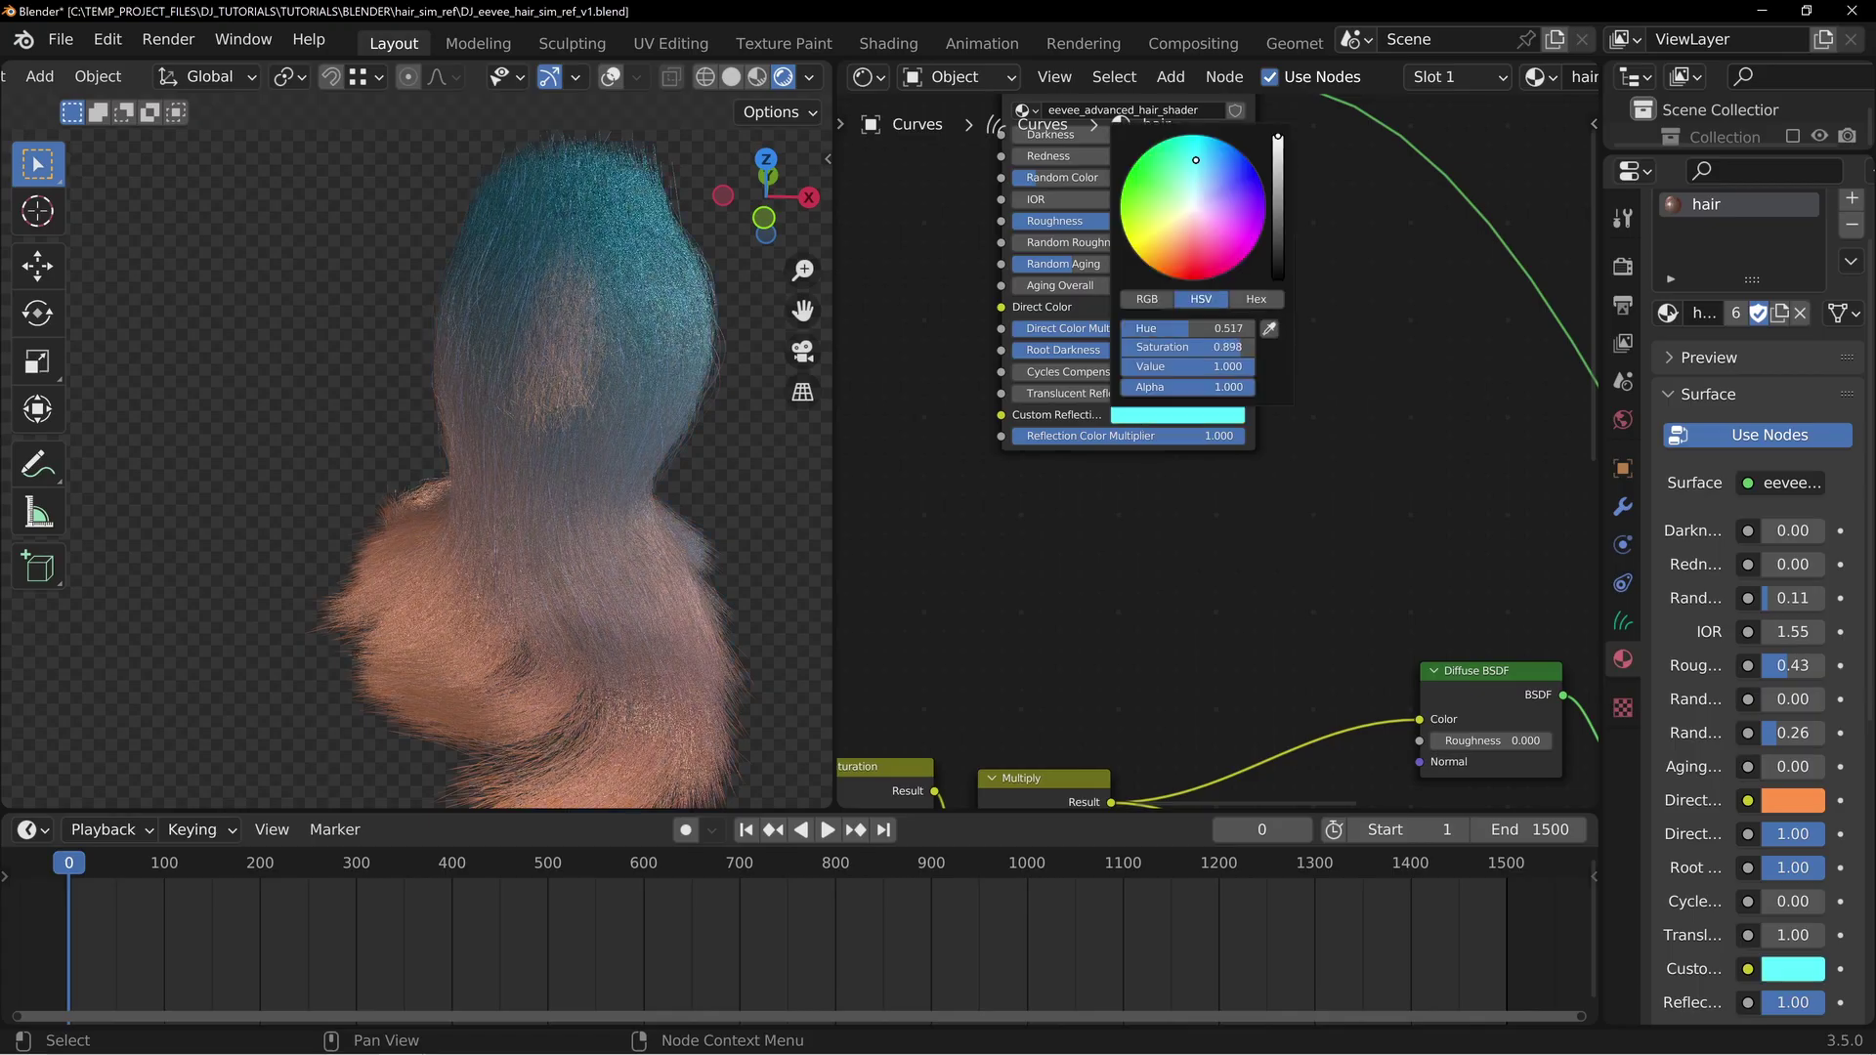
Inspect the colored reflections on the hair and reset the Reflection Color Multiplier to 0.000
mouse_move(565, 436)
middle_mouse_down()
mouse_move(725, 350)
mouse_move(544, 300)
mouse_move(456, 396)
mouse_move(620, 269)
mouse_move(373, 557)
mouse_move(525, 419)
mouse_move(764, 366)
mouse_move(489, 489)
mouse_move(547, 450)
middle_mouse_up()
middle_click_drag(1349, 265, 1189, 490)
left_click_drag(1026, 657, 848, 658)
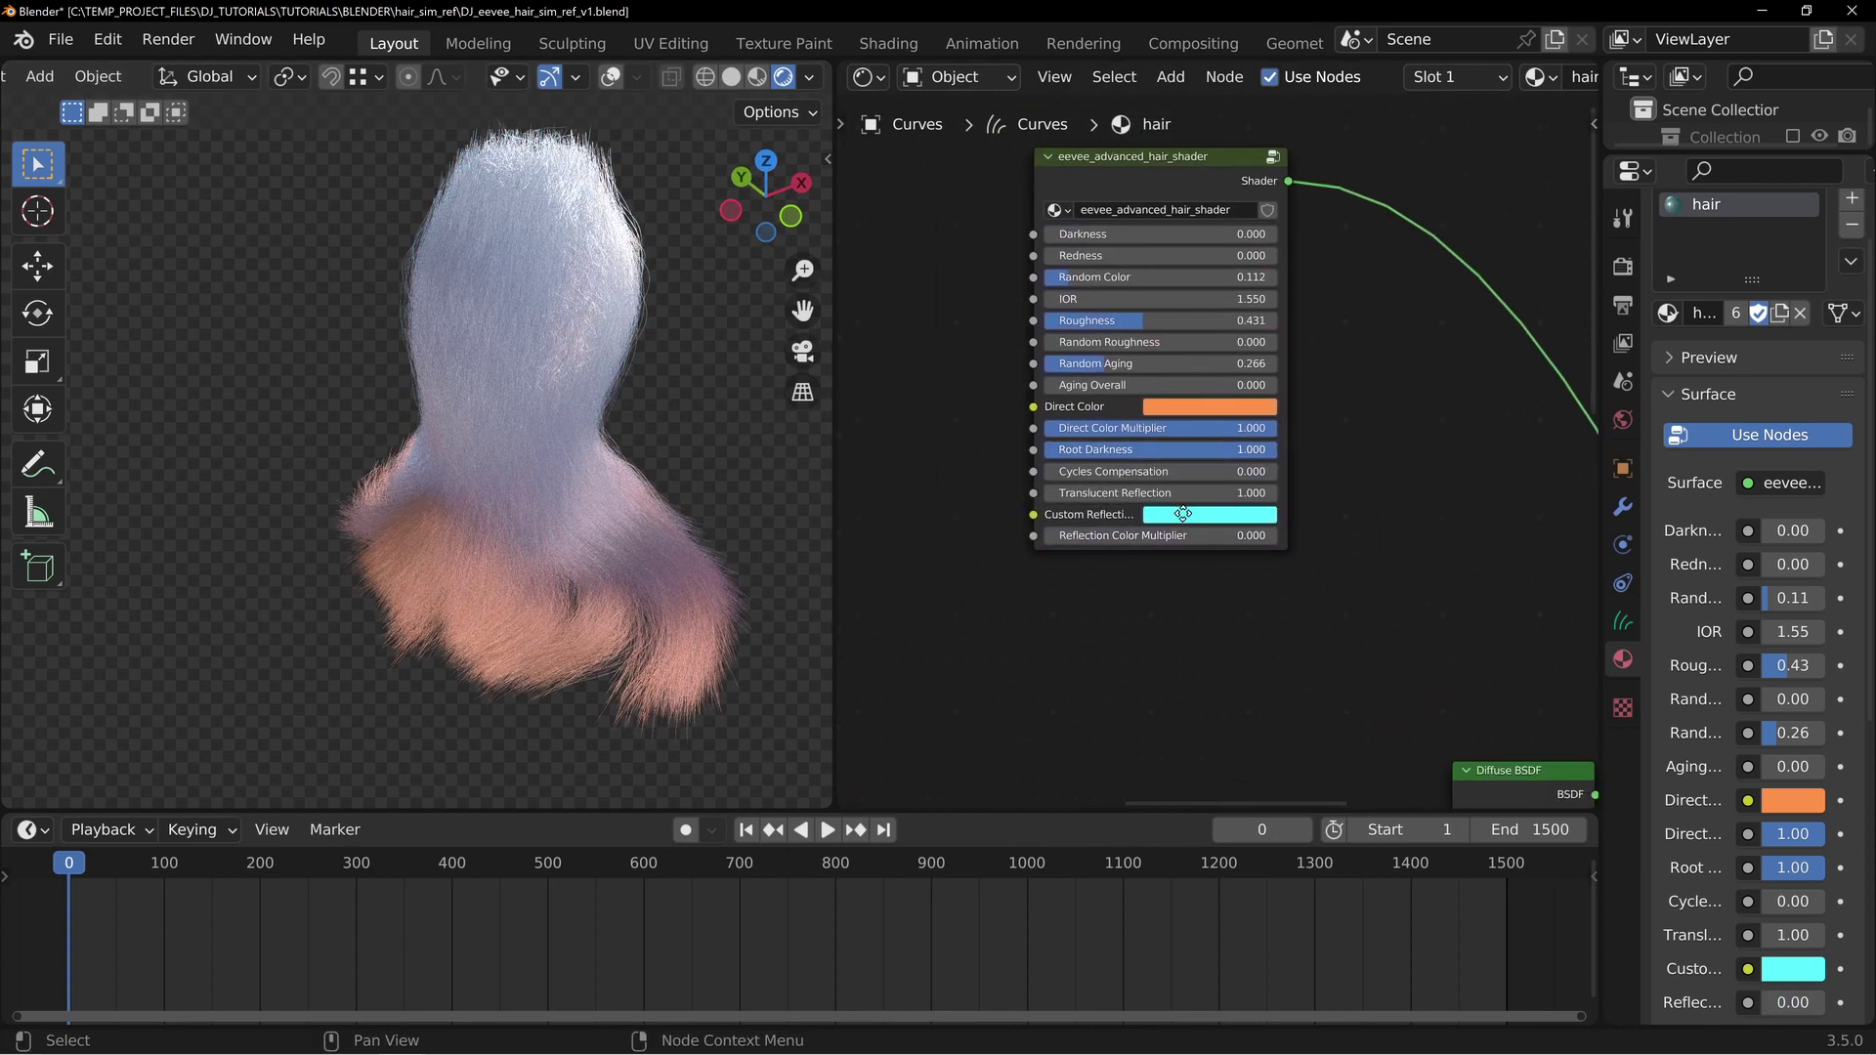
Examine the complete hand-built hair node tree alongside the eevee_advanced_hair_shader group
key("Tab")
scroll(1221, 331, "down", 3)
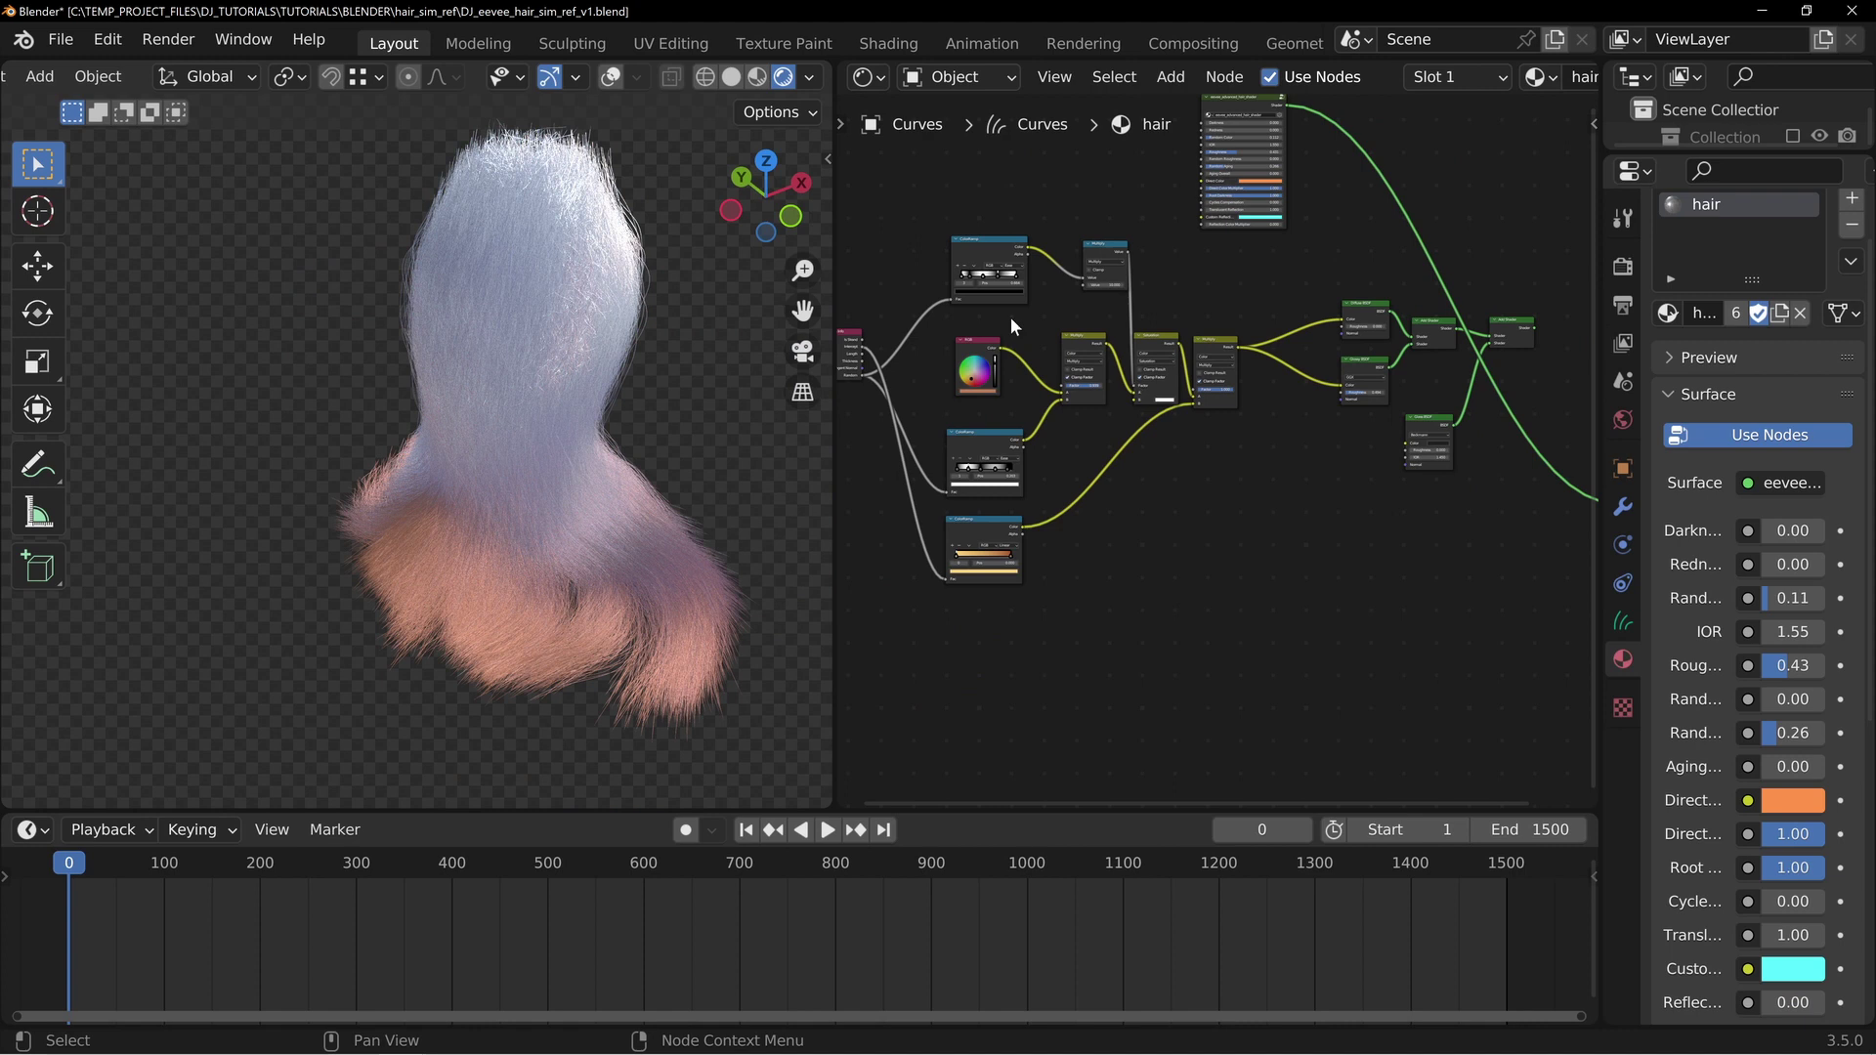
middle_click_drag(1241, 355, 1114, 559)
scroll(1221, 449, "up", 3)
middle_click_drag(1161, 344, 1337, 478)
scroll(1216, 448, "up", 3)
left_click_drag(1168, 307, 1116, 322)
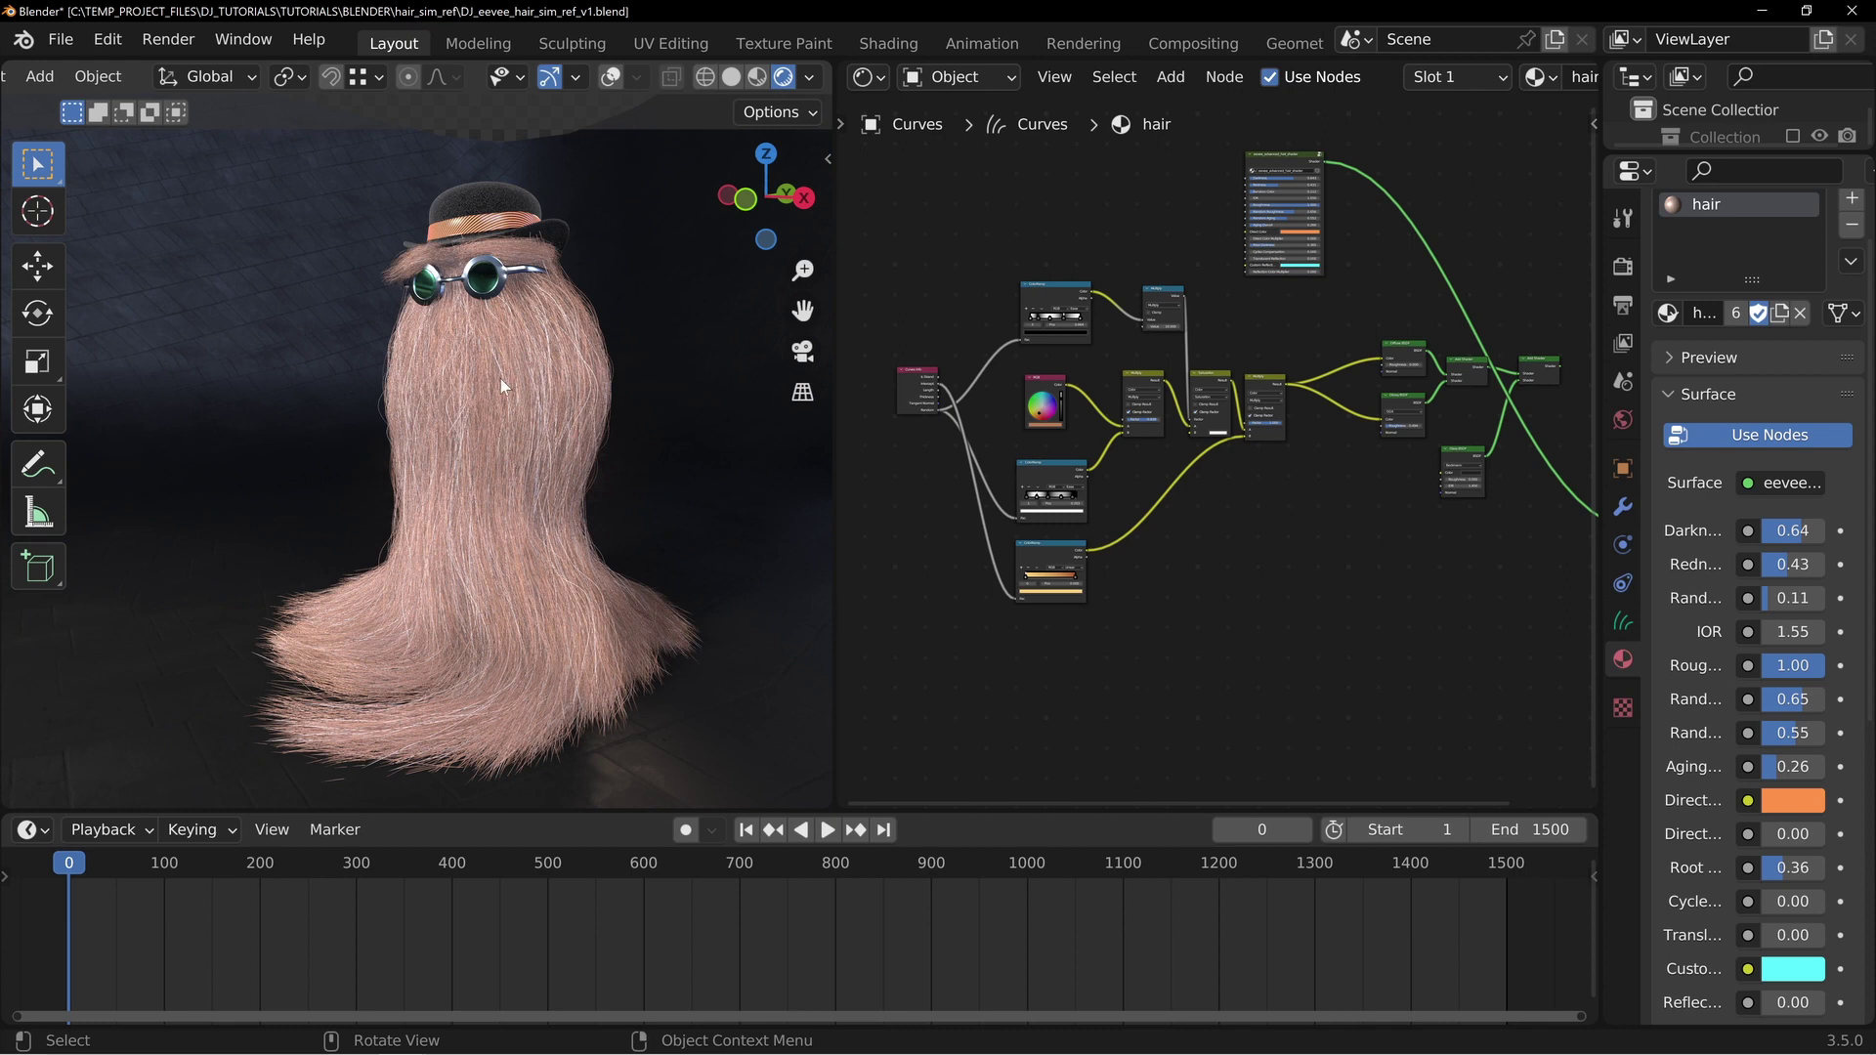
Inspect the finished hair character with its hat and glasses from different angles
middle_click_drag(476, 354, 557, 388)
middle_click_drag(1302, 498, 1290, 499)
middle_click_drag(531, 506, 476, 485)
middle_click_drag(627, 548, 507, 495)
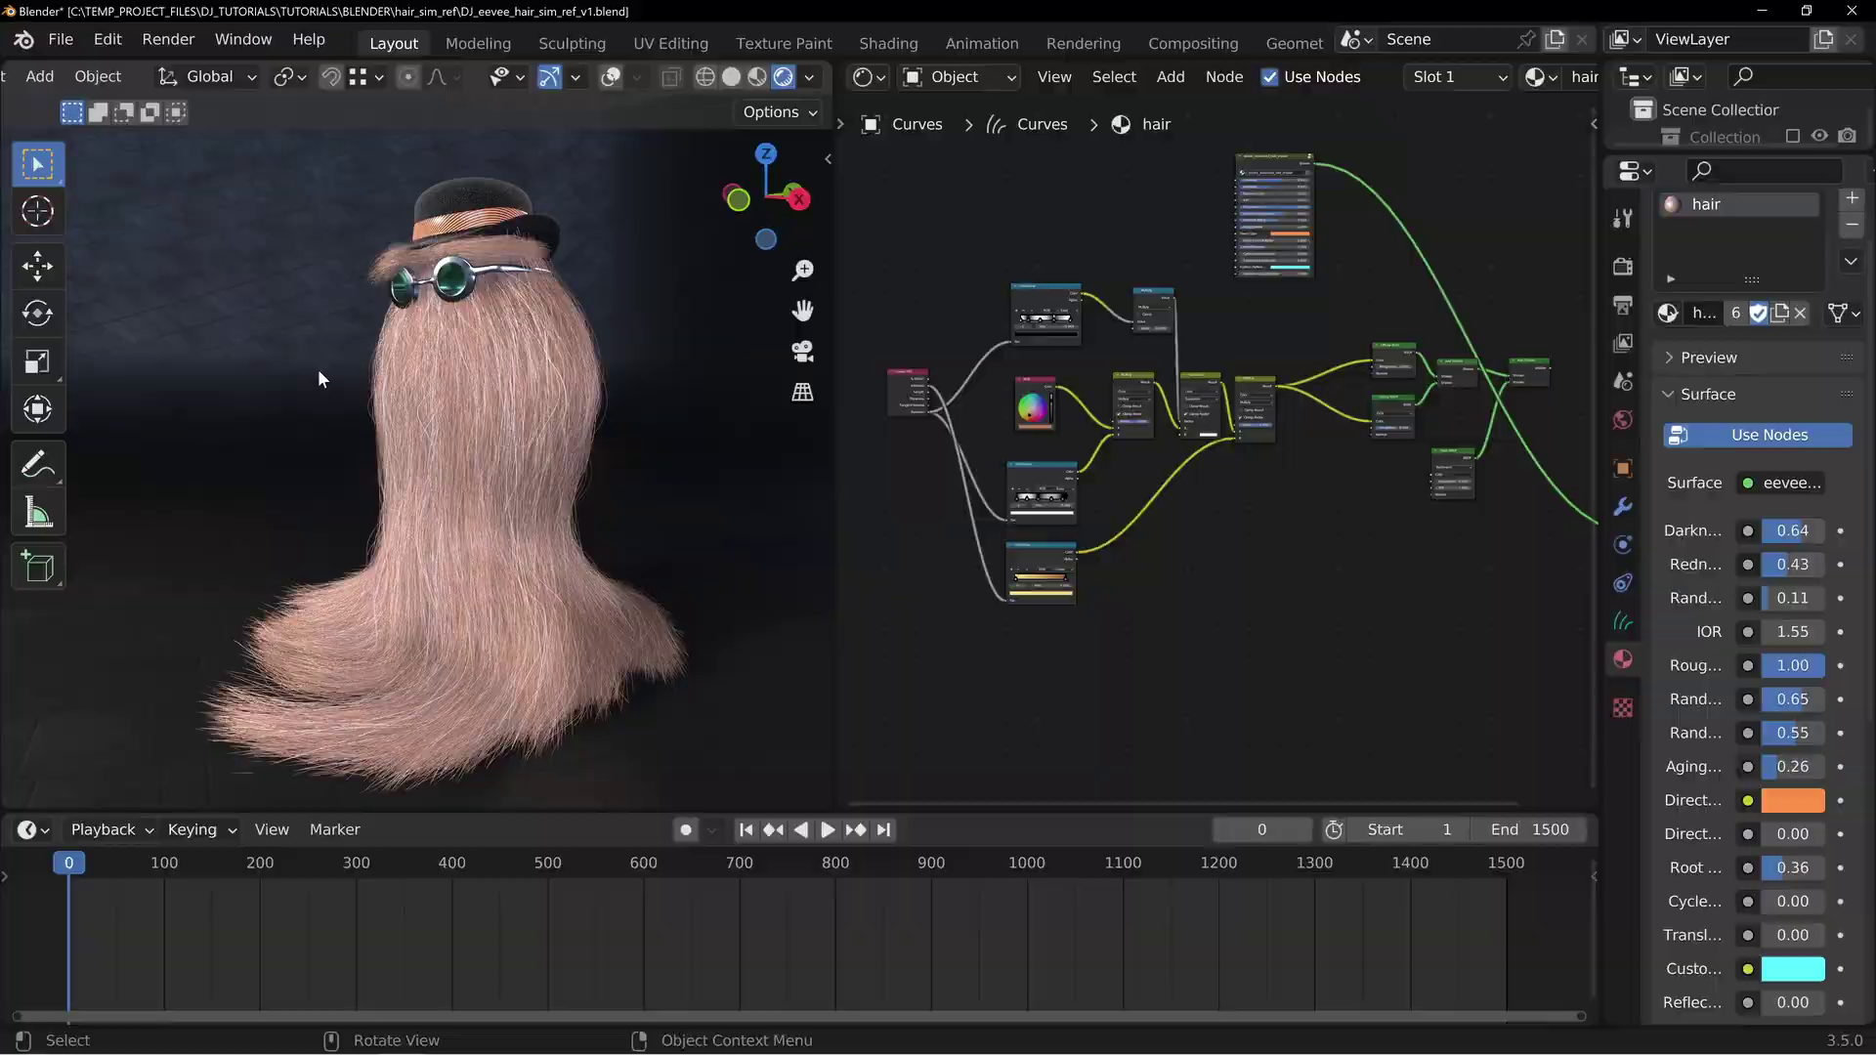